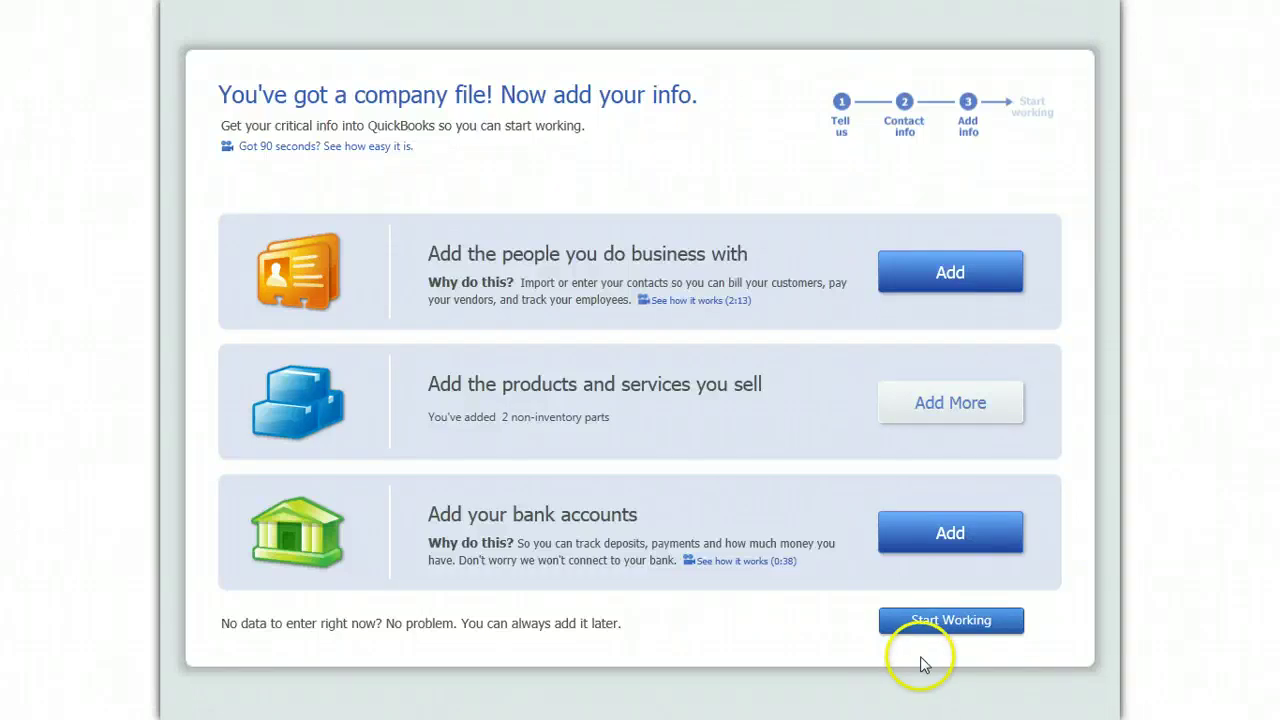
- Start working in the new company file and close the Learning Center window
click(940, 626)
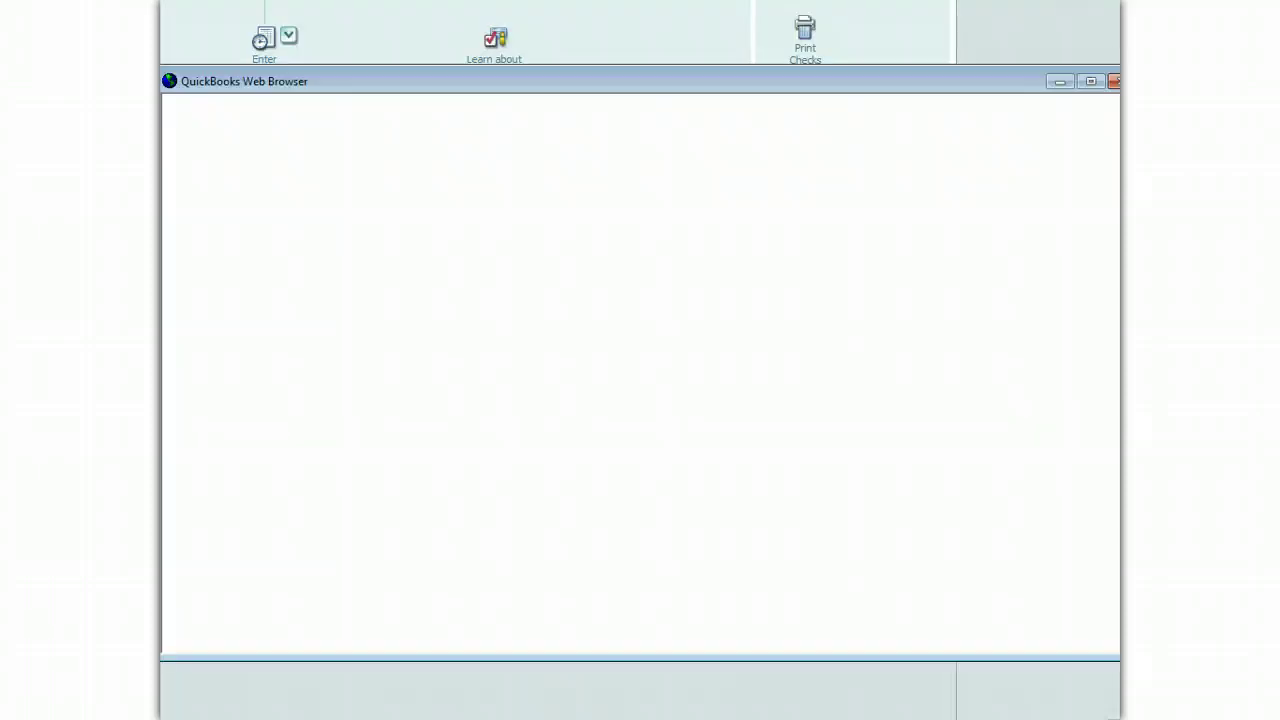
click(1086, 9)
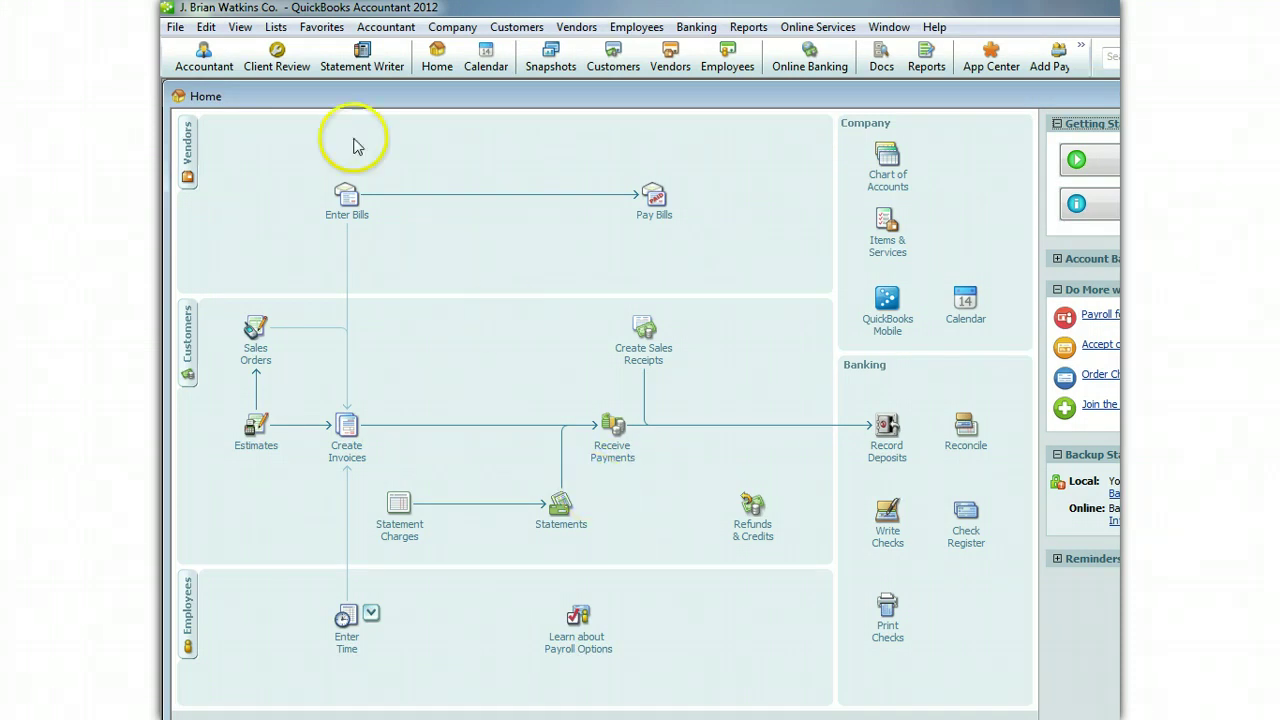
click(205, 27)
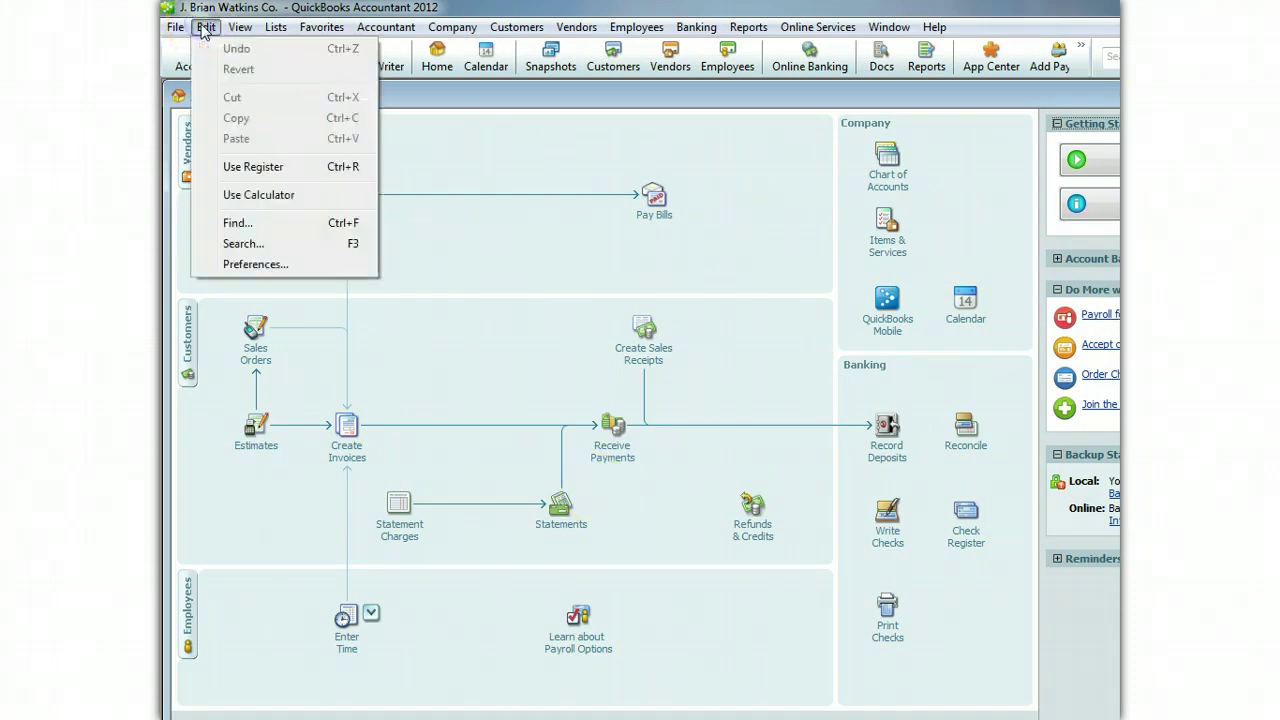
- Set Preferences to auto-open drop-down lists and turn on inventory and purchase orders
click(277, 266)
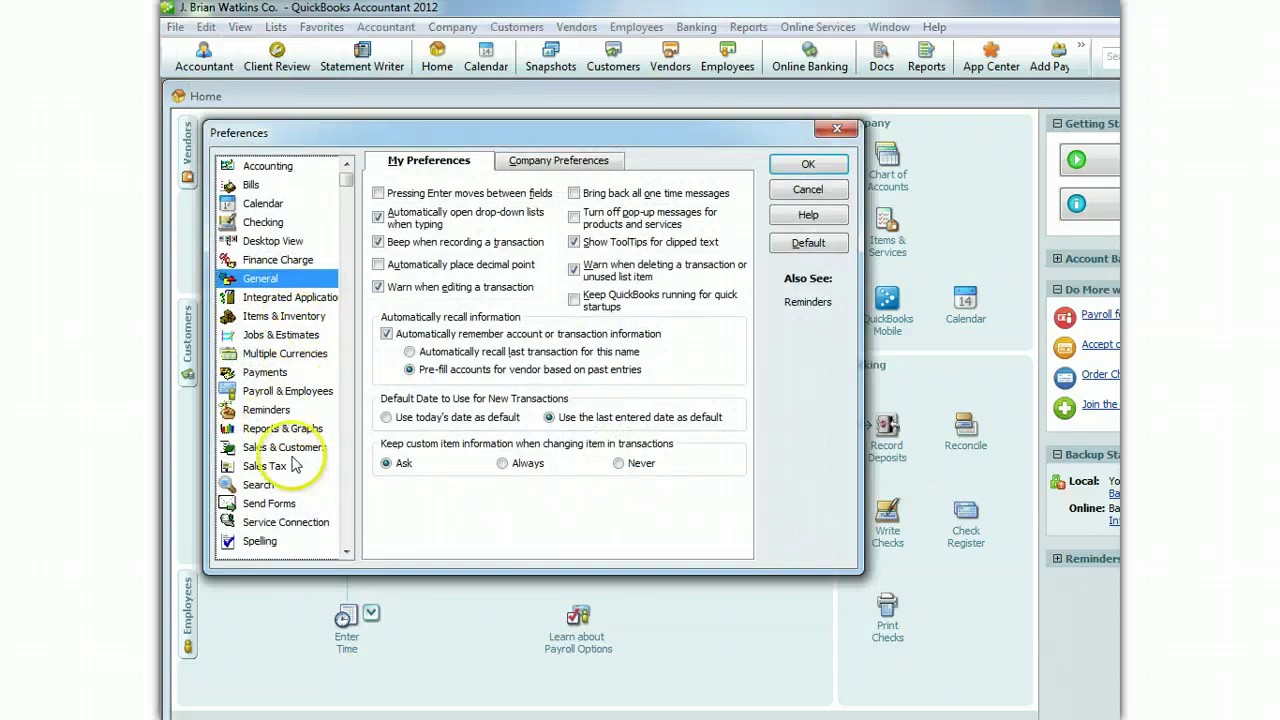
click(378, 216)
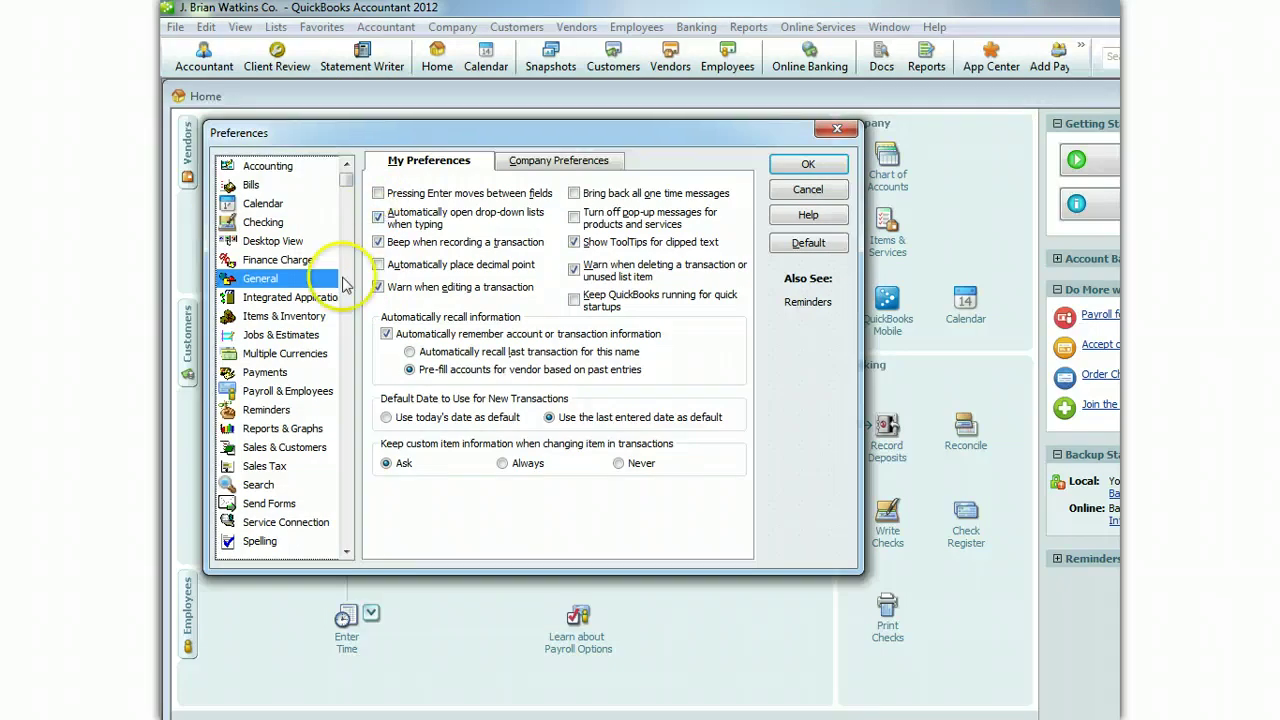
click(311, 322)
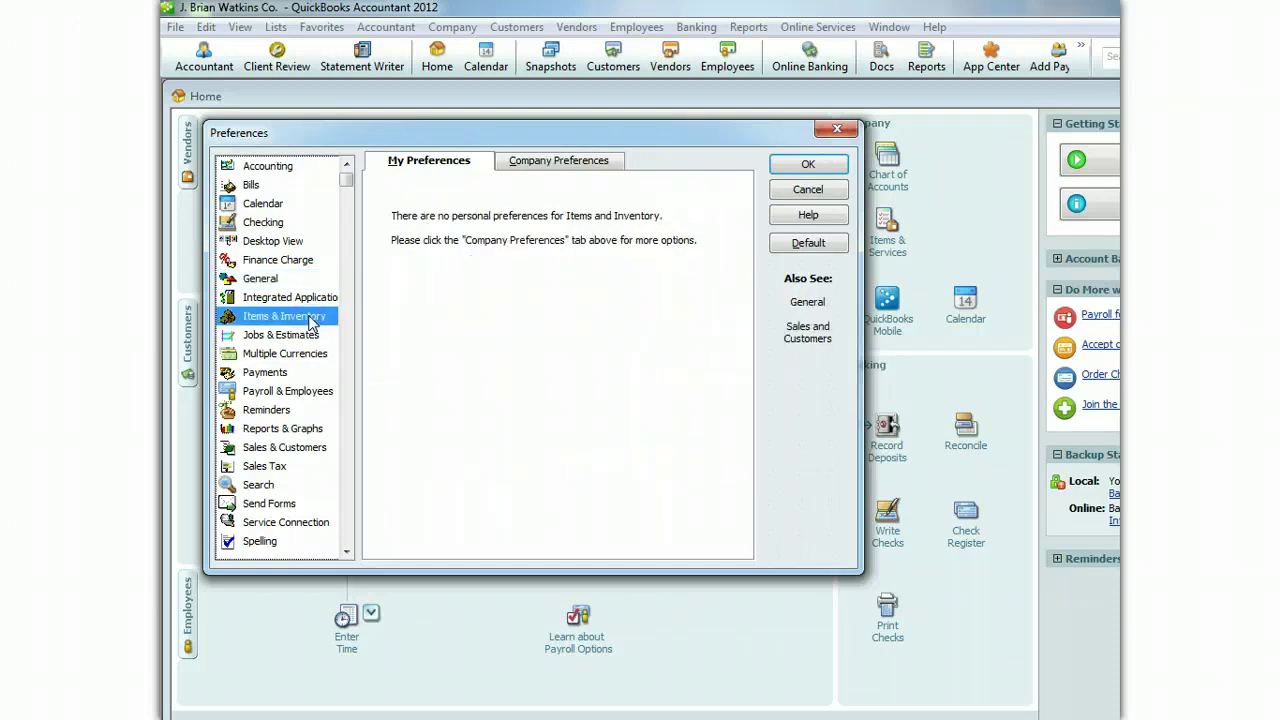
click(562, 164)
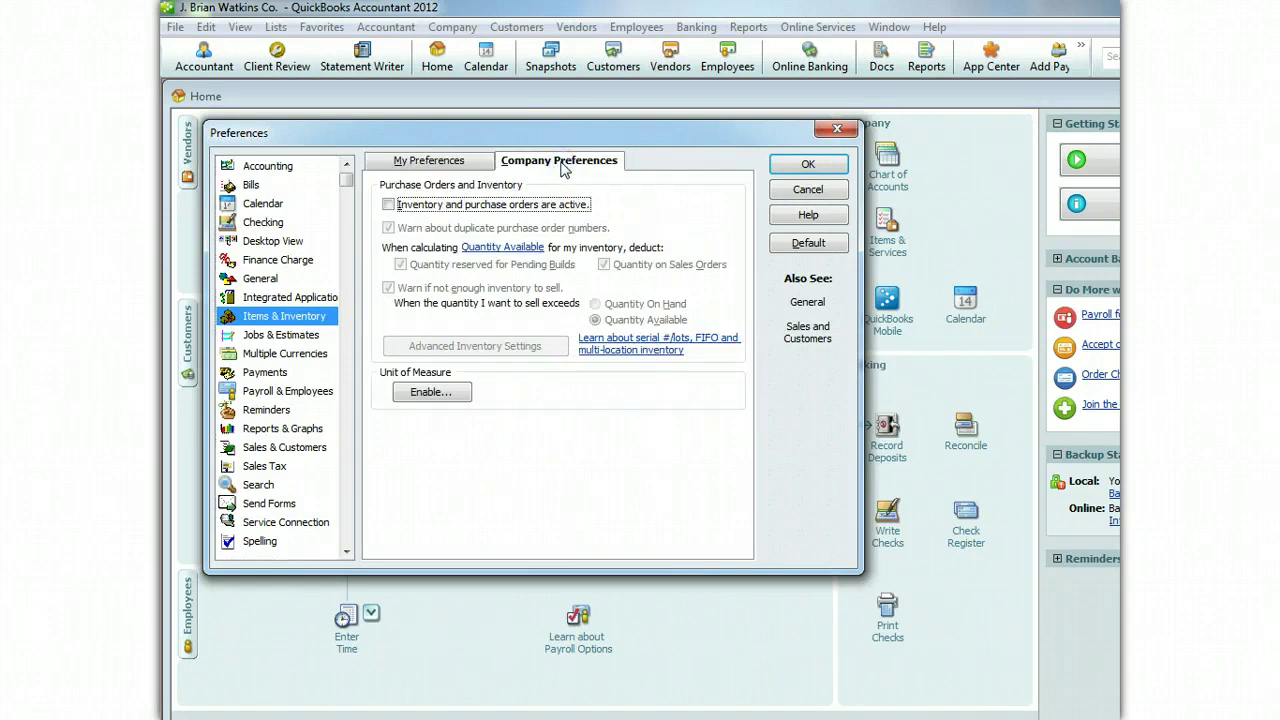
click(389, 205)
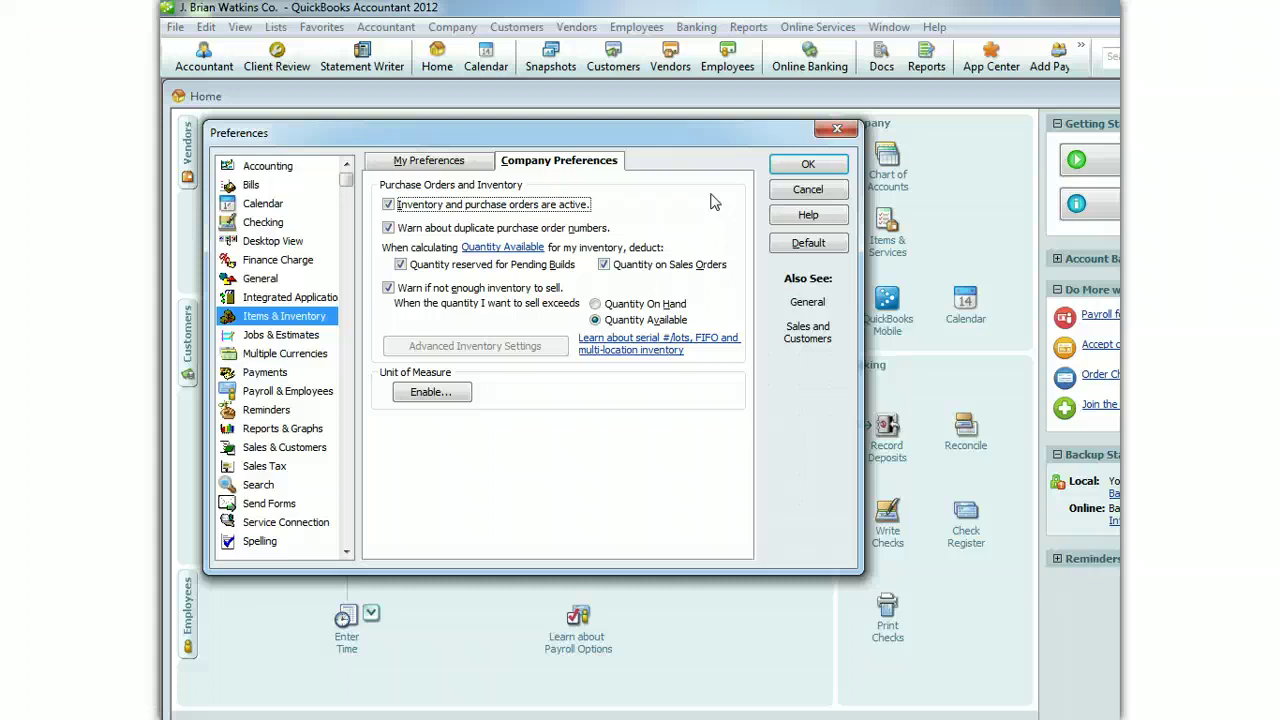
click(810, 165)
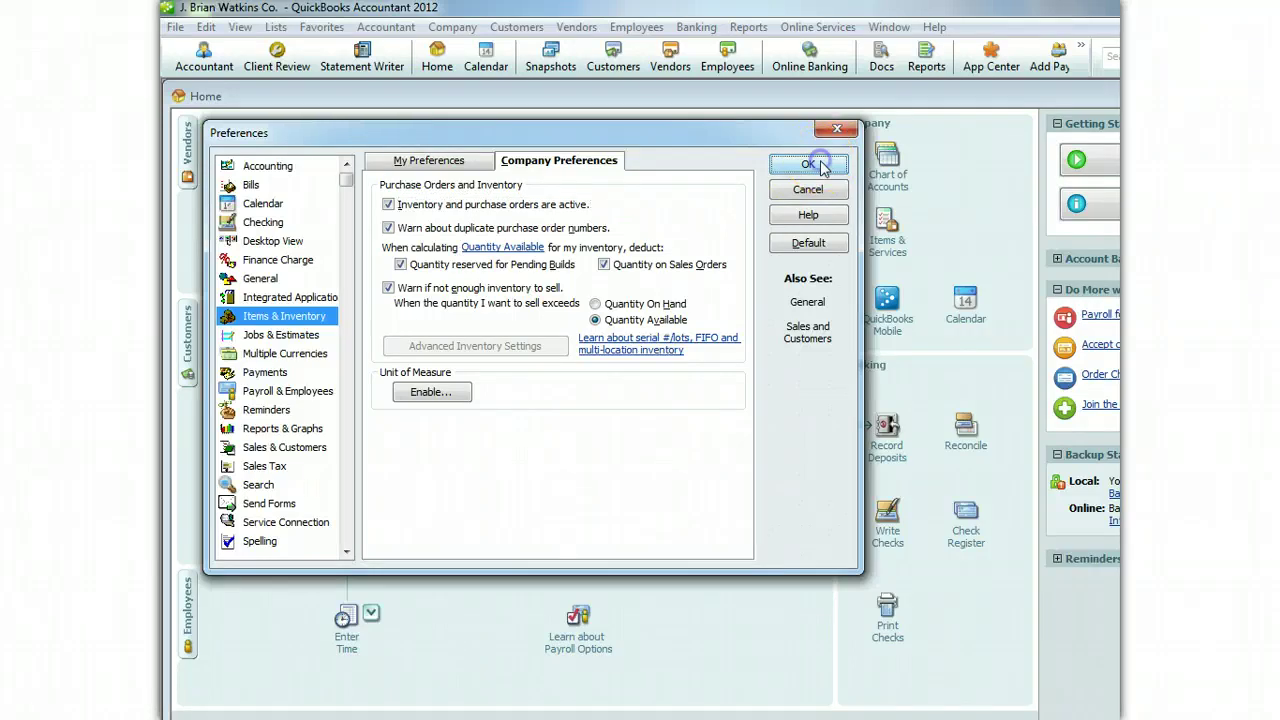
click(722, 500)
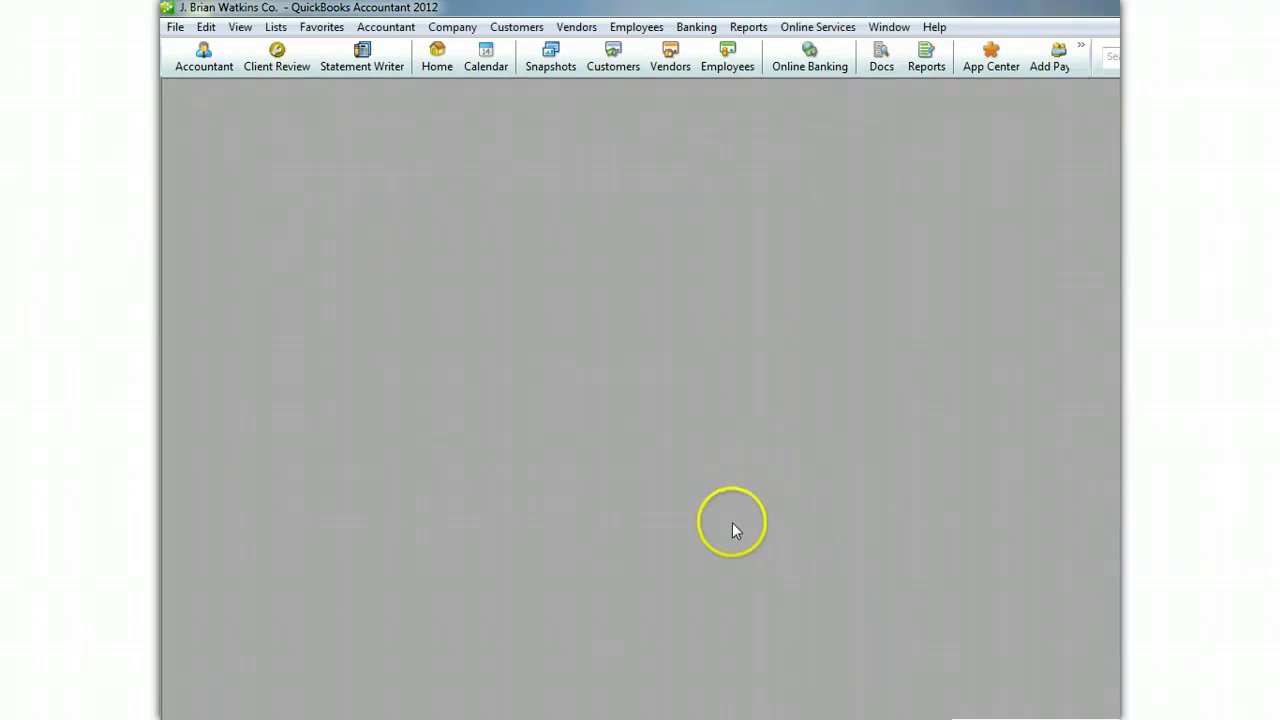
click(206, 27)
- Turn on charging sales tax in the Sales Tax company preferences
click(262, 264)
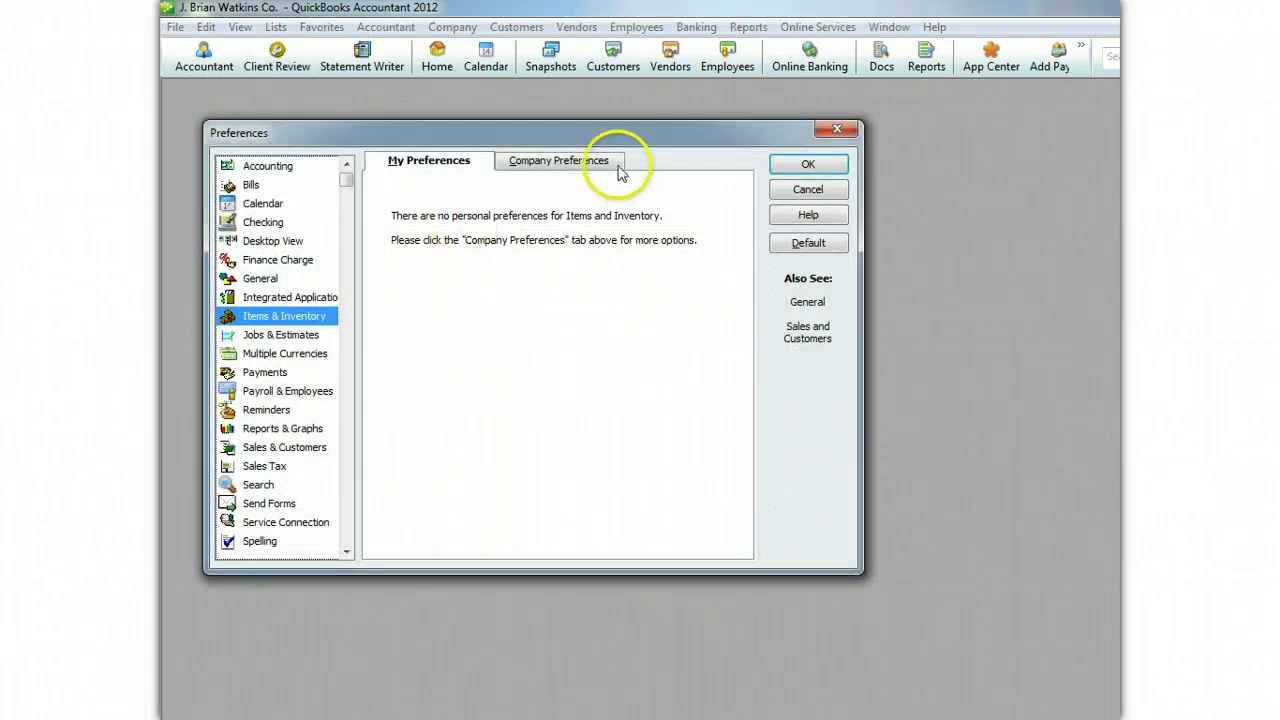
click(572, 164)
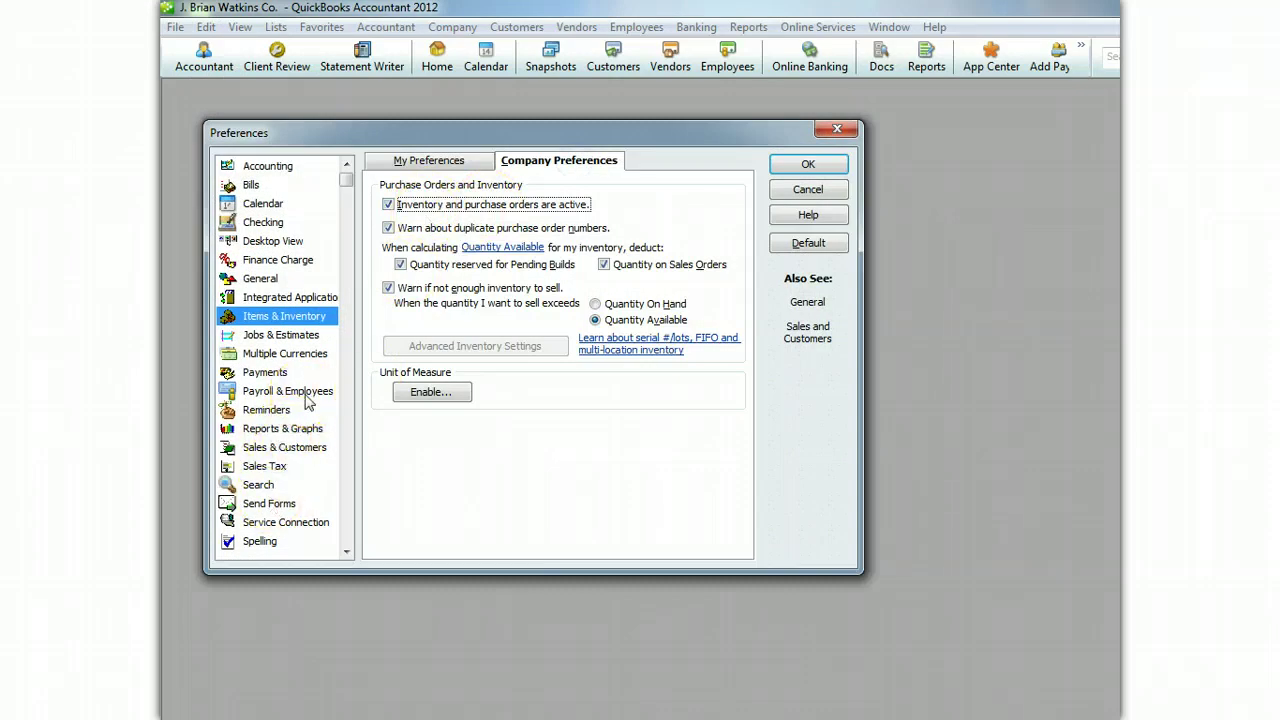
click(272, 466)
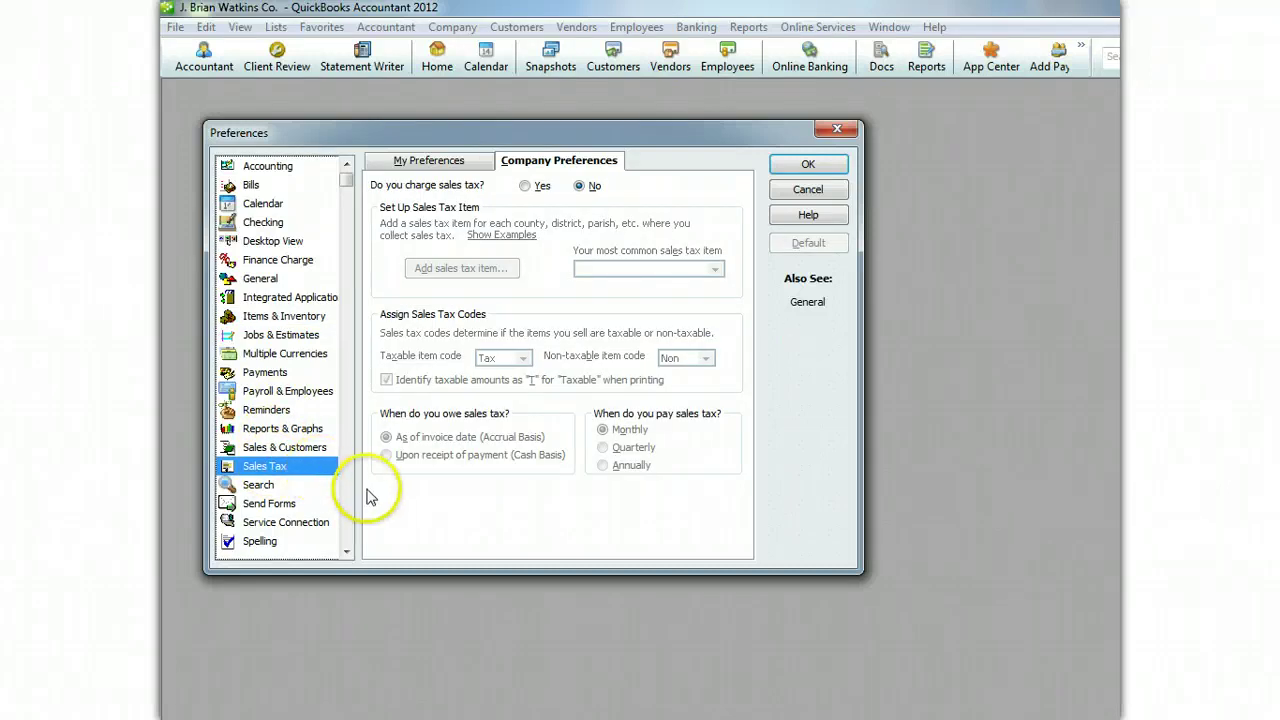
click(528, 187)
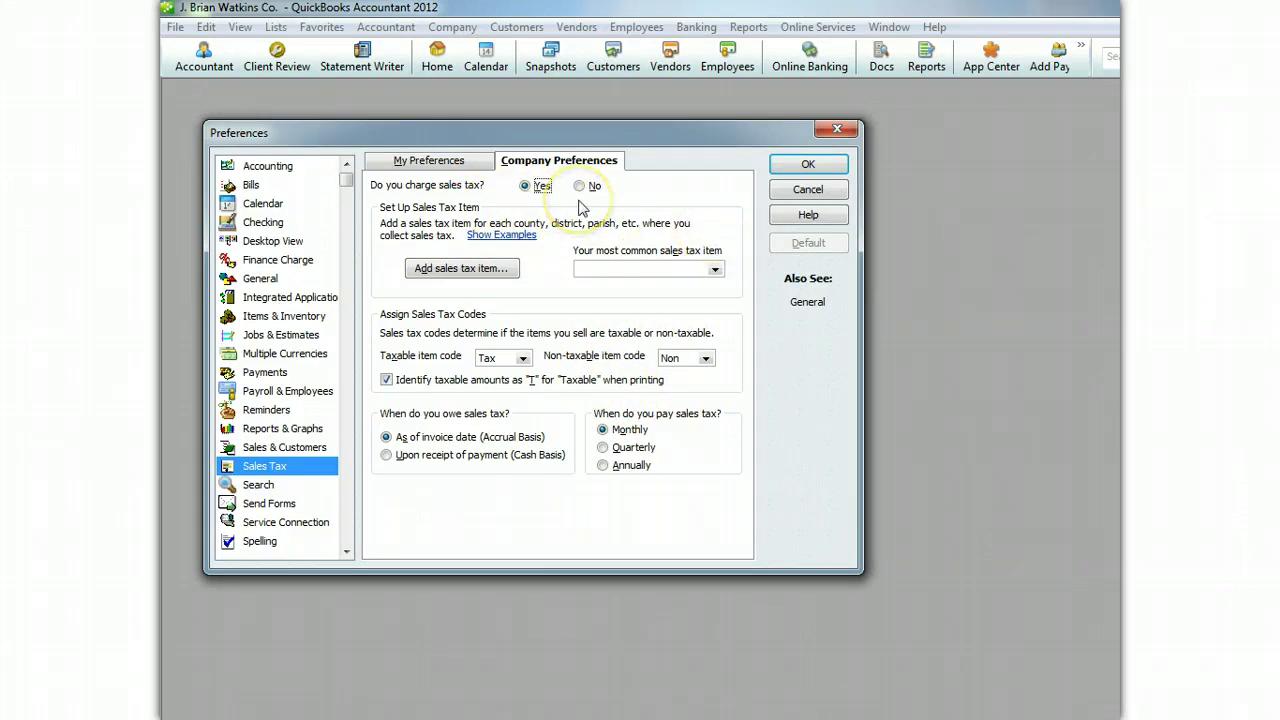
click(795, 168)
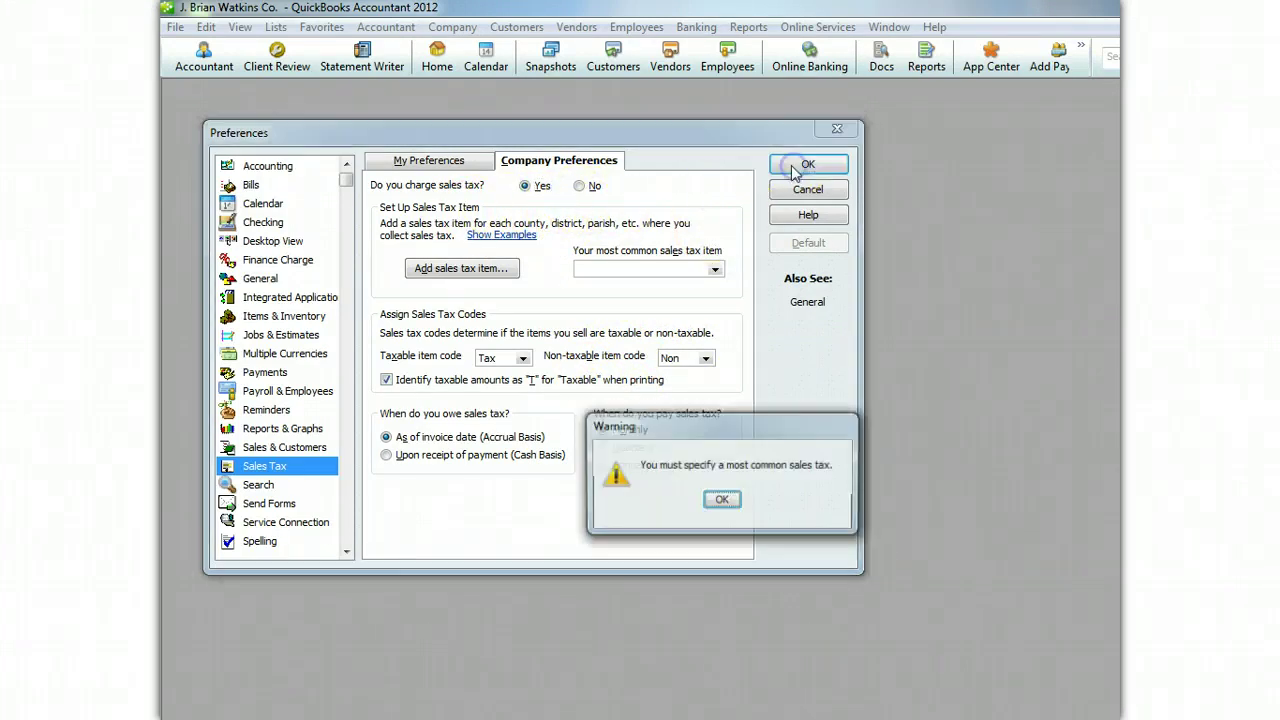
click(721, 499)
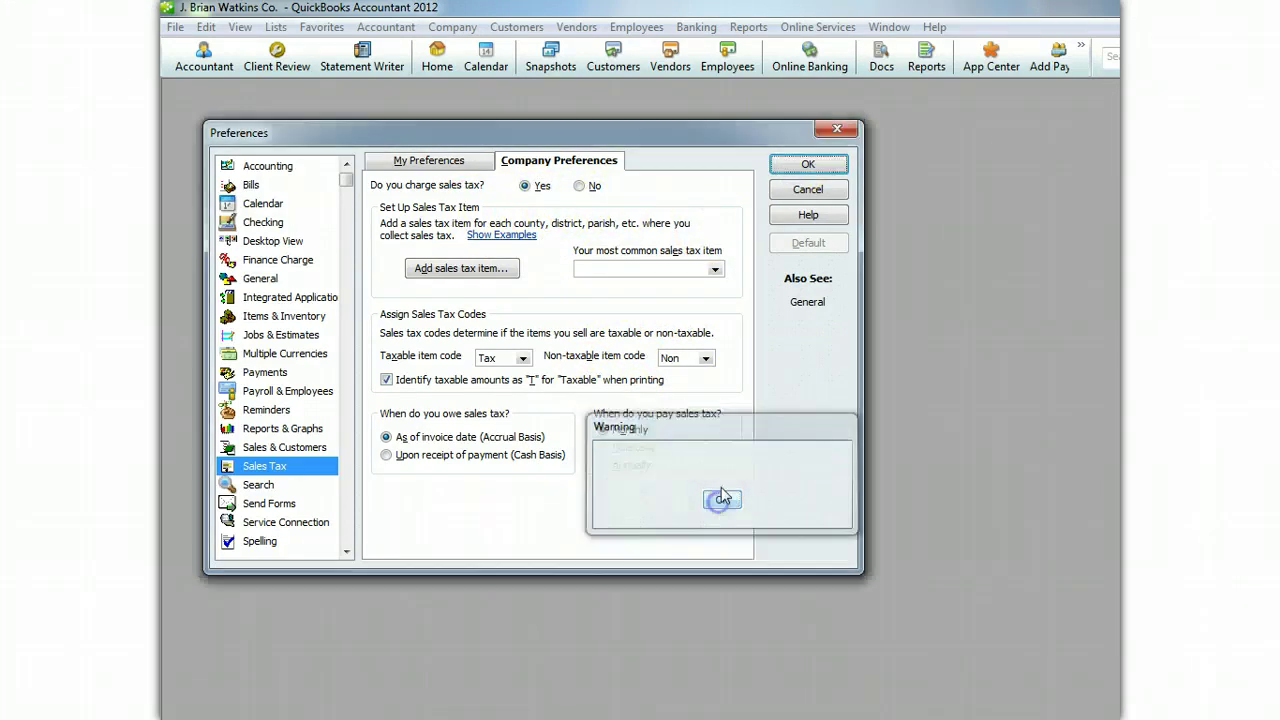
- Begin adding a new sales tax item from the sales tax item list
click(718, 268)
click(655, 290)
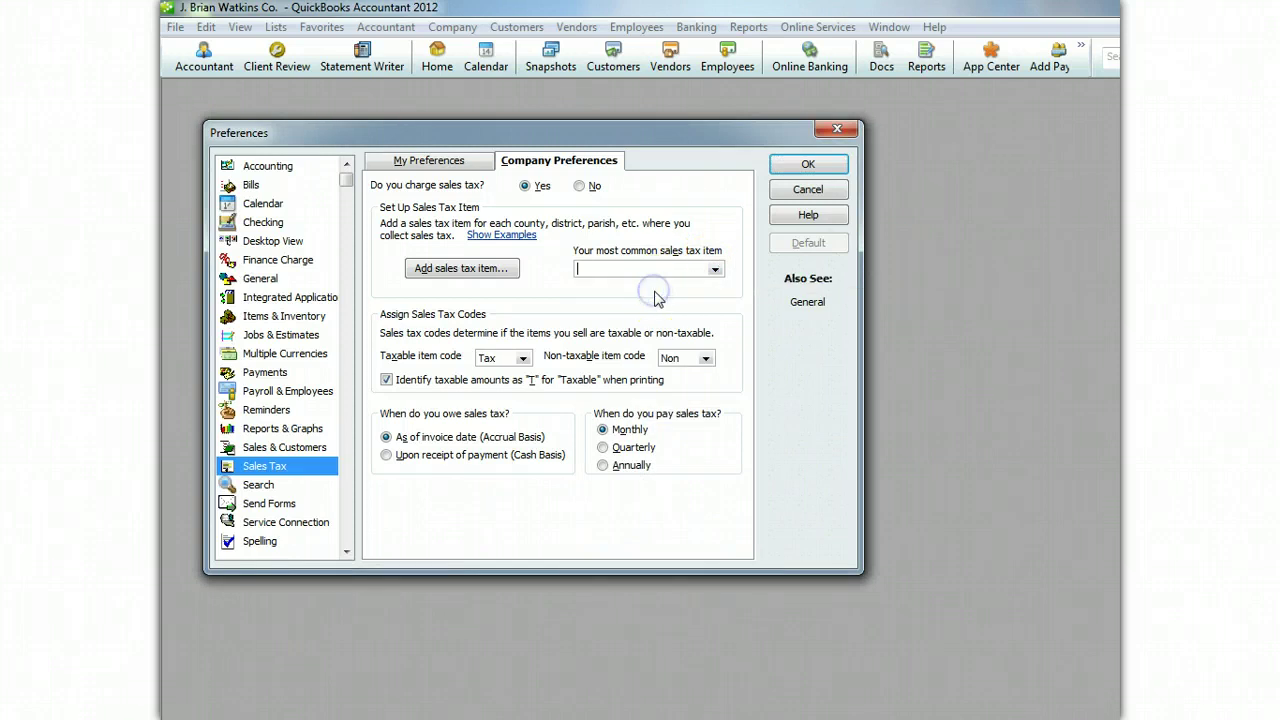
click(470, 268)
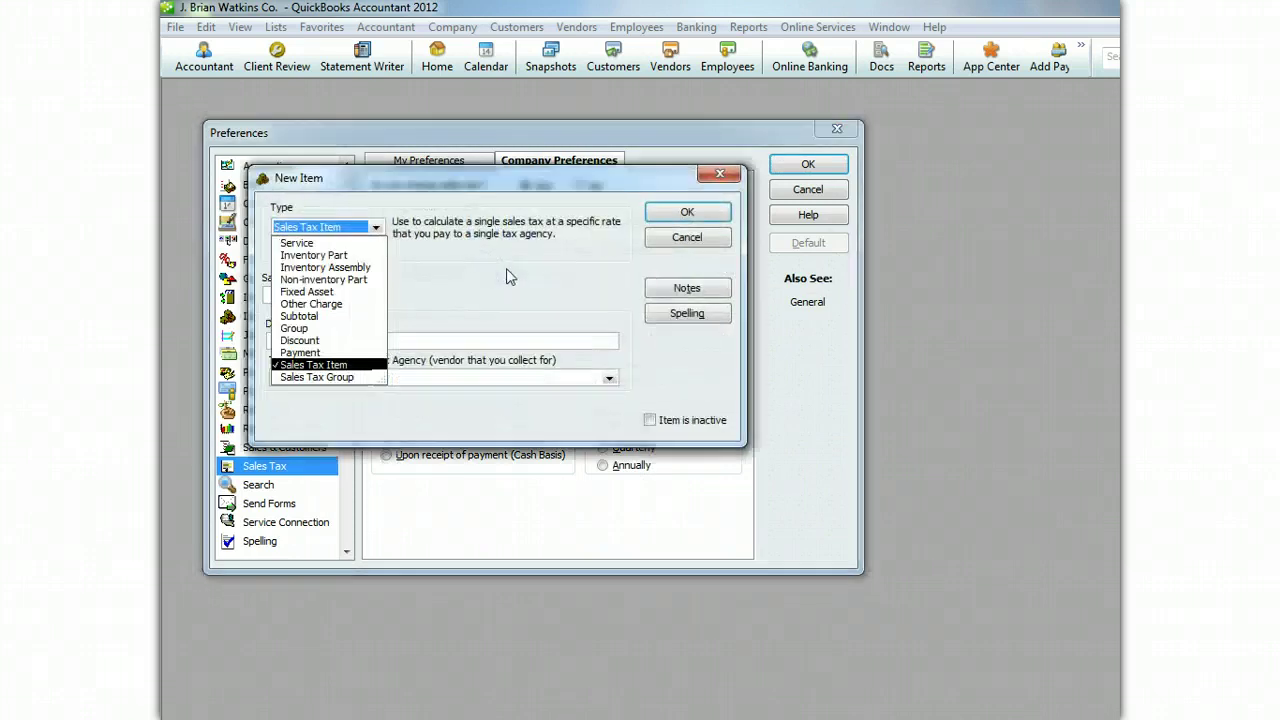
- Name the new sales tax item State Sales Tax with a 5% rate
click(543, 305)
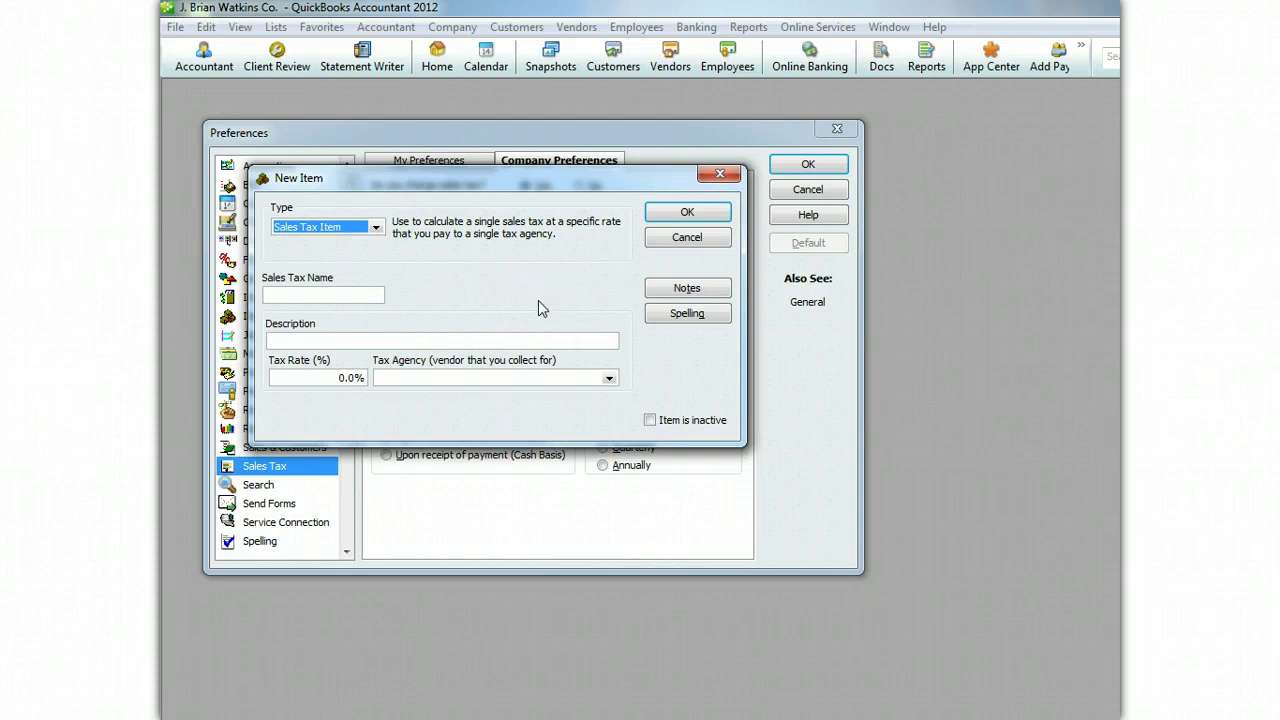
click(305, 293)
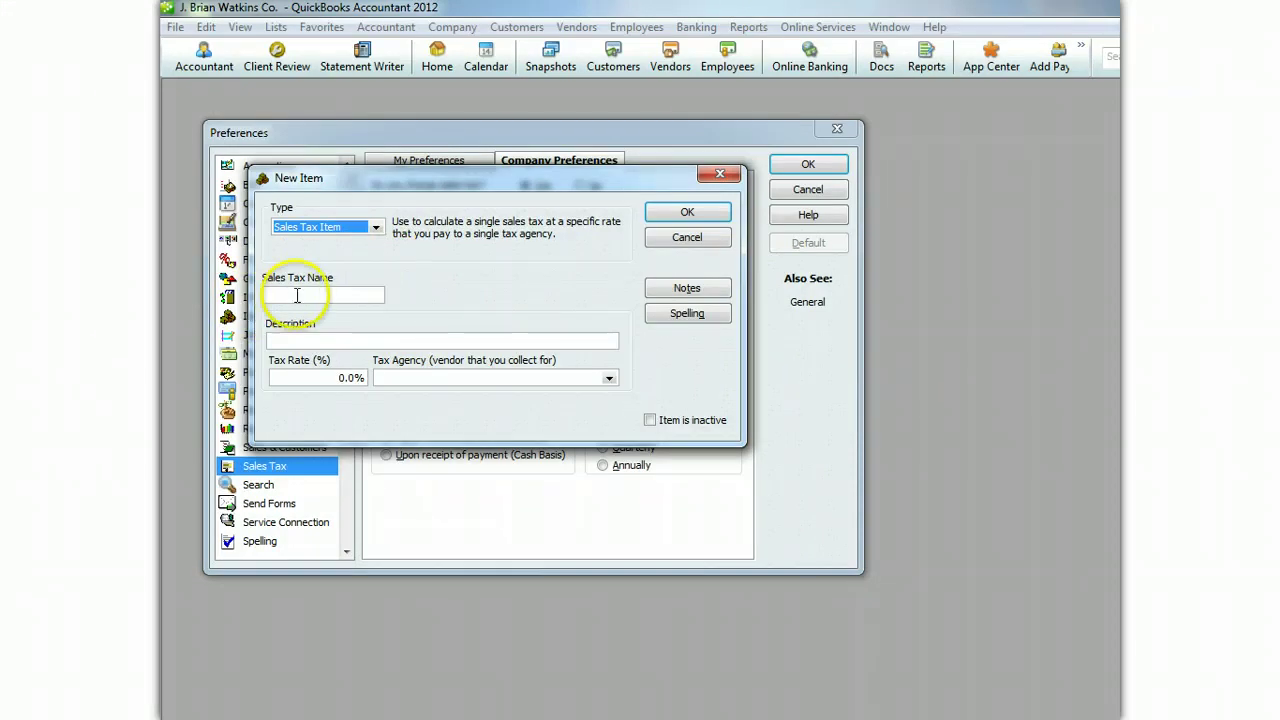
click(743, 328)
text(State)
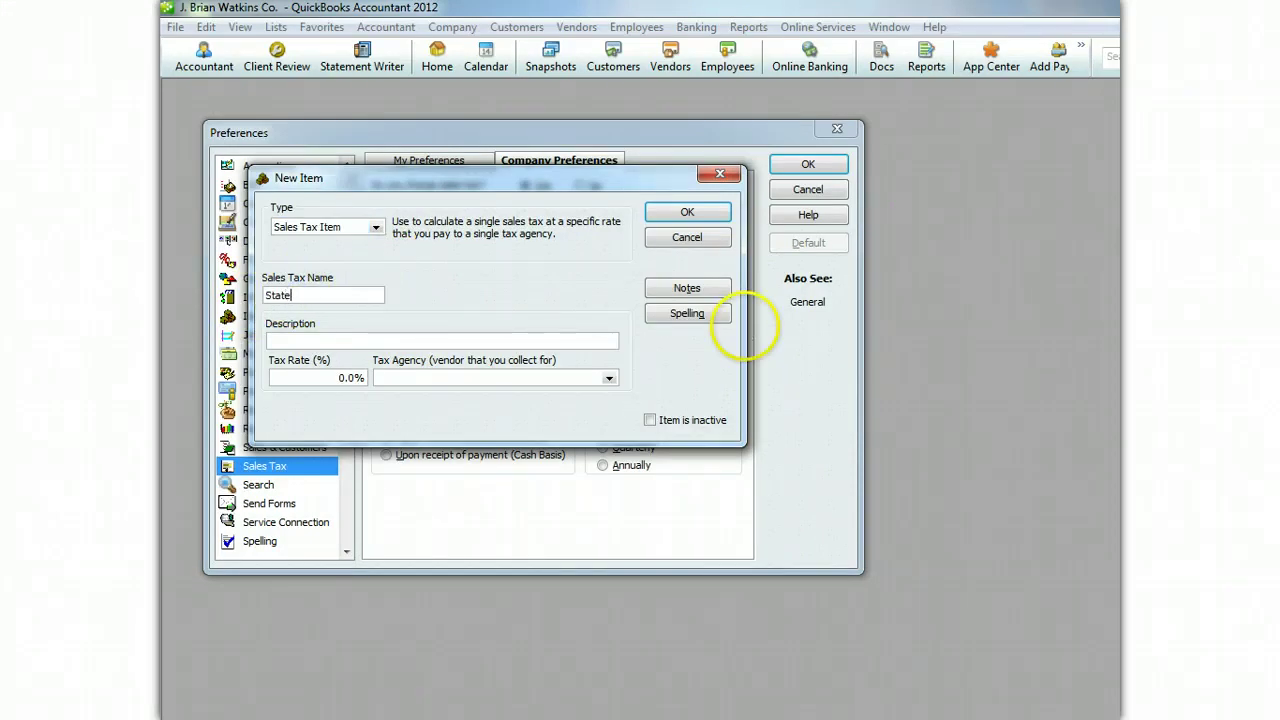
text( Sales Tax)
key(Tab)
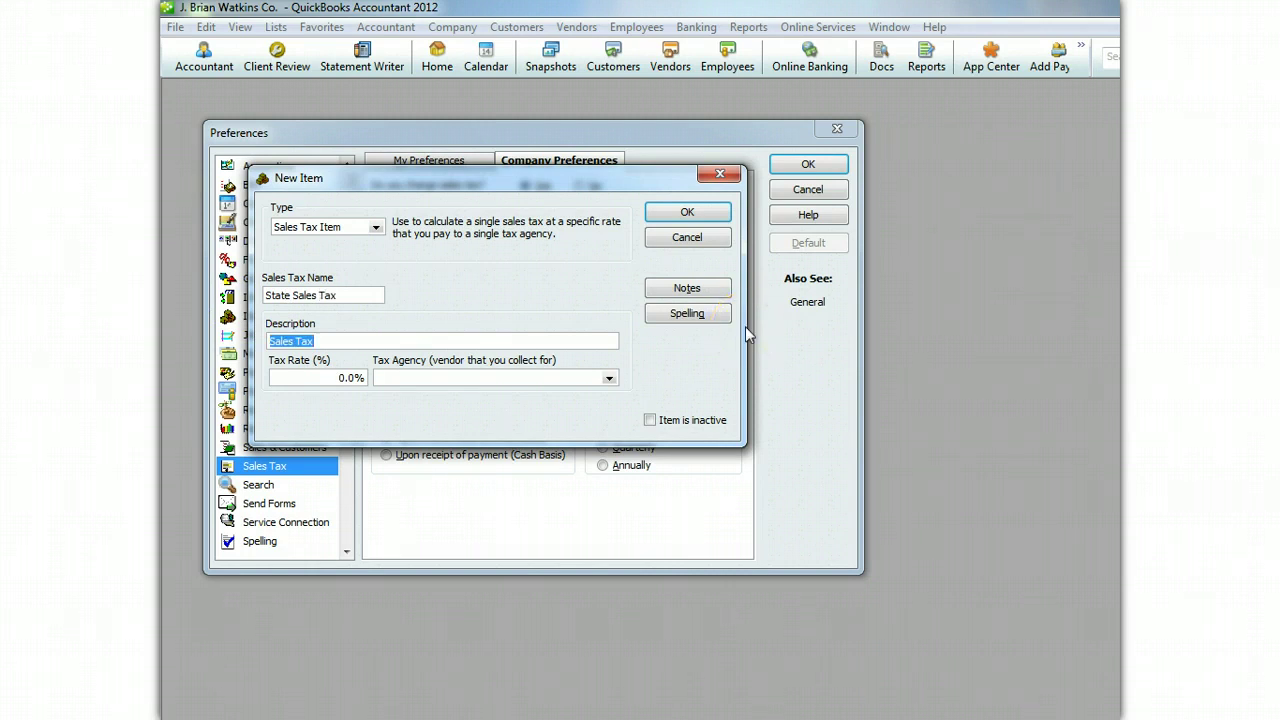
click(325, 377)
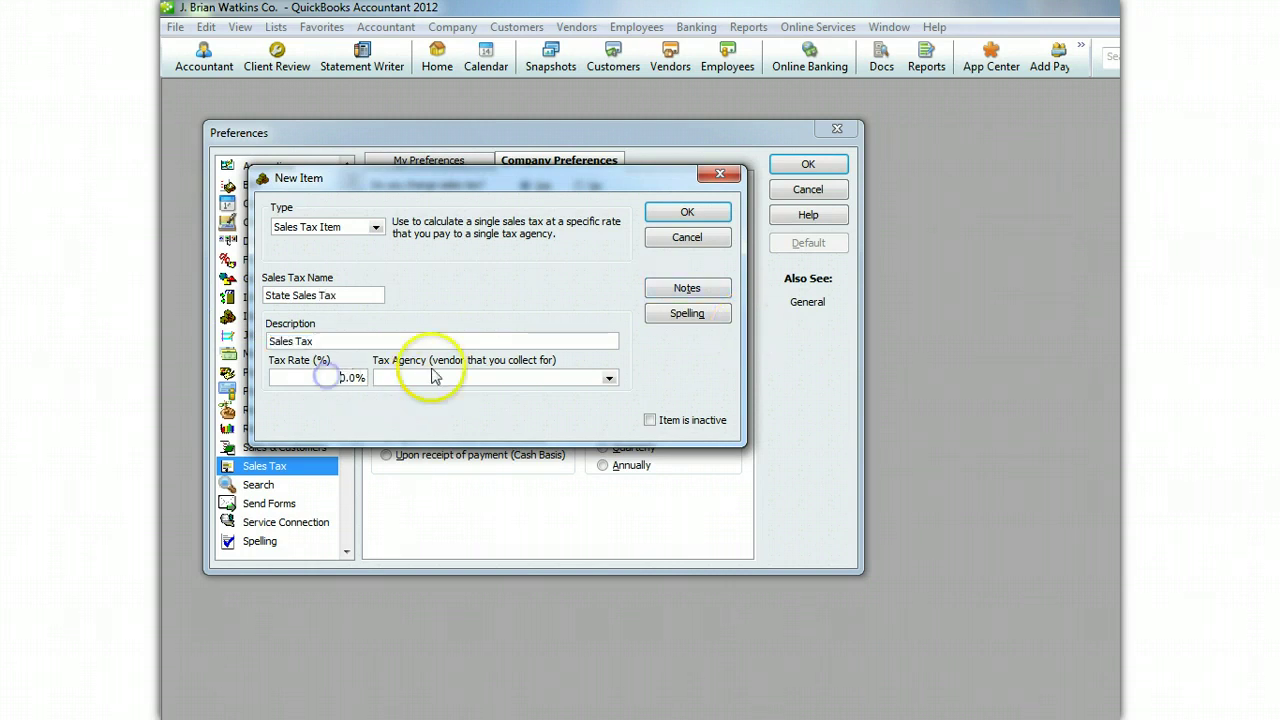
text(5)
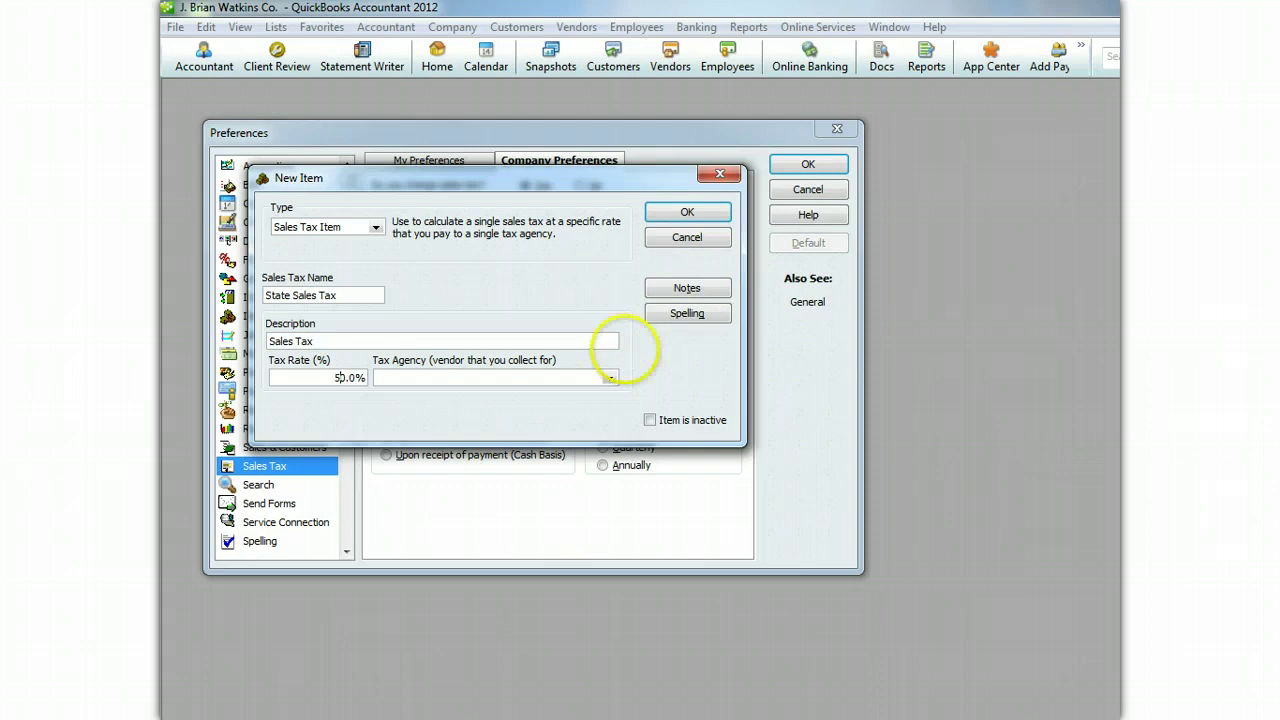
- Set the tax agency to State Tax Authority, quick-add it as a vendor, and save the item
click(570, 379)
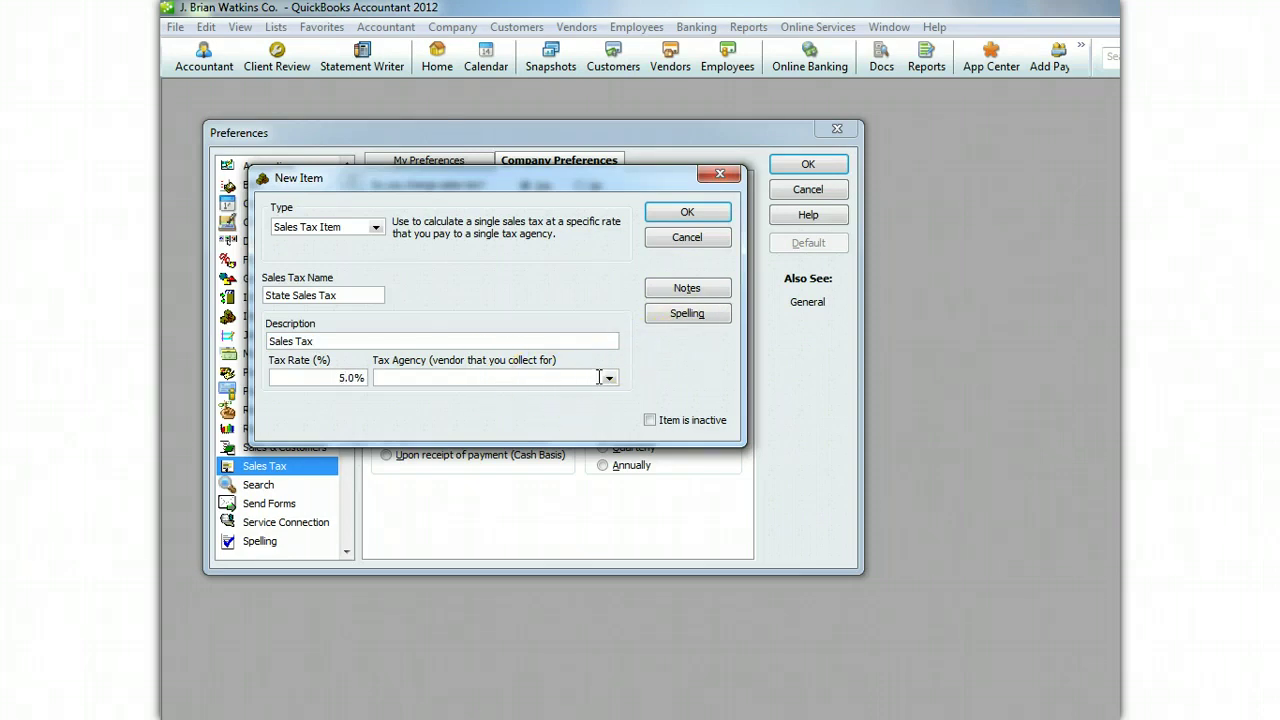
text(State Tax Autthority)
drag(566, 179, 620, 346)
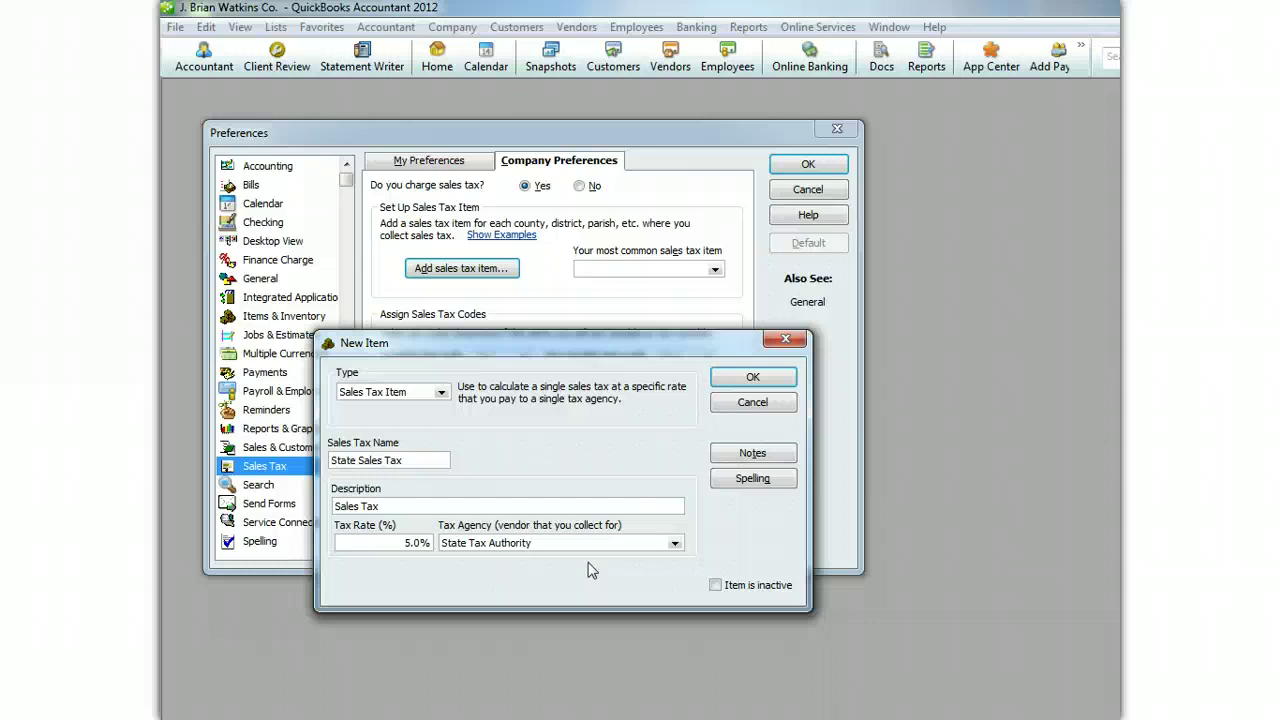
click(754, 376)
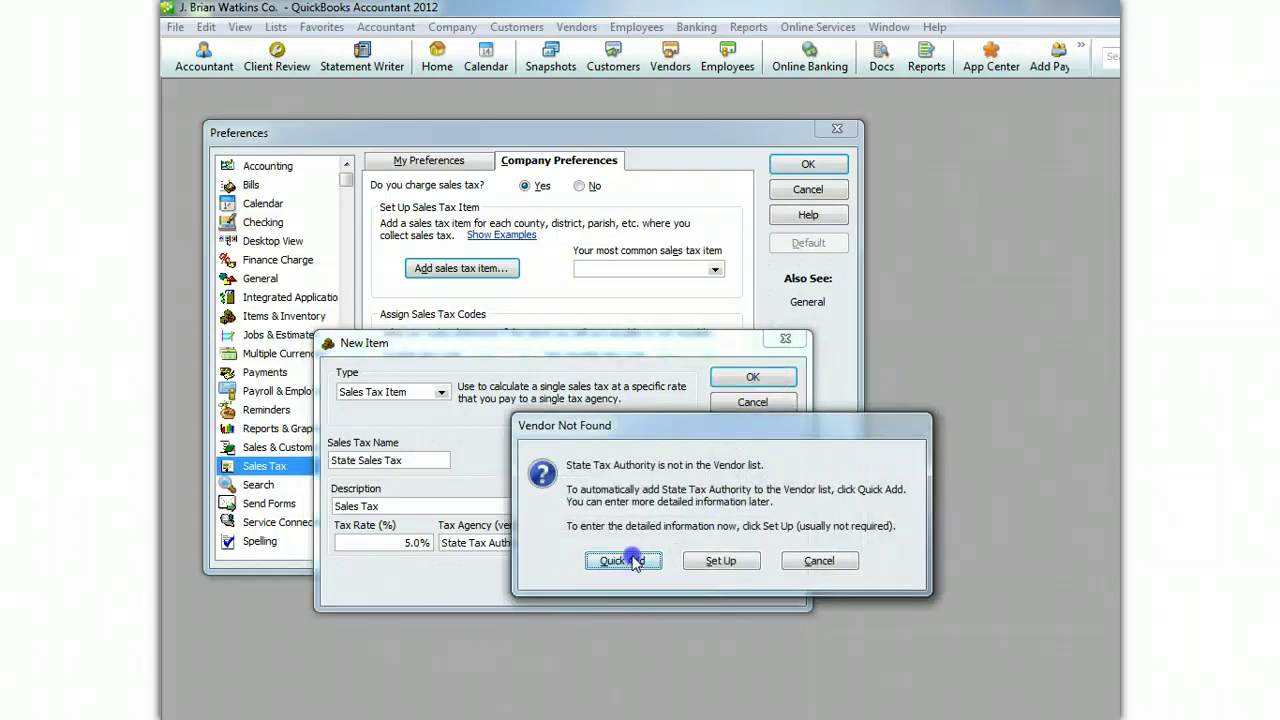
click(623, 560)
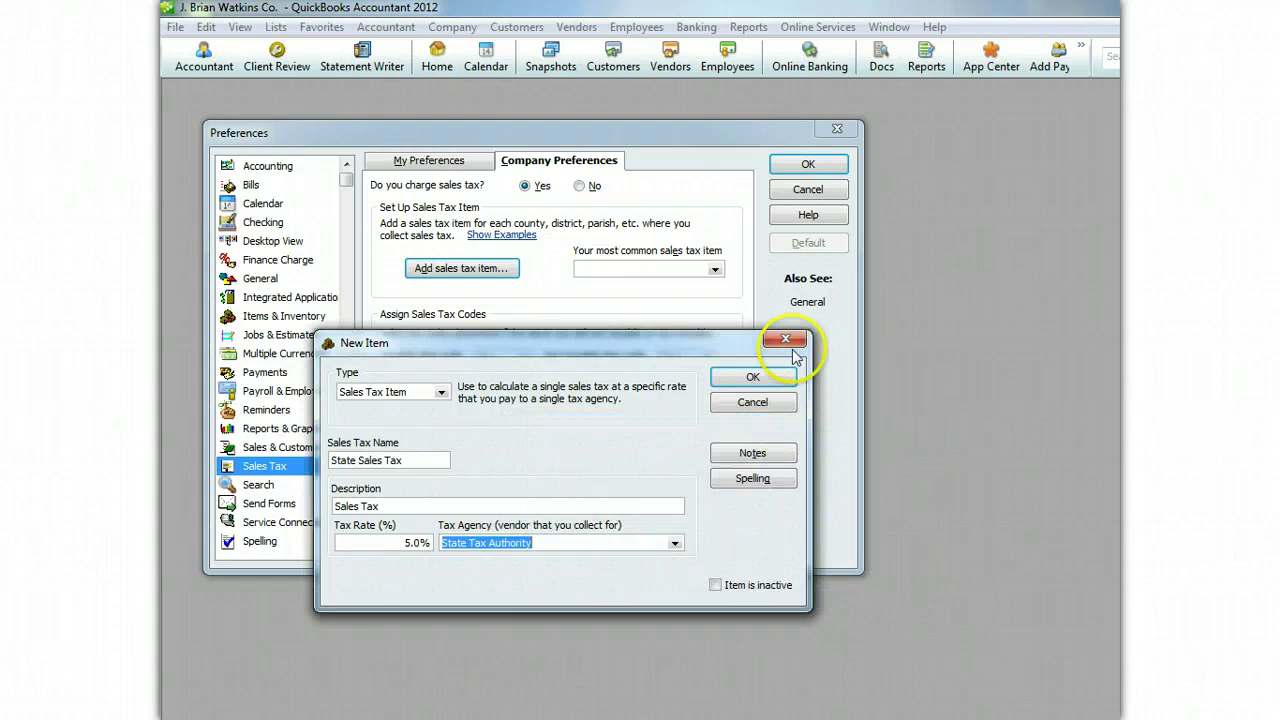
click(754, 378)
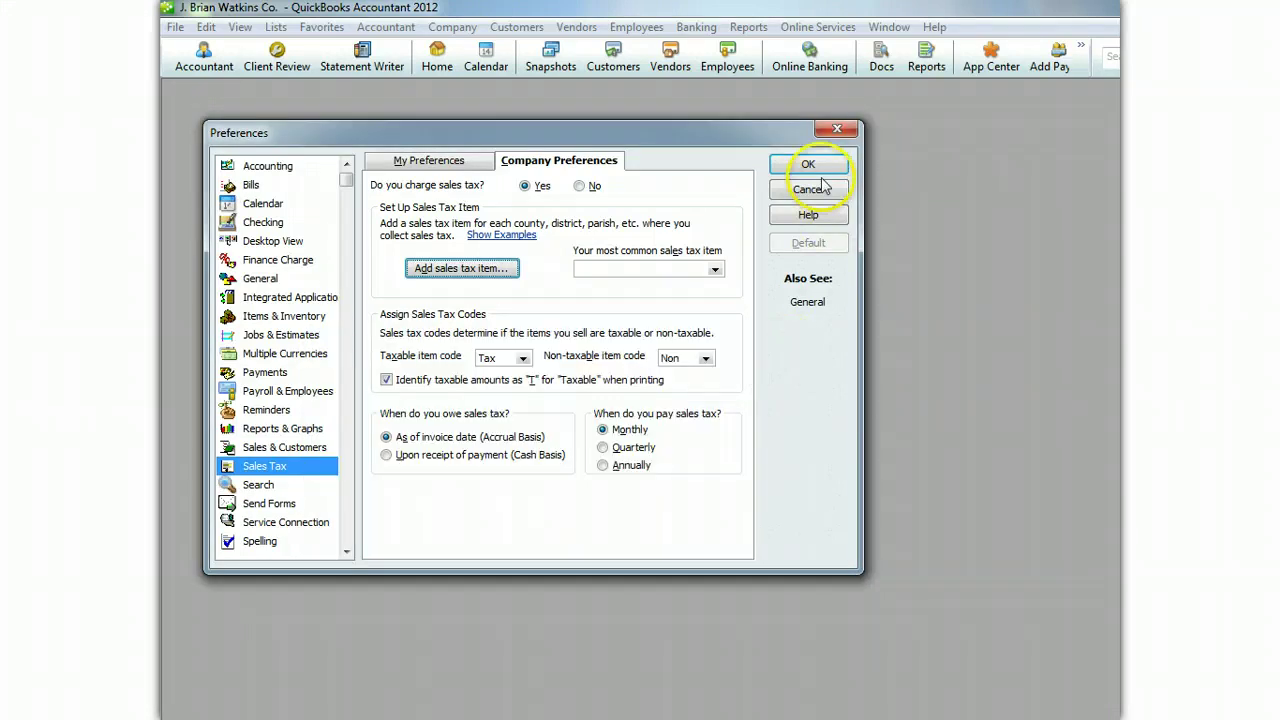
click(812, 165)
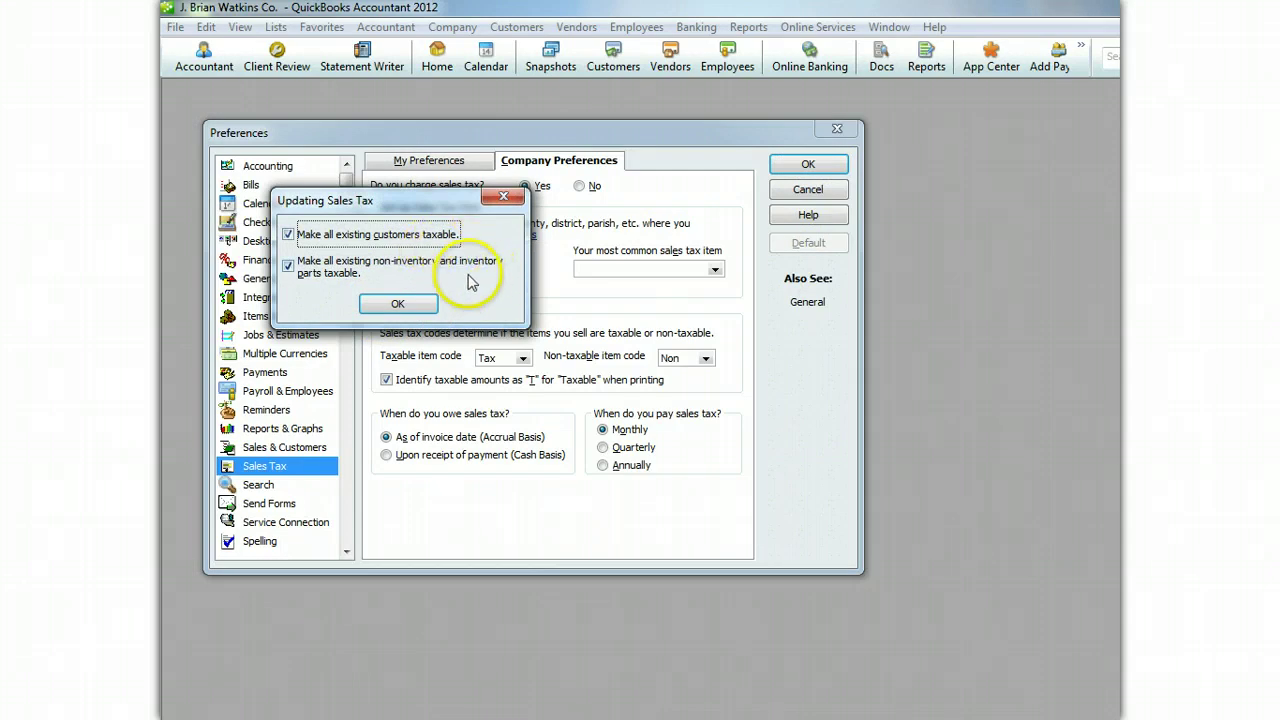
click(418, 304)
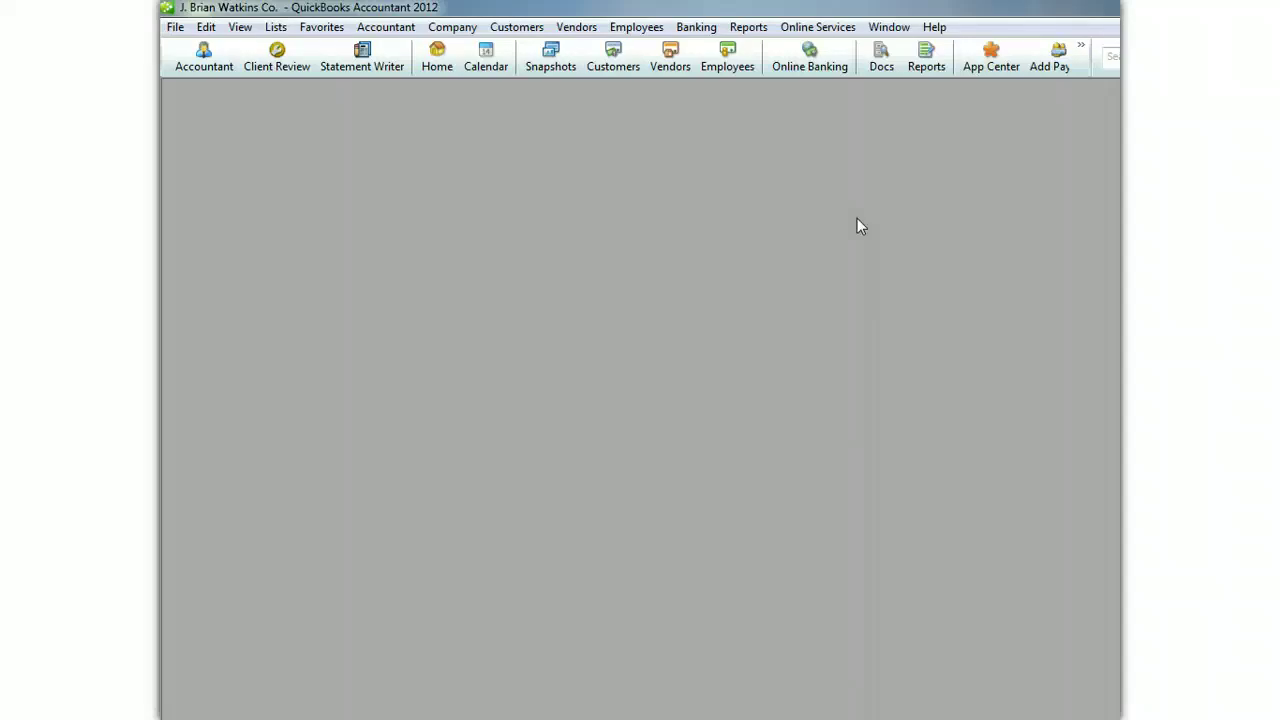
- Return to the Home page and start recording a deposit from the Banking section
click(438, 62)
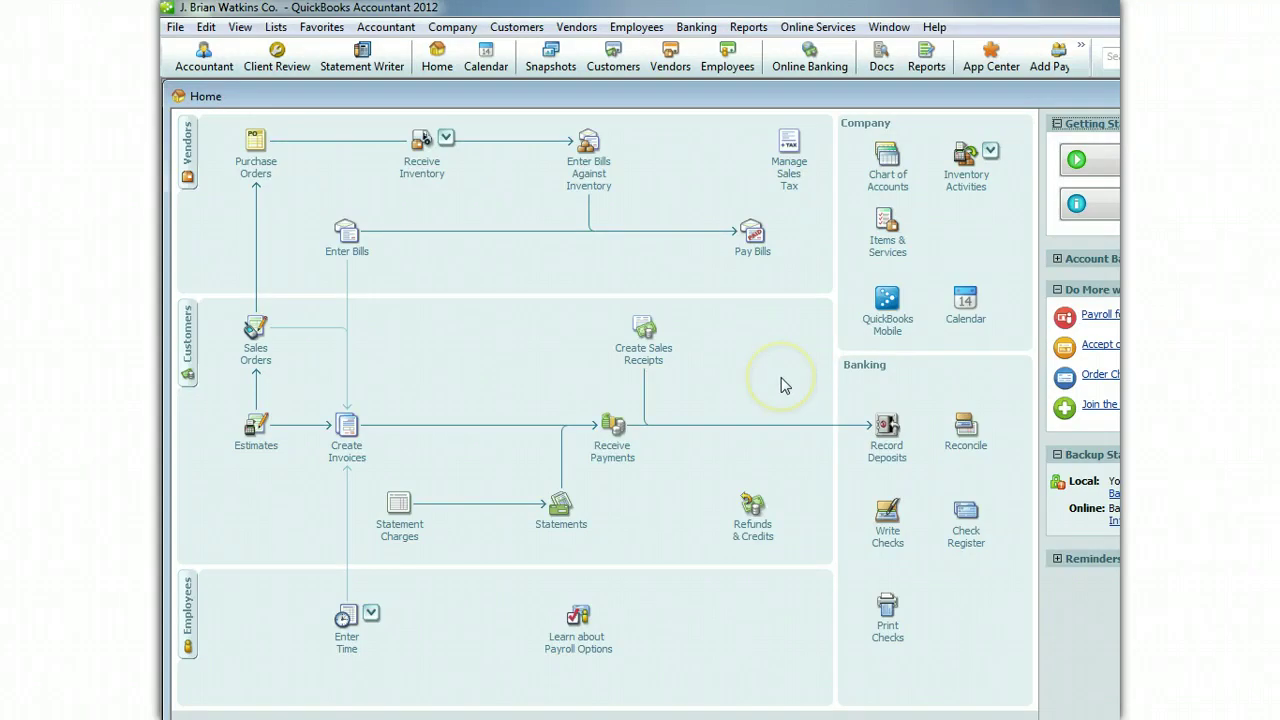
click(884, 452)
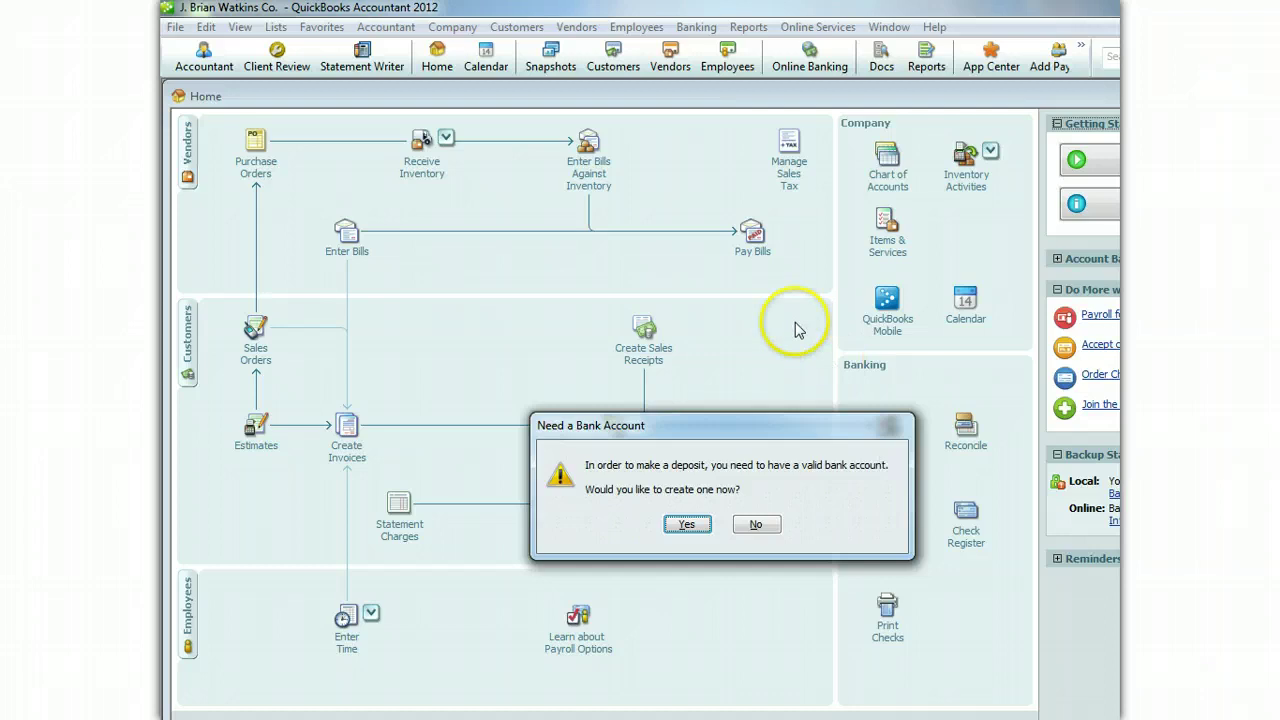
- Create a new bank account named Laie First Bank and save it
click(700, 527)
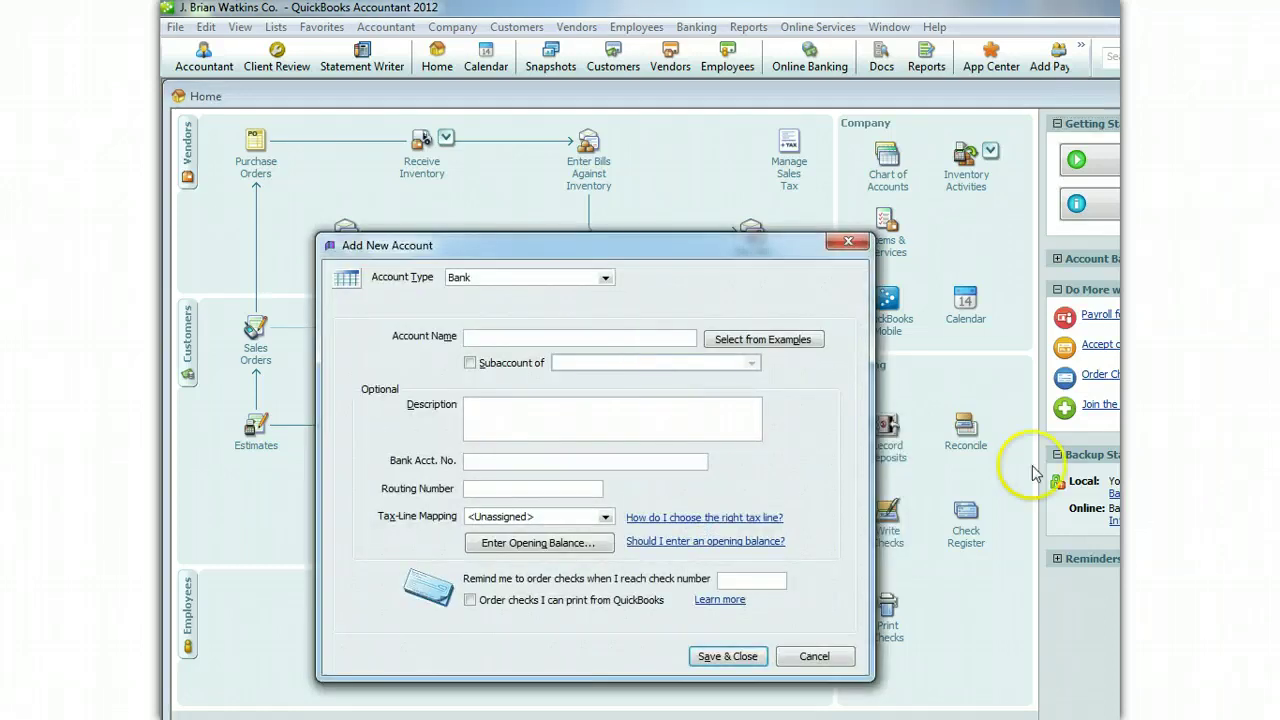
text(L)
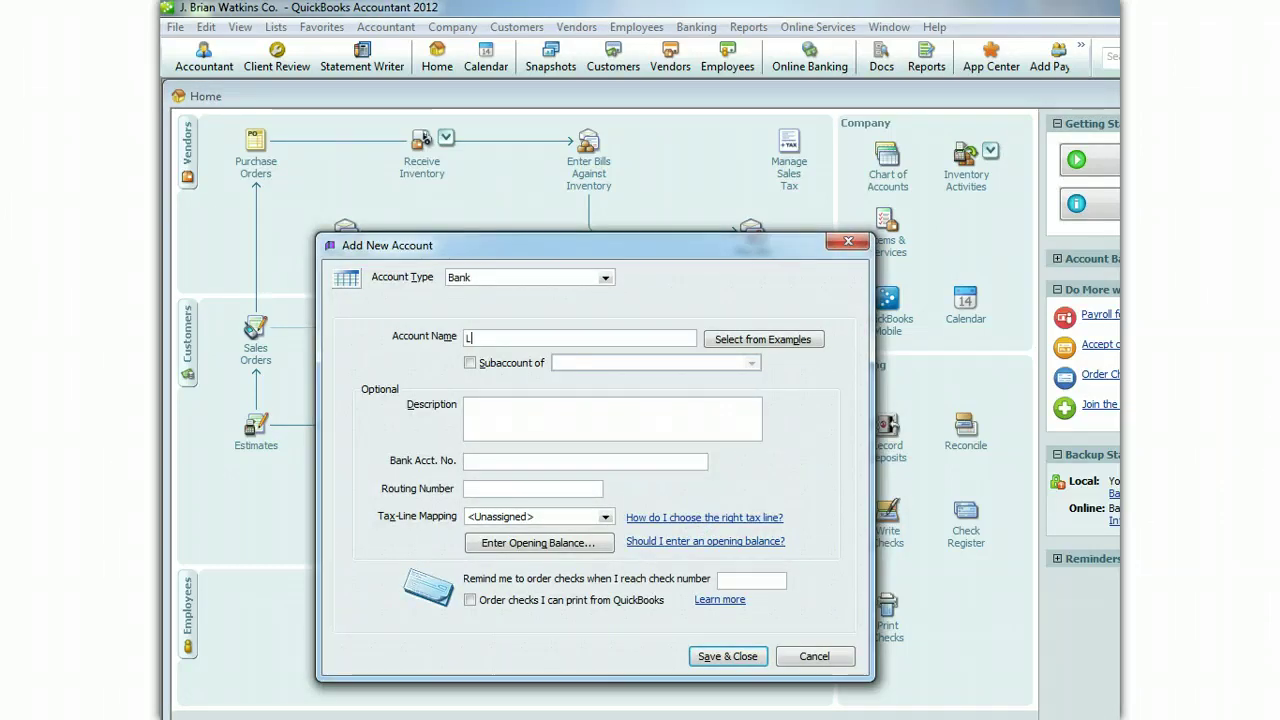
text(aie First Ba)
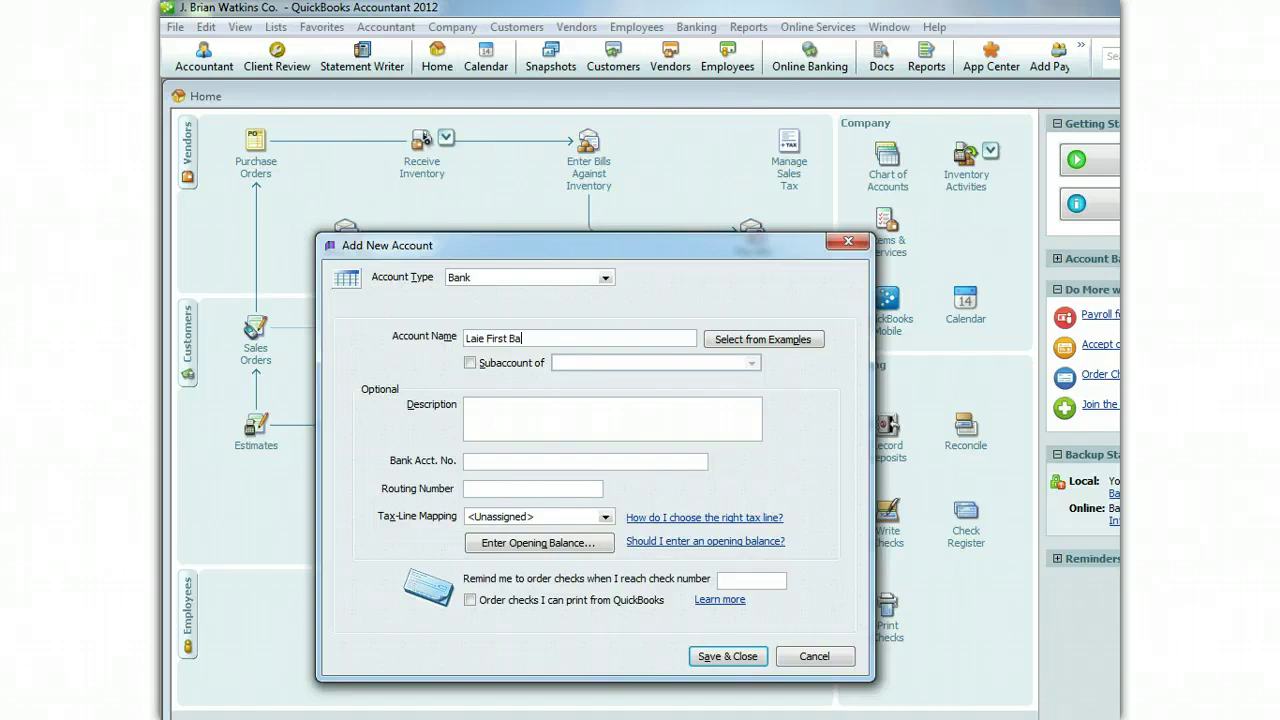
text(nk)
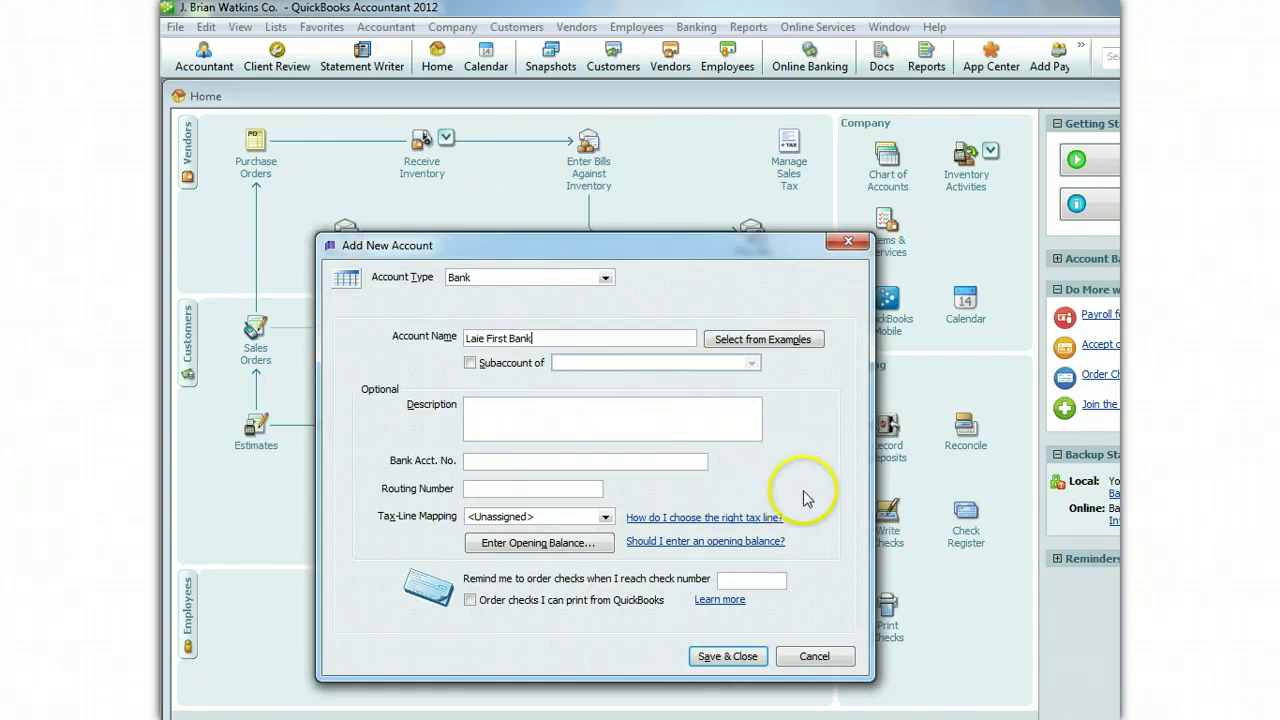
click(753, 662)
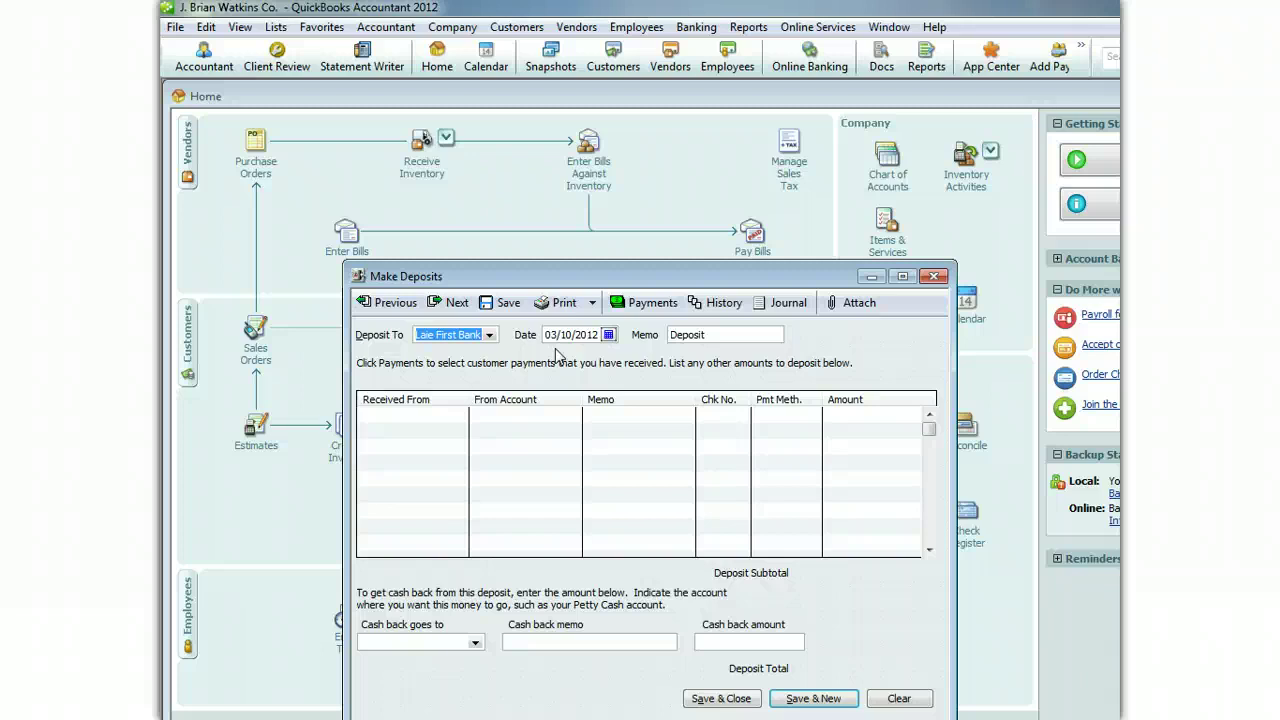
- Date the deposit 04/01/2012 and open the Received From list on the first line
click(608, 335)
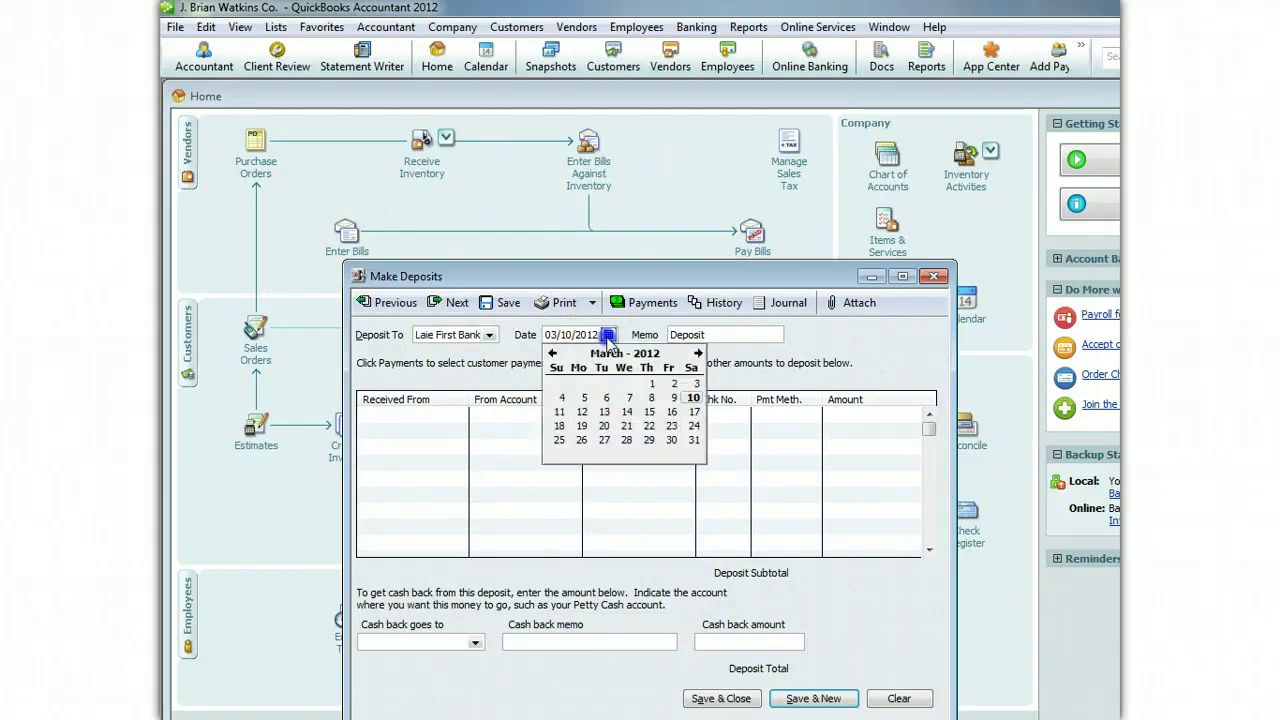
click(698, 355)
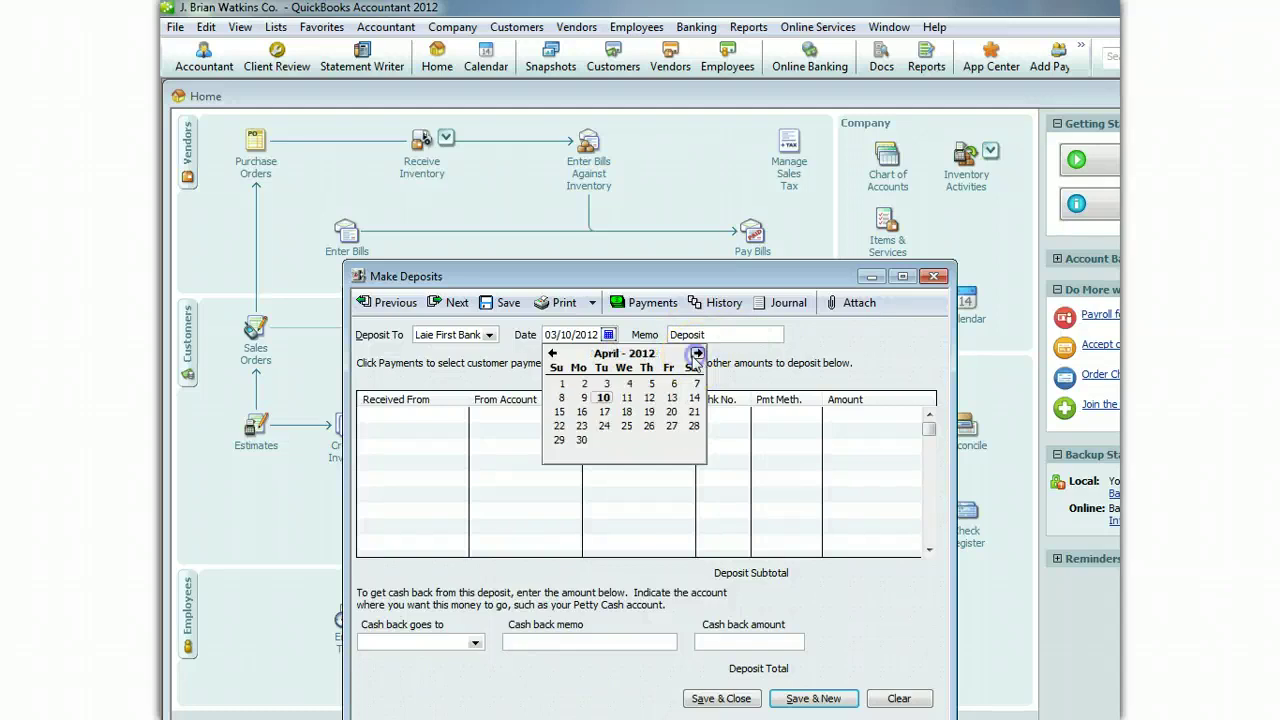
click(563, 385)
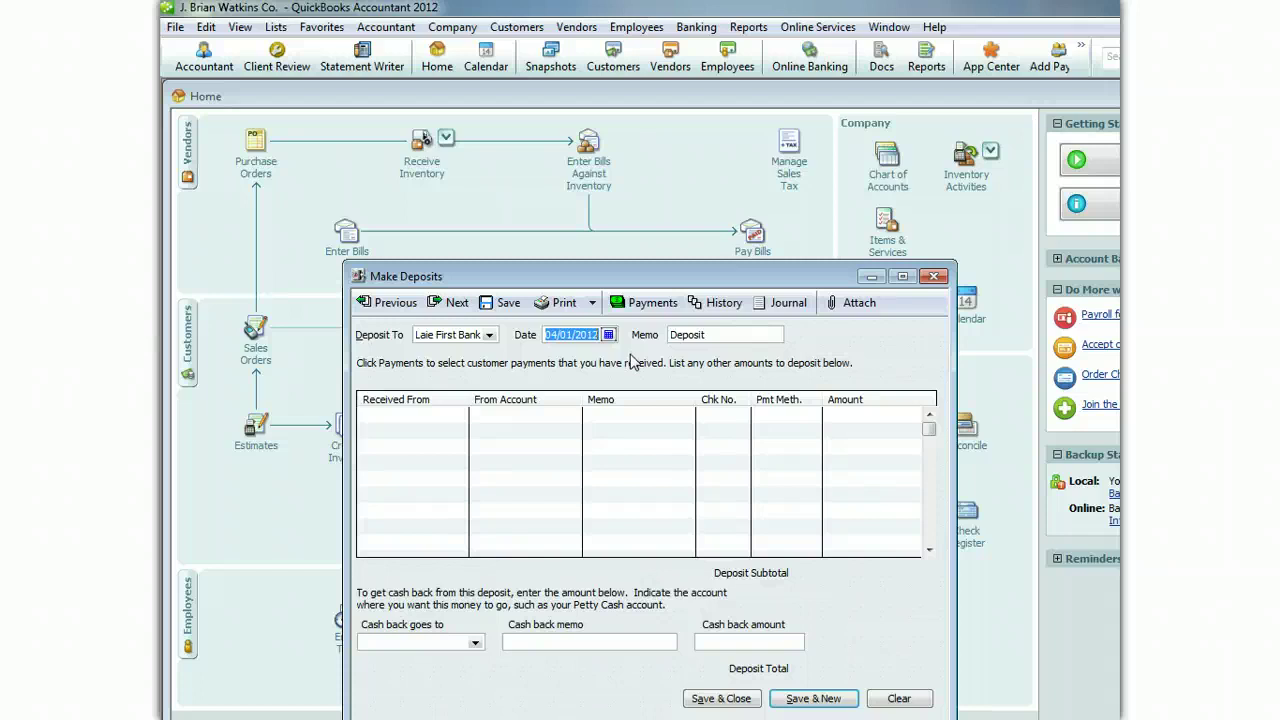
click(439, 416)
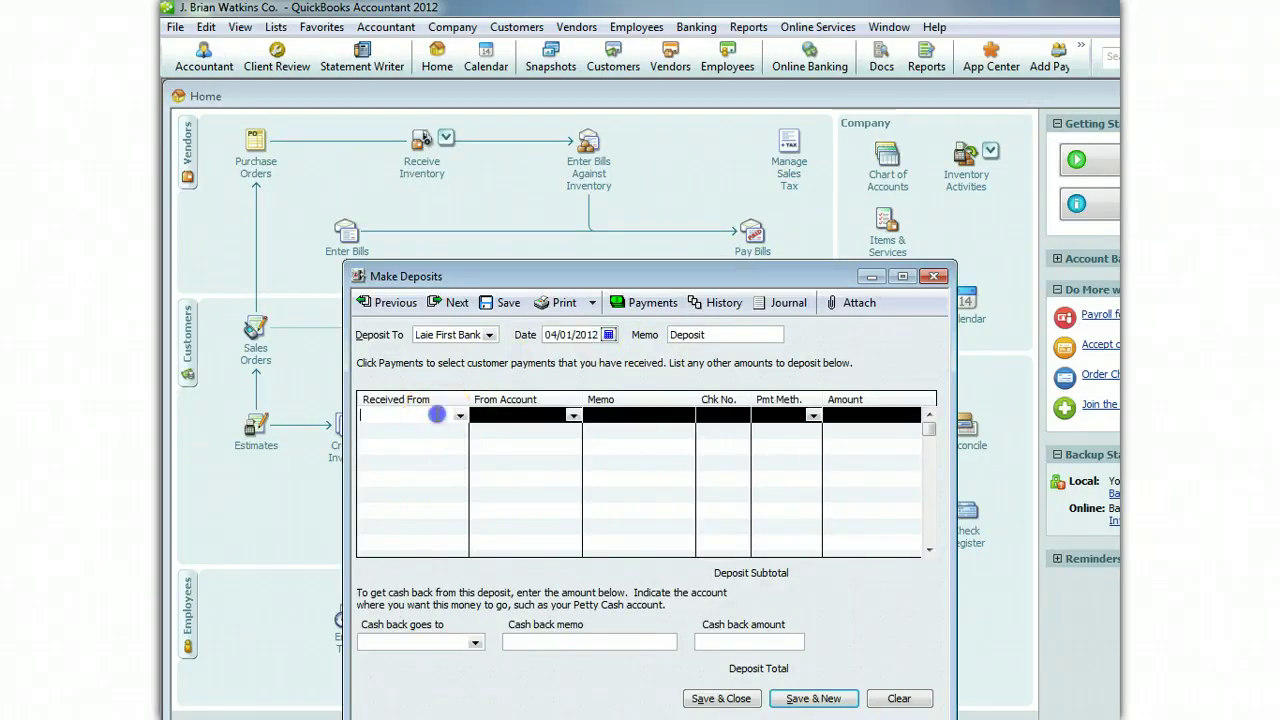
click(427, 413)
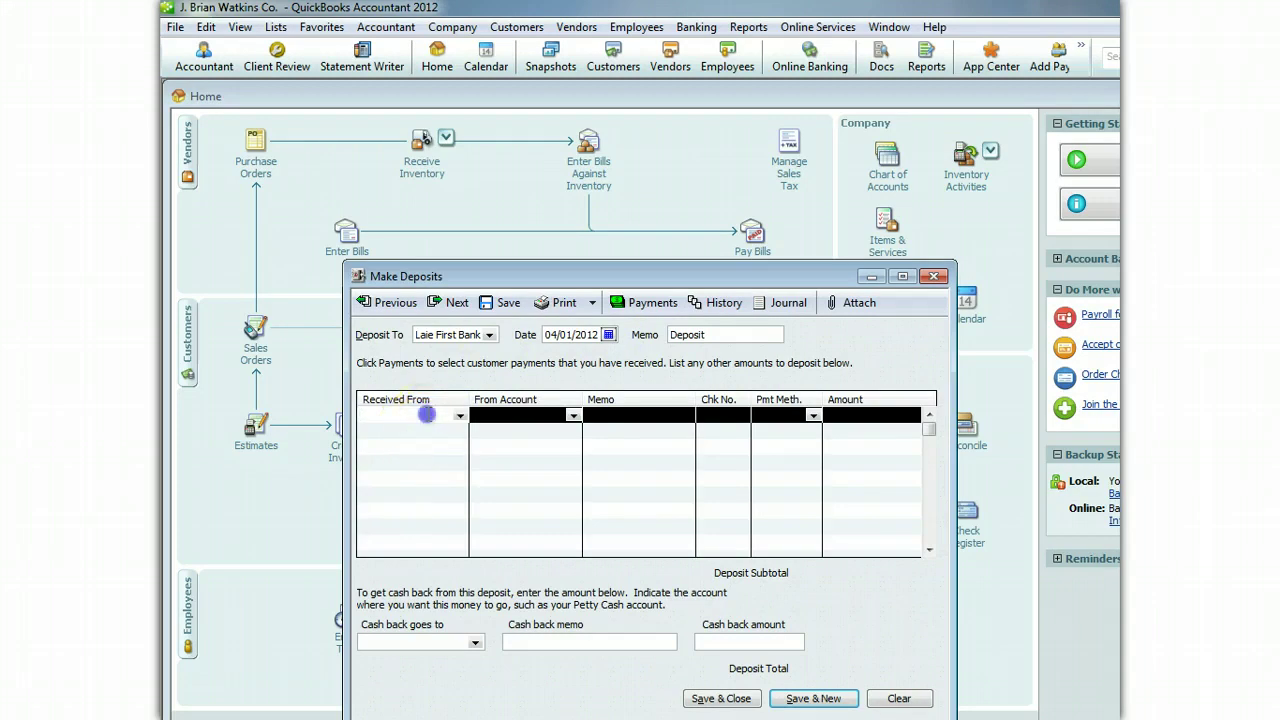
click(461, 416)
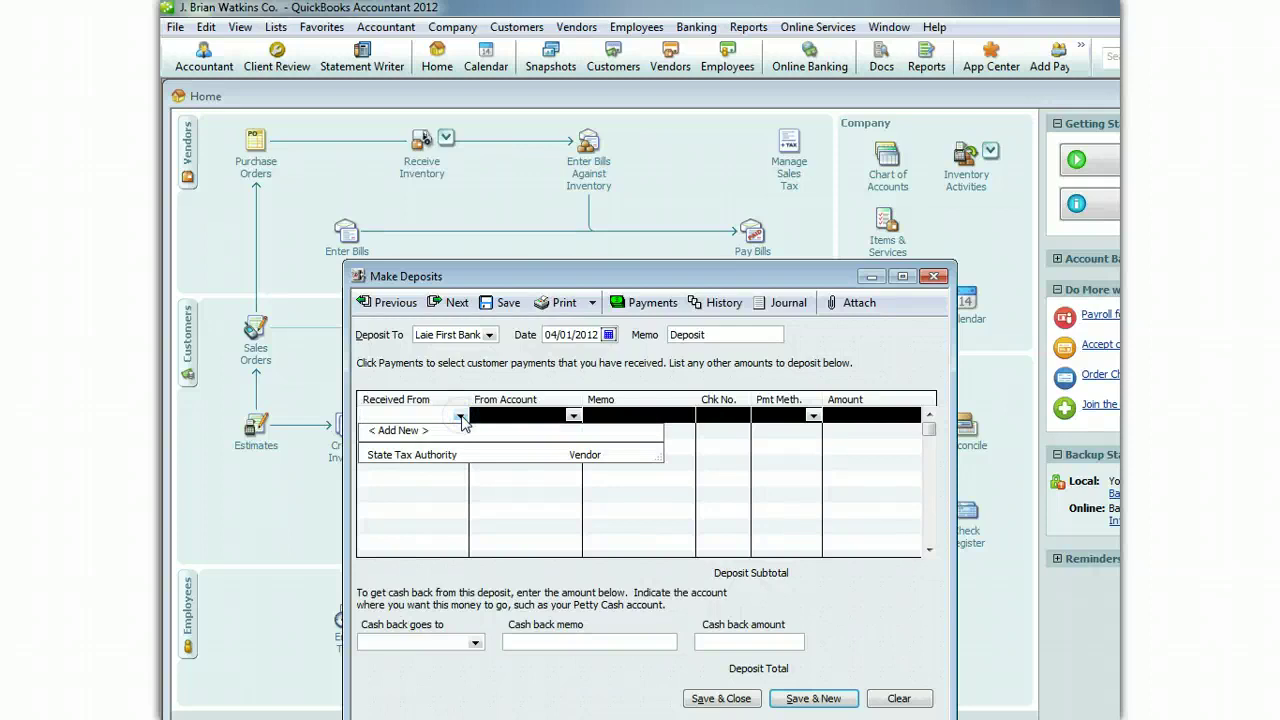
- Add the owner as a new Other-type name with name and company name as the payer
click(405, 431)
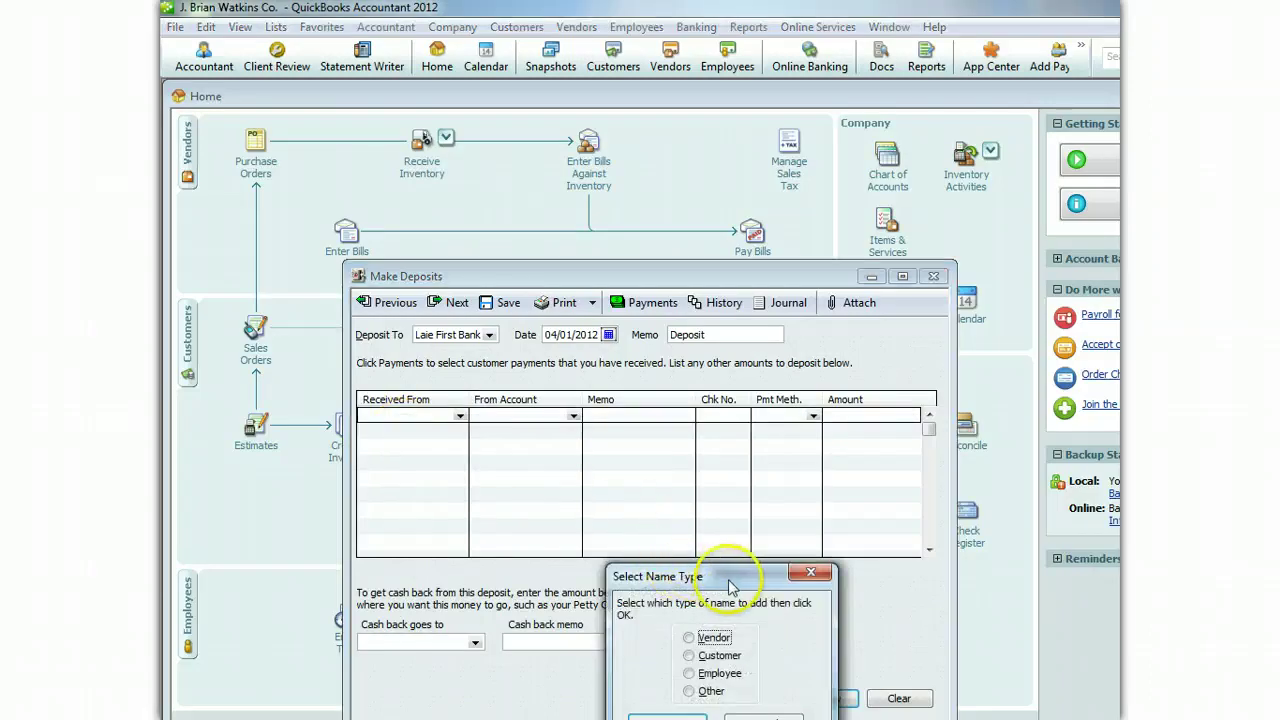
drag(728, 578, 728, 458)
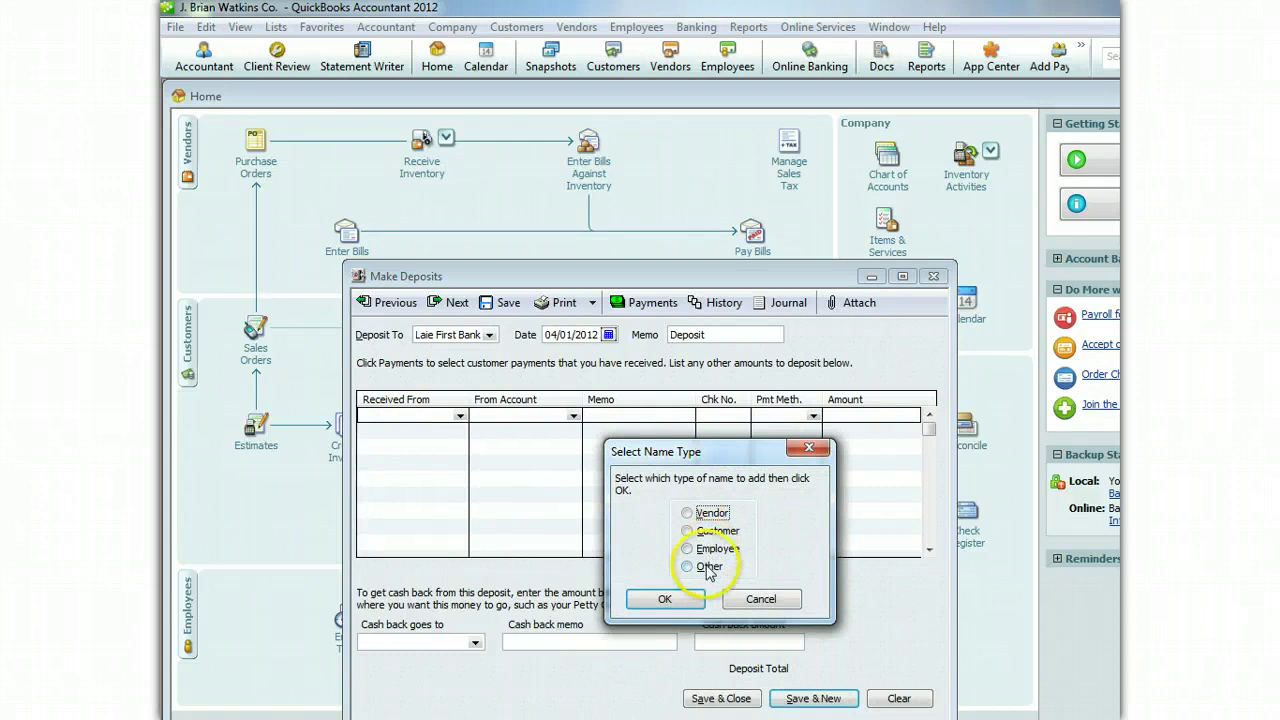
click(691, 568)
click(665, 599)
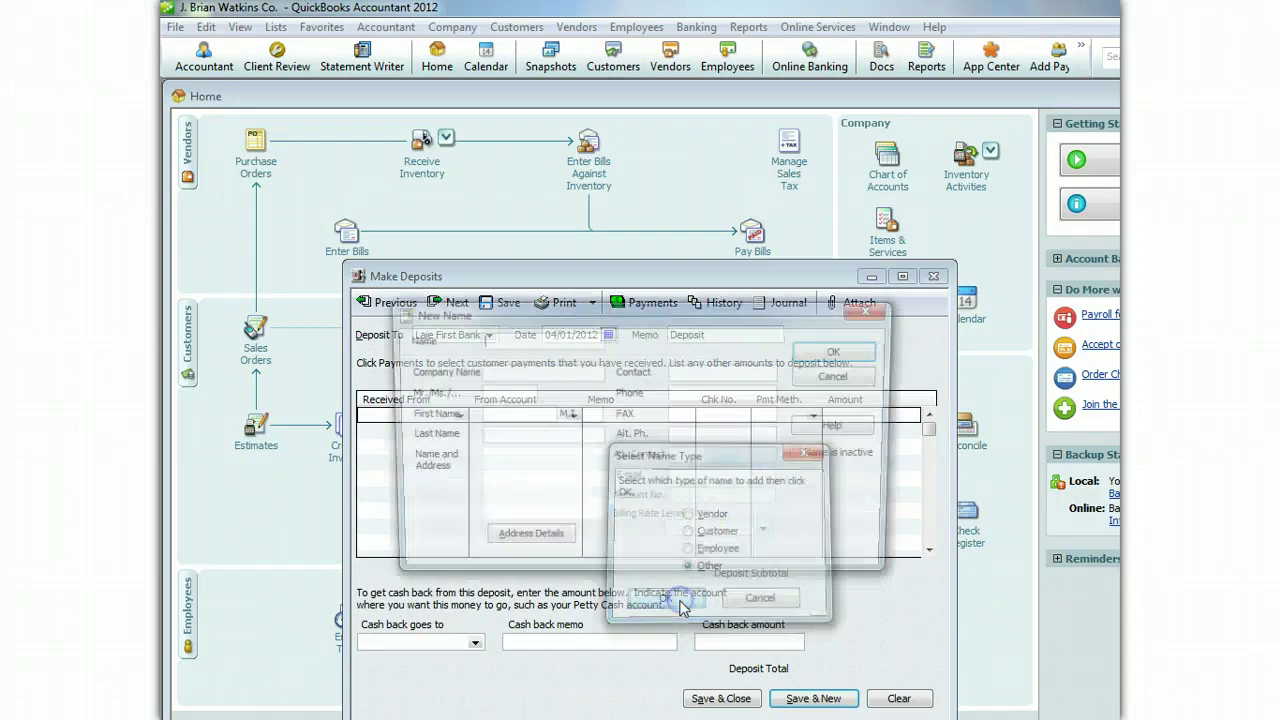
text(J. )
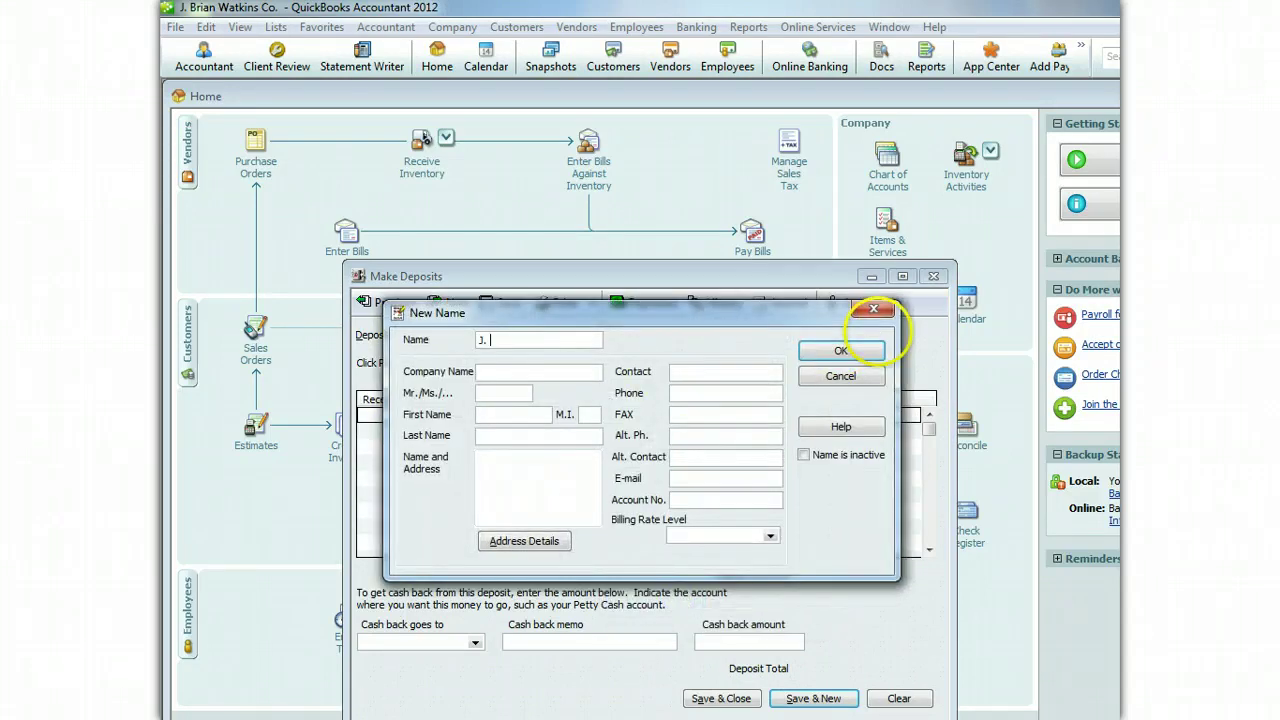
text(Brian Watkins)
key(Tab)
text(J. Brian Watkins Co.)
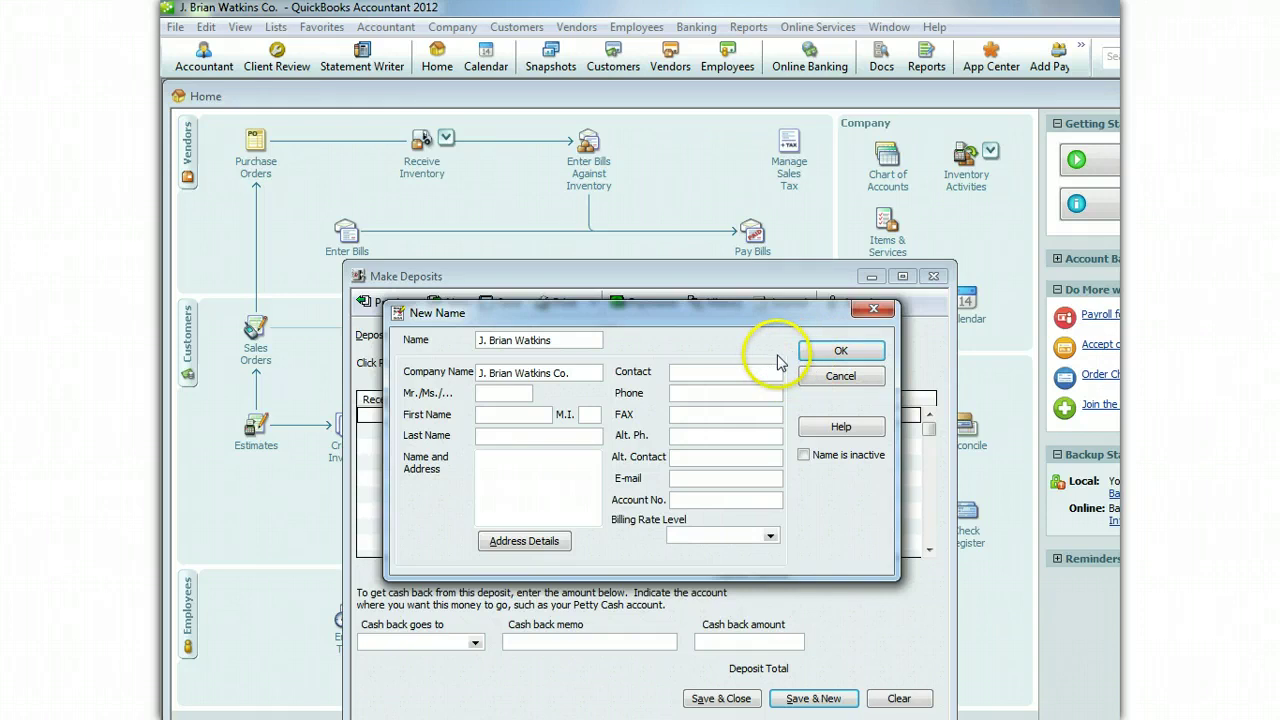
click(815, 350)
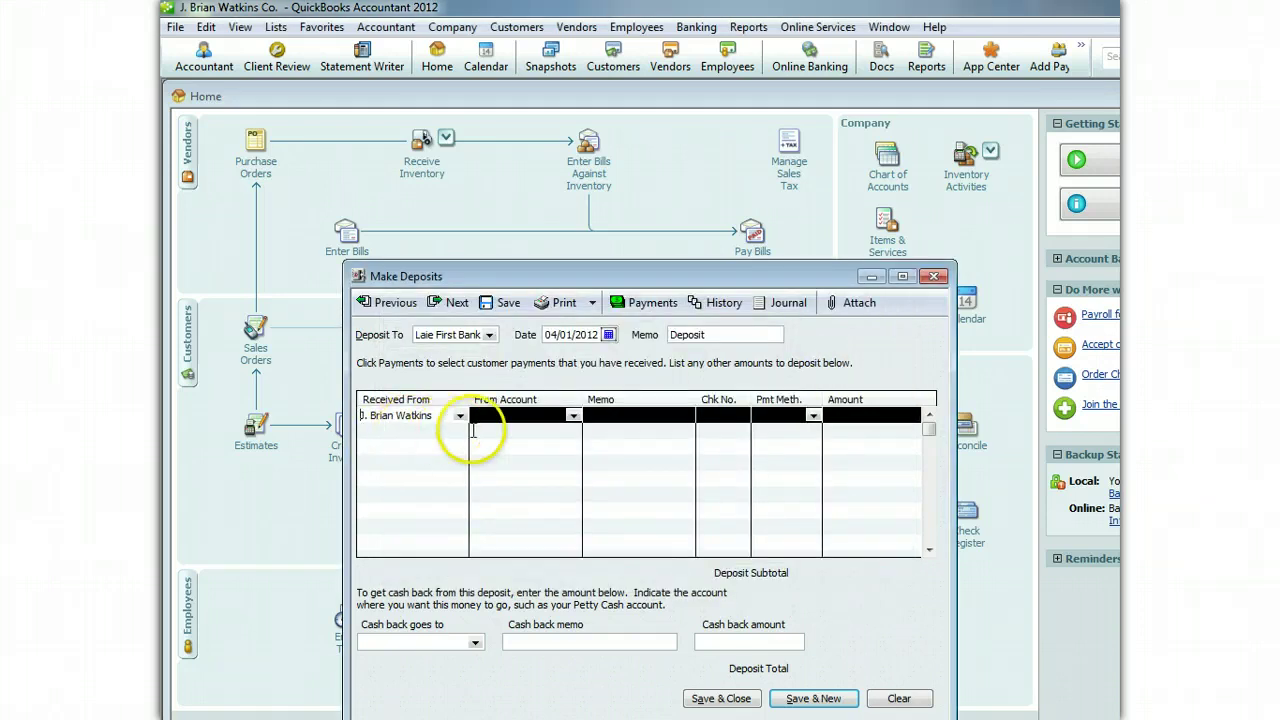
- Set the first line's account to Owners Equity with memo 'Initial Capitalization'
click(574, 418)
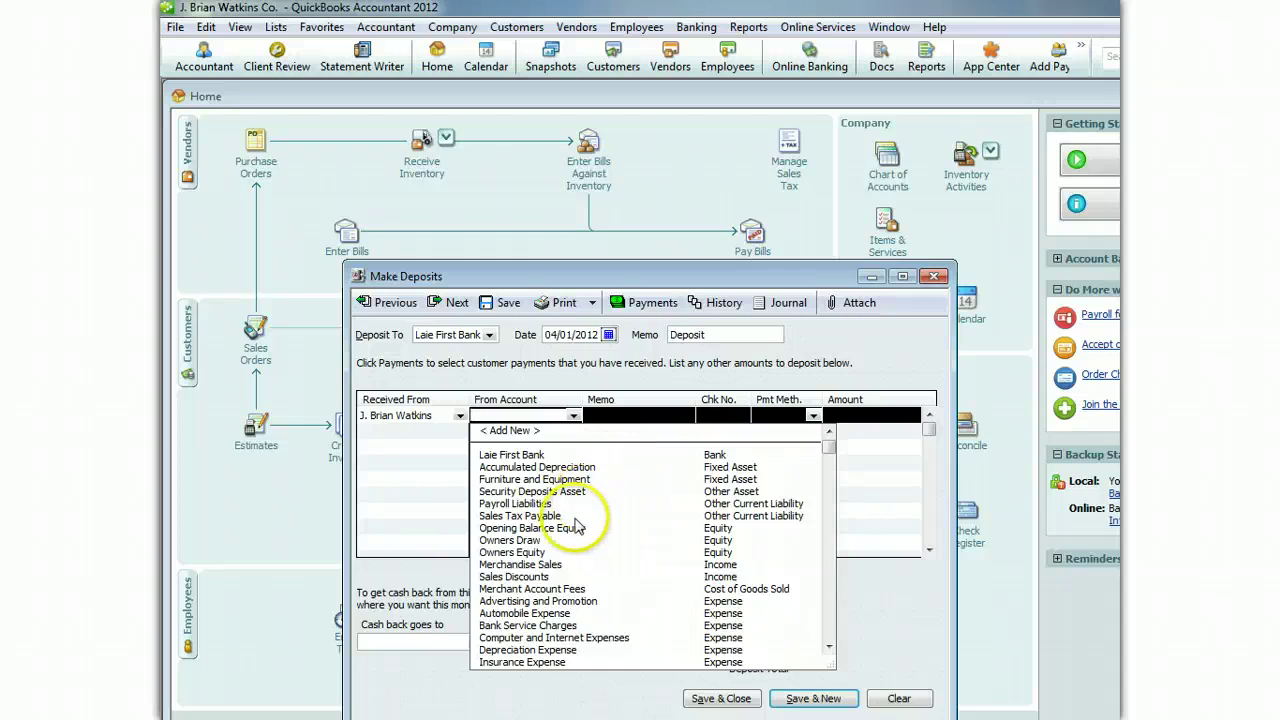
click(528, 552)
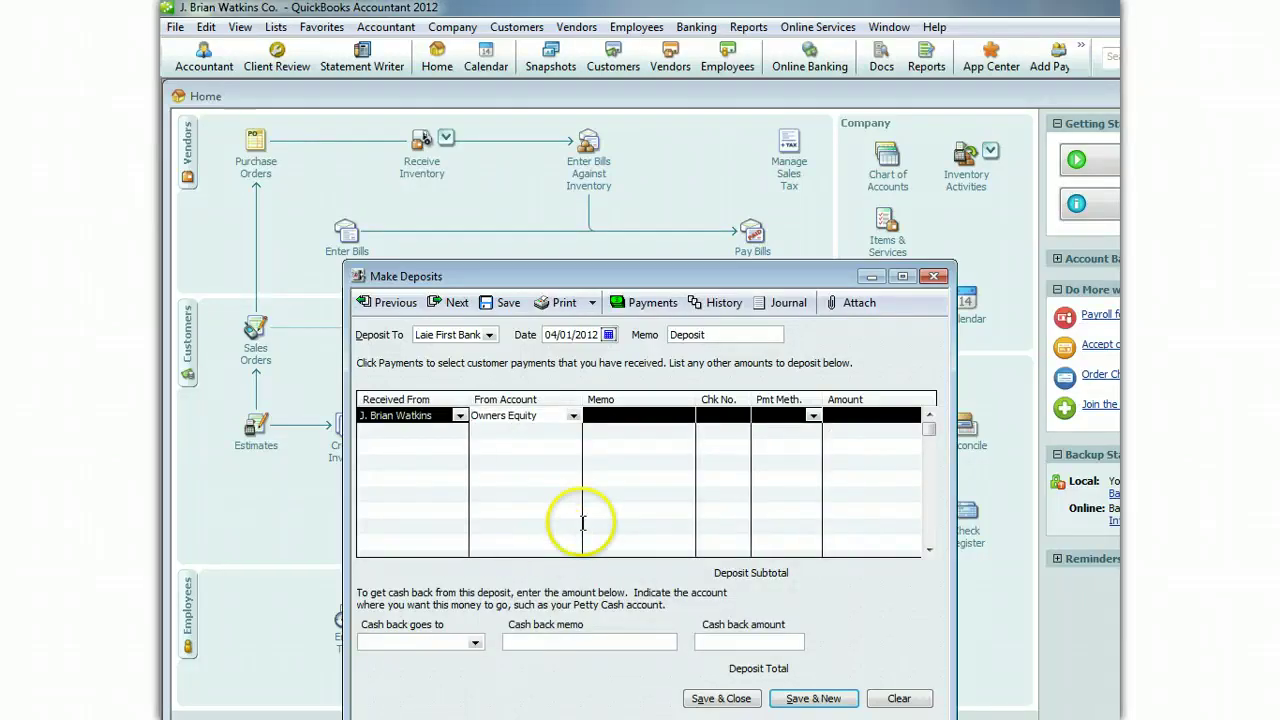
click(660, 415)
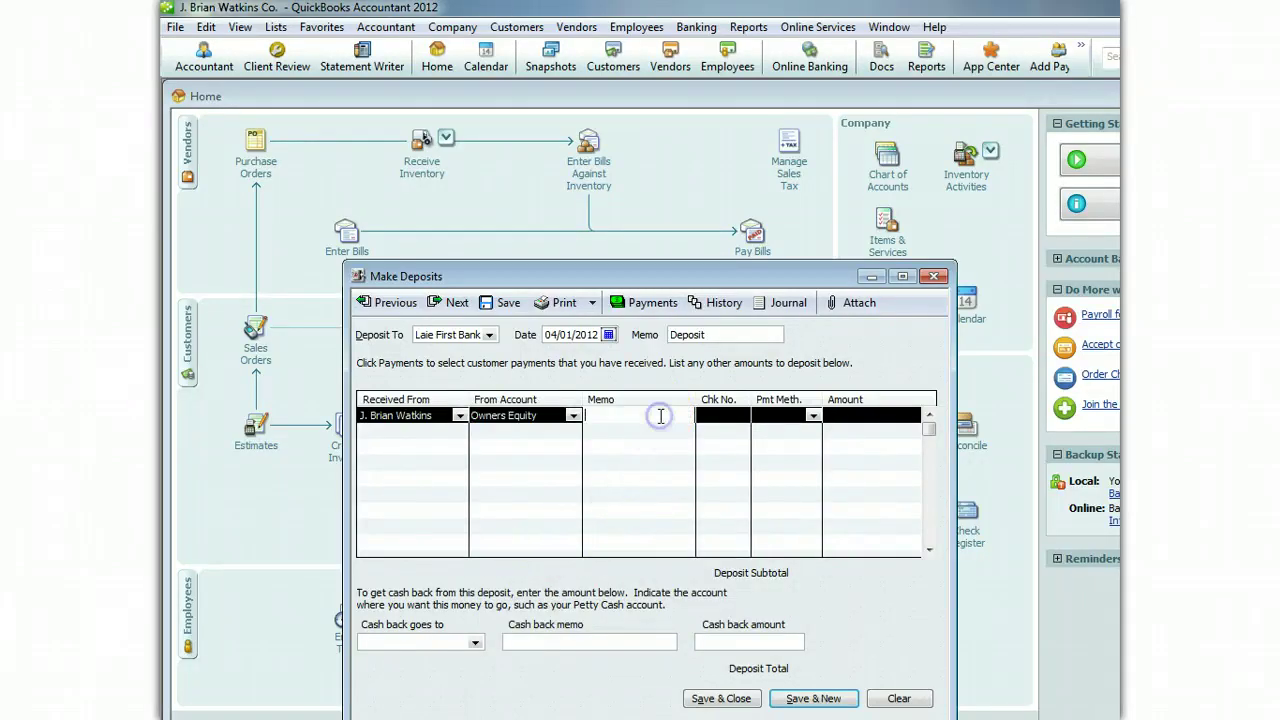
text(Initial Capi)
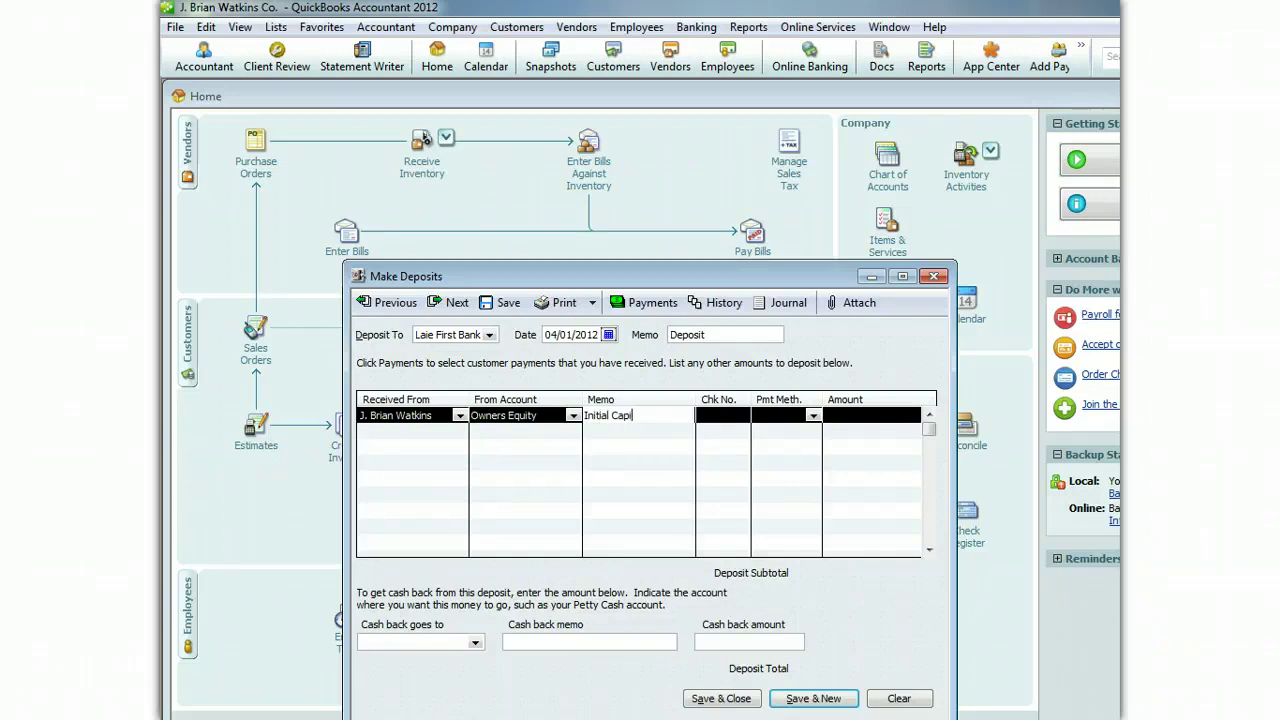
text(talization)
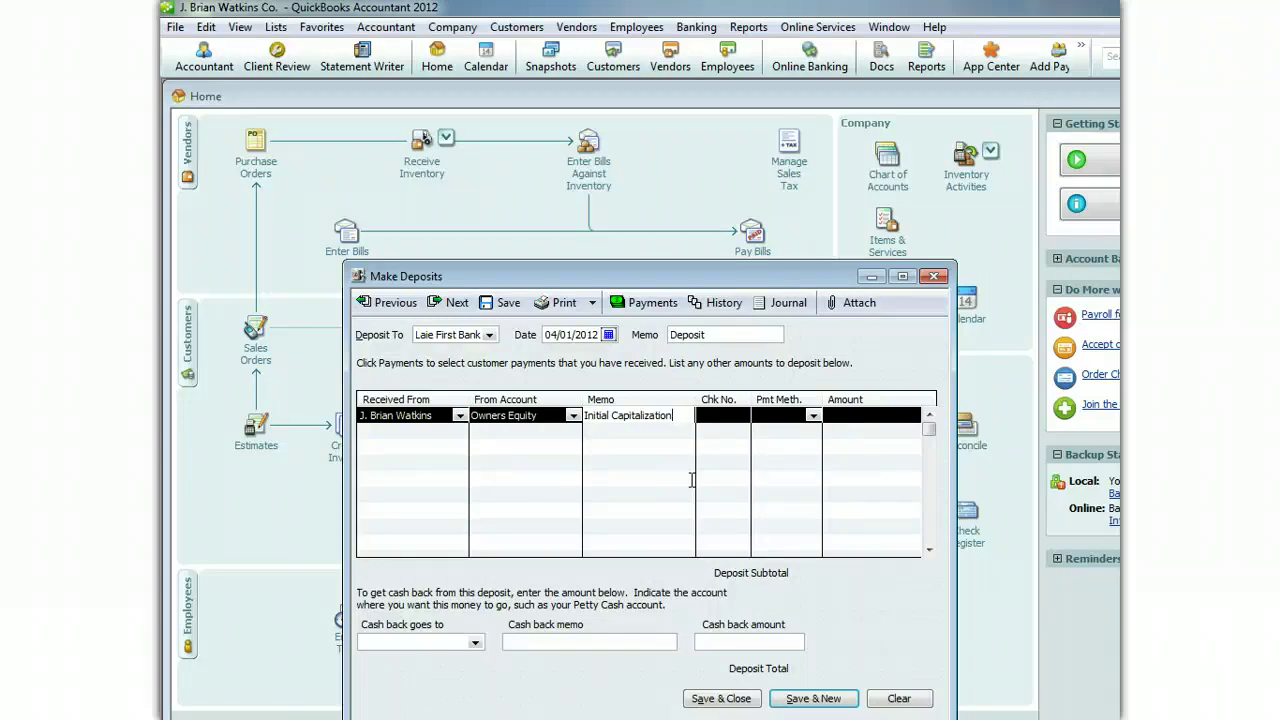
- Enter the check number and set the line's payment method to Check
click(722, 418)
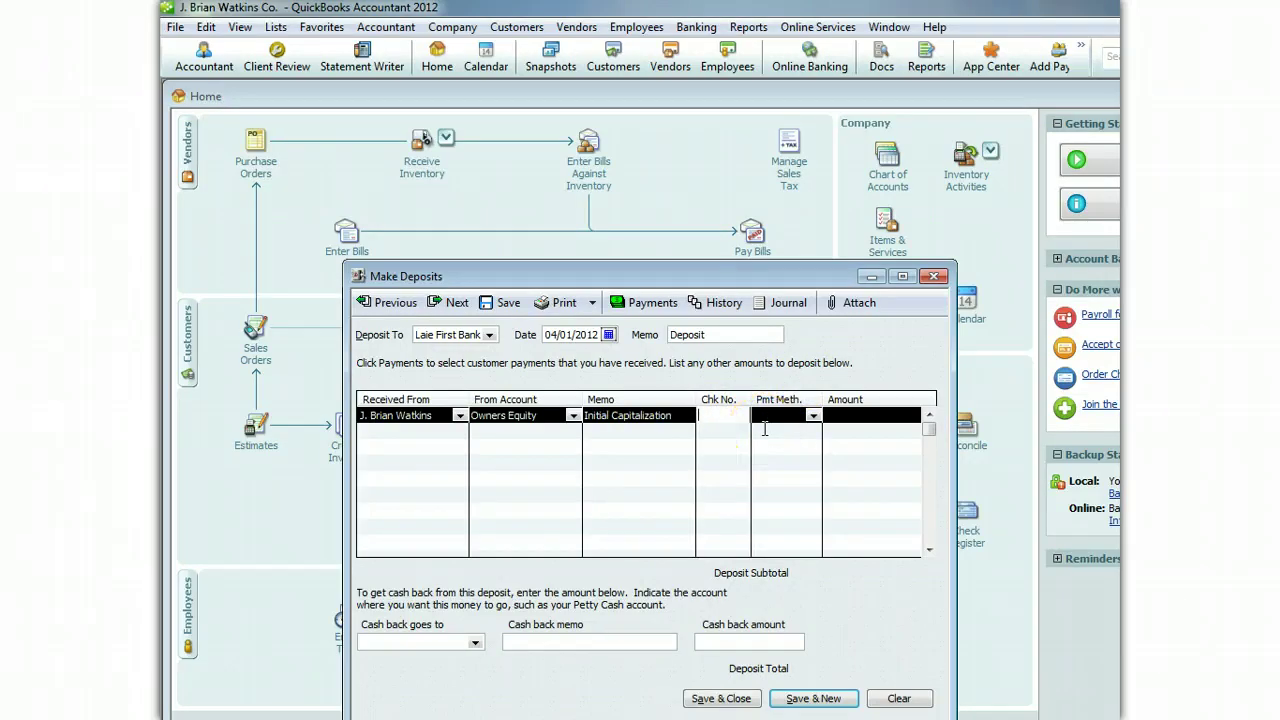
text(20-0)
key(BackSpace)
key(BackSpace)
text(0)
click(752, 426)
click(771, 424)
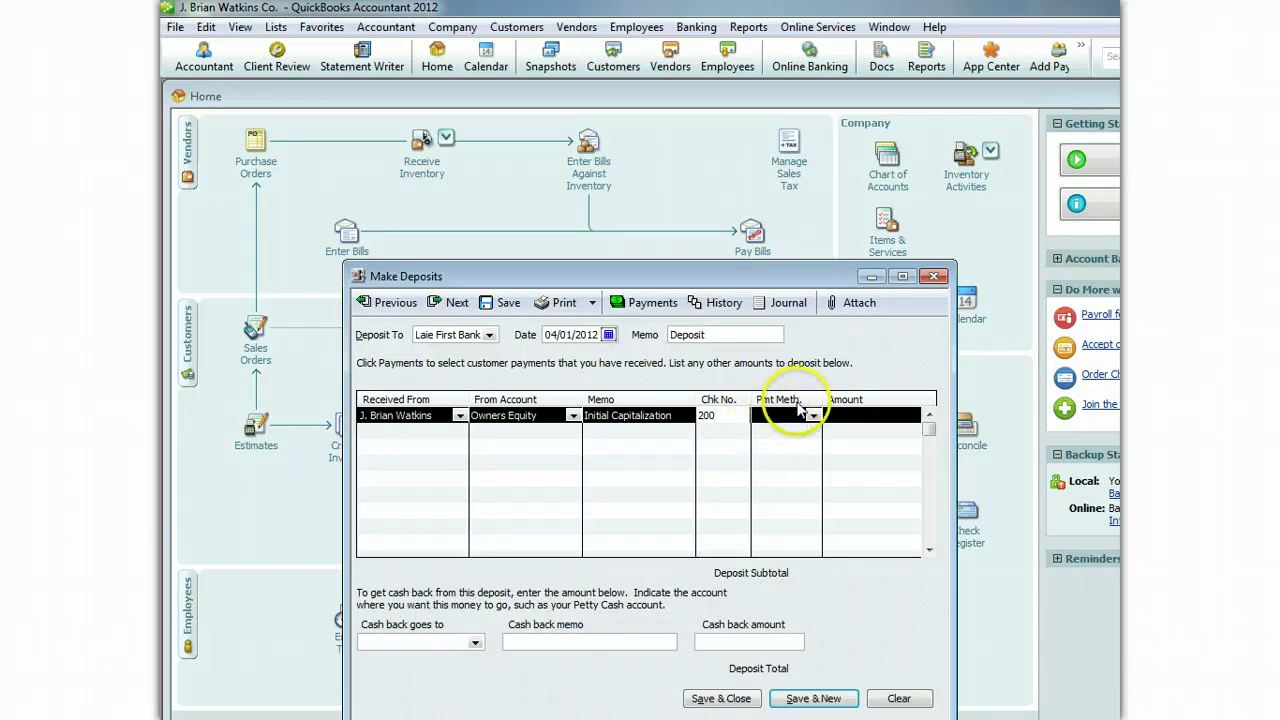
click(813, 416)
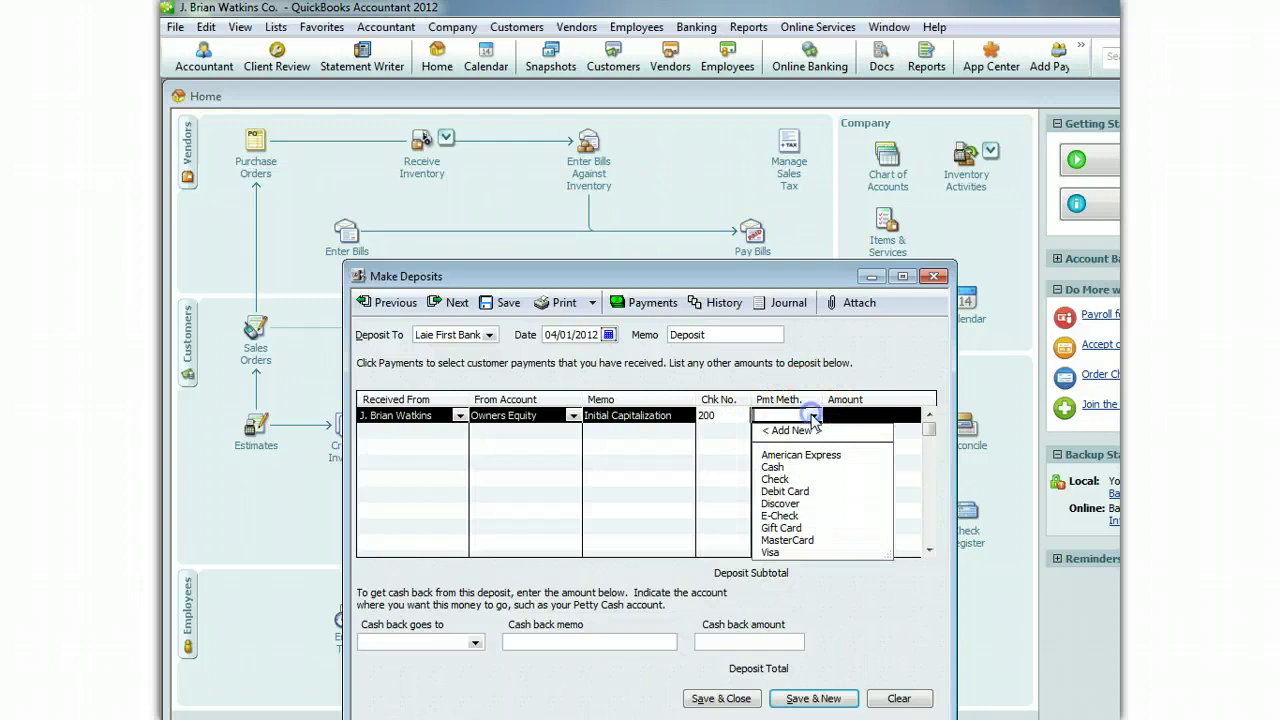
click(785, 467)
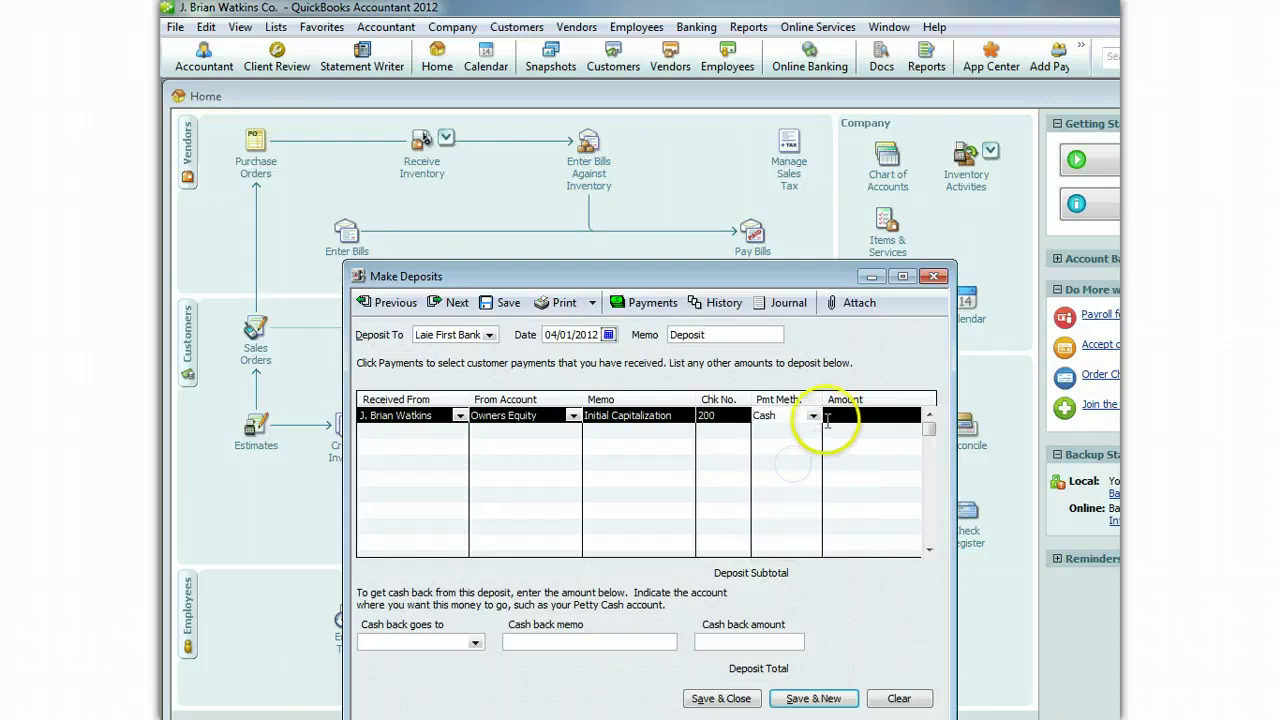
click(813, 416)
click(785, 480)
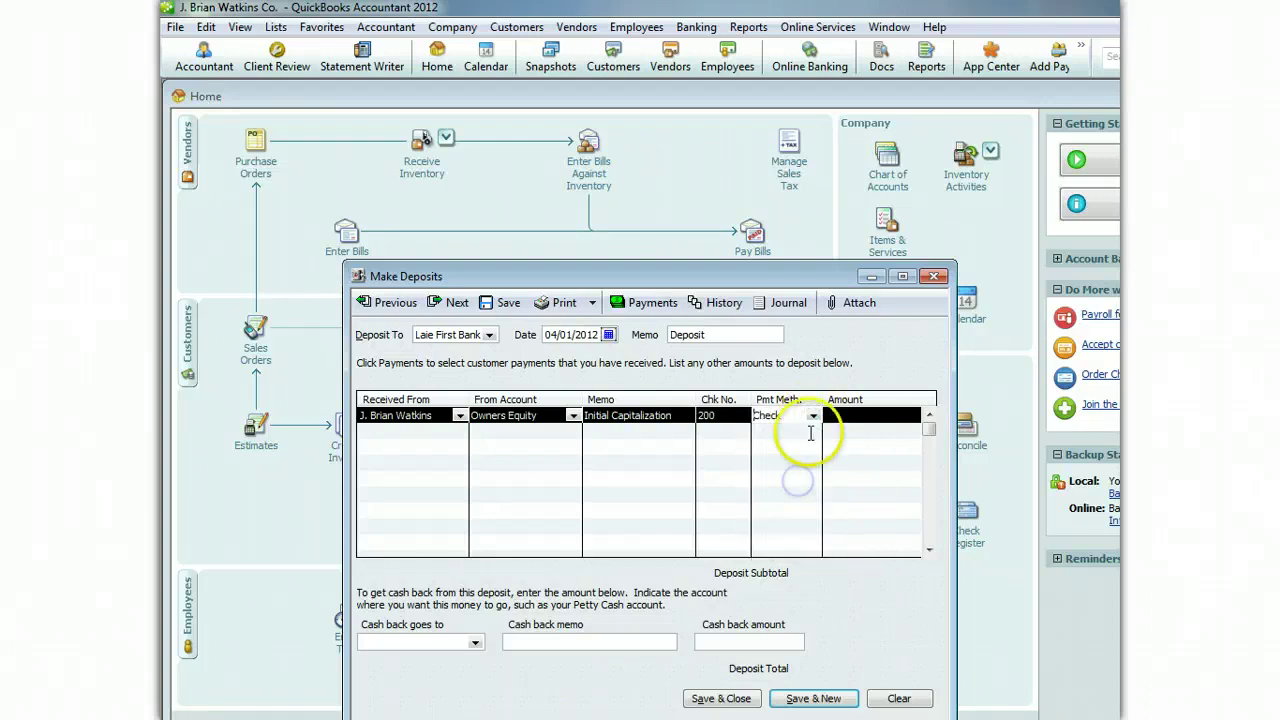
click(813, 418)
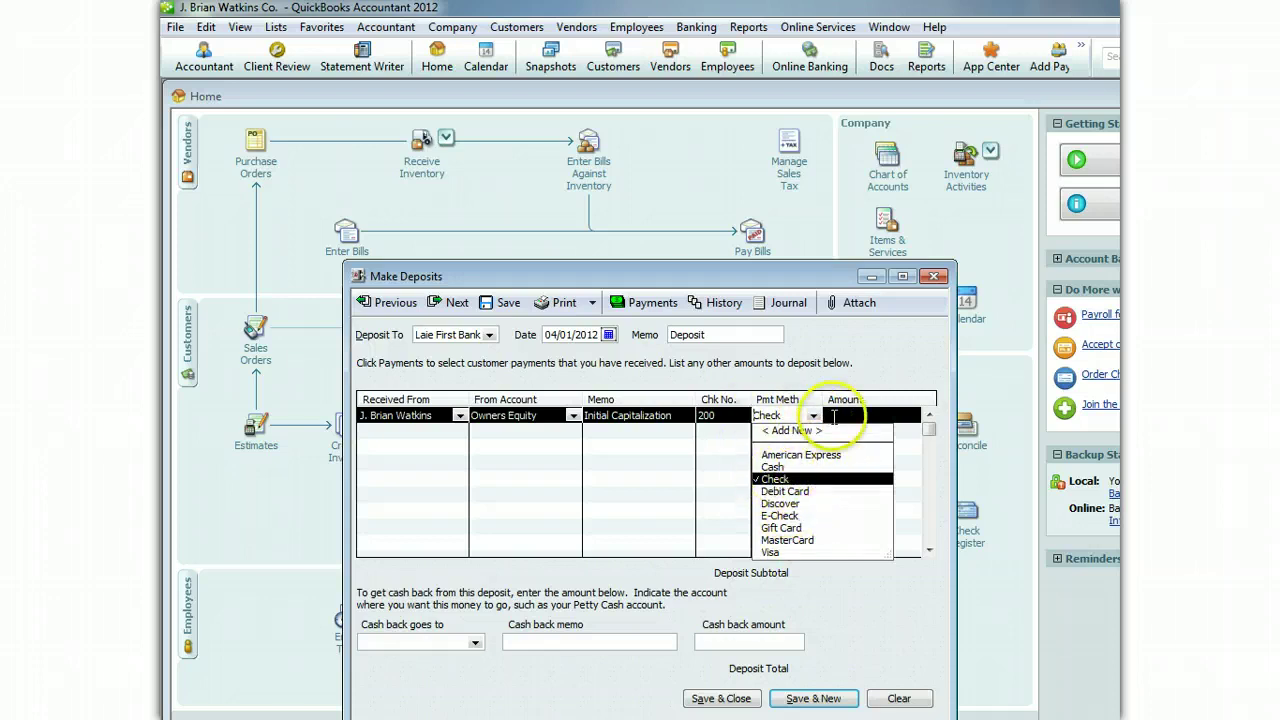
- Enter a 10,000 amount, save the deposit, and accept the Owners Equity posting notice
click(838, 415)
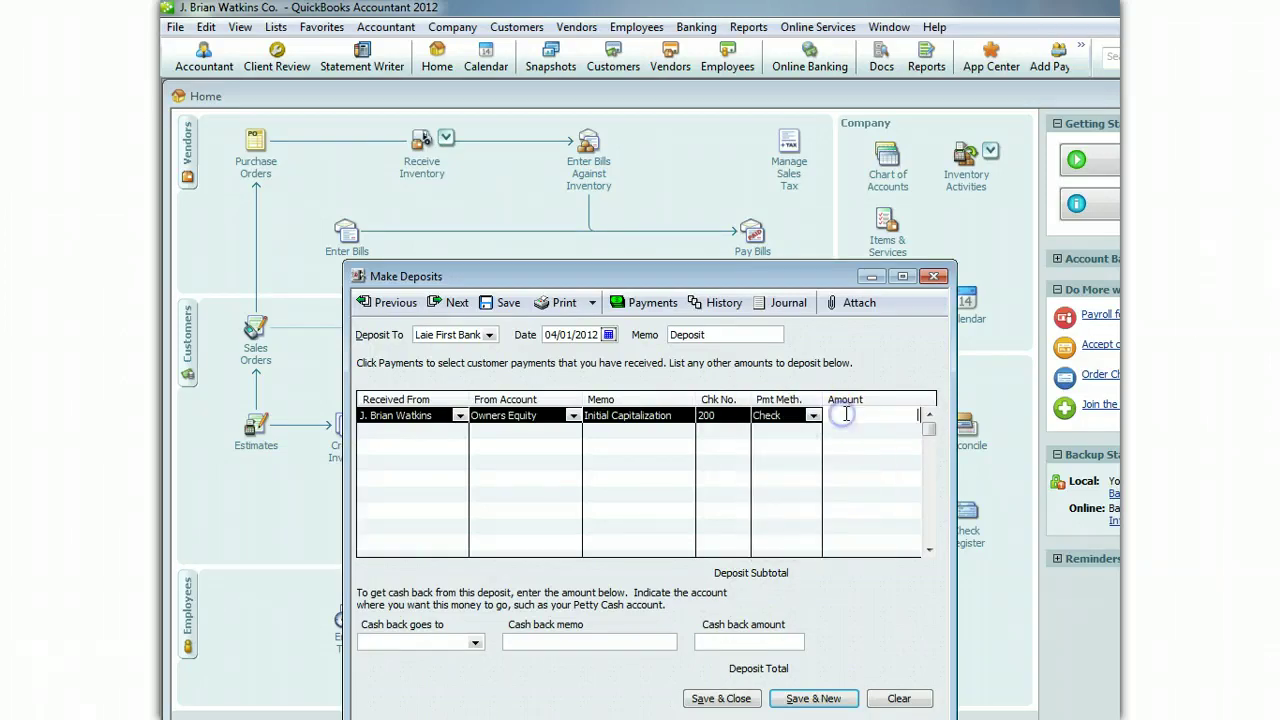
text(10000)
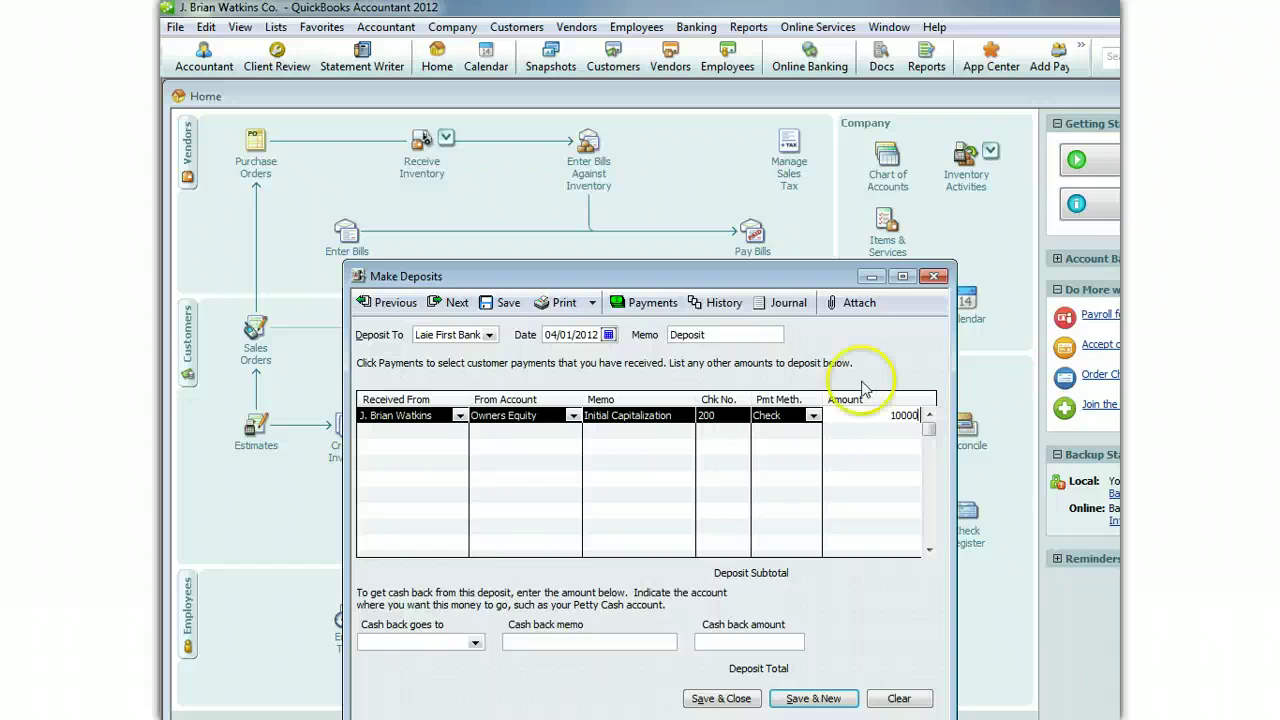
click(758, 699)
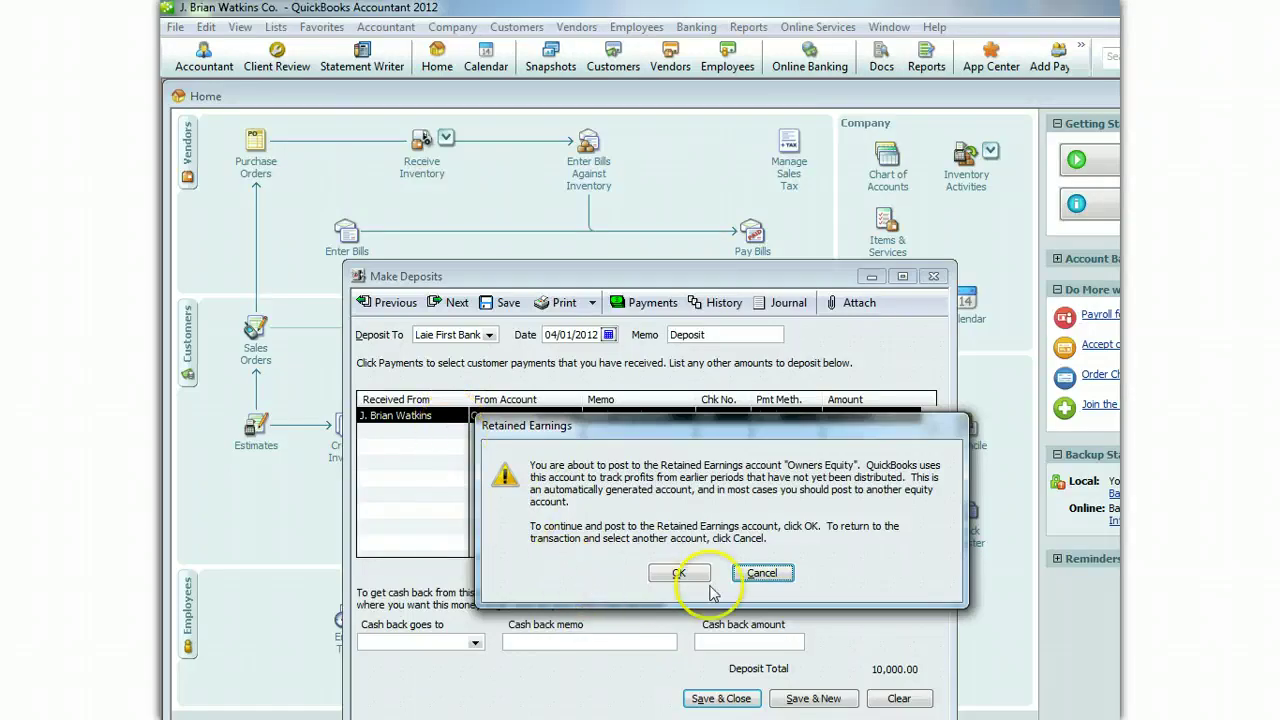
click(680, 574)
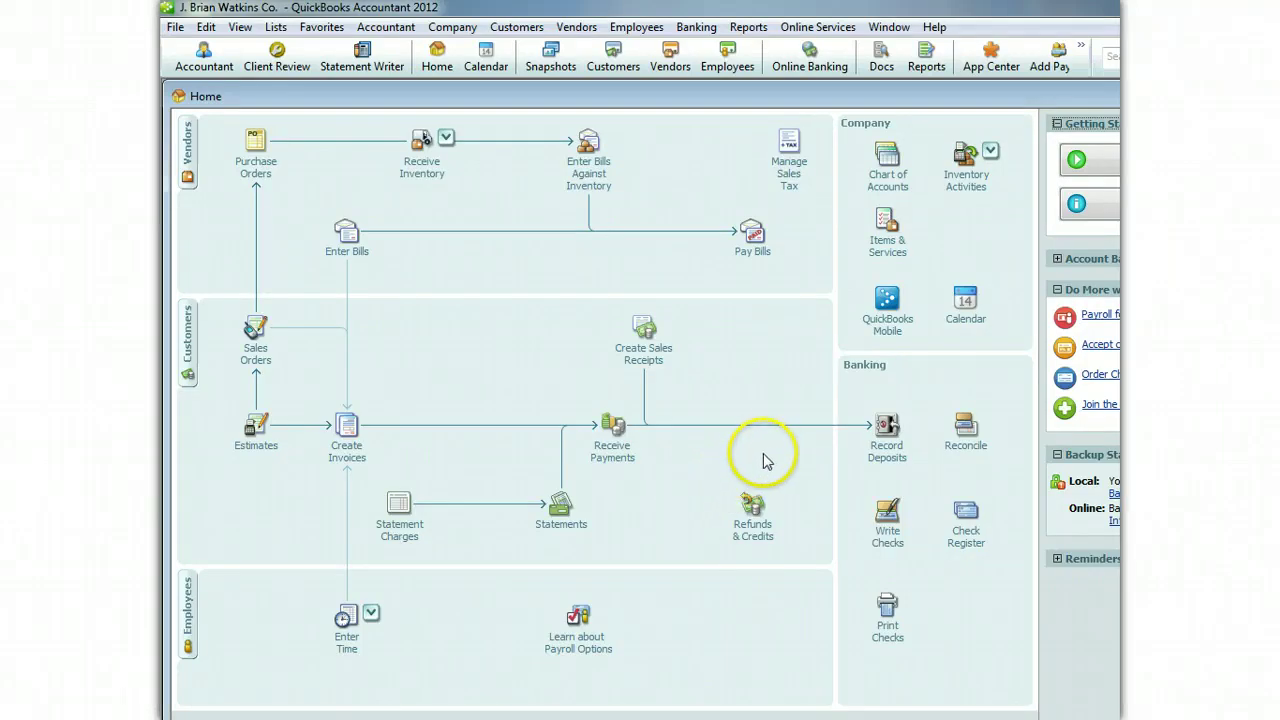
- Open the Balance Sheet Standard report from Reports > Company & Financial
click(750, 28)
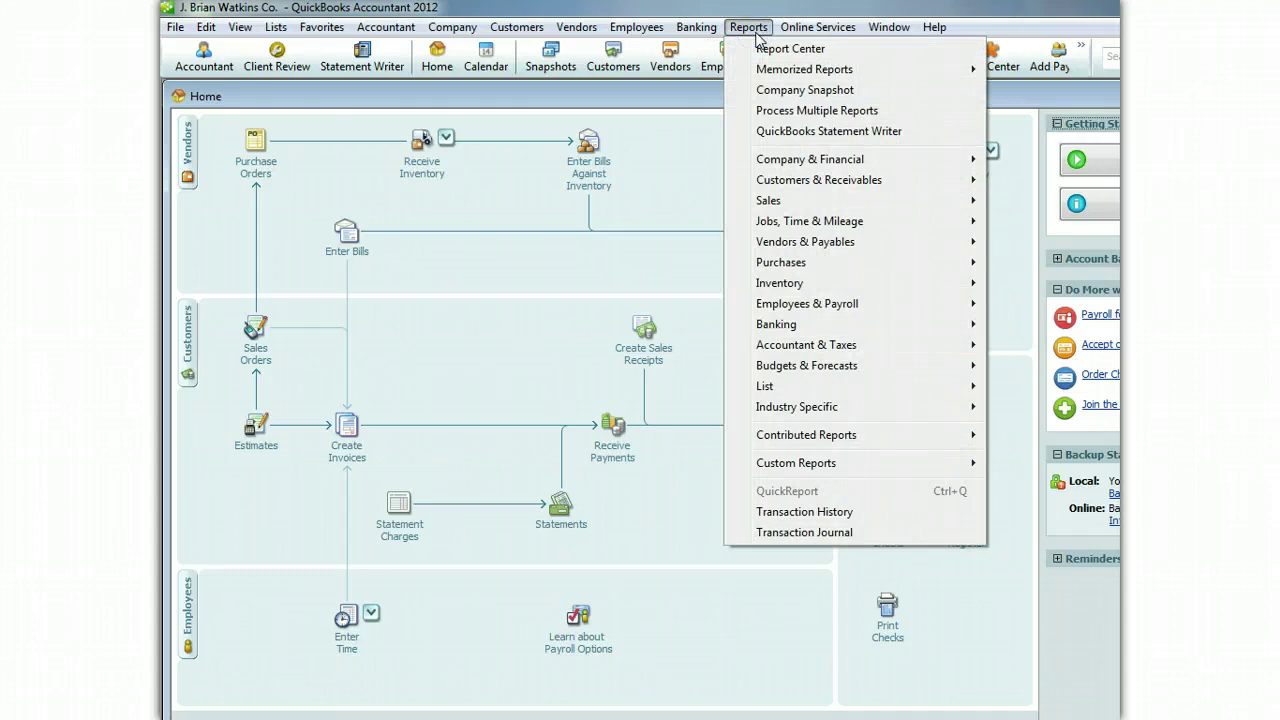
mouse_move(805, 172)
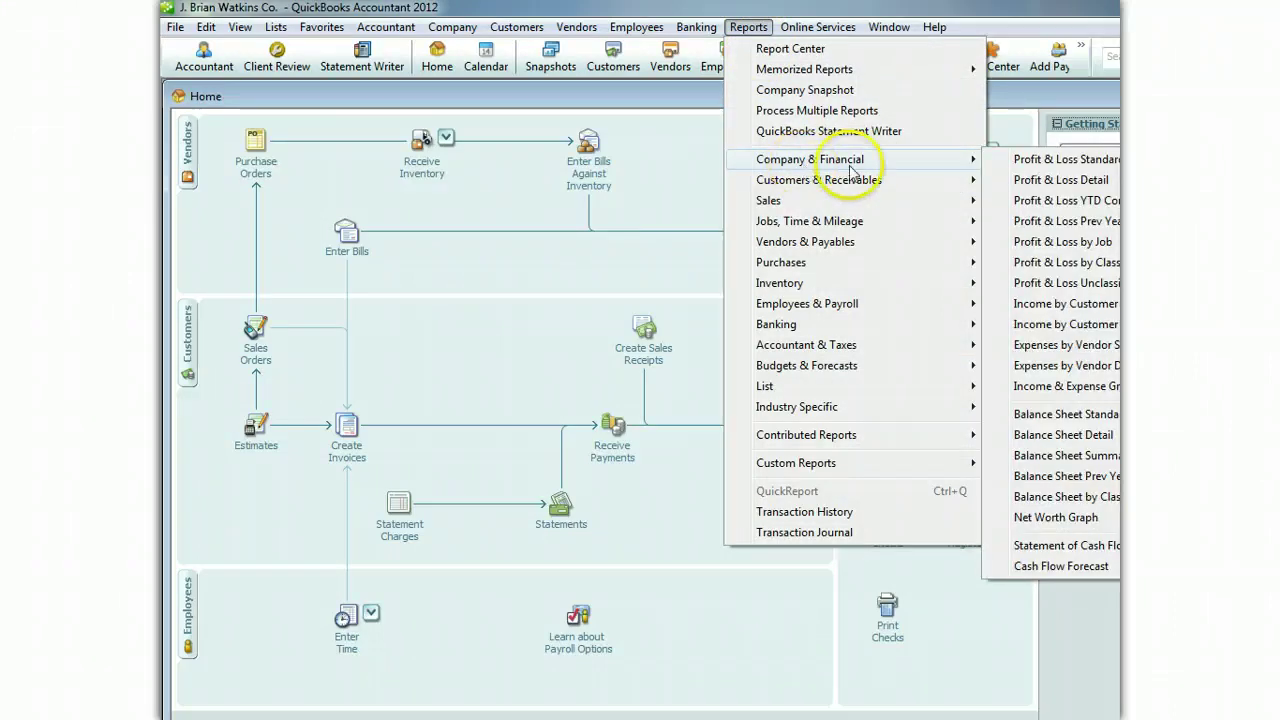
click(1042, 414)
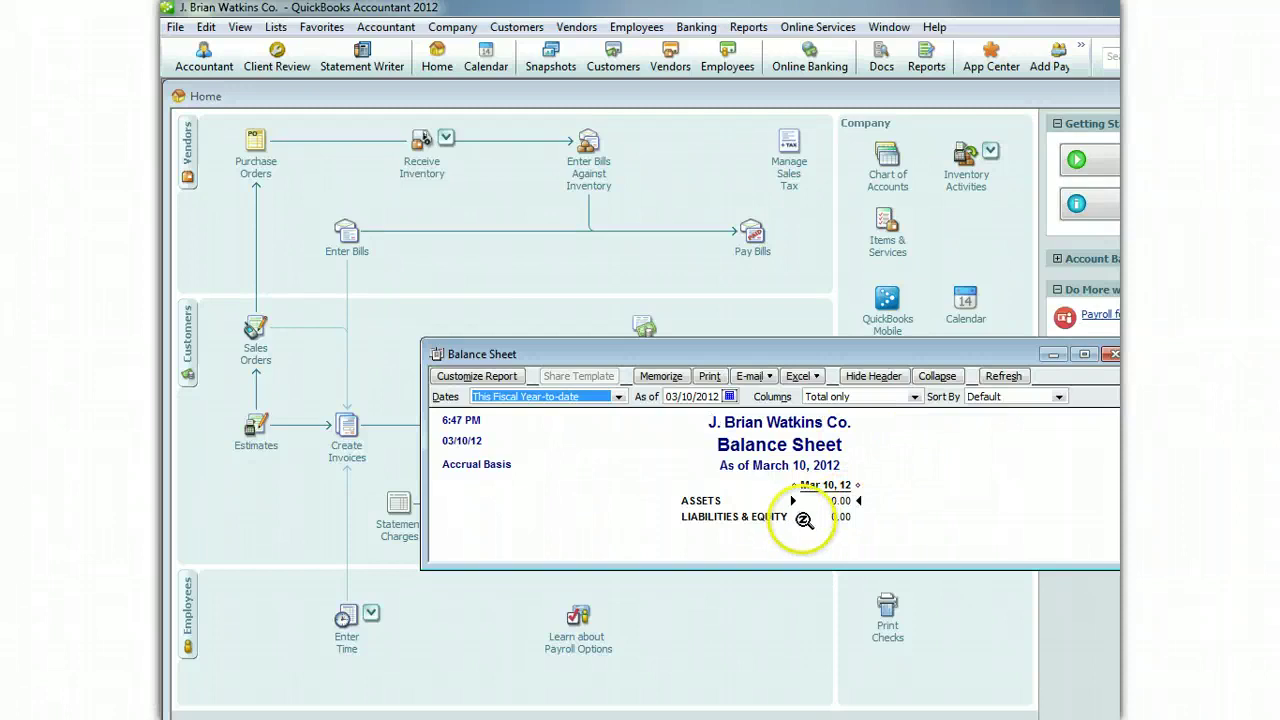
- Refresh the balance sheet as of April 1, 2012, showing 10,000.00 in Laie First Bank
click(729, 397)
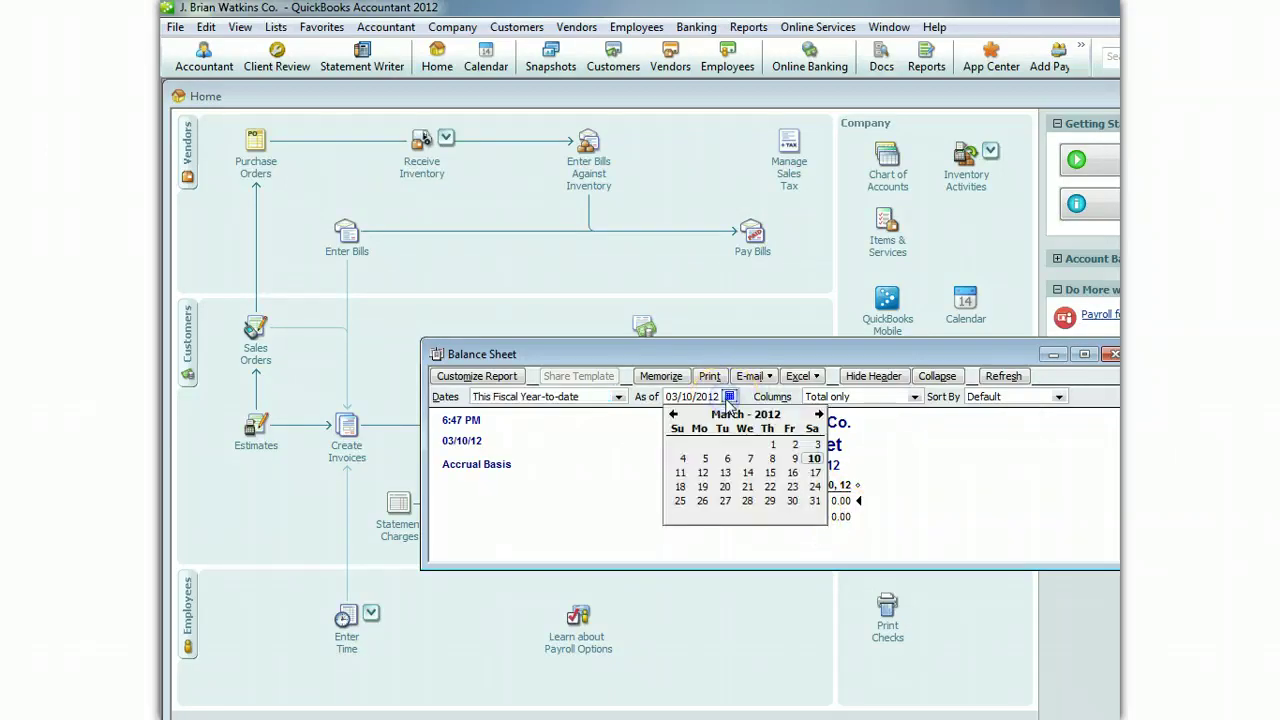
click(818, 415)
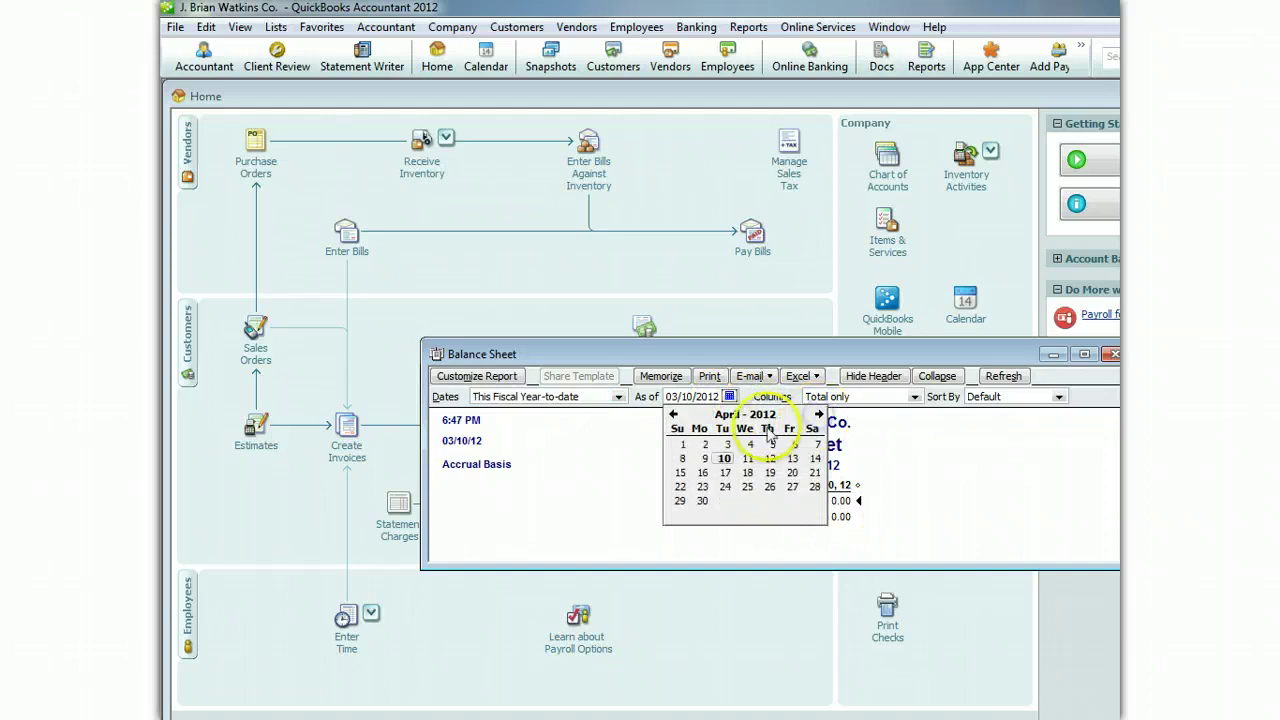
click(681, 449)
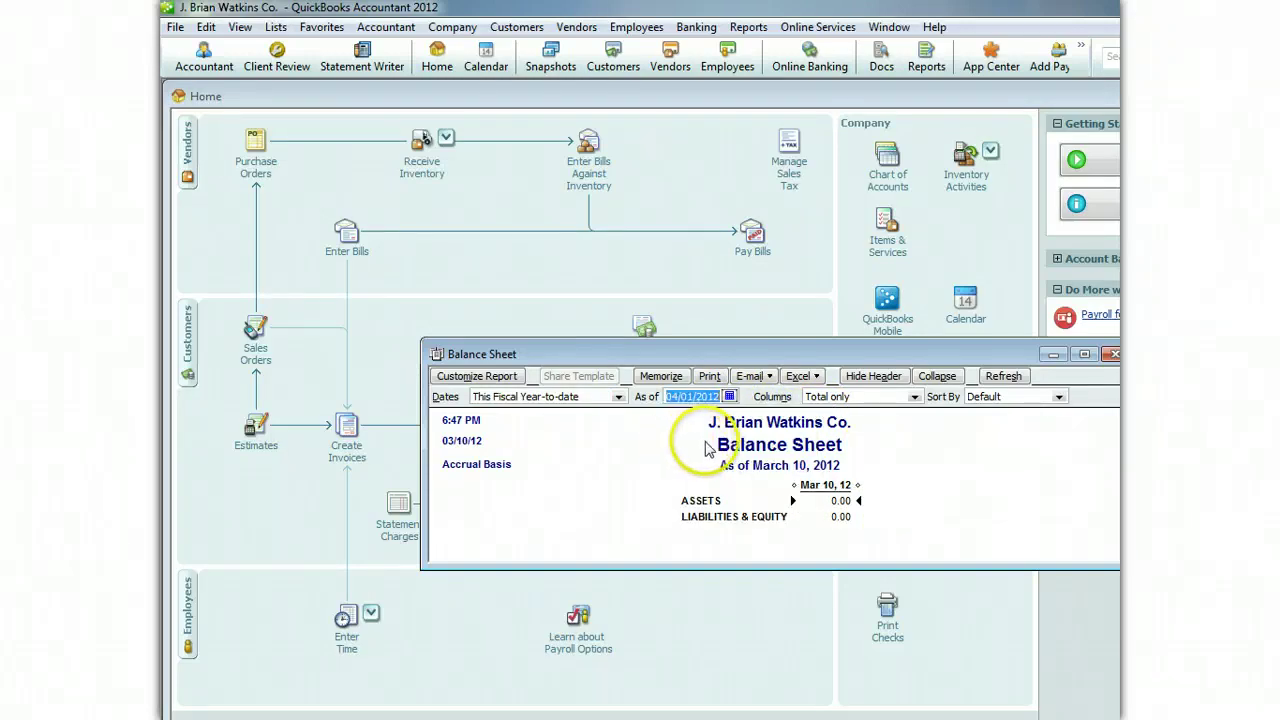
click(1003, 377)
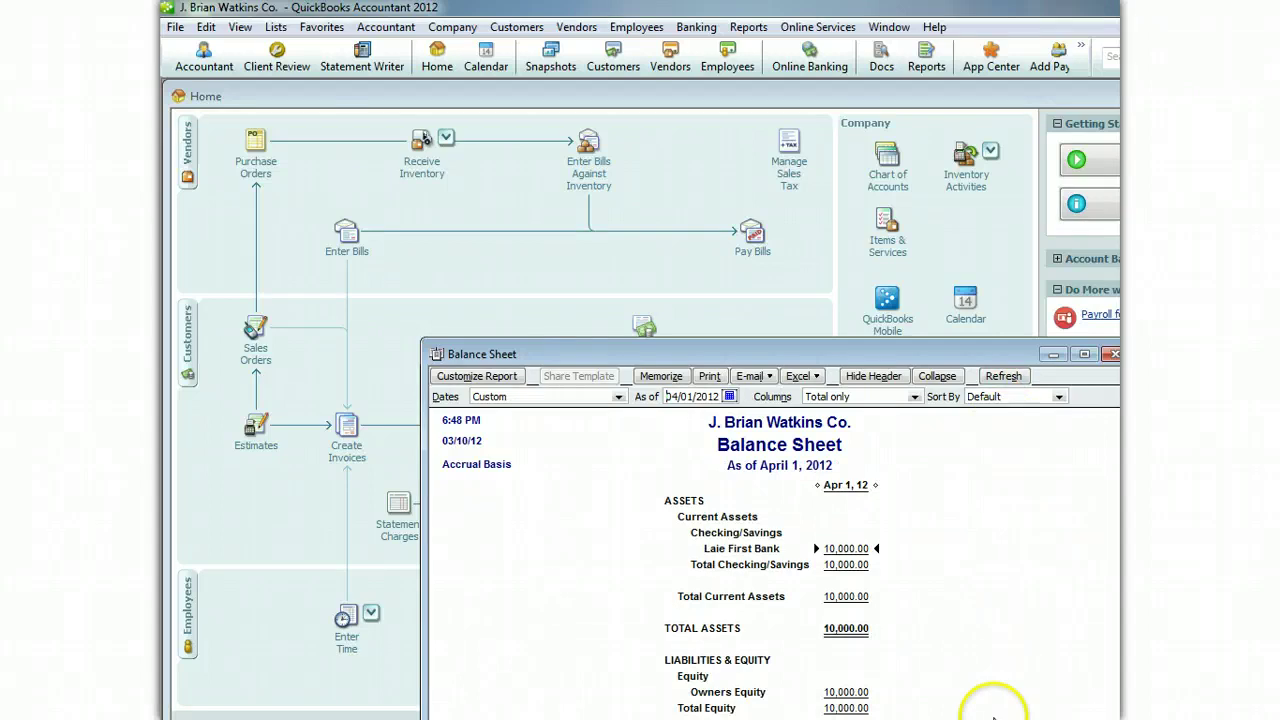
drag(985, 352, 855, 162)
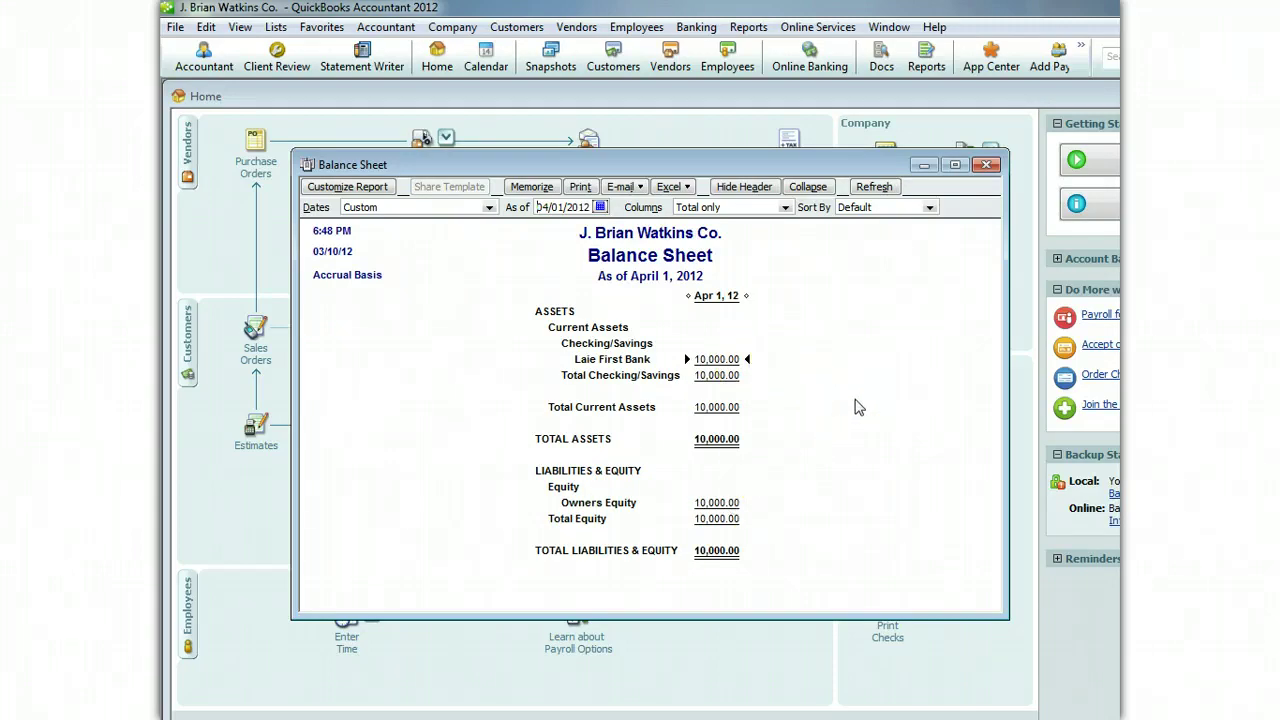
- Close the balance sheet without memorizing it and open the Accountant & Taxes Journal report
click(986, 164)
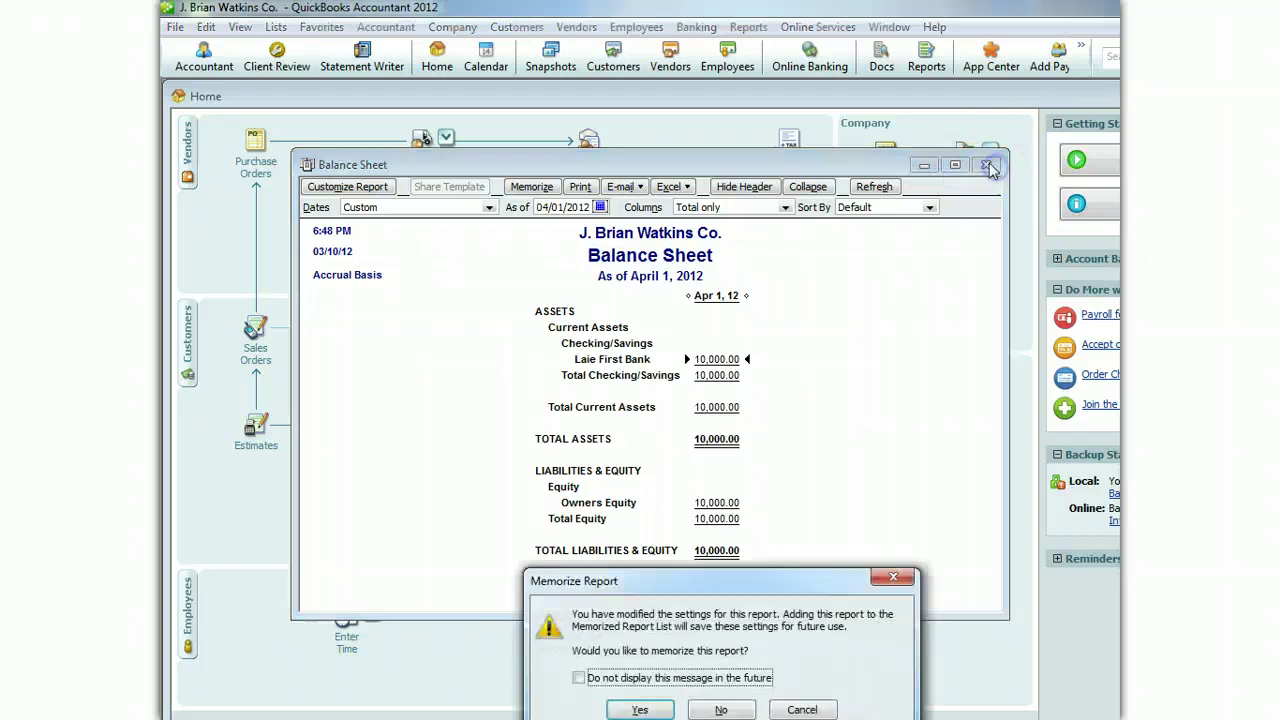
click(721, 709)
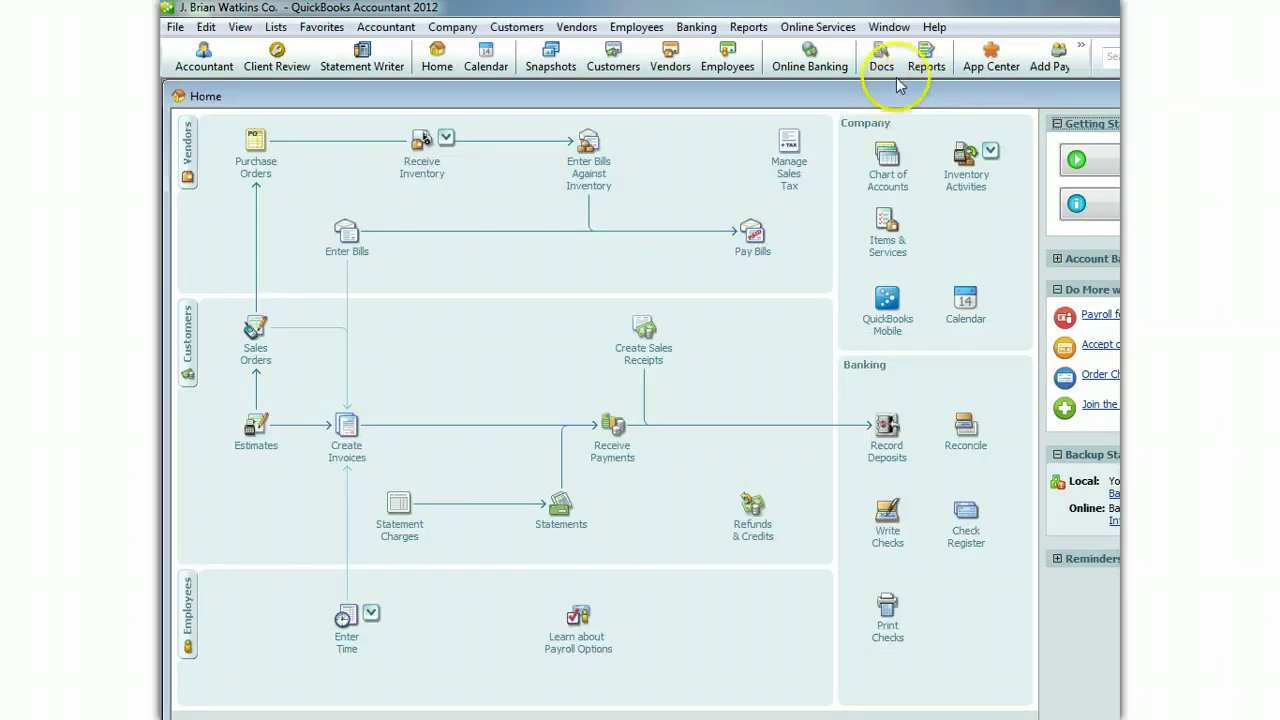
click(748, 27)
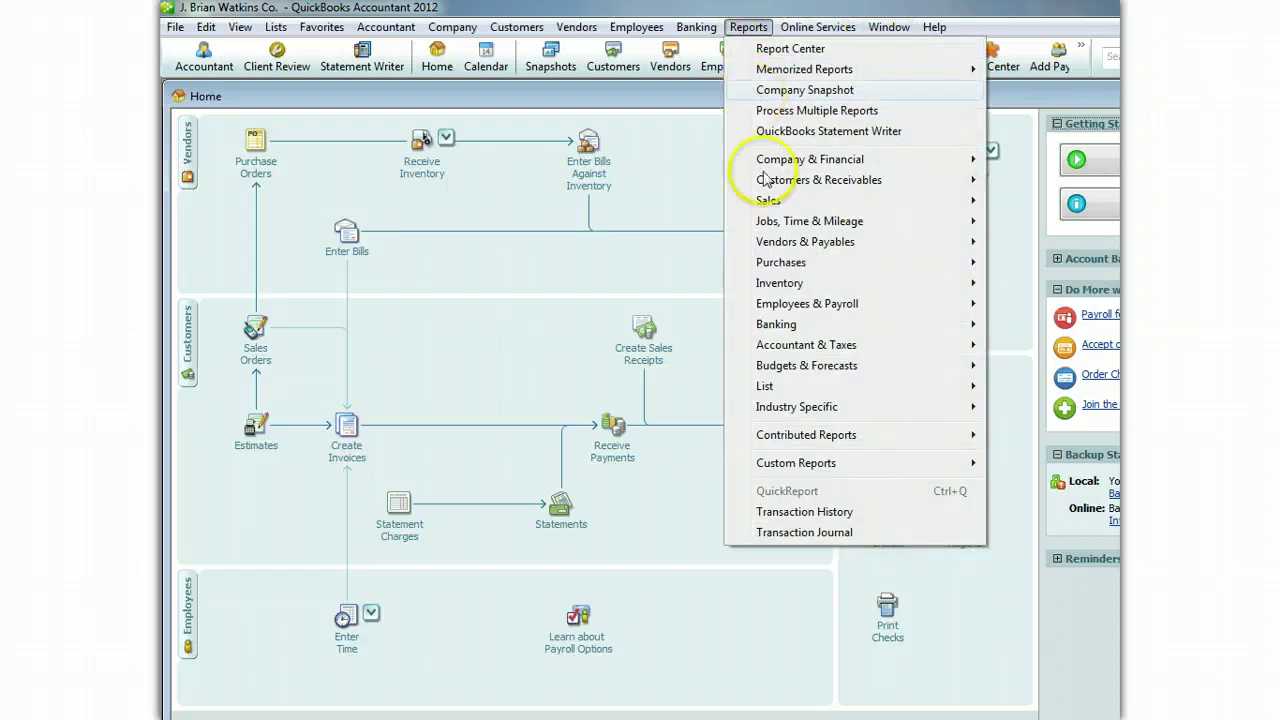
mouse_move(793, 345)
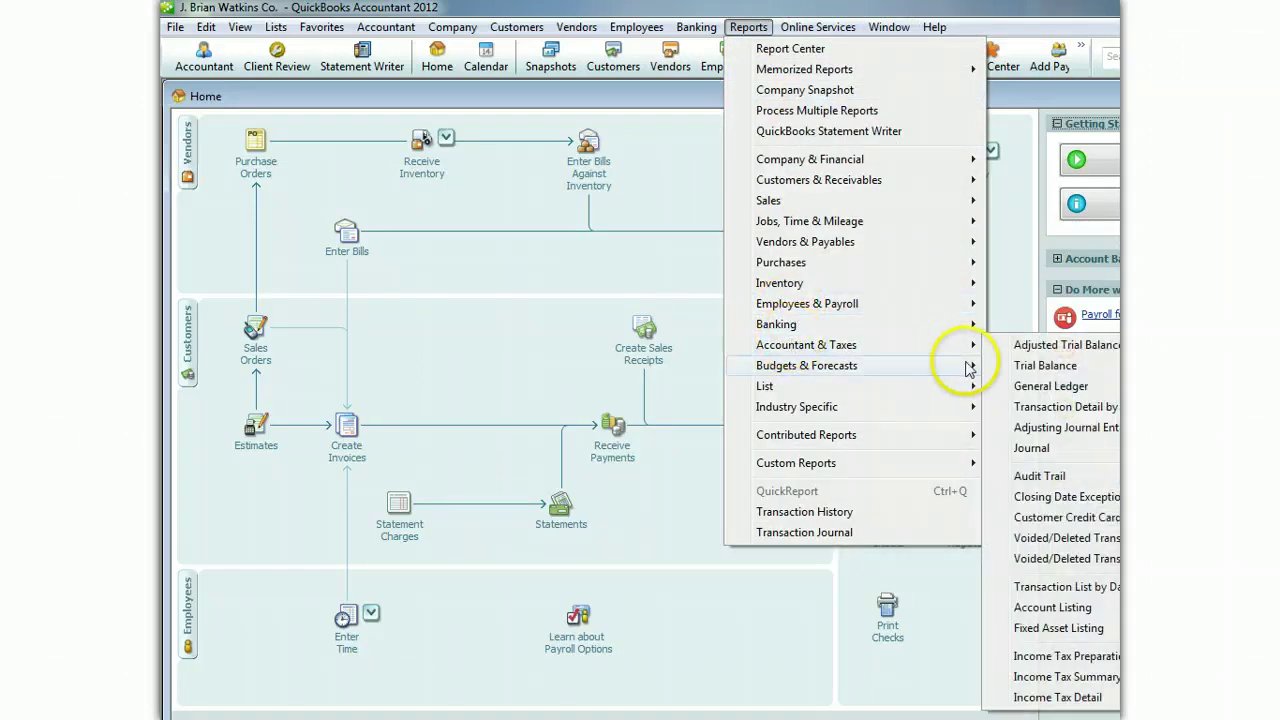
click(1032, 448)
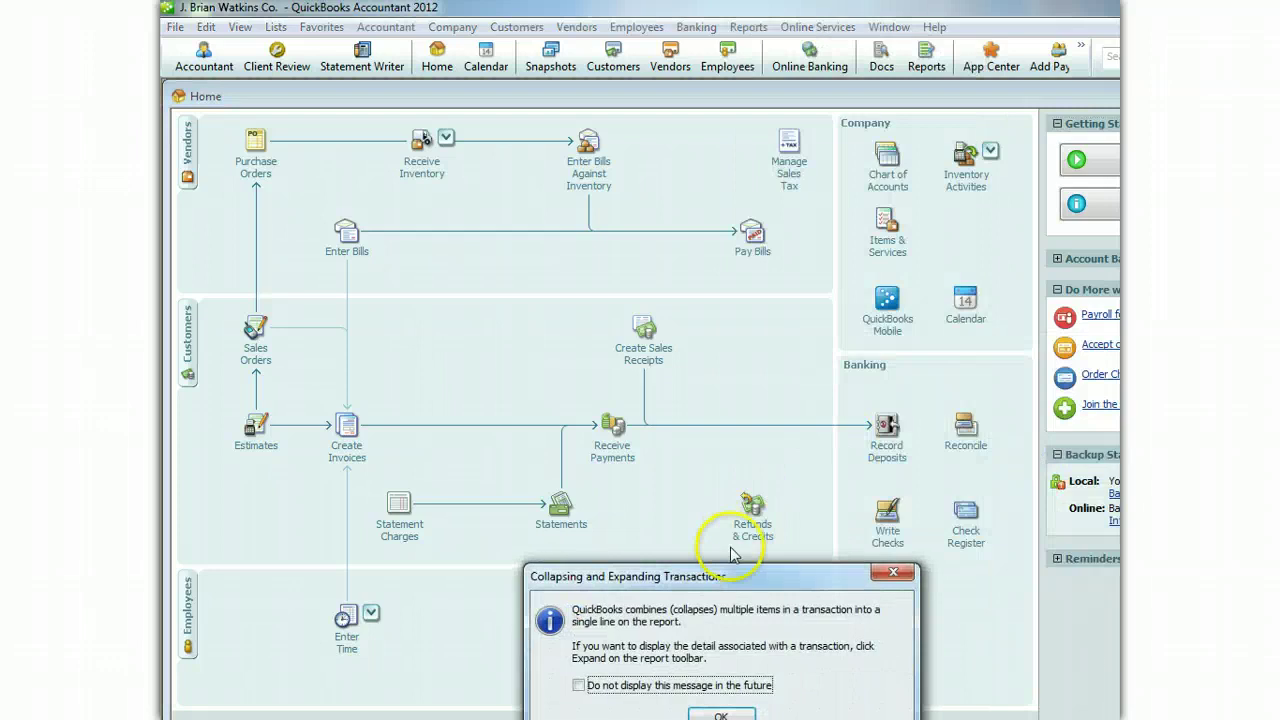
click(740, 633)
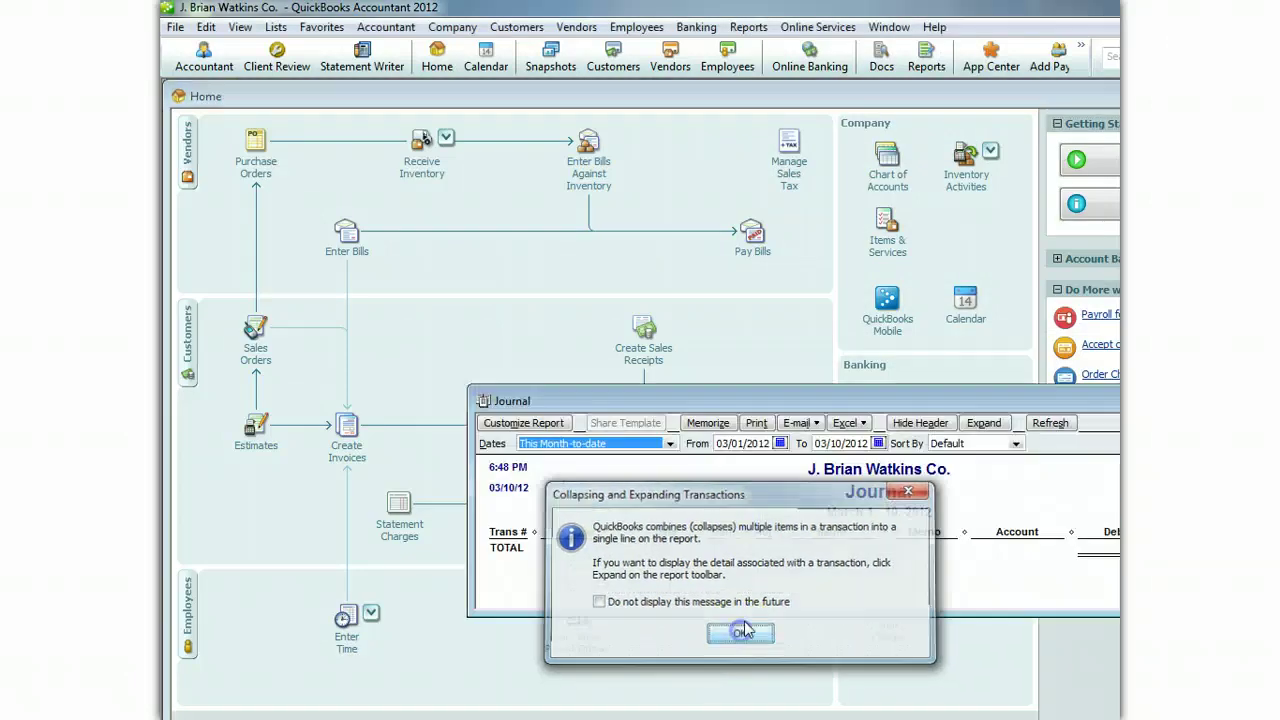
drag(802, 405, 615, 183)
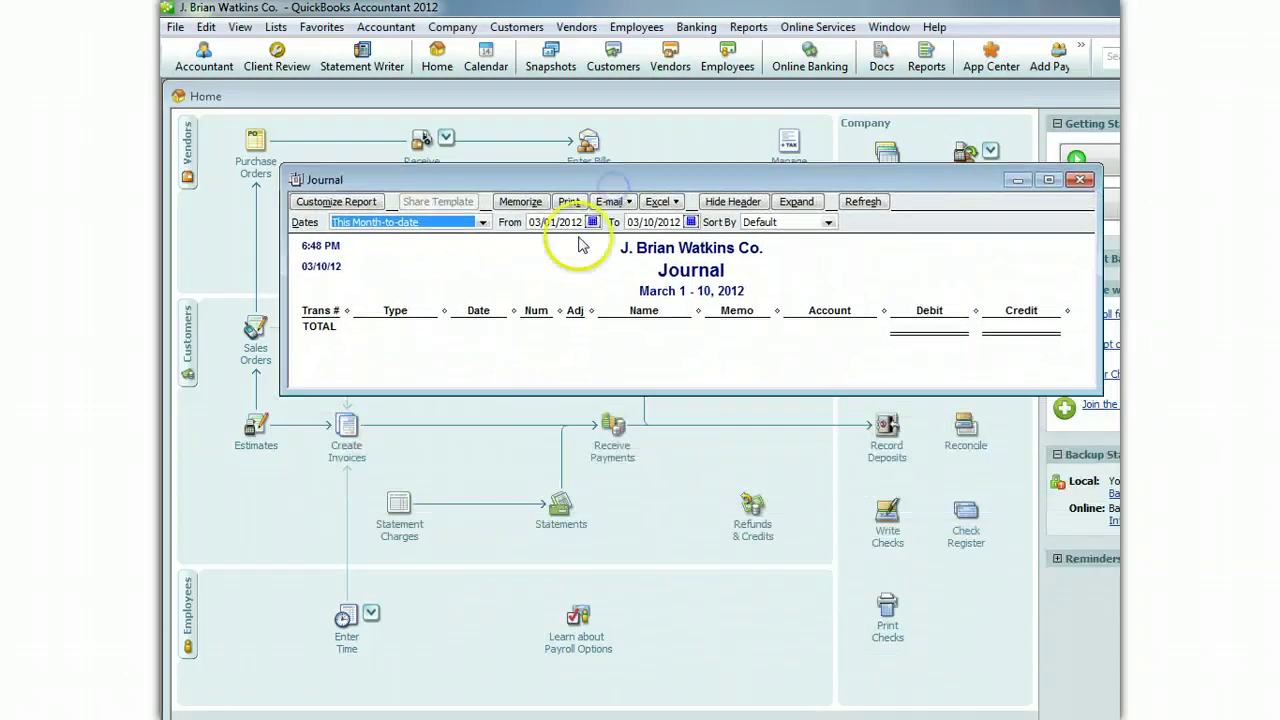
- Run the Journal through 04/30/2012 to review the 10,000.00 deposit, then close it unmemorized
click(688, 222)
click(780, 240)
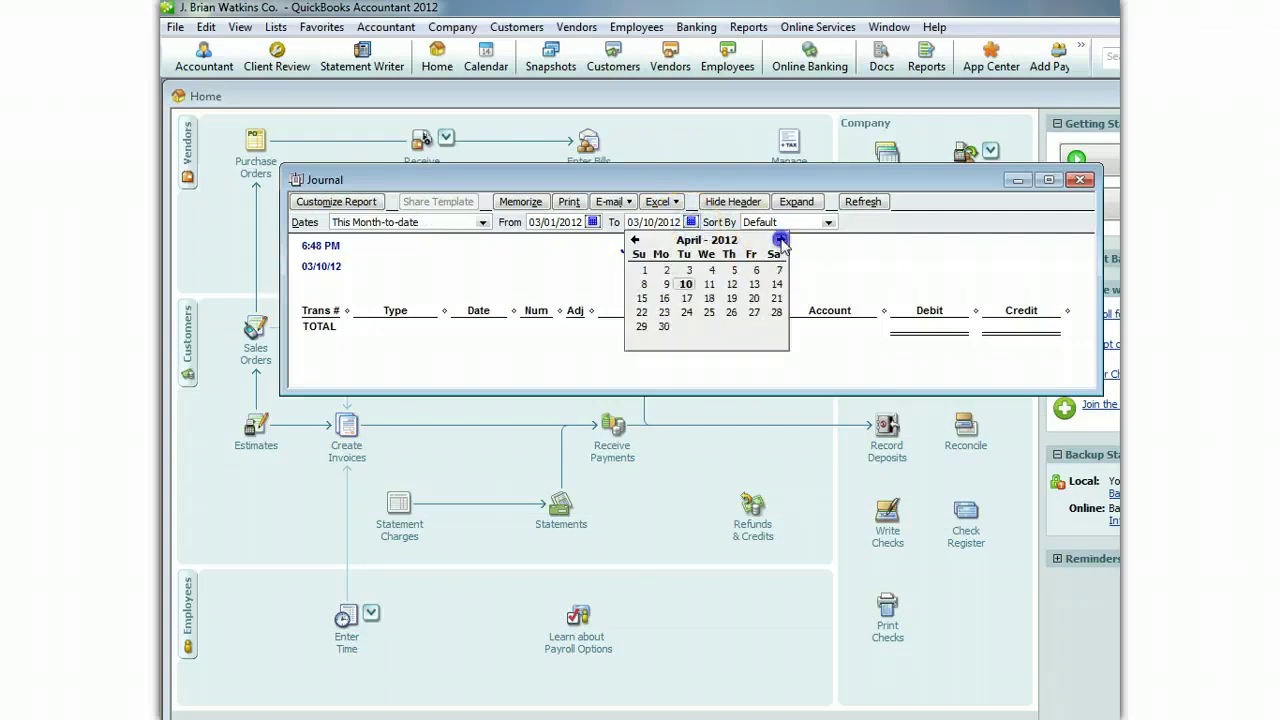
click(664, 330)
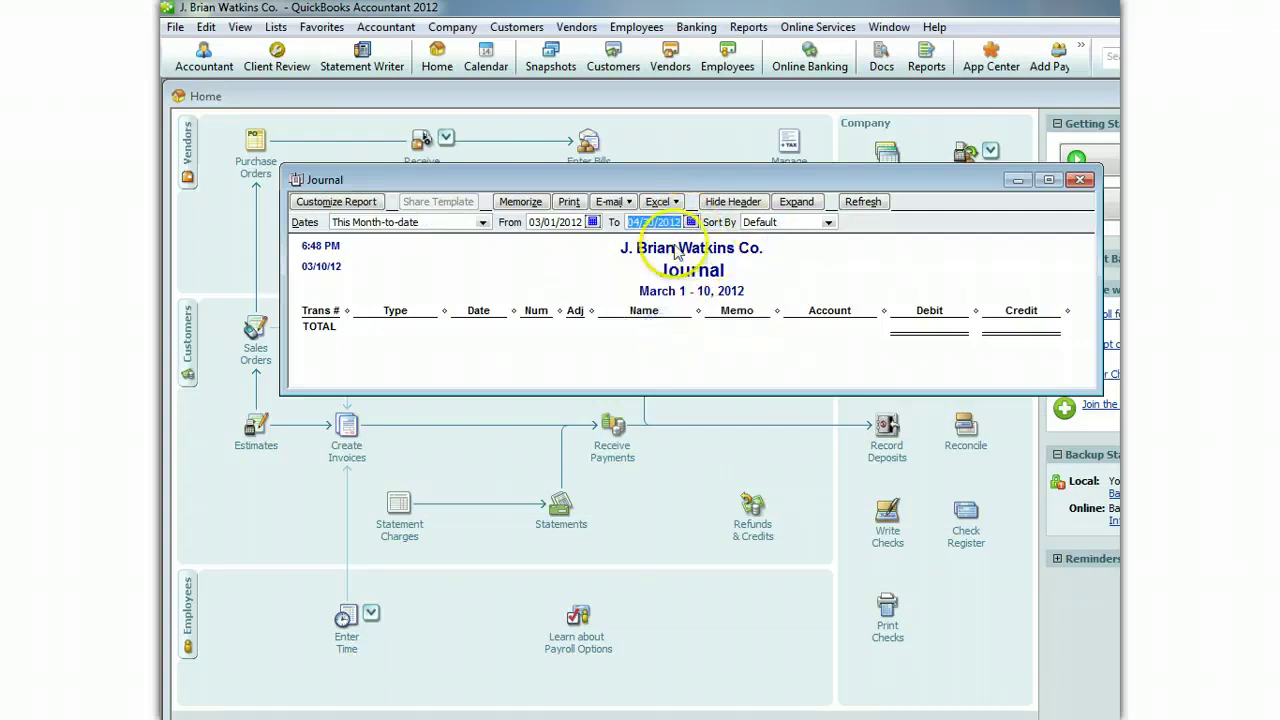
click(873, 203)
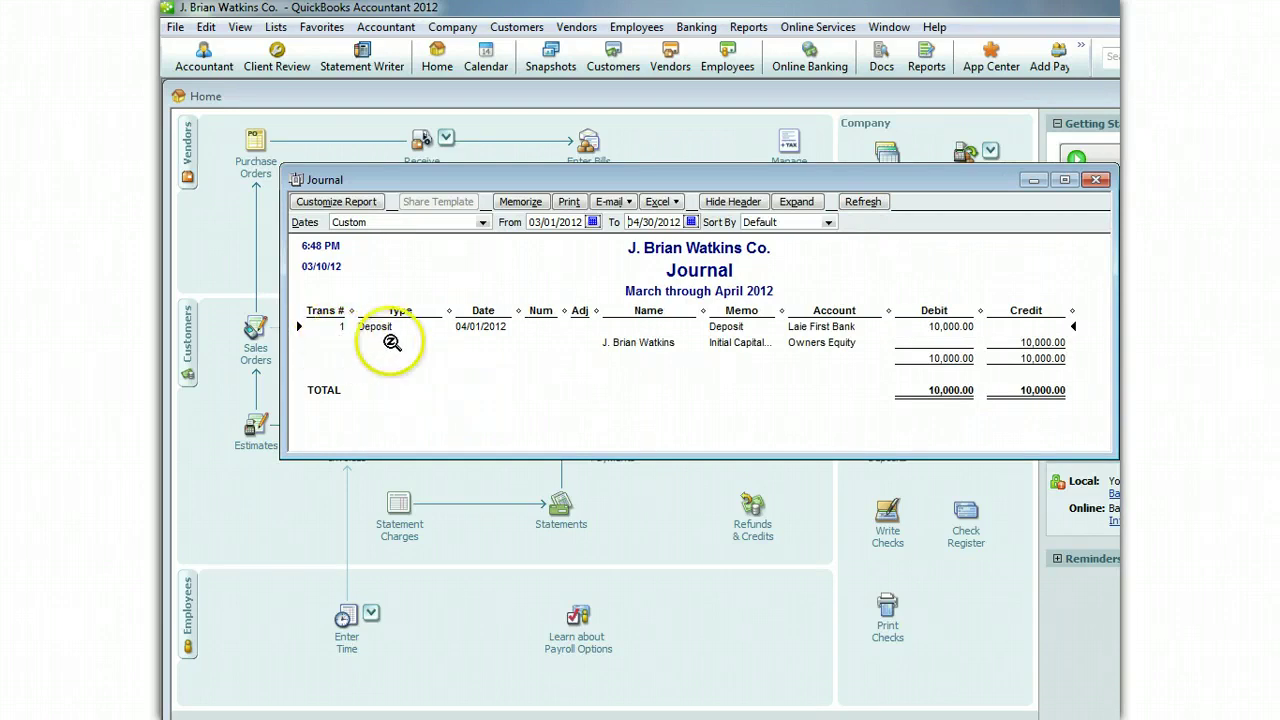
double_click(391, 342)
click(484, 340)
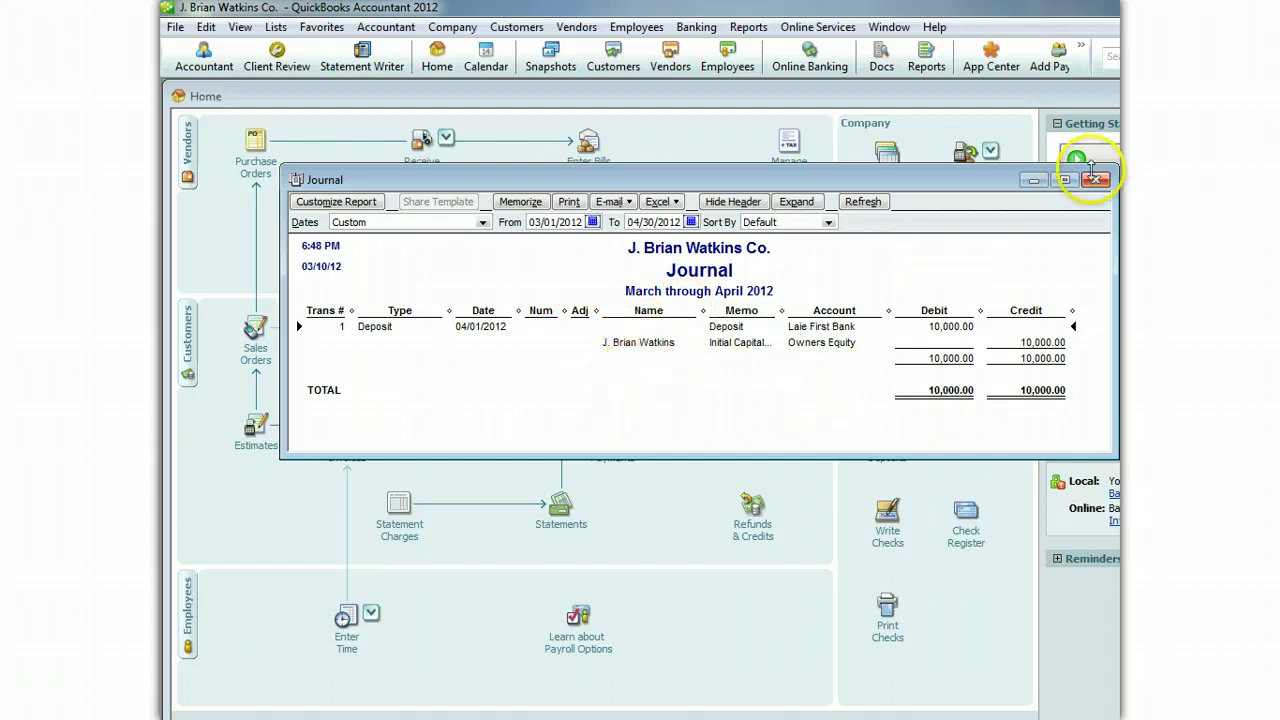
click(1095, 179)
click(721, 709)
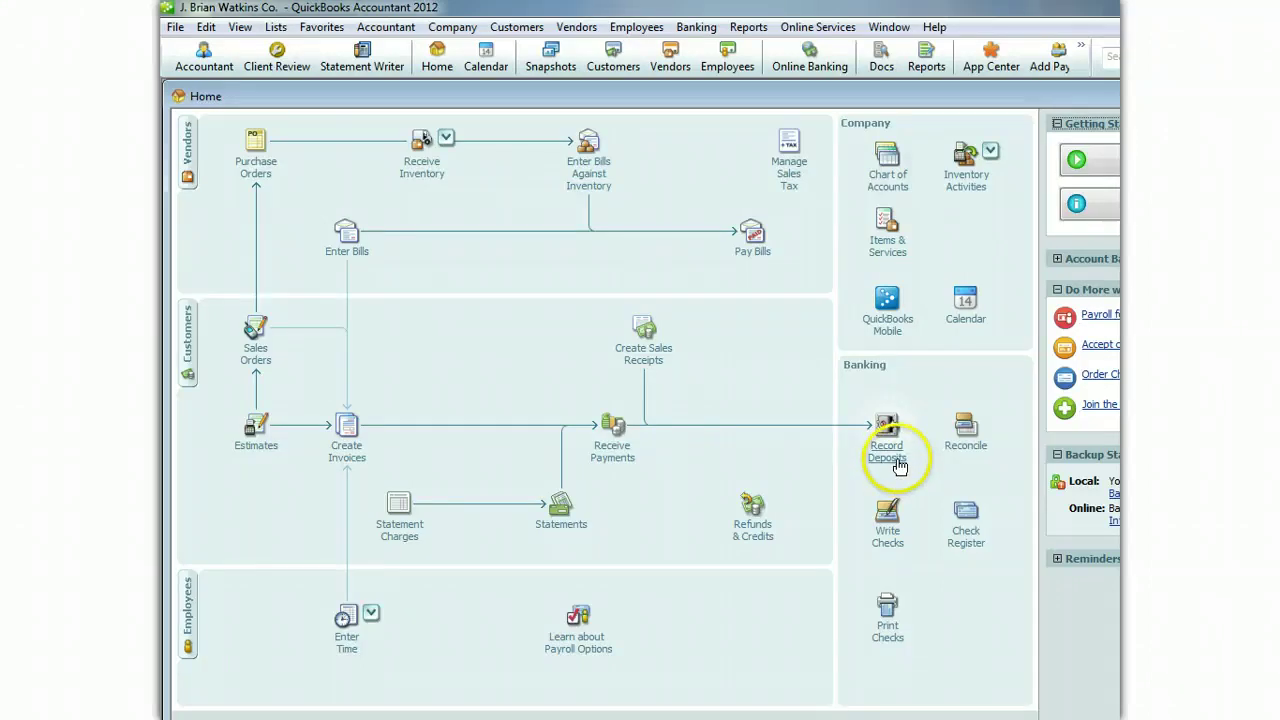
- Reopen the 10,000.00 owner capital deposit, clear its check number, set payment method Cash, and re-save
click(886, 430)
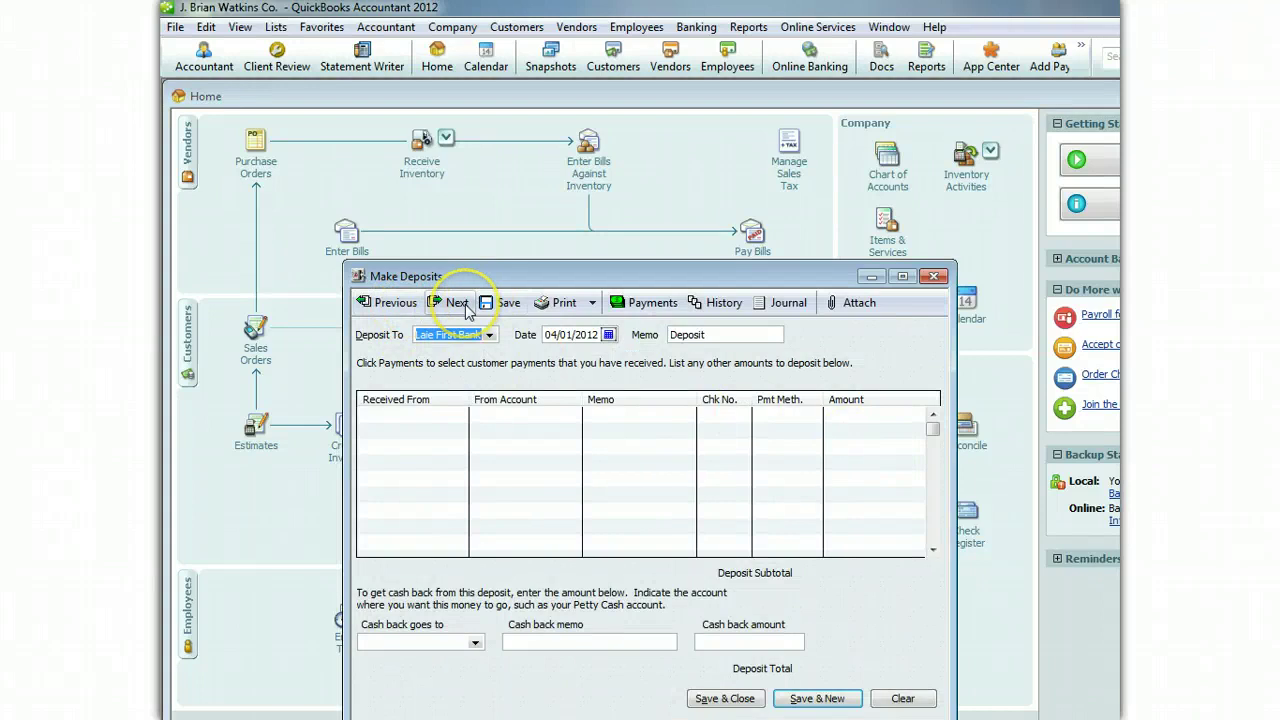
click(388, 302)
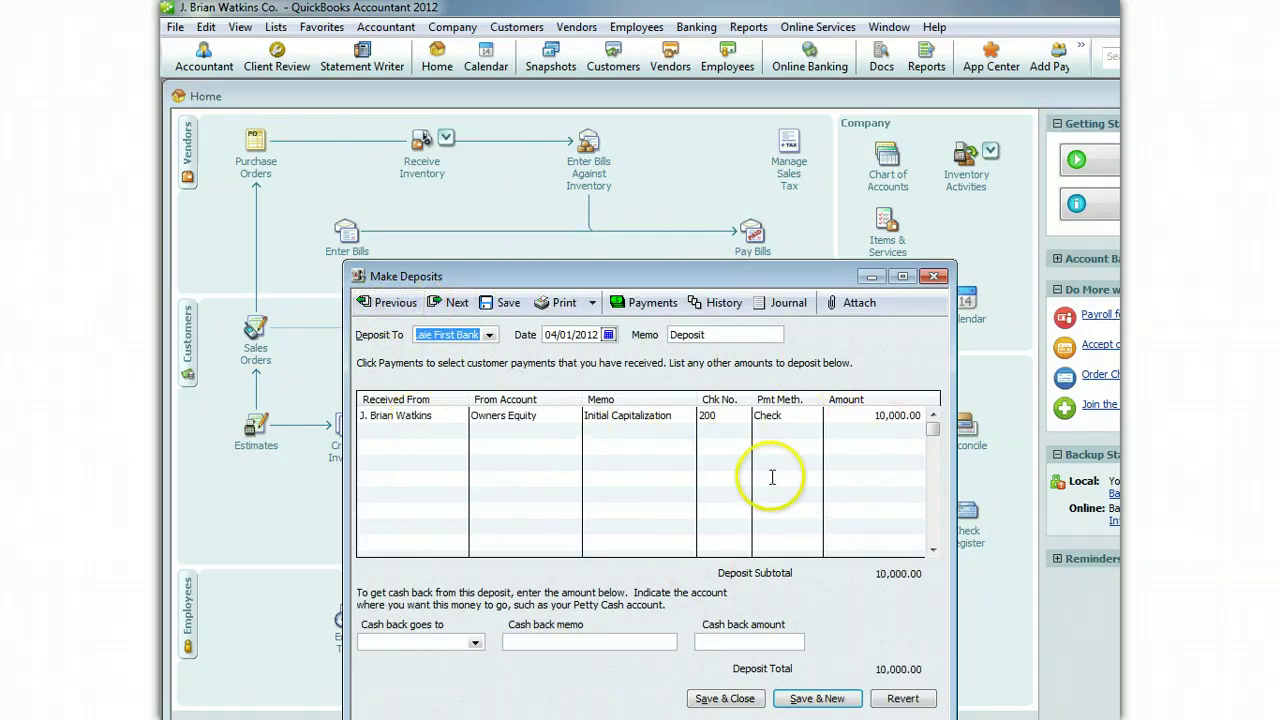
click(727, 418)
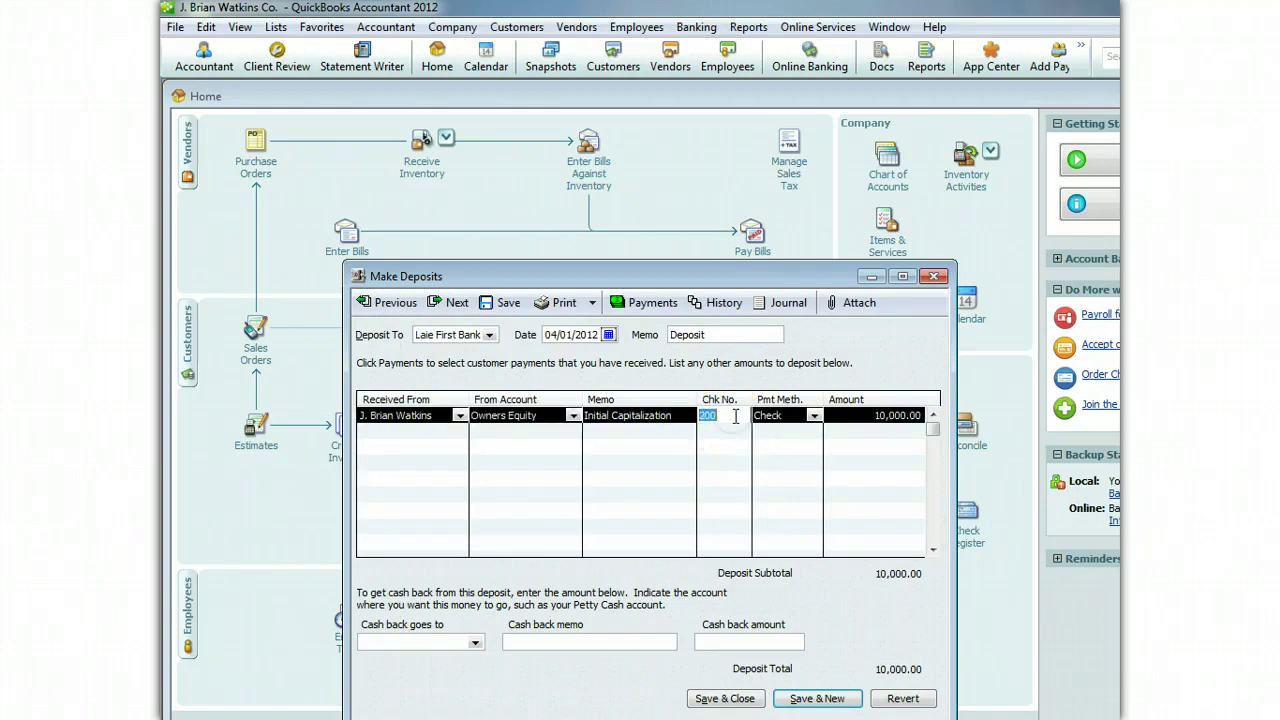
key(Delete)
click(775, 415)
click(814, 415)
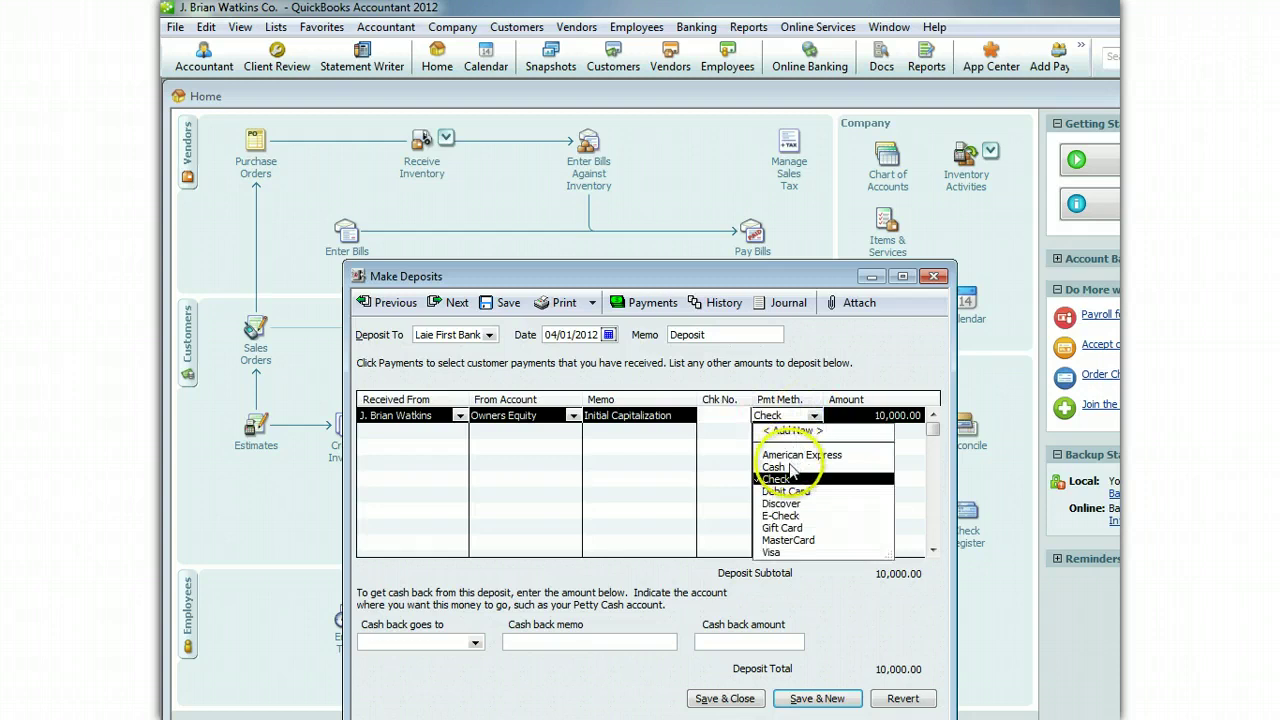
click(789, 466)
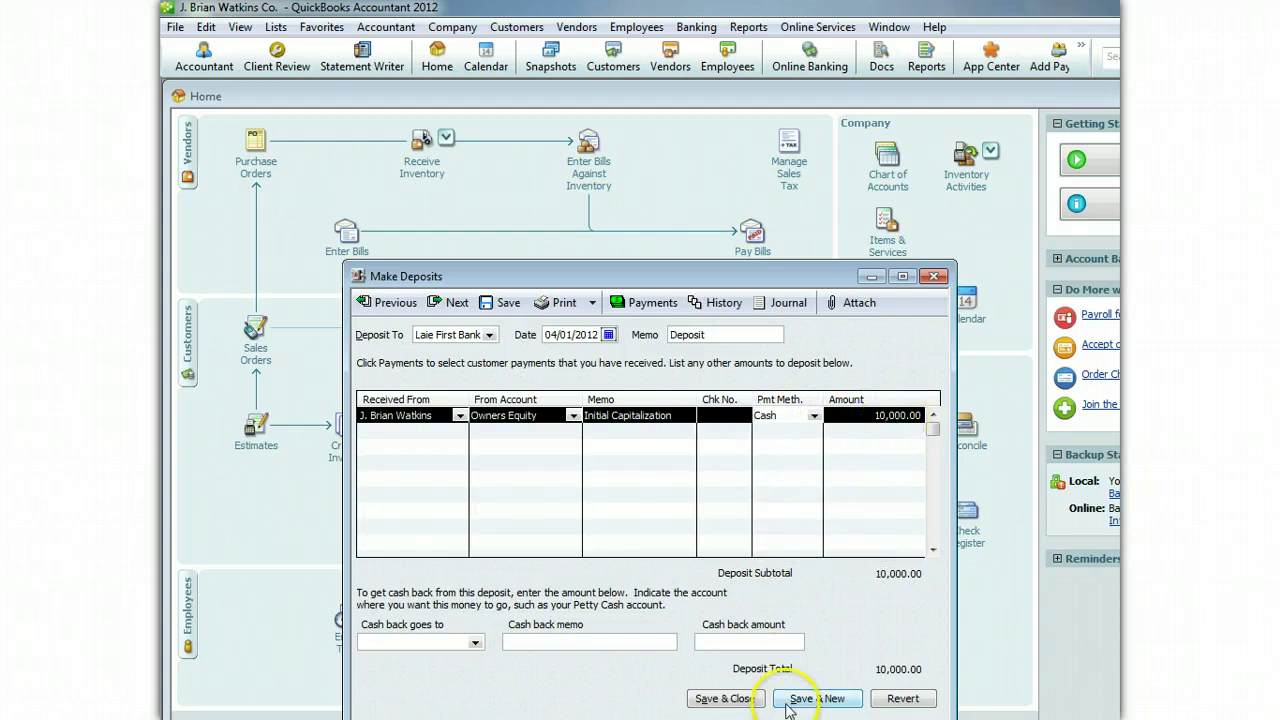
click(735, 700)
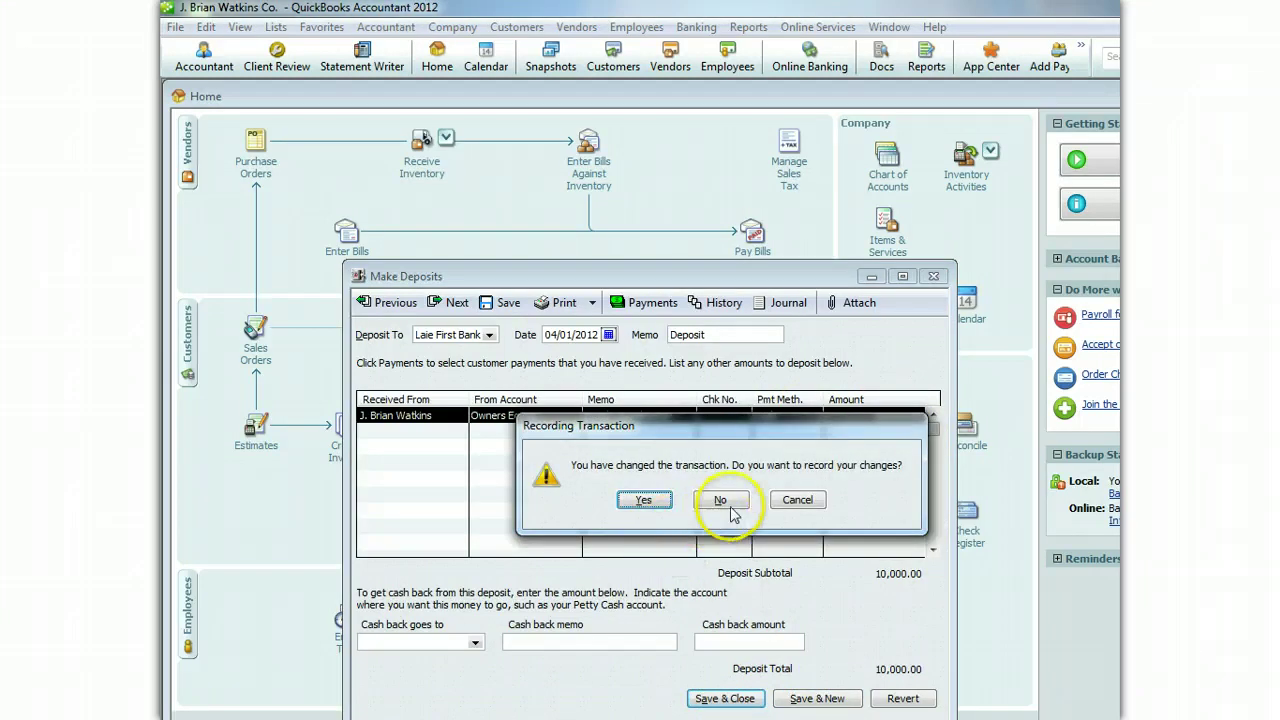
click(645, 503)
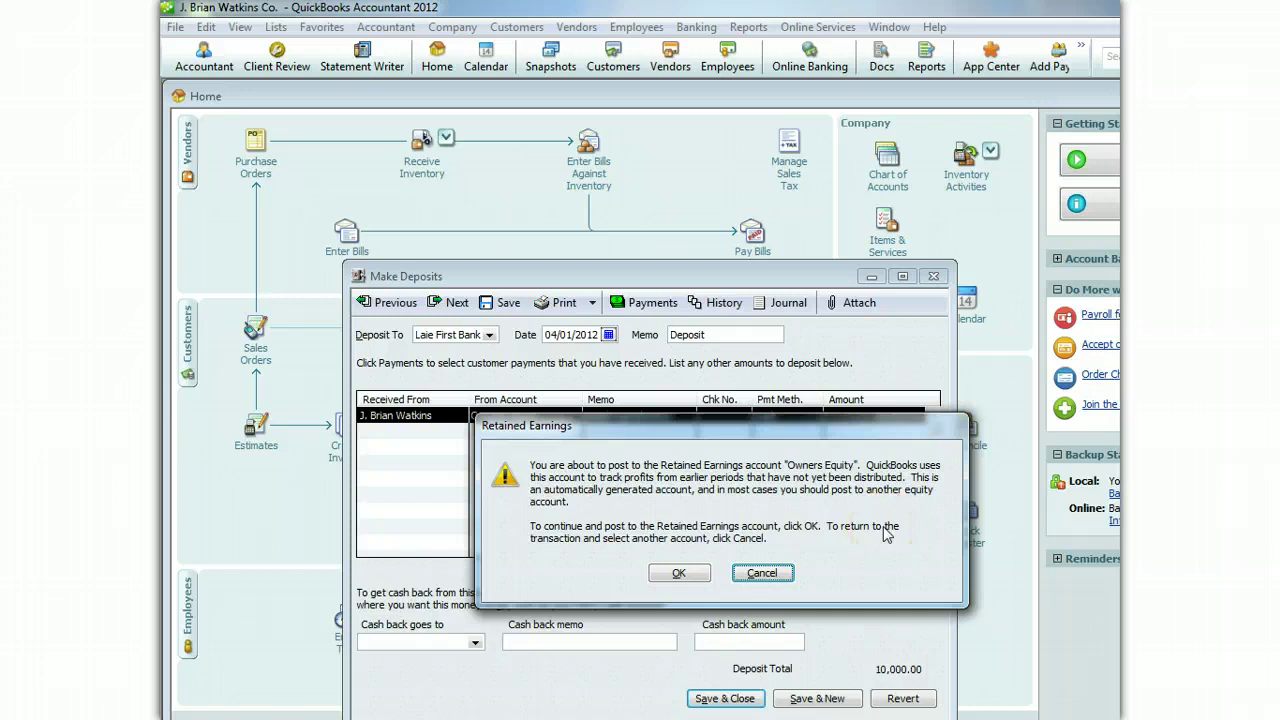
click(677, 573)
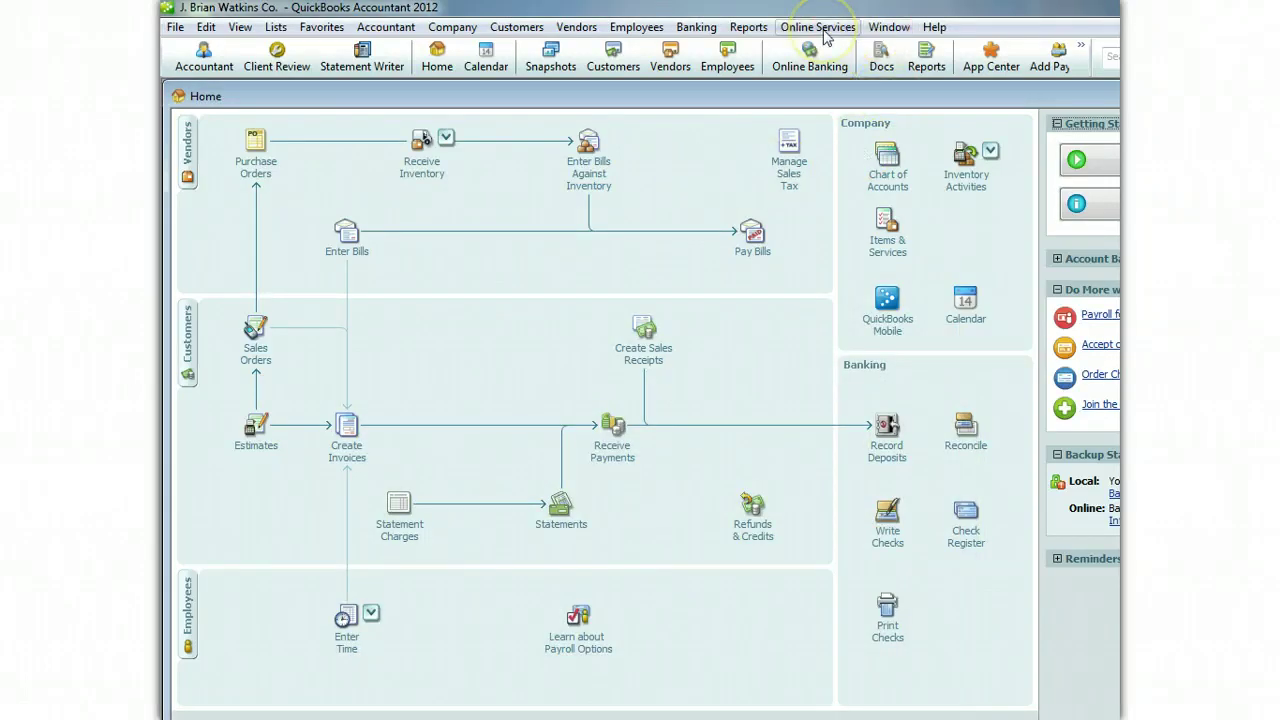
click(748, 27)
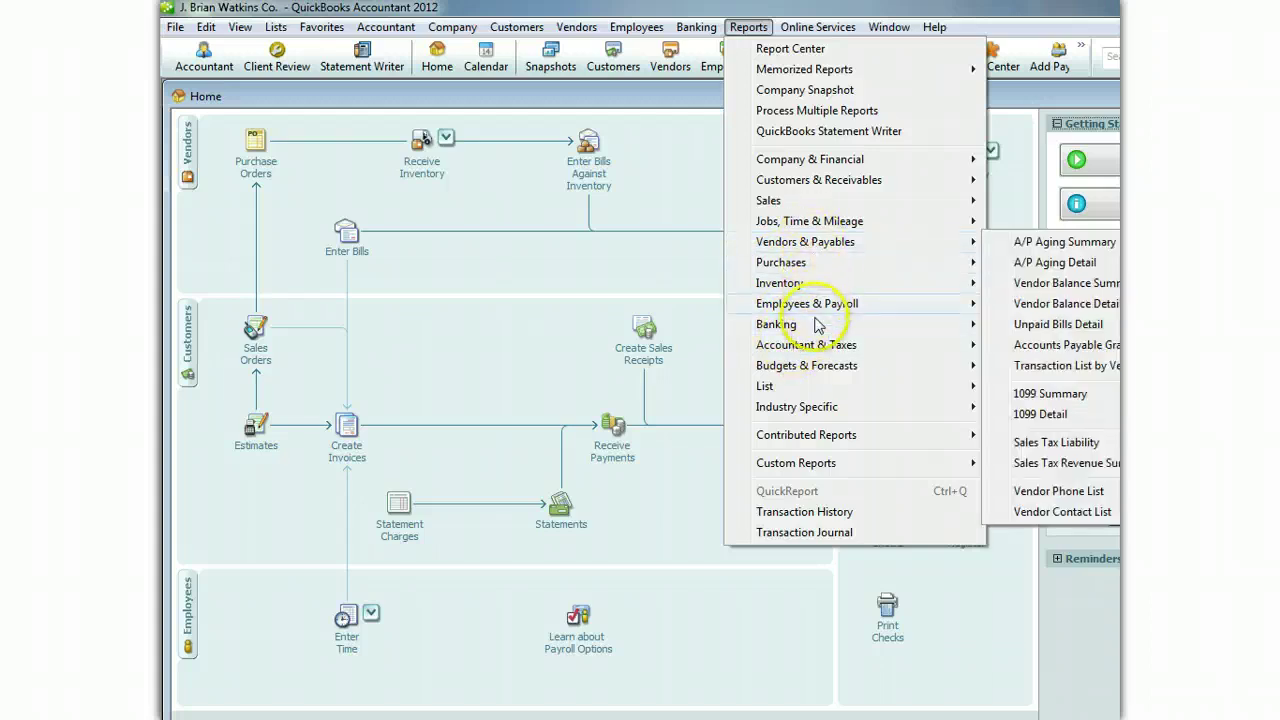
mouse_move(829, 344)
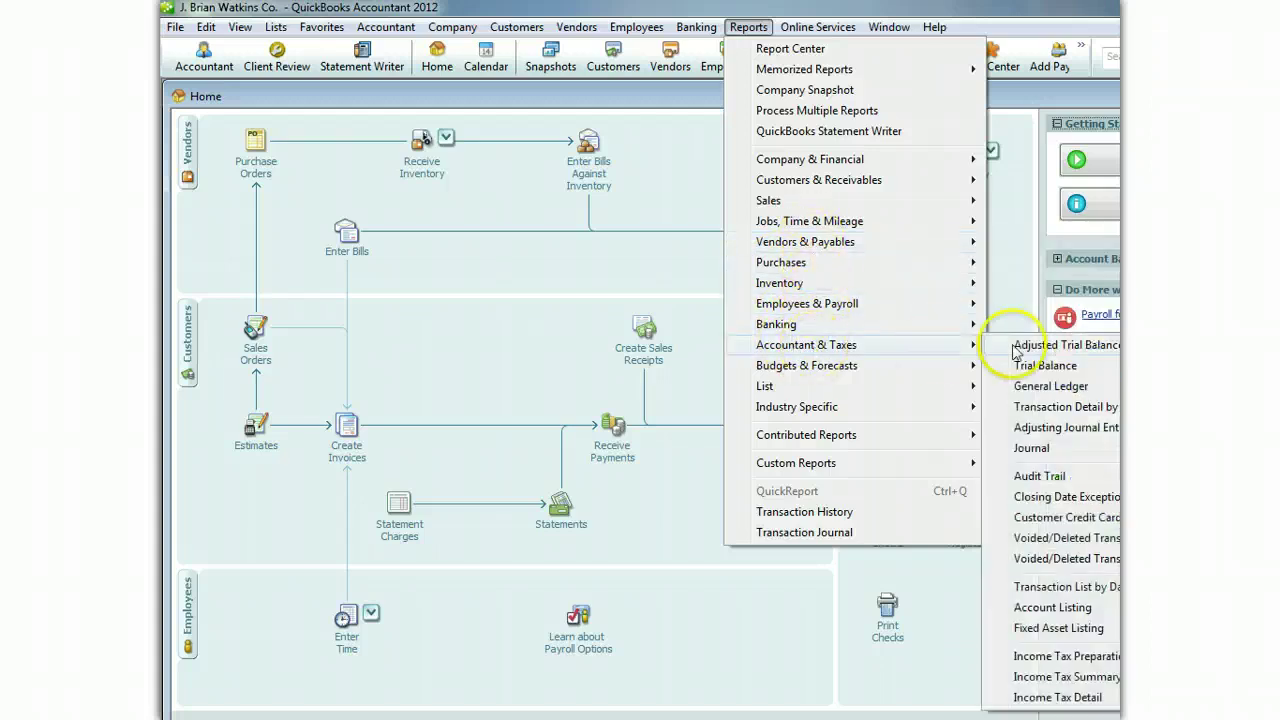
click(1032, 448)
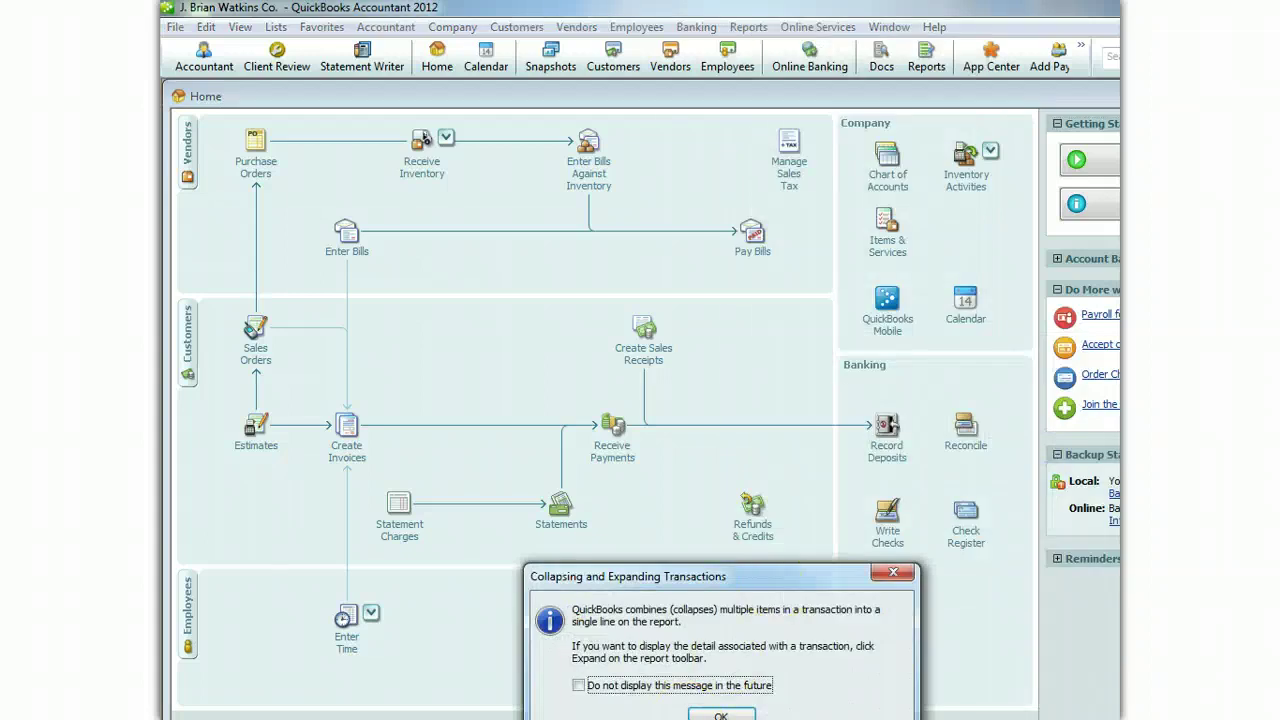
click(705, 713)
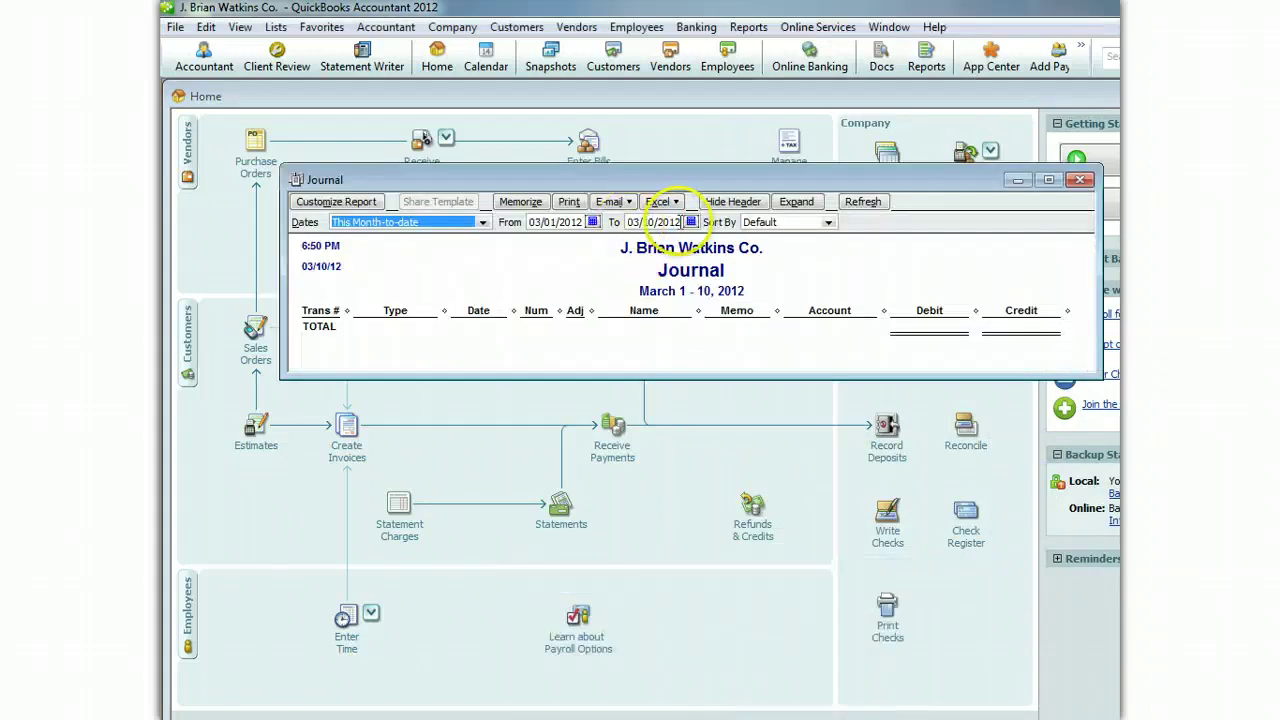
click(691, 222)
click(780, 240)
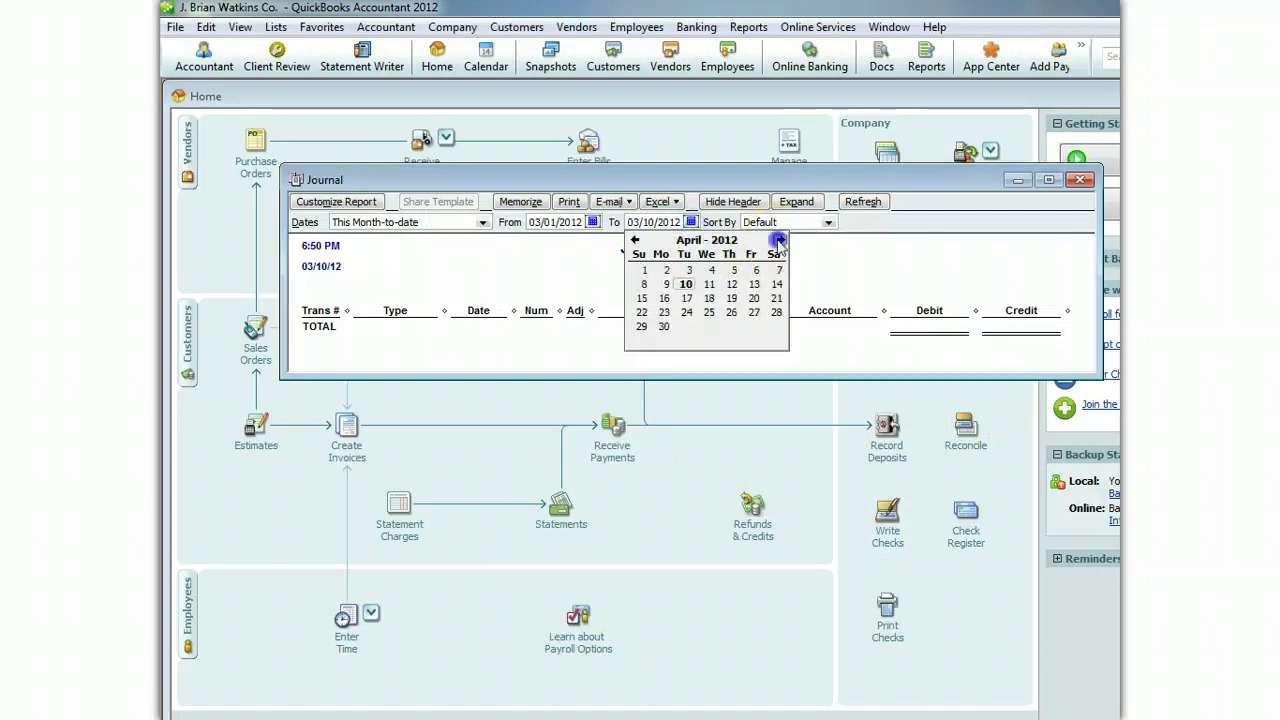
click(731, 298)
click(862, 201)
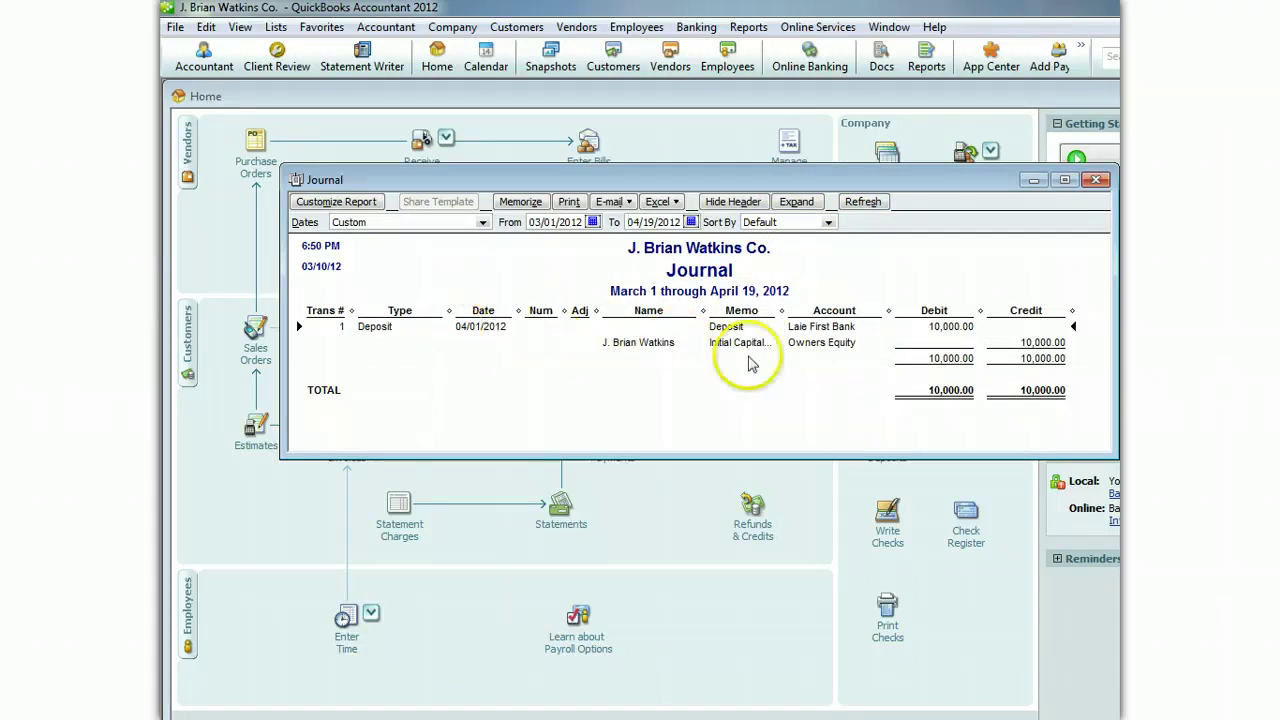
double_click(727, 344)
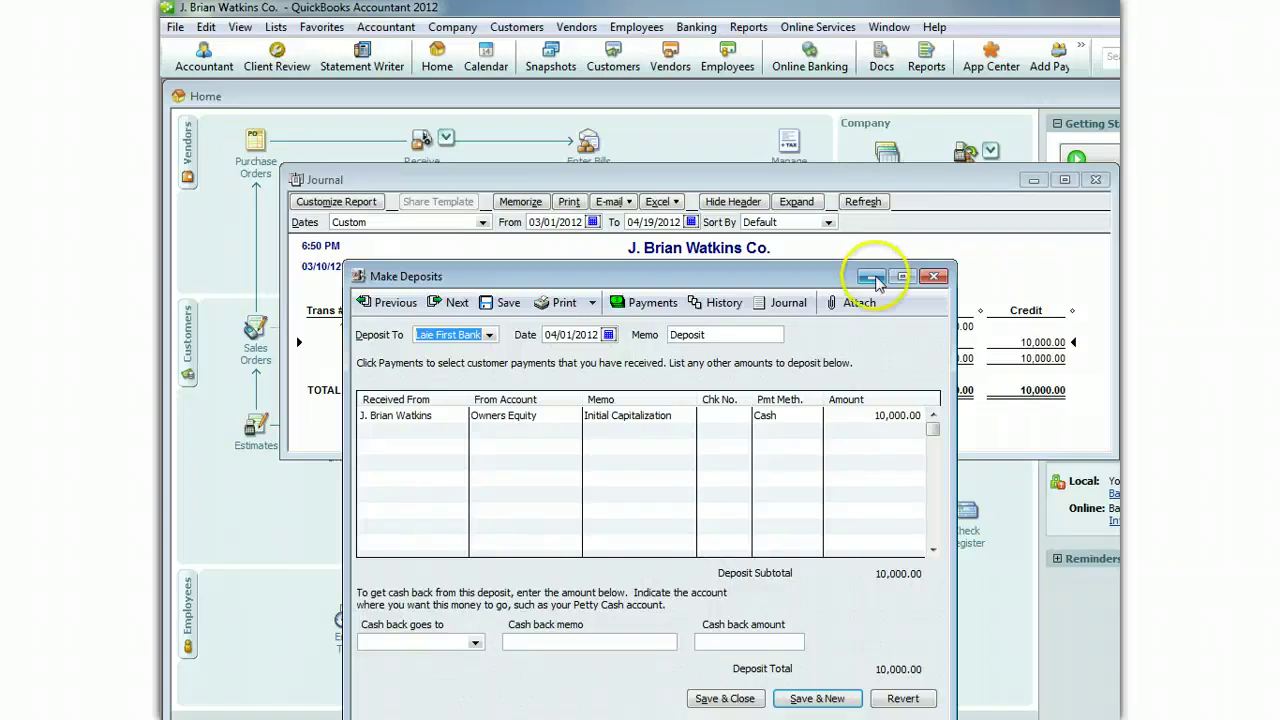
click(936, 277)
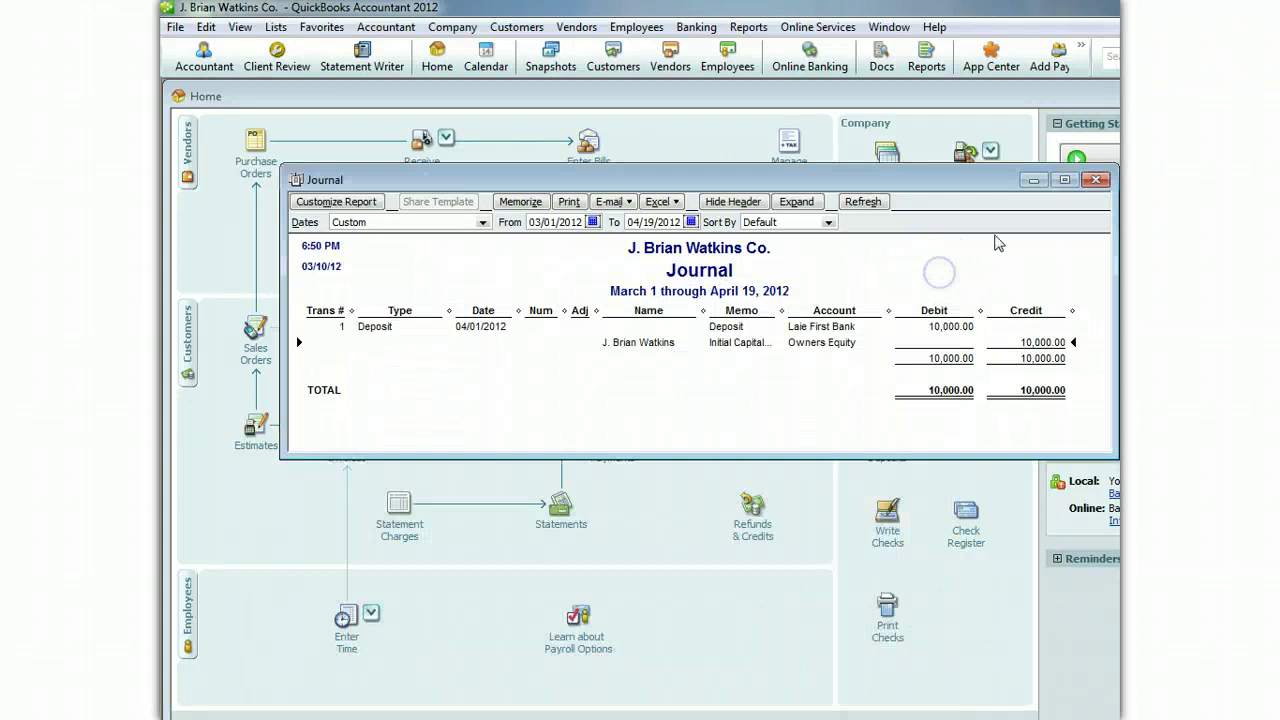
click(1097, 181)
click(740, 710)
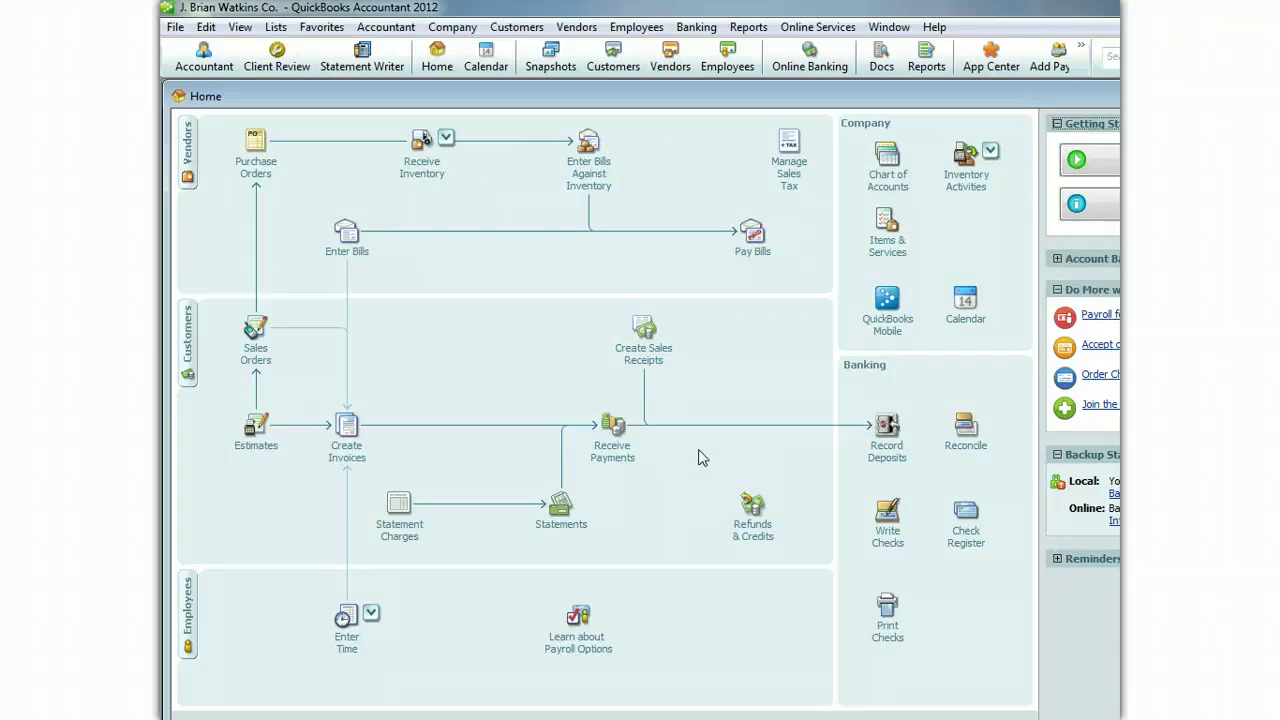
- Start a new purchase order from the Home page dated 04/05/2012
click(644, 530)
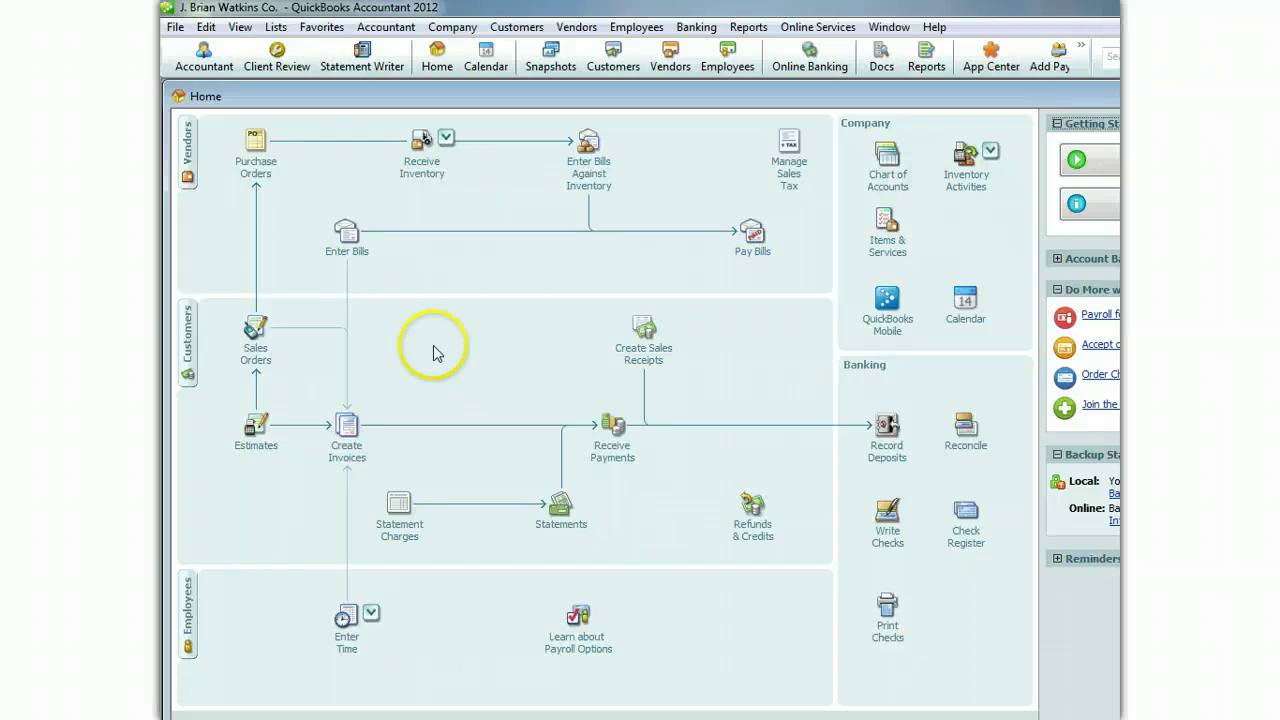
click(254, 168)
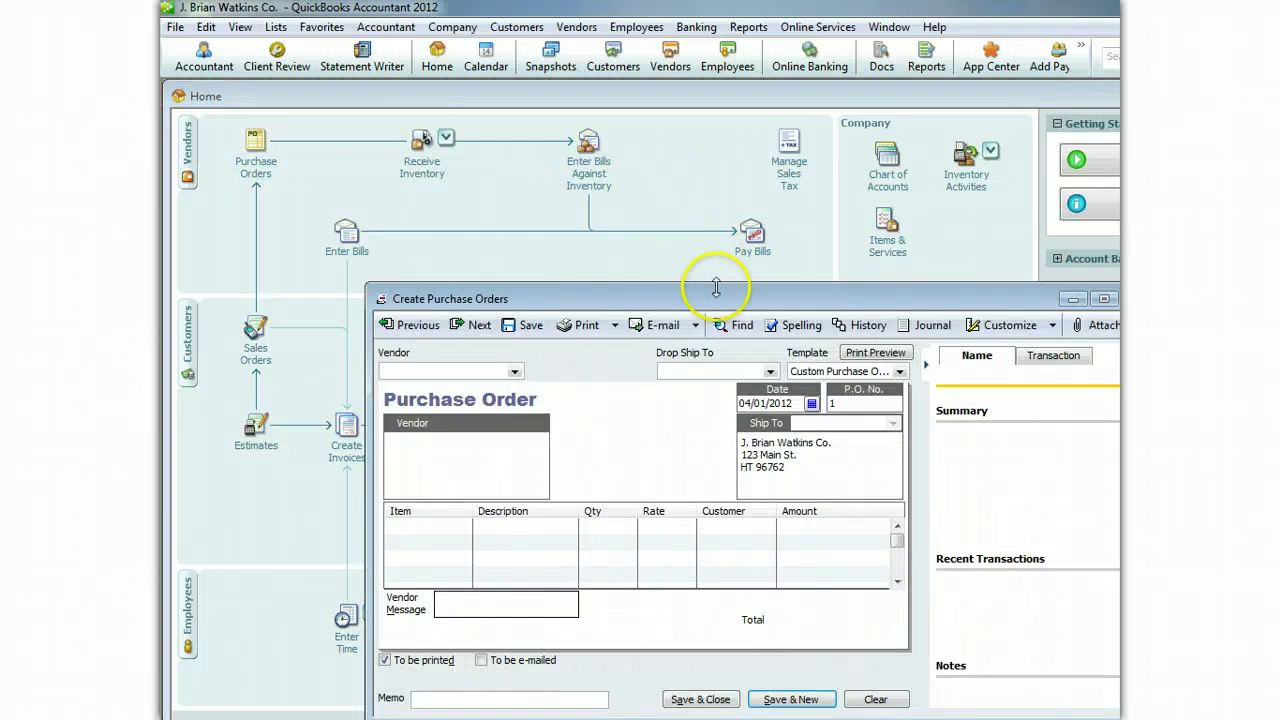
drag(716, 301, 668, 240)
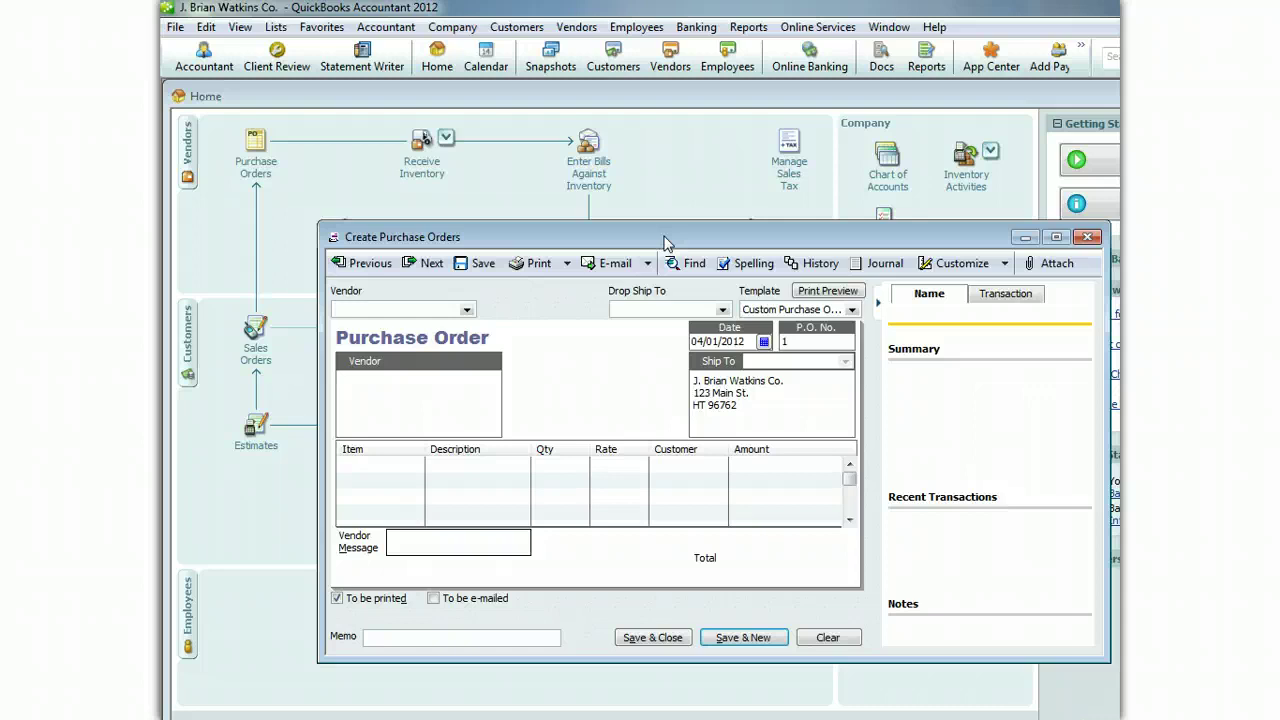
click(728, 342)
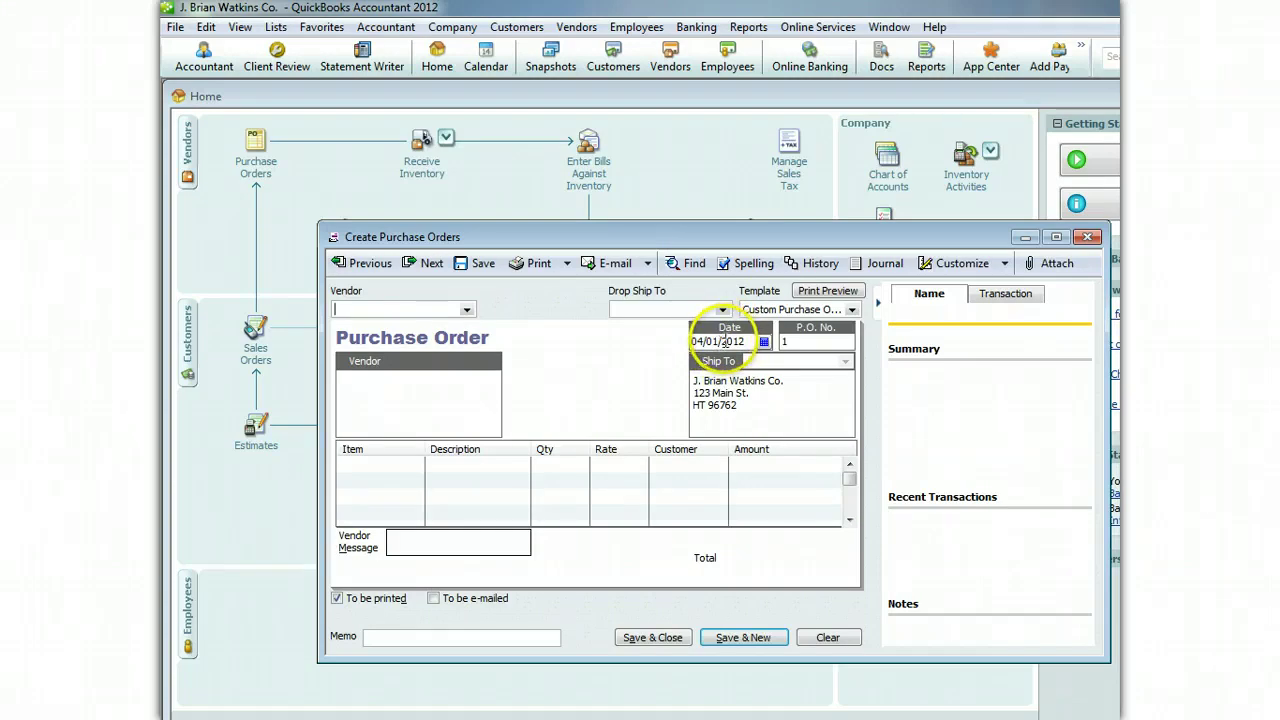
click(764, 342)
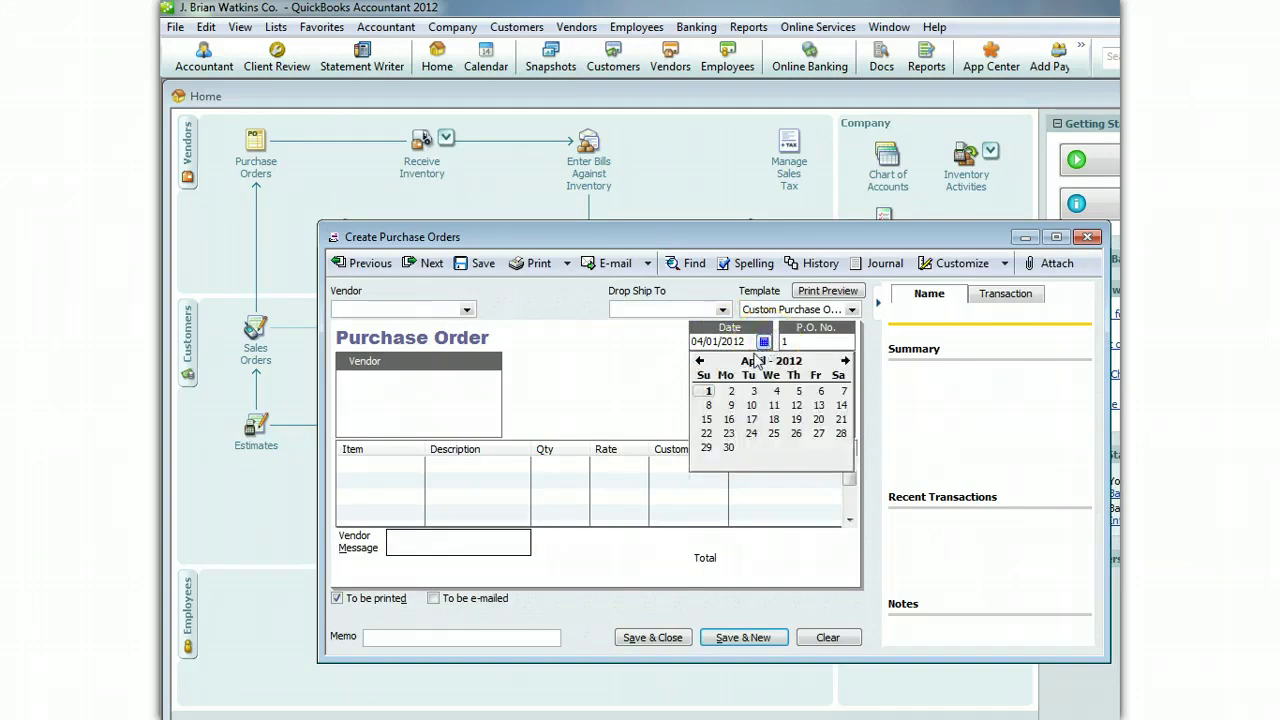
click(799, 390)
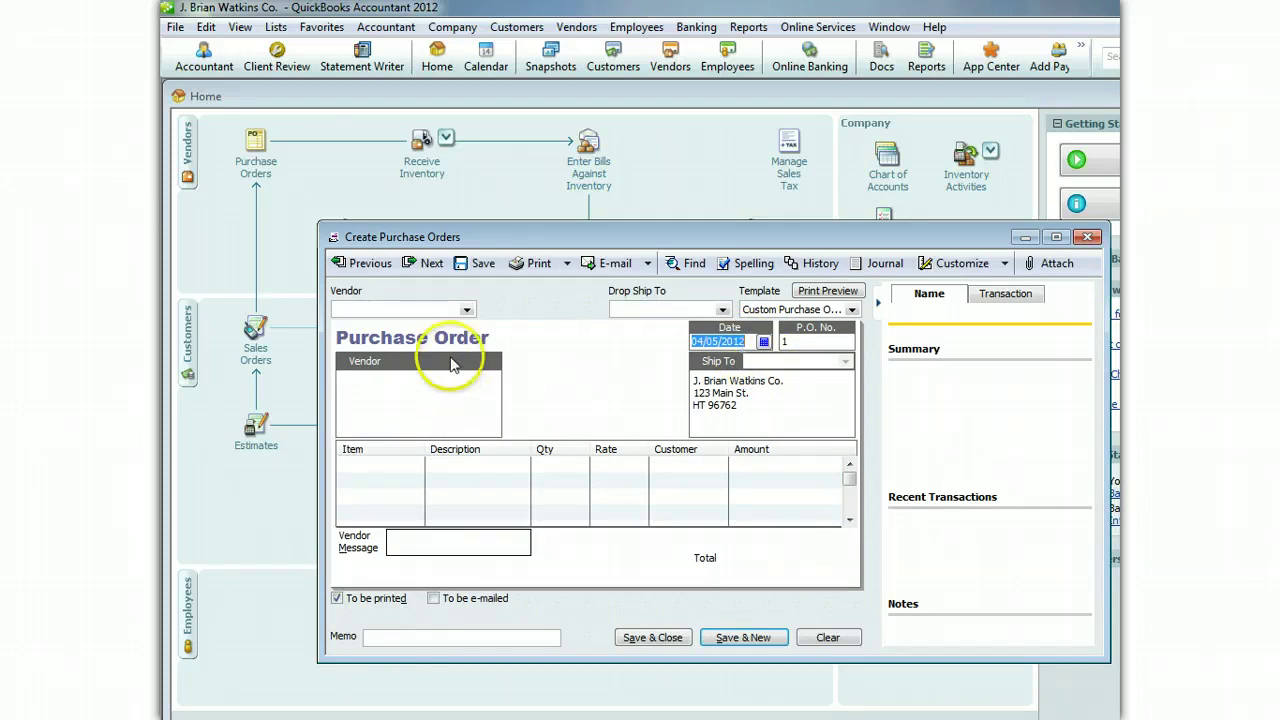
click(466, 309)
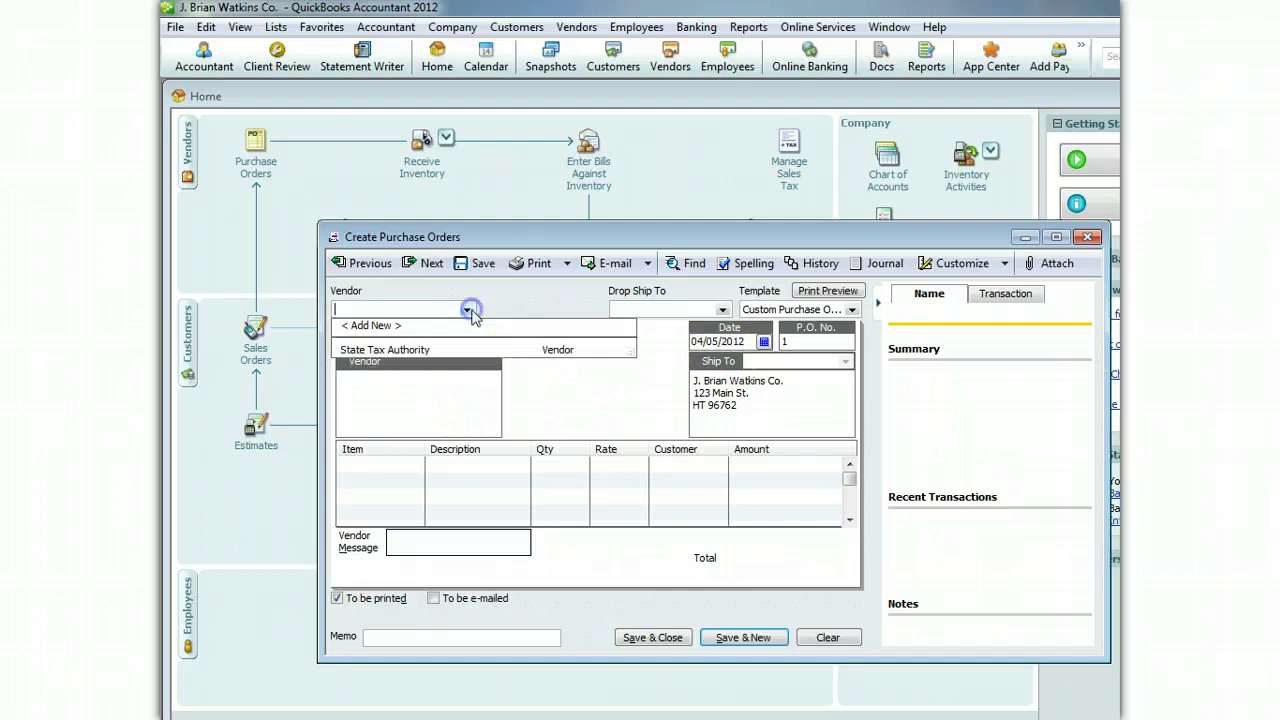
- Add new vendor China Bicycle Co. and set it as the purchase order's vendor
click(385, 326)
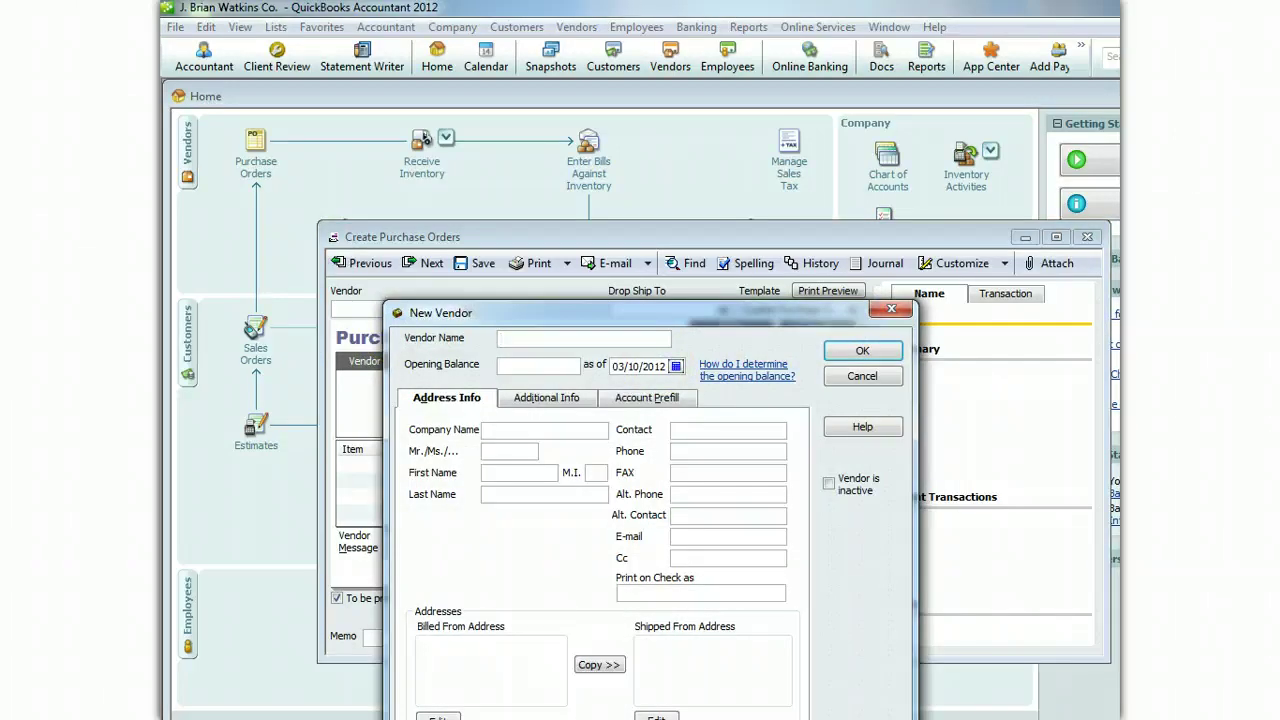
text(China Bicycle Co.)
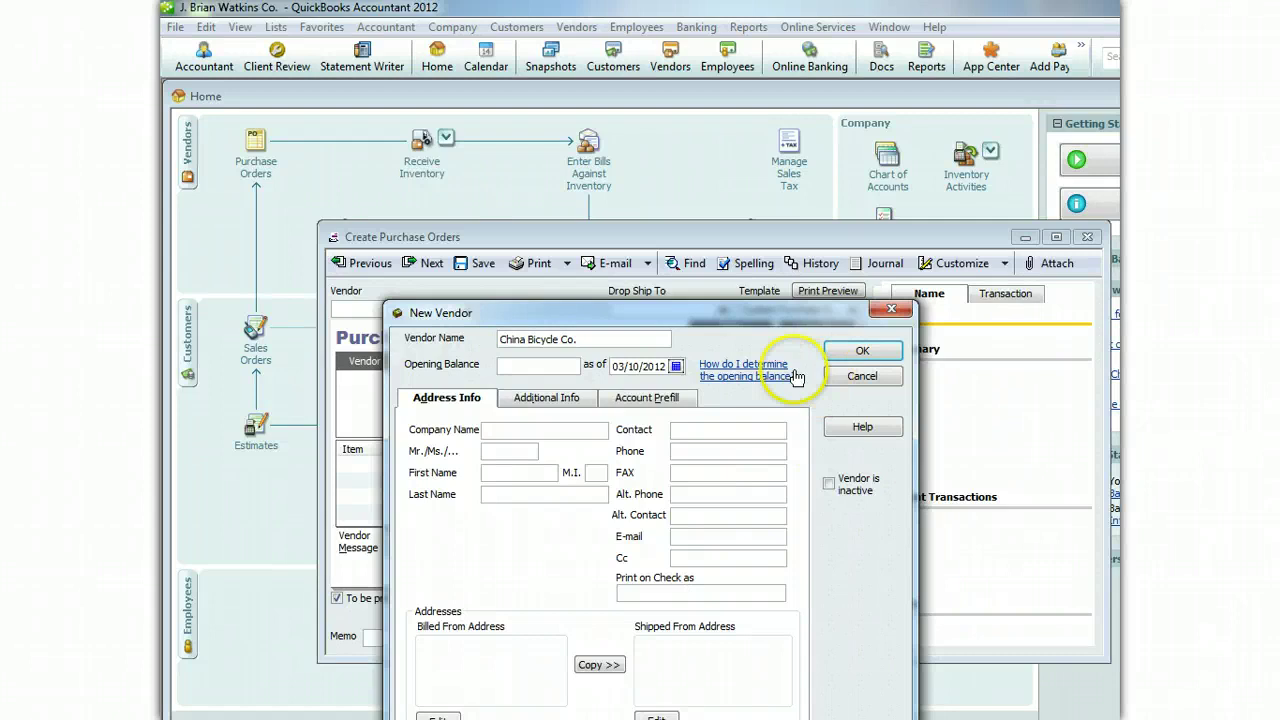
click(543, 399)
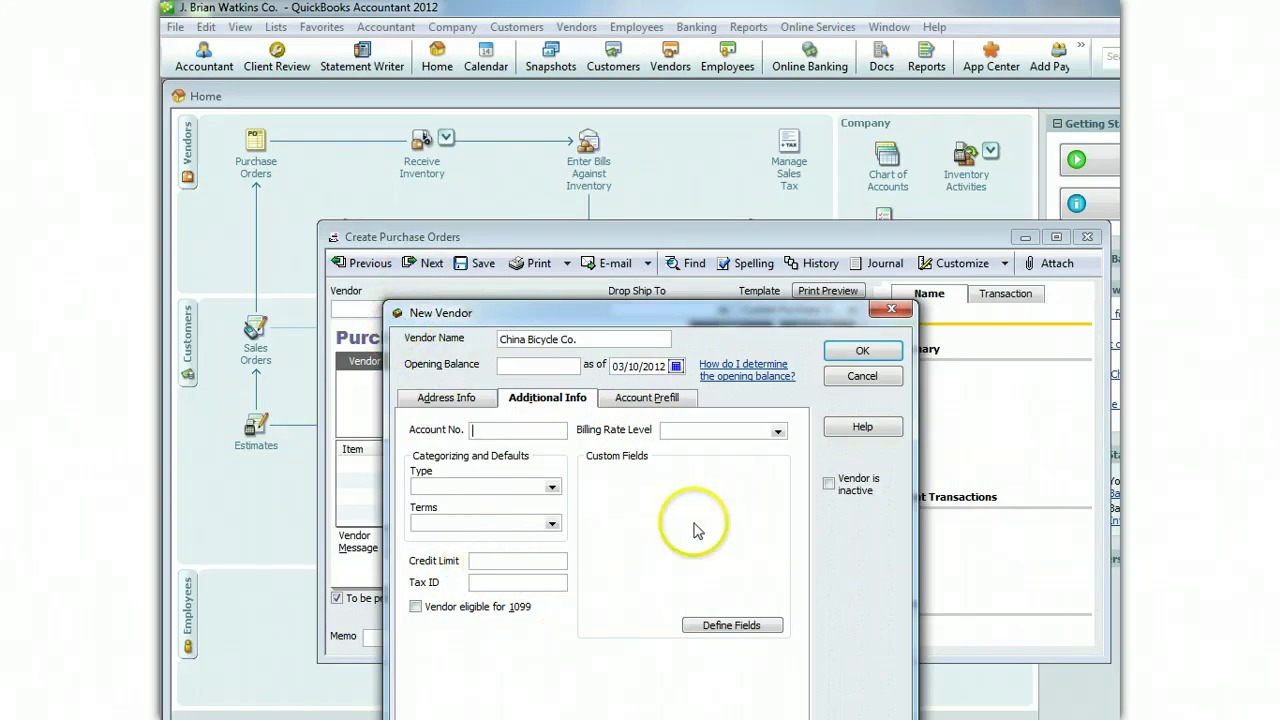
click(680, 397)
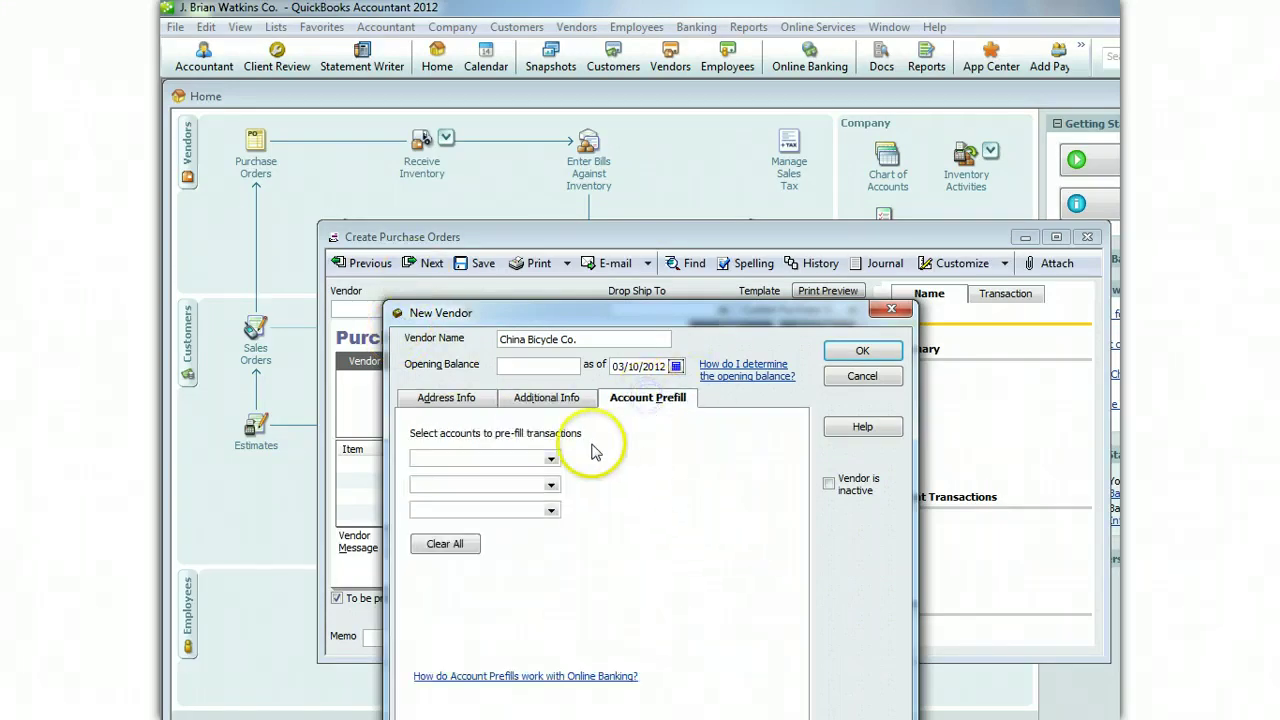
click(505, 460)
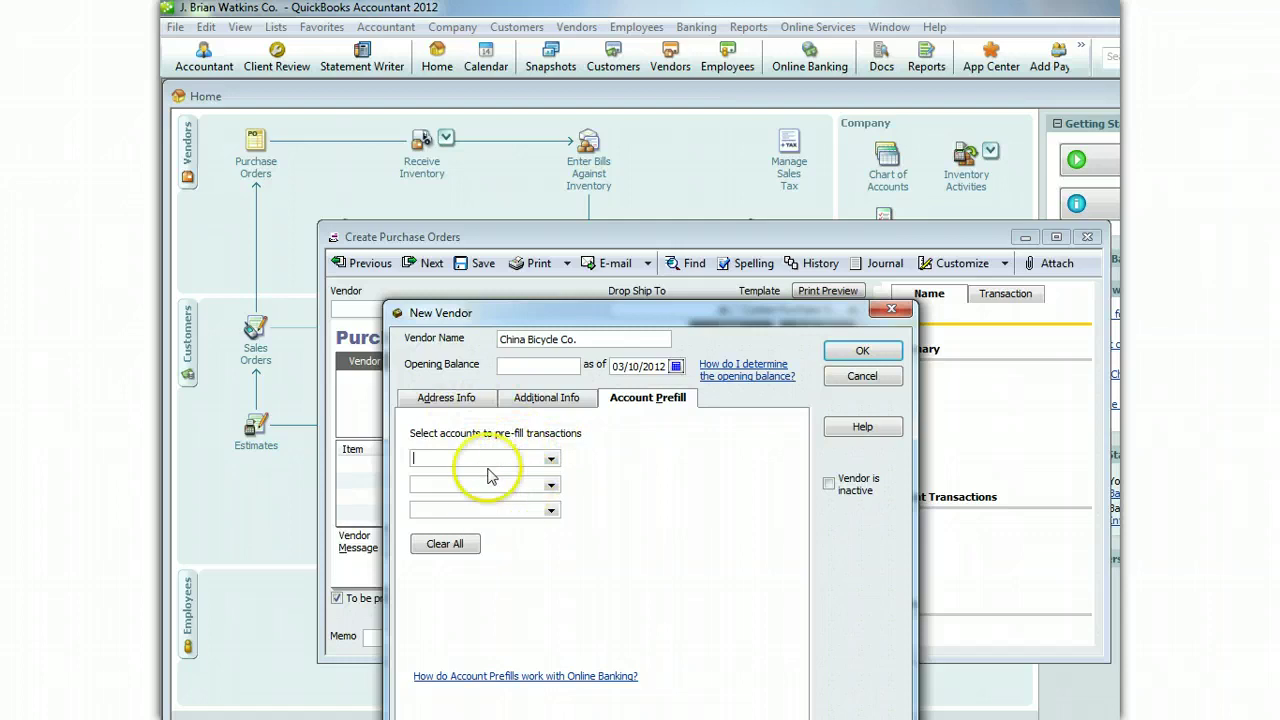
click(472, 400)
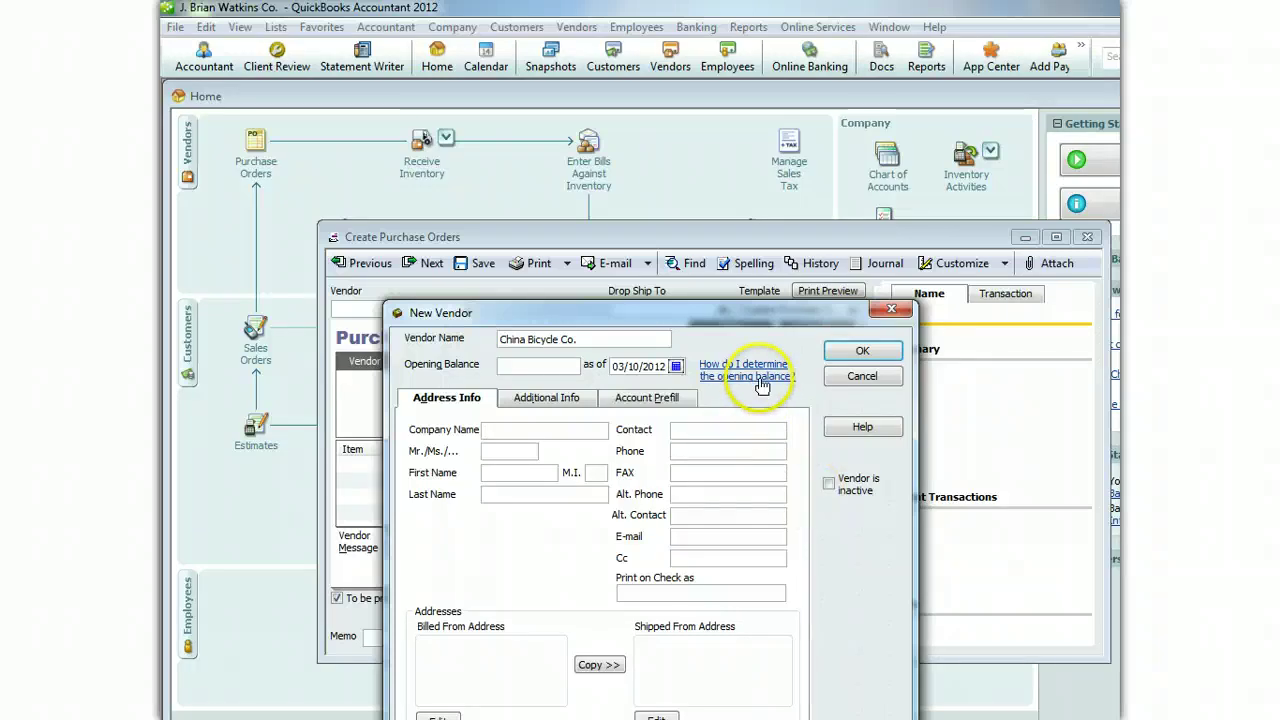
click(866, 352)
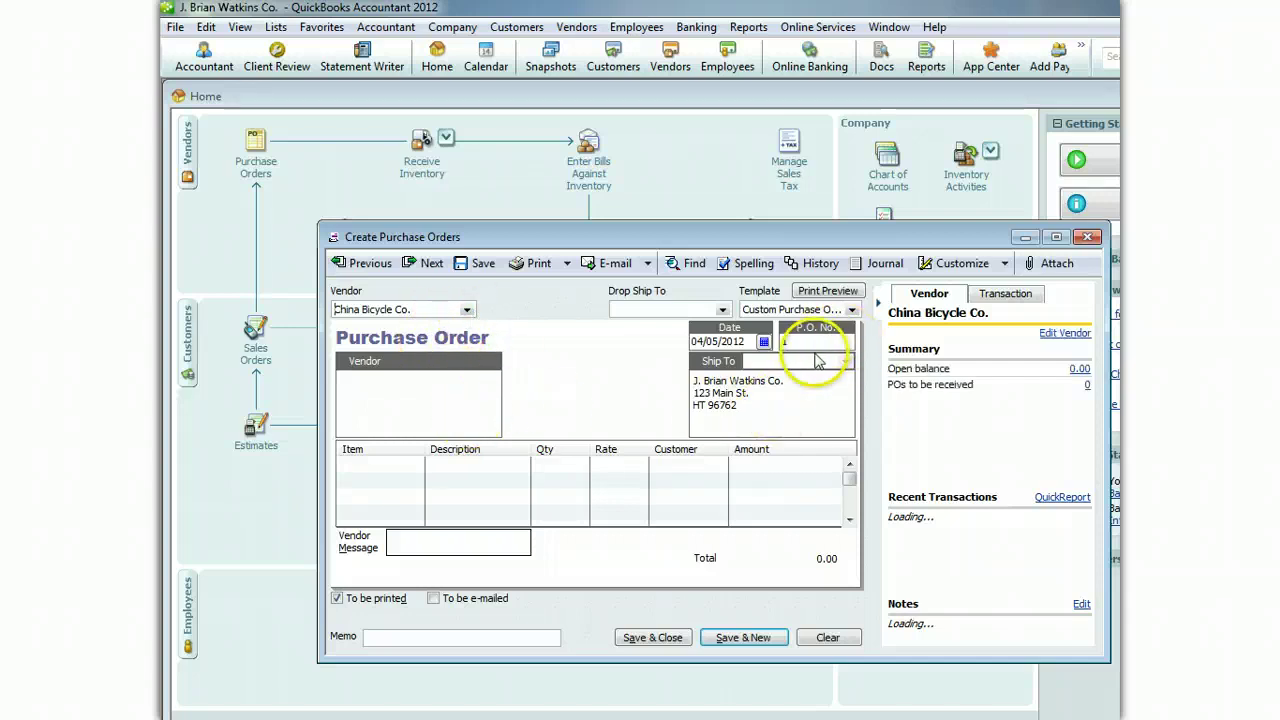
- Create a new Inventory Part item named Beach Cruiser from the order's first line
click(371, 463)
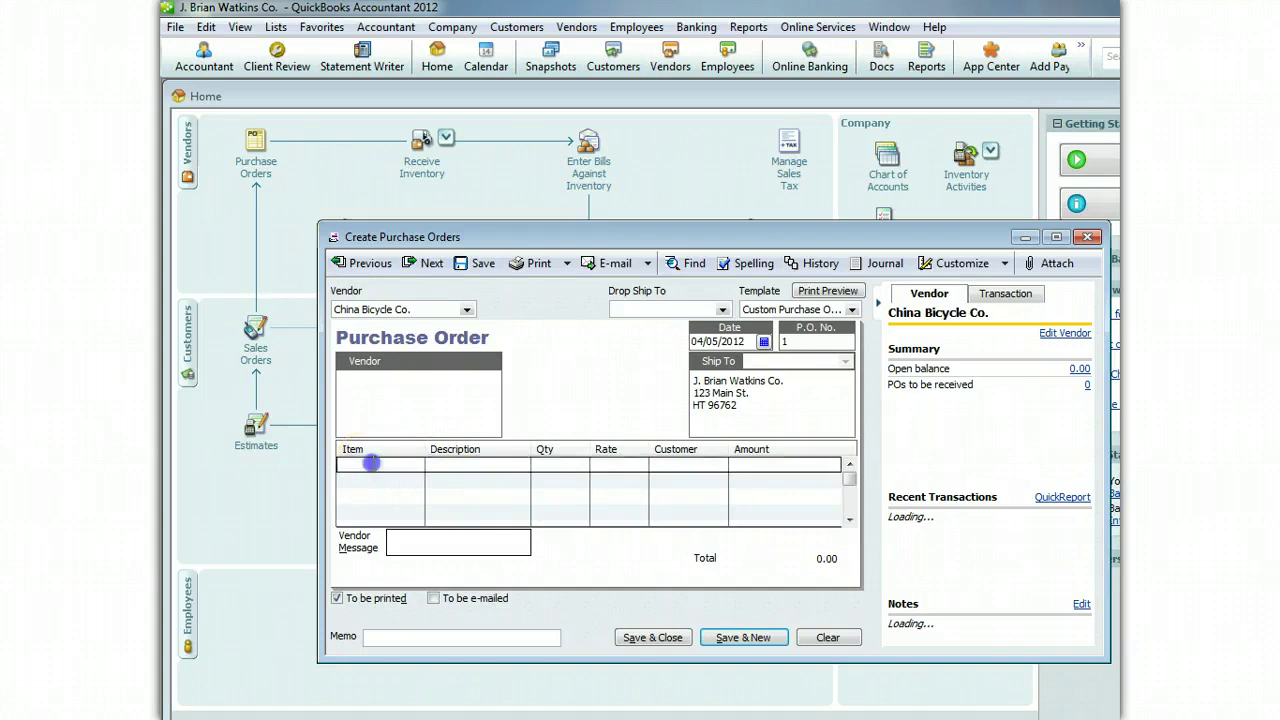
click(415, 466)
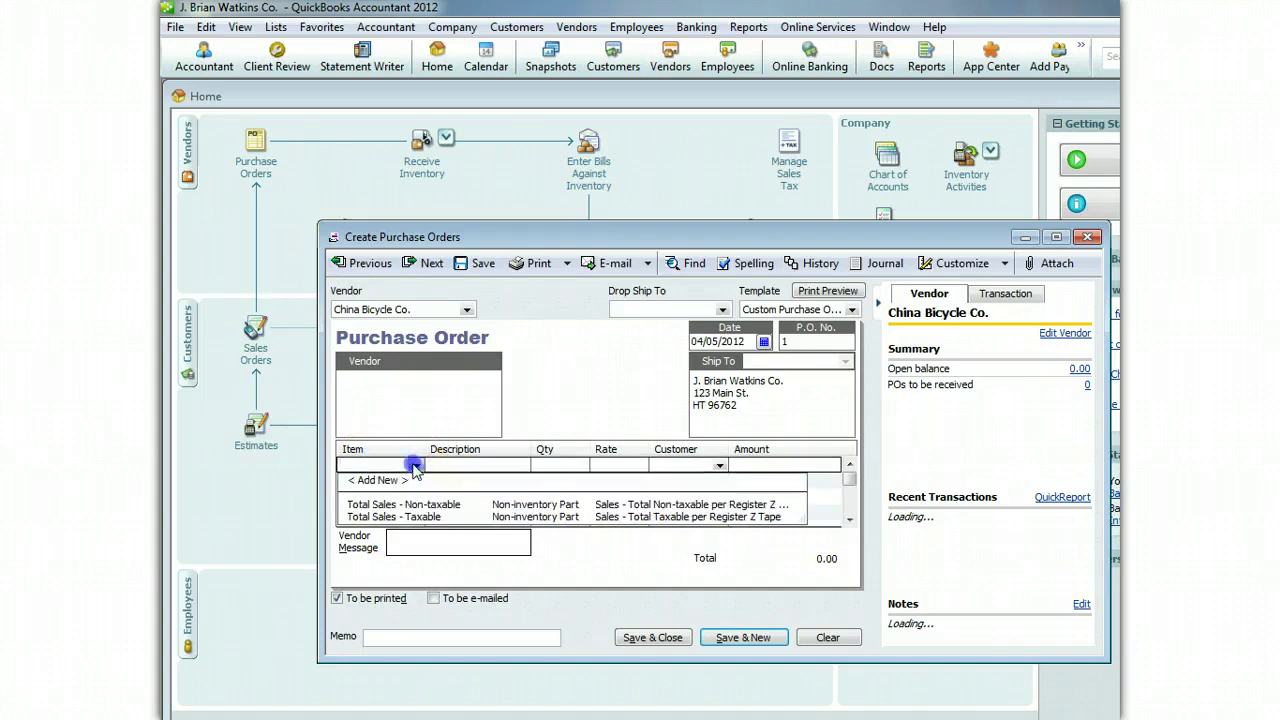
click(380, 480)
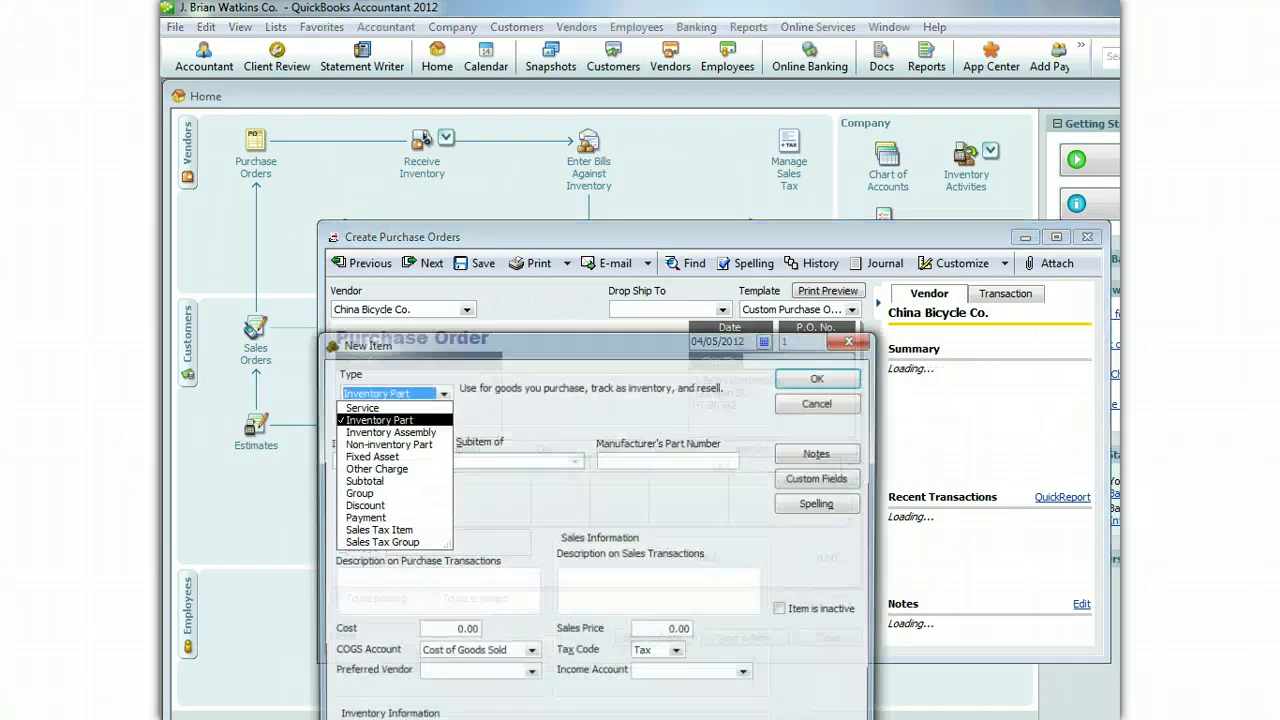
key(Return)
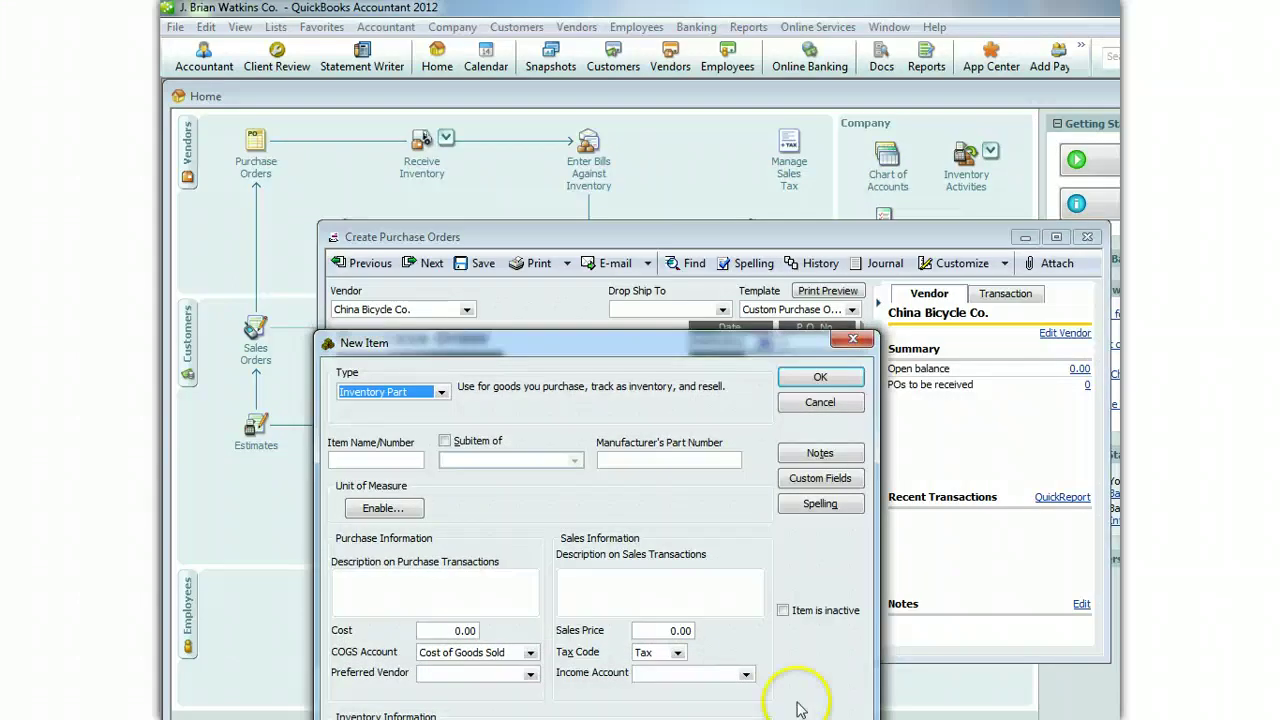
click(398, 462)
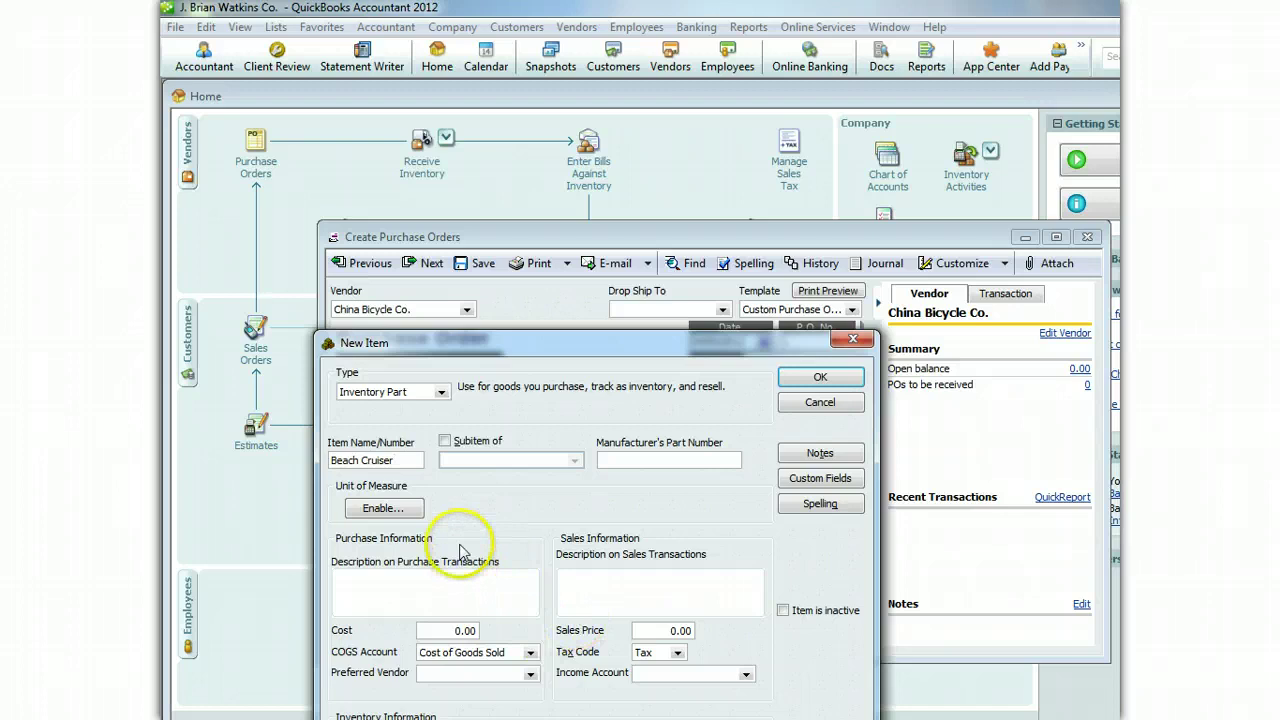
- Enter cost 50.00, sales description Beach Cruisers, price 200.00, and part number Catalog Number ABC1
click(382, 581)
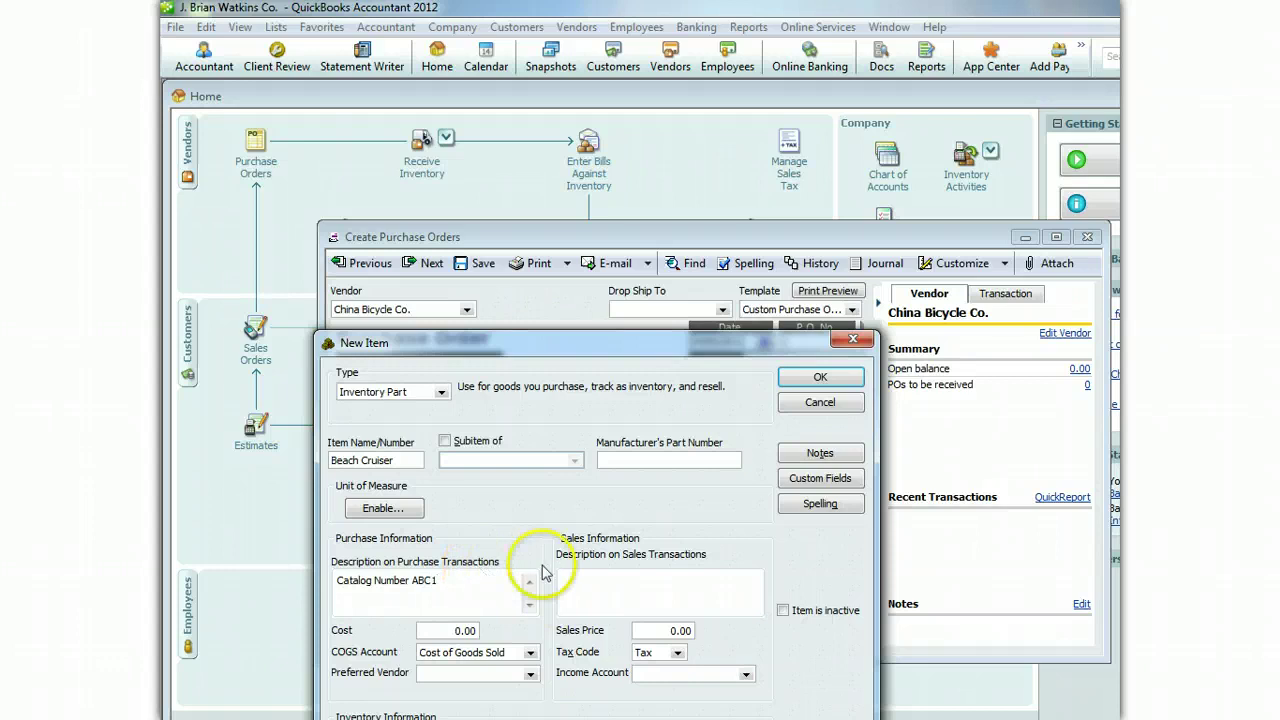
click(448, 631)
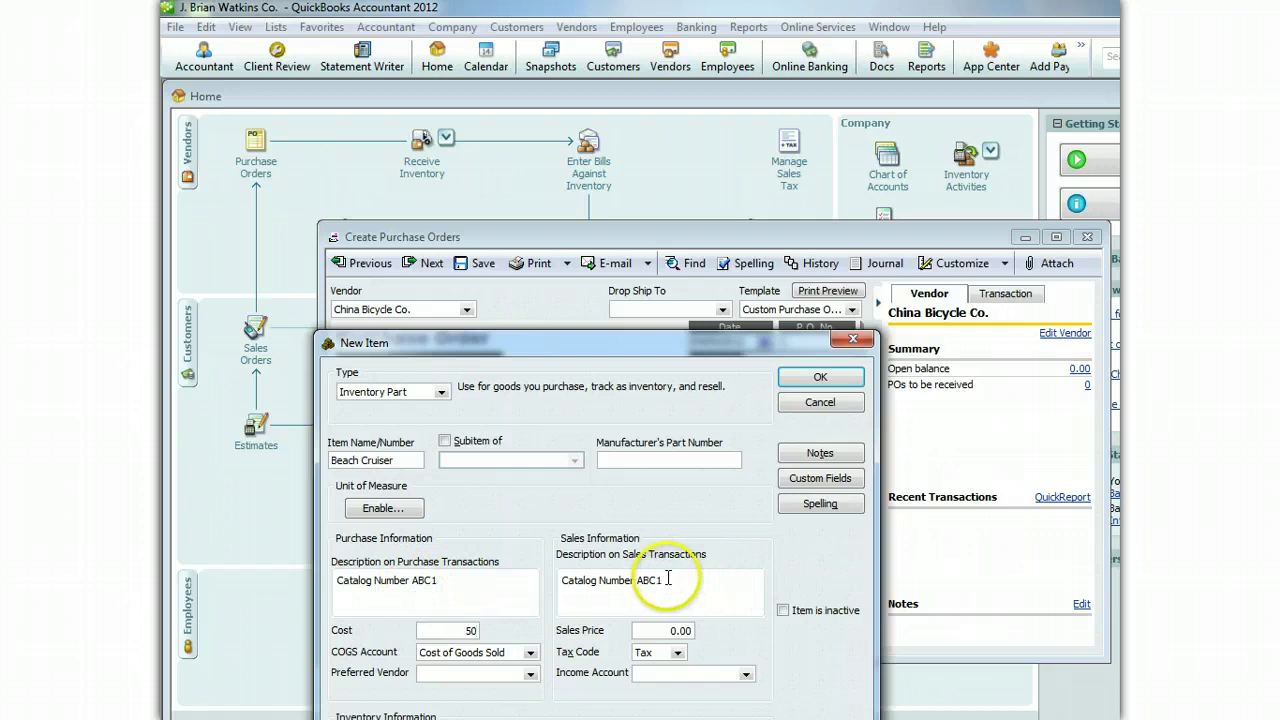
drag(712, 588, 443, 562)
text(B)
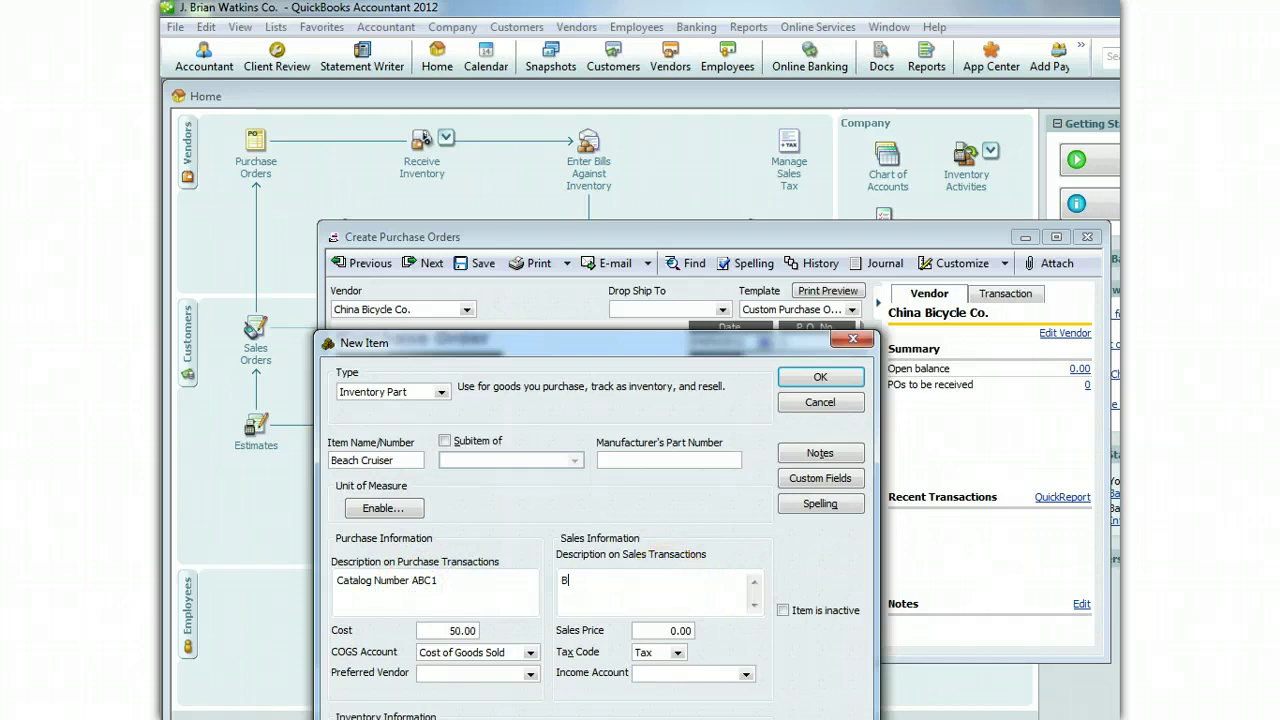
text(each Cruisers)
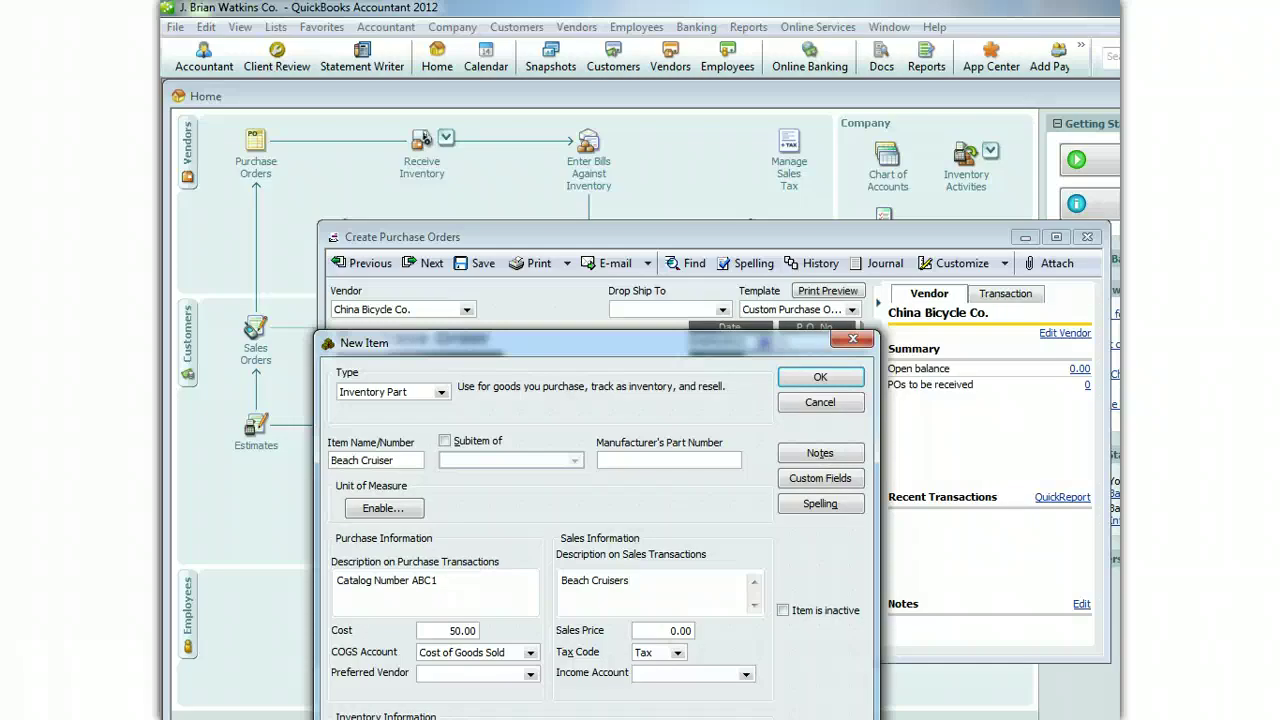
click(665, 631)
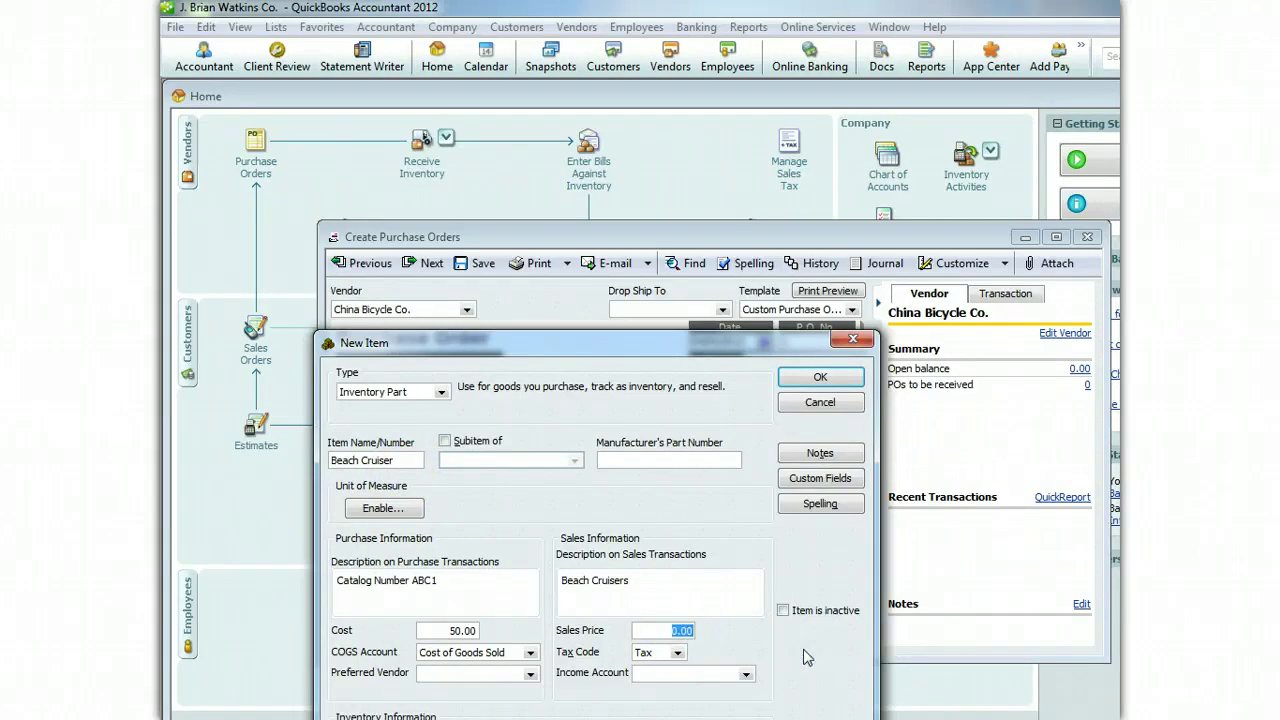
text(2)
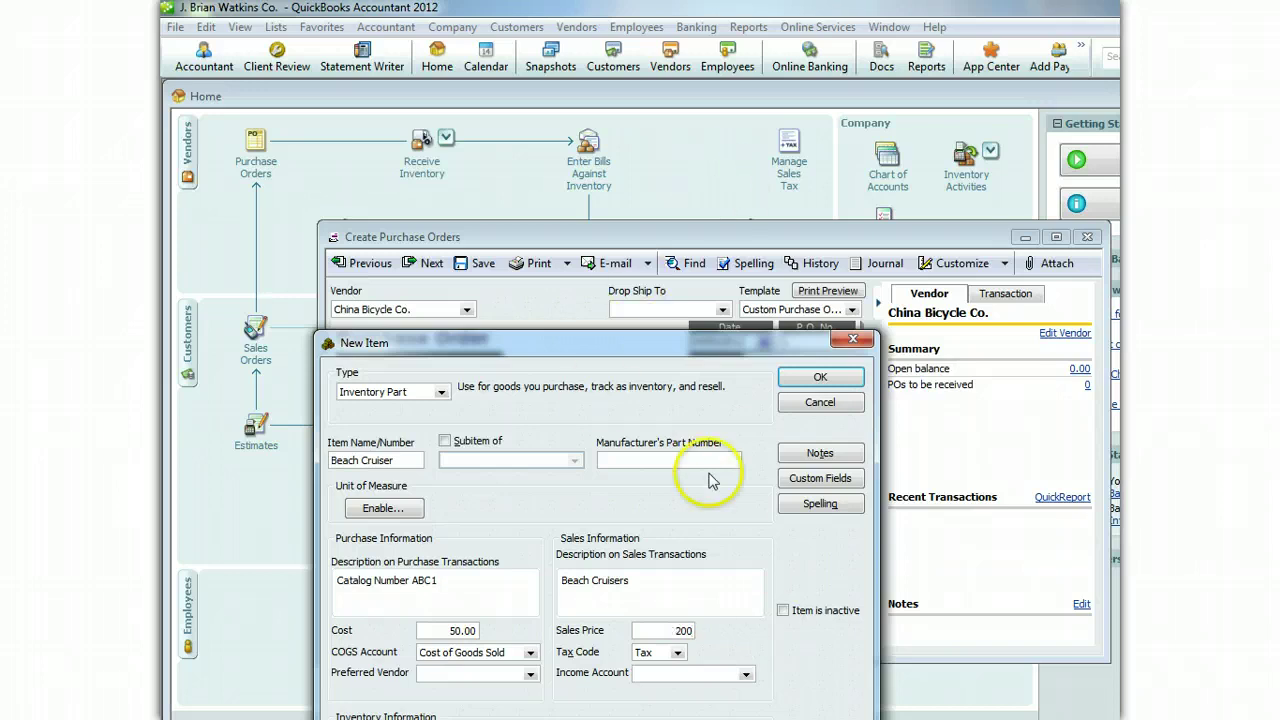
click(658, 460)
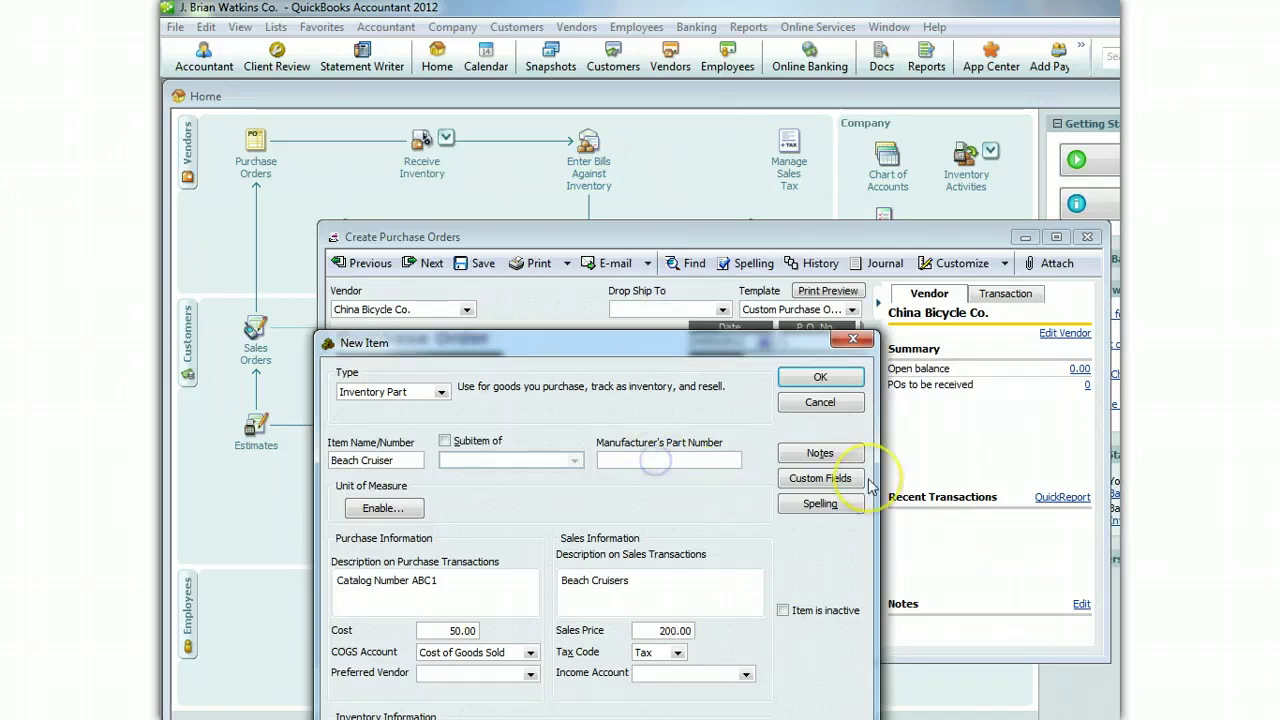
text(C)
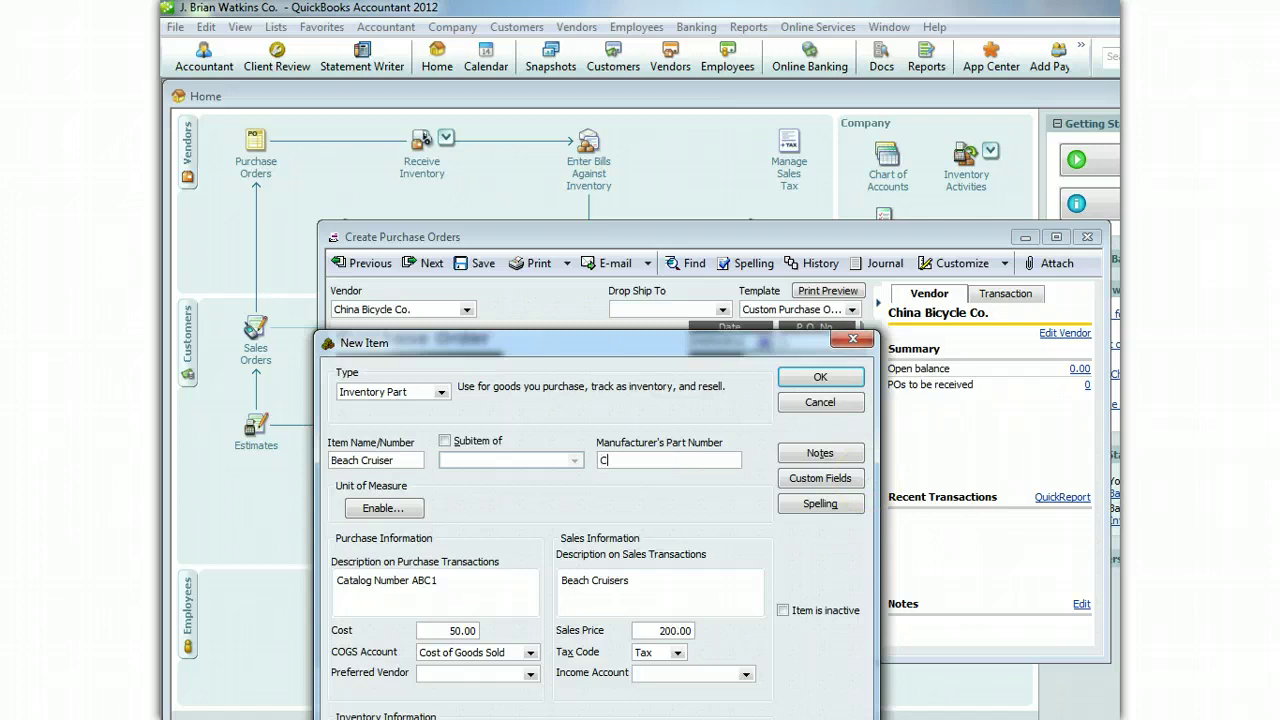
text(atalog Number ABC1)
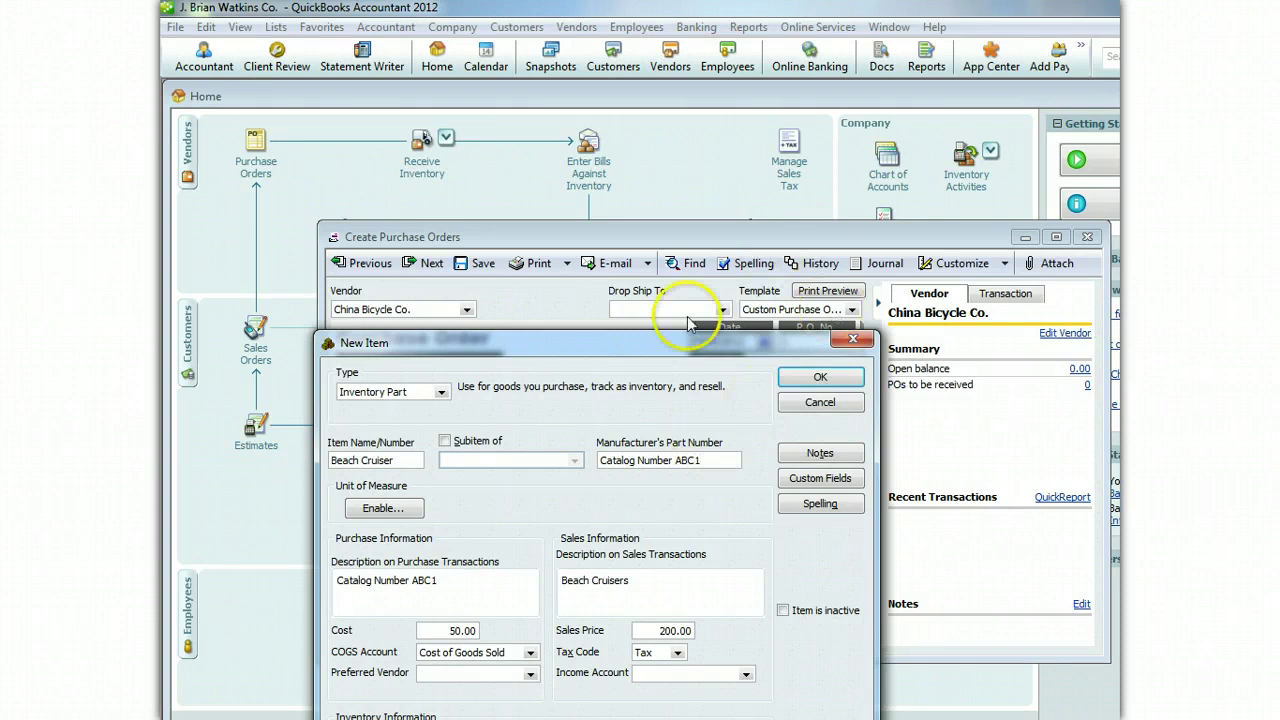
- Give Beach Cruiser the Merchandise Sales income account, save it, and order quantity 10
drag(697, 343, 703, 262)
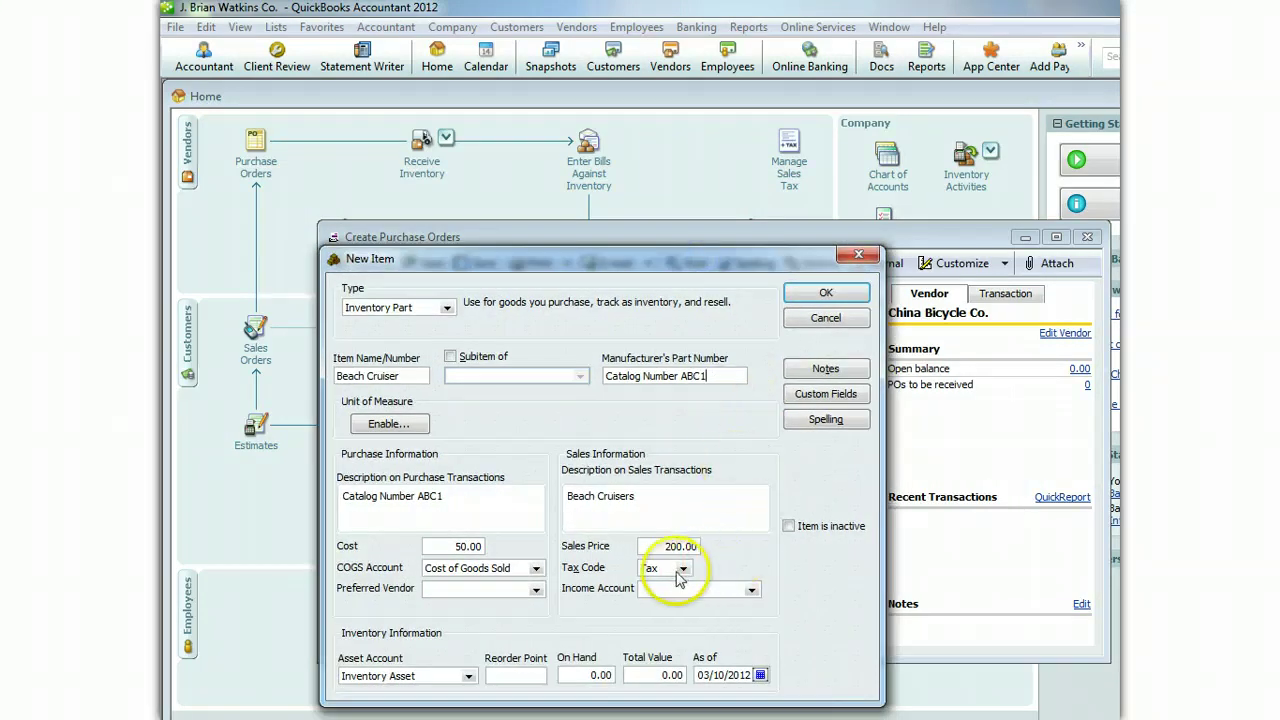
click(751, 590)
click(757, 607)
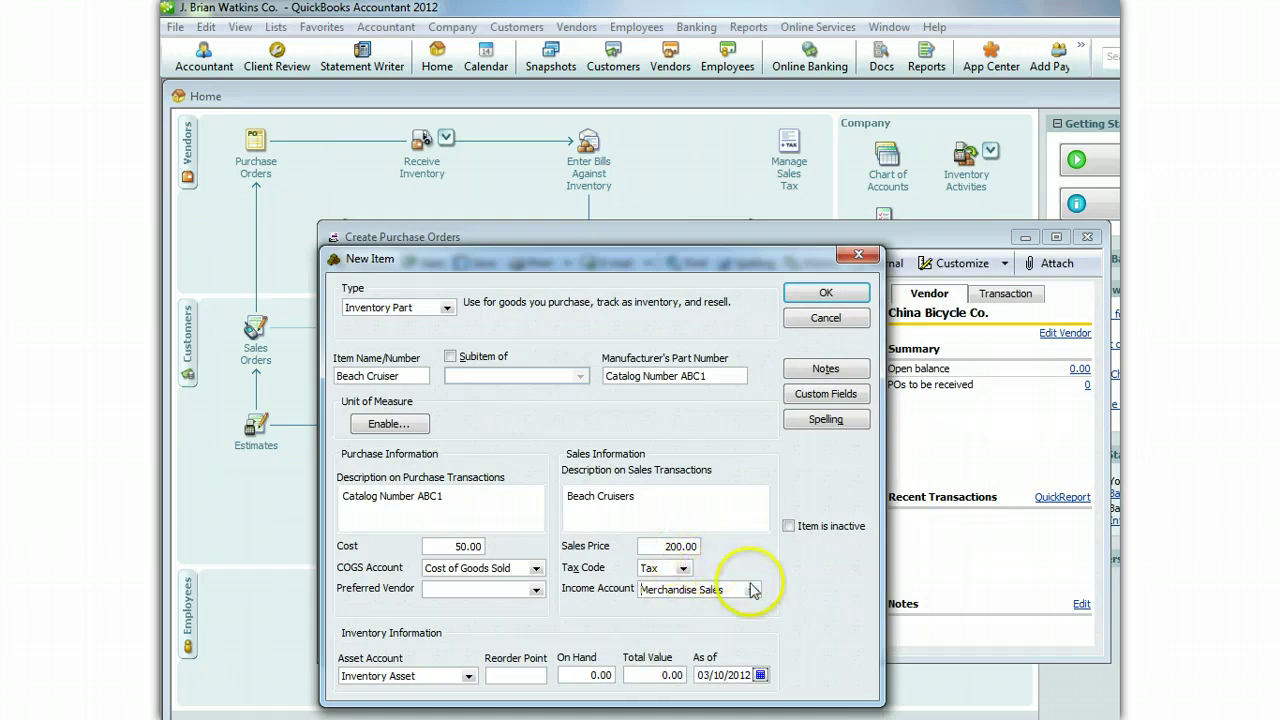
click(521, 675)
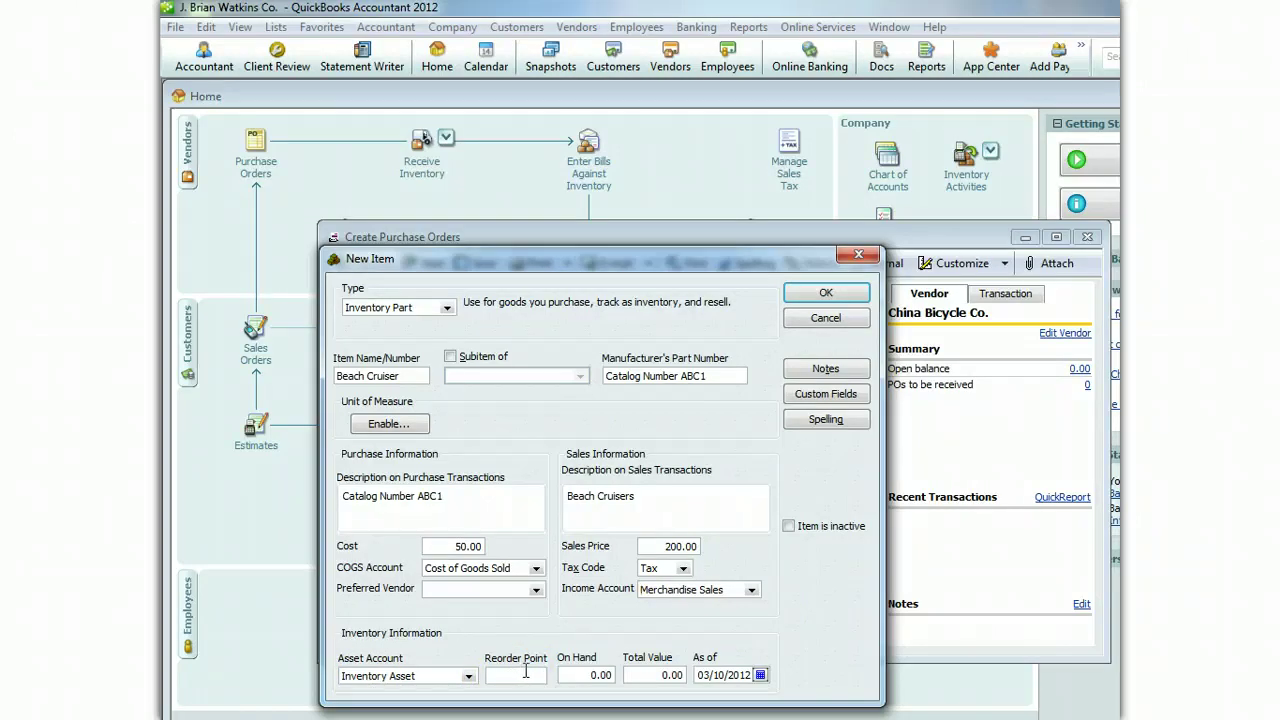
click(525, 673)
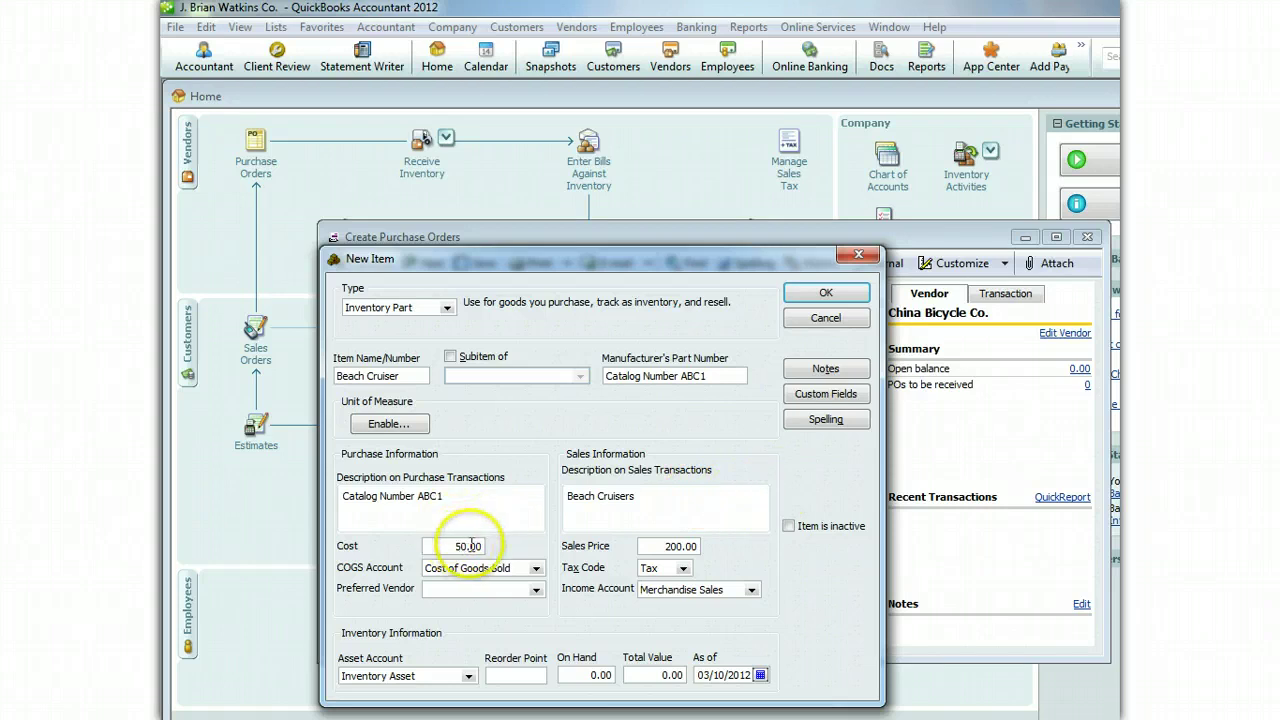
click(826, 292)
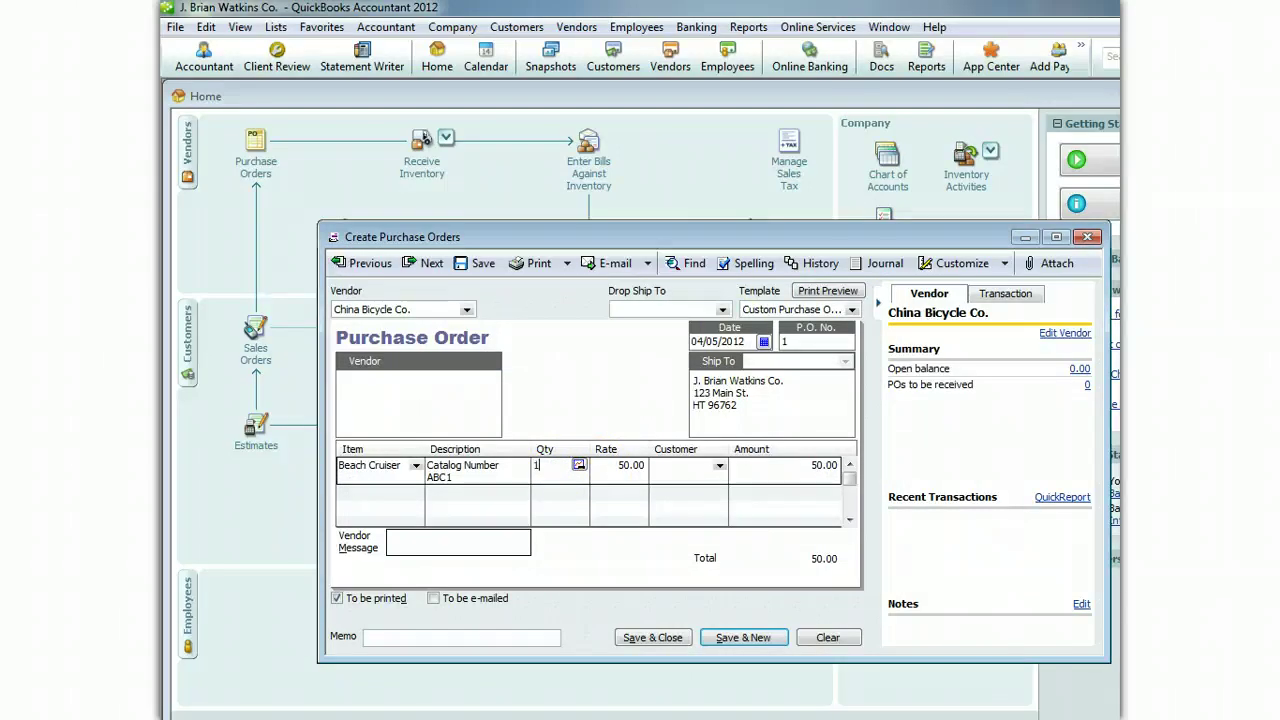
- Add memo 'Initial Purchase of Inventory--10 bikes' and save the 500.00 purchase order
key(Tab)
click(720, 466)
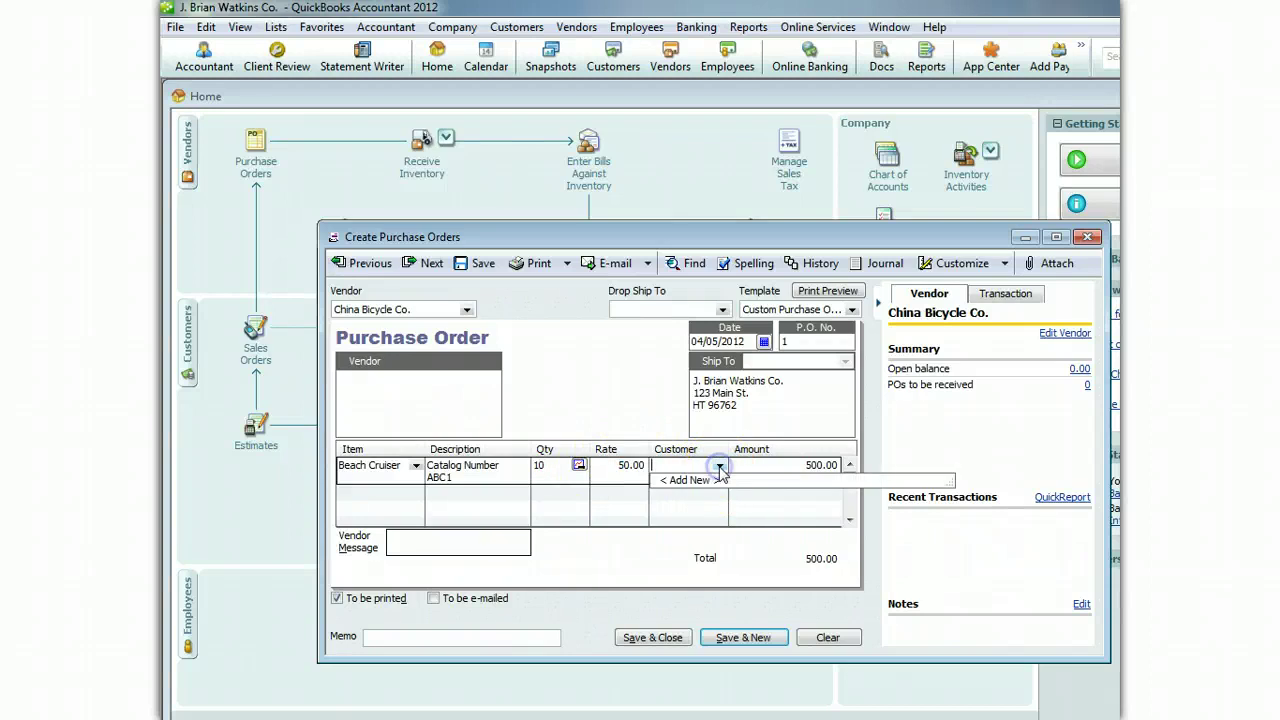
click(721, 466)
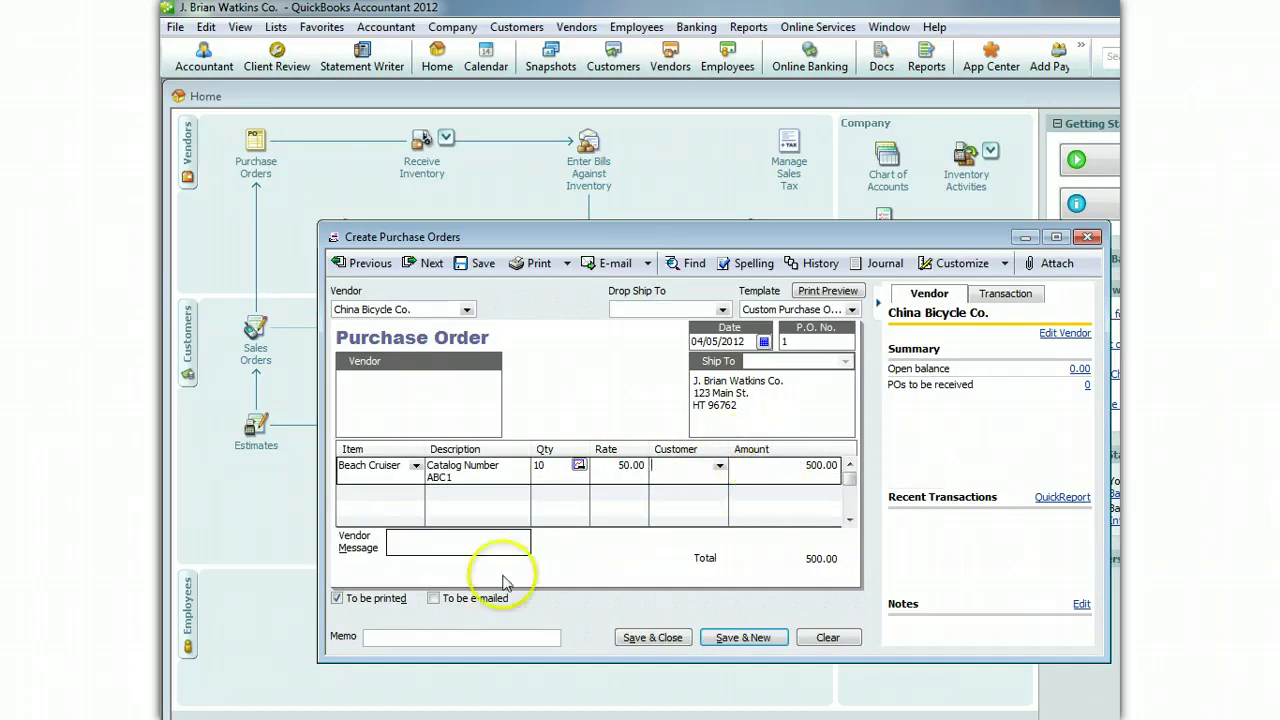
click(426, 542)
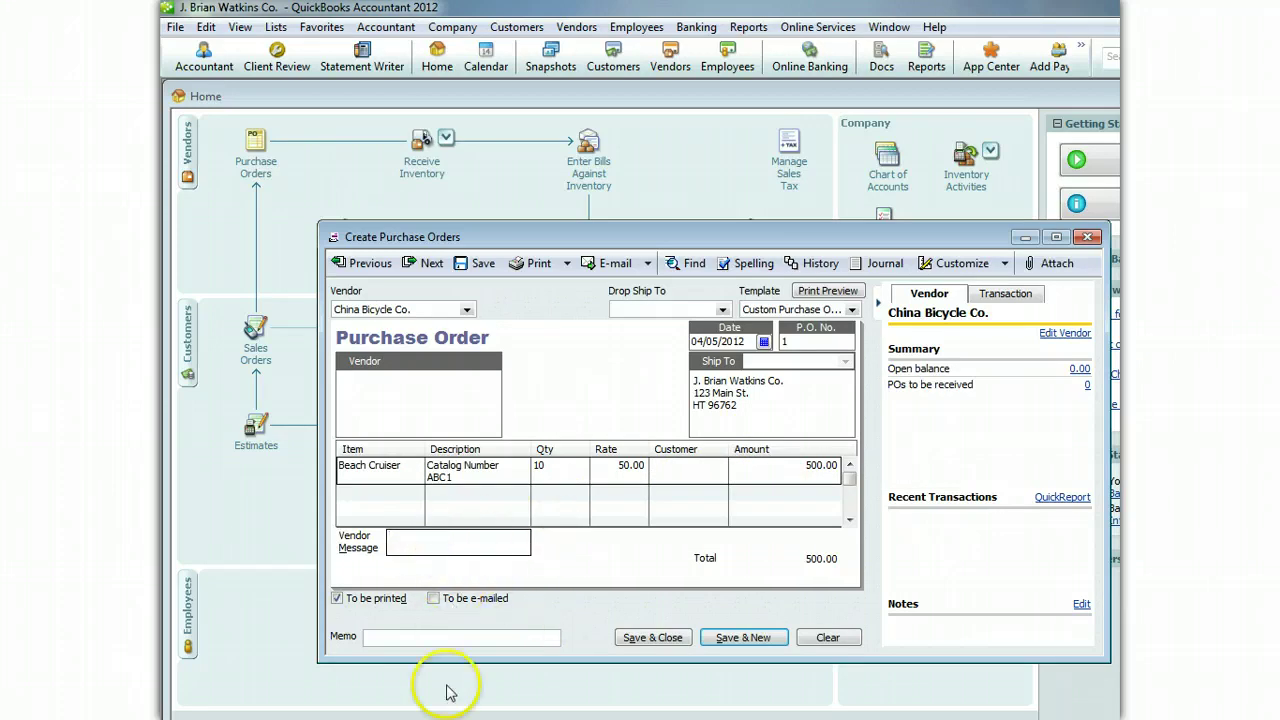
click(405, 635)
text(Initial Pur)
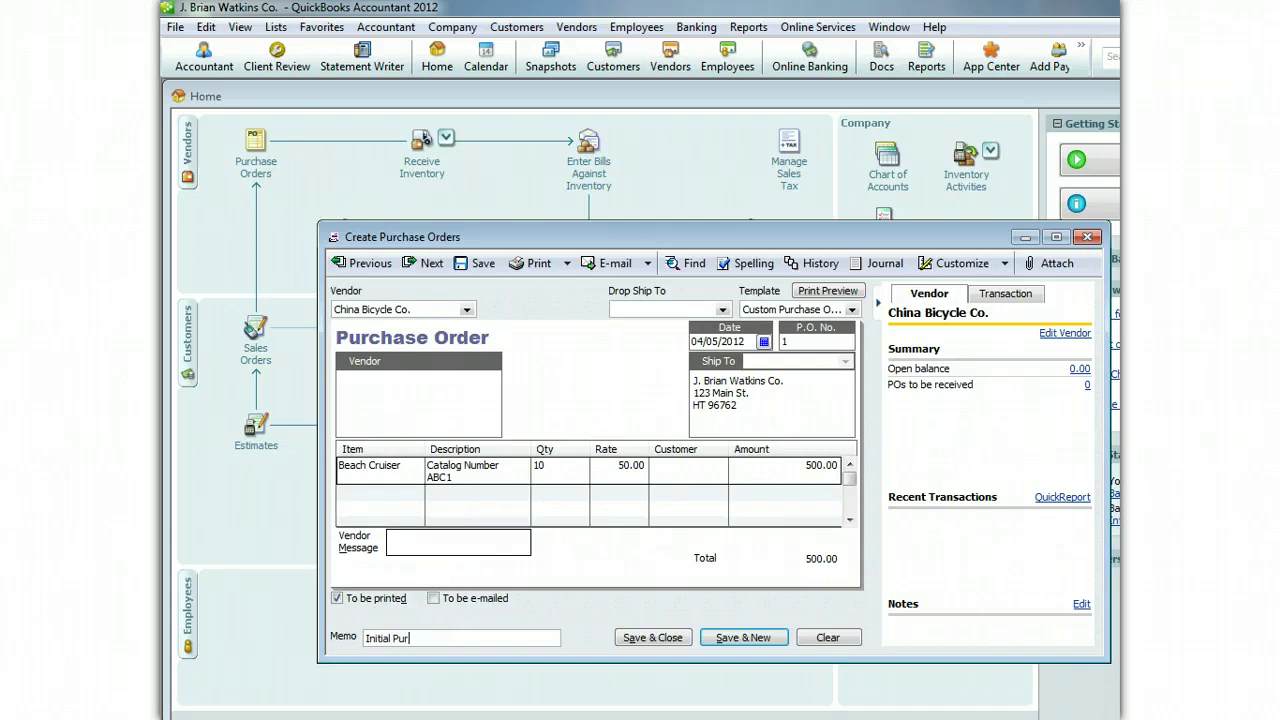
text(chase of Inventory--10 bikes)
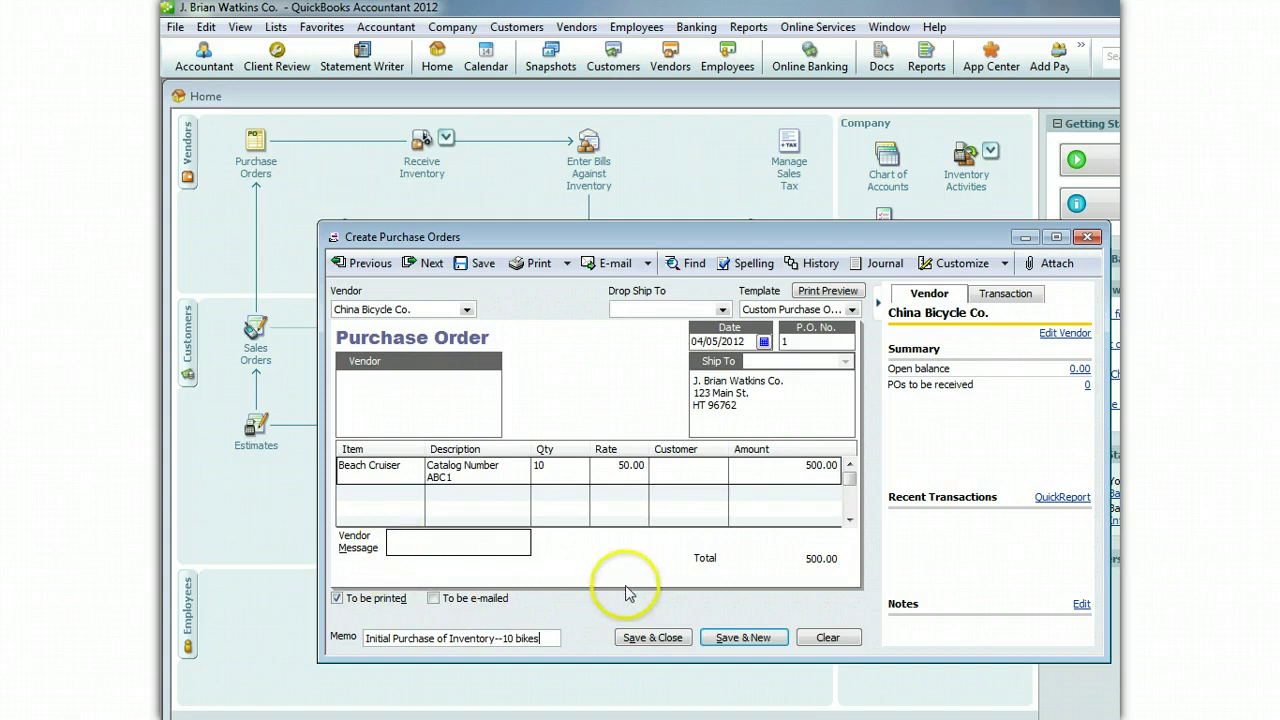
click(670, 638)
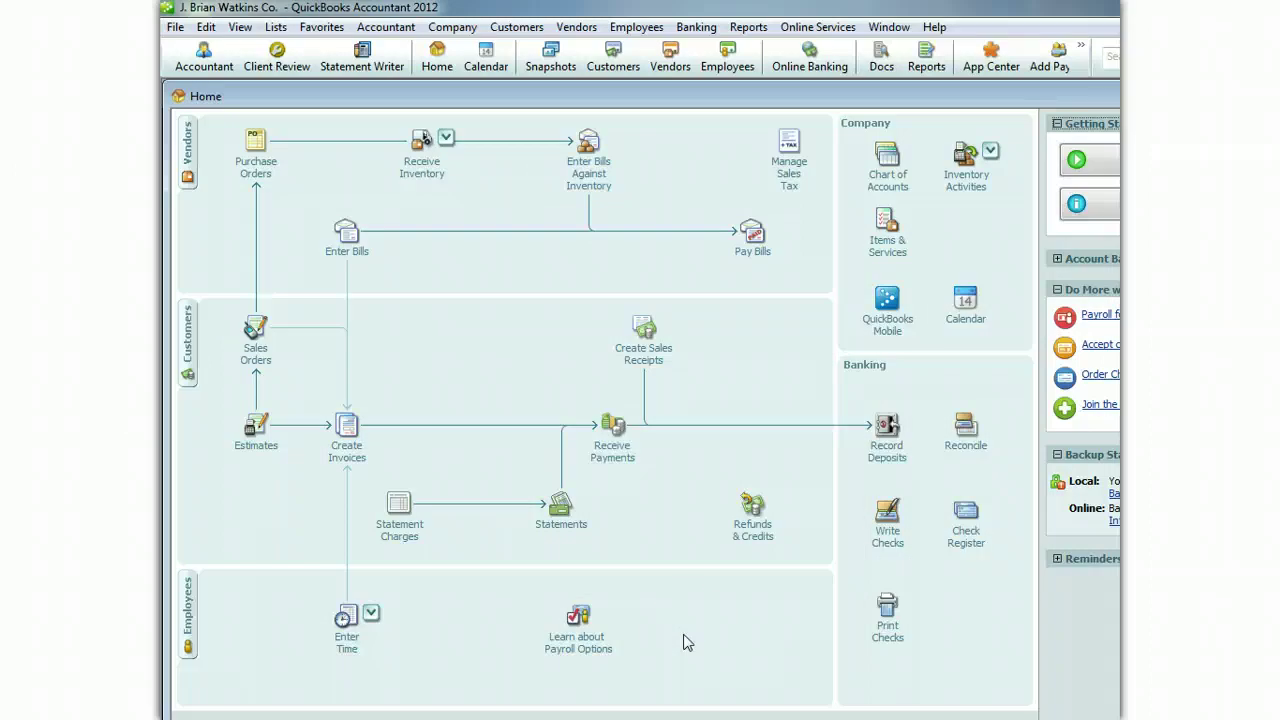
click(748, 28)
mouse_move(840, 168)
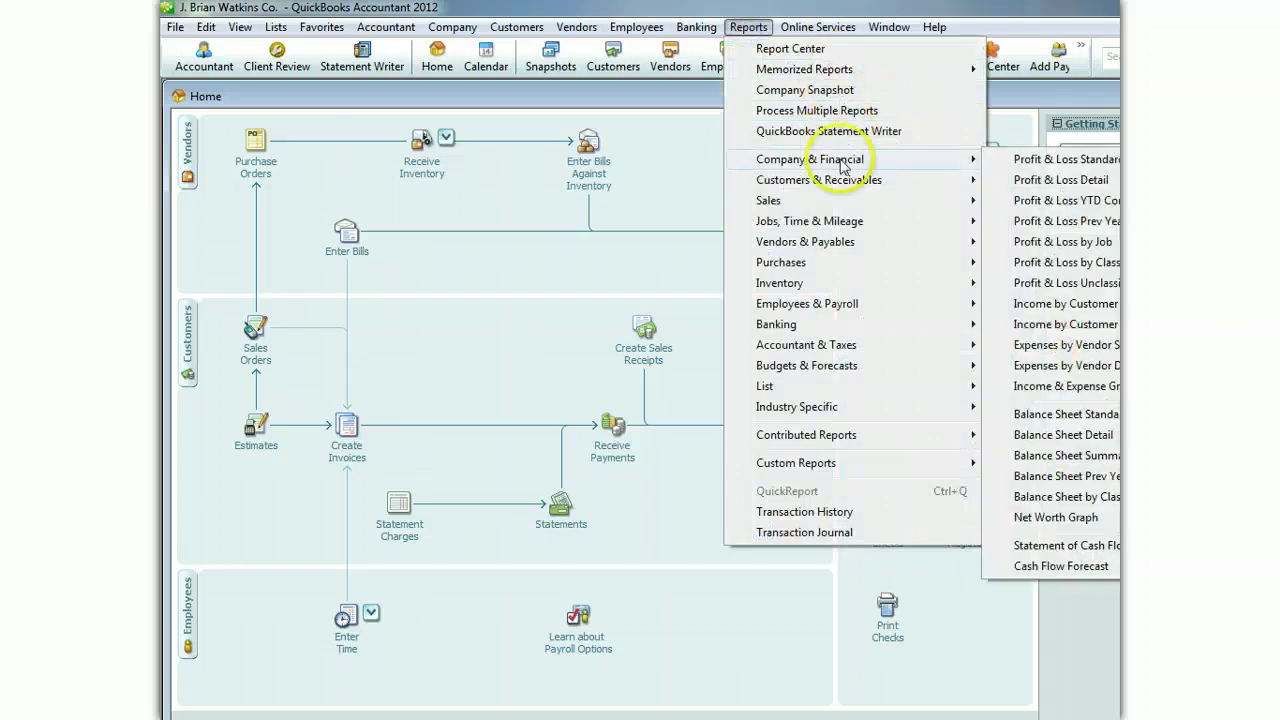
click(1050, 414)
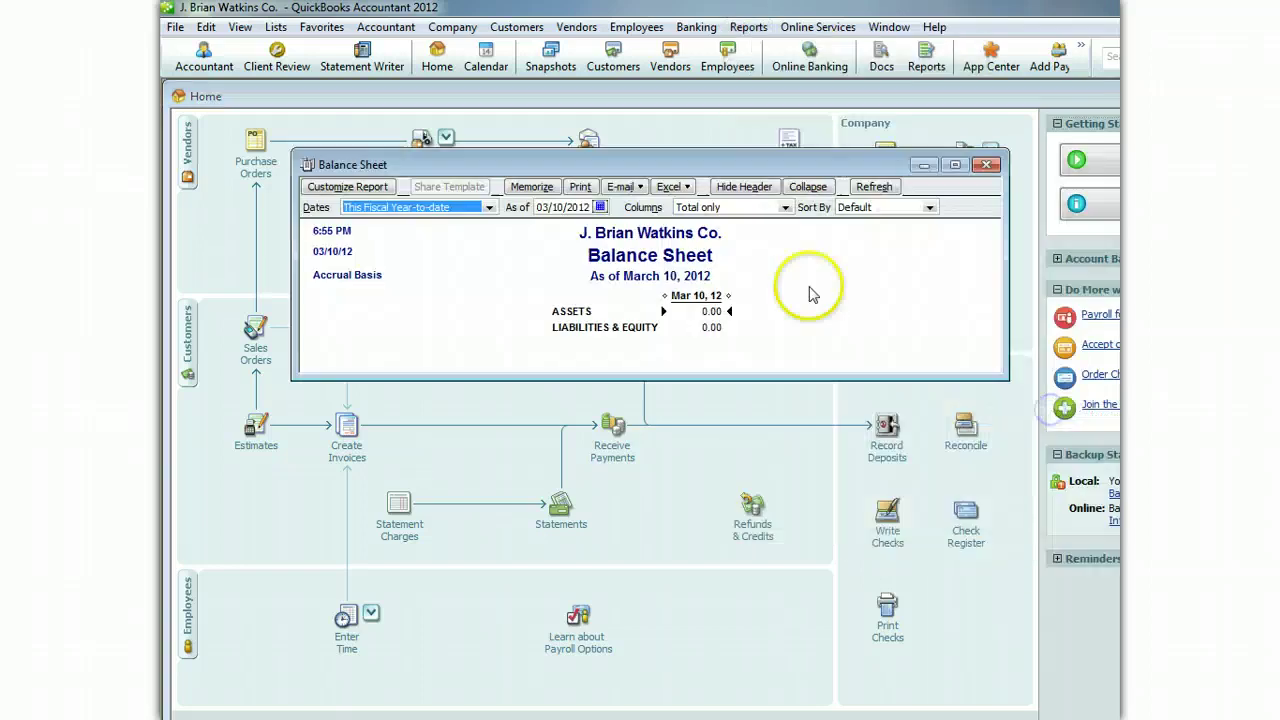
click(600, 207)
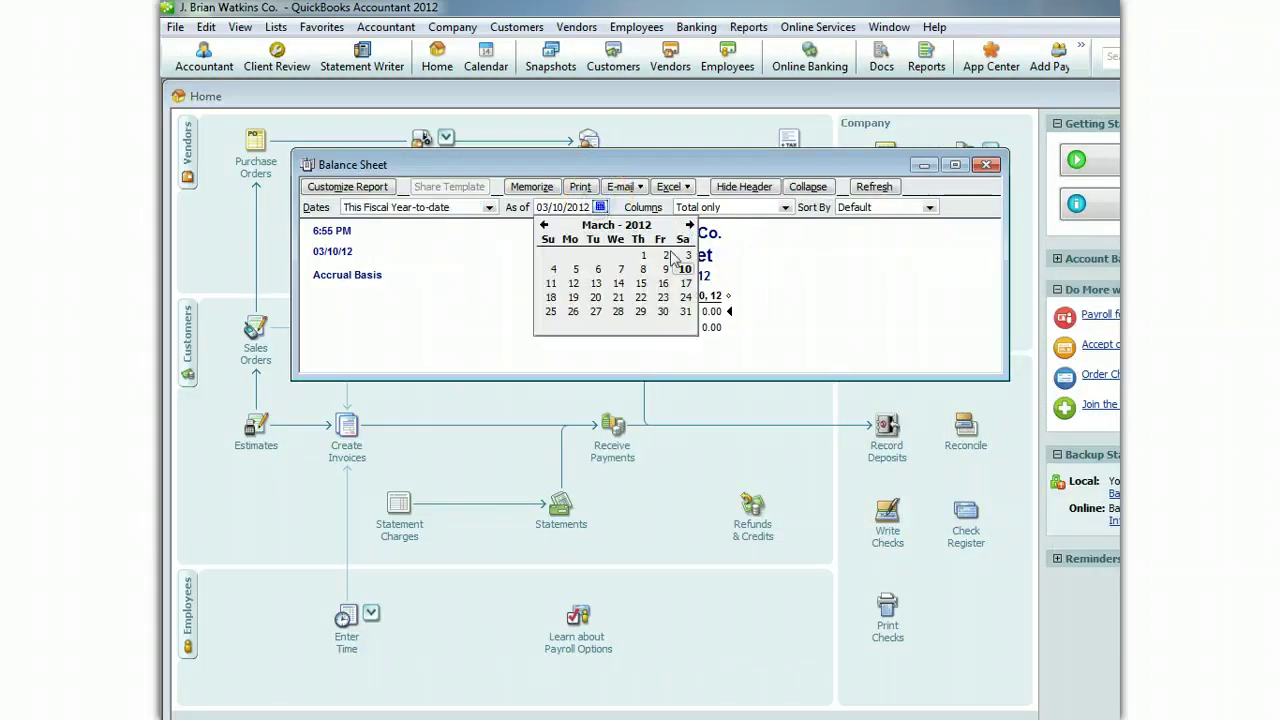
click(689, 225)
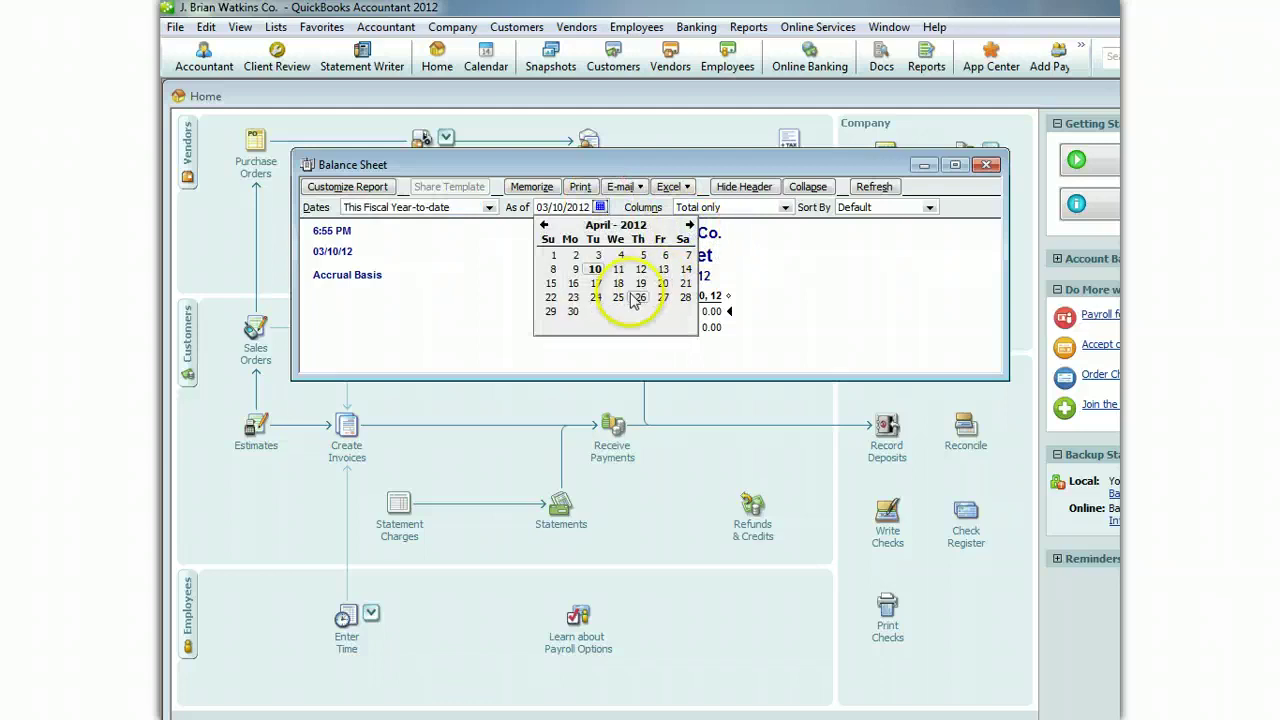
click(636, 298)
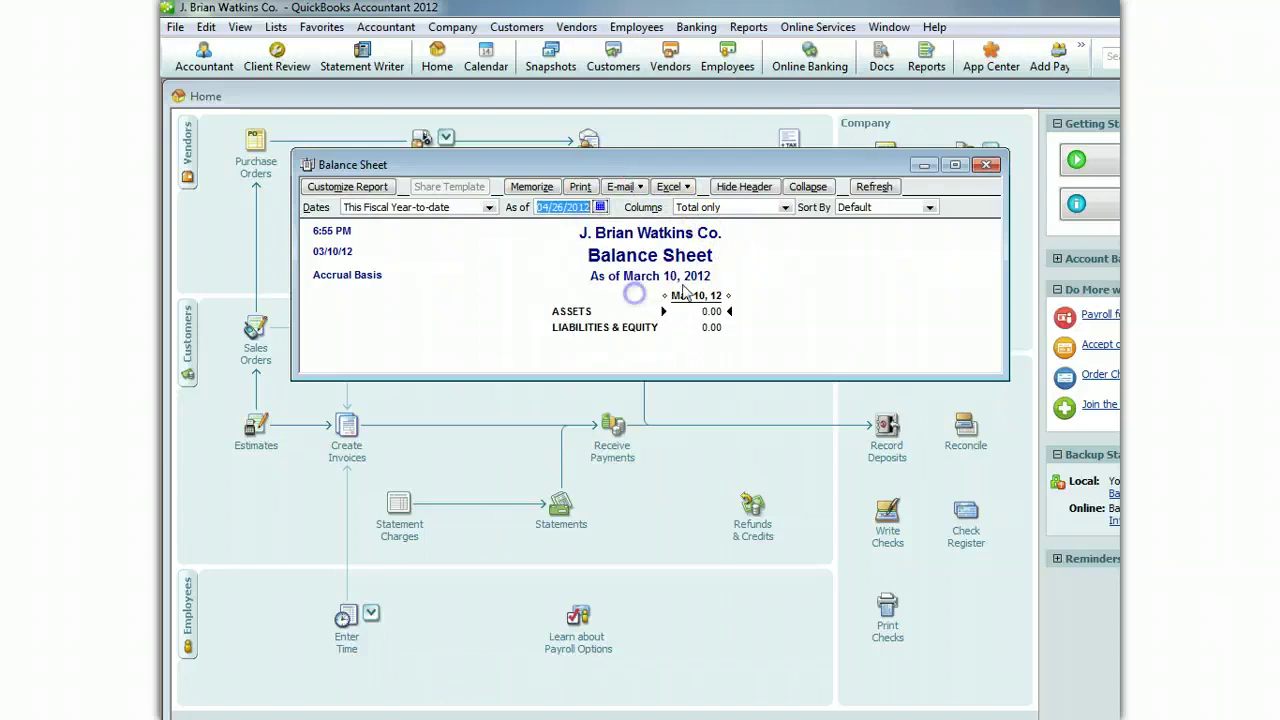
click(878, 190)
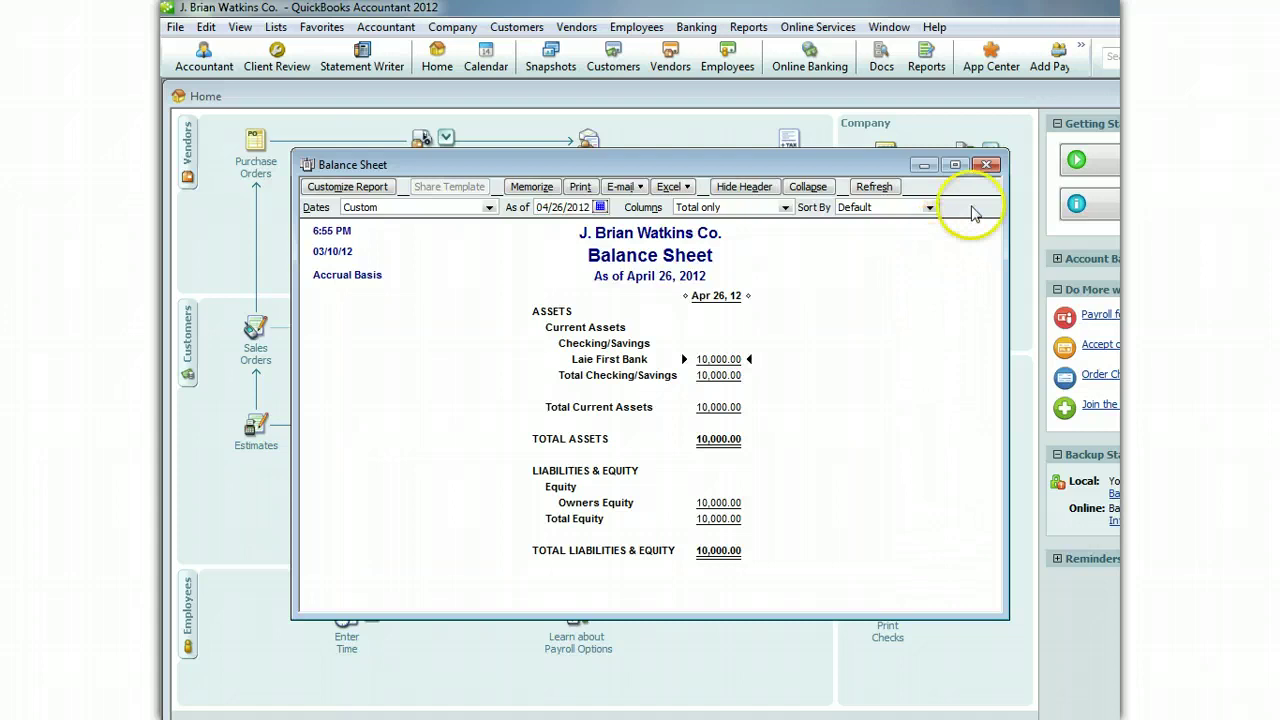
click(985, 168)
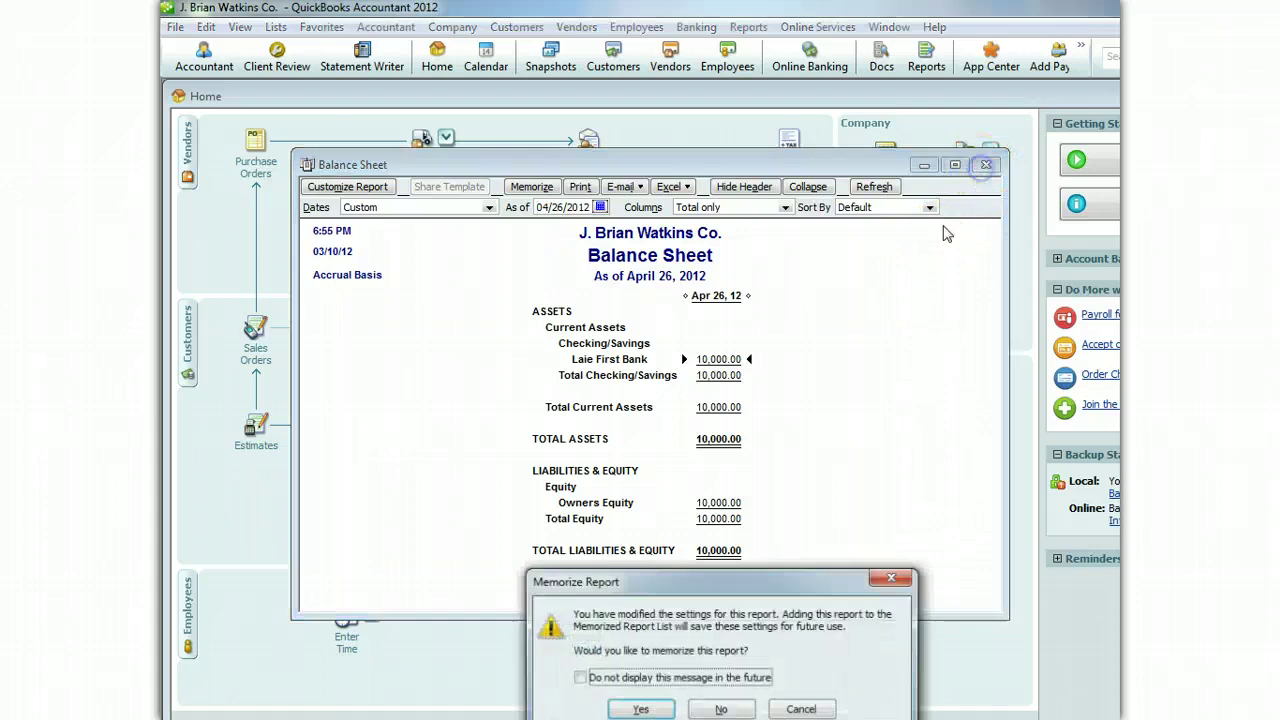
click(731, 706)
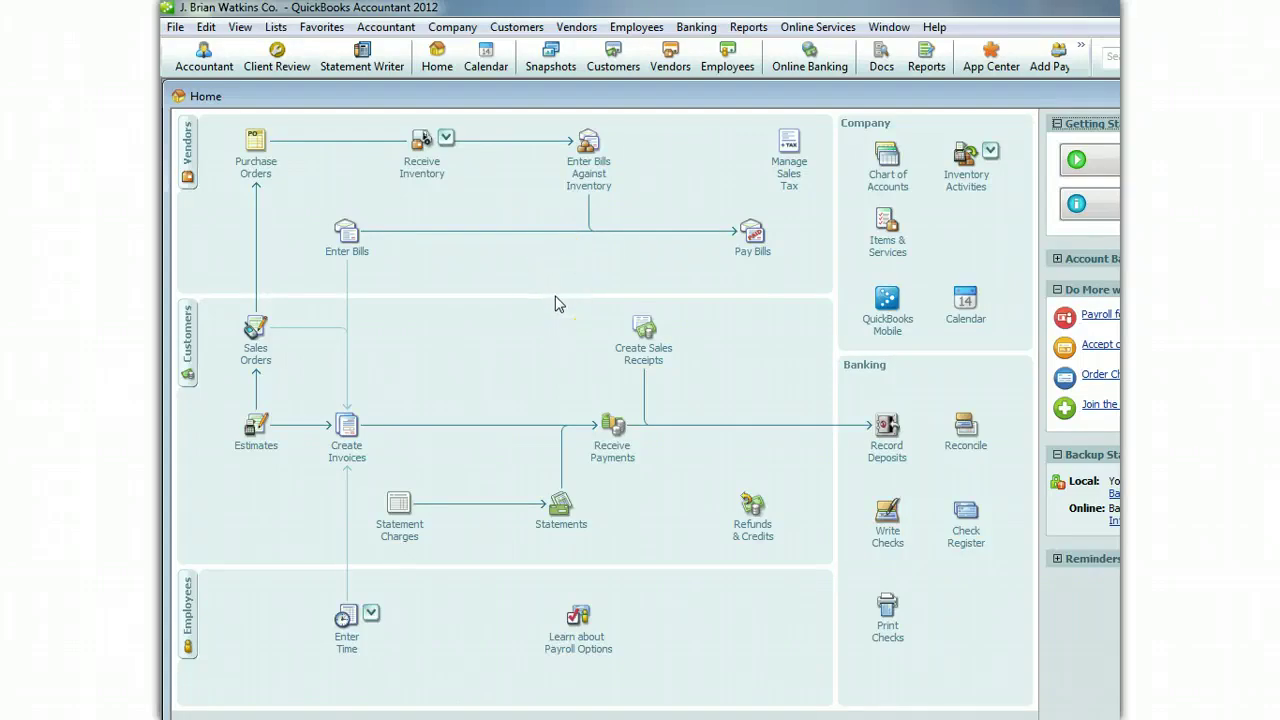
- Open Make Deposits for Laie First Bank via Record Deposits on the Home page
click(698, 28)
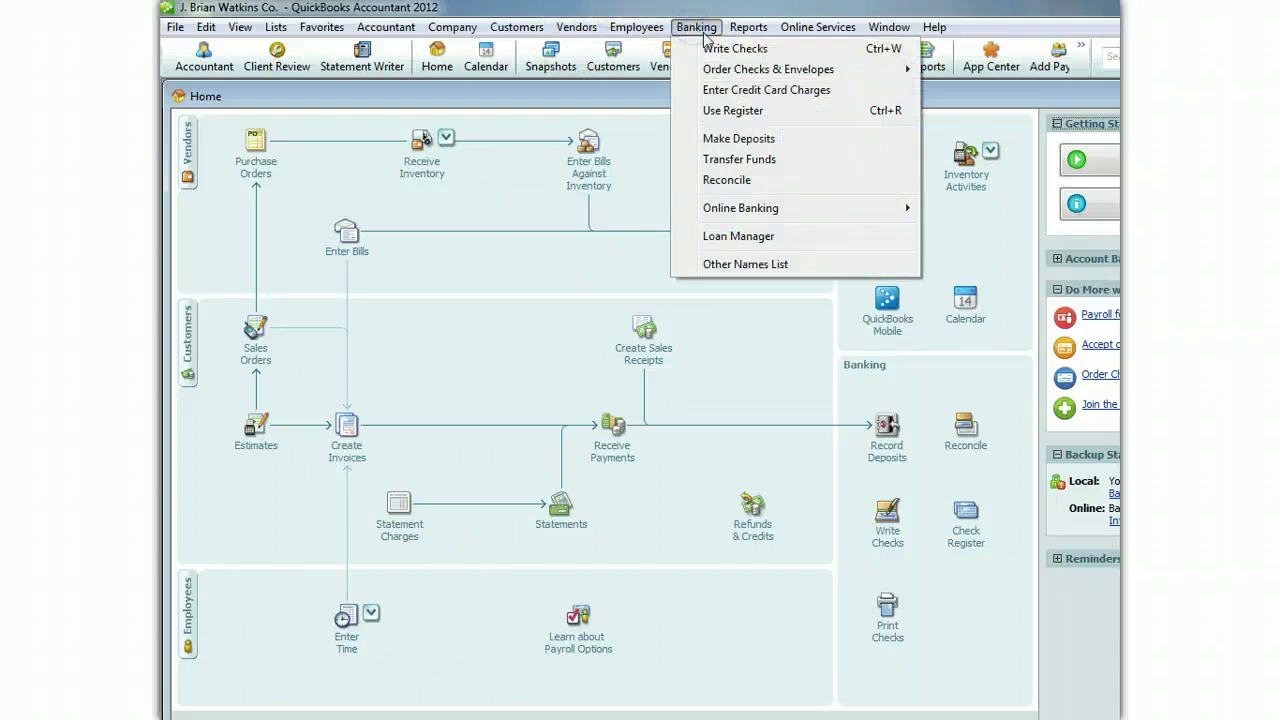
click(275, 27)
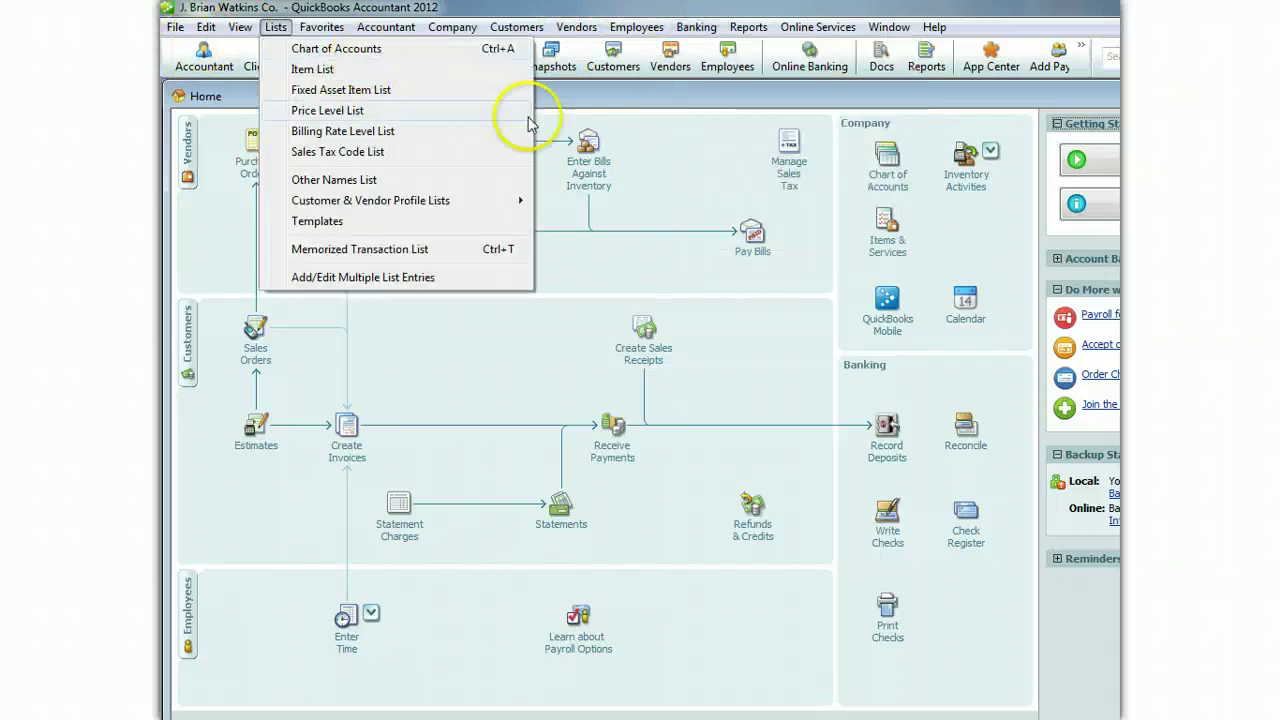
click(559, 377)
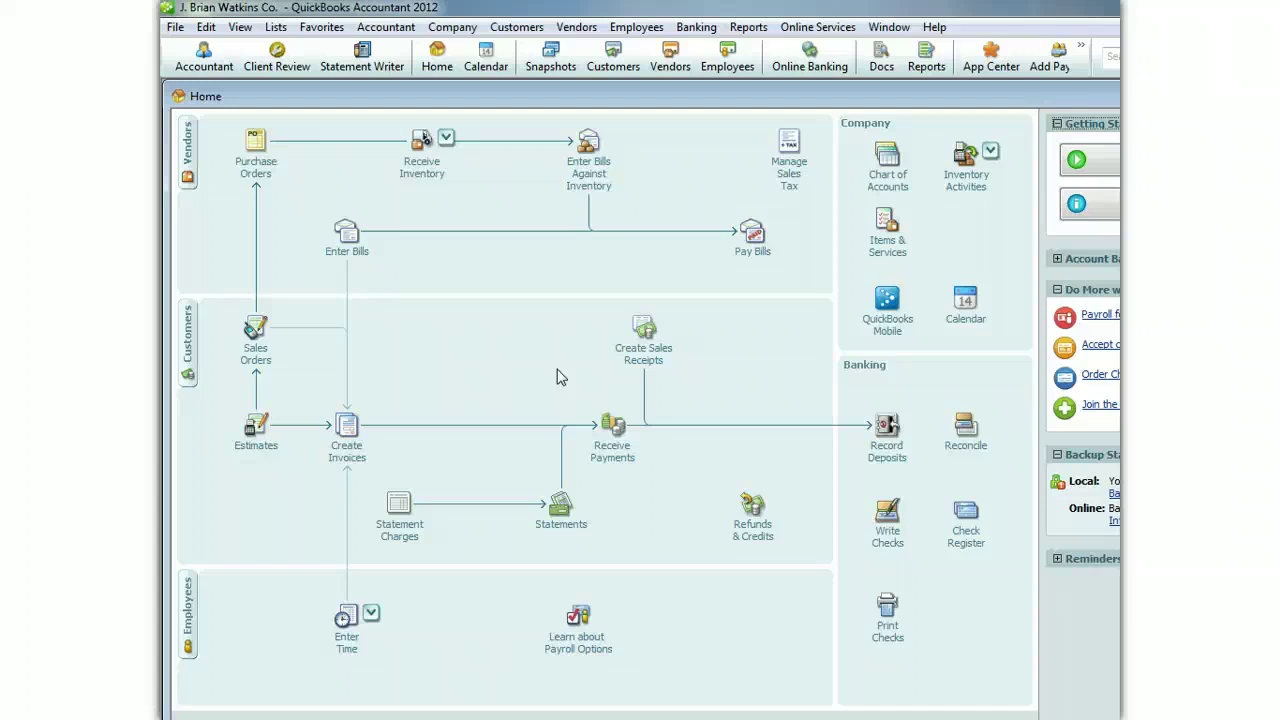
click(887, 435)
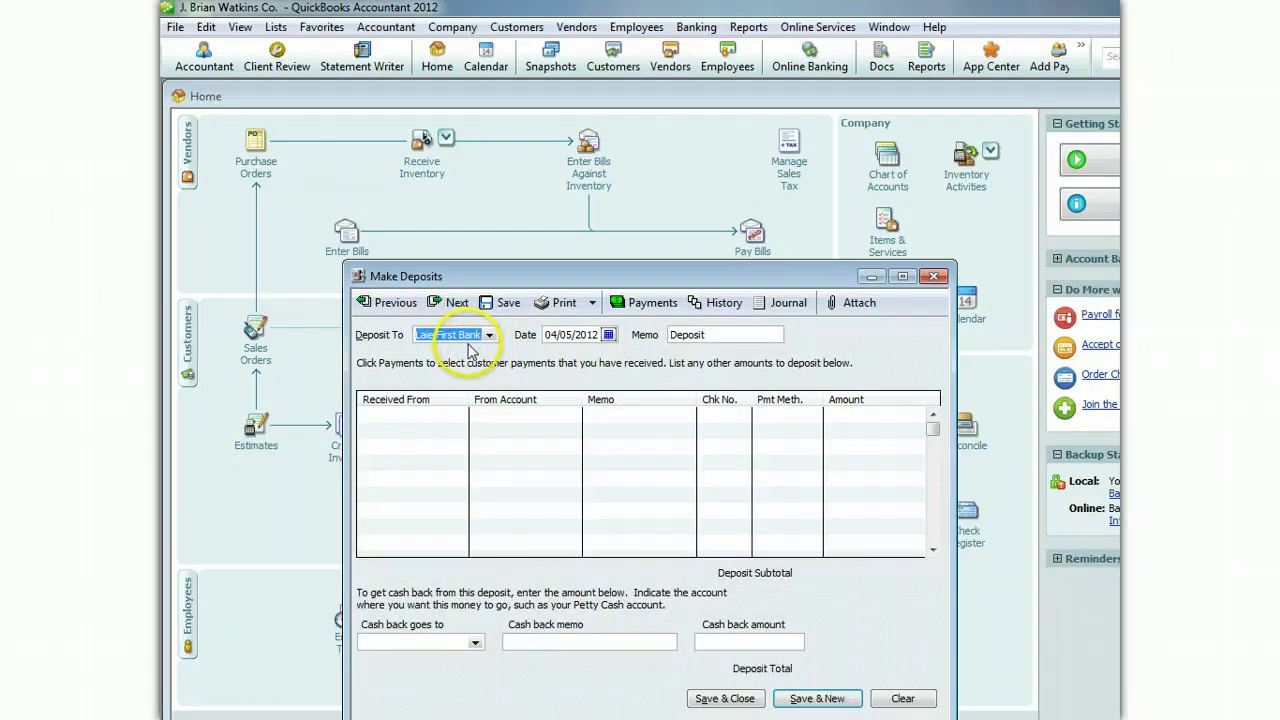
- Date the deposit April 11, 2012 and add a new Received From name of type Other
click(608, 335)
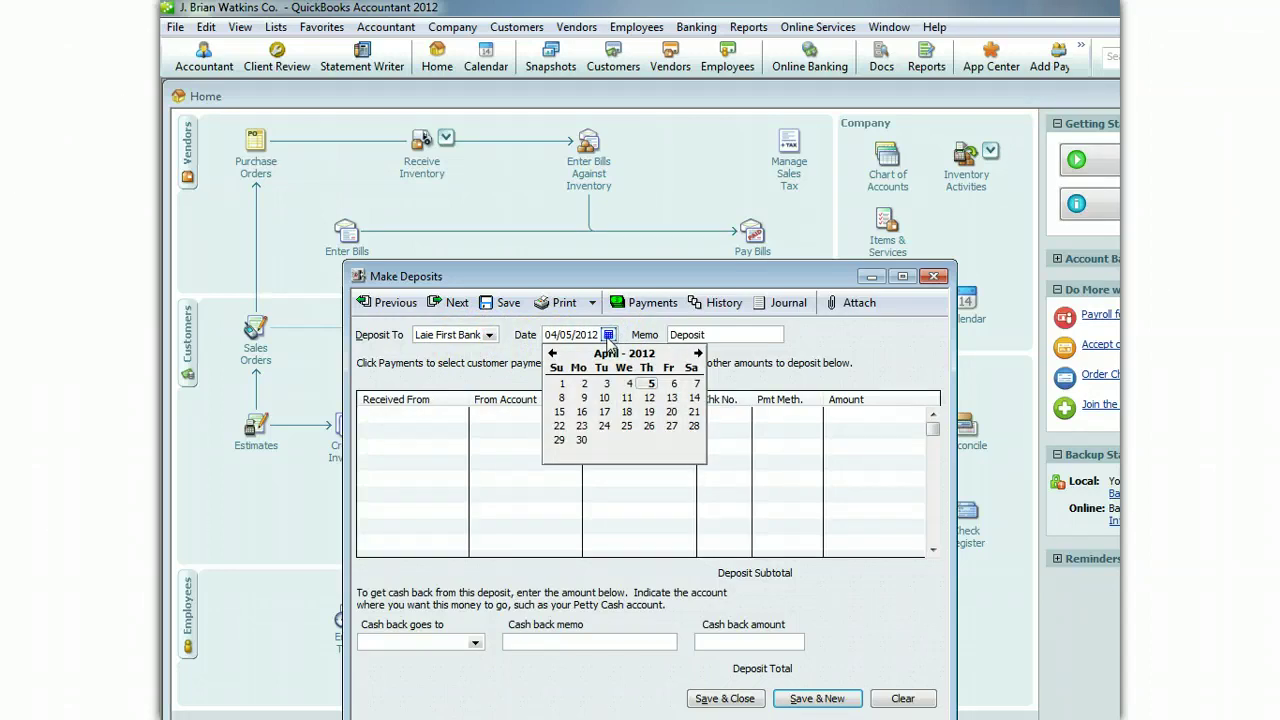
click(627, 398)
click(410, 414)
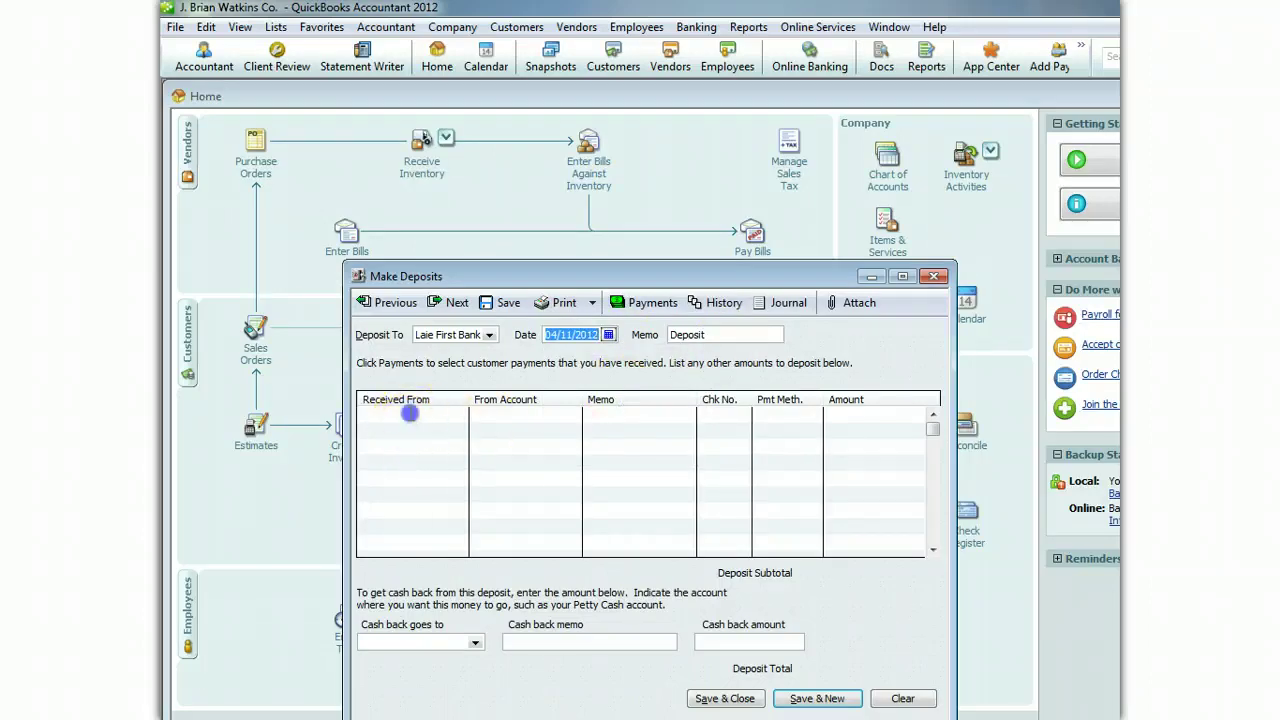
click(460, 415)
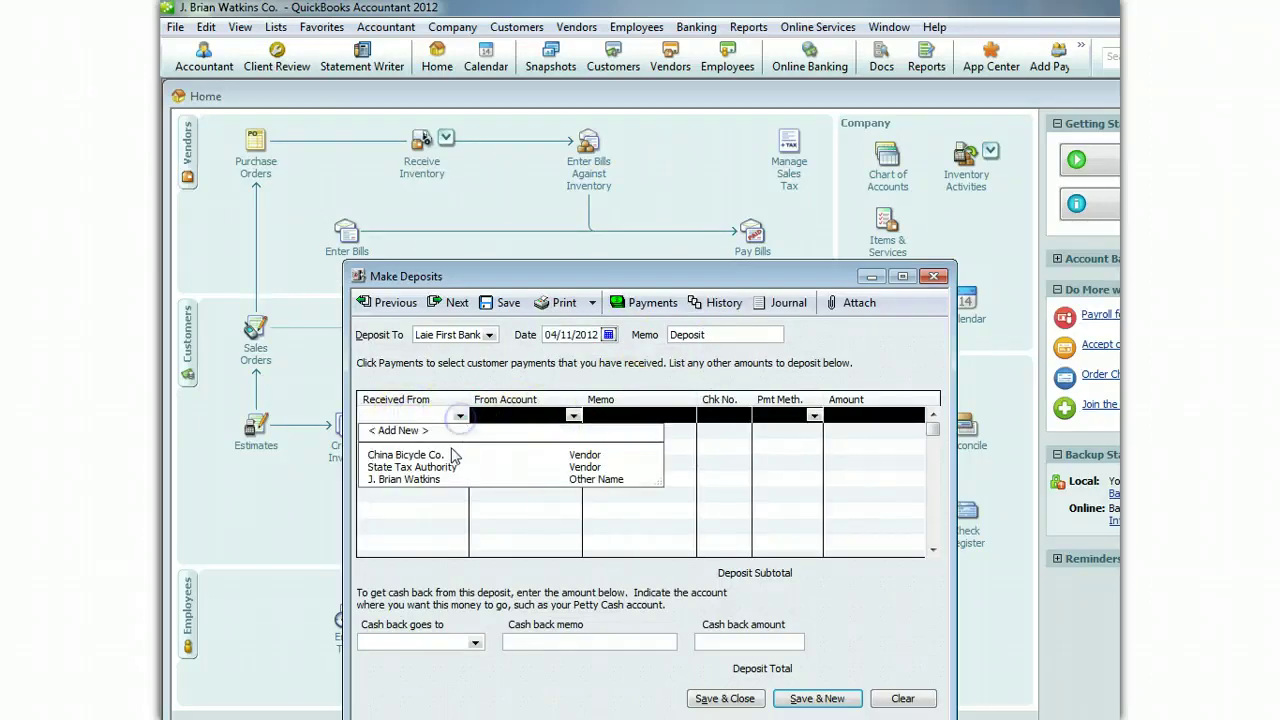
click(420, 432)
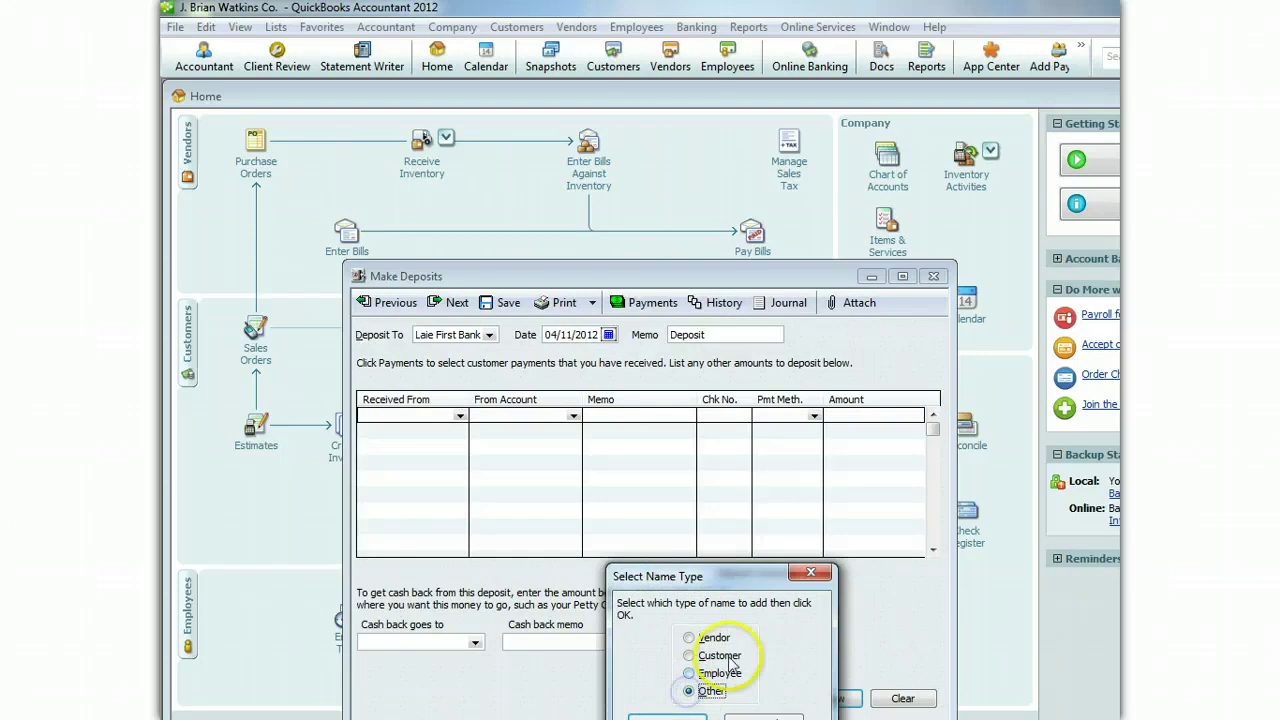
click(688, 692)
drag(690, 576, 712, 490)
- Save Kaneohe Business Bank as the deposit line's payer and begin adding a new From Account
click(676, 638)
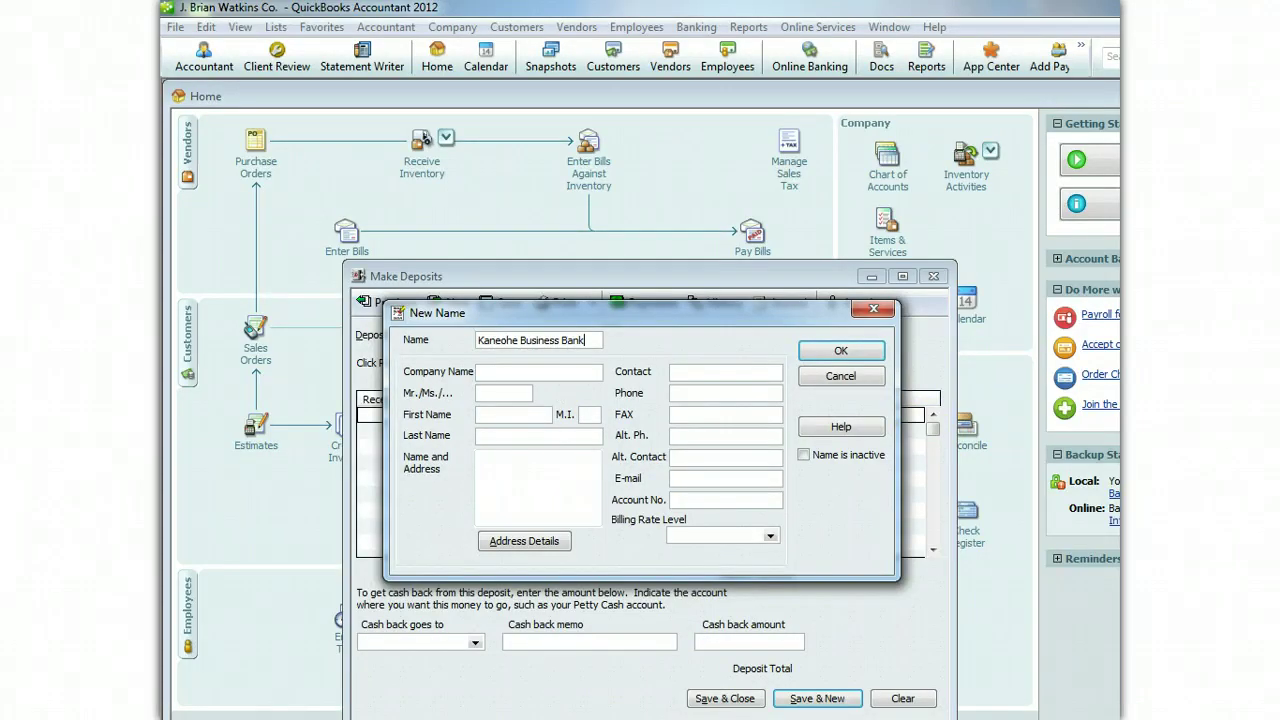
click(840, 350)
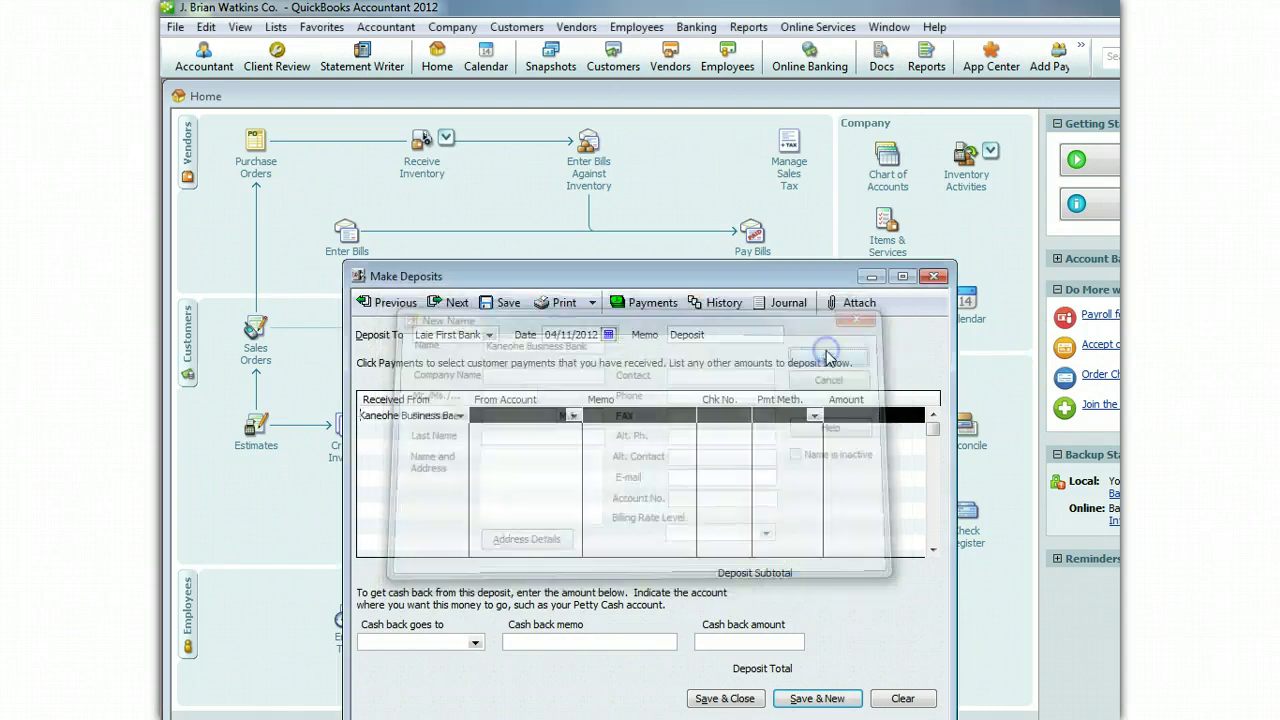
click(574, 415)
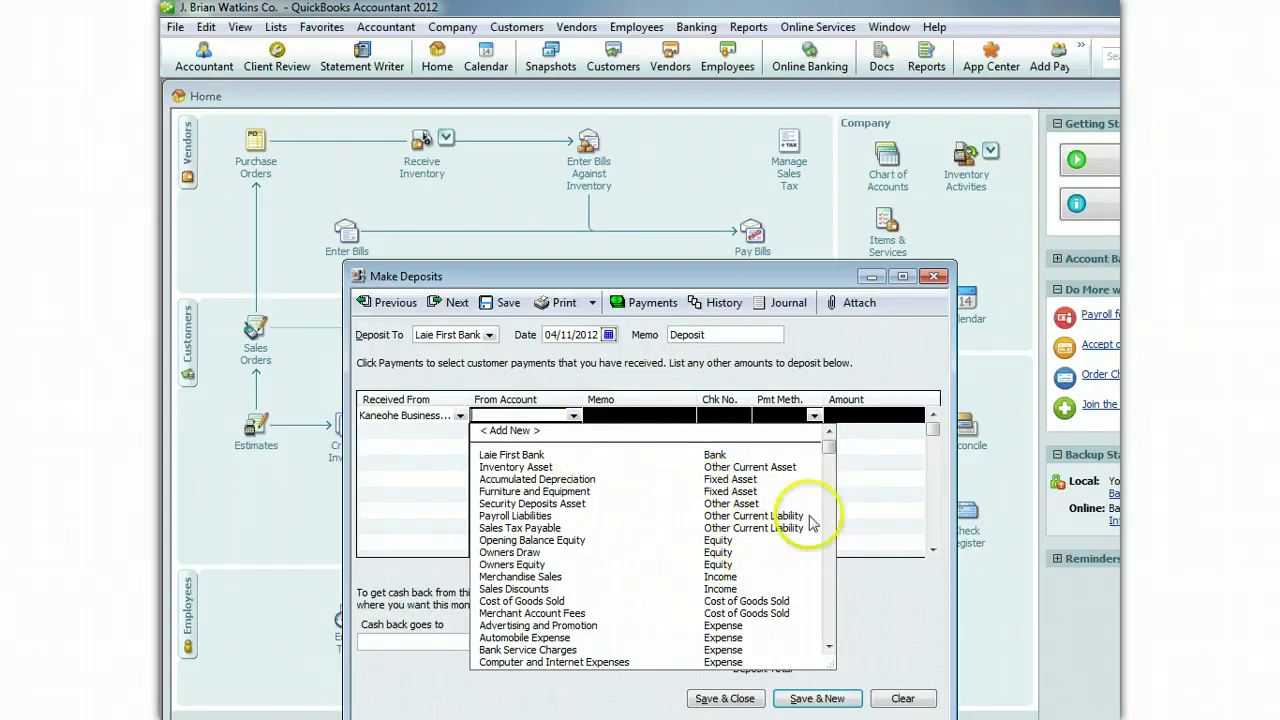
click(828, 645)
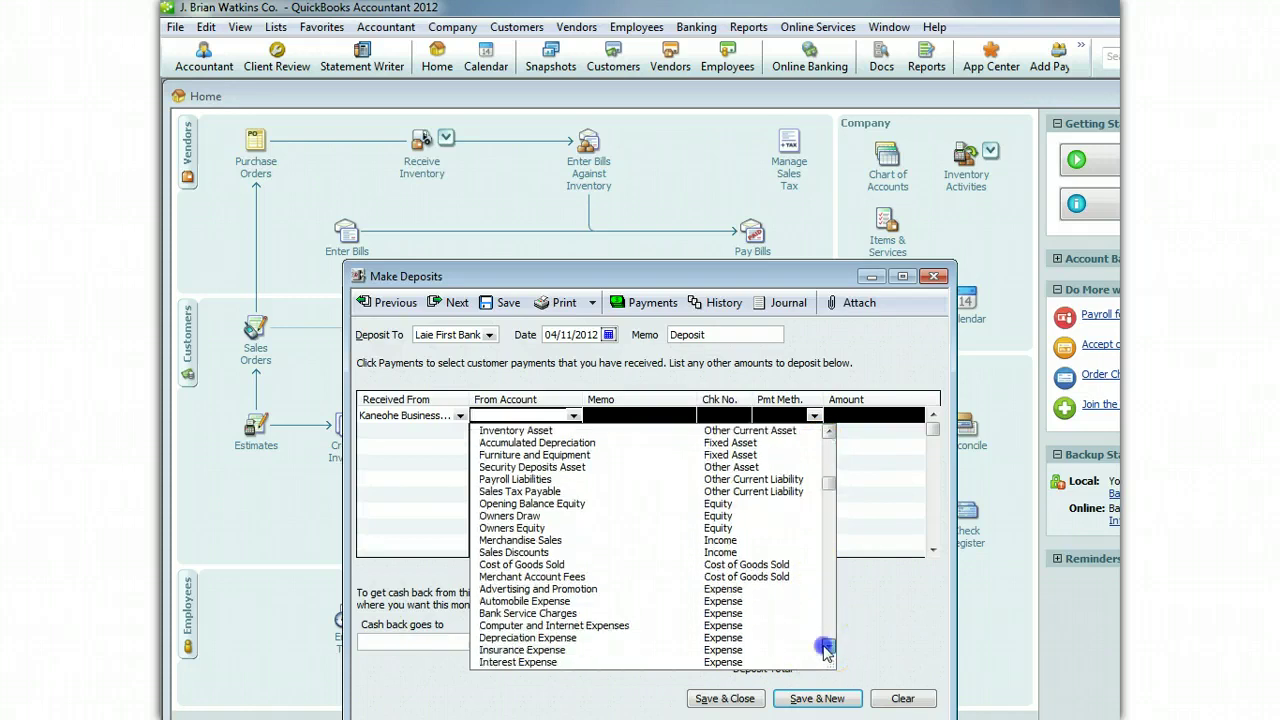
drag(828, 646, 833, 432)
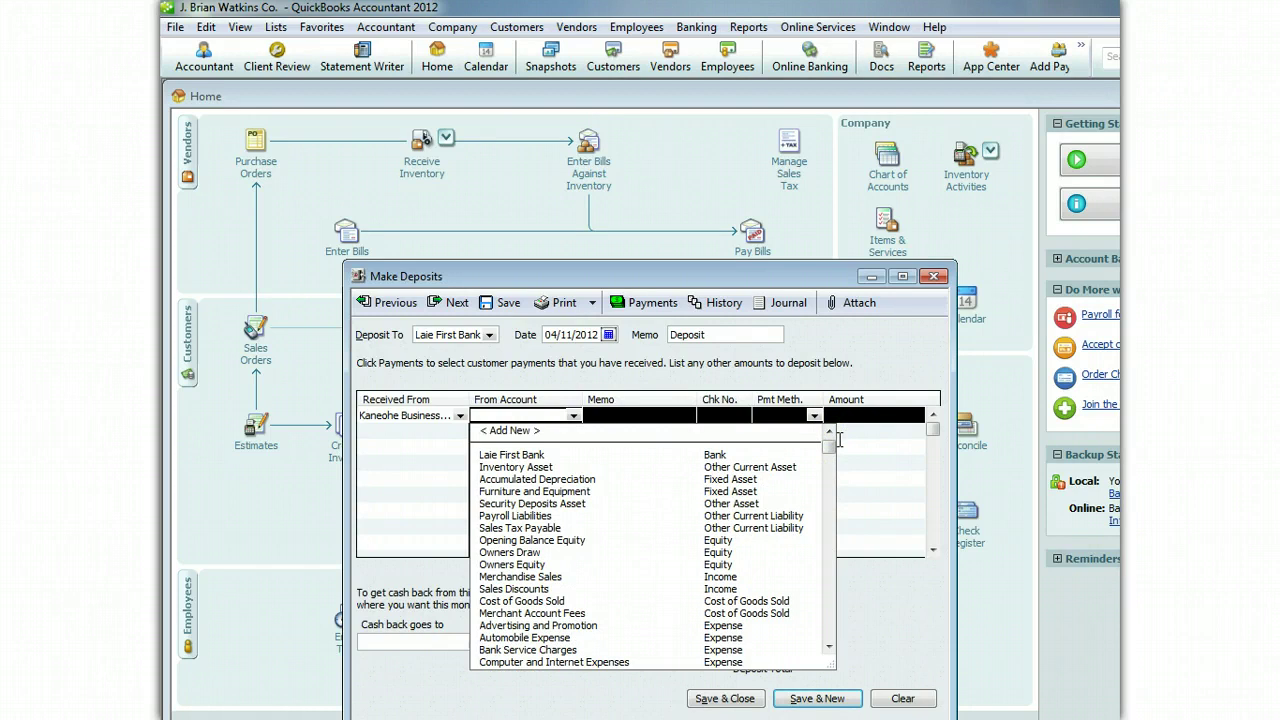
click(512, 430)
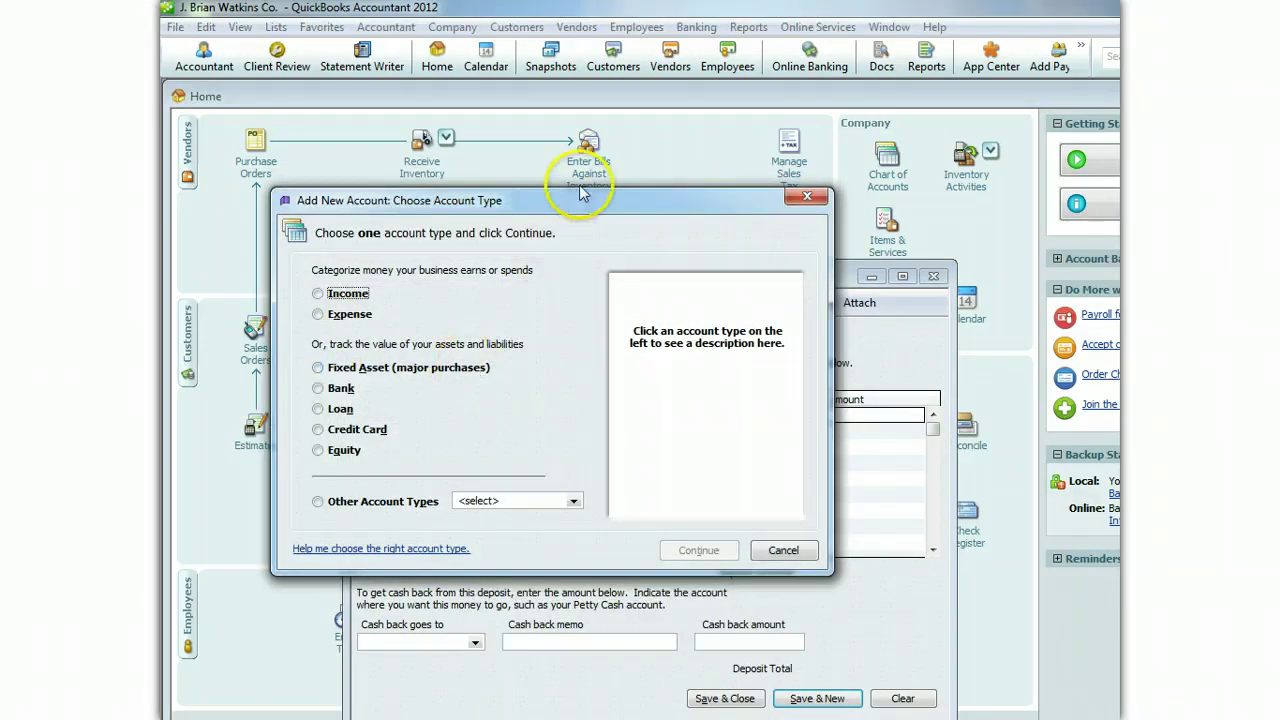
- Create the Long Term Liability account Note Payable--Kaneohe Bank as the source, memo Working Capital Loan
click(645, 203)
drag(645, 203, 855, 133)
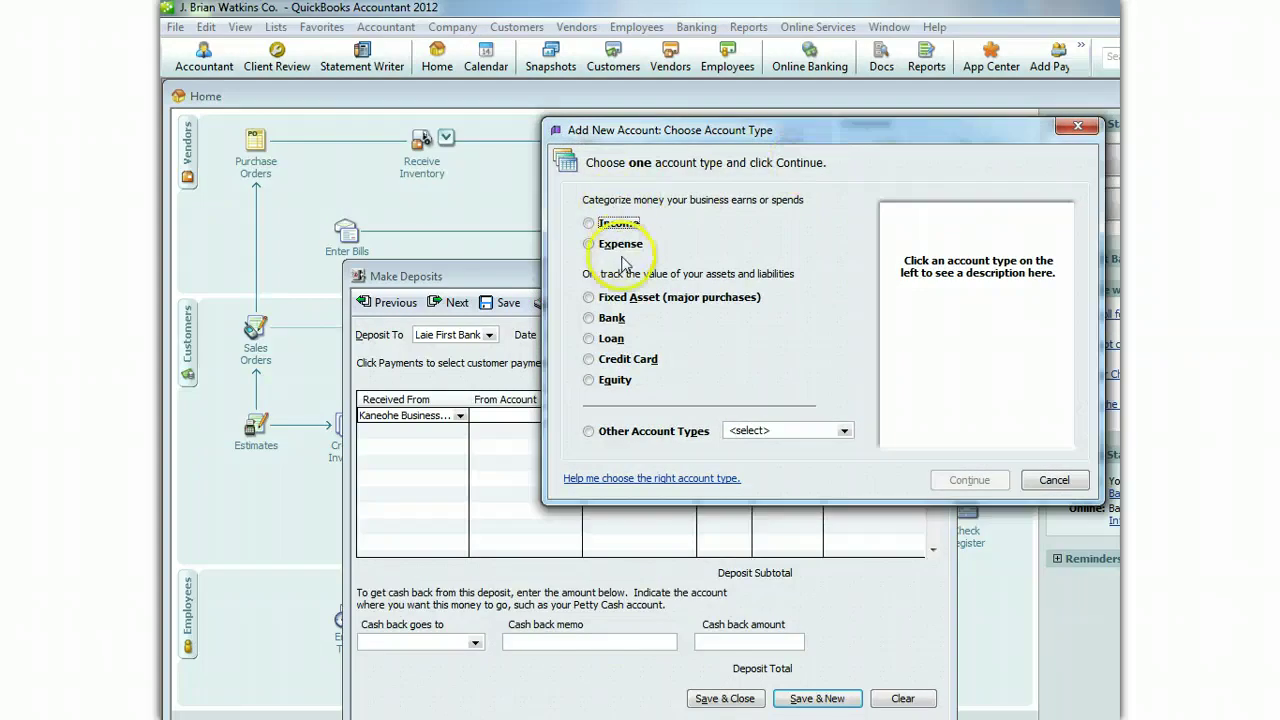
click(589, 339)
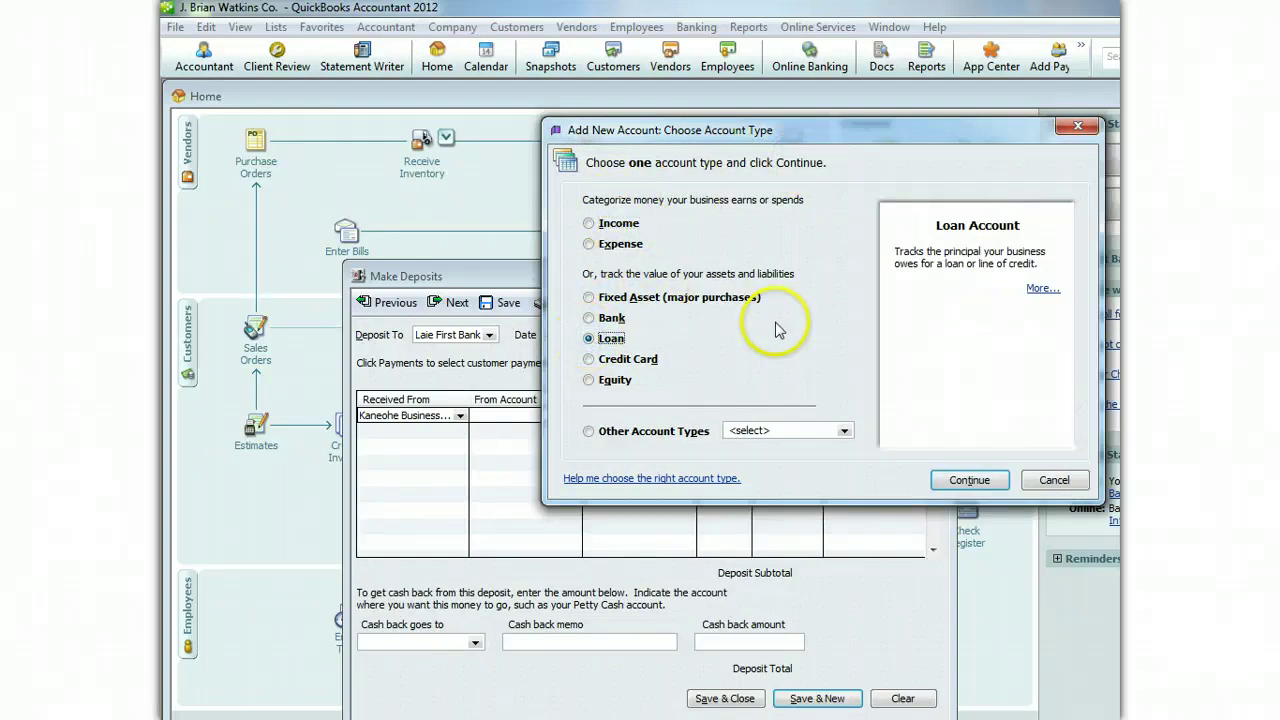
click(965, 480)
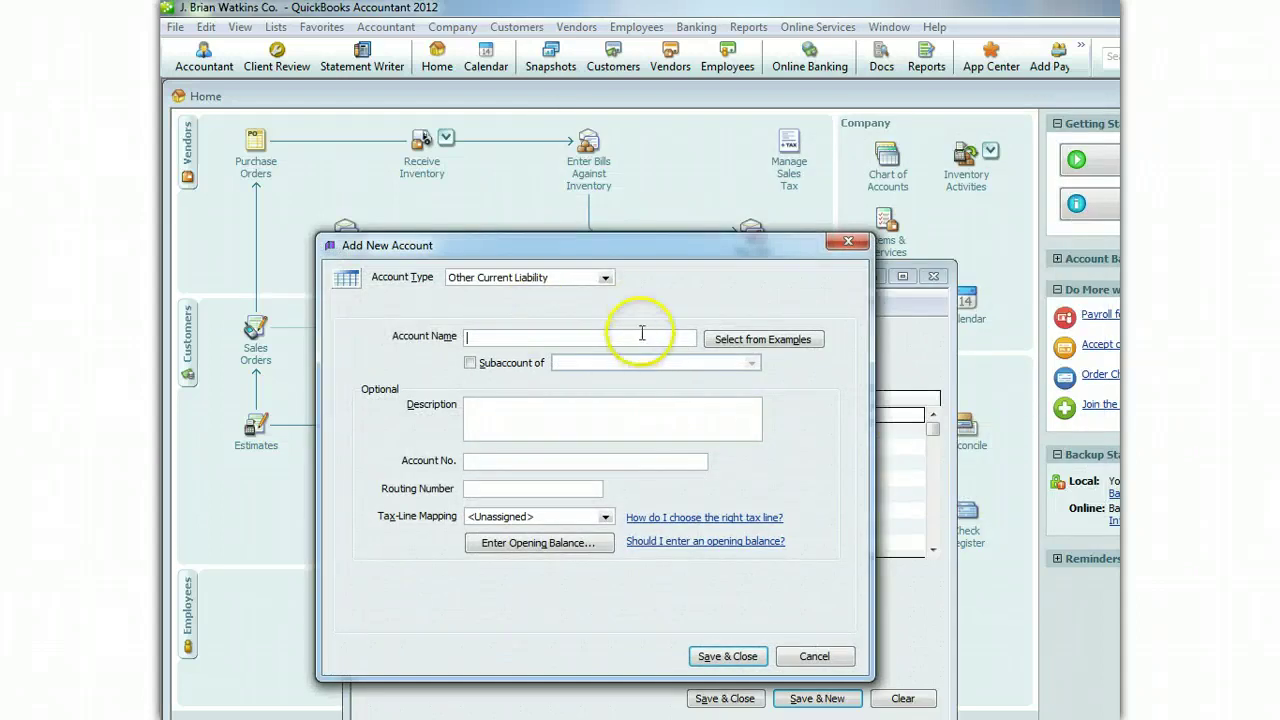
click(605, 277)
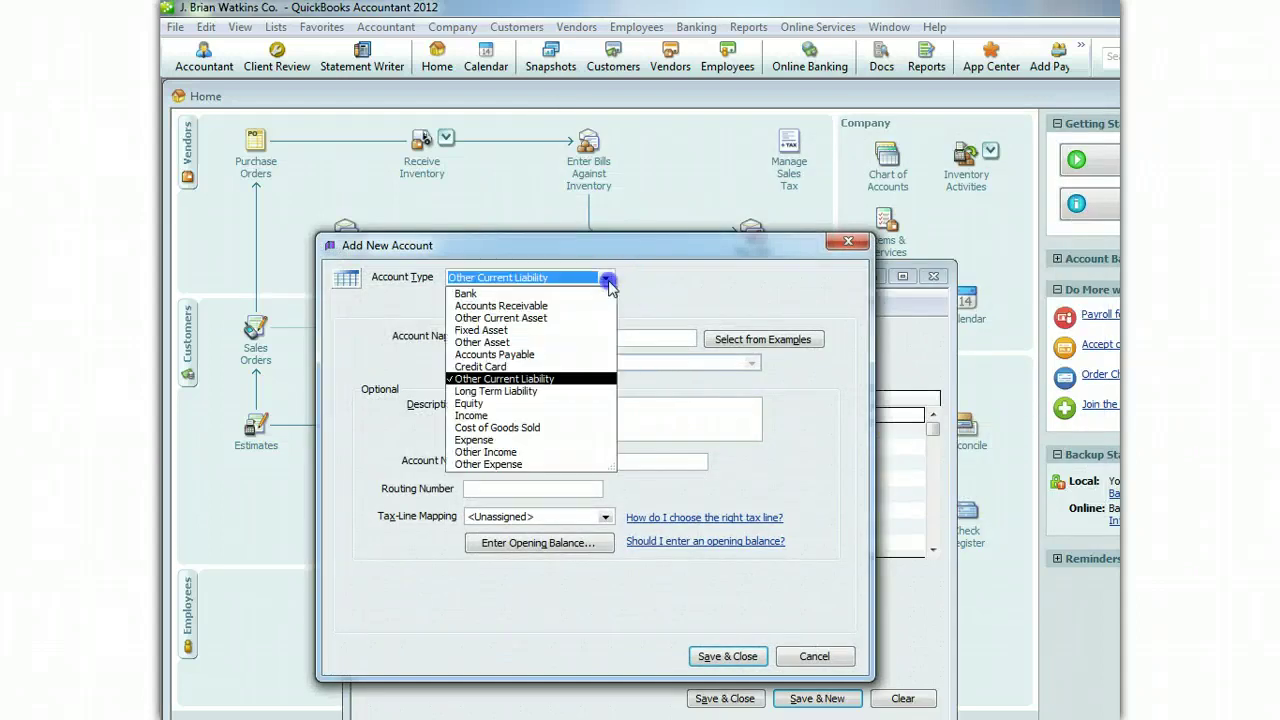
click(530, 391)
click(549, 338)
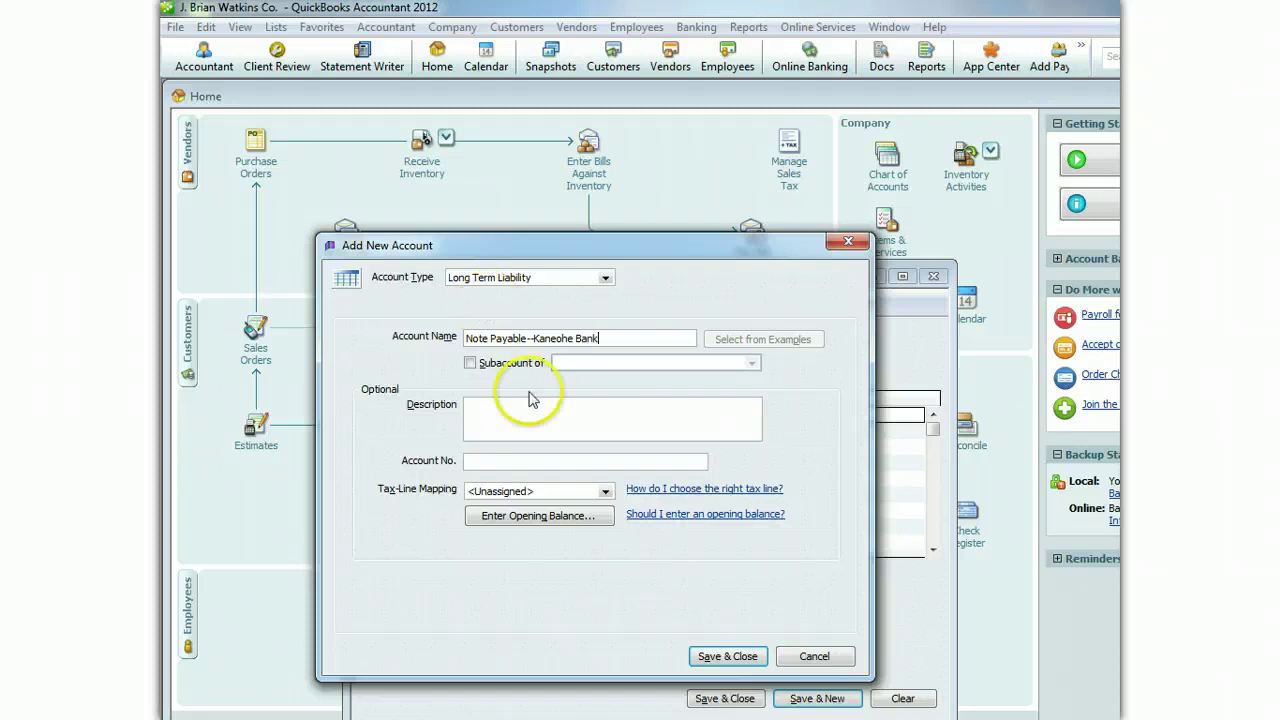
click(729, 657)
click(655, 415)
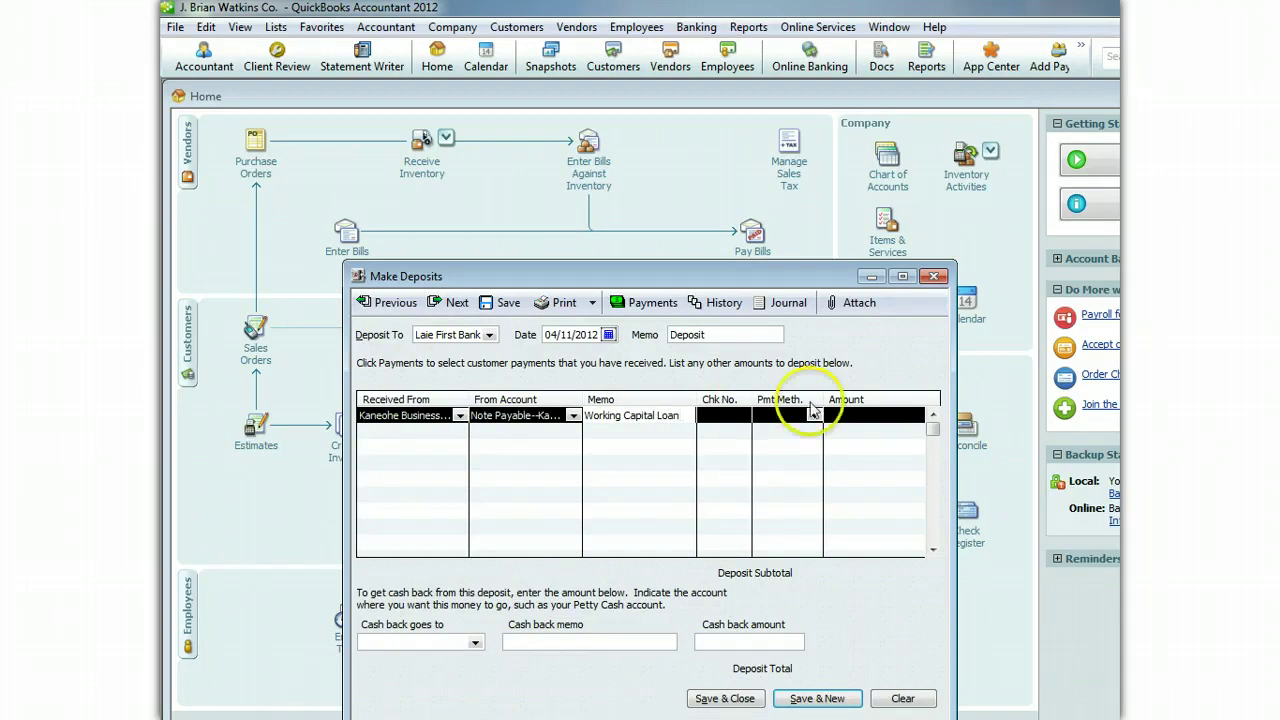
- Record the deposit as Cash for 20,000 and save it despite the future-date warning
click(810, 414)
click(815, 415)
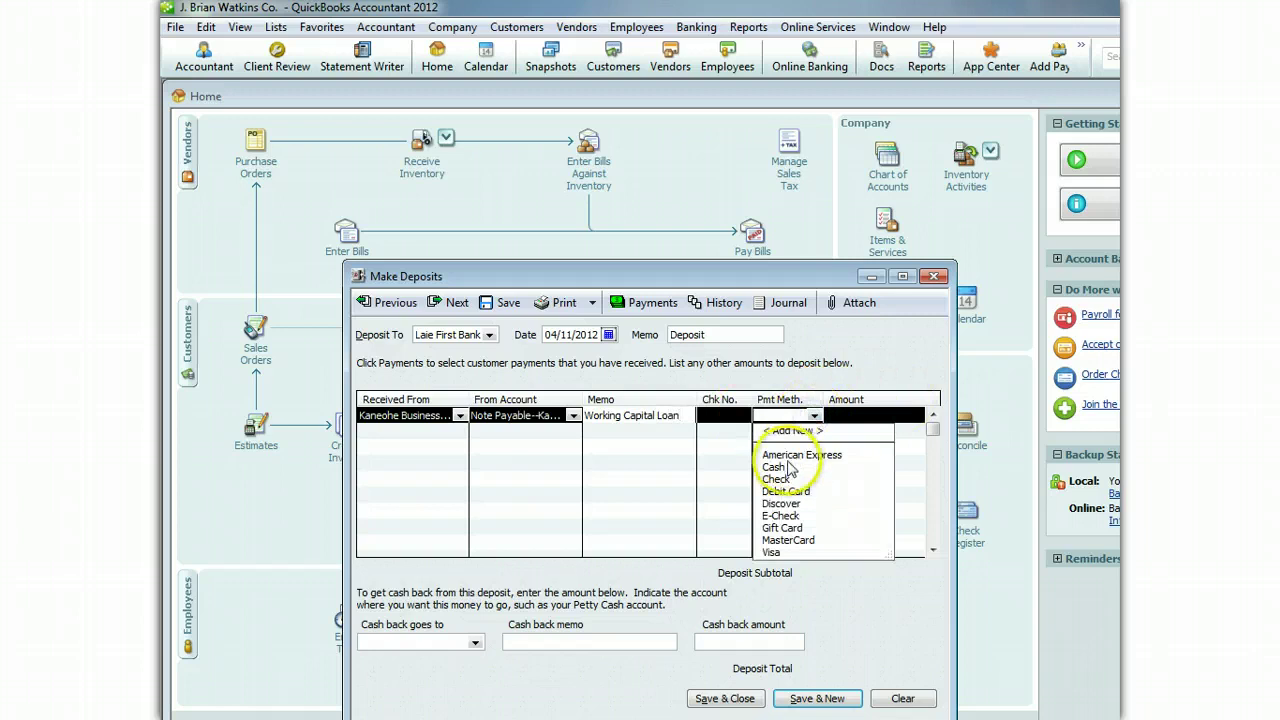
click(776, 467)
click(877, 414)
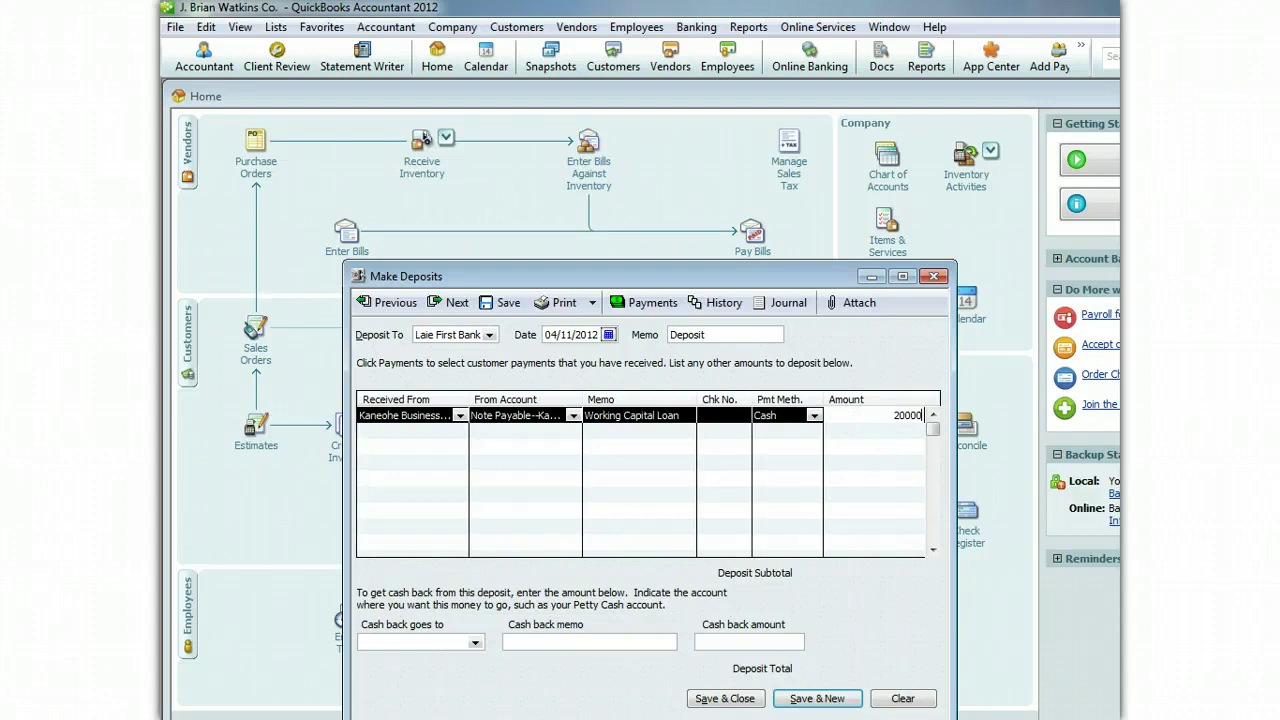
click(725, 698)
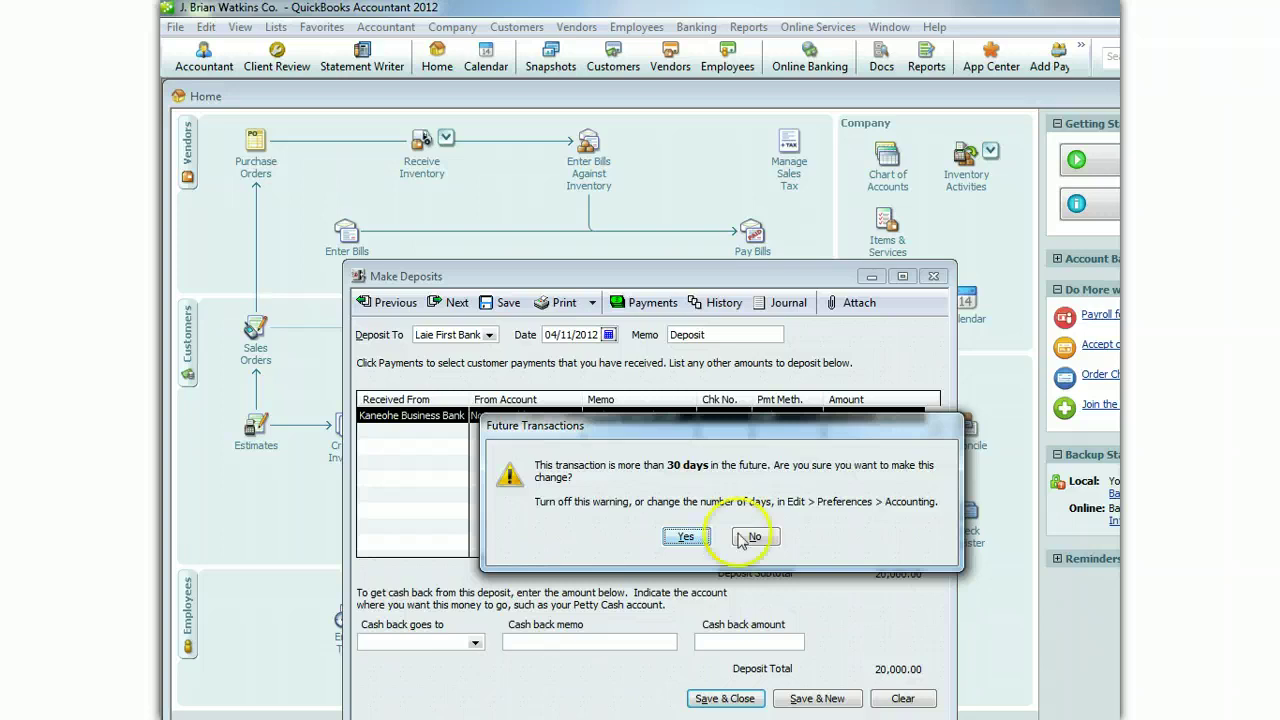
click(686, 538)
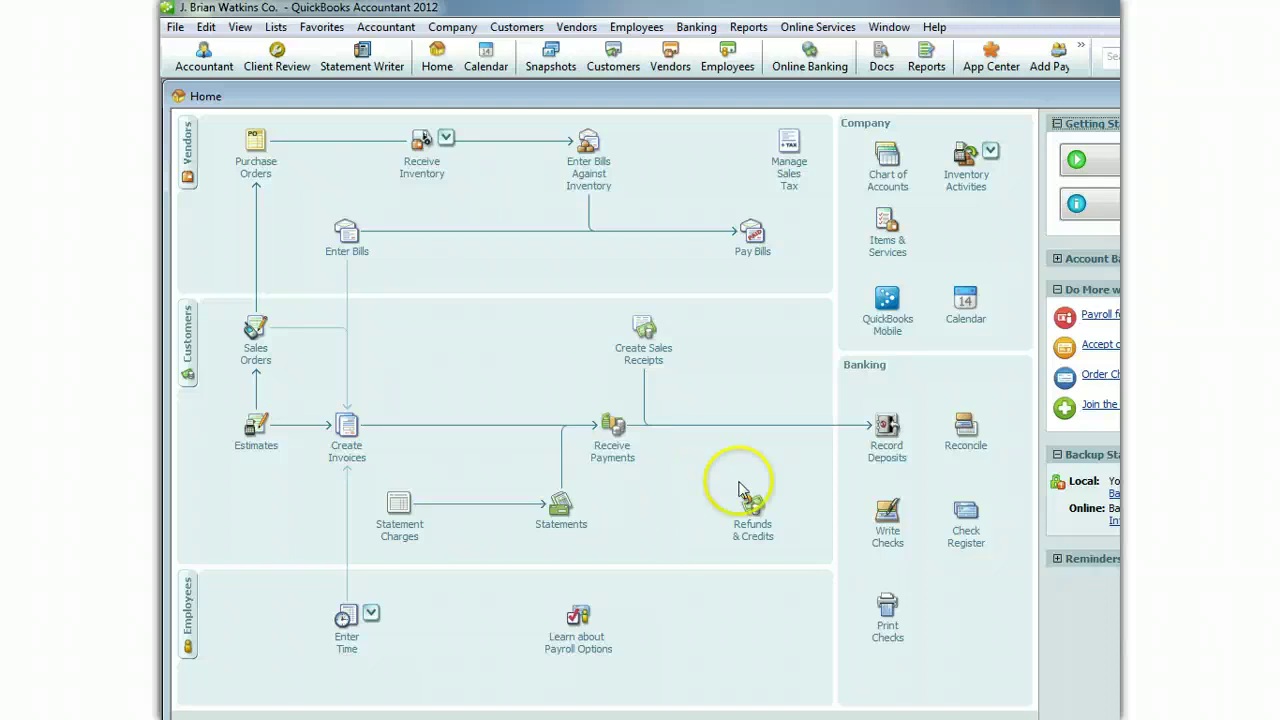
- In Loan Manager, add a loan on Note Payable-Kaneohe Bank with lender Kaneohe Business Bank
click(697, 28)
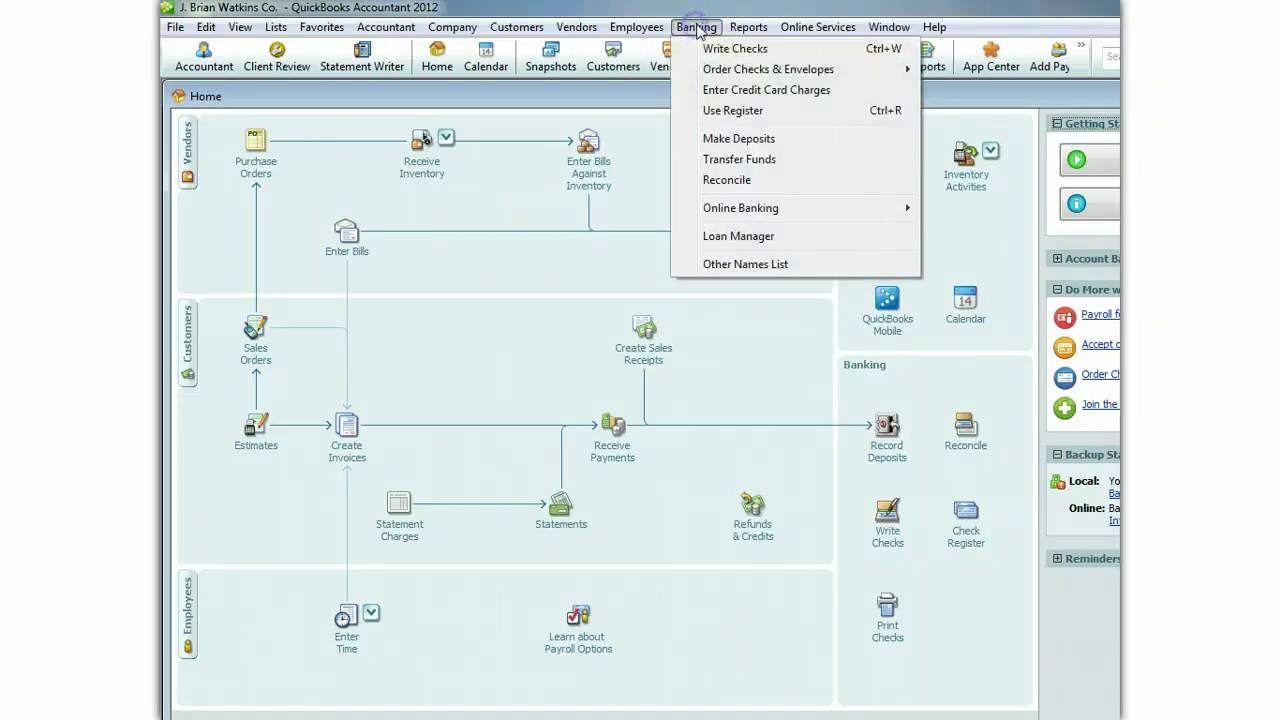
click(727, 235)
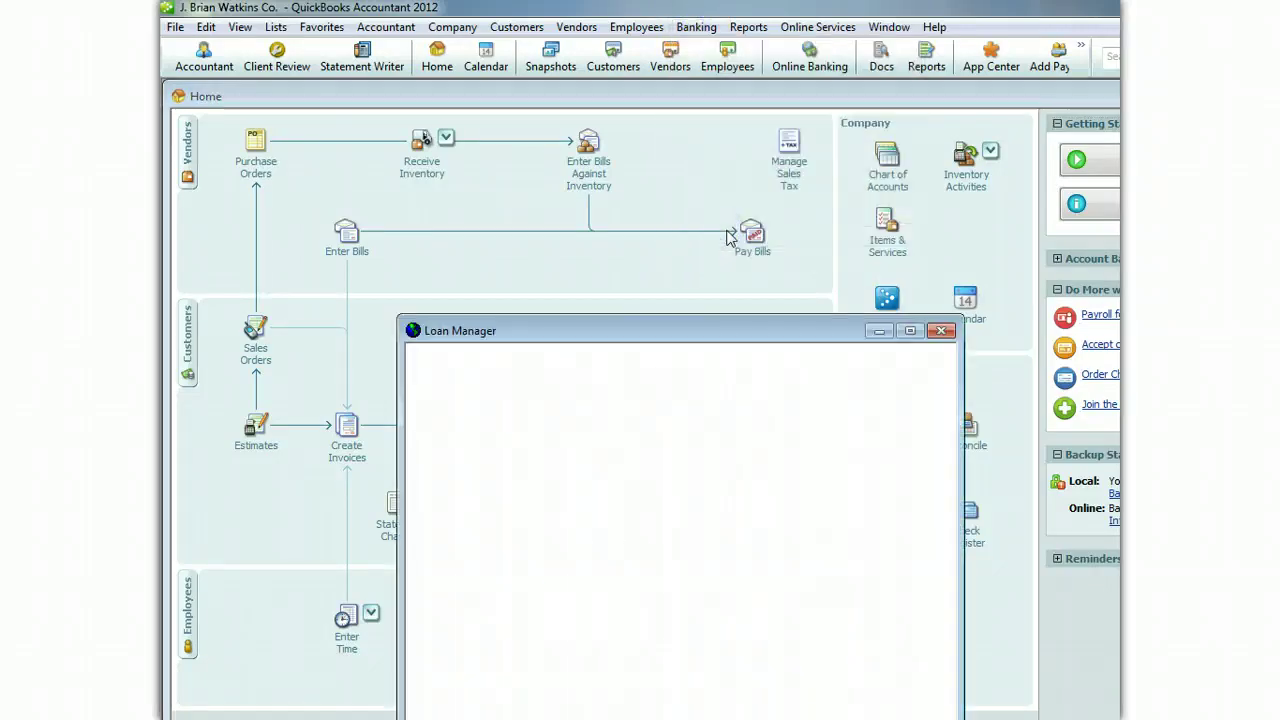
drag(671, 340, 674, 191)
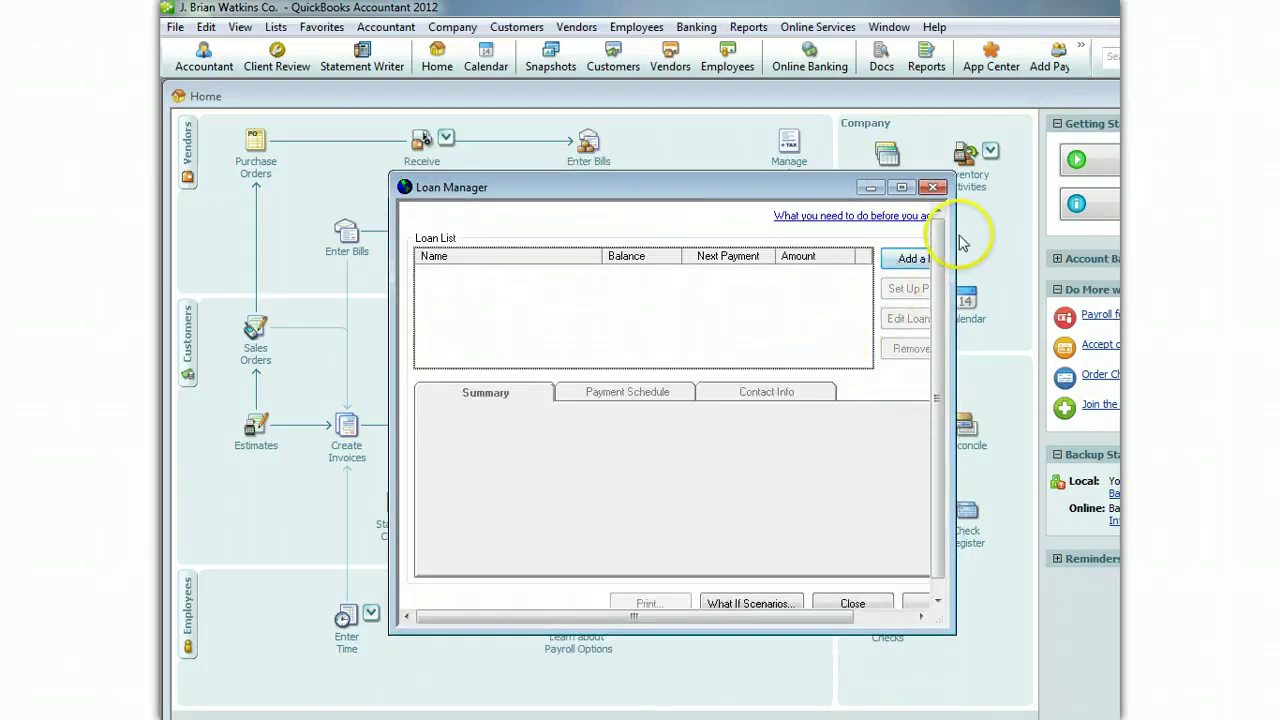
drag(955, 245, 1045, 250)
click(912, 256)
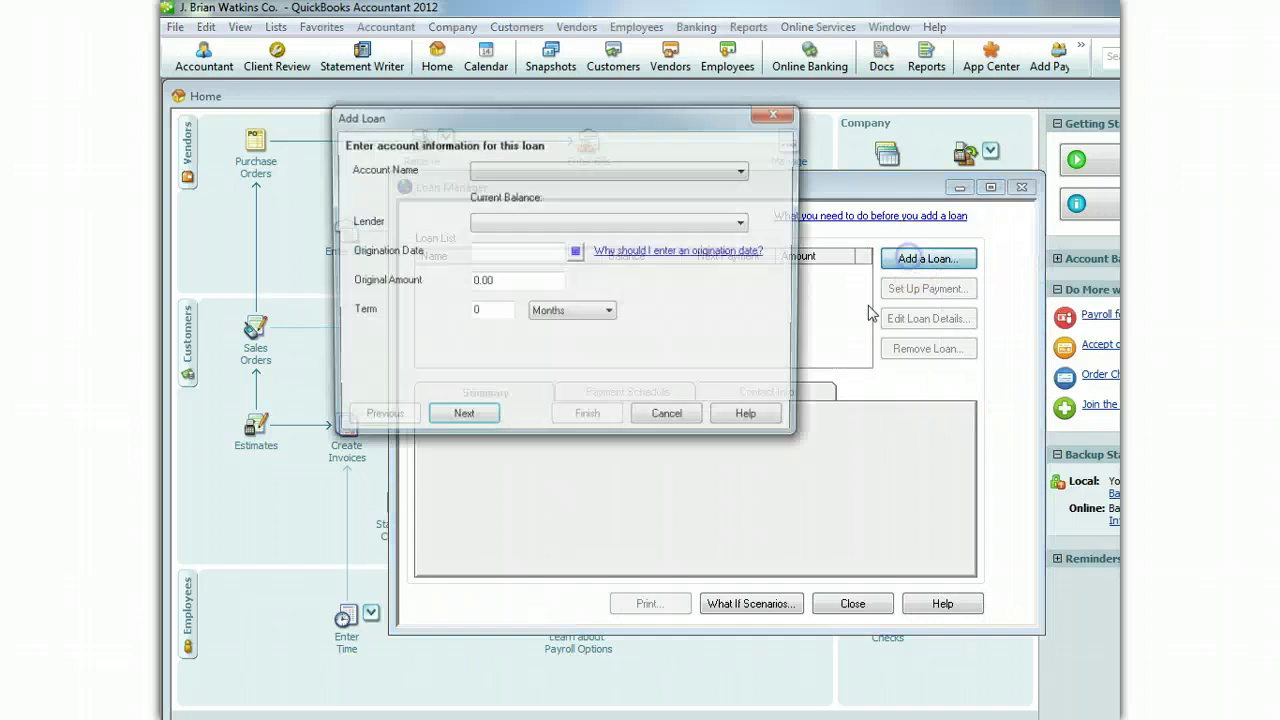
click(745, 171)
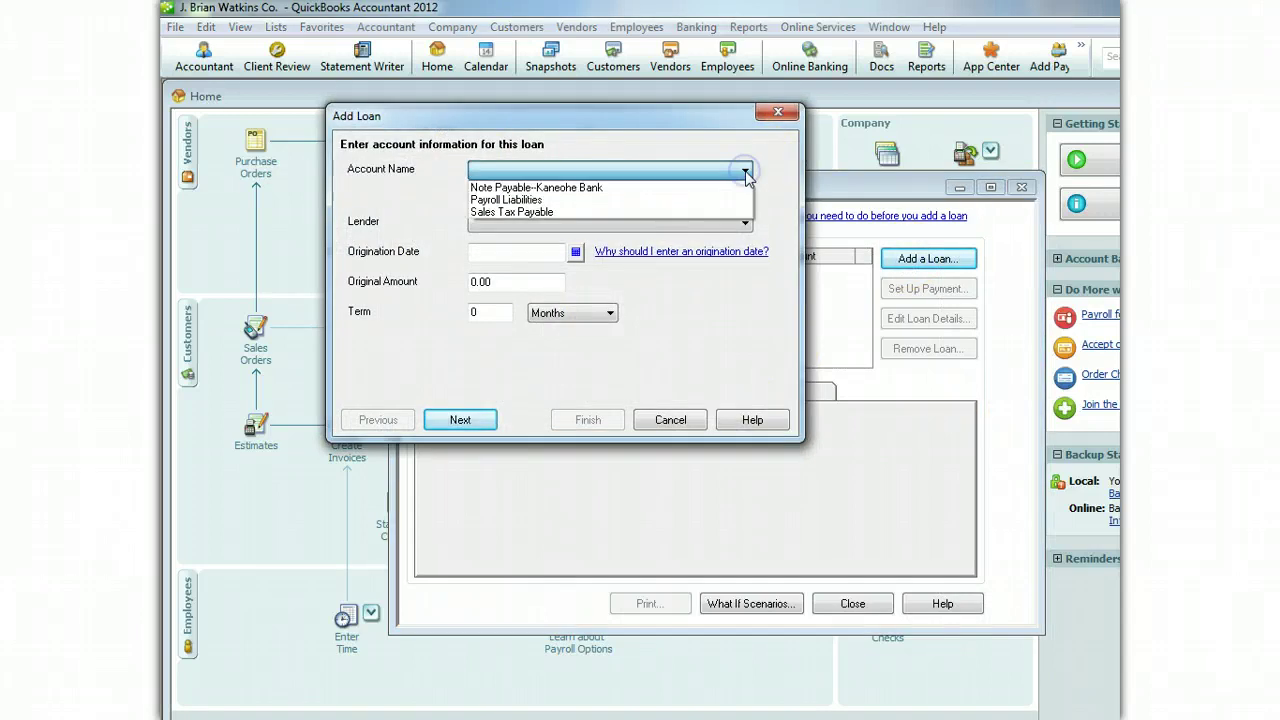
click(576, 190)
click(745, 222)
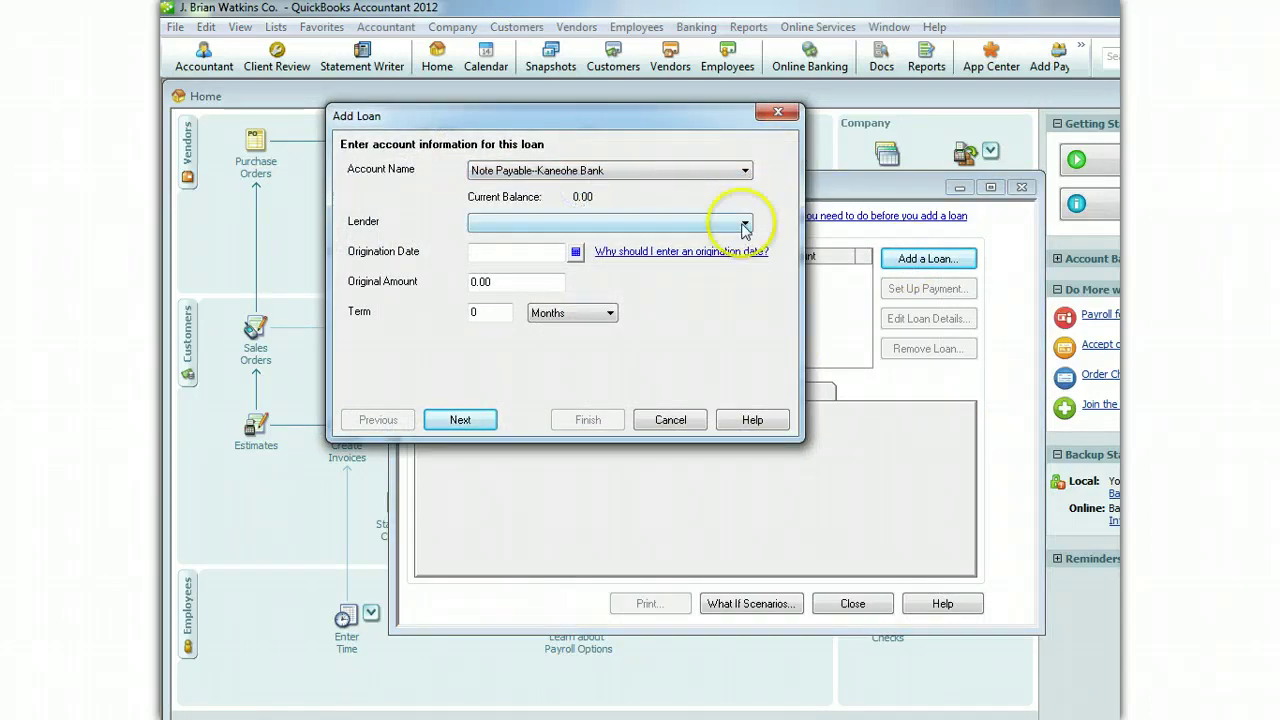
click(684, 264)
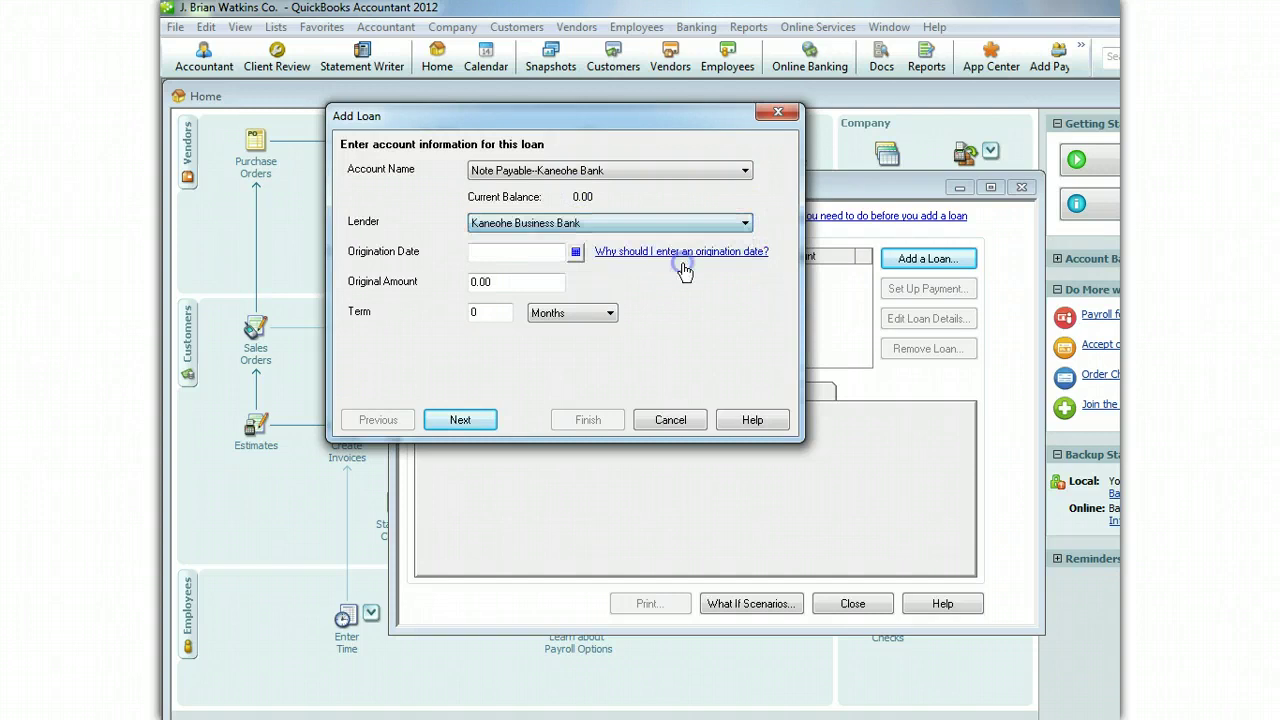
- Set origination date 04/11/2012, original amount 20,000 and a 5-year term, then continue
click(576, 251)
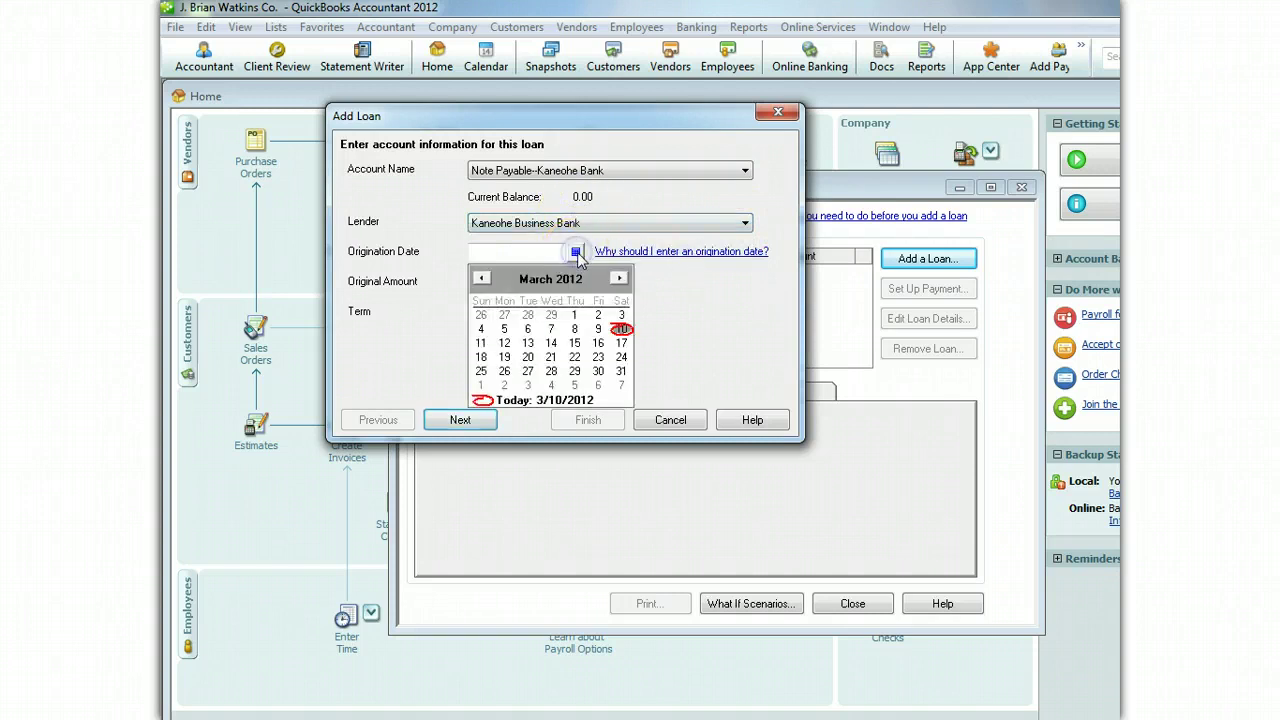
click(617, 279)
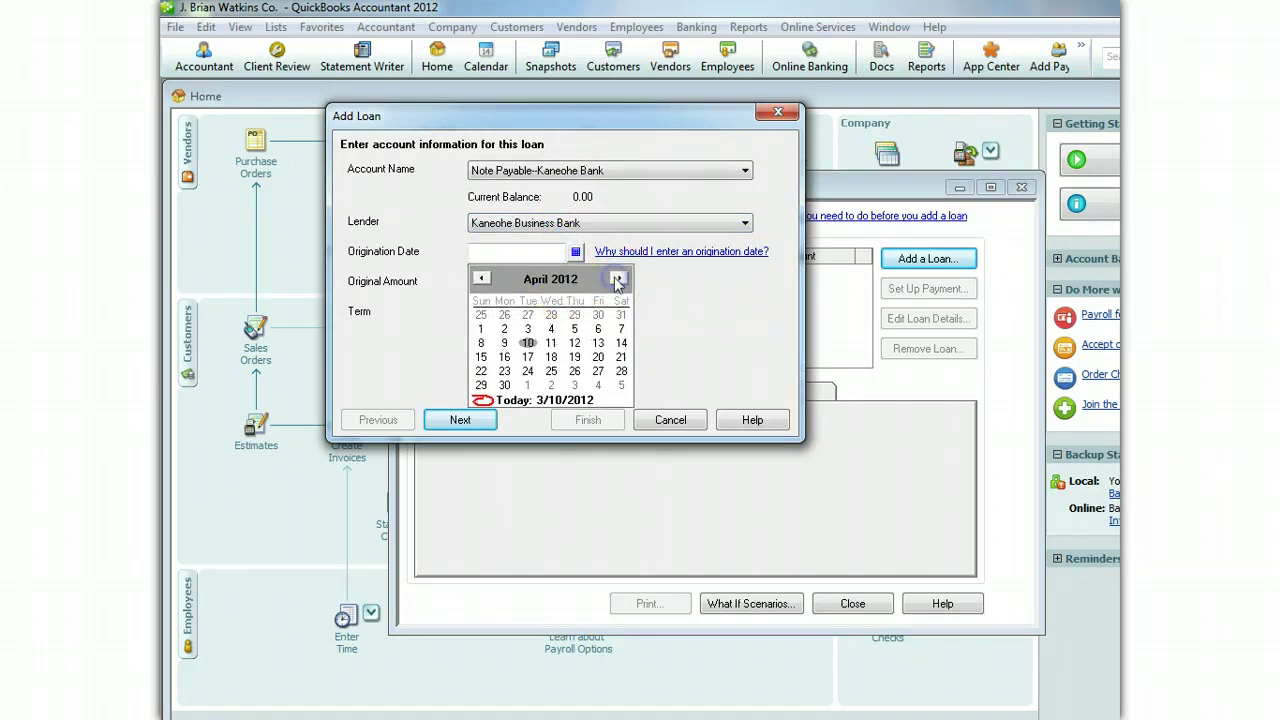
click(551, 343)
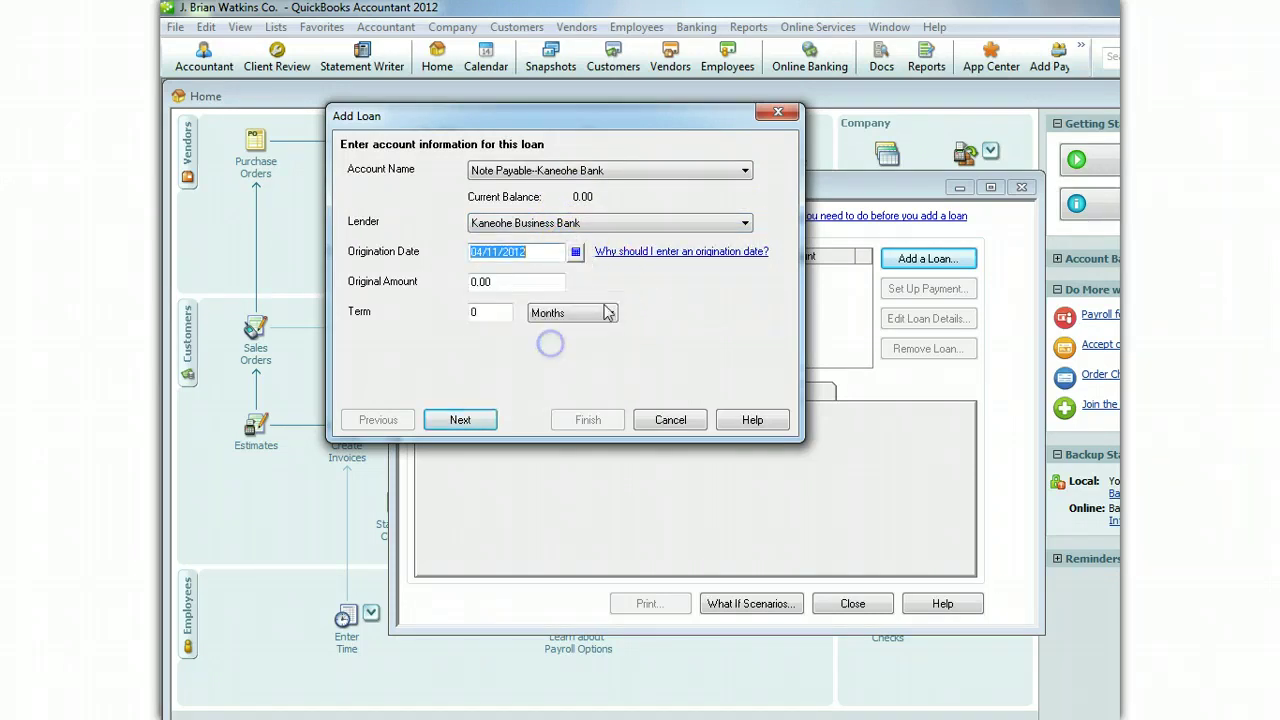
click(496, 282)
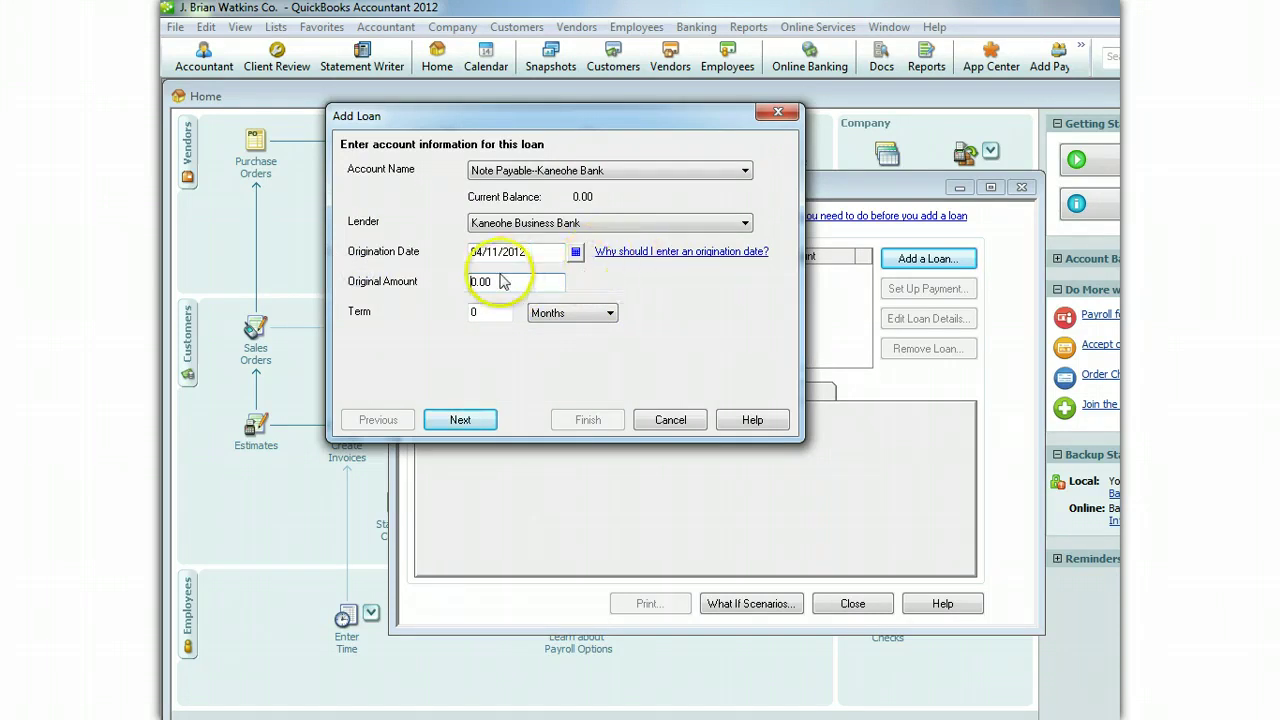
key(BackSpace)
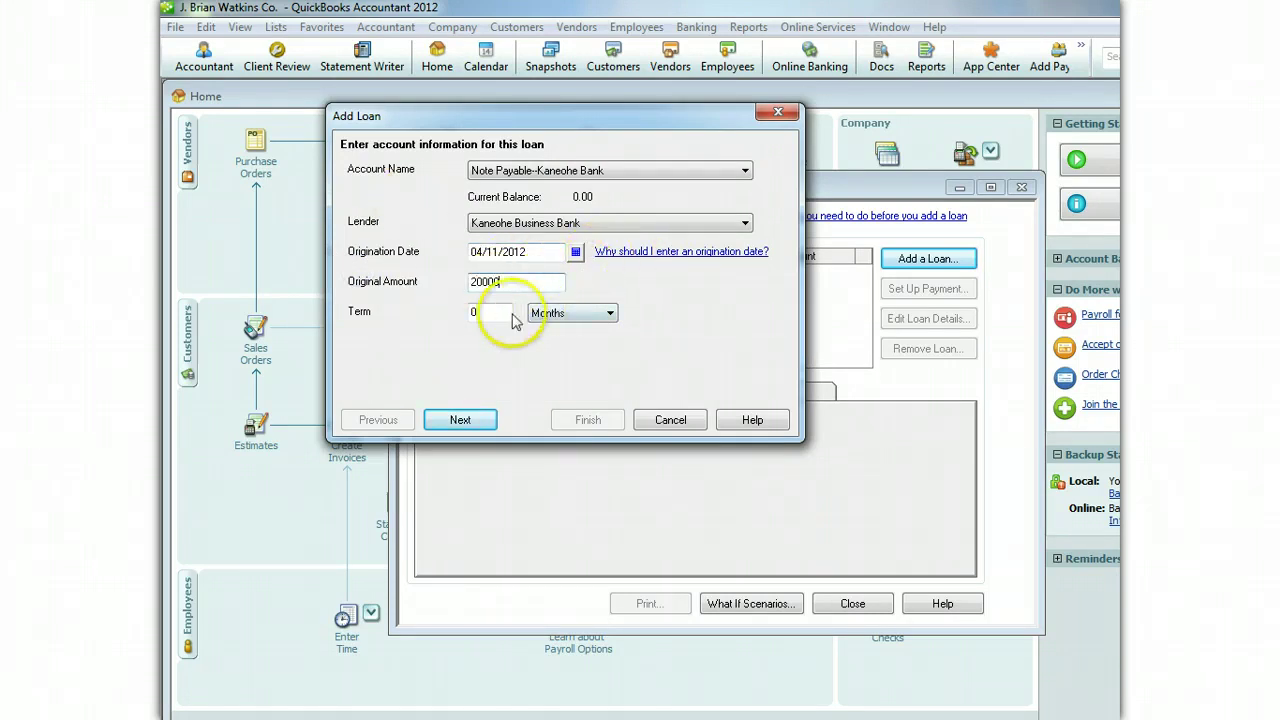
click(480, 313)
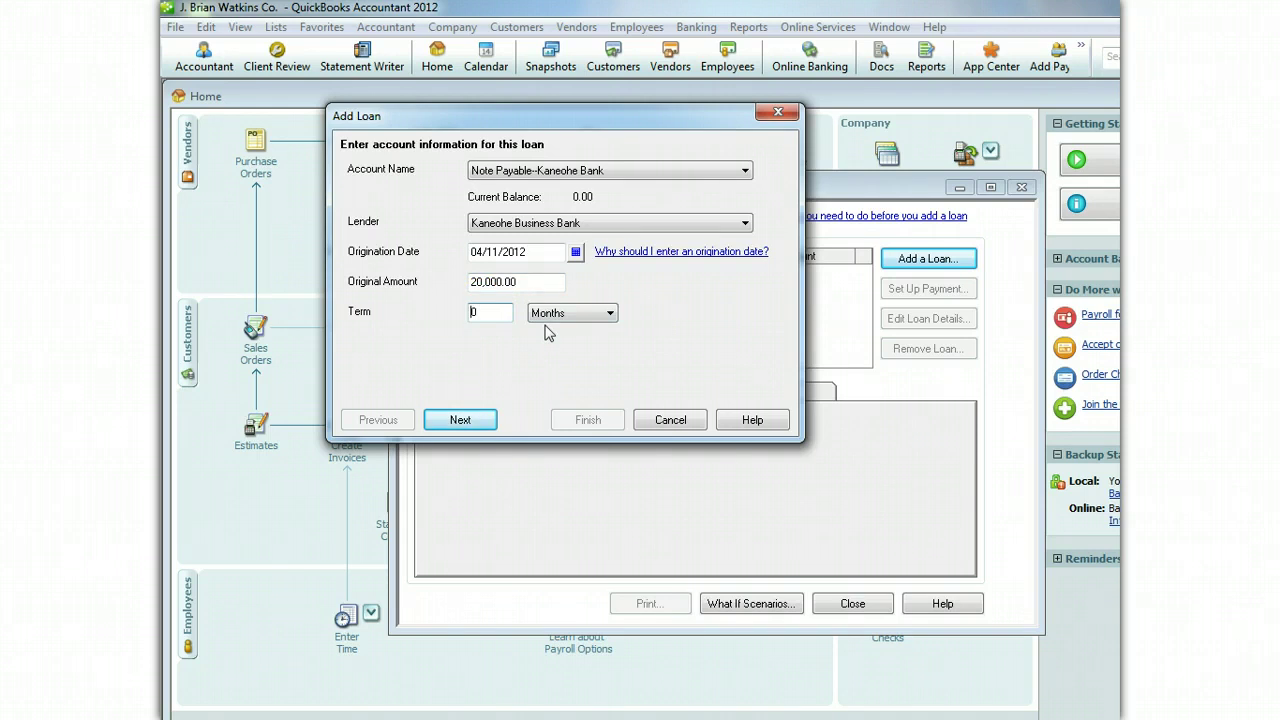
text(5)
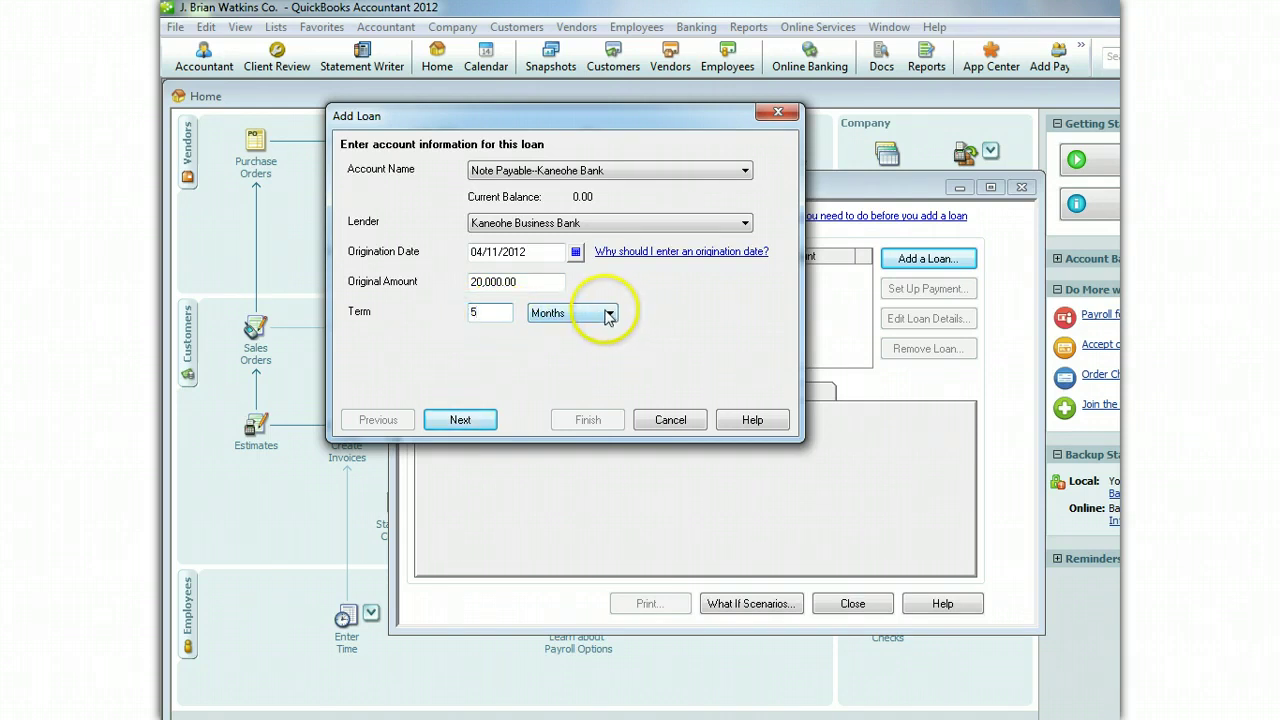
click(608, 313)
click(565, 357)
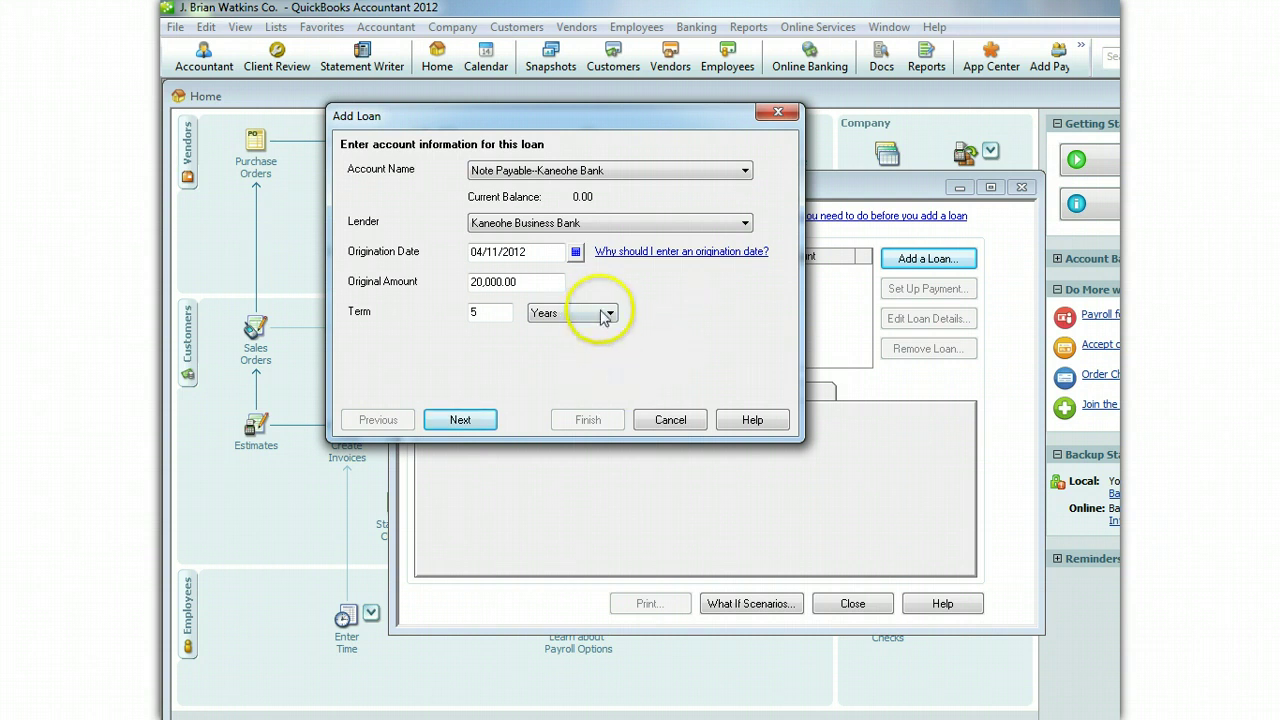
click(460, 420)
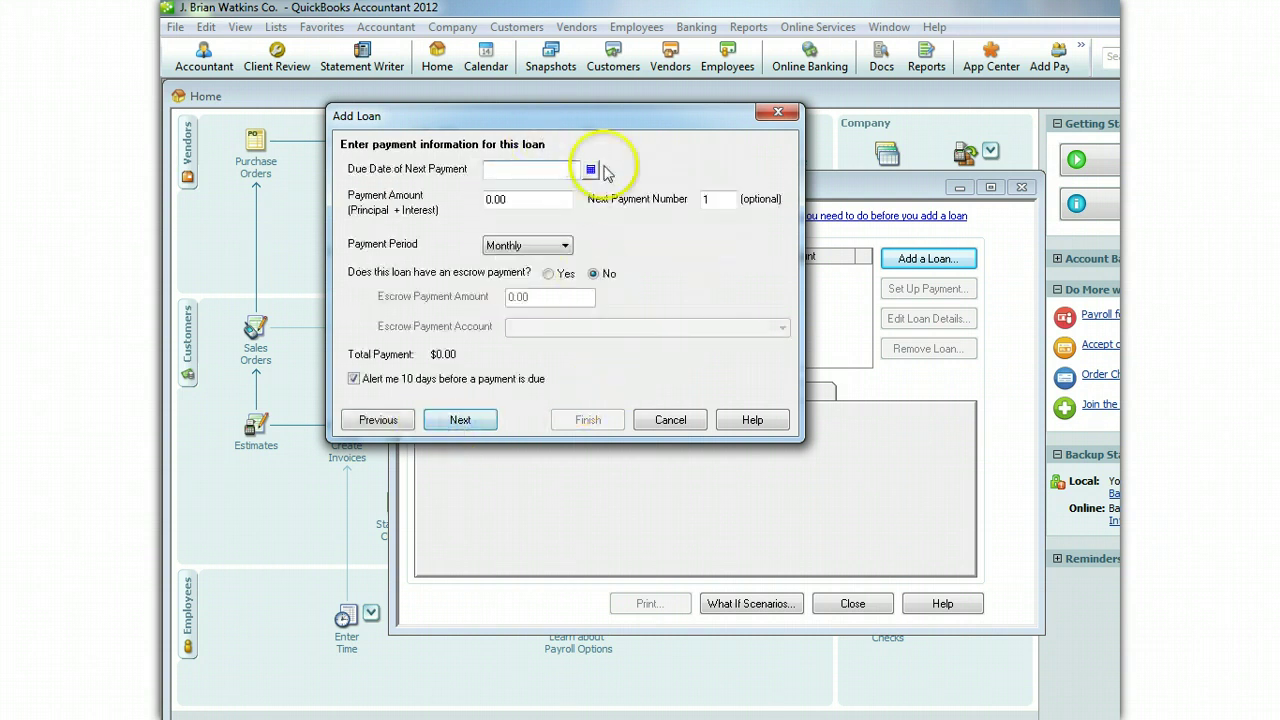
- Set the next payment due 05/11/2012, monthly period, payment amount 750, and continue
click(590, 170)
click(633, 196)
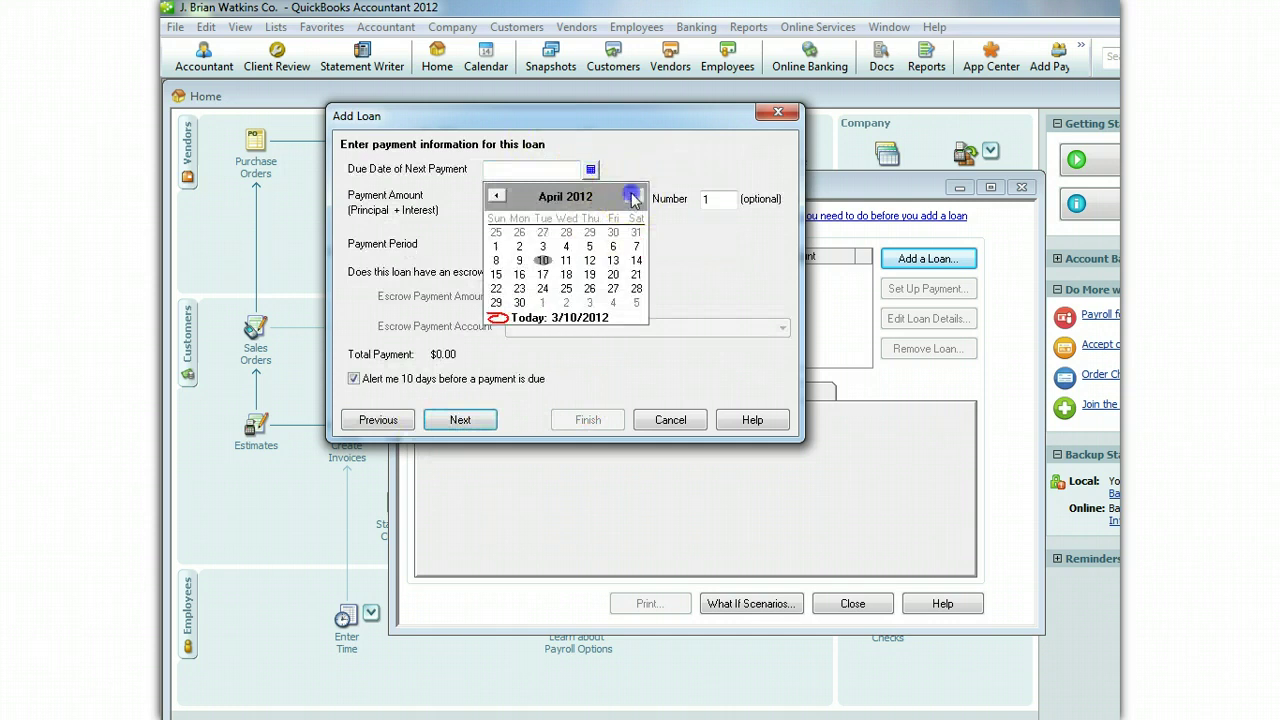
click(633, 196)
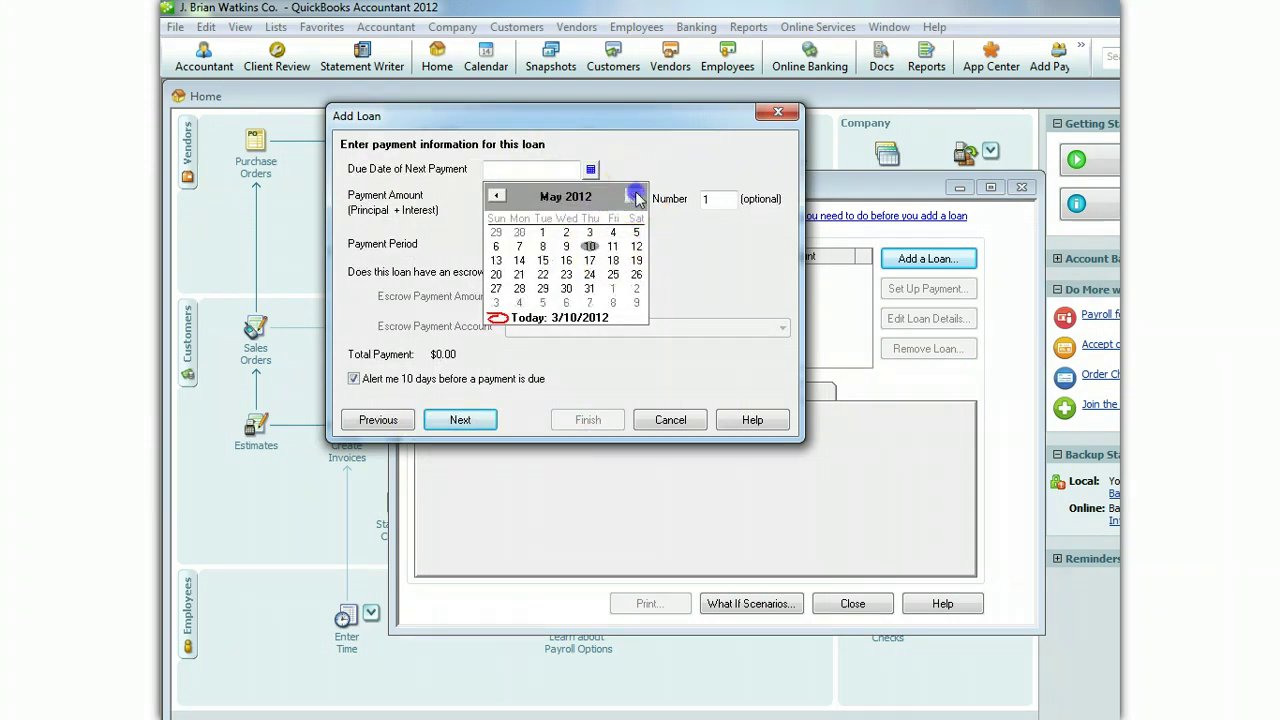
click(612, 246)
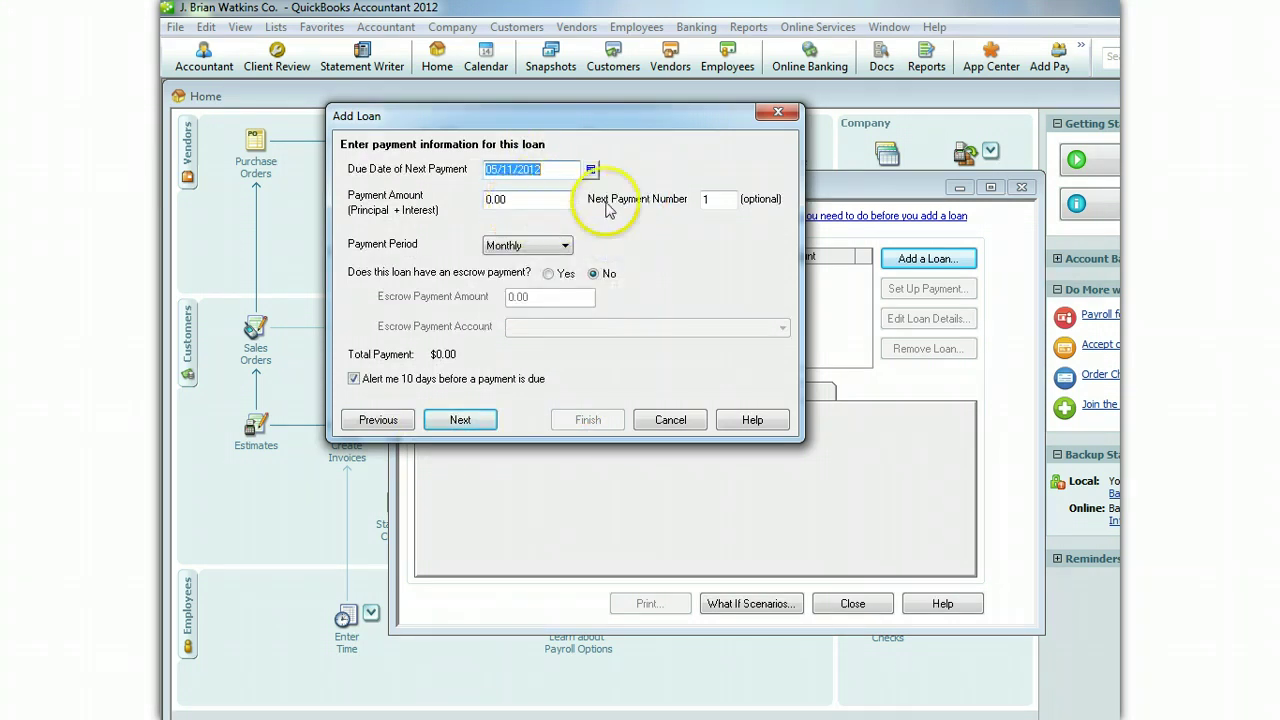
click(565, 247)
click(564, 248)
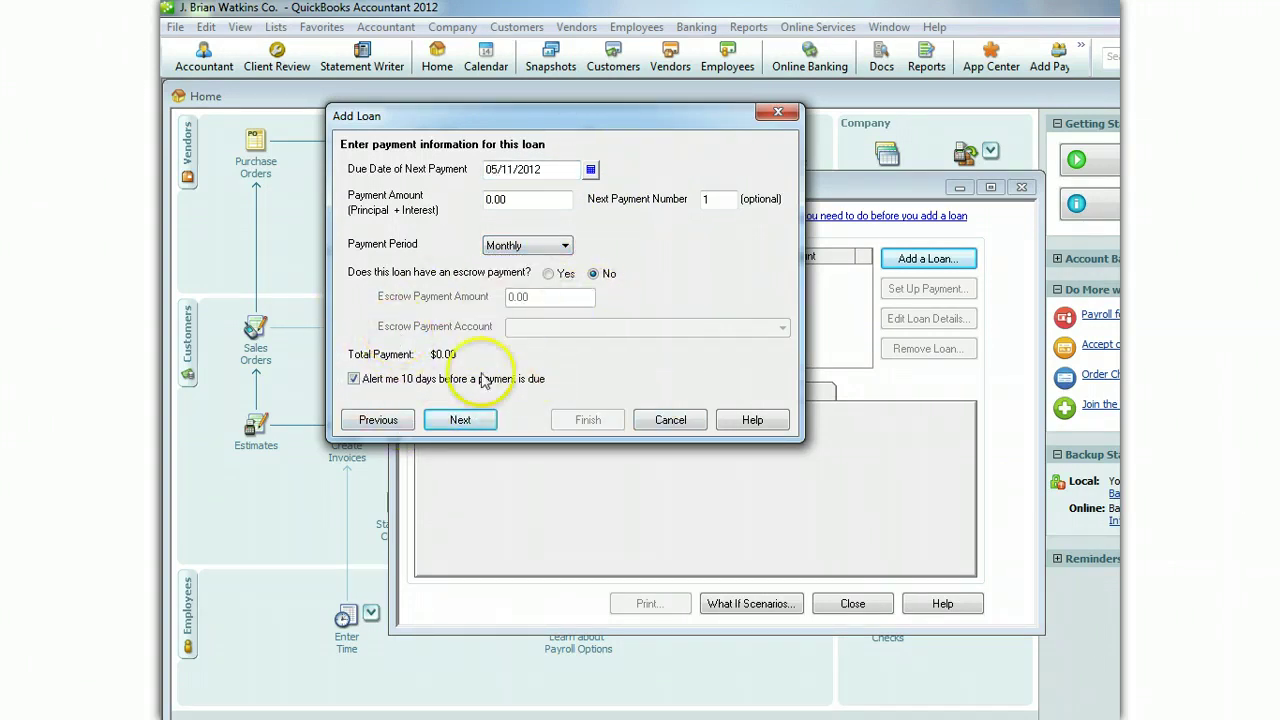
click(480, 427)
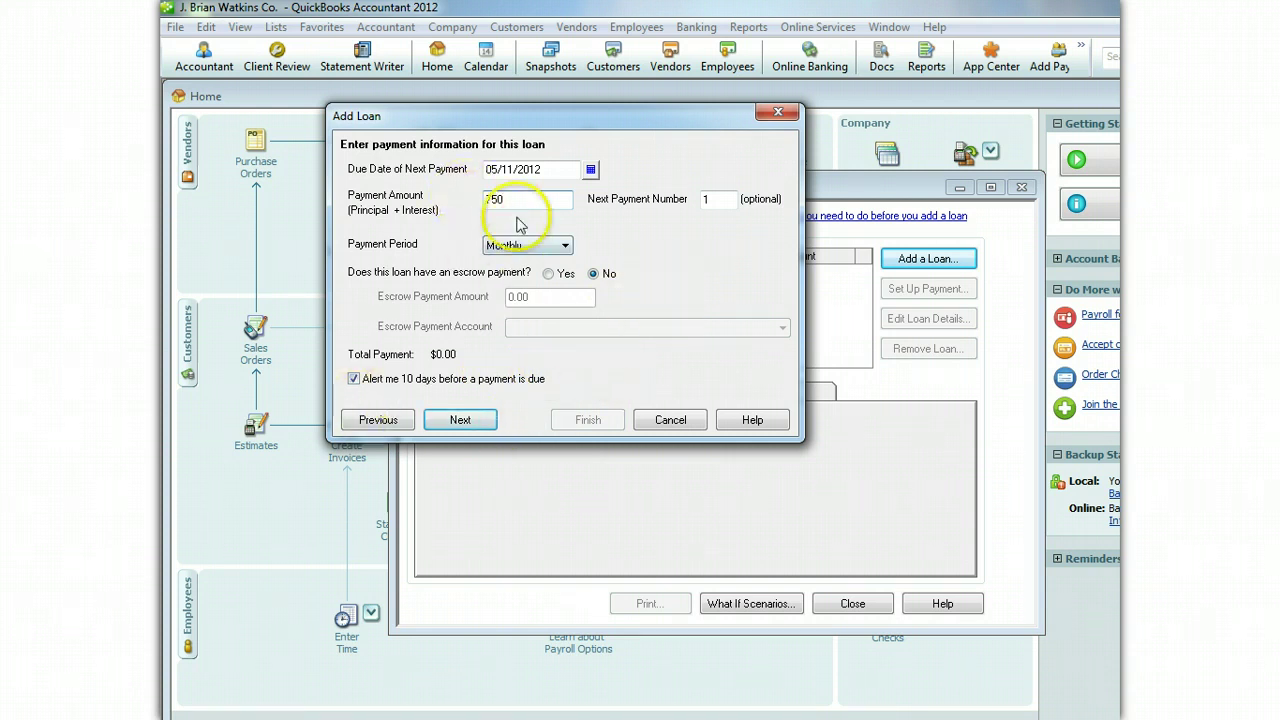
click(460, 420)
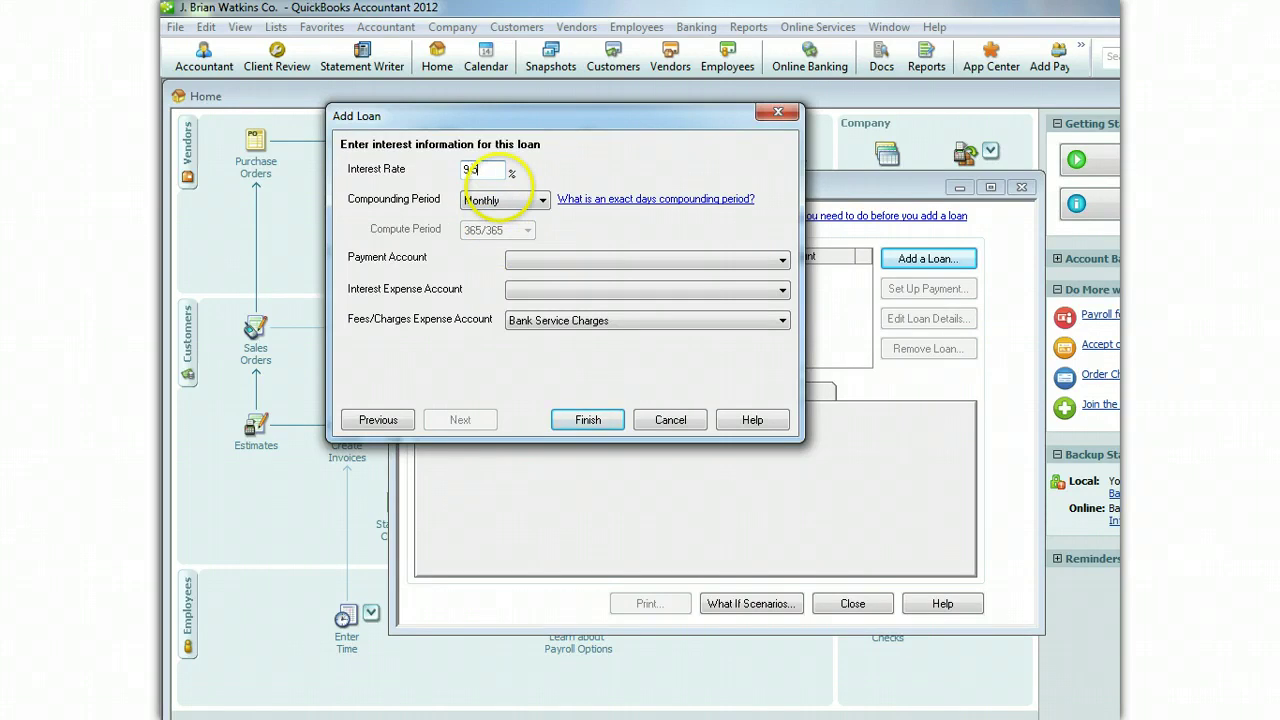
- Enter a 9.5% rate, pay from Laie First Bank, charge interest to Interest Expense, and finish
text(9.5)
key(Tab)
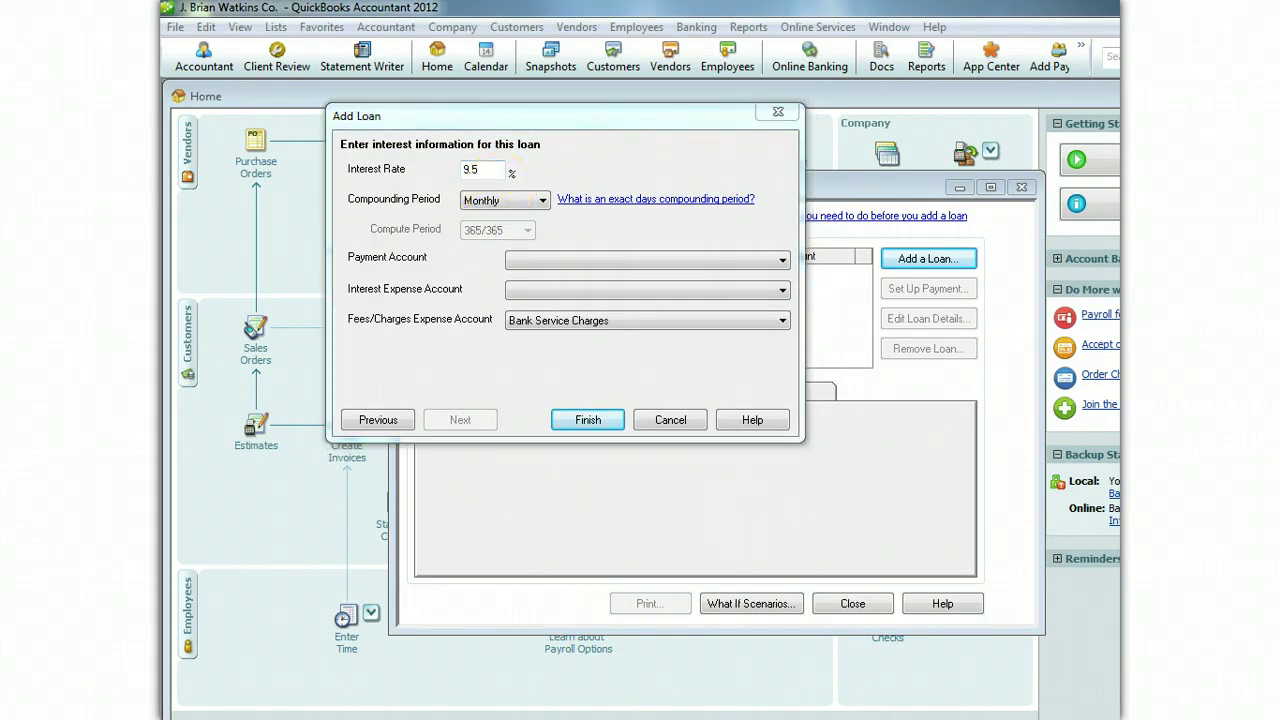
drag(691, 400, 663, 466)
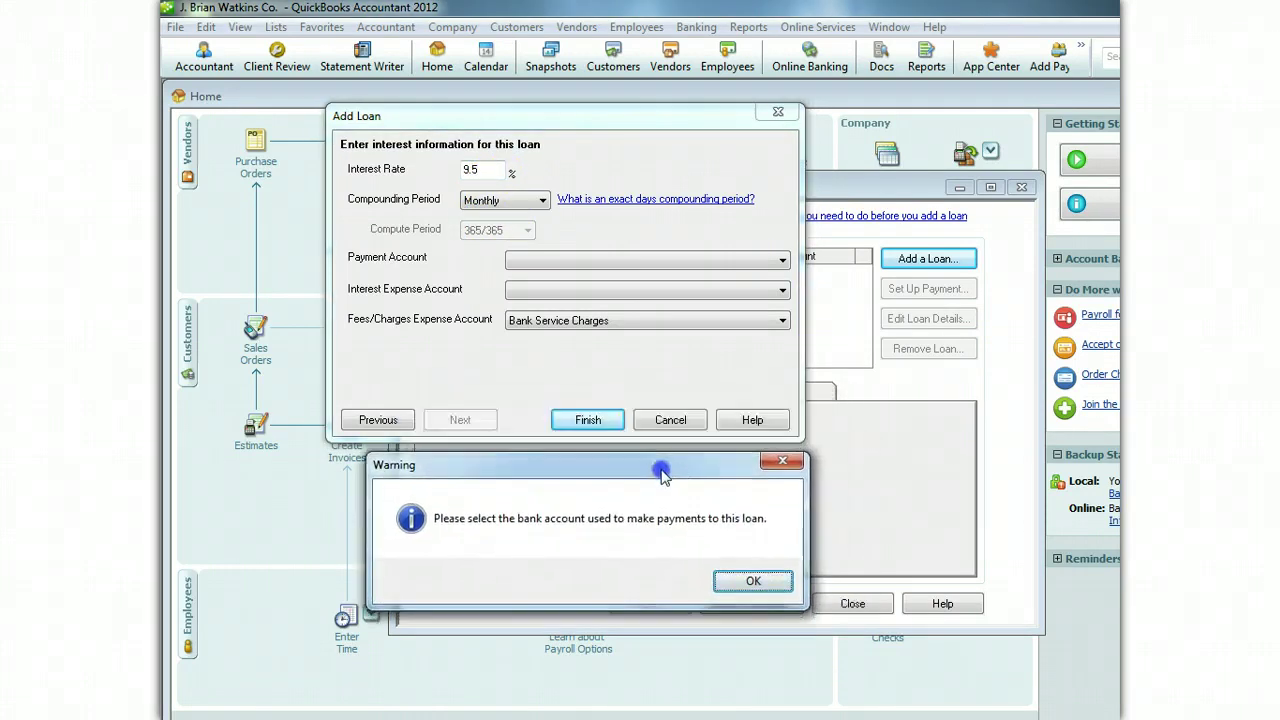
click(752, 580)
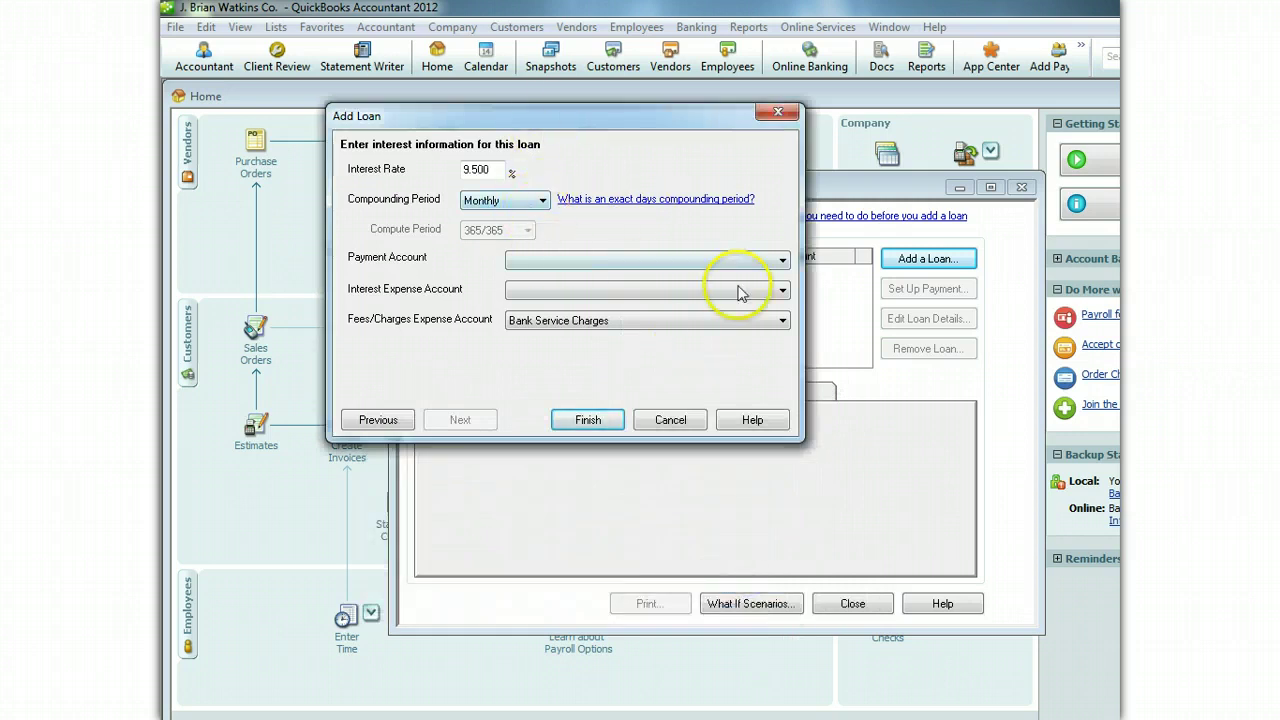
click(776, 259)
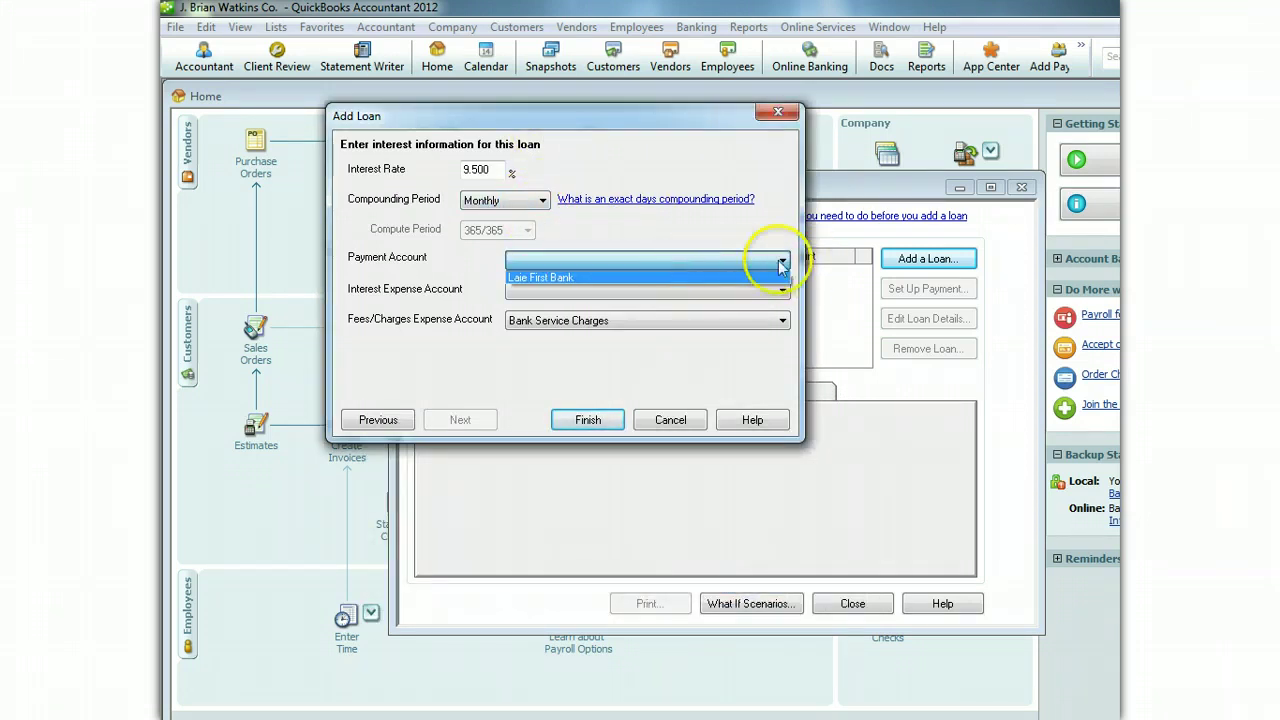
click(735, 276)
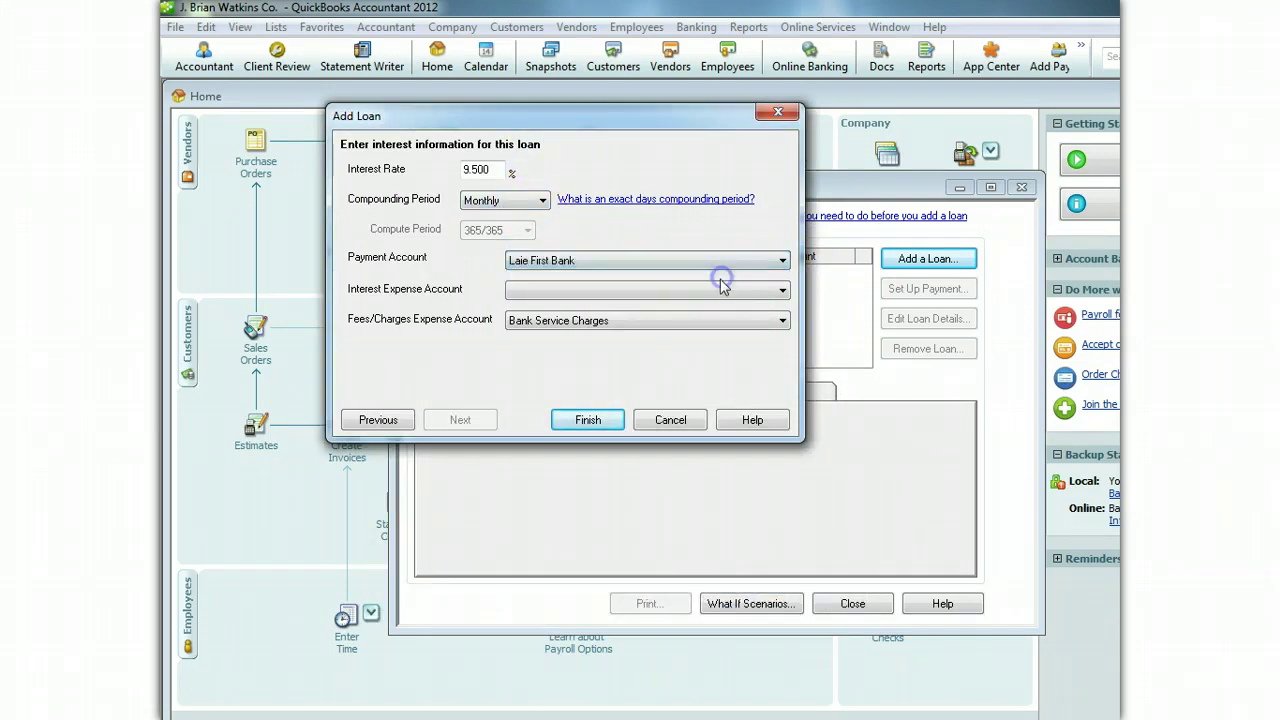
click(783, 290)
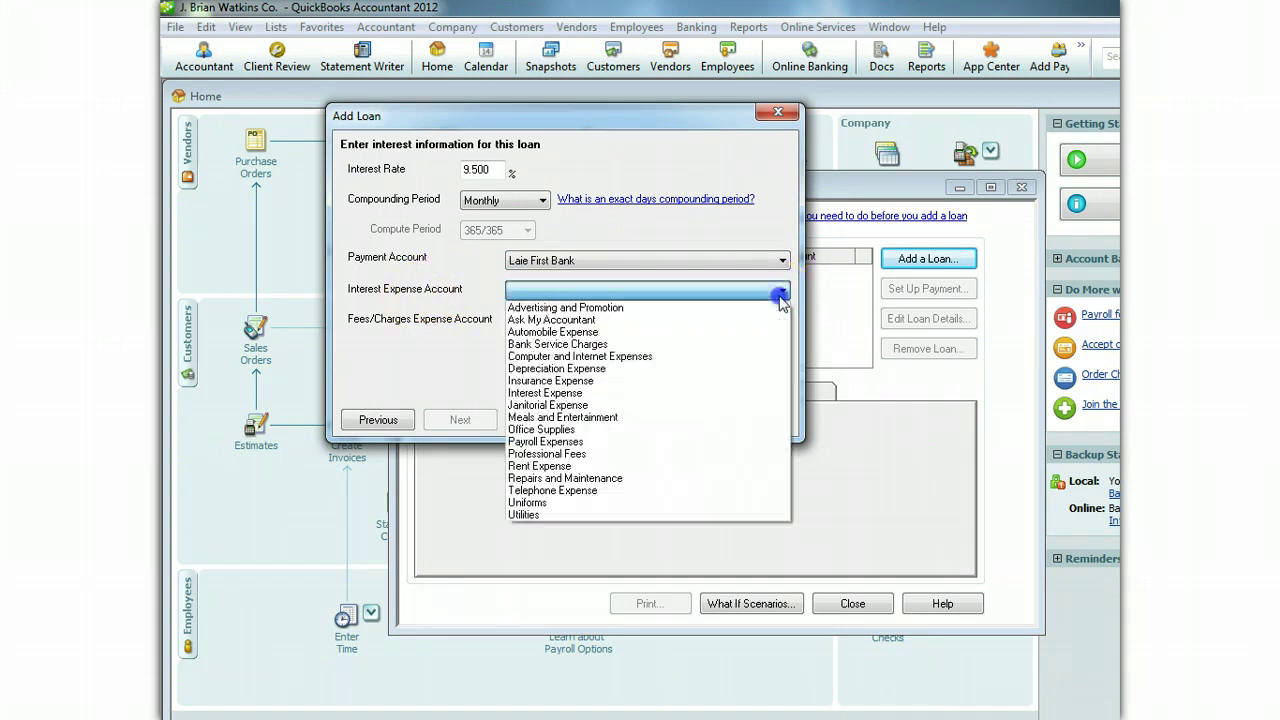
click(650, 393)
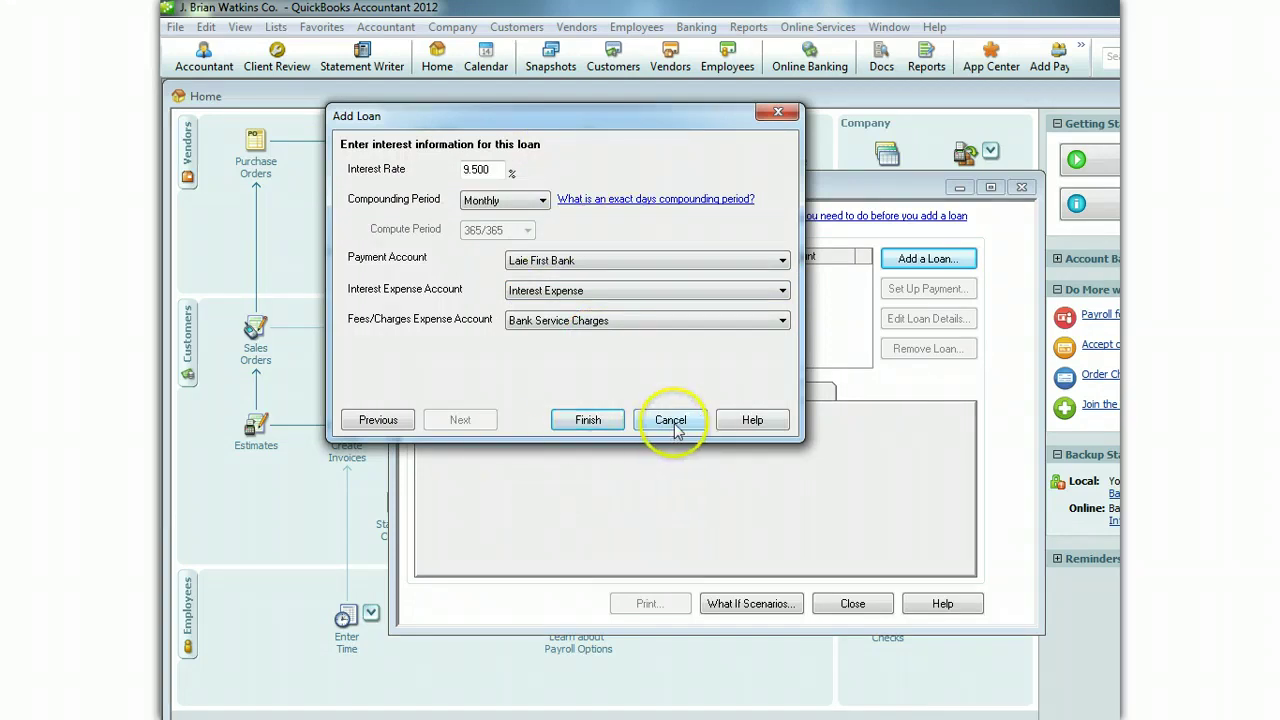
click(606, 421)
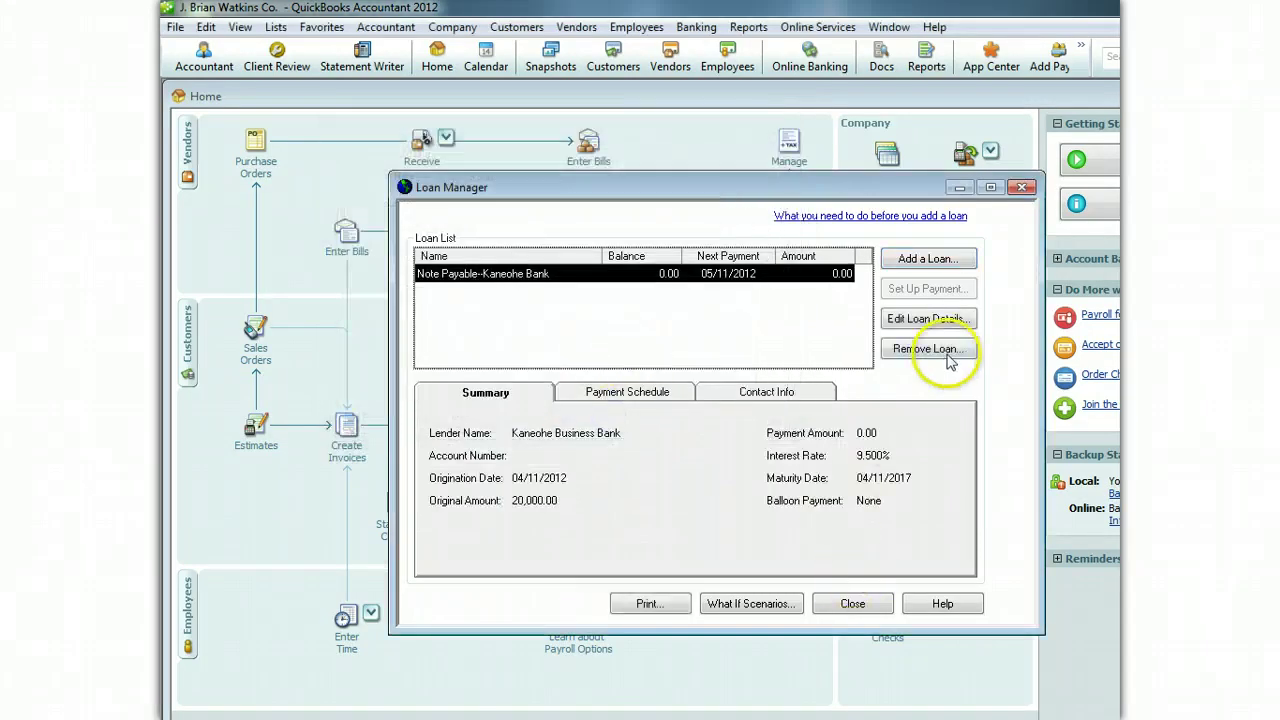
- Open What If Scenarios for the loan and set the origination date to April 11, 2012
click(632, 392)
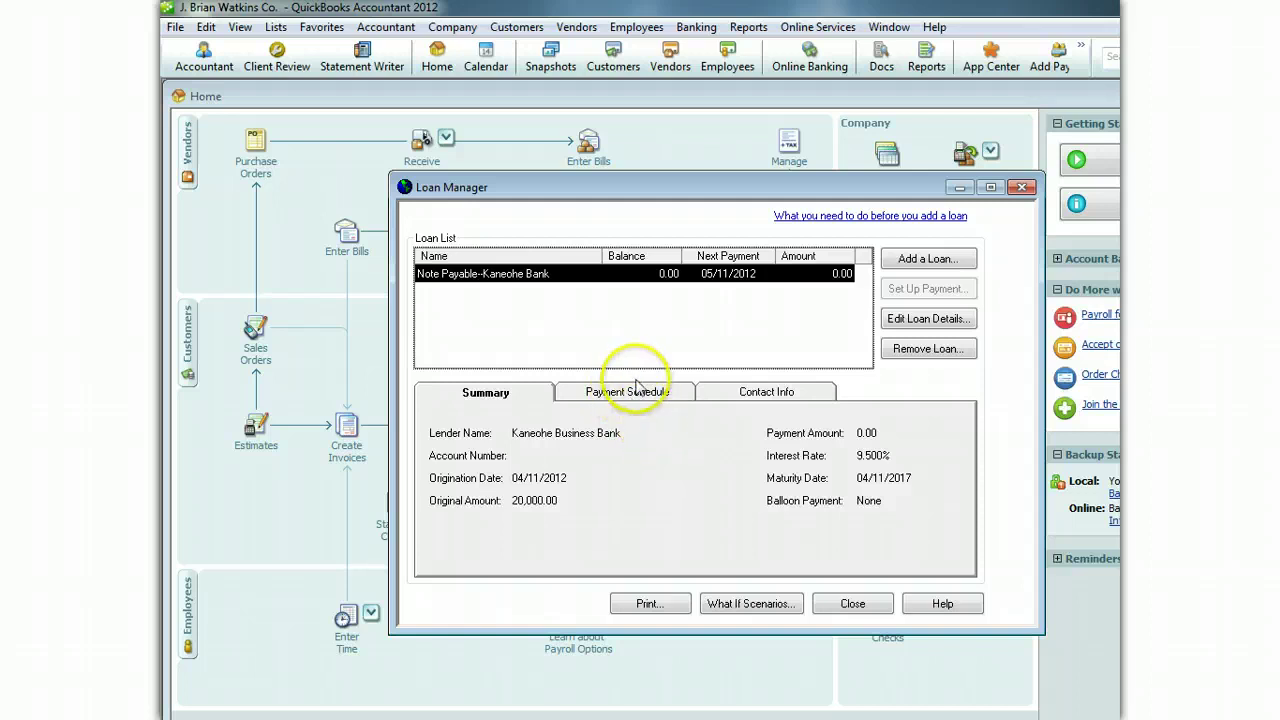
click(776, 395)
click(762, 603)
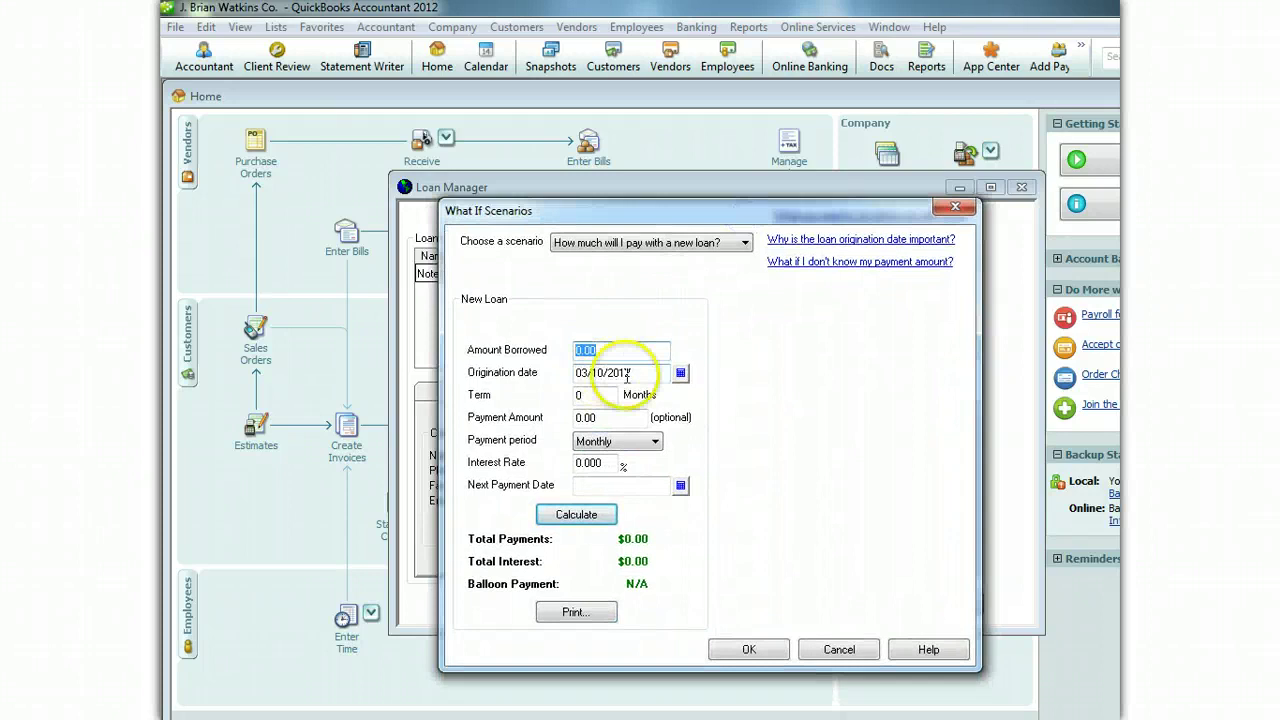
text(20000)
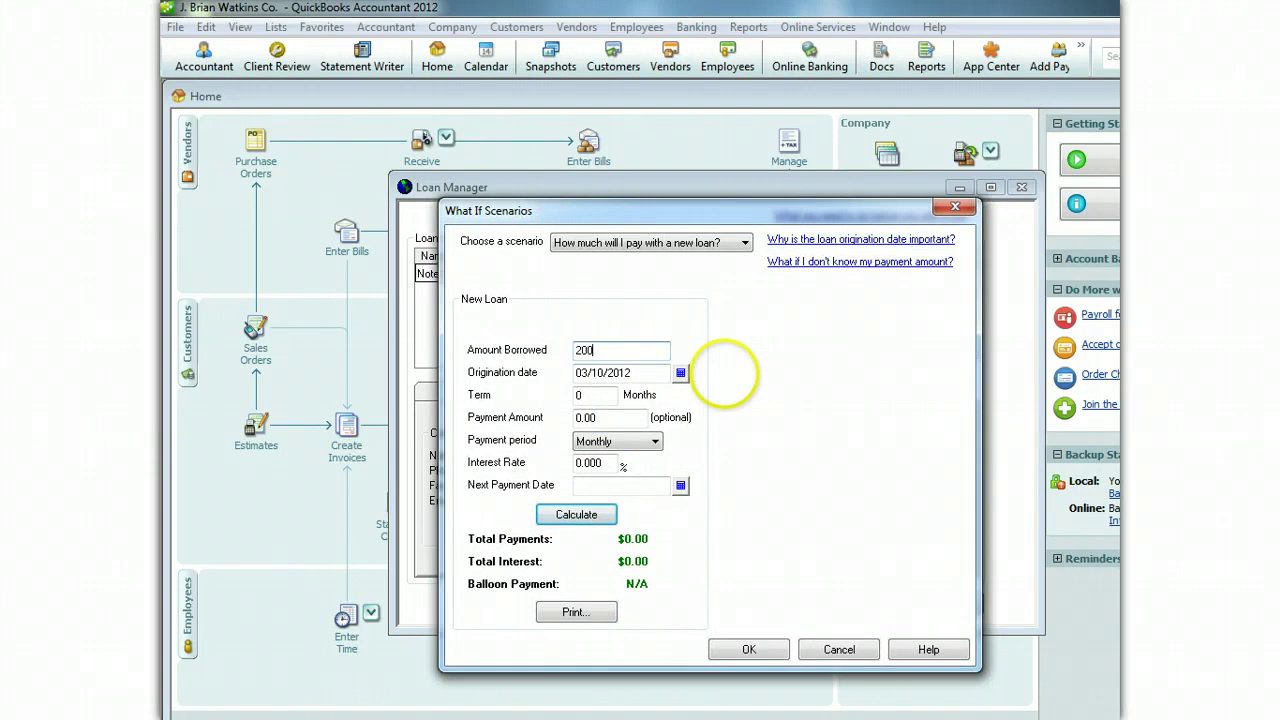
click(680, 373)
click(723, 398)
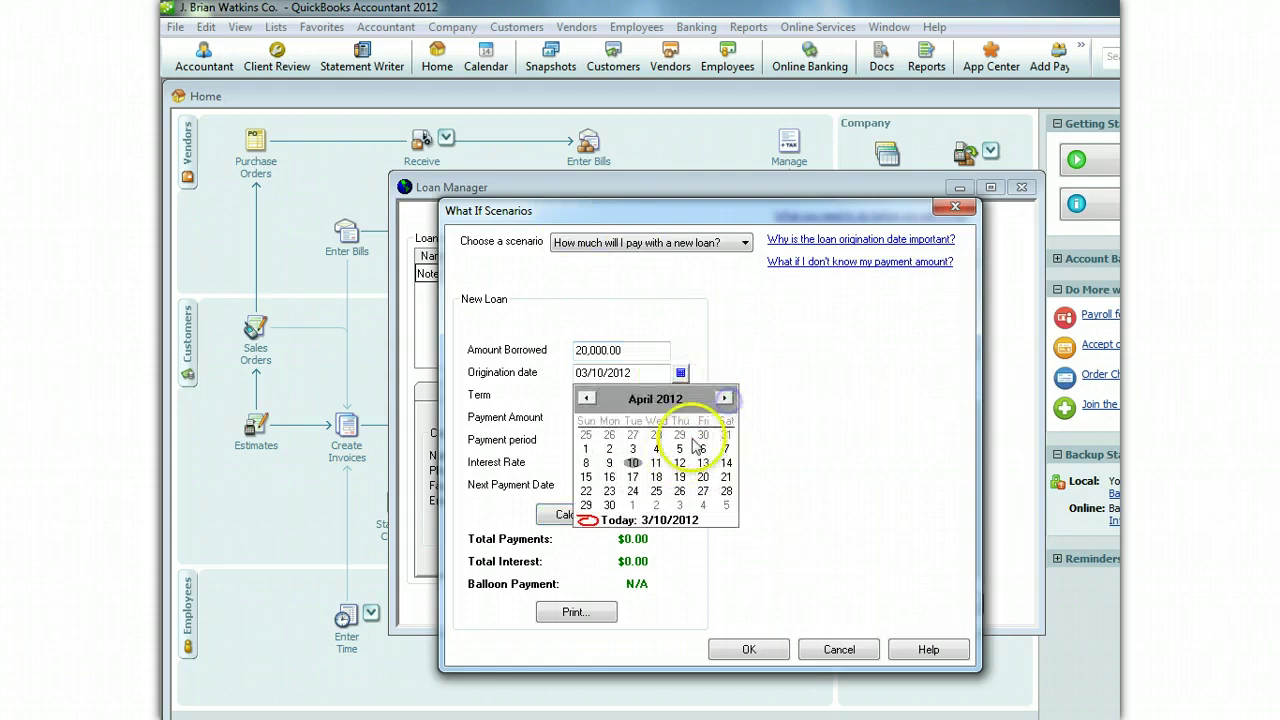
click(656, 466)
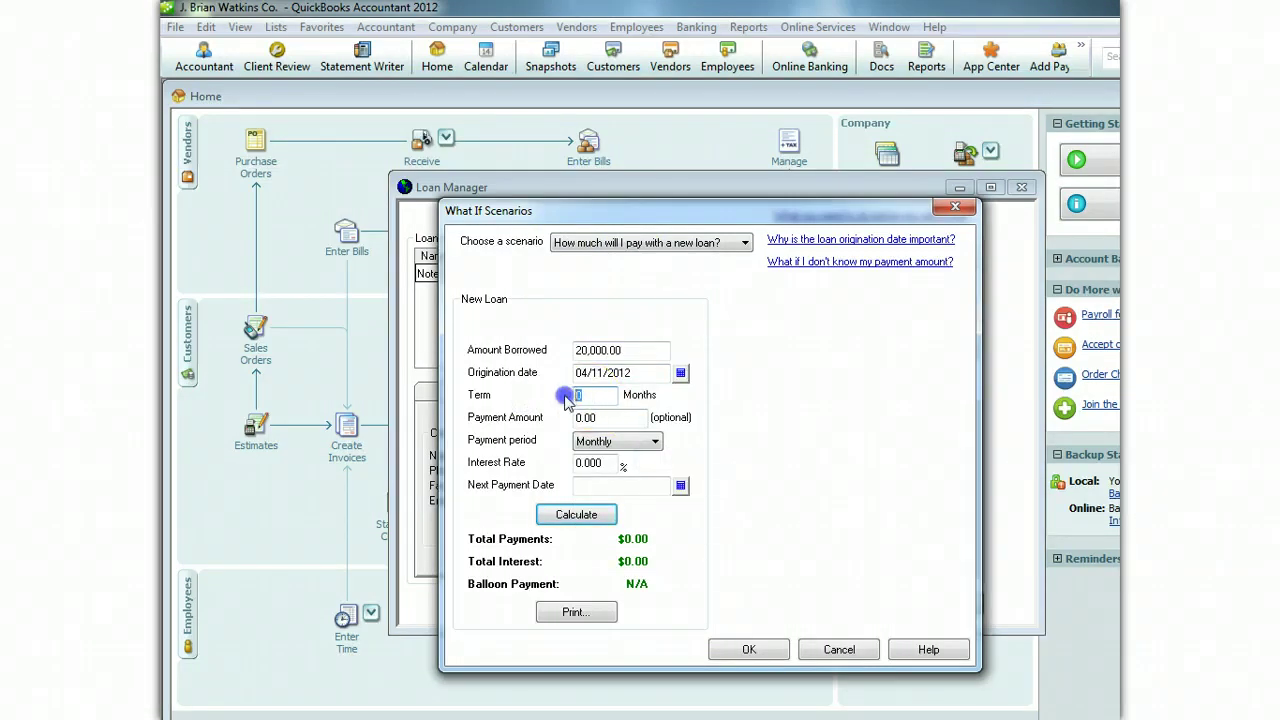
- Enter 60 for the term, set next payment May 11, 2012, and calculate the 420.04 payment
text(60)
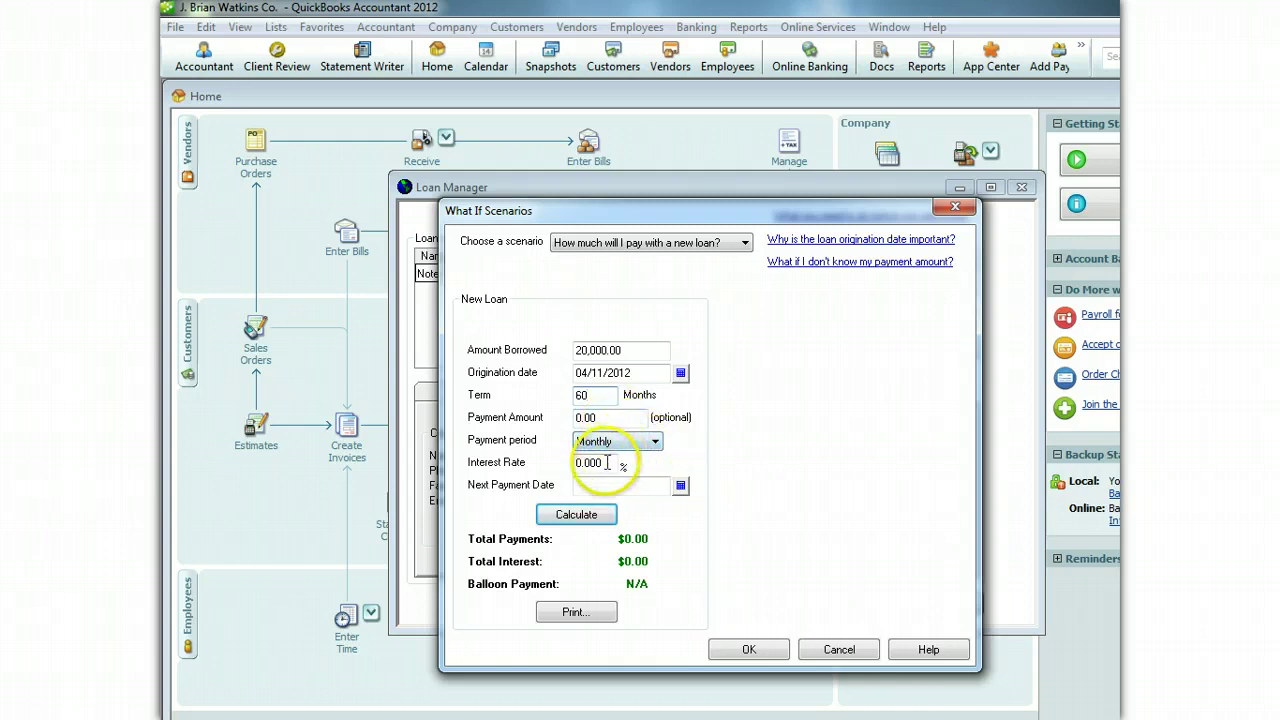
click(543, 470)
drag(605, 463, 565, 478)
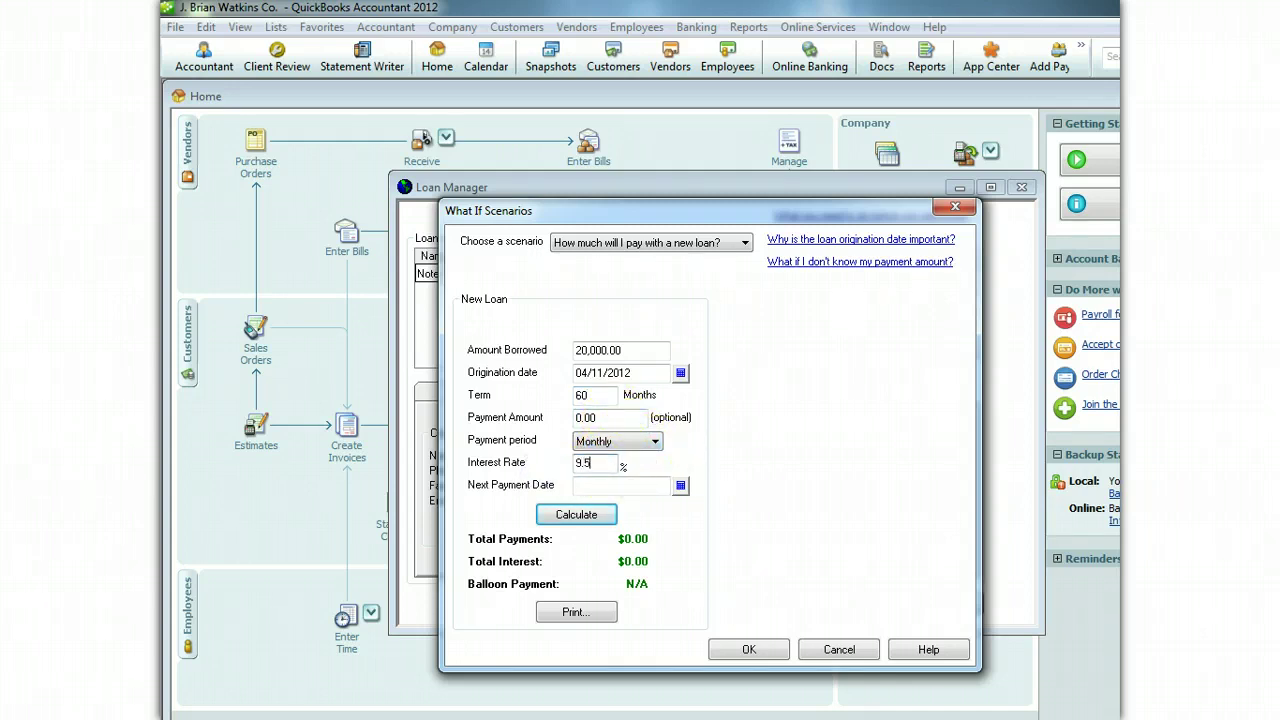
click(680, 485)
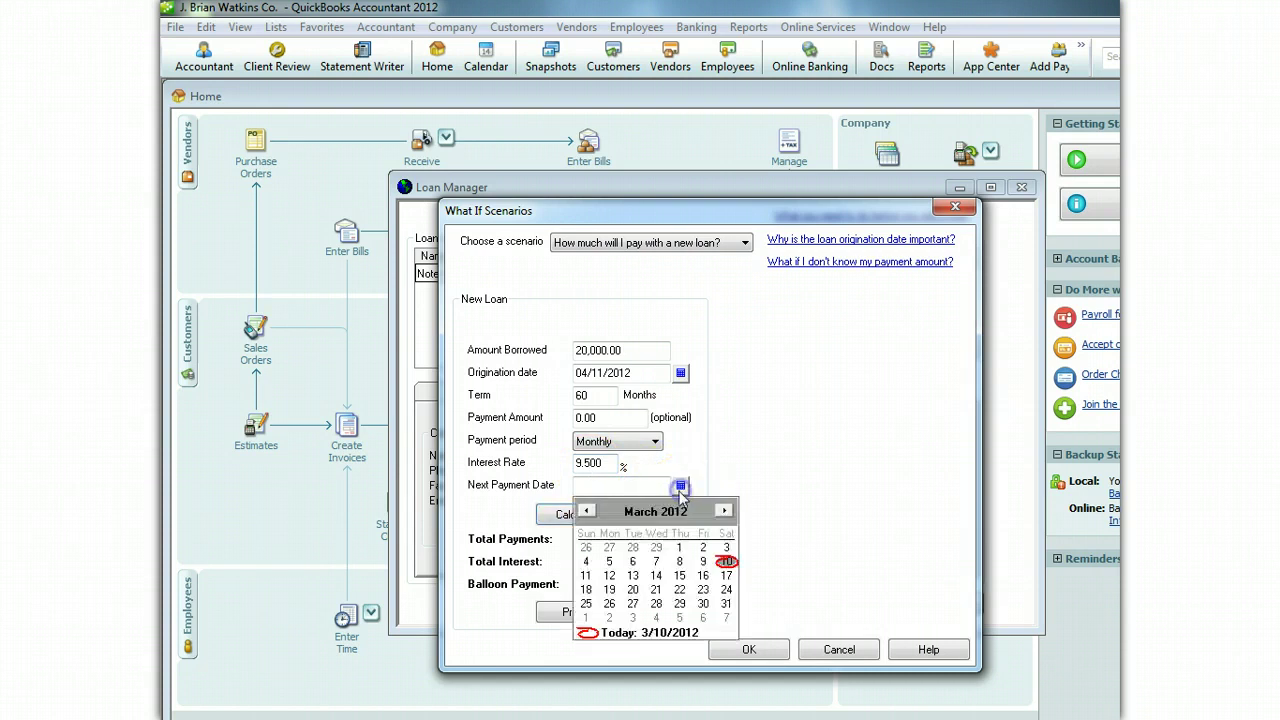
click(724, 511)
click(724, 511)
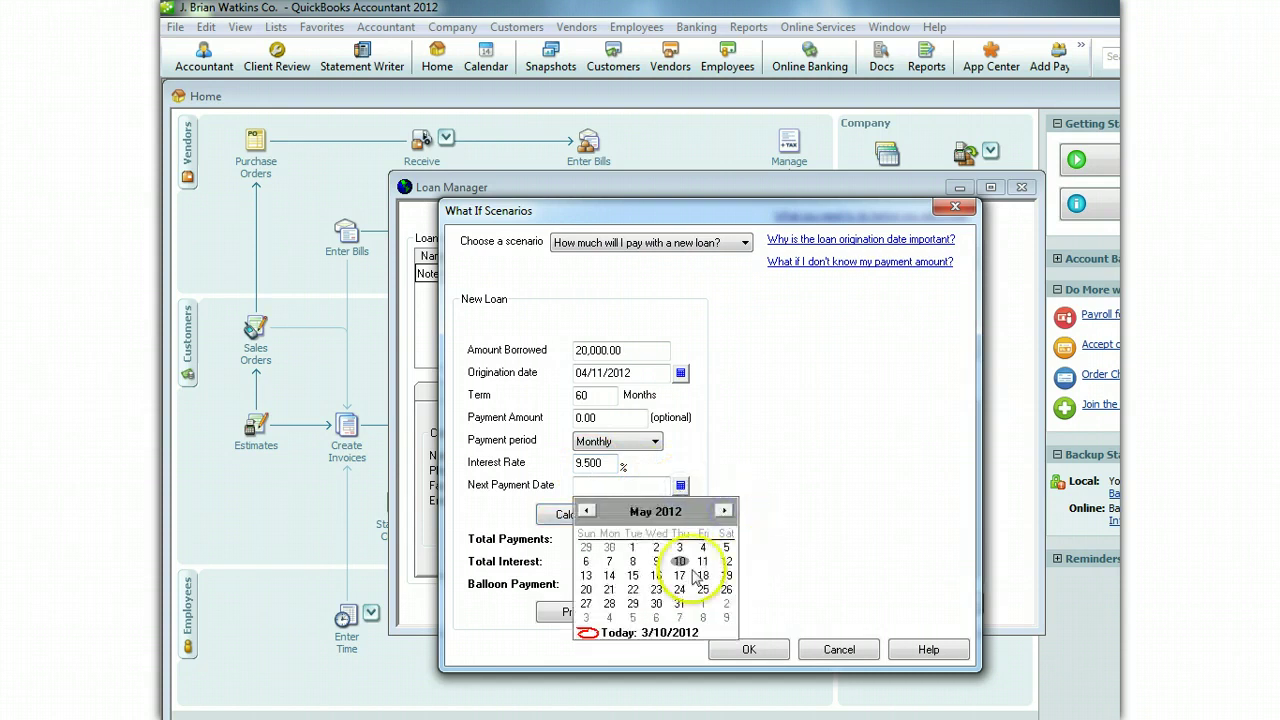
click(702, 561)
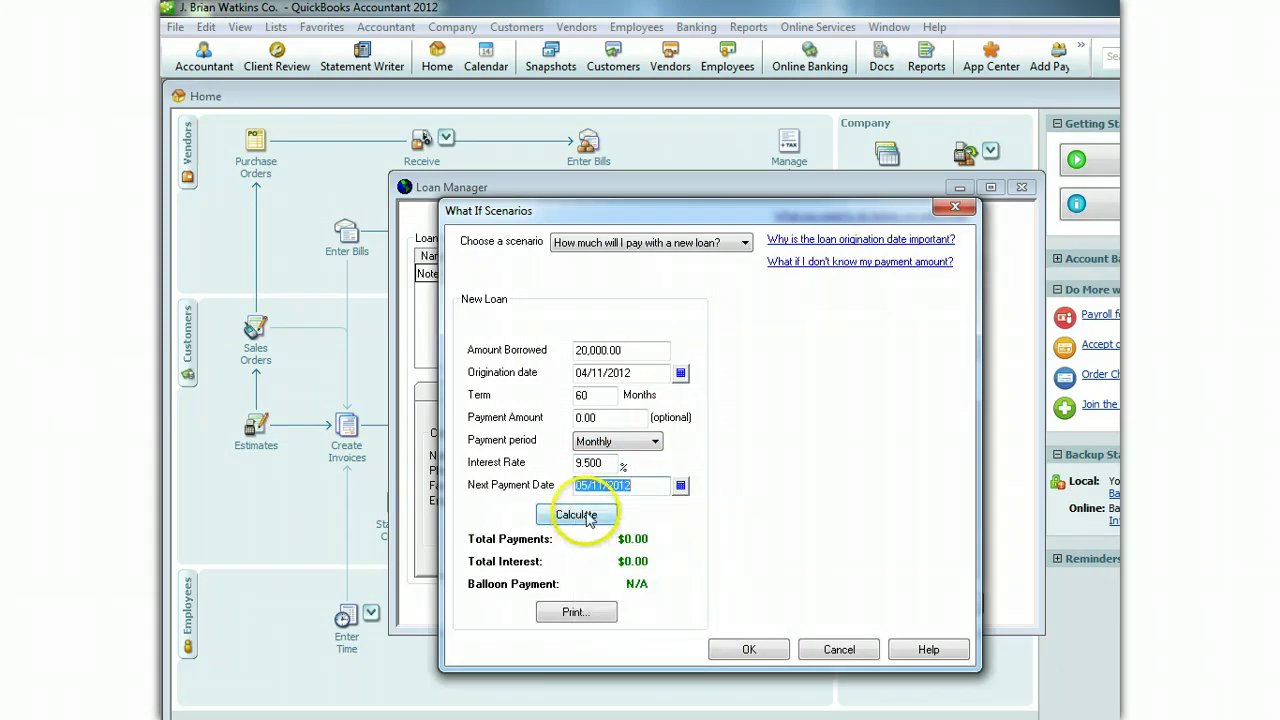
click(576, 514)
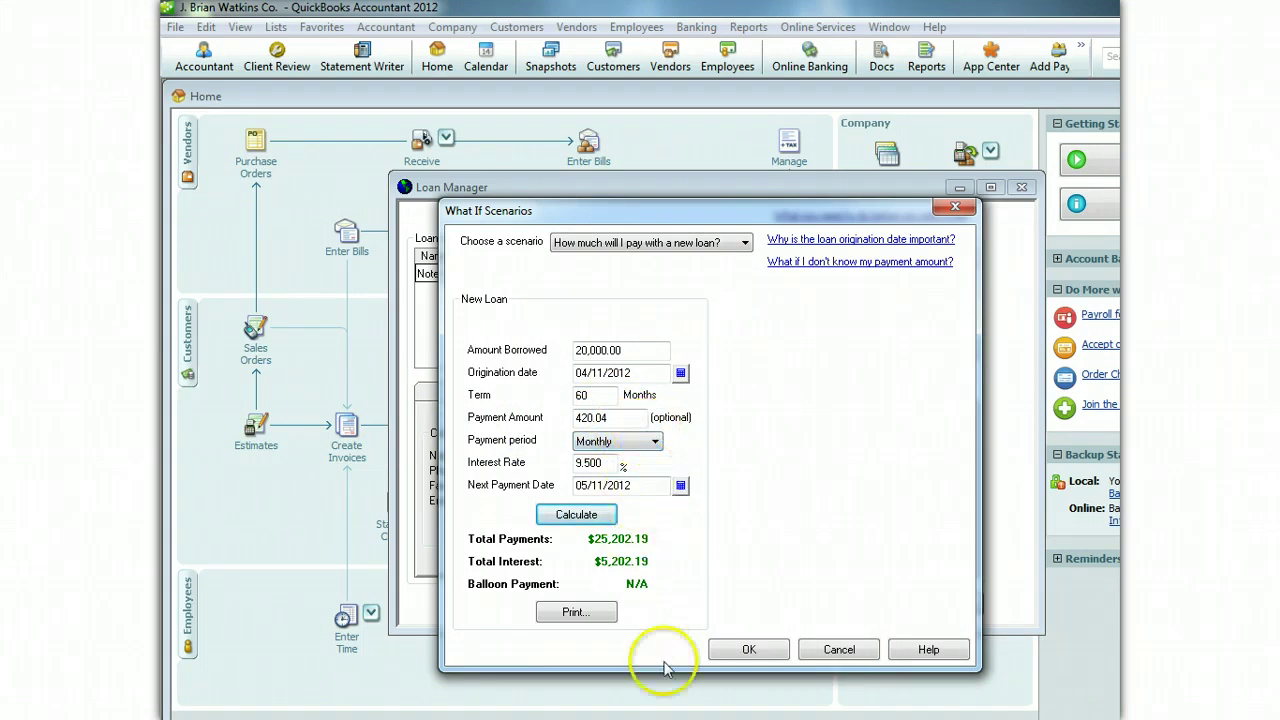
- Close the What If calculation and Loan Manager, then open the standard Balance Sheet report
click(745, 650)
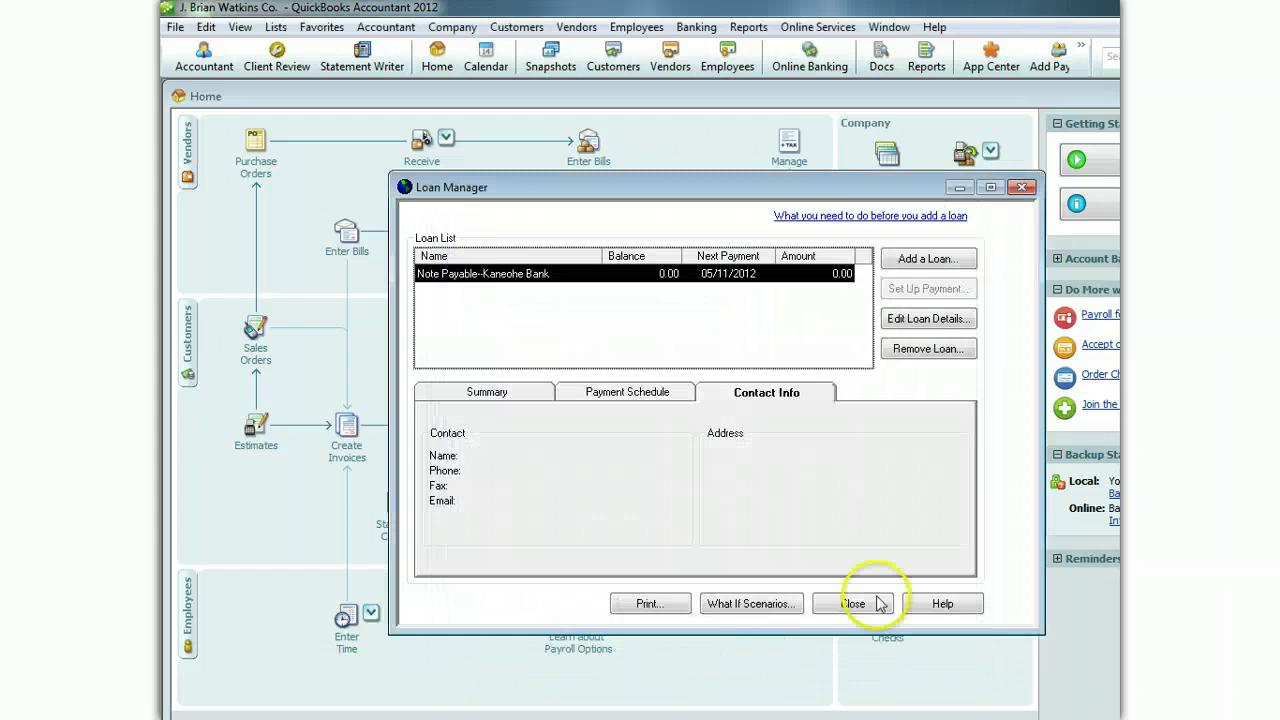
click(852, 604)
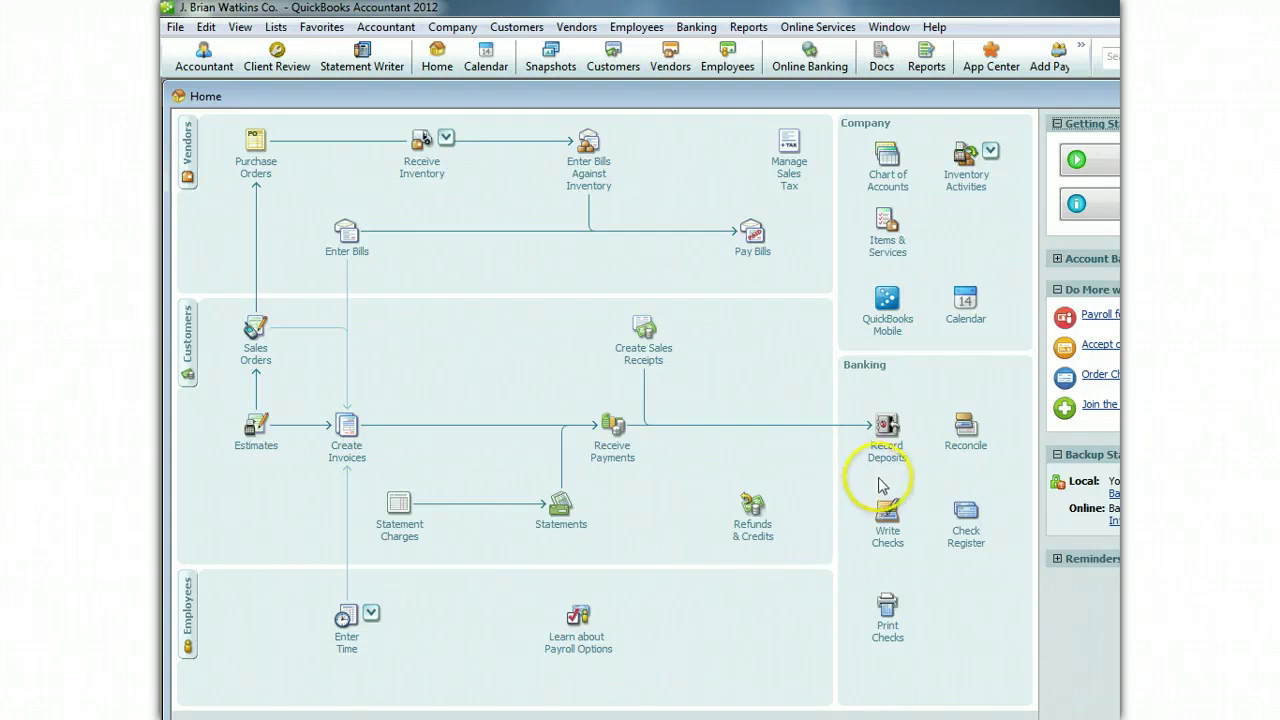
click(752, 29)
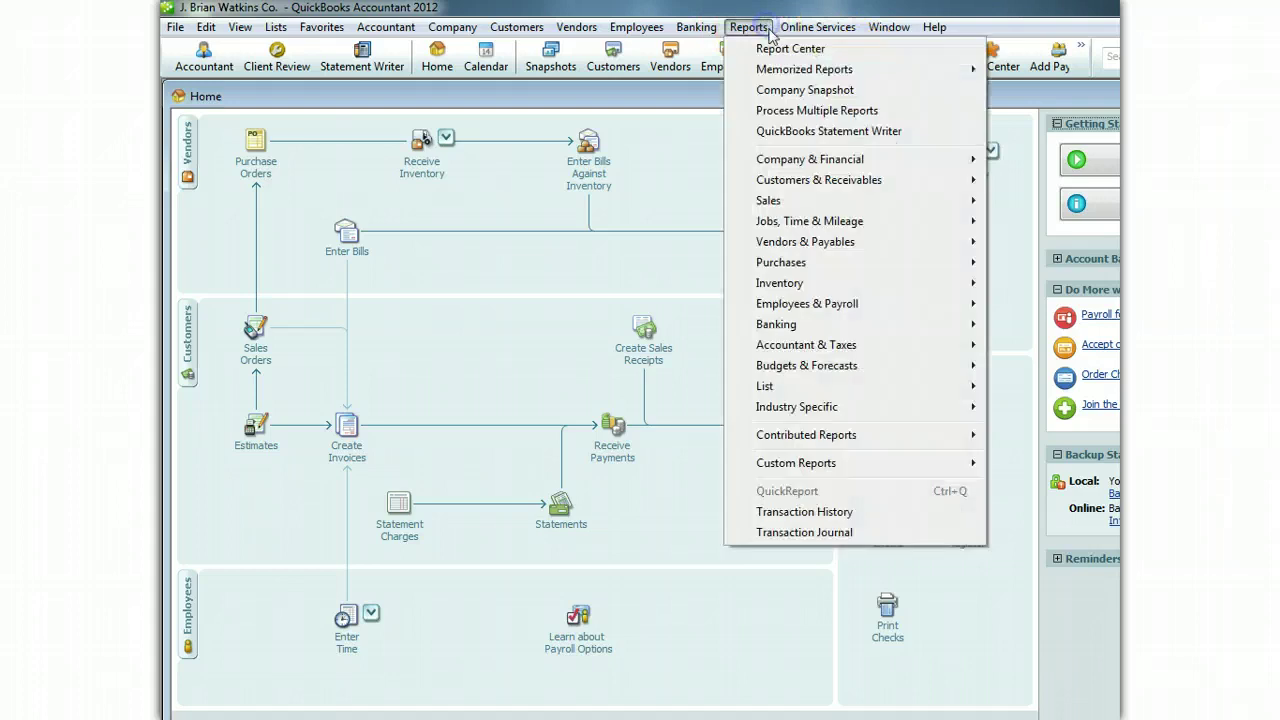
mouse_move(870, 158)
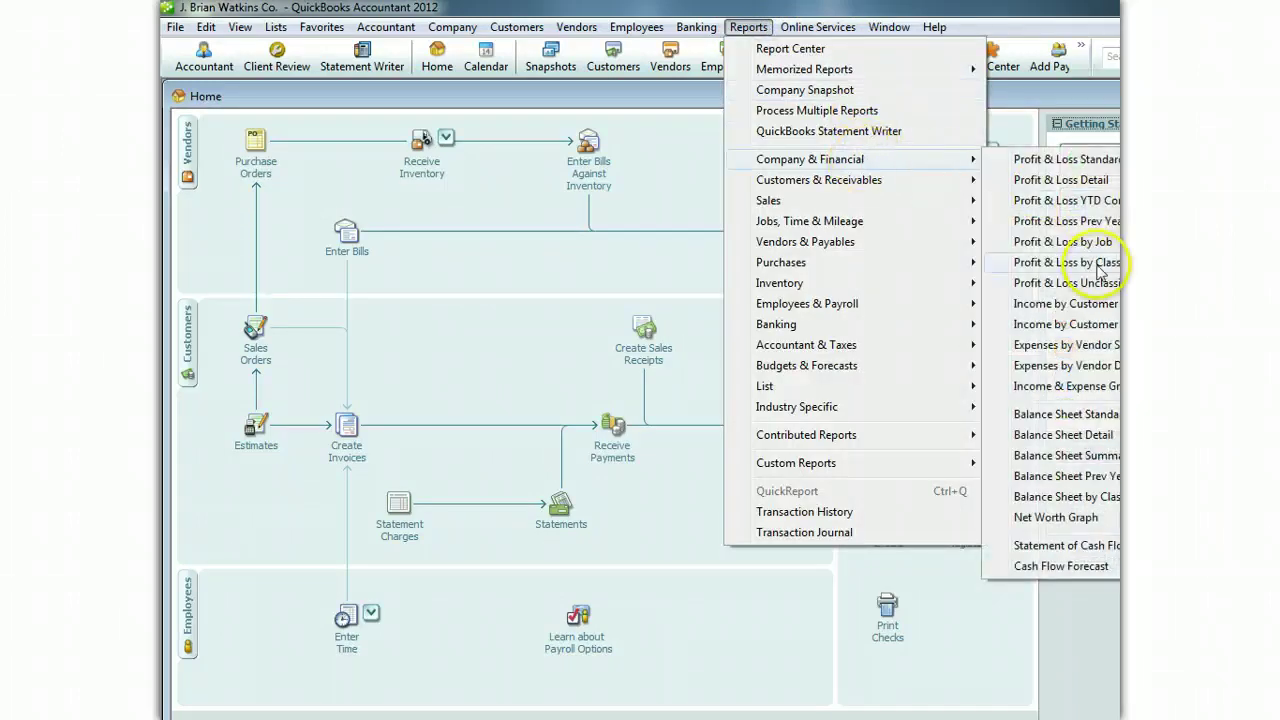
click(1058, 413)
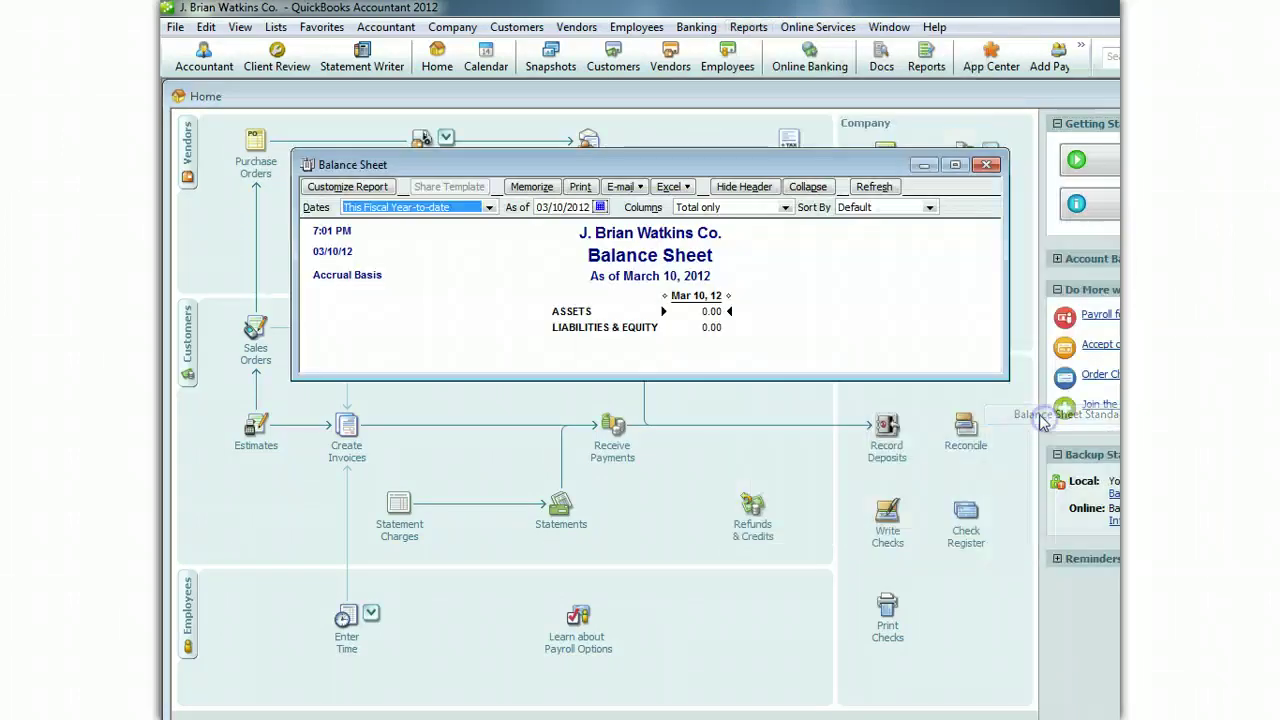
- Show the balance sheet as of 04/30/2012, review it, then close without memorizing
click(600, 207)
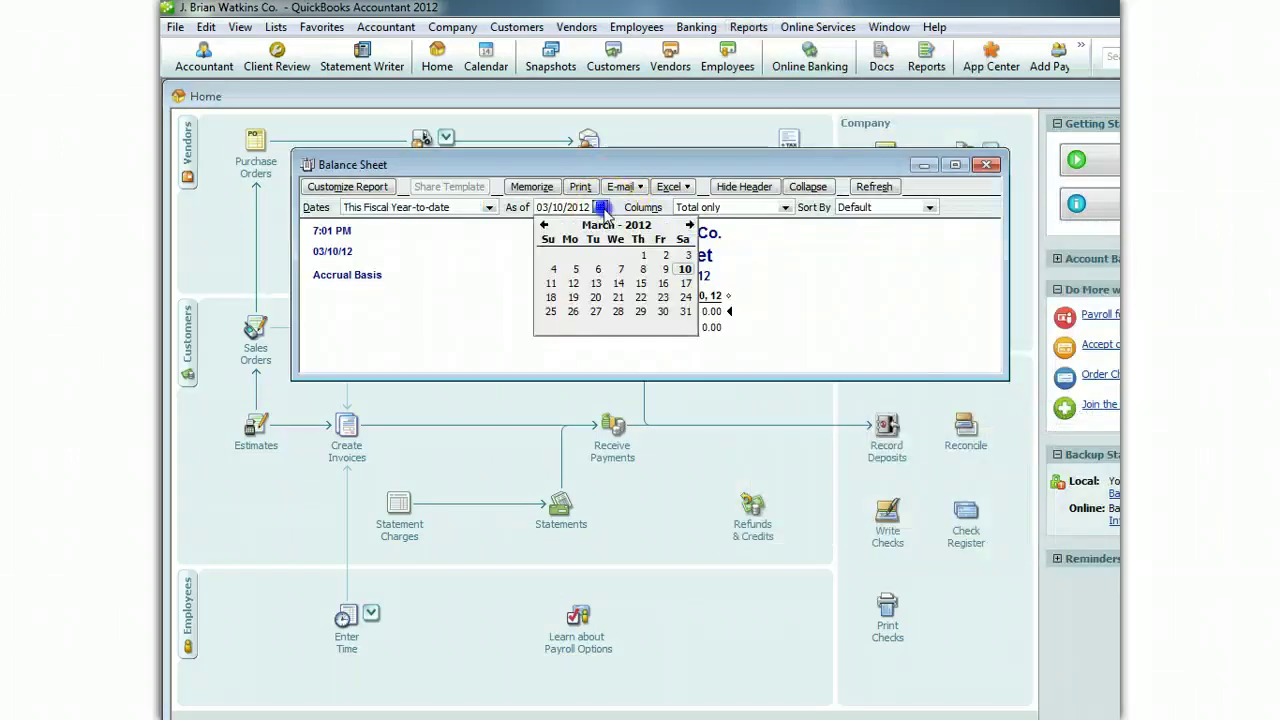
click(690, 224)
click(573, 311)
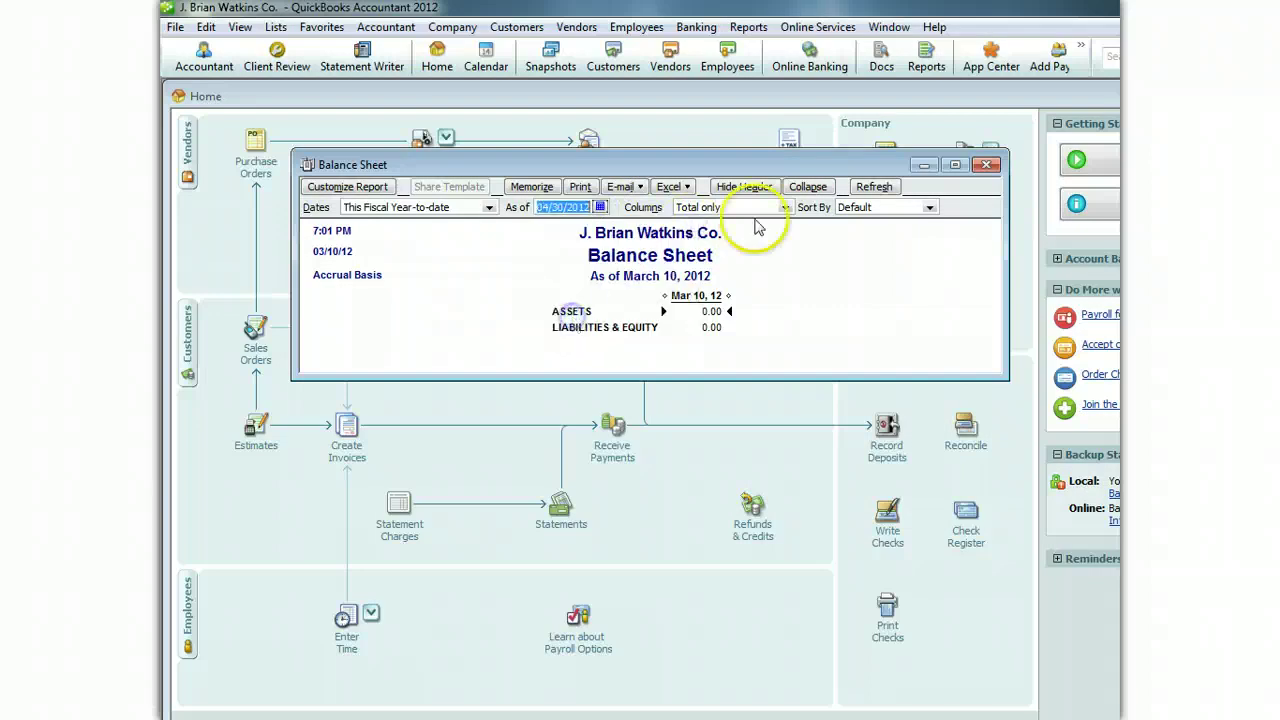
click(873, 187)
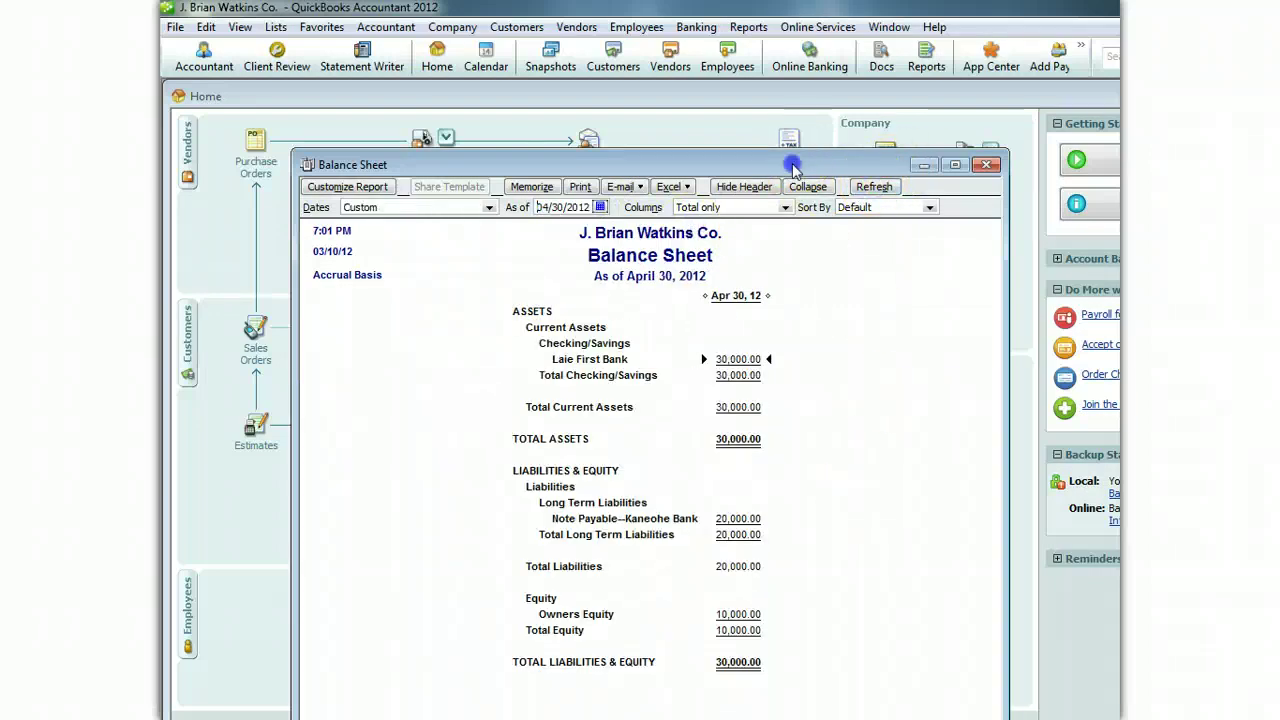
drag(792, 165, 797, 119)
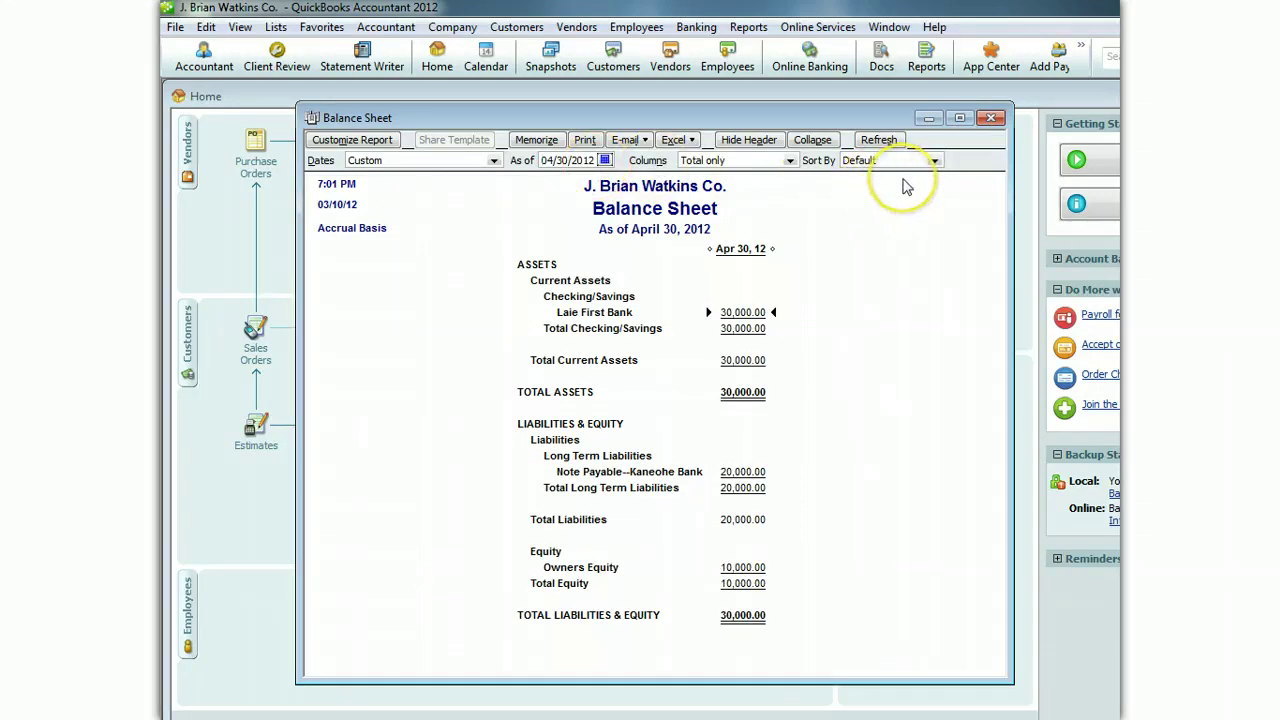
click(990, 118)
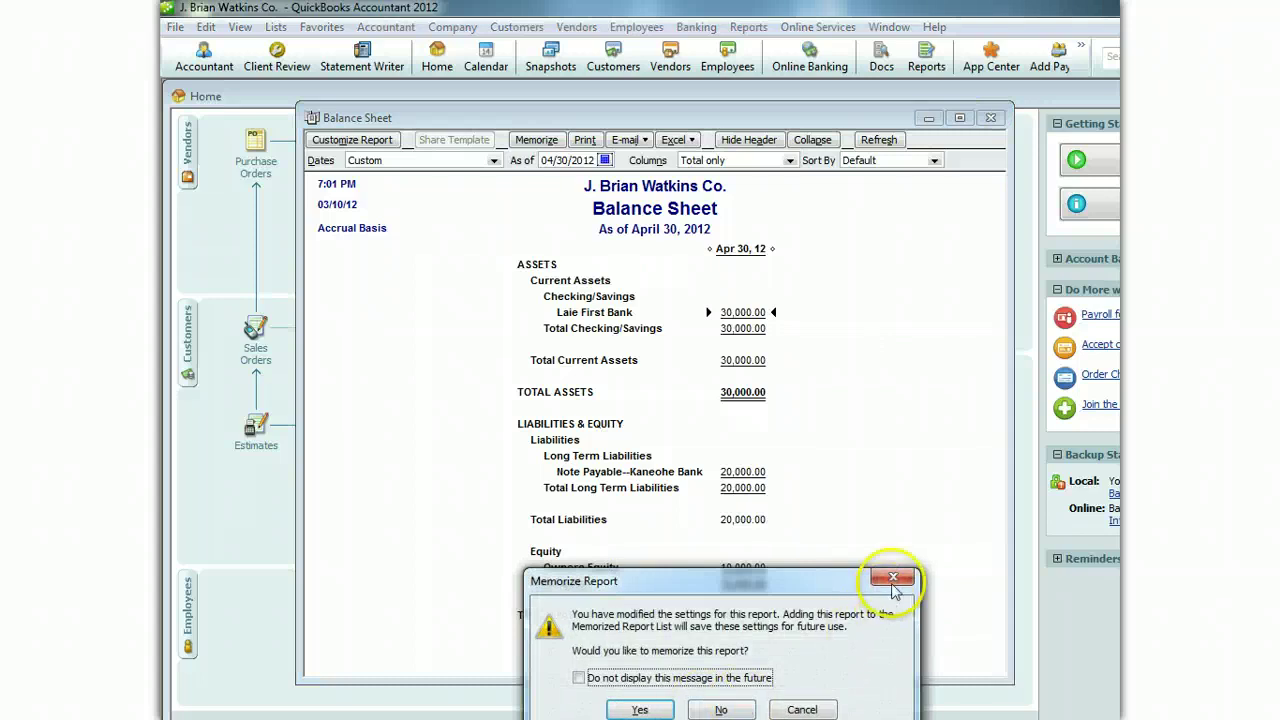
click(721, 709)
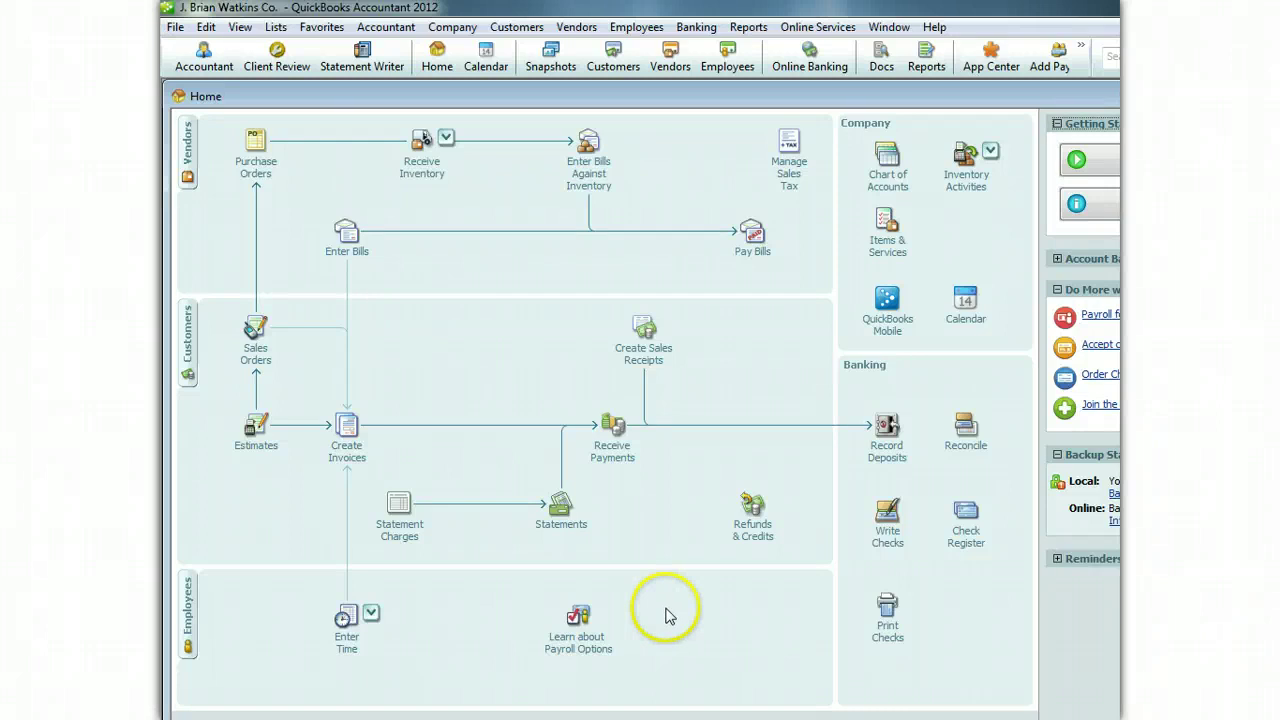
- Receive PO 1 from China Bicycle Co. with a bill: ten Beach Cruisers at 50.00, 500.00 due
click(670, 598)
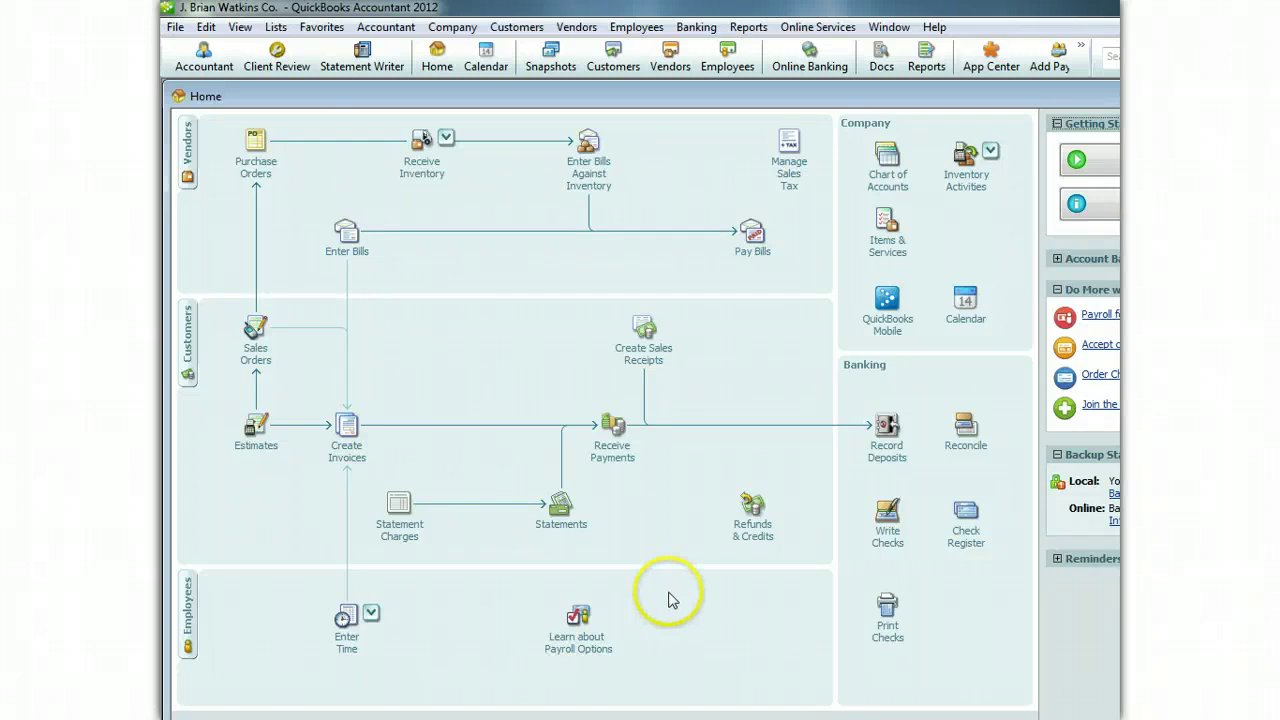
click(435, 170)
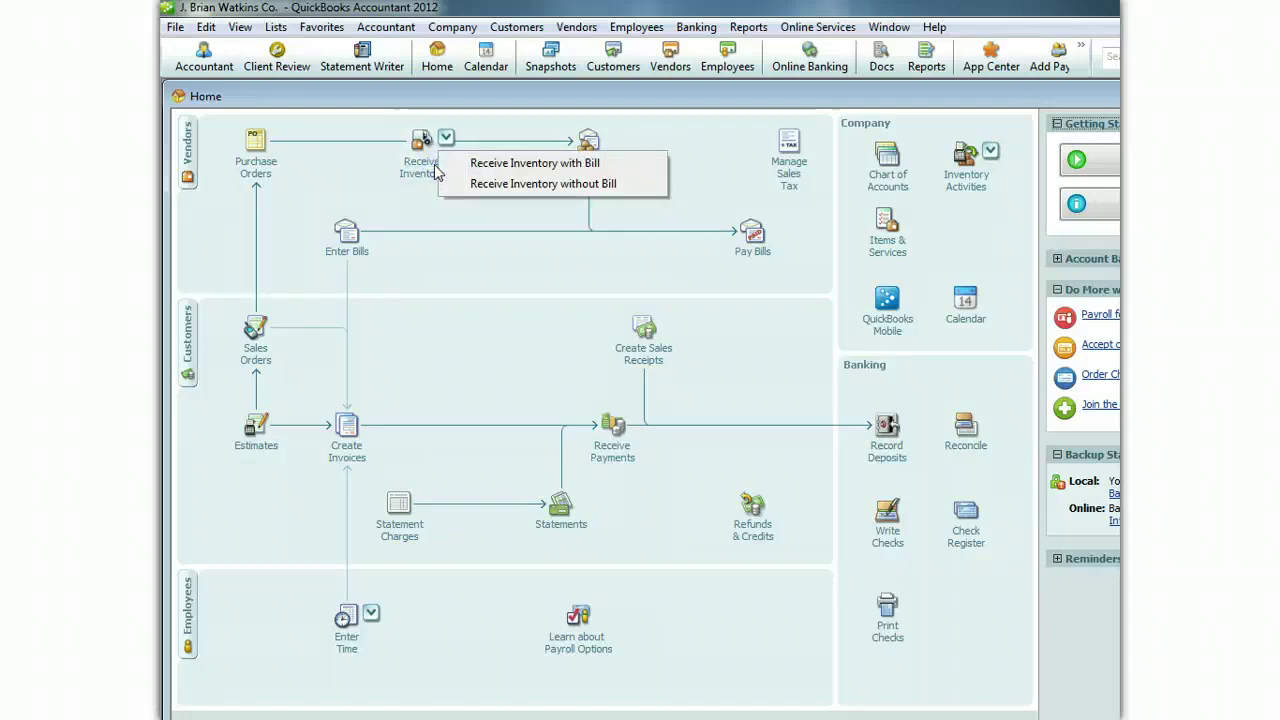
click(475, 166)
drag(651, 342, 560, 185)
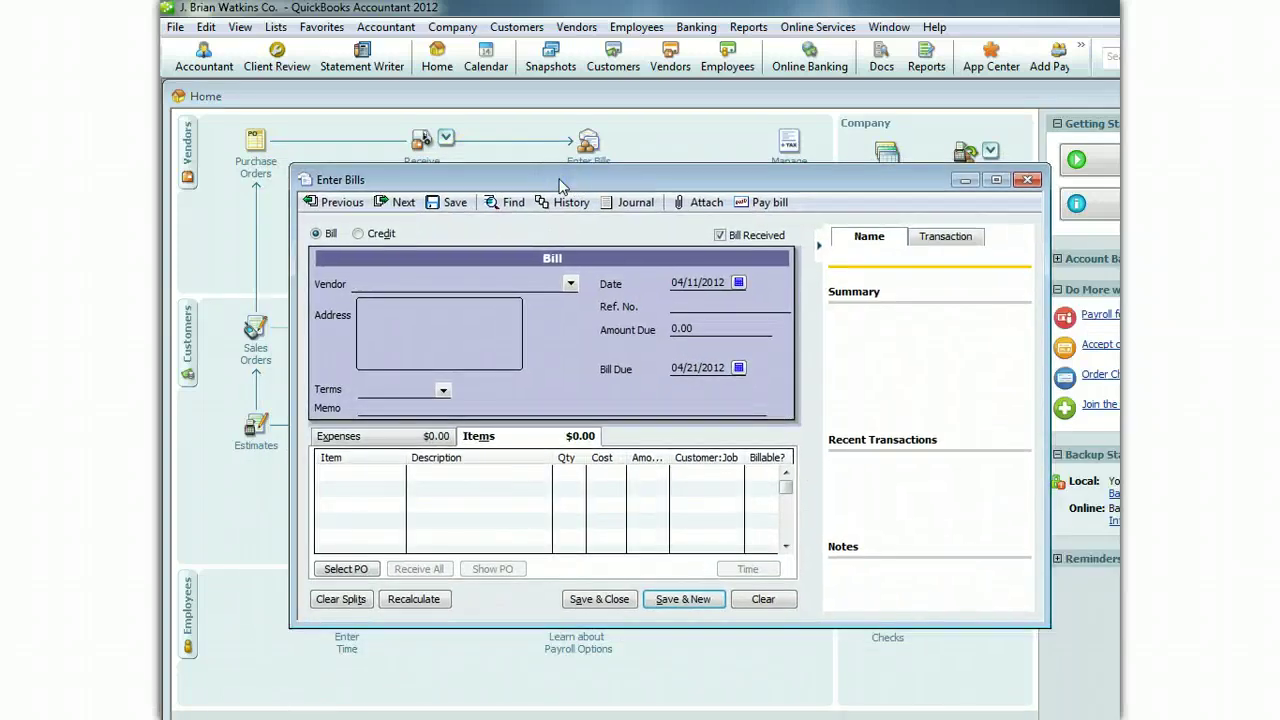
click(570, 283)
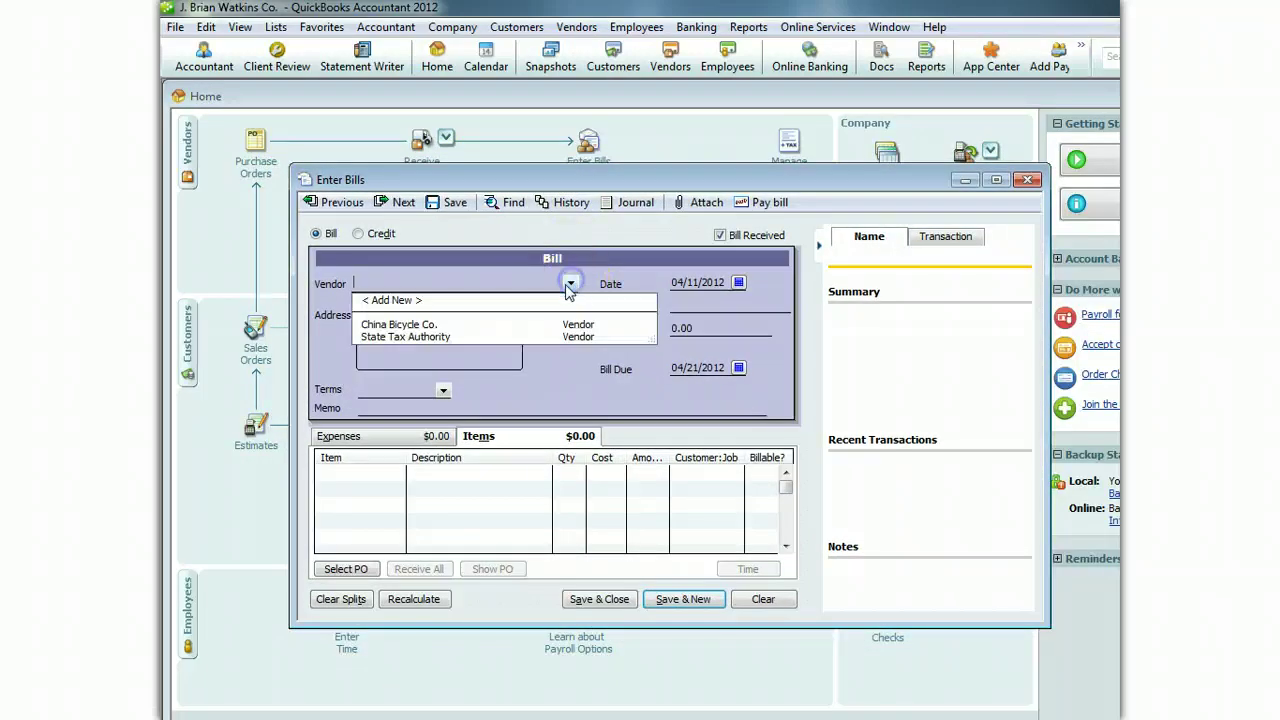
click(460, 330)
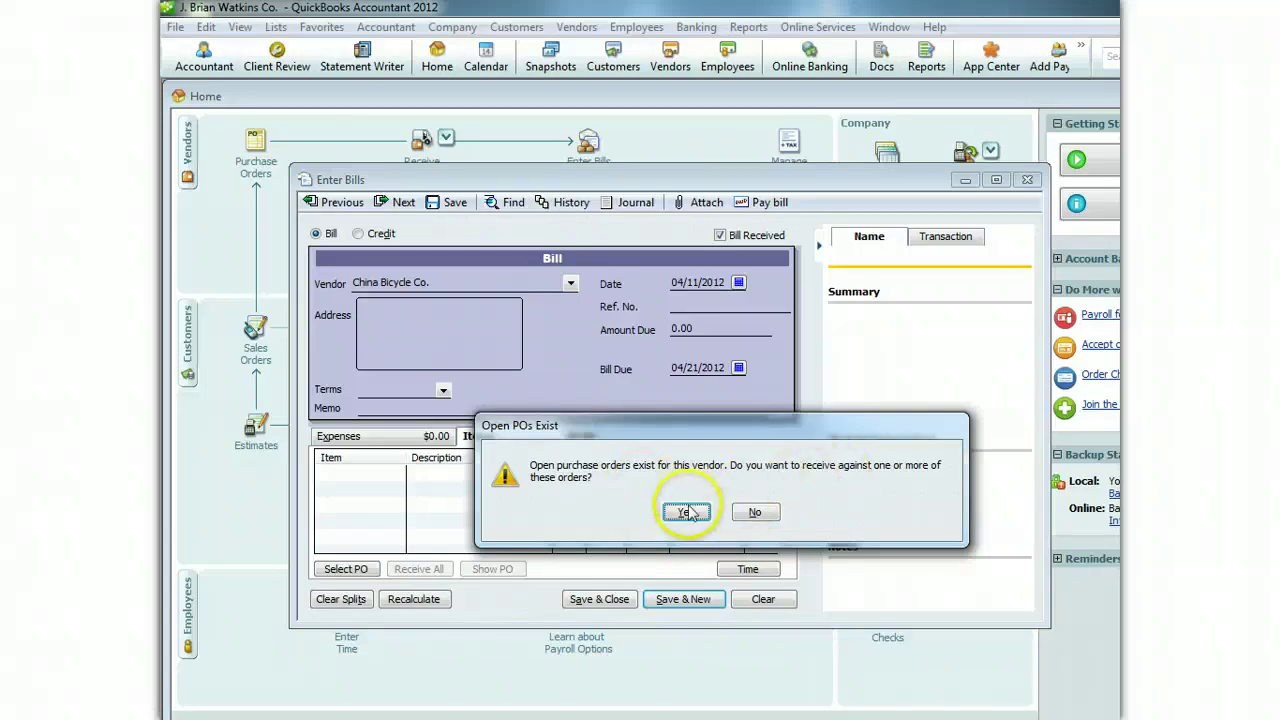
click(686, 513)
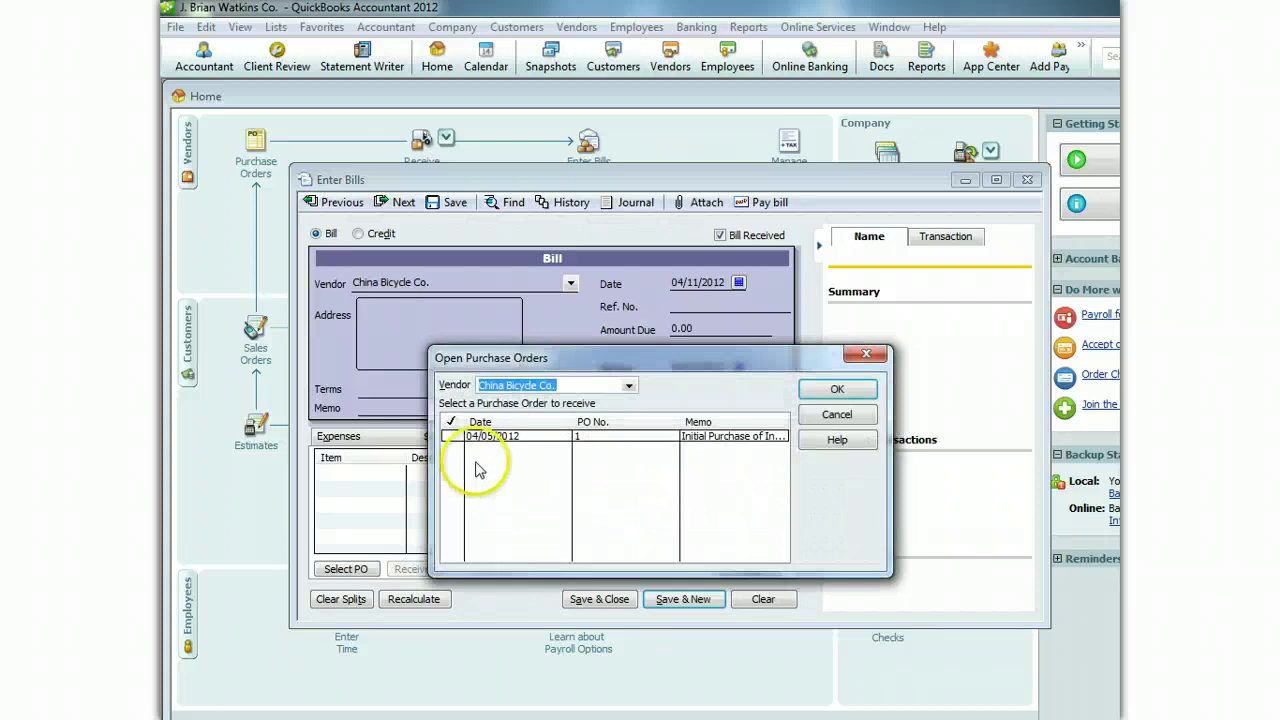
click(451, 437)
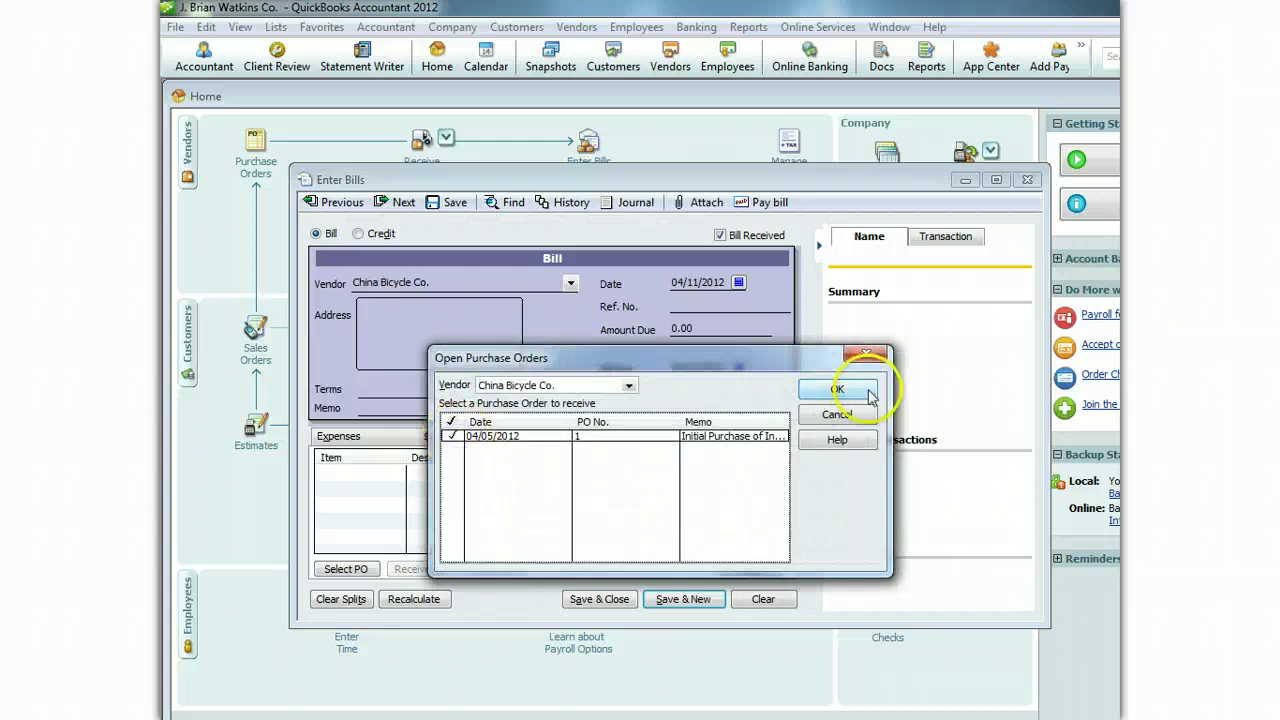
click(837, 389)
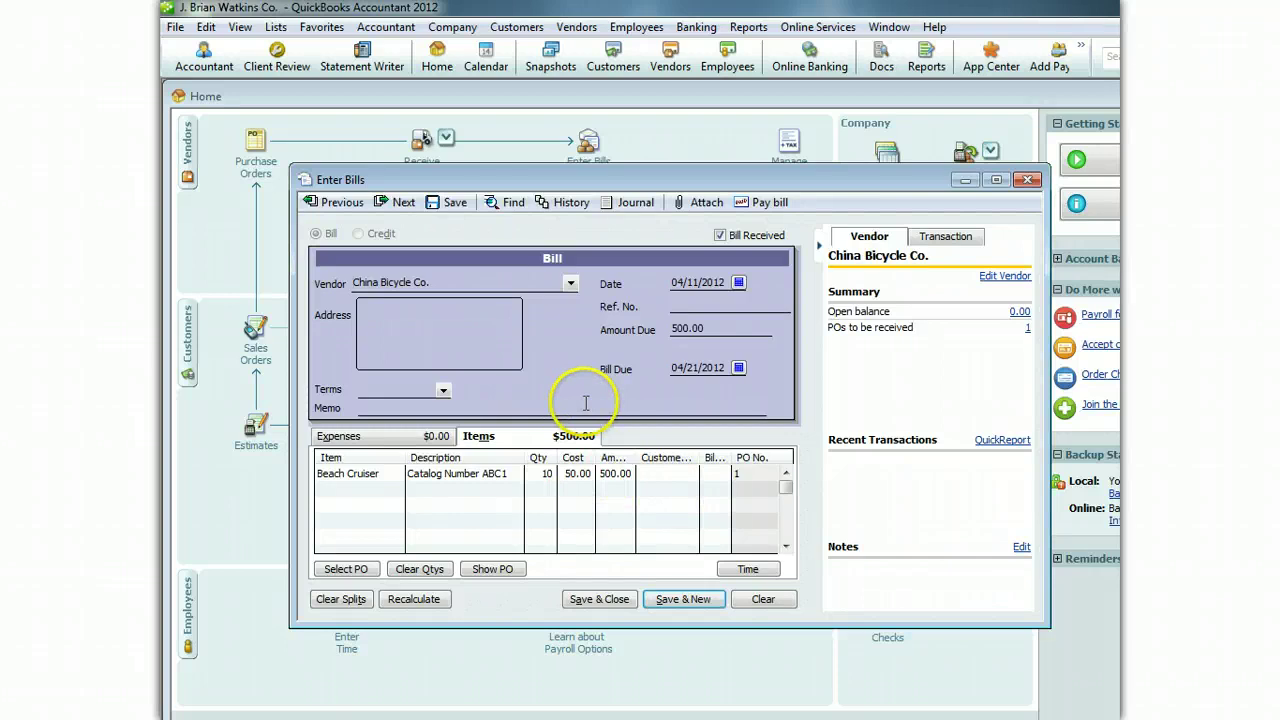
- Date the bill 04/12/2012, apply 2% 10 Net 30 terms (due 05/12/2012), and enter the inventory-purchase memo
click(738, 283)
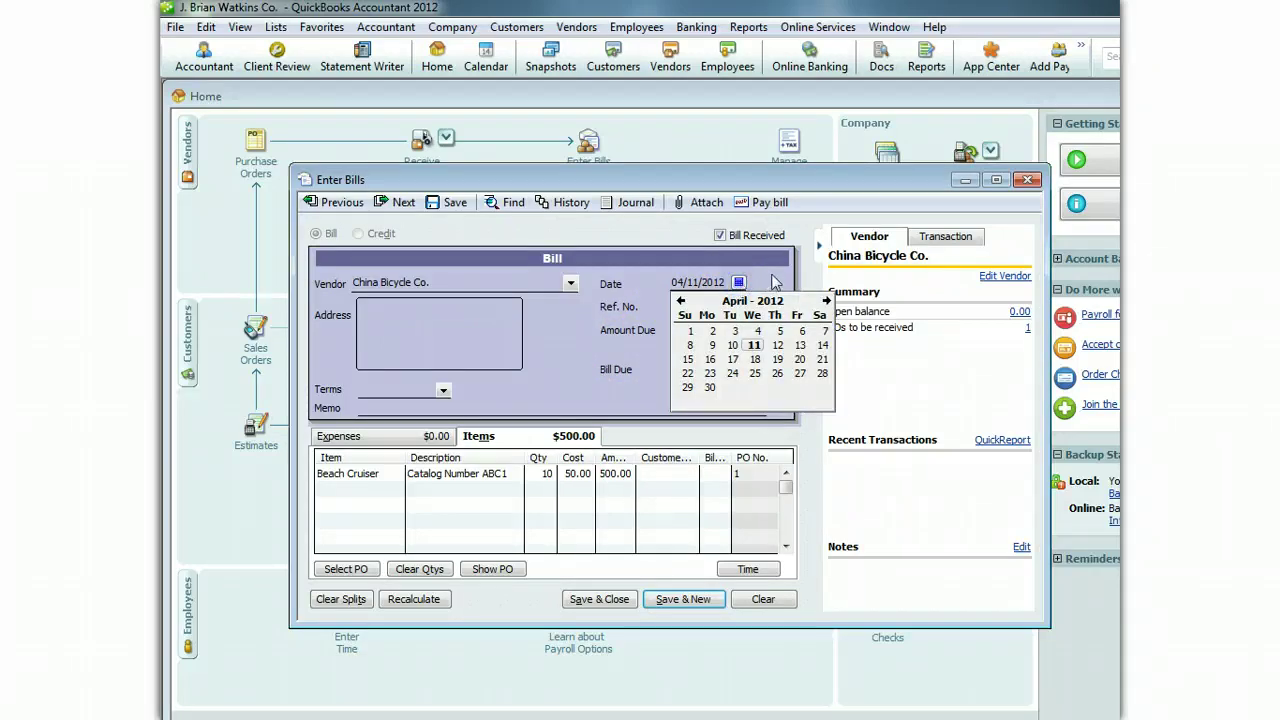
click(778, 346)
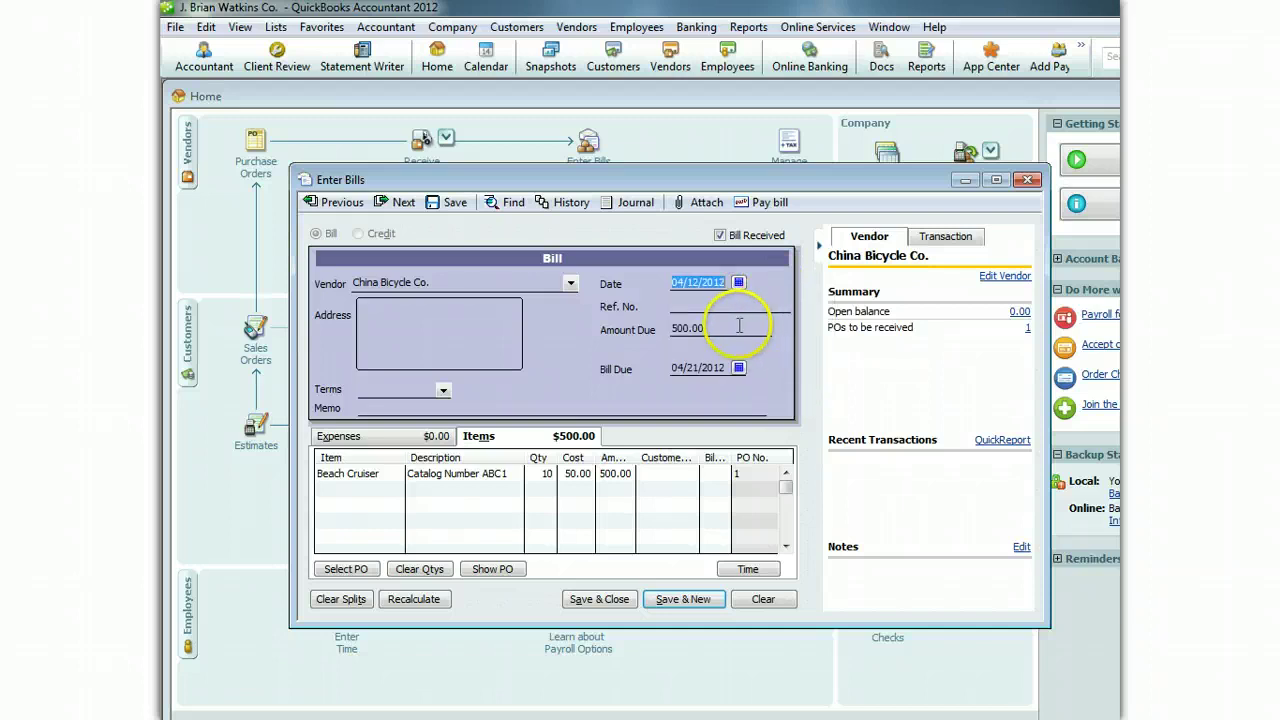
click(443, 391)
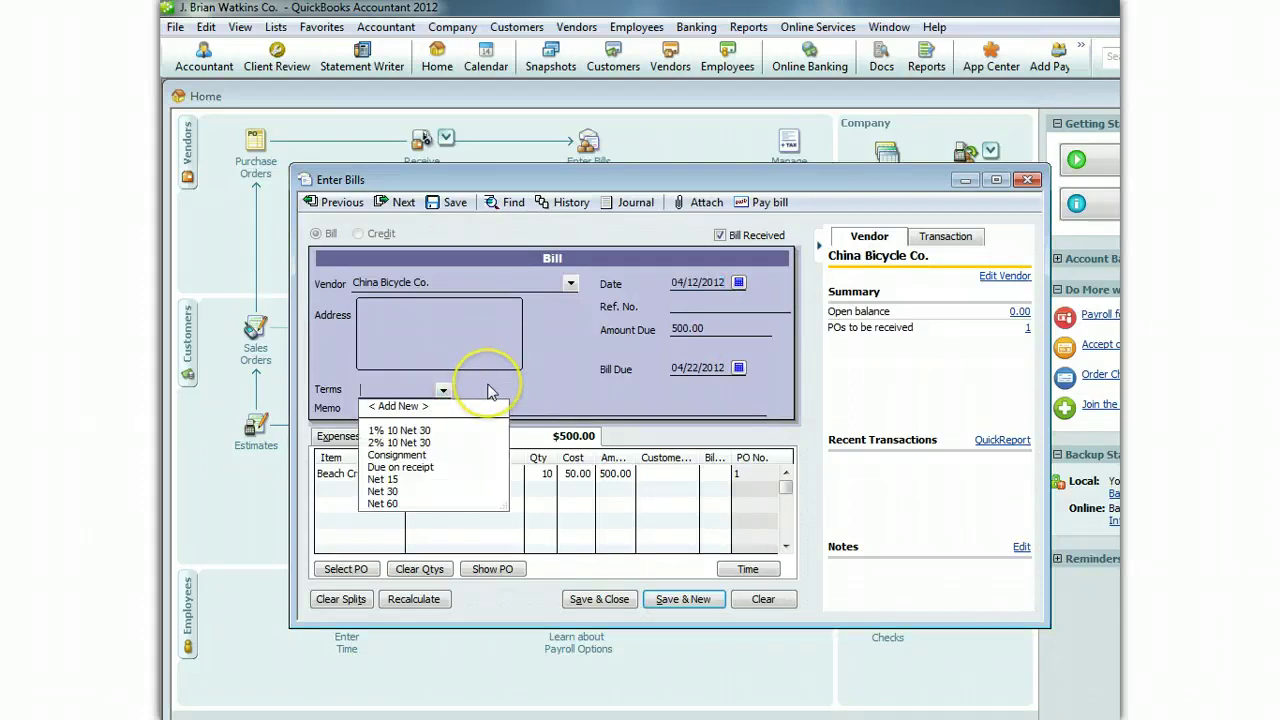
click(405, 443)
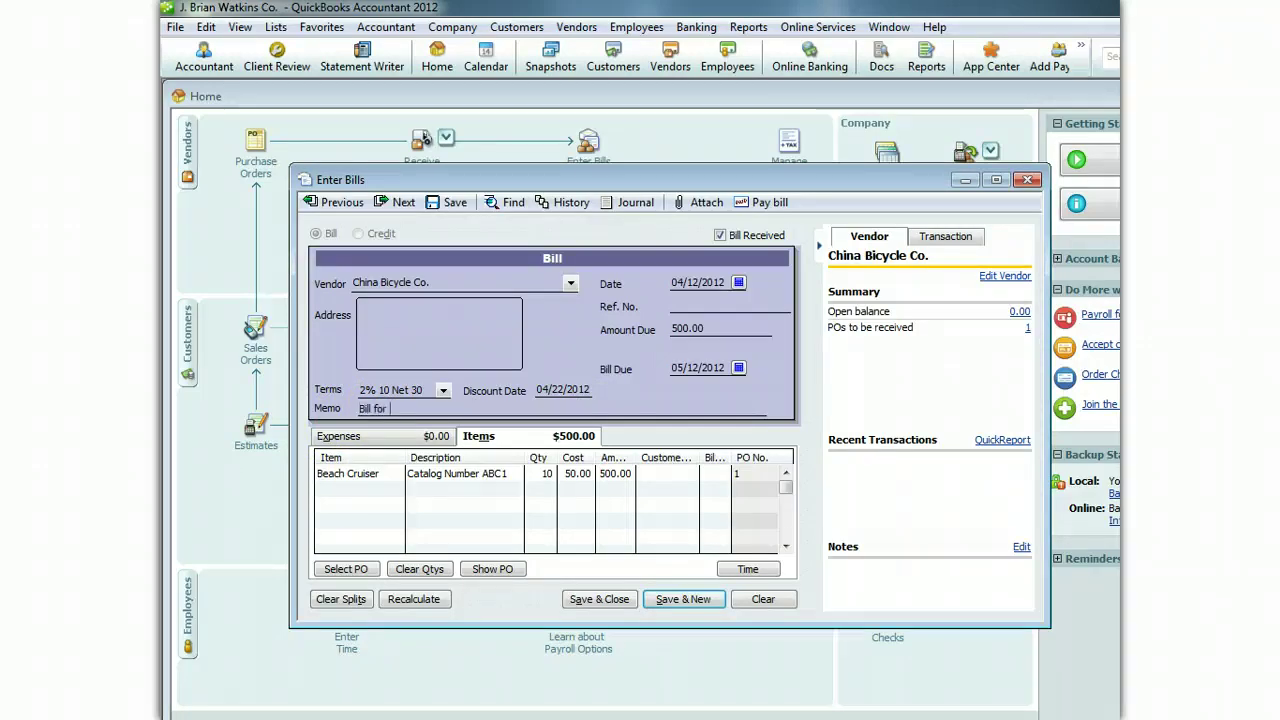
text(initial purchase of inventory)
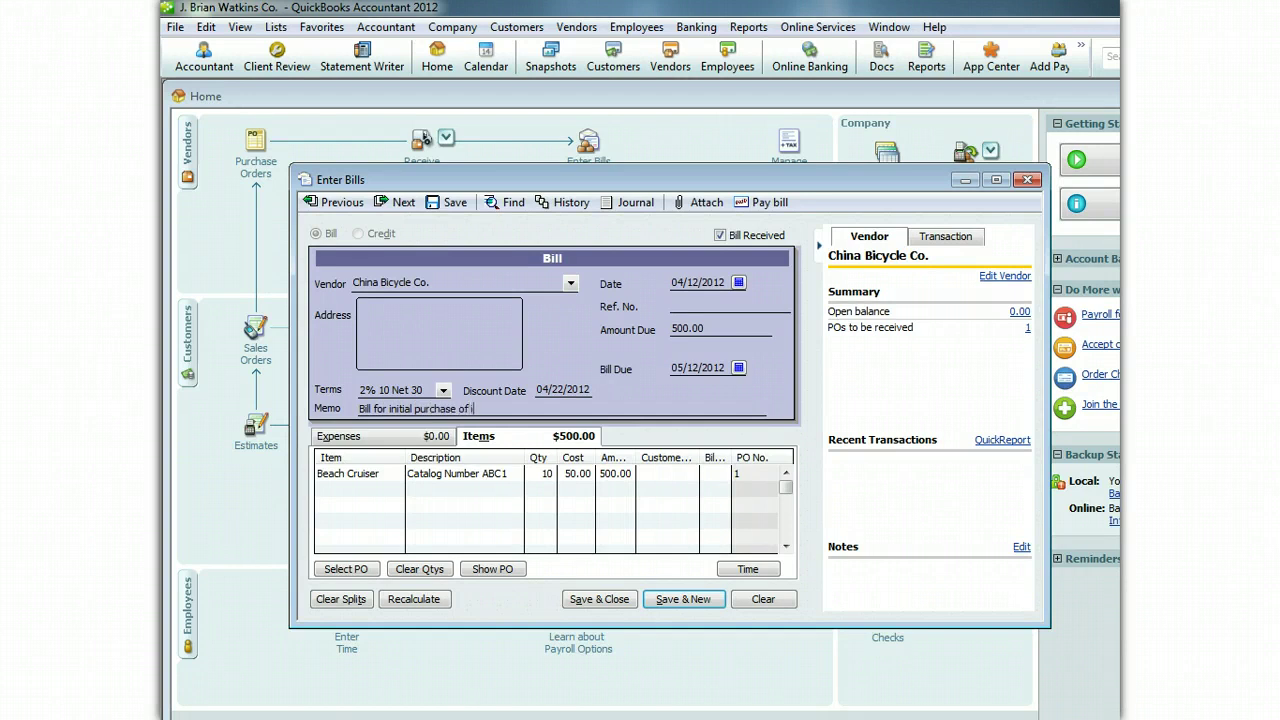
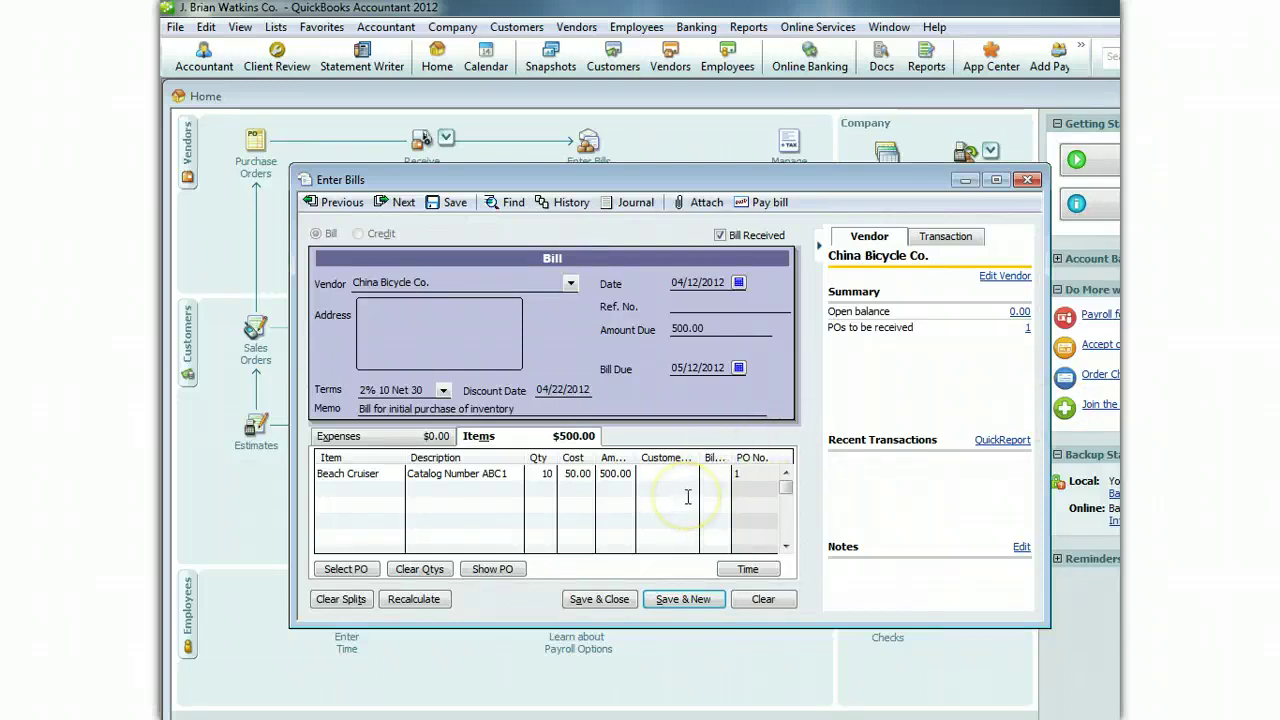
- Change the Beach Cruiser line amount on the China Bicycle Co. bill from 500.00 to 530.00
click(632, 474)
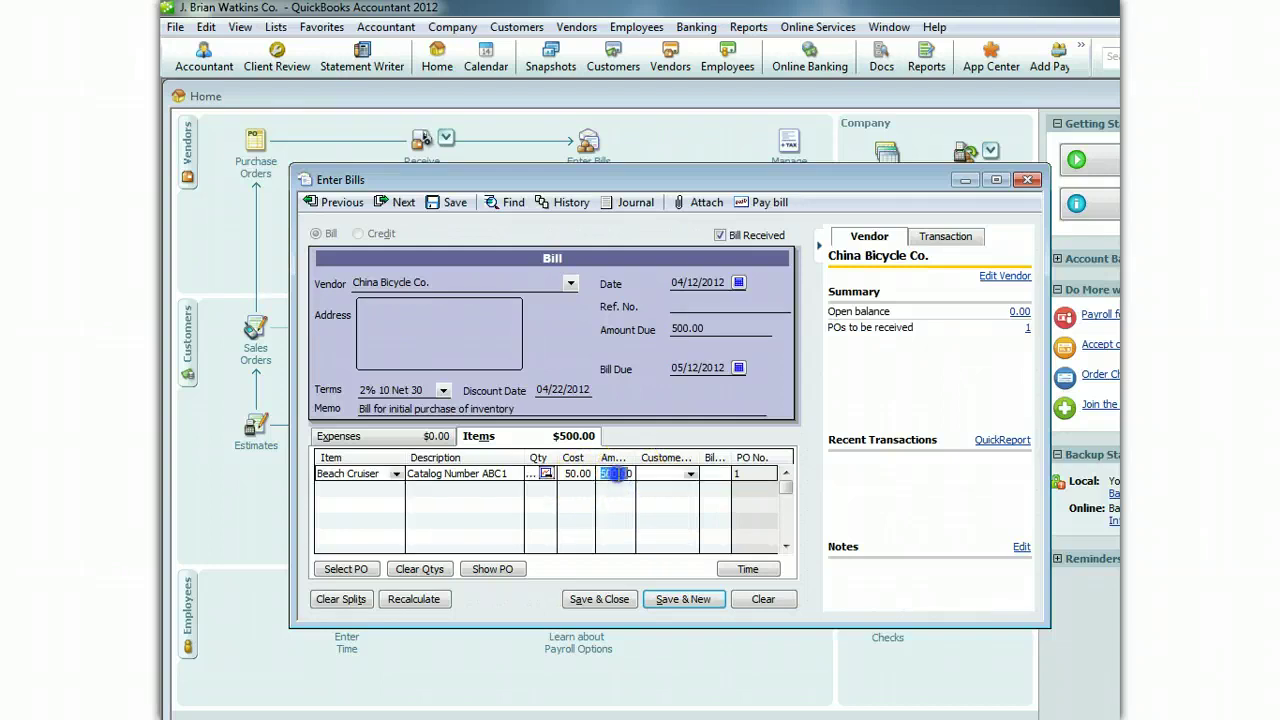
double_click(616, 474)
text(530)
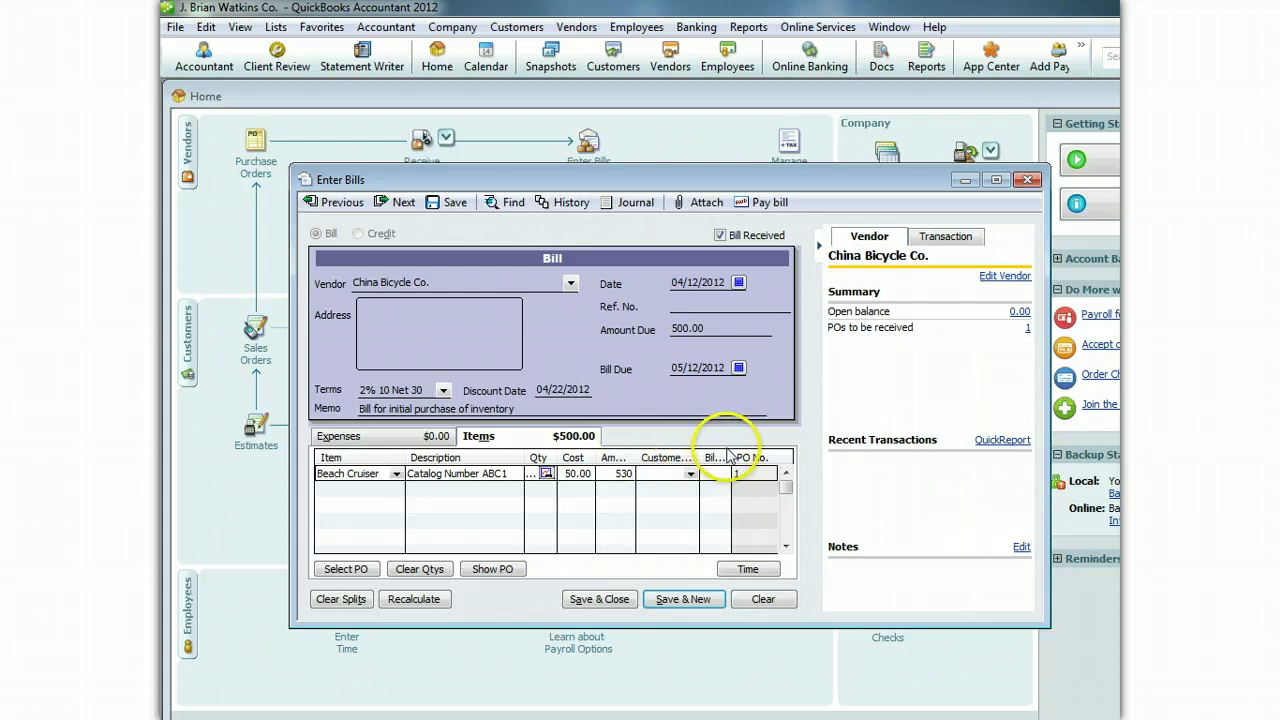
click(467, 508)
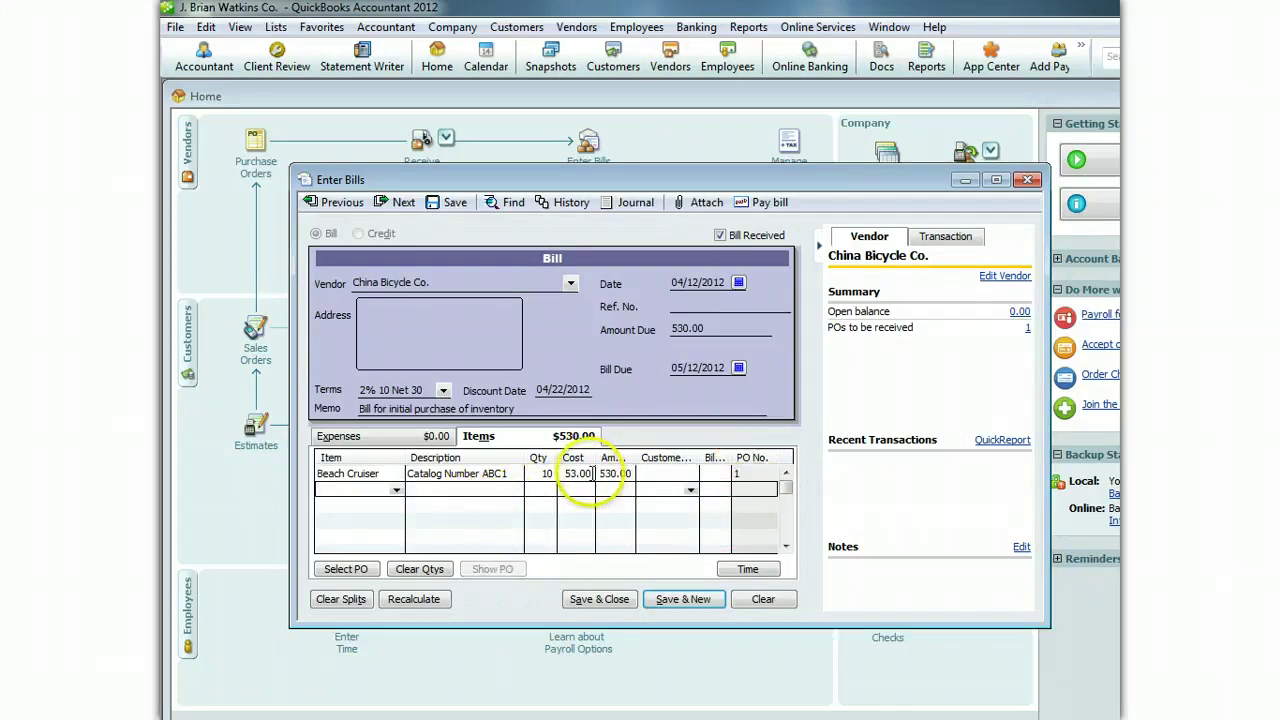
click(593, 474)
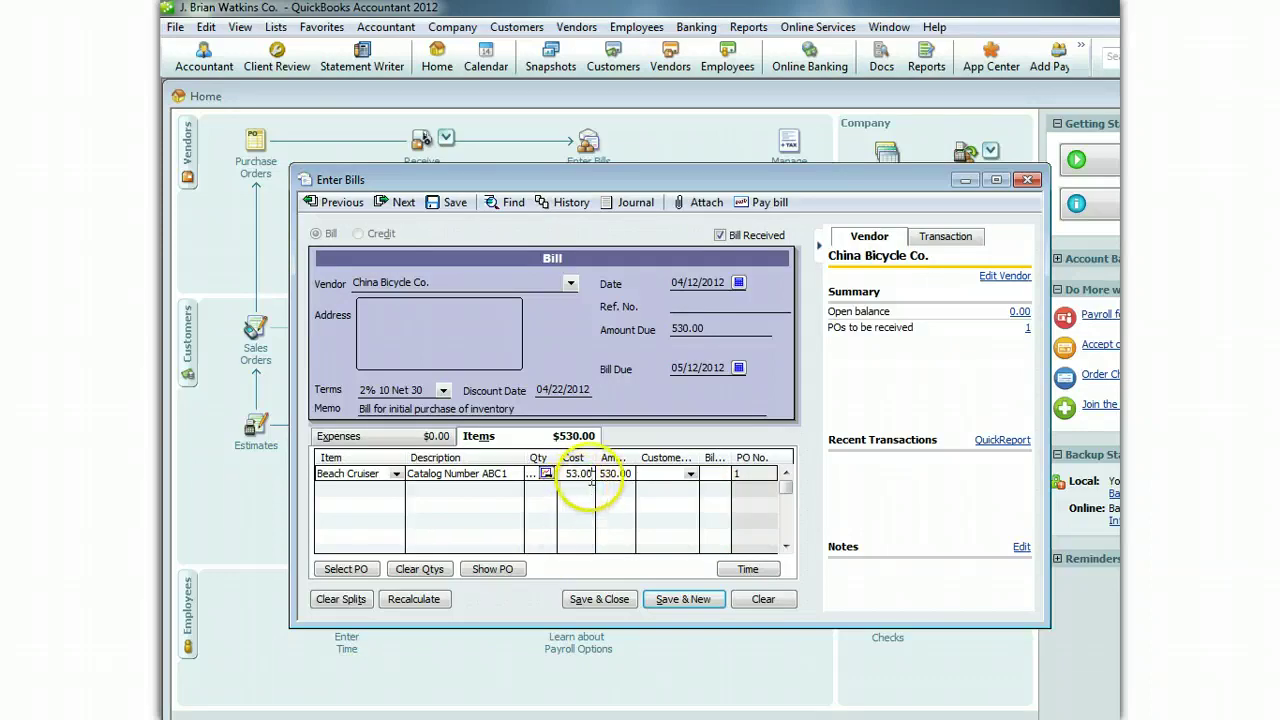
click(628, 477)
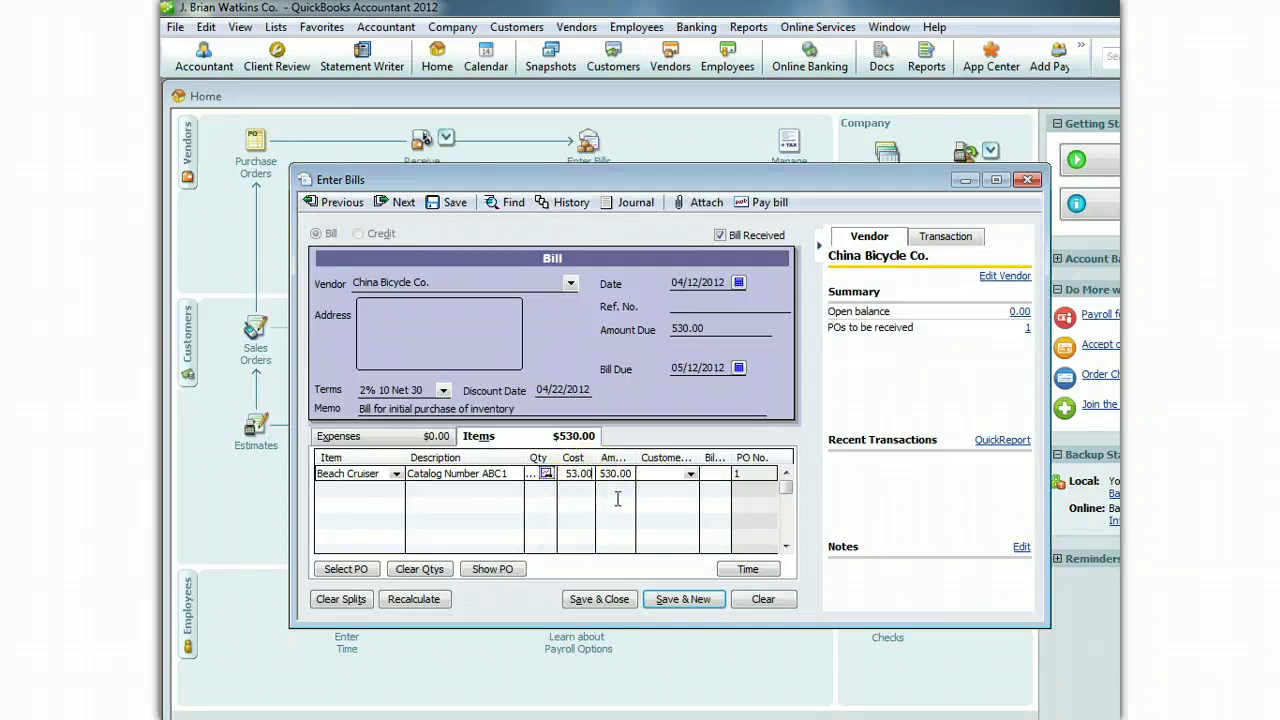
click(618, 497)
click(598, 478)
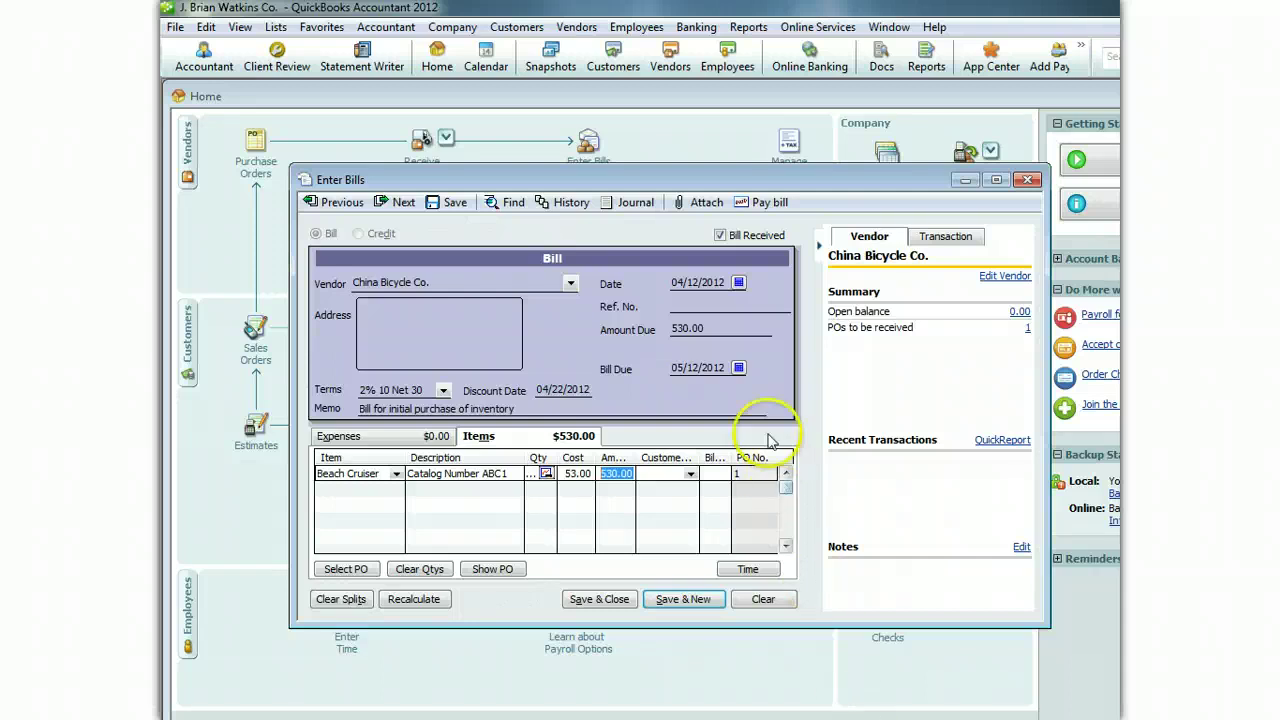
click(630, 486)
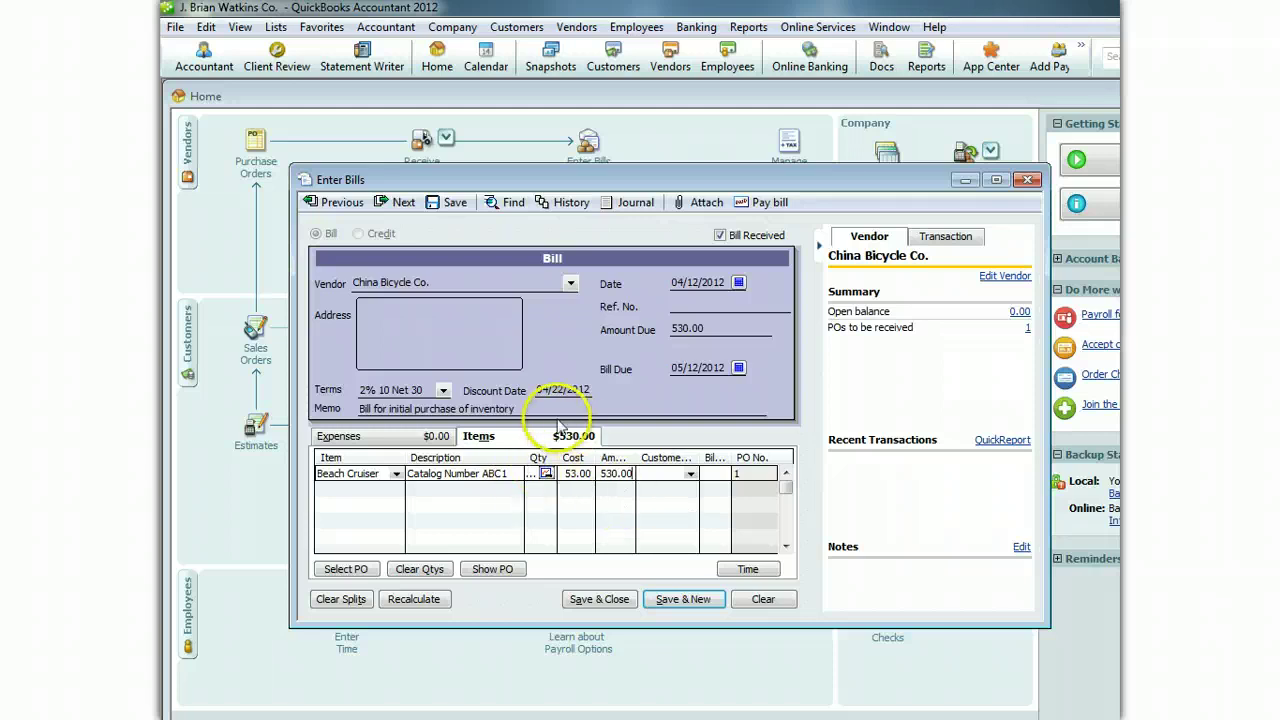
- Save the bill, accepting its future date and leaving the vendor's terms unchanged
click(600, 599)
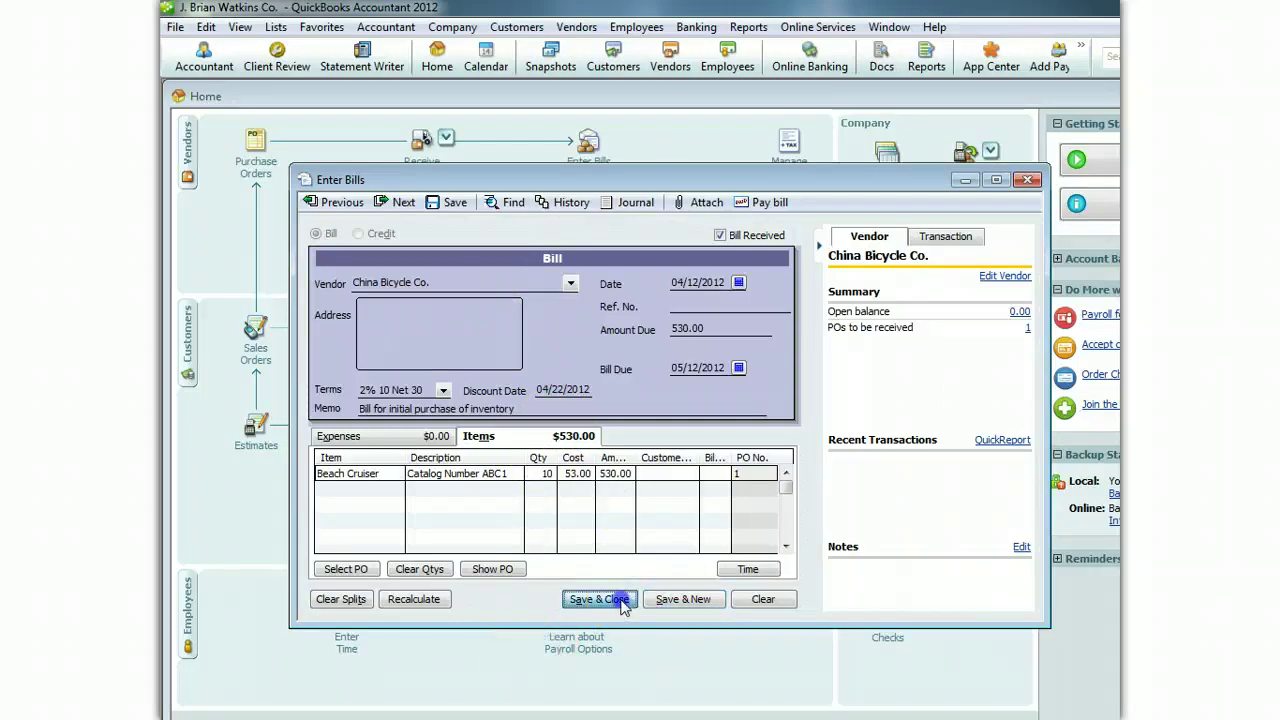
click(703, 538)
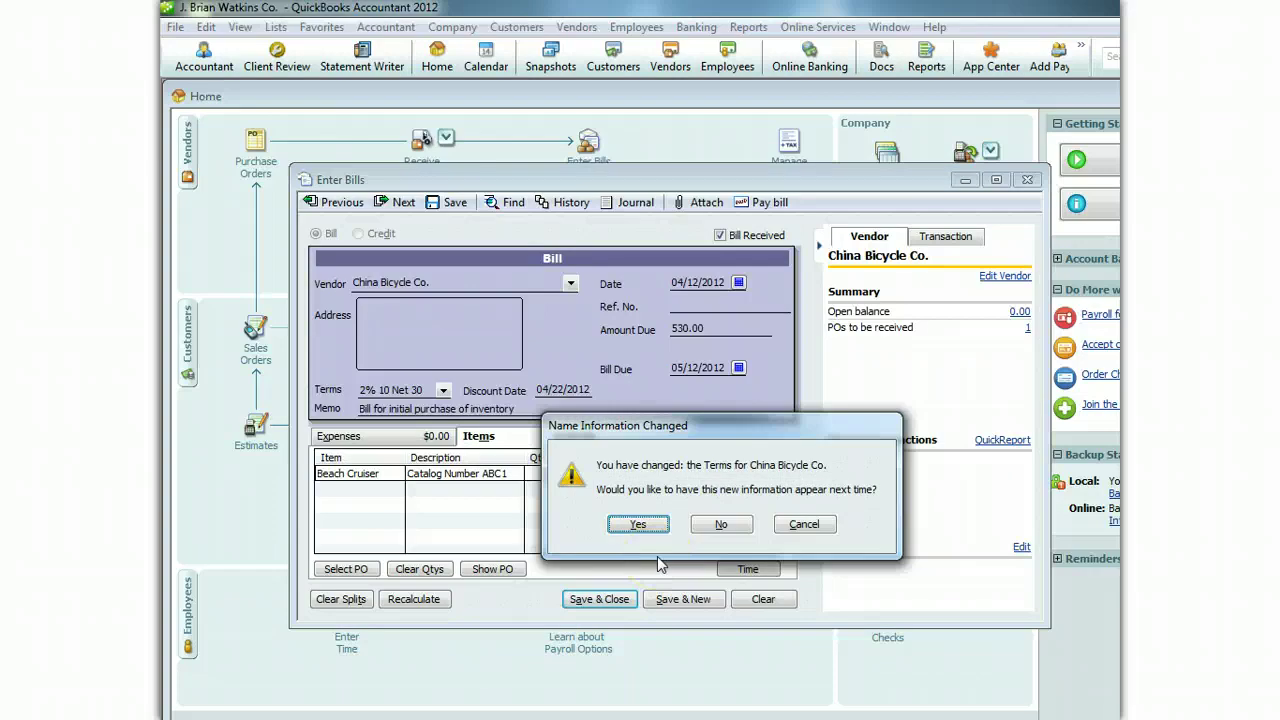
click(721, 524)
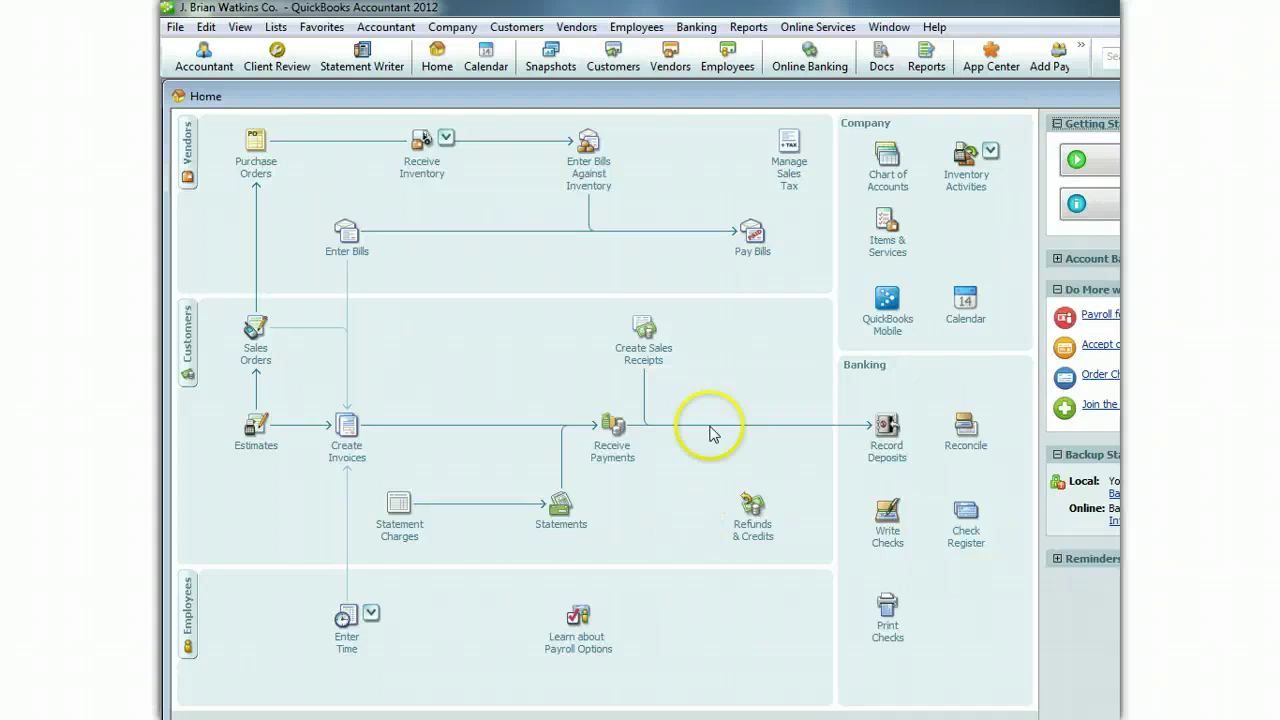
click(748, 27)
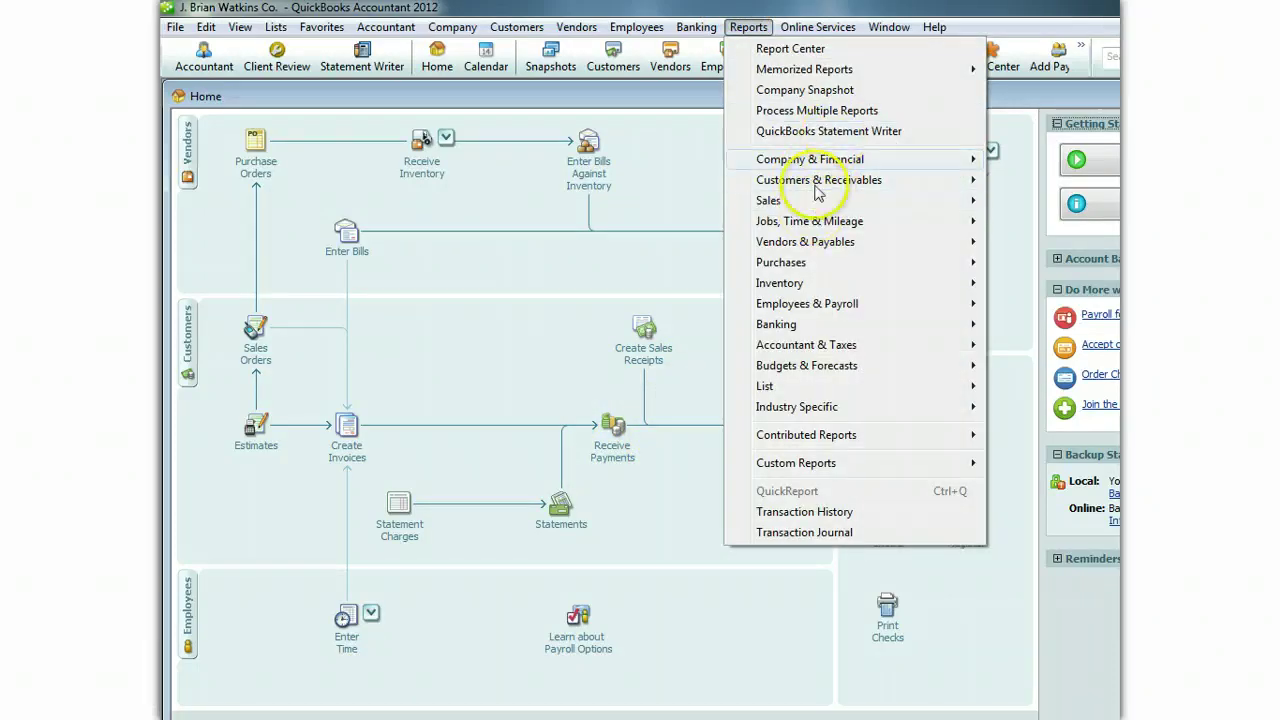
key(Right)
mouse_move(751, 20)
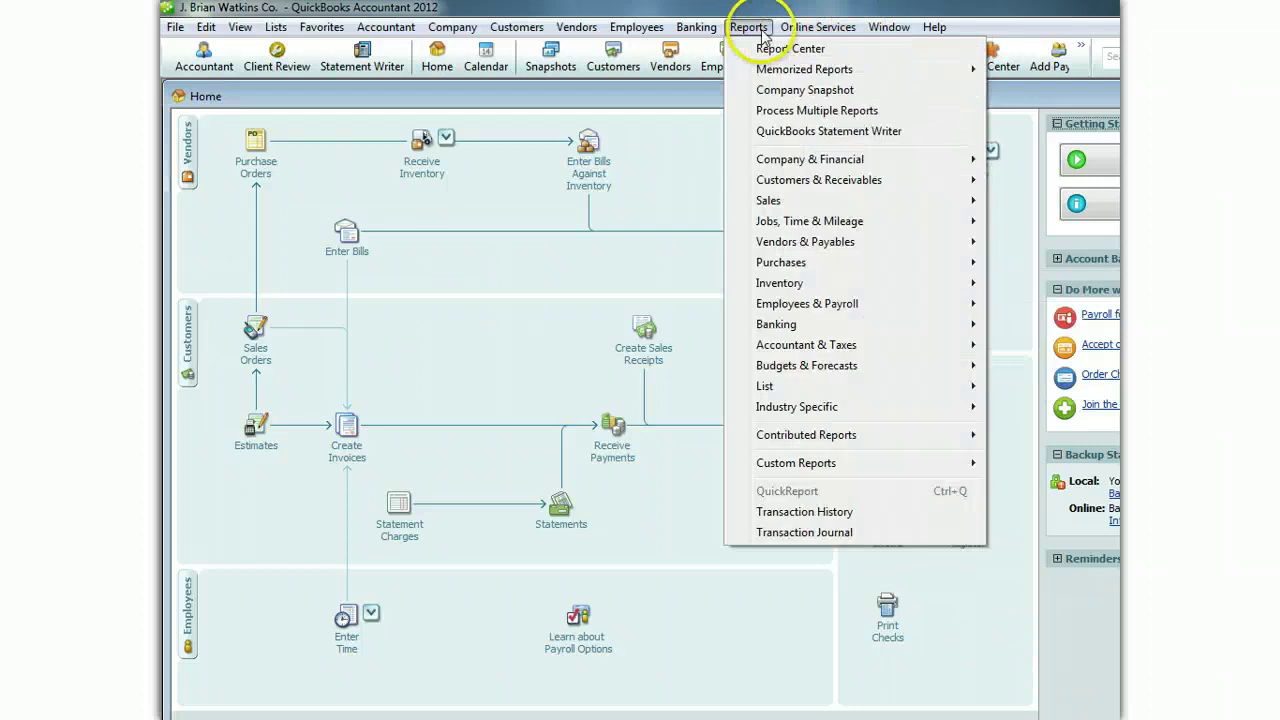
mouse_move(799, 266)
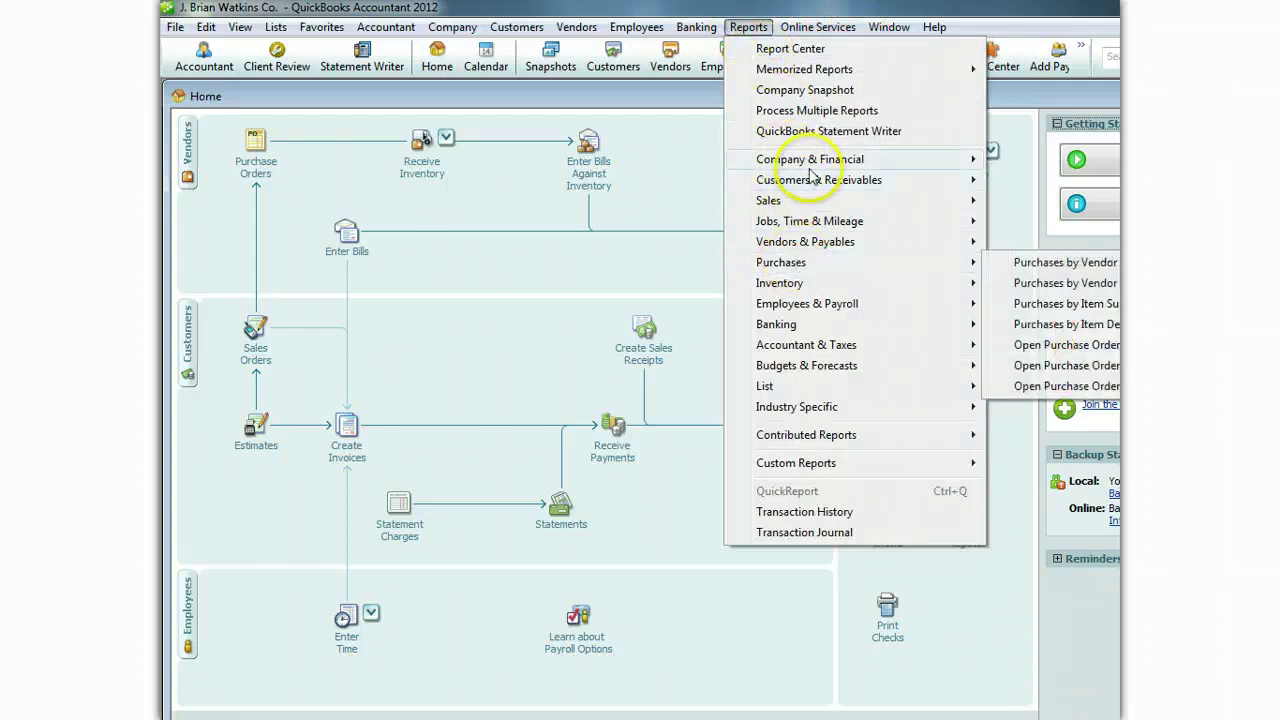
mouse_move(858, 168)
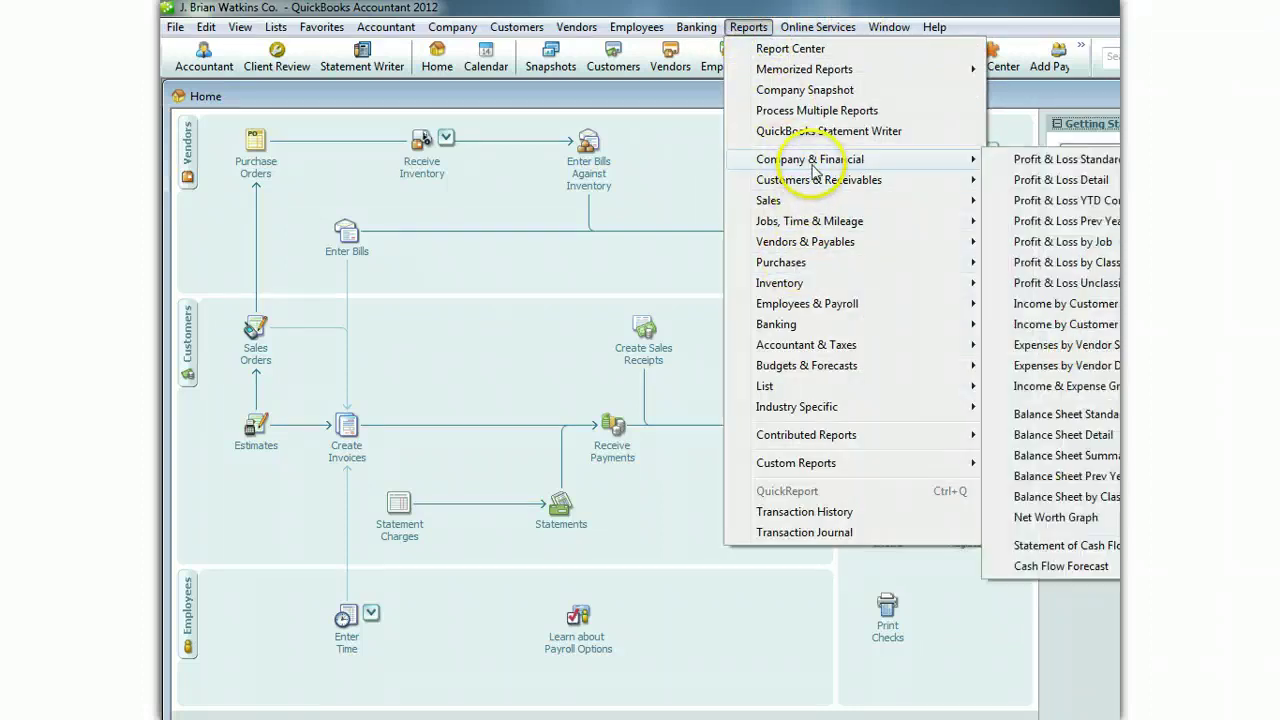
click(1055, 416)
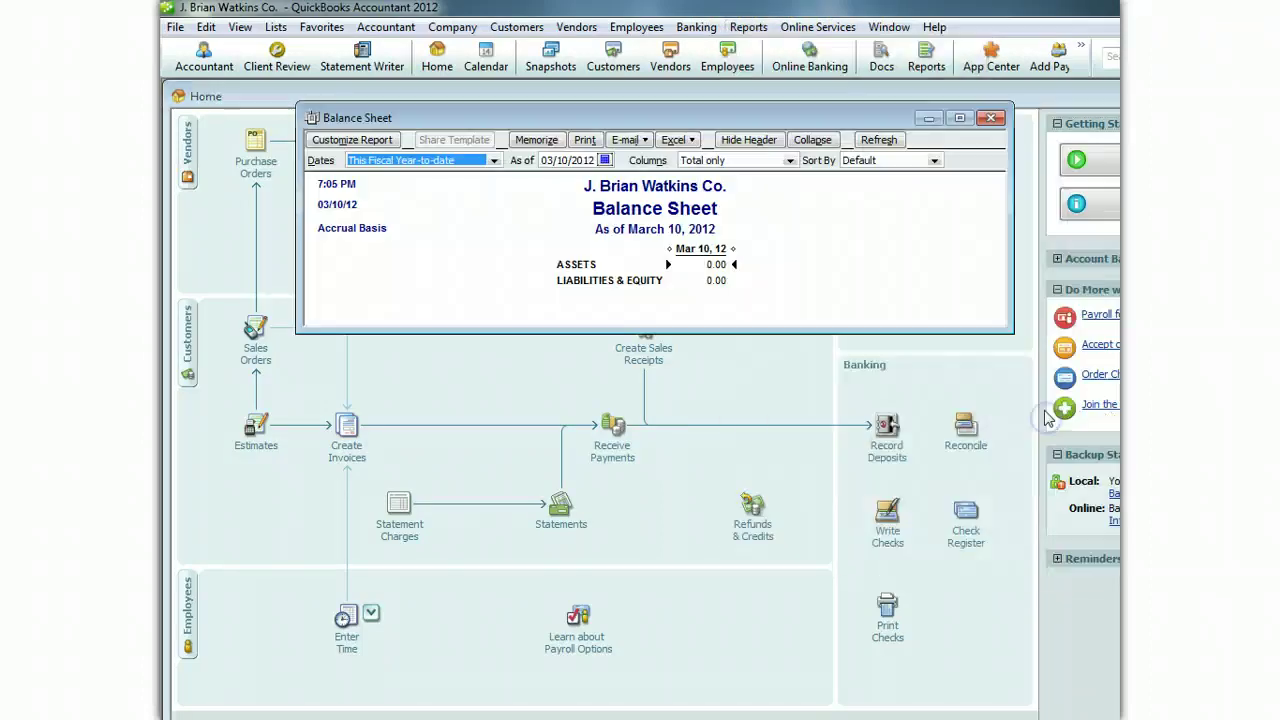
click(604, 160)
click(691, 179)
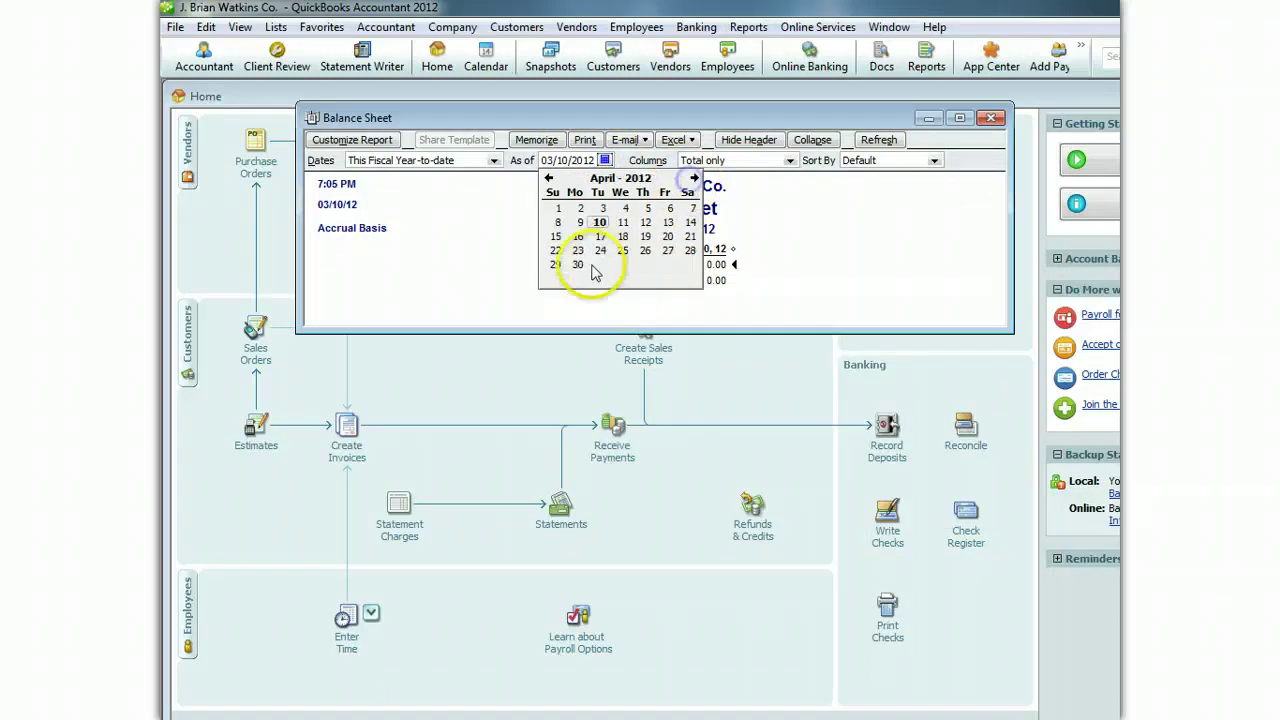
click(577, 264)
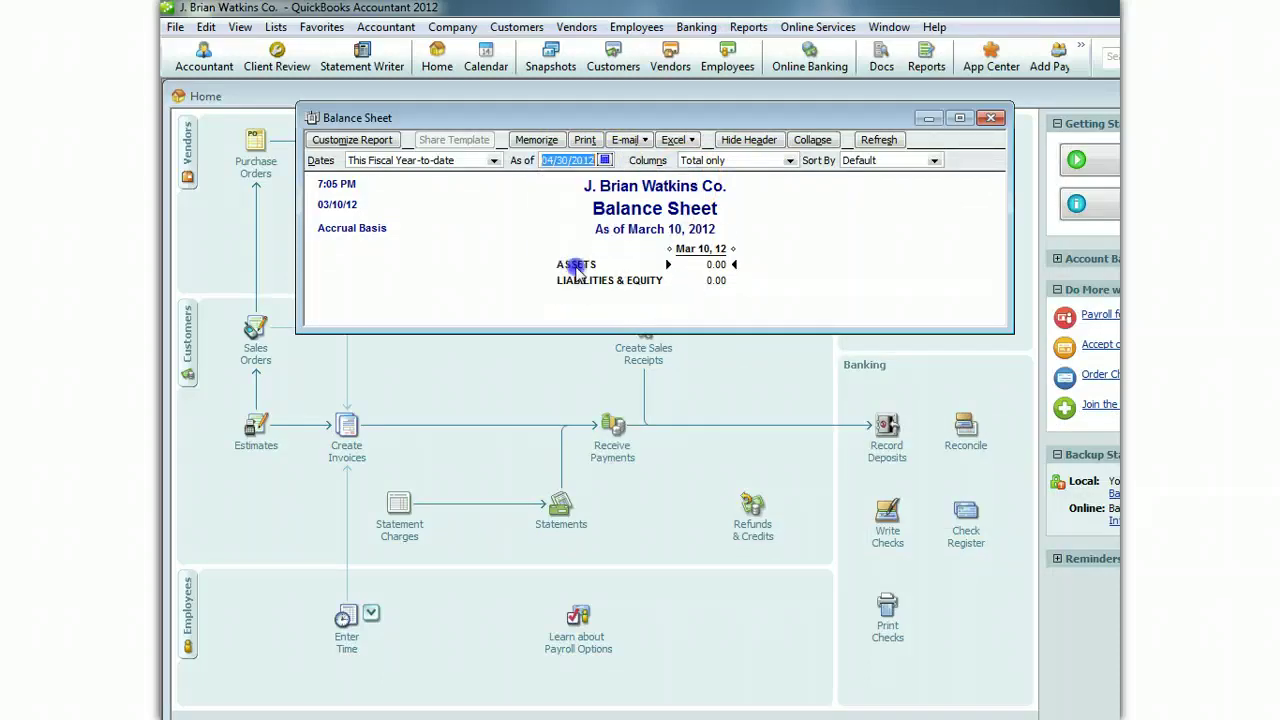
click(880, 140)
drag(860, 120, 876, 82)
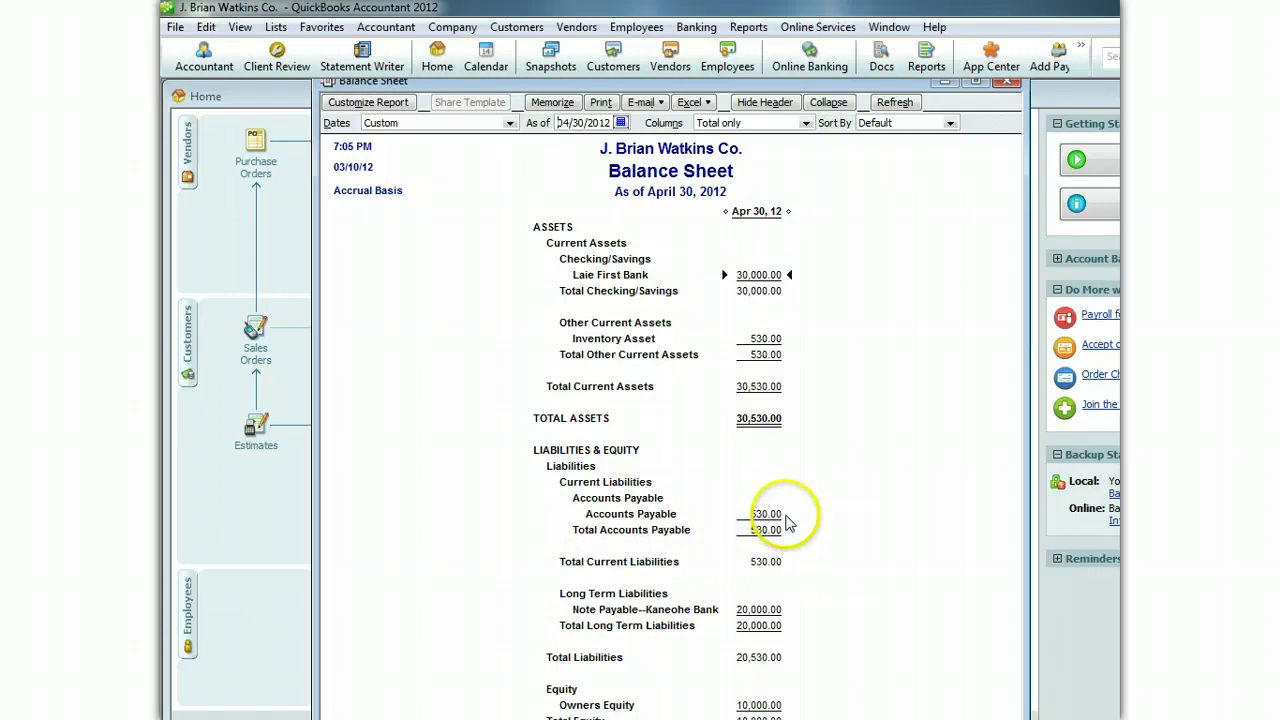
click(1003, 85)
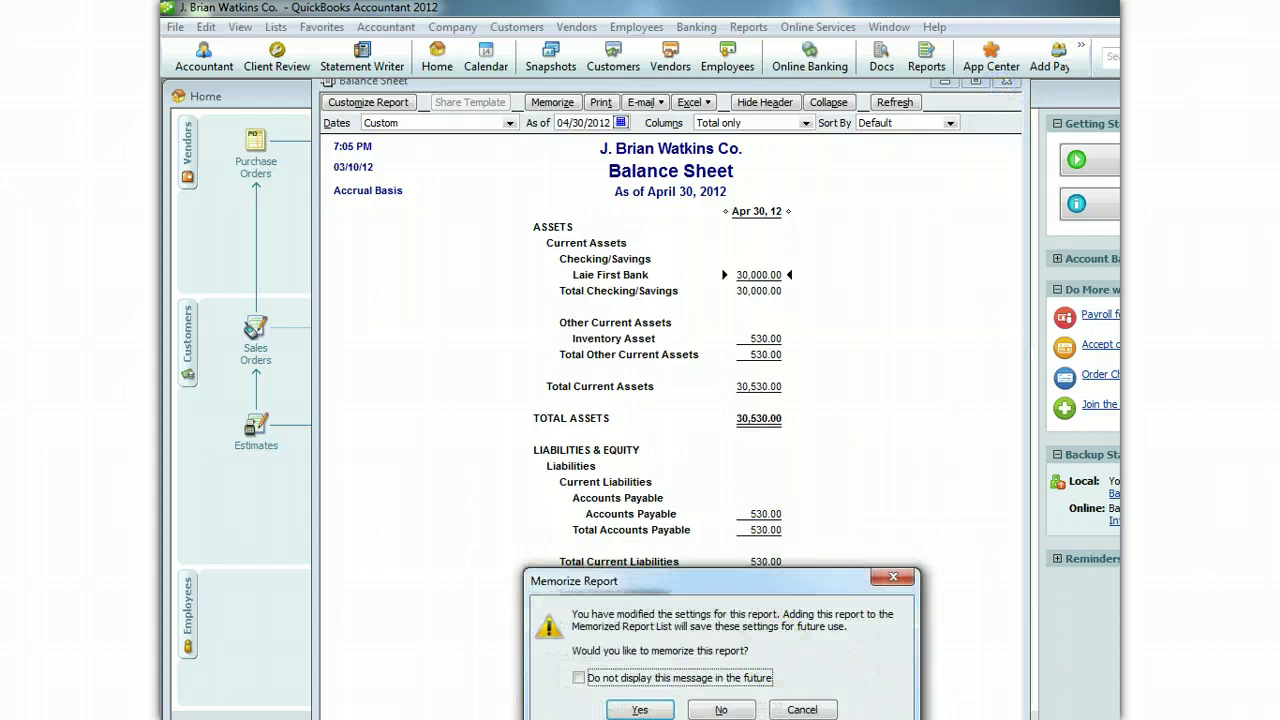
click(722, 710)
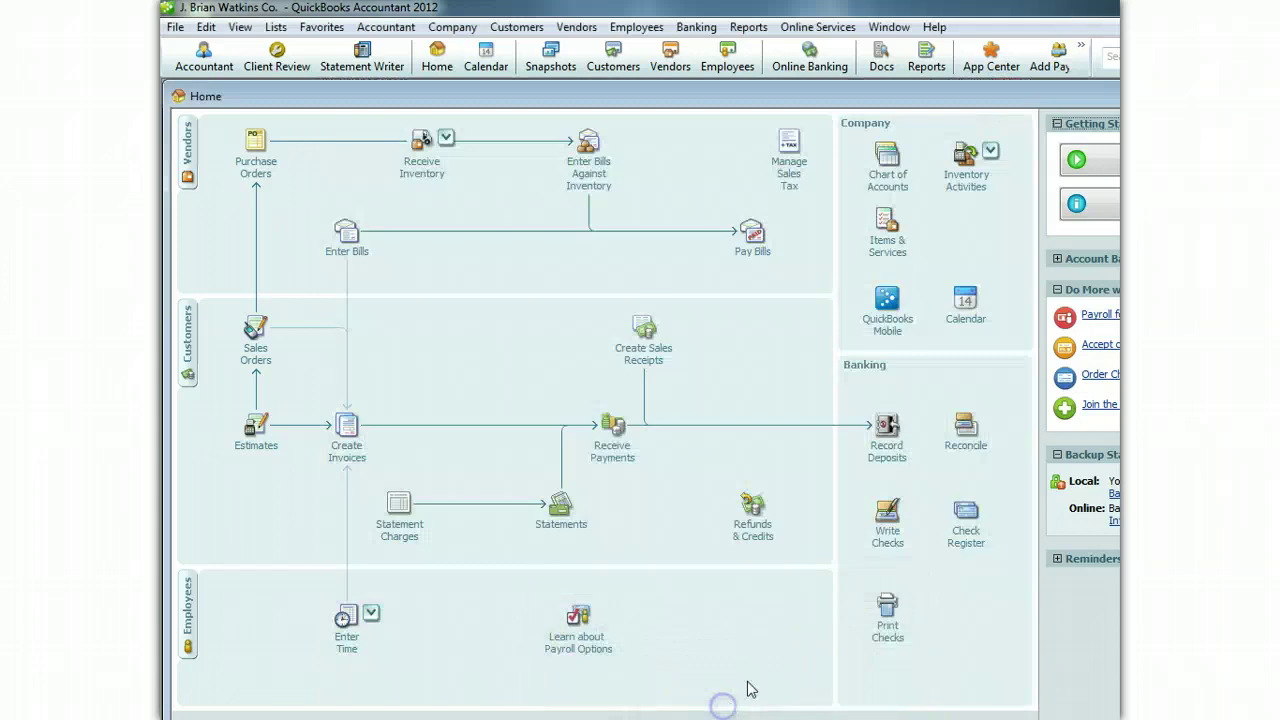
- Open a blank invoice form, dated 04/12/2012 as invoice number 1
click(766, 512)
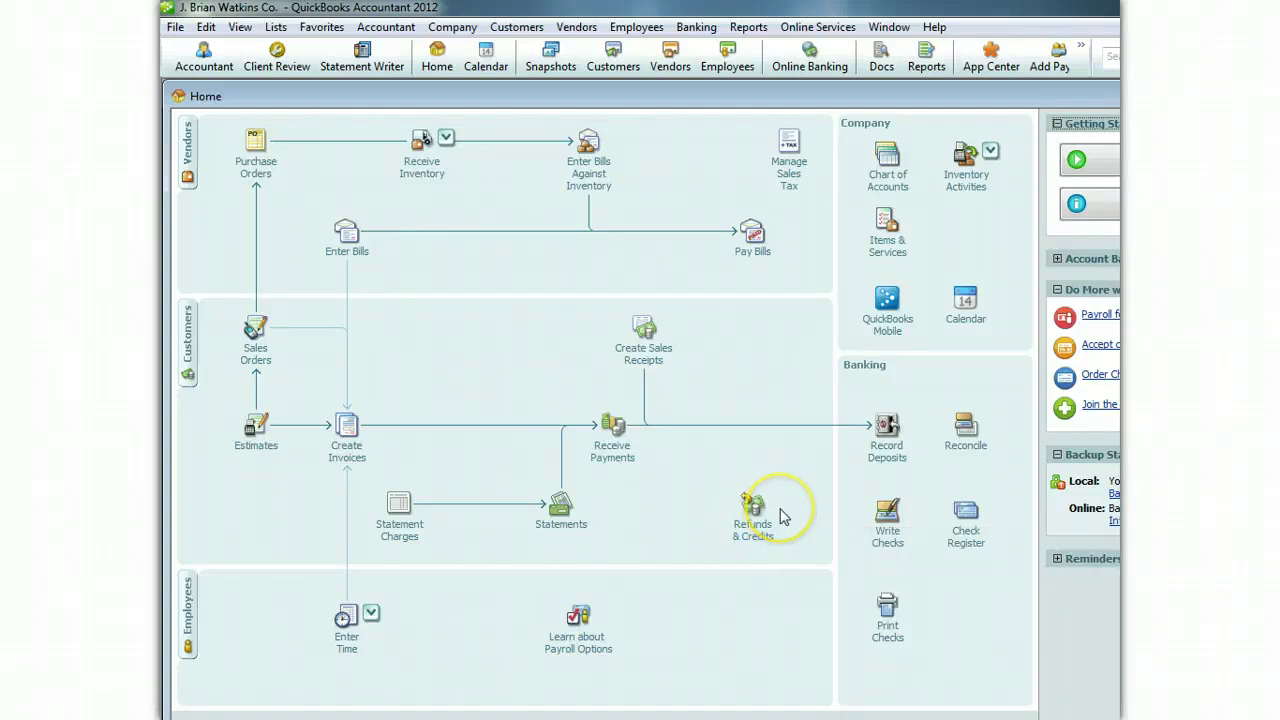
click(749, 477)
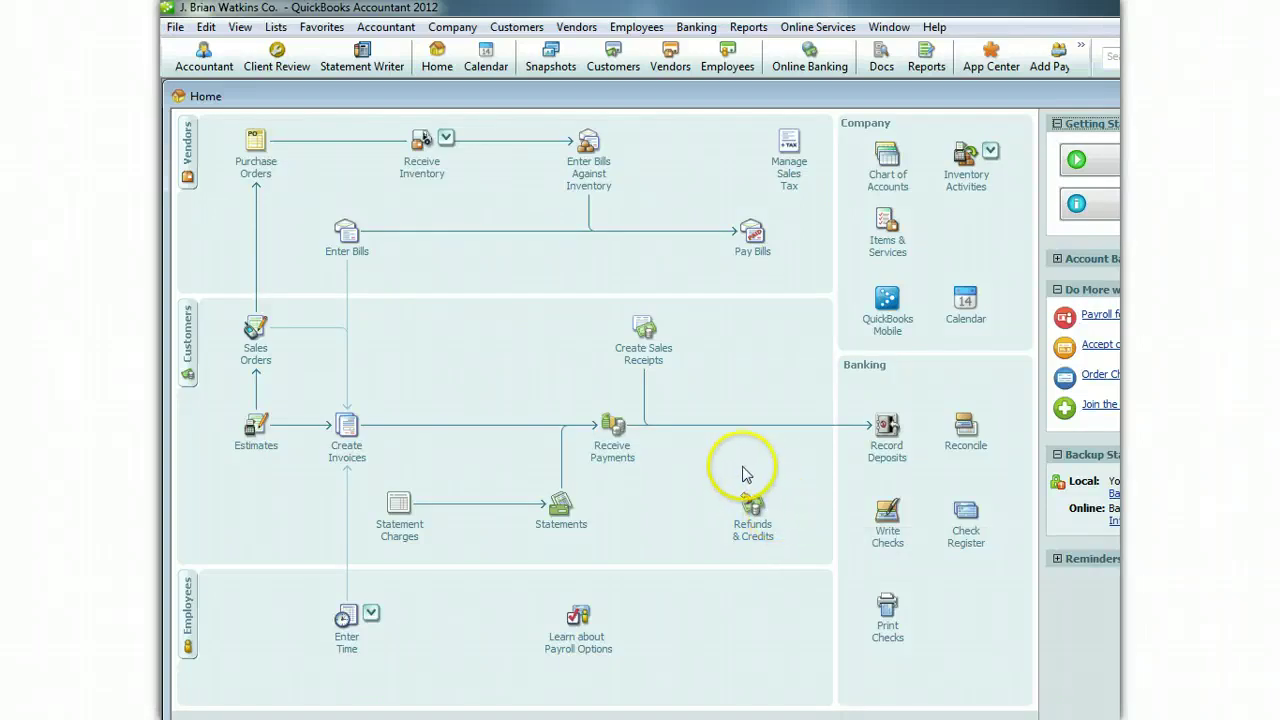
click(672, 408)
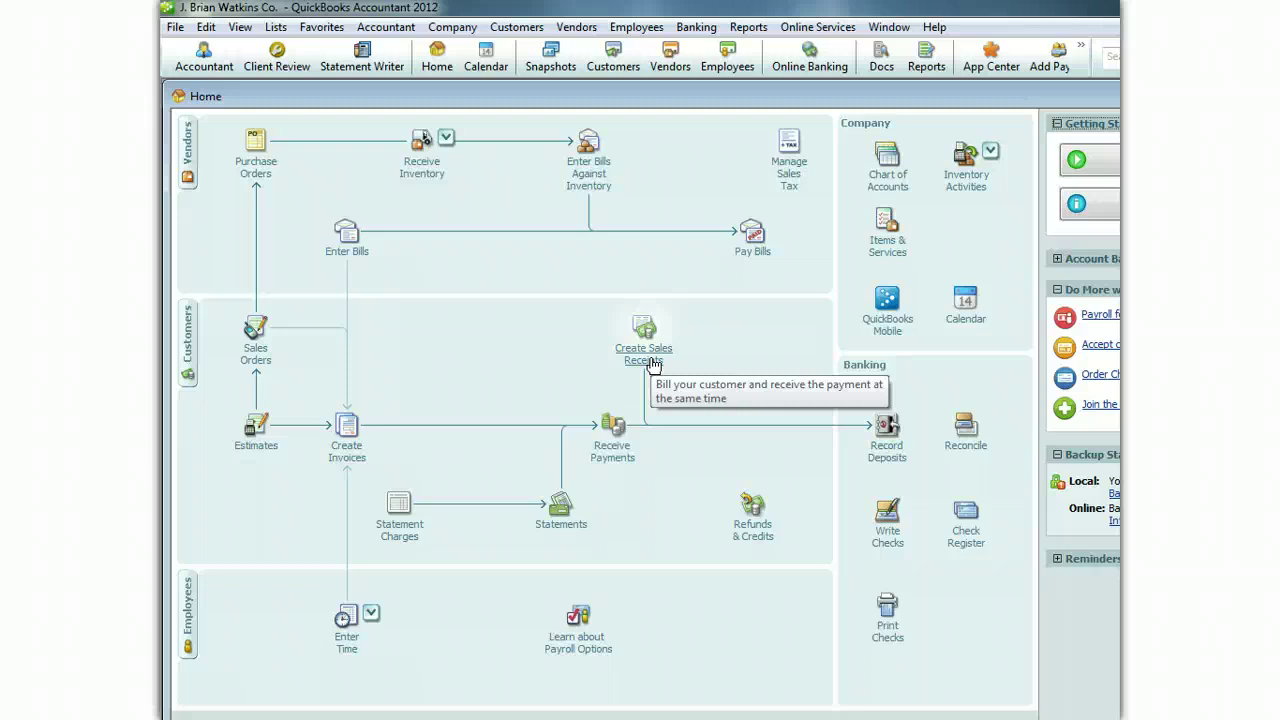
click(355, 463)
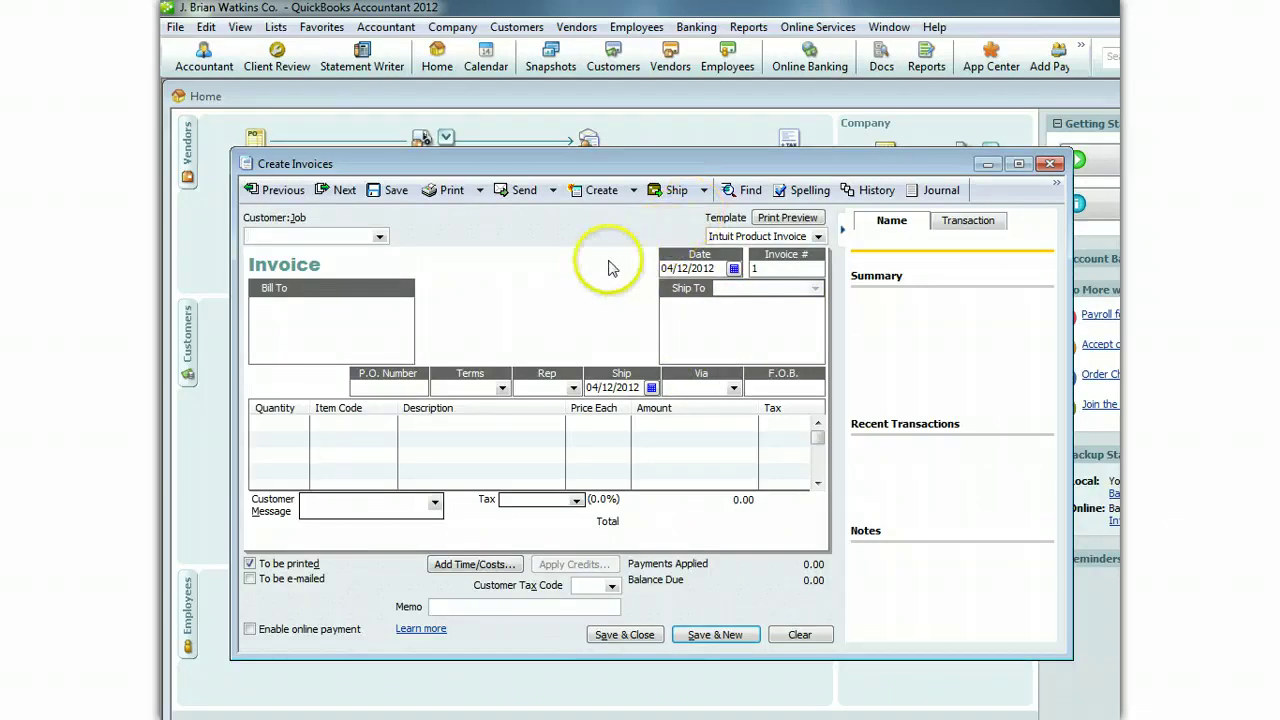
- Add a new customer to the invoice and date it April 14, 2012
click(381, 247)
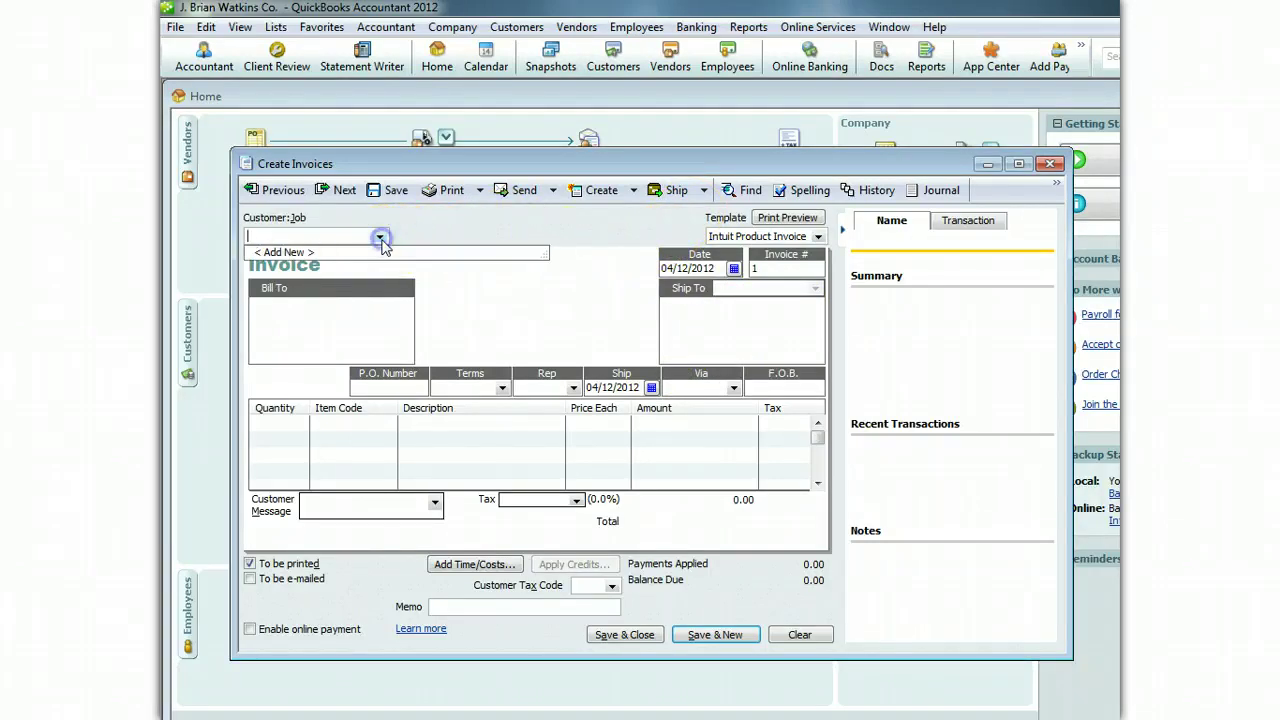
click(290, 250)
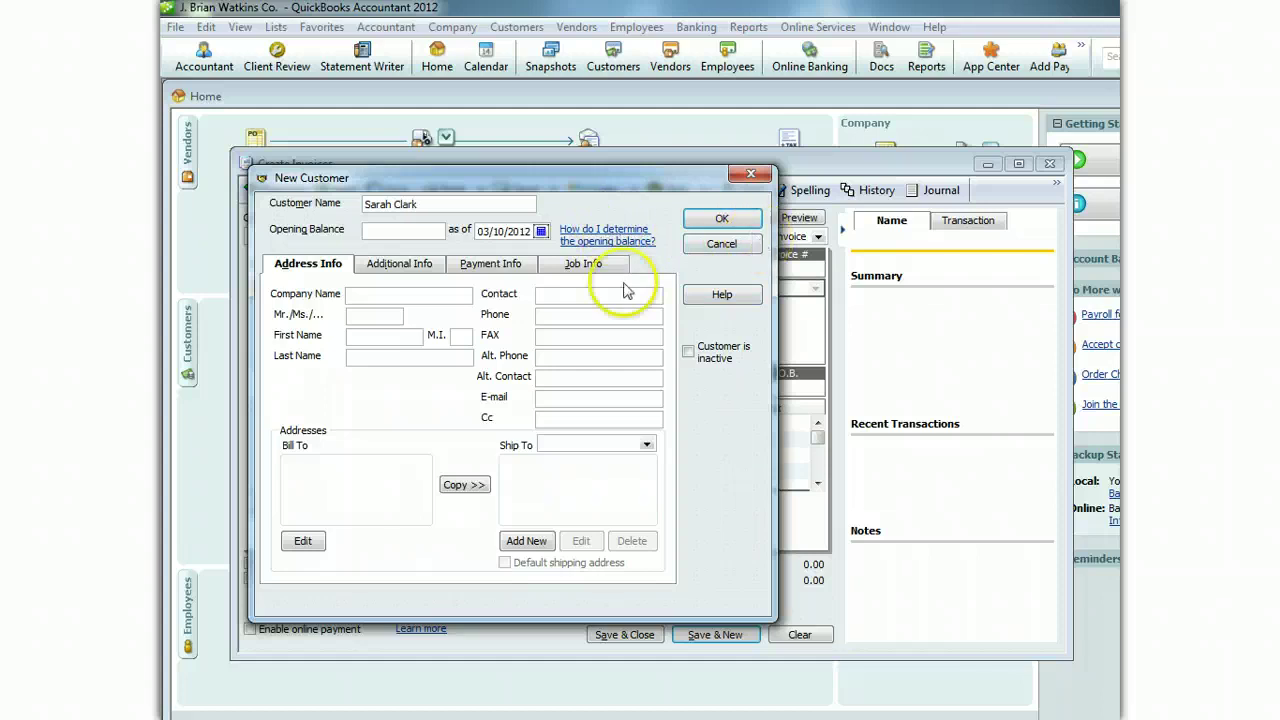
click(728, 216)
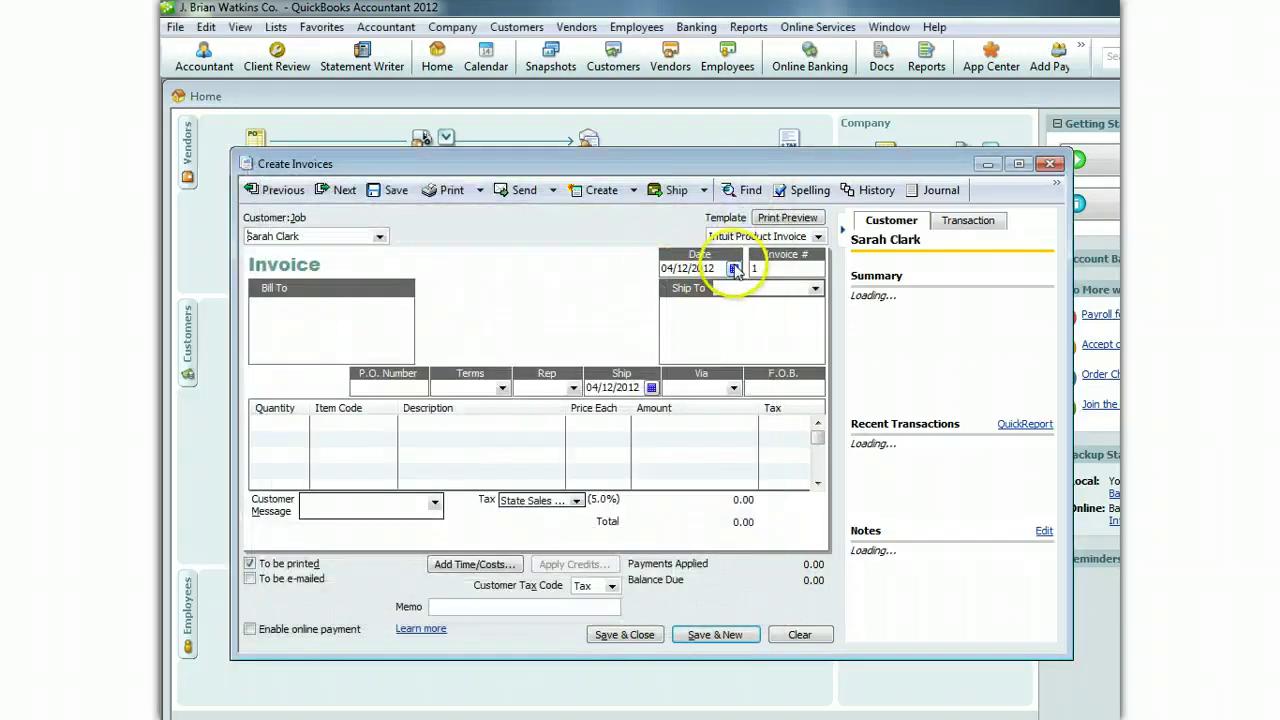
click(734, 269)
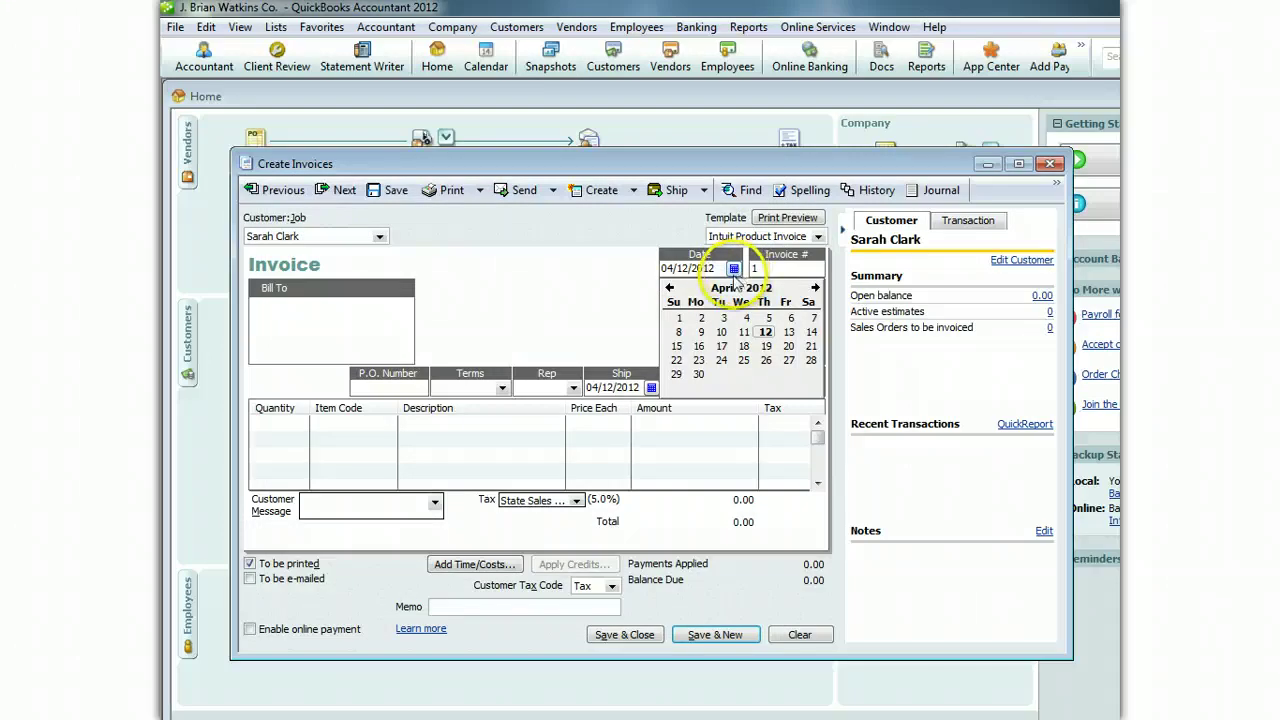
click(811, 331)
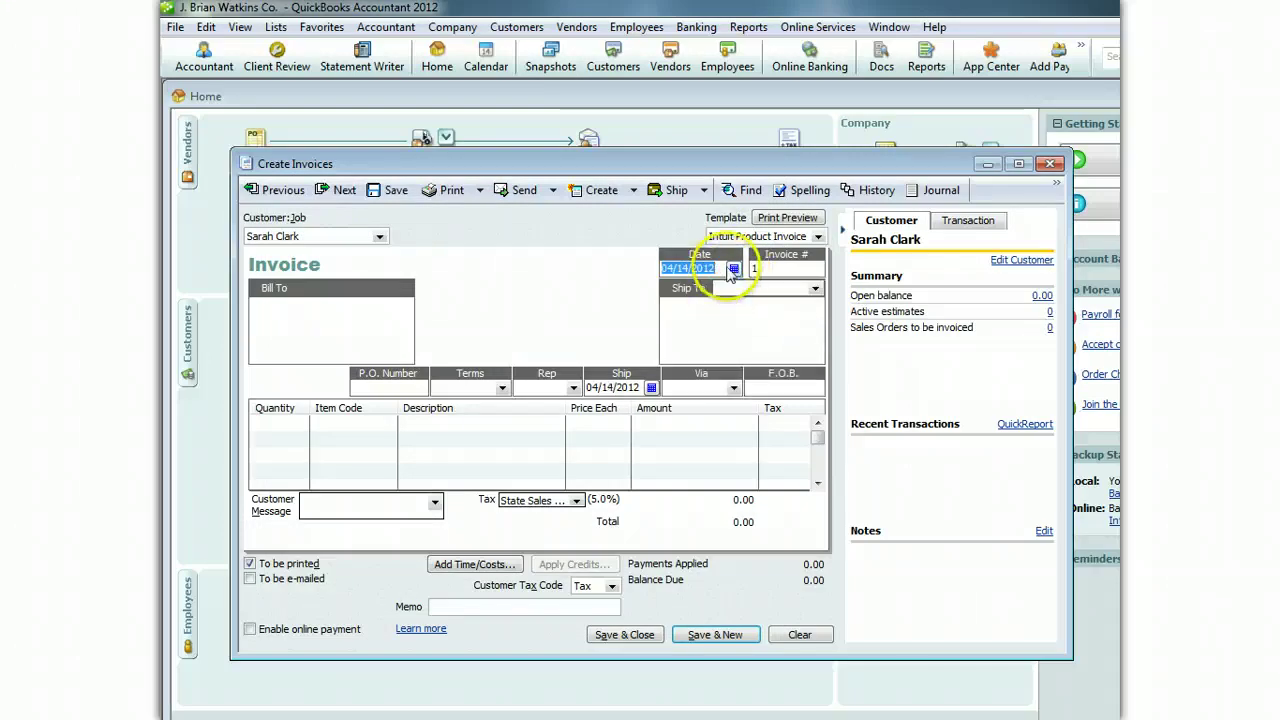
- Enter a line for 2 Beach Cruisers and keep State Sales Tax as the tax
click(287, 420)
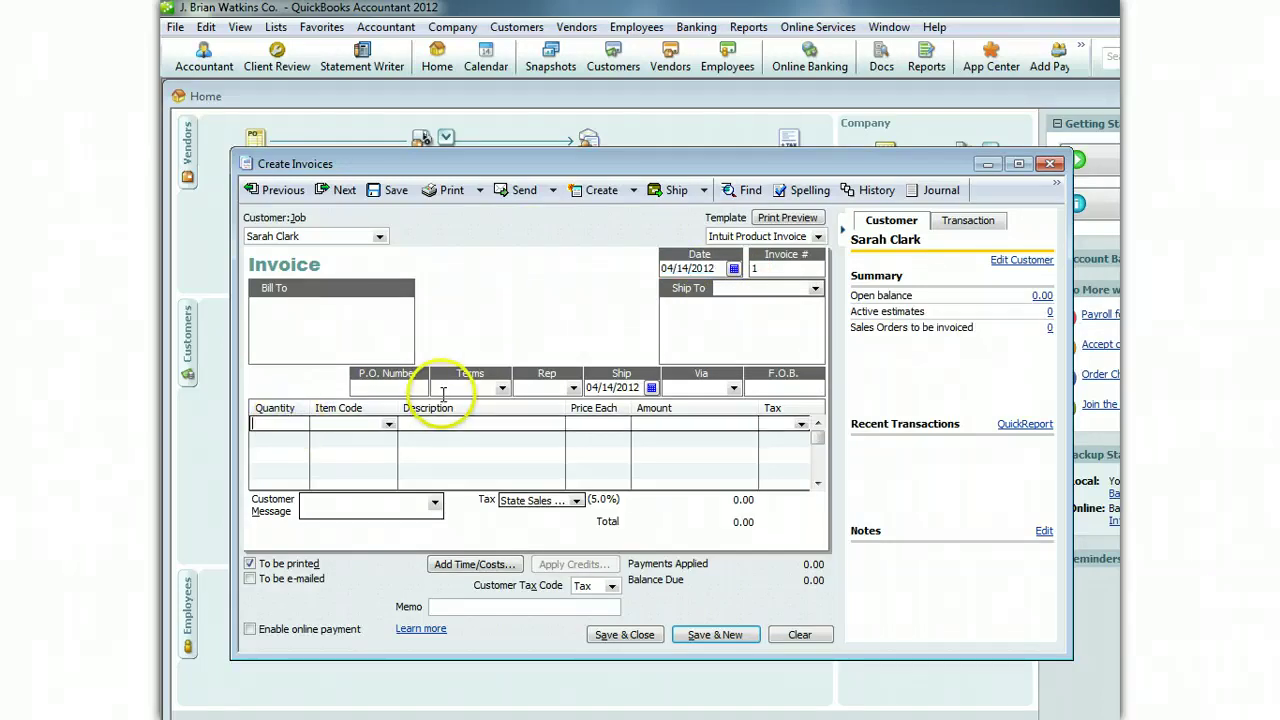
text(2)
click(389, 424)
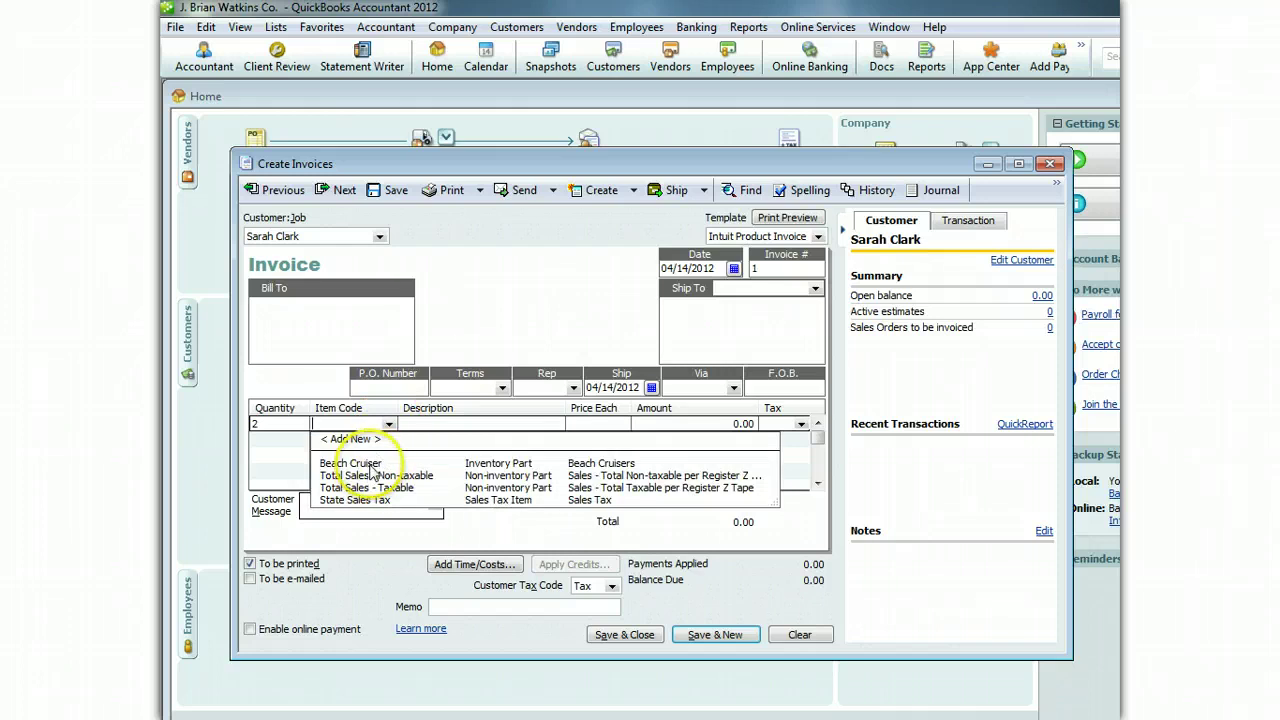
click(372, 463)
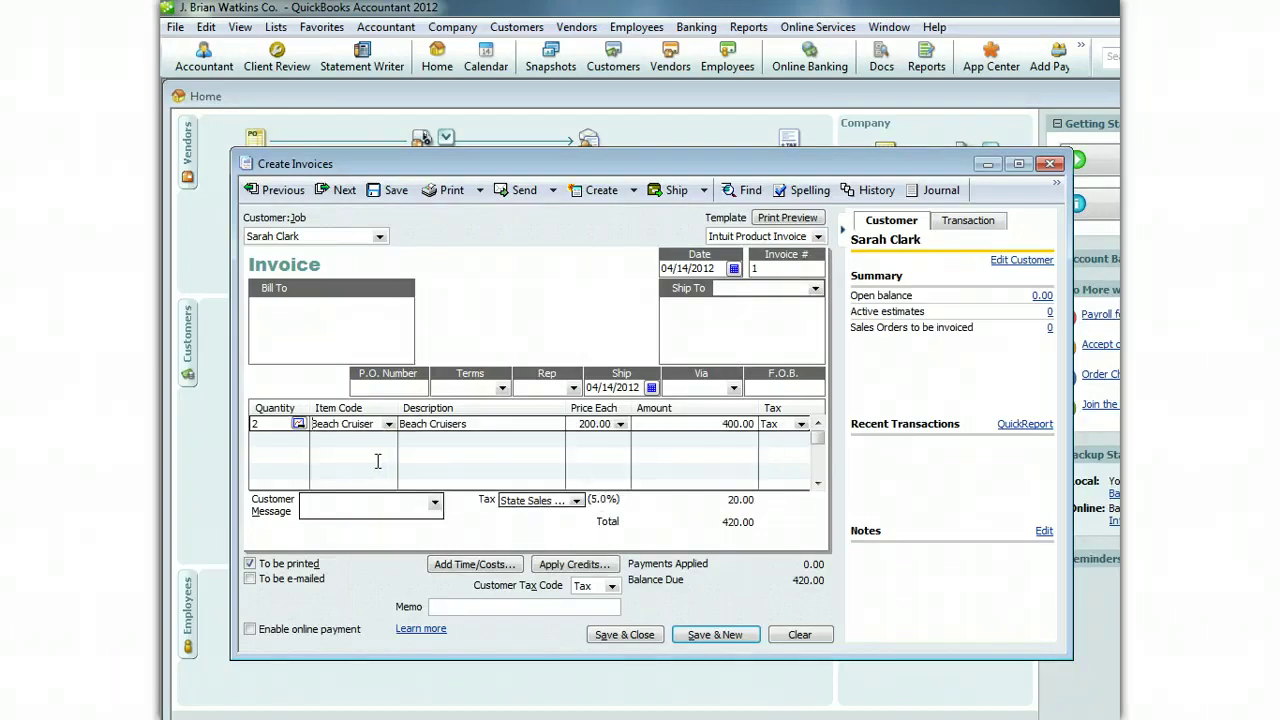
click(379, 452)
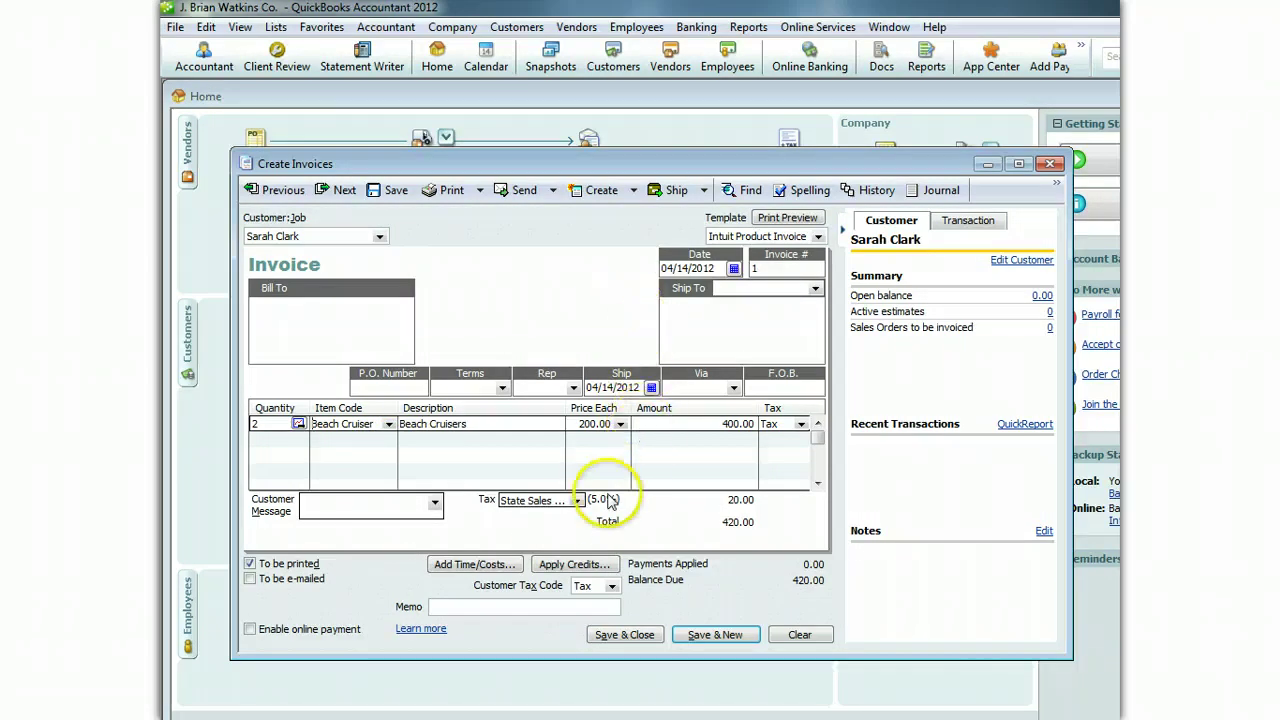
click(577, 501)
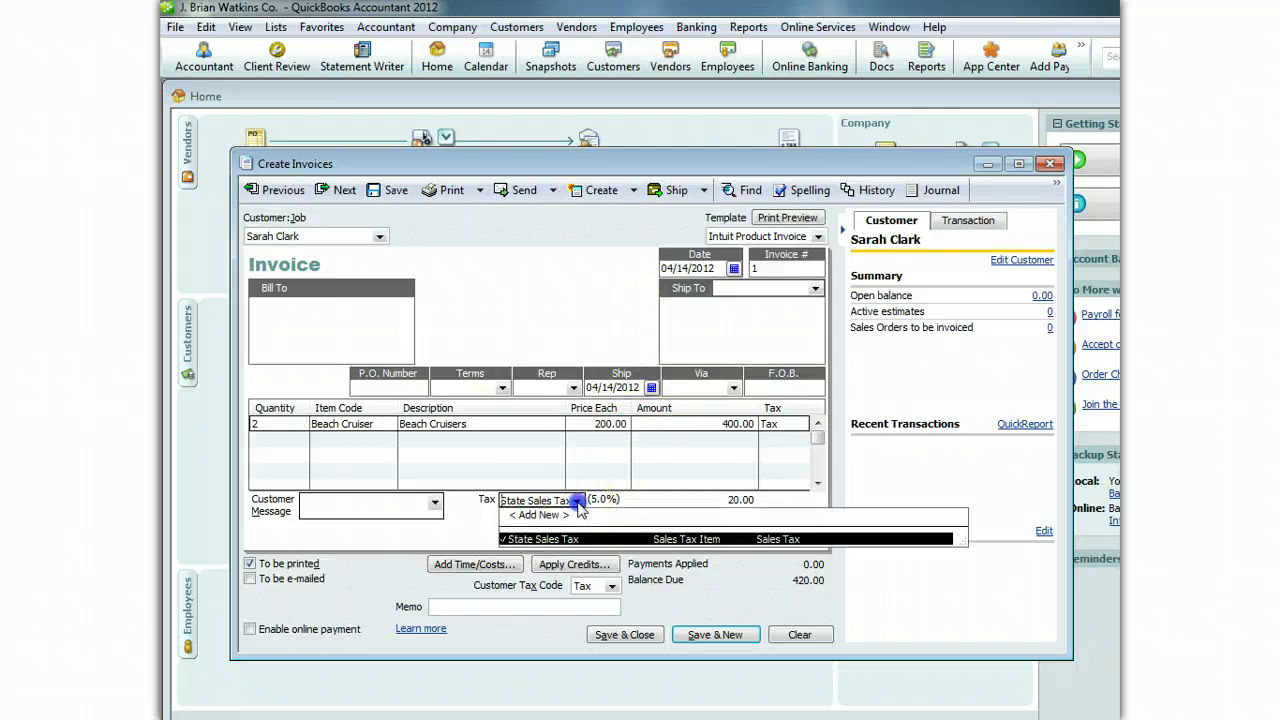
click(577, 500)
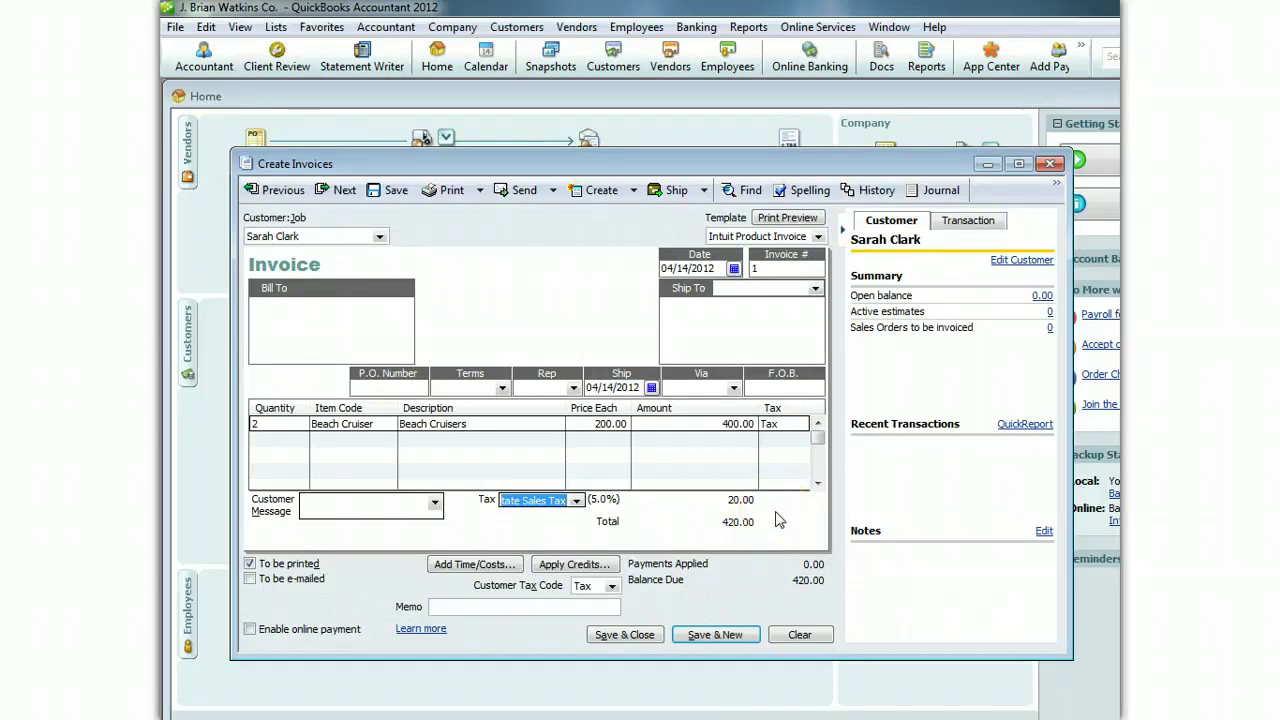
- Add the 'It's been a pleasure working with you!' message and a memo, then save the 420.00 invoice
click(435, 502)
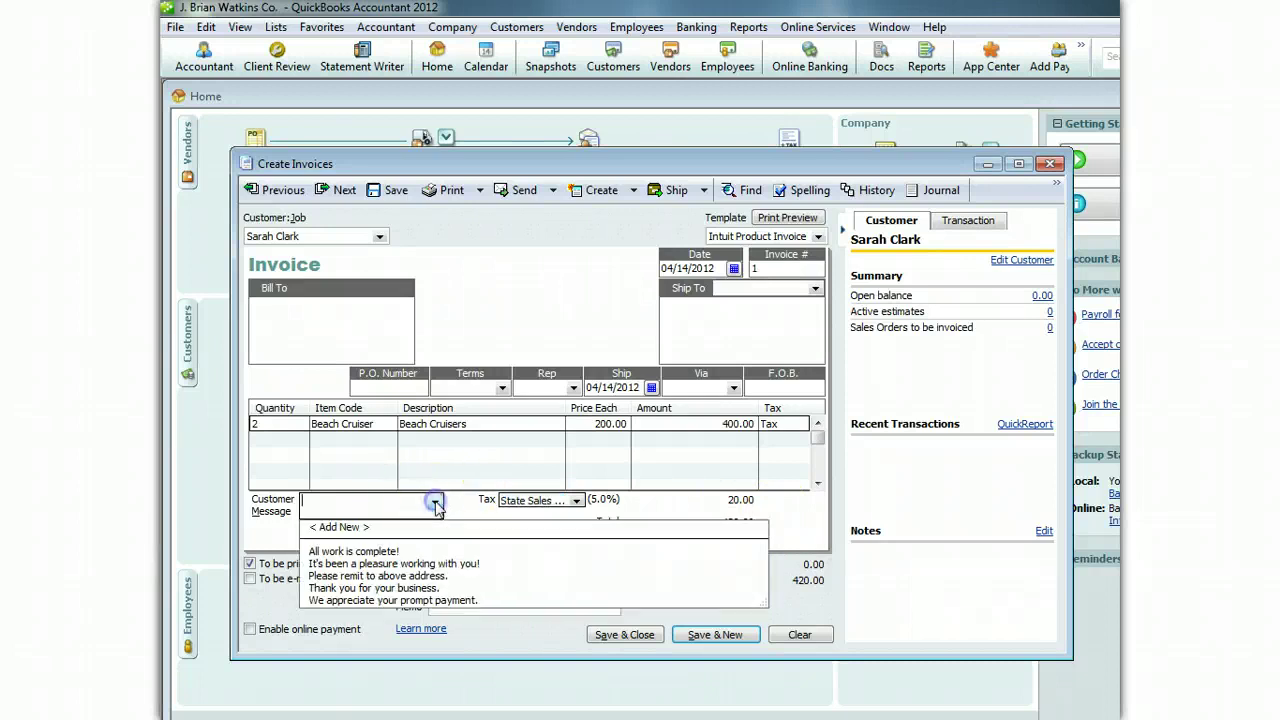
click(420, 564)
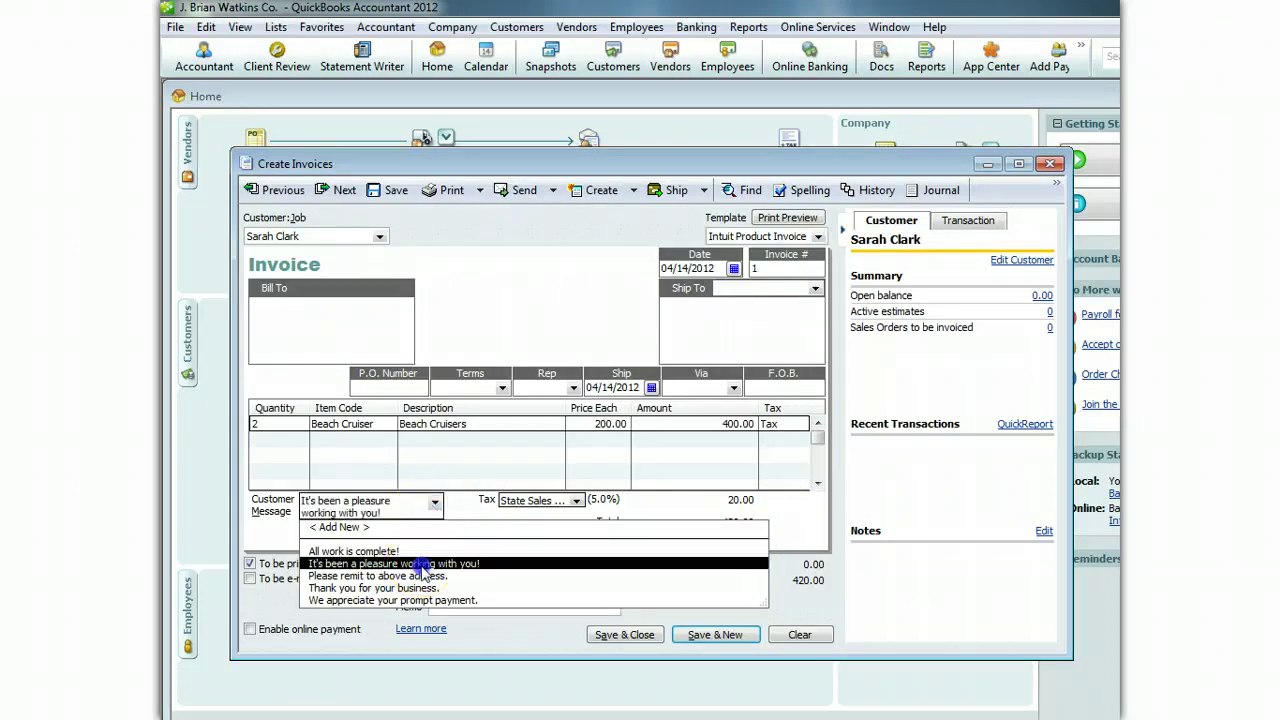
click(433, 503)
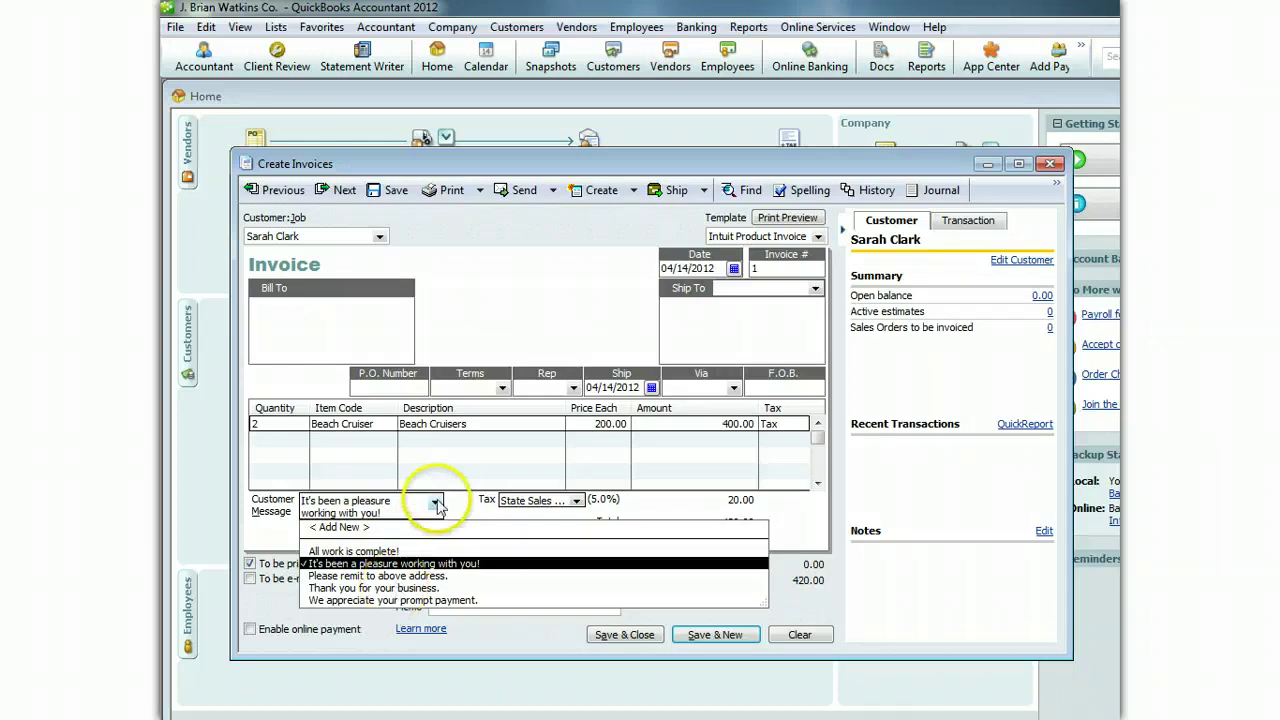
click(435, 503)
click(435, 503)
click(435, 503)
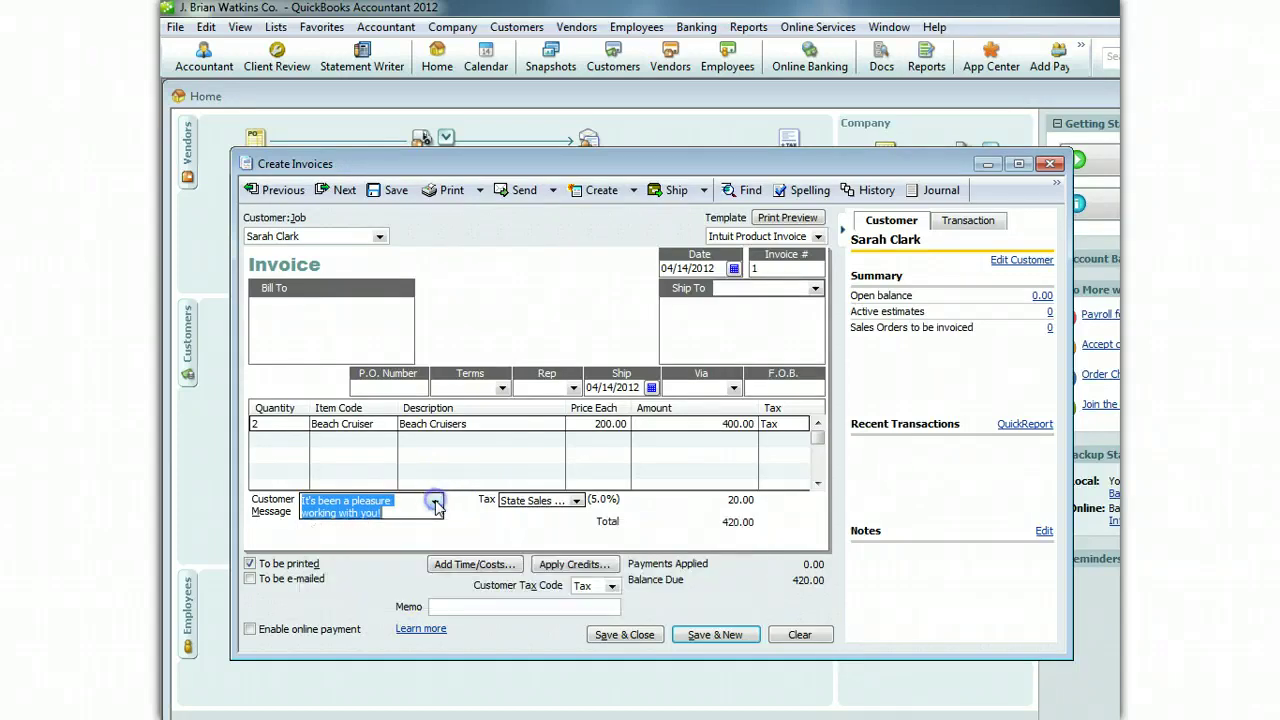
click(499, 520)
click(466, 606)
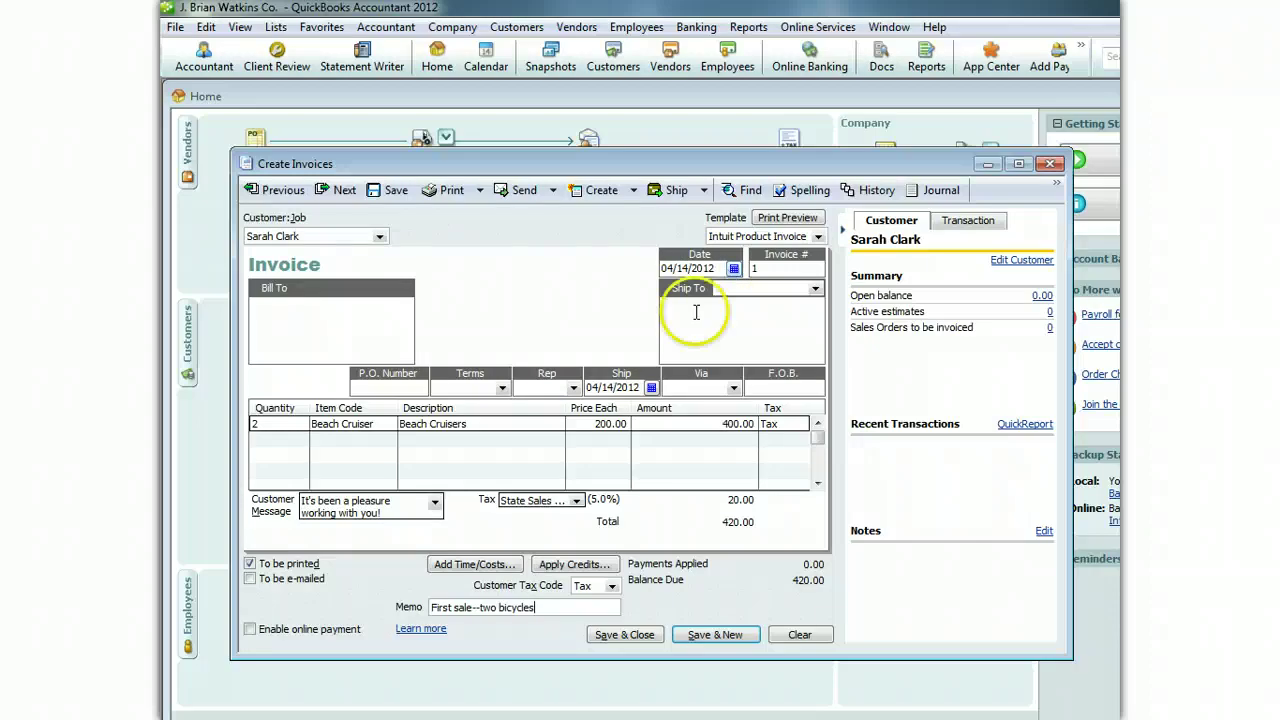
click(650, 640)
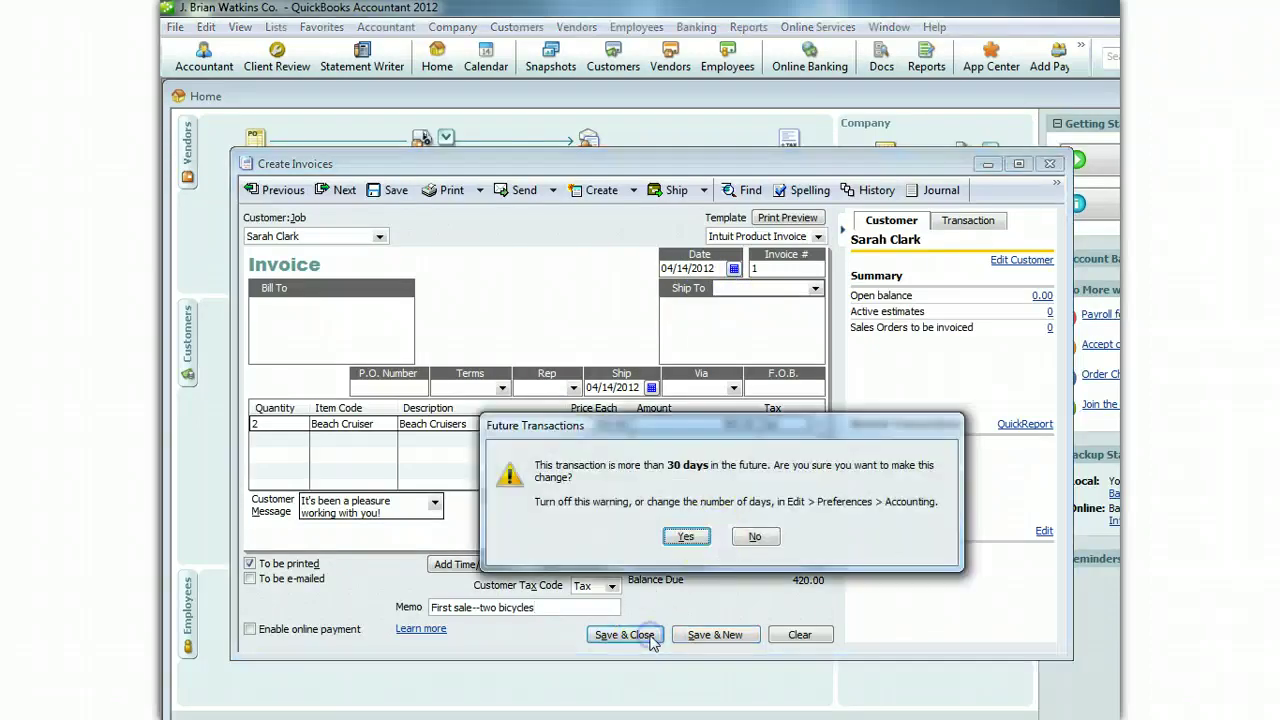
click(684, 530)
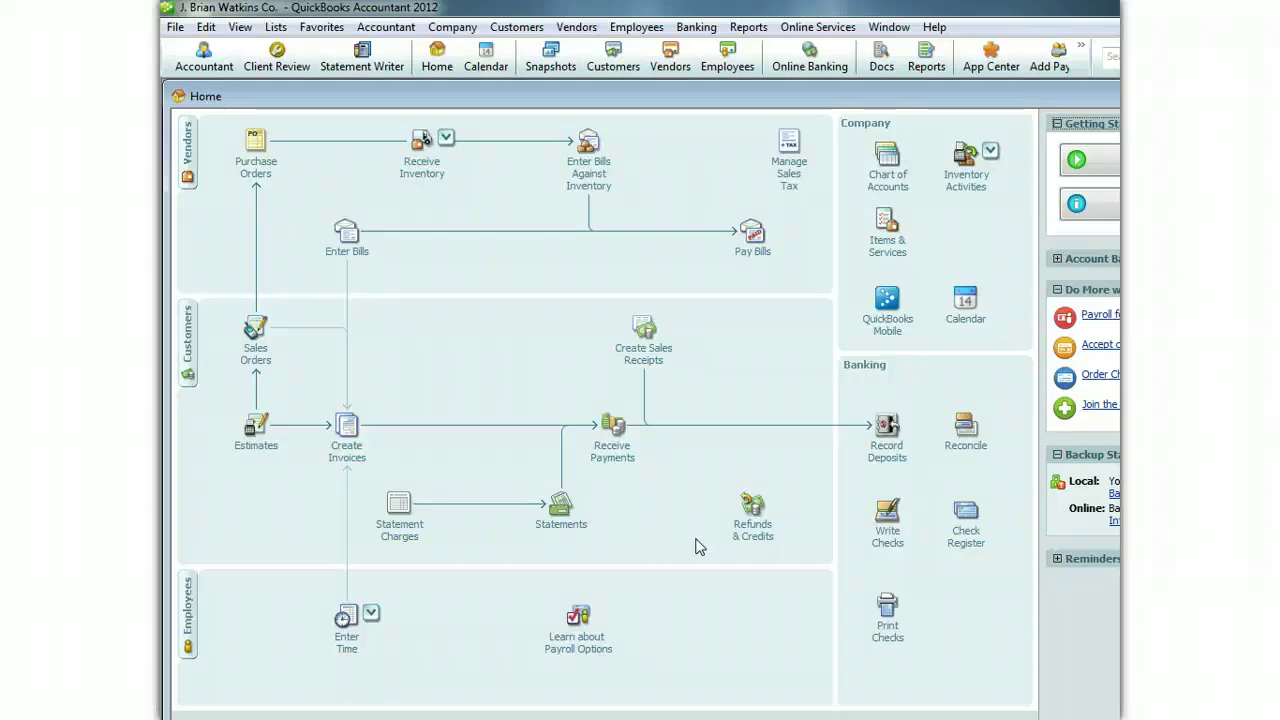
click(740, 28)
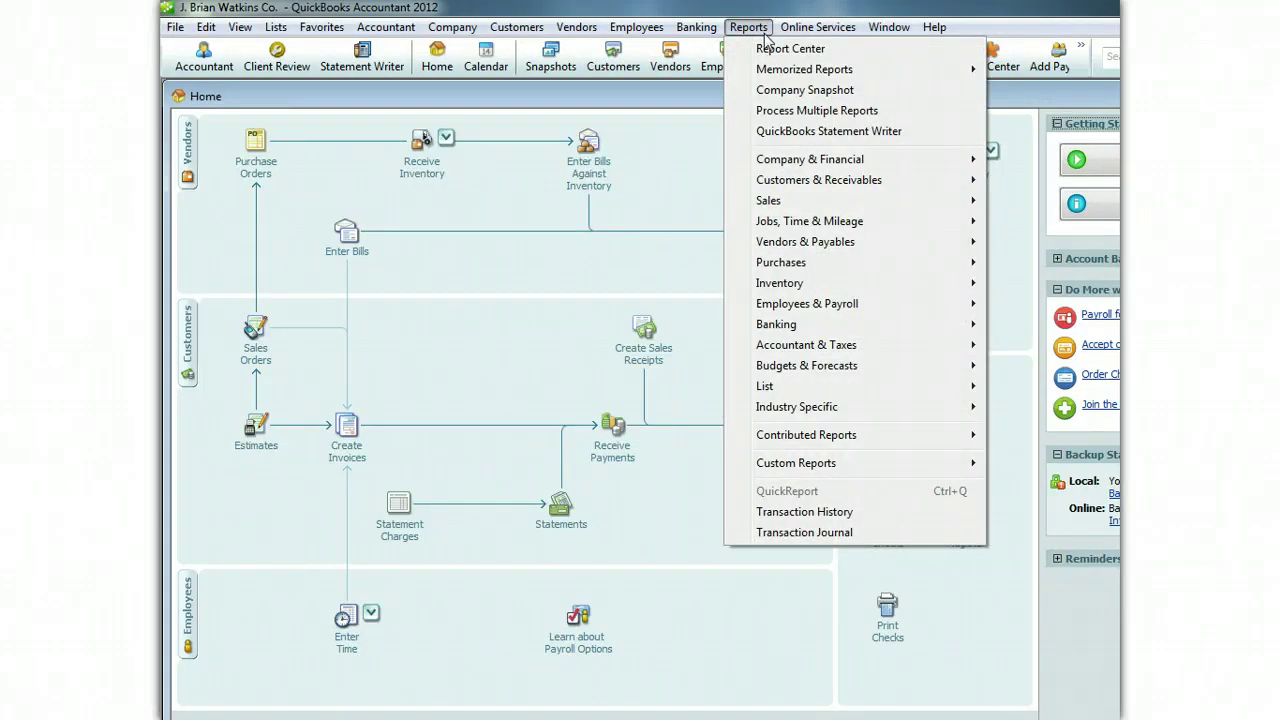
mouse_move(871, 160)
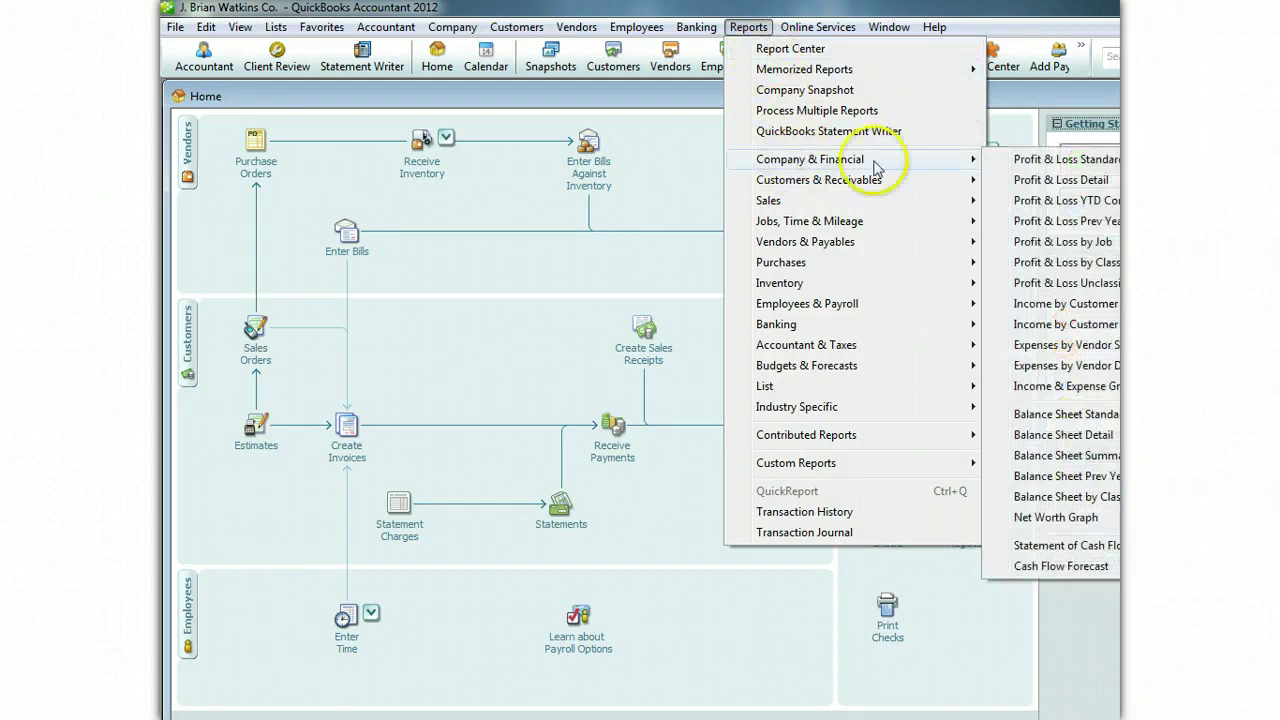
click(1042, 166)
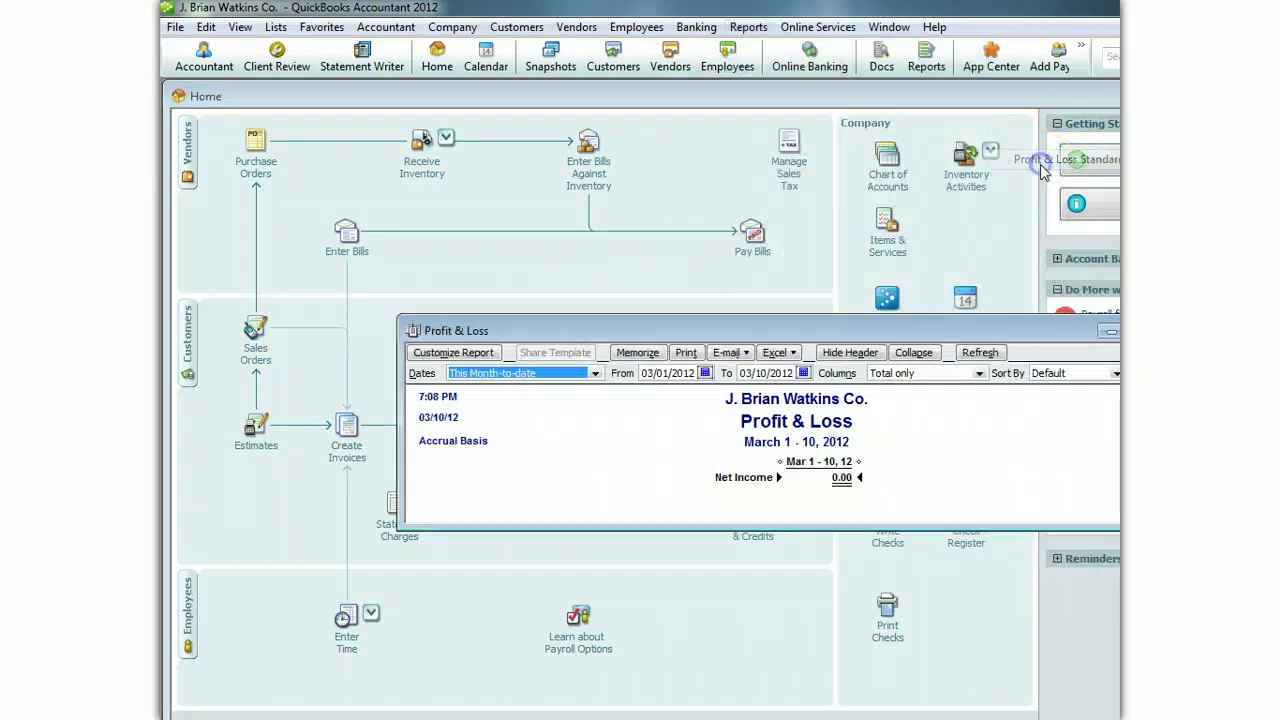
drag(822, 328, 672, 204)
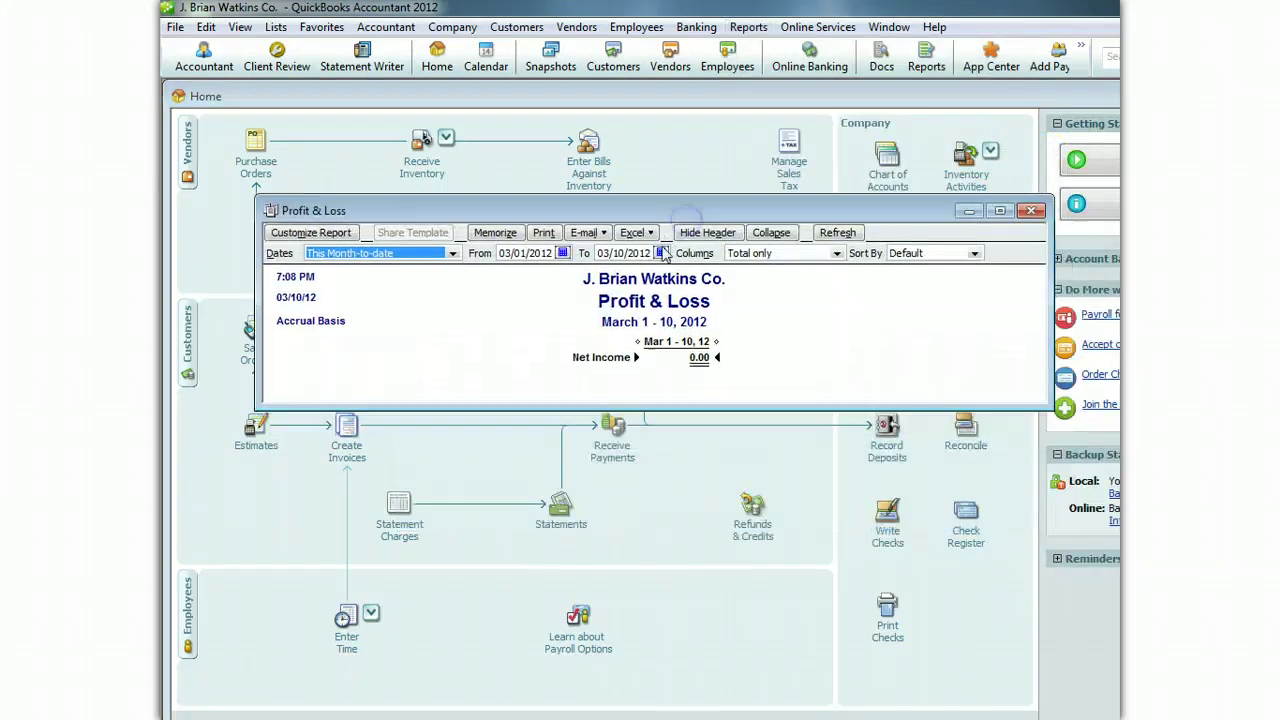
click(661, 253)
click(751, 271)
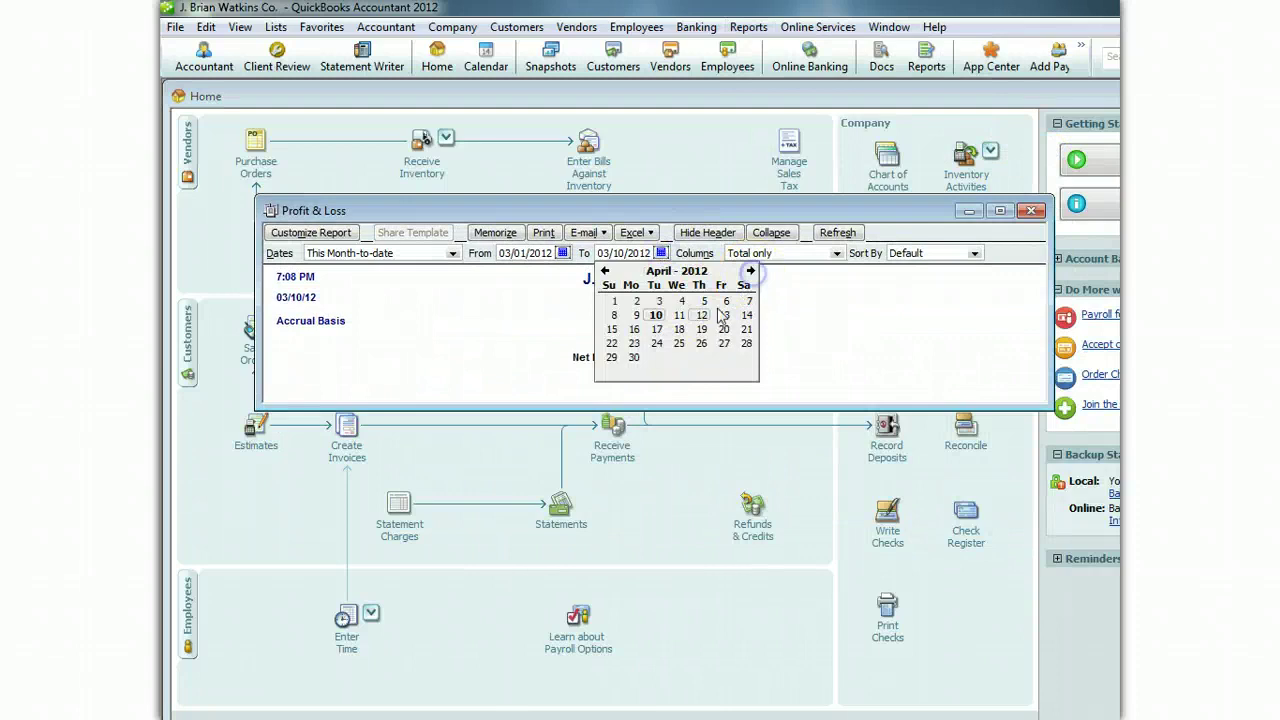
click(634, 357)
click(838, 233)
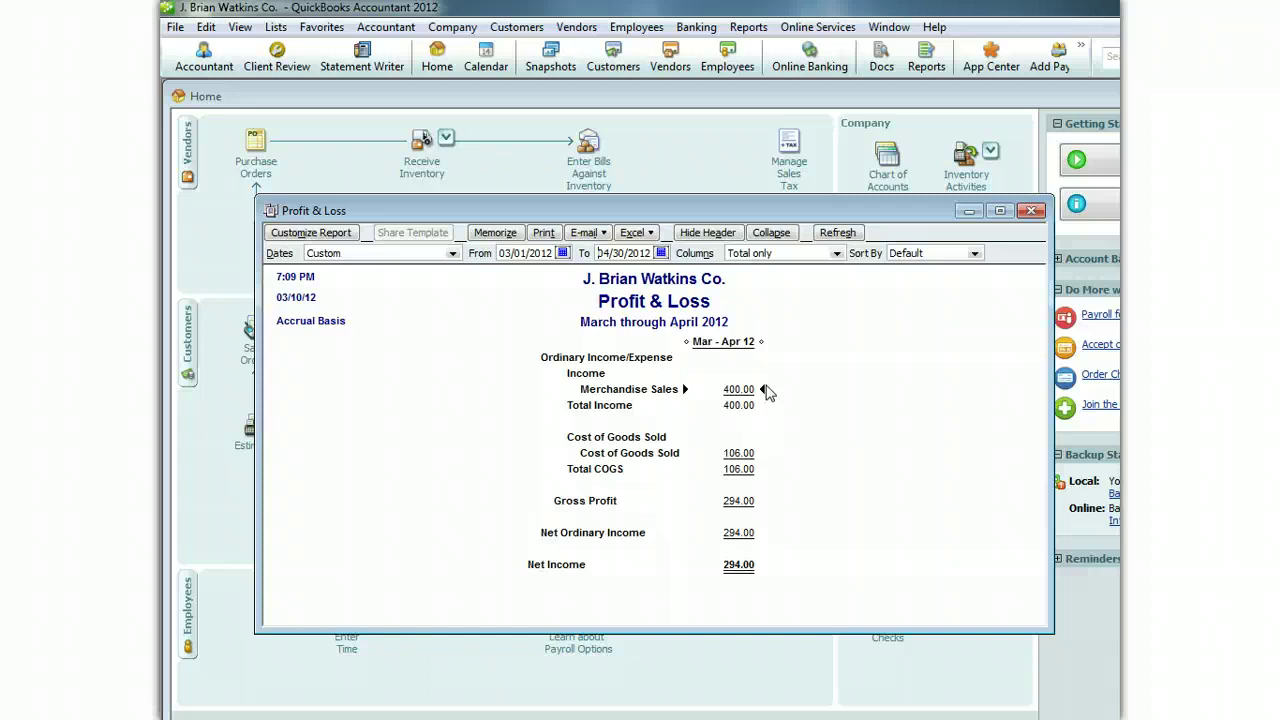
click(754, 455)
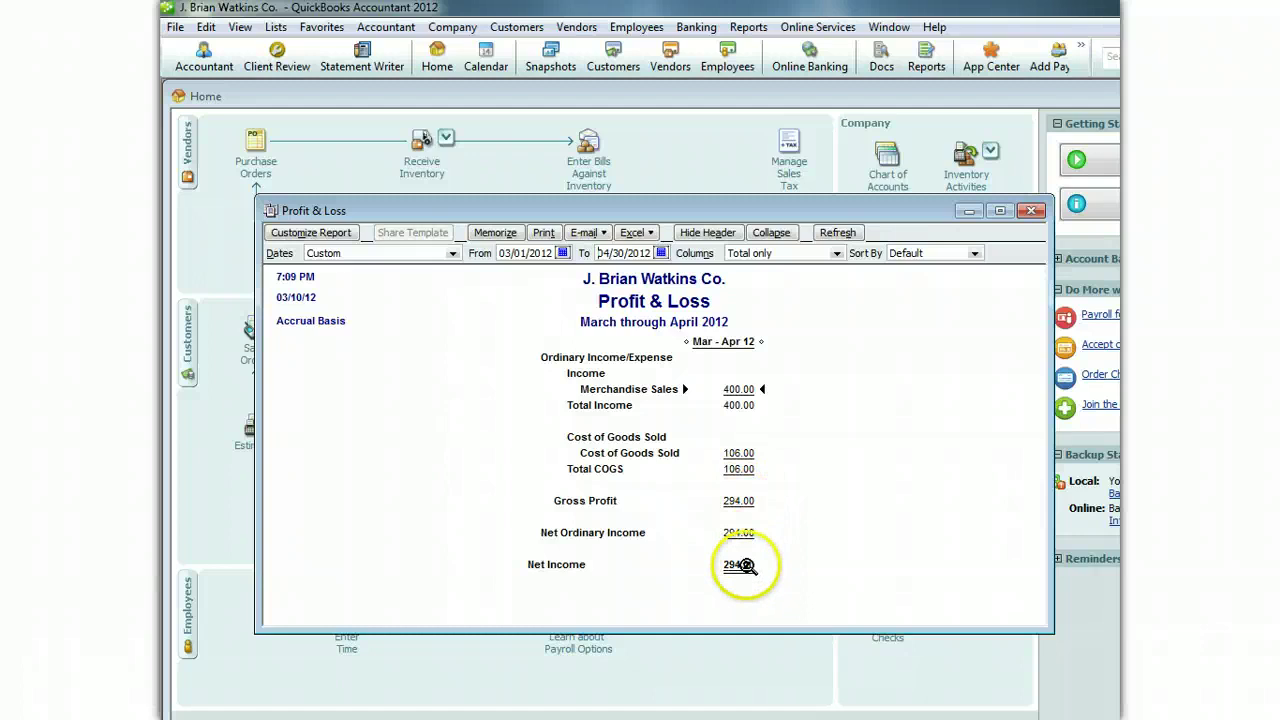
click(1031, 210)
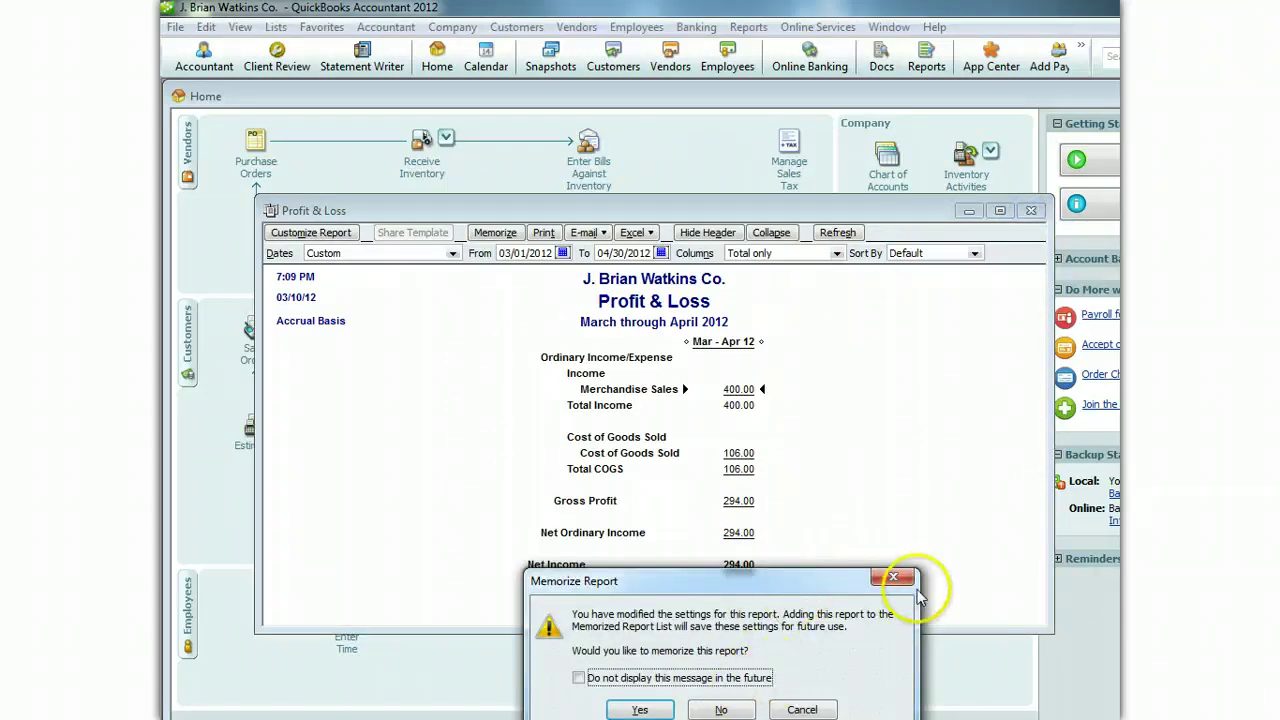
click(716, 710)
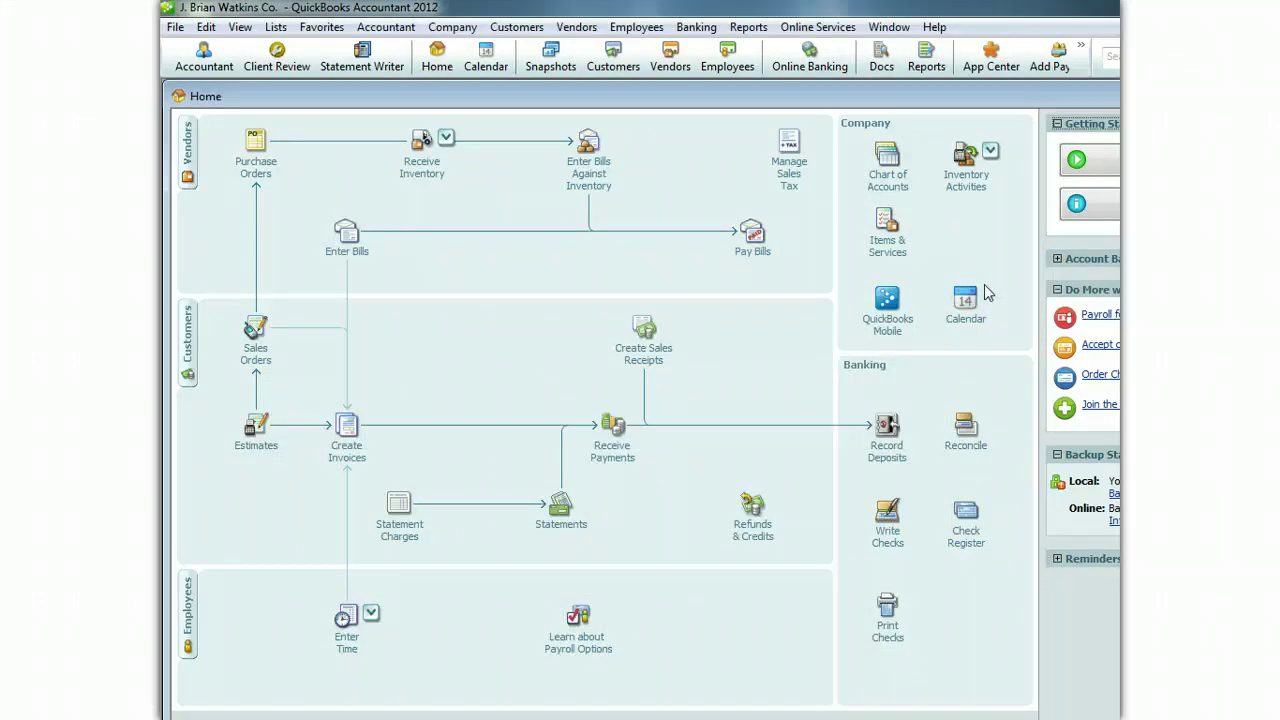
click(760, 28)
mouse_move(875, 160)
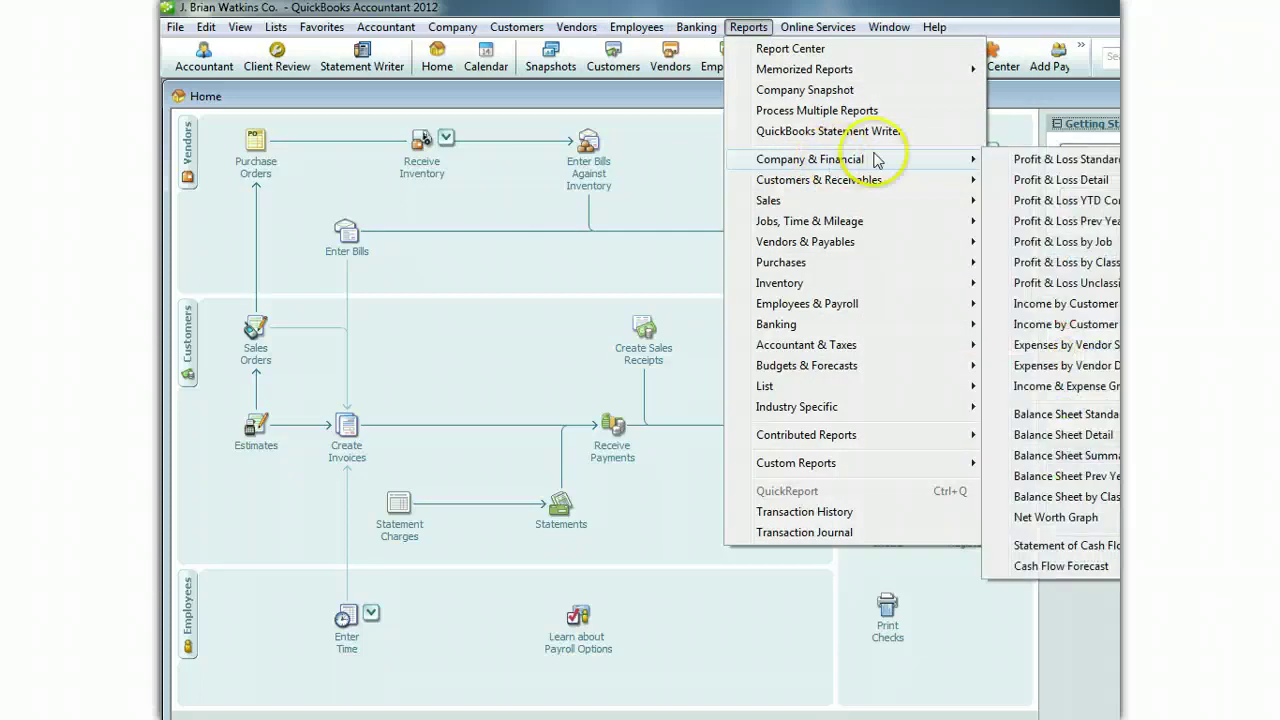
click(1042, 413)
click(621, 138)
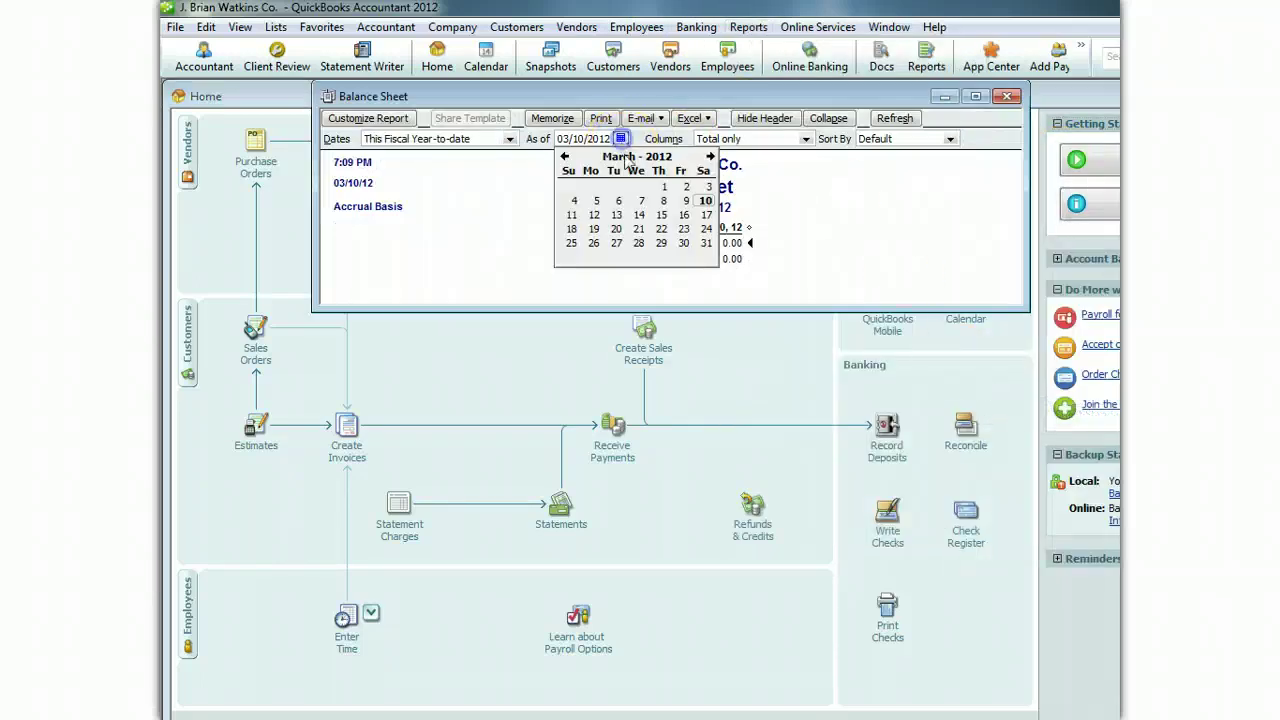
click(710, 157)
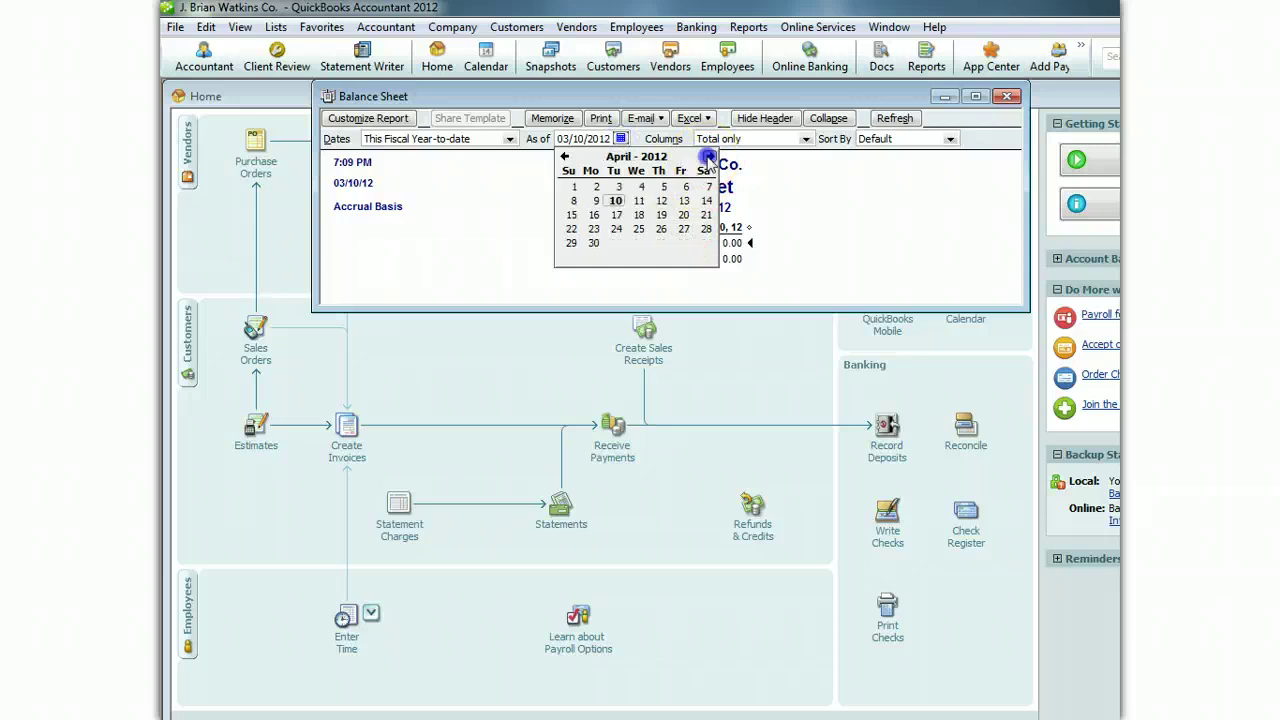
click(594, 243)
click(894, 118)
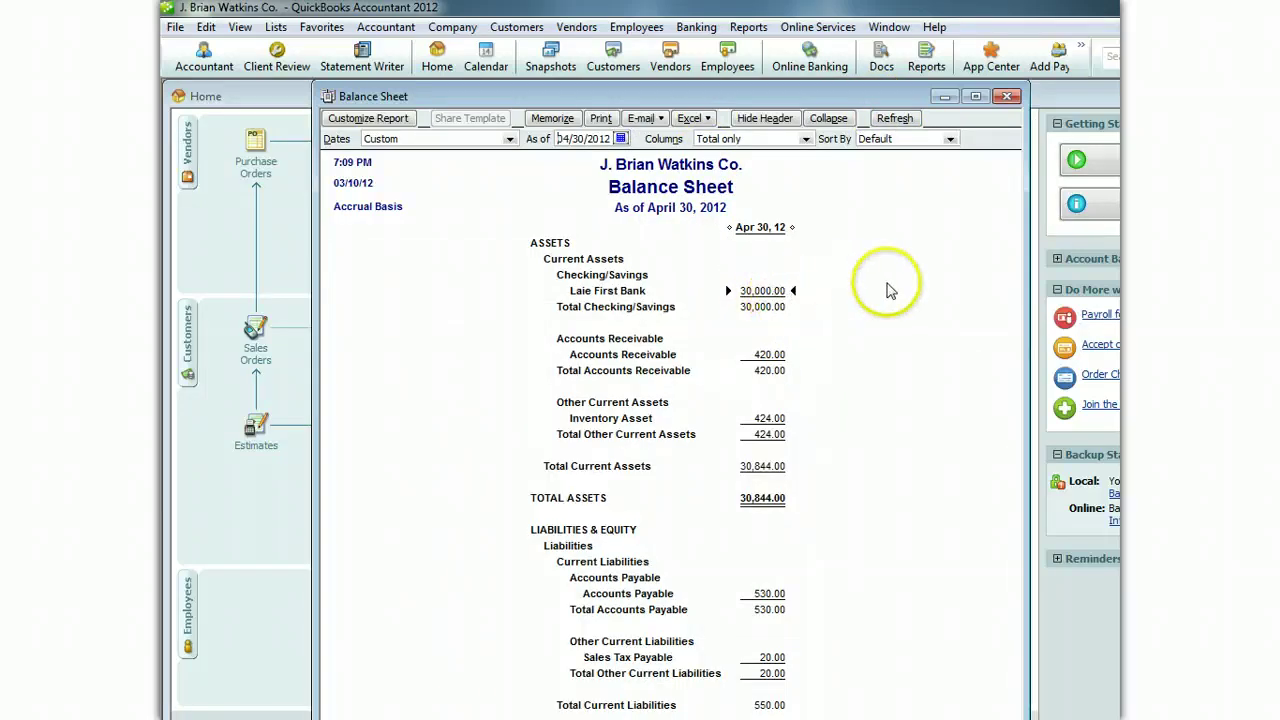
click(1007, 97)
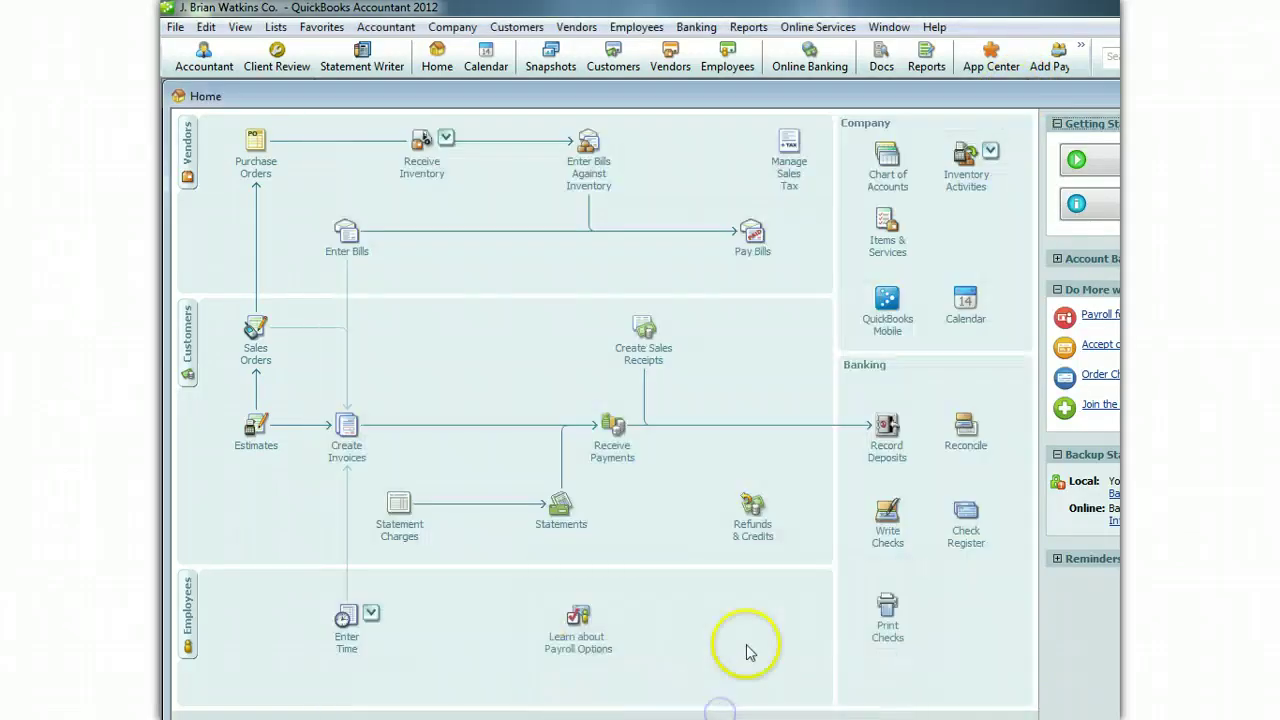
click(721, 709)
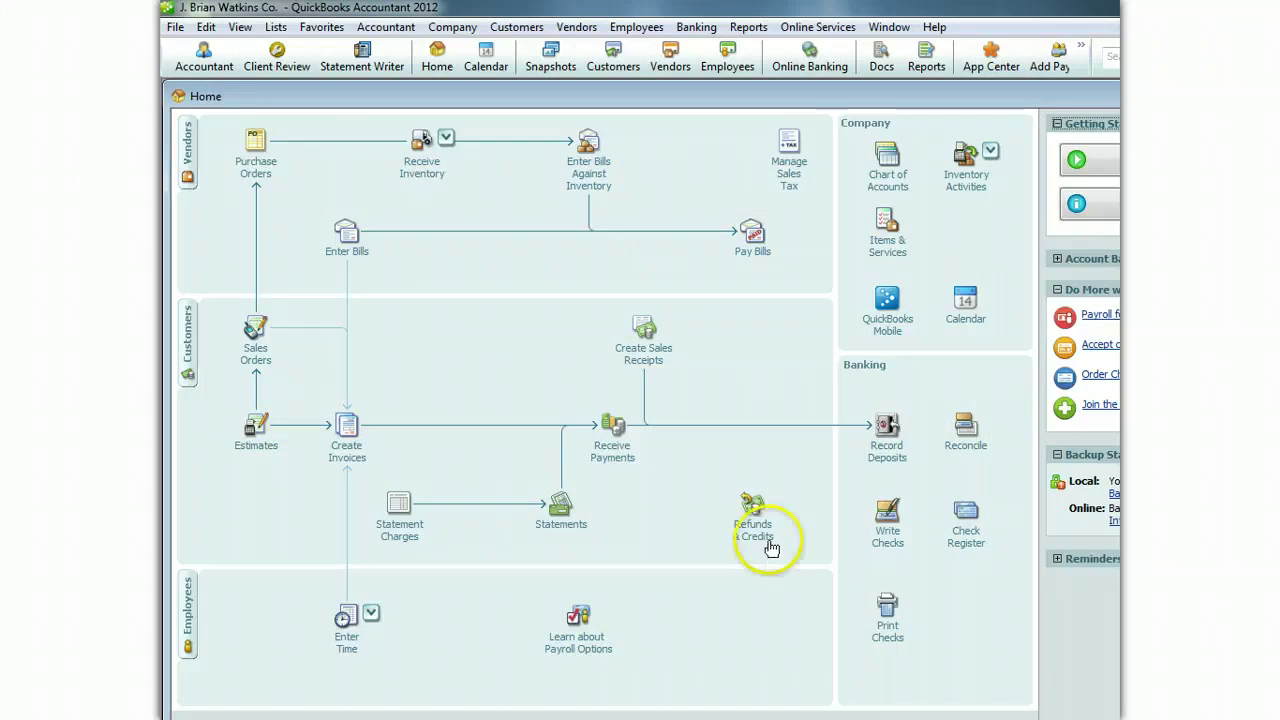
- Start a new invoice dated 04/17/2012 for new customer Bicycle Courier Co
click(342, 455)
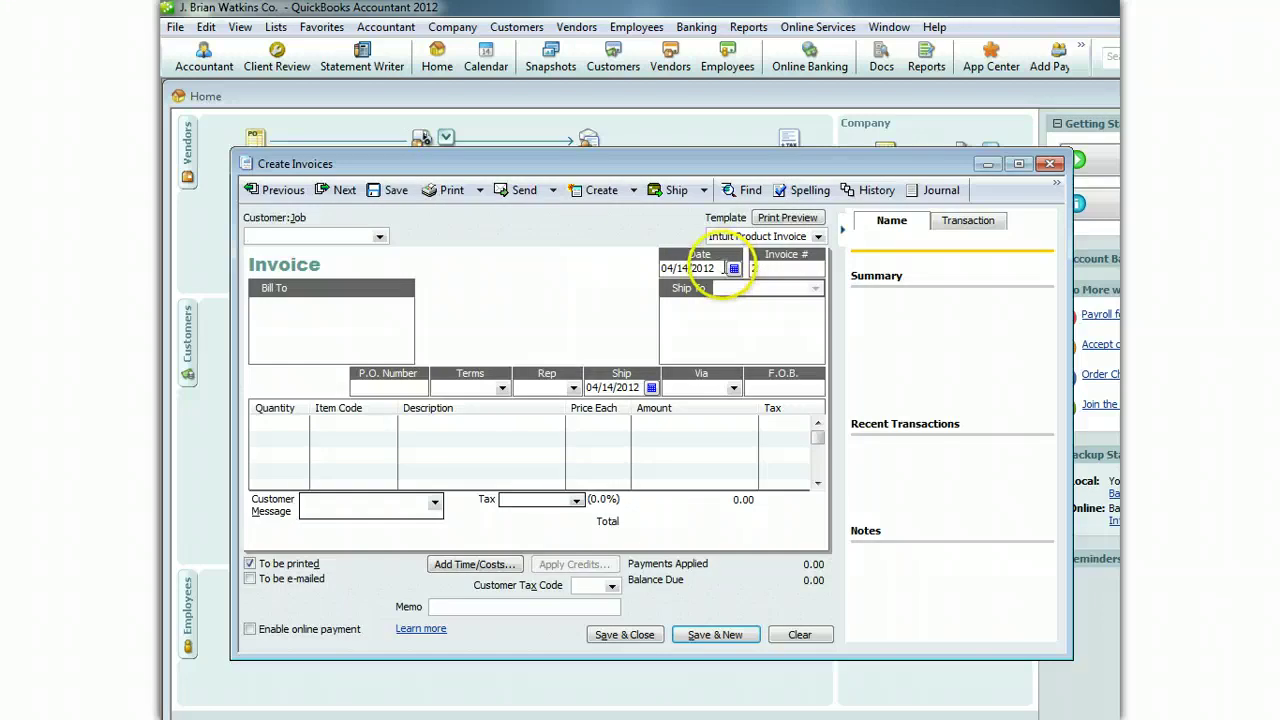
click(734, 268)
click(721, 347)
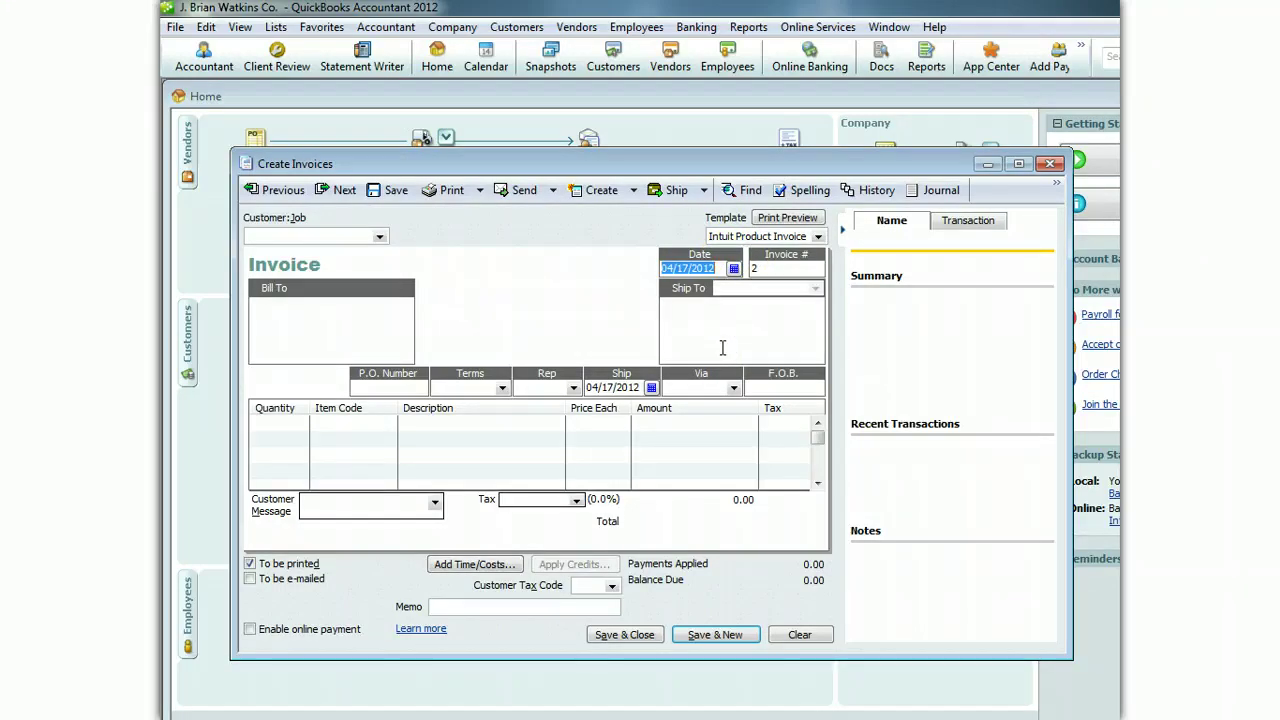
click(380, 236)
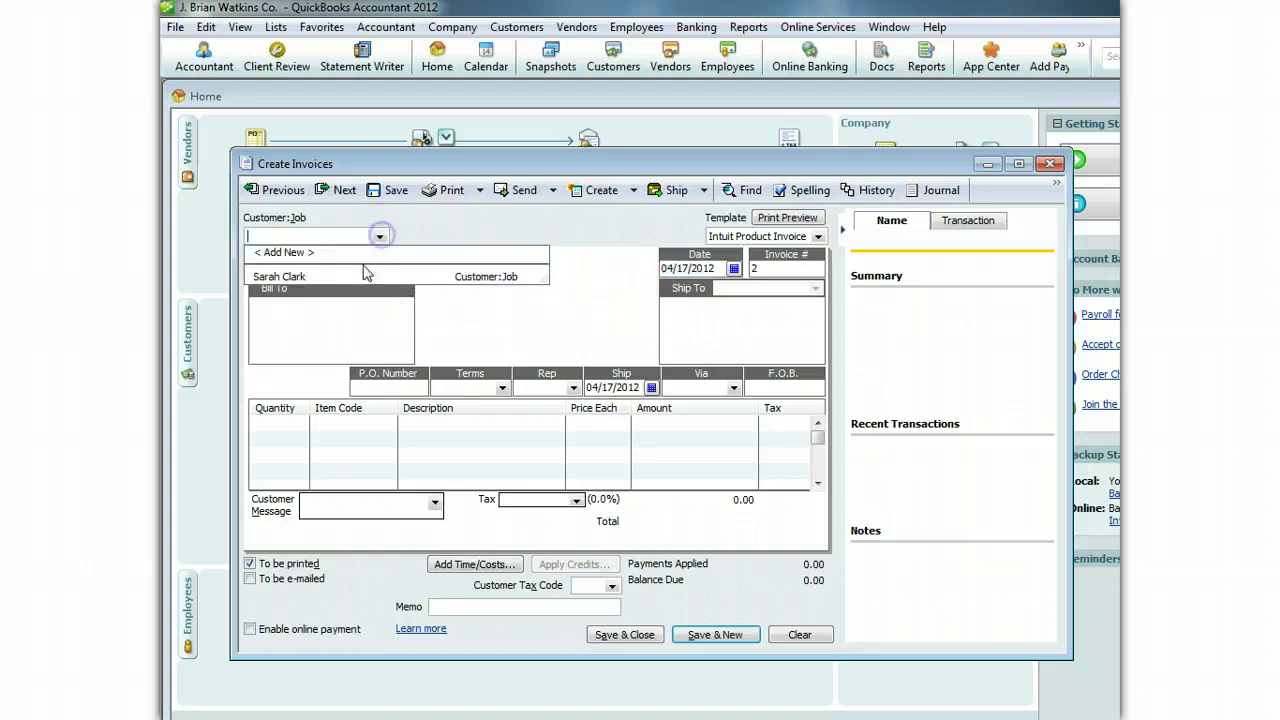
click(435, 252)
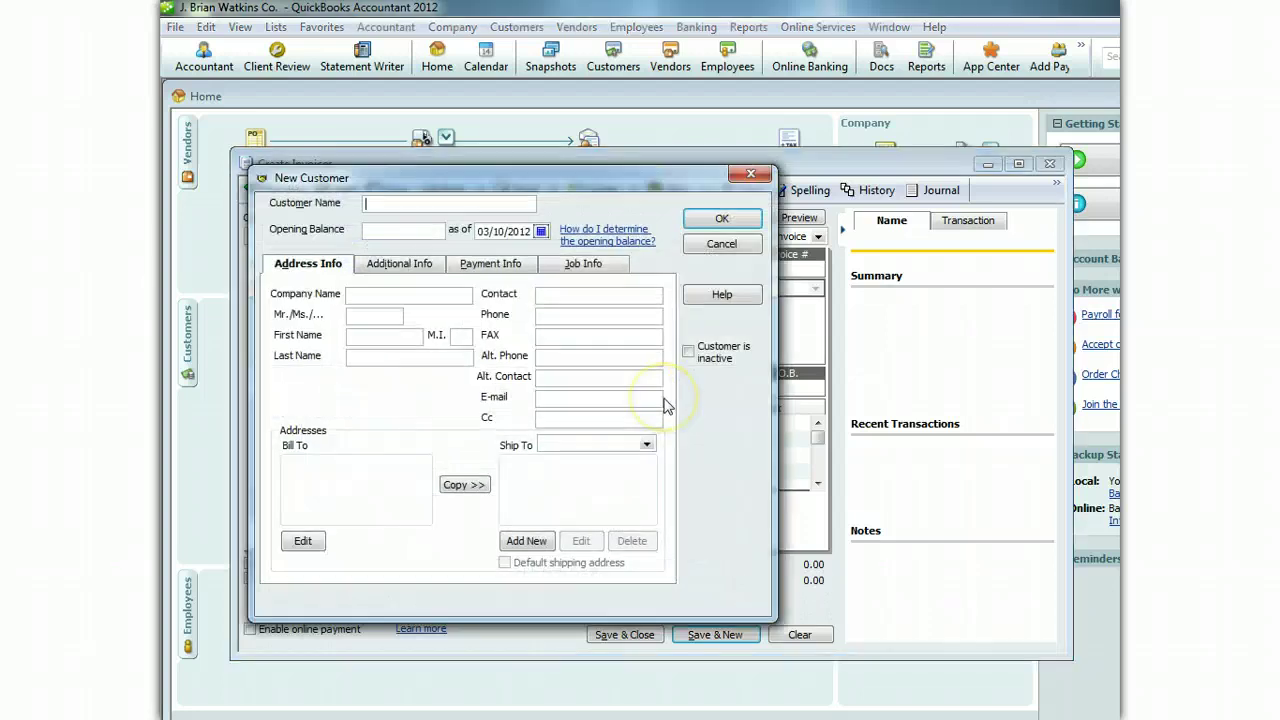
text(Bicycle Courier Co.)
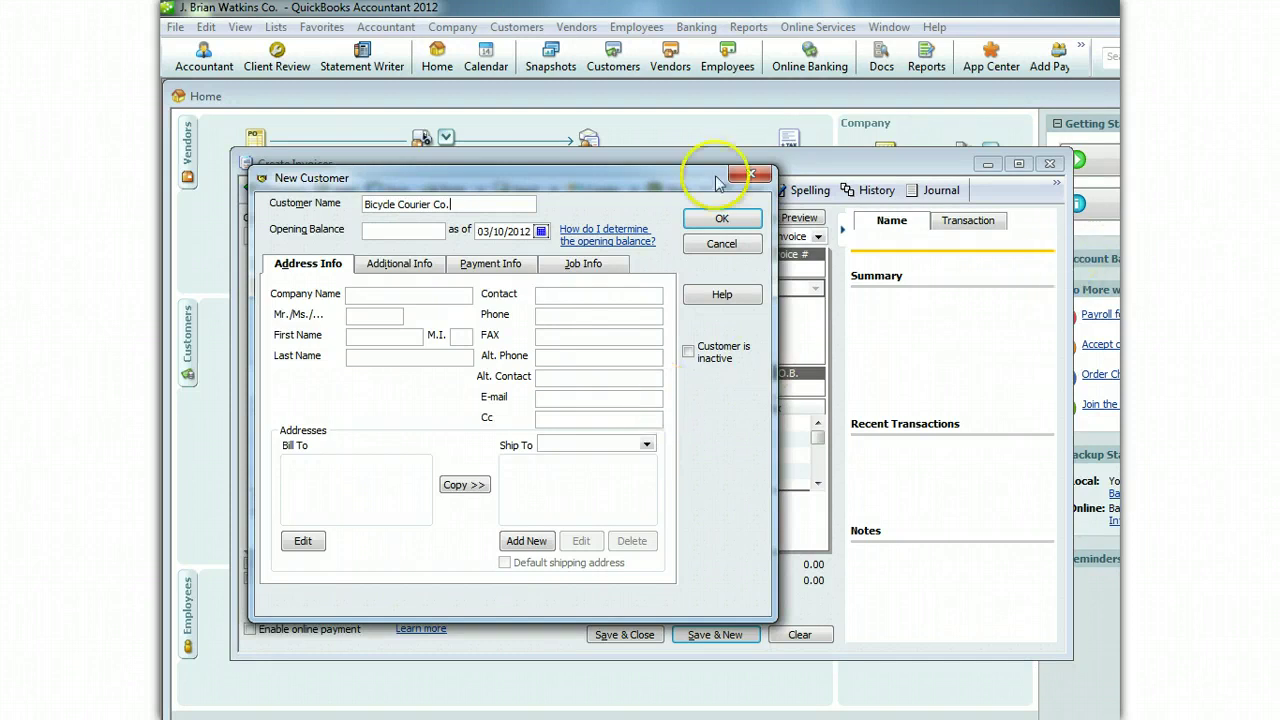
click(724, 220)
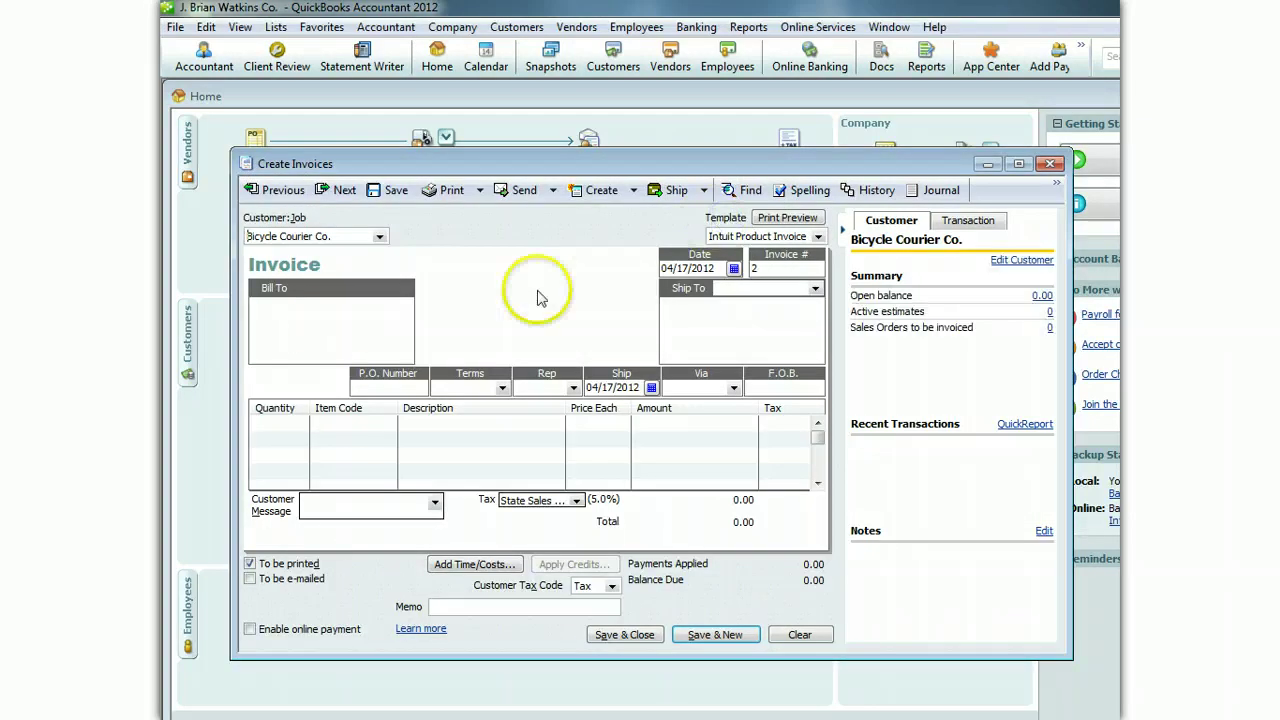
- Bill 5 Beach Cruisers and add the message 'Thank you for your business.'
click(280, 424)
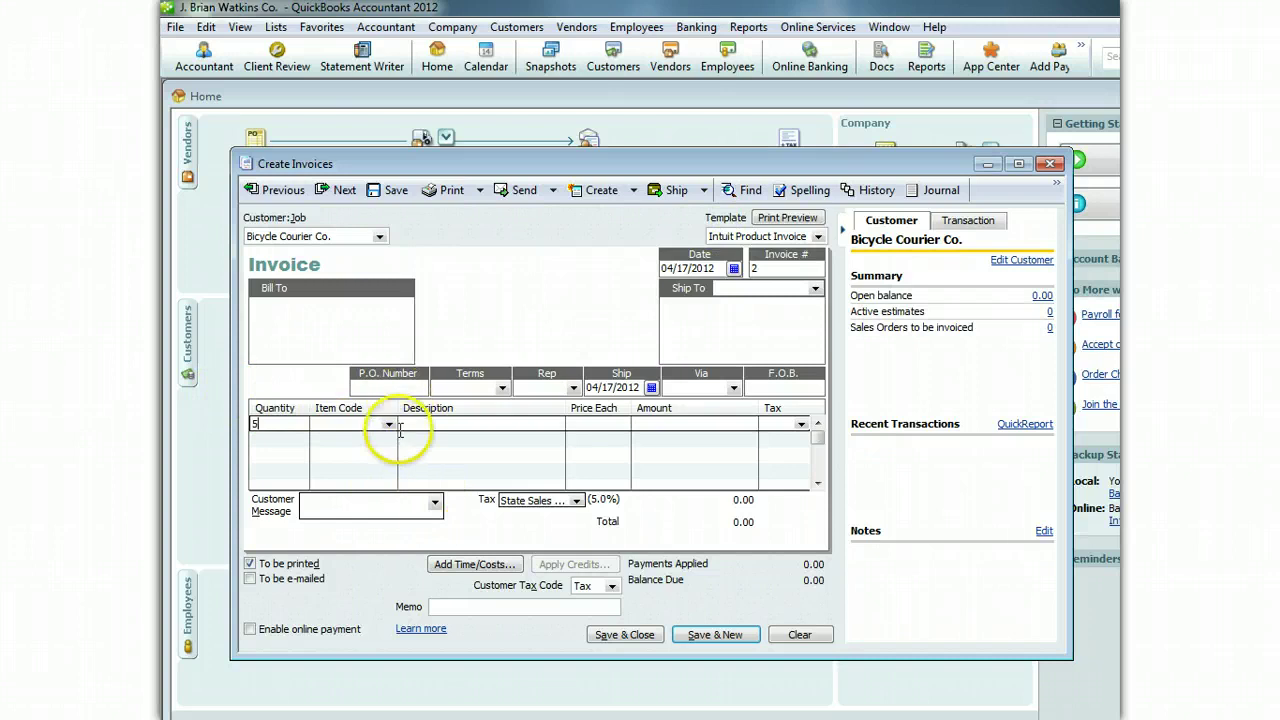
click(388, 424)
click(350, 463)
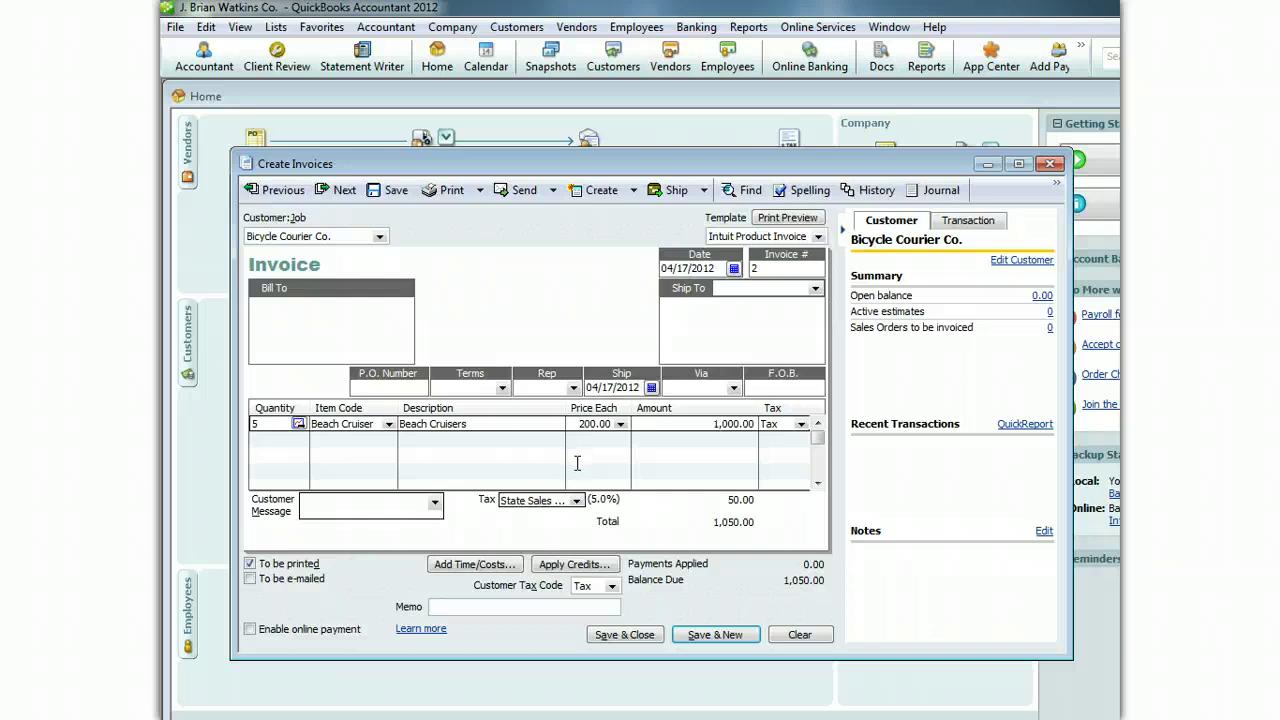
click(465, 424)
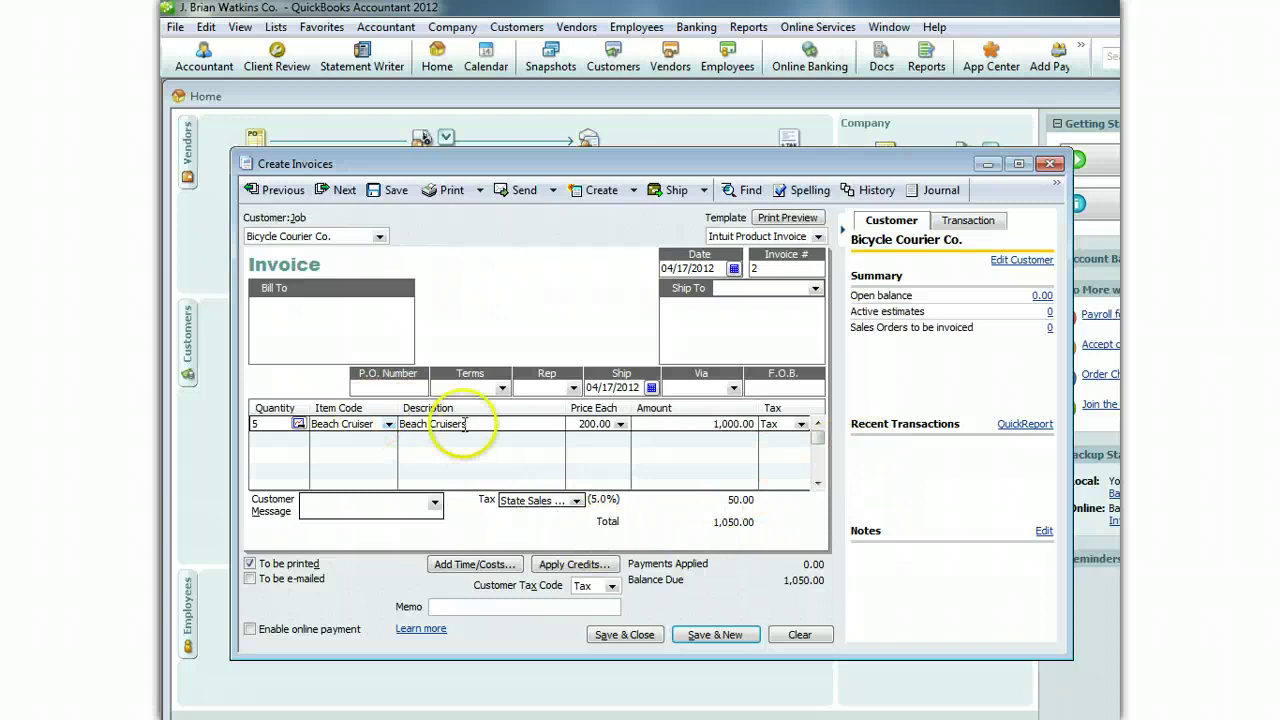
click(434, 503)
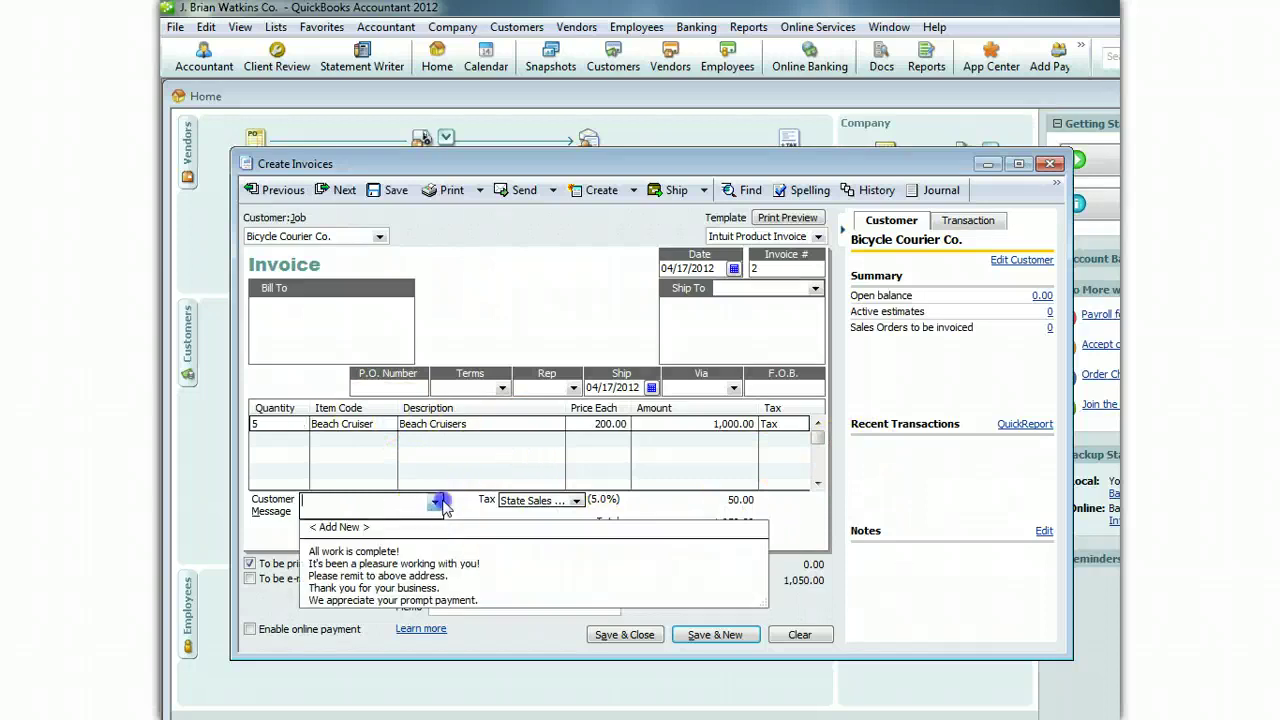
click(455, 587)
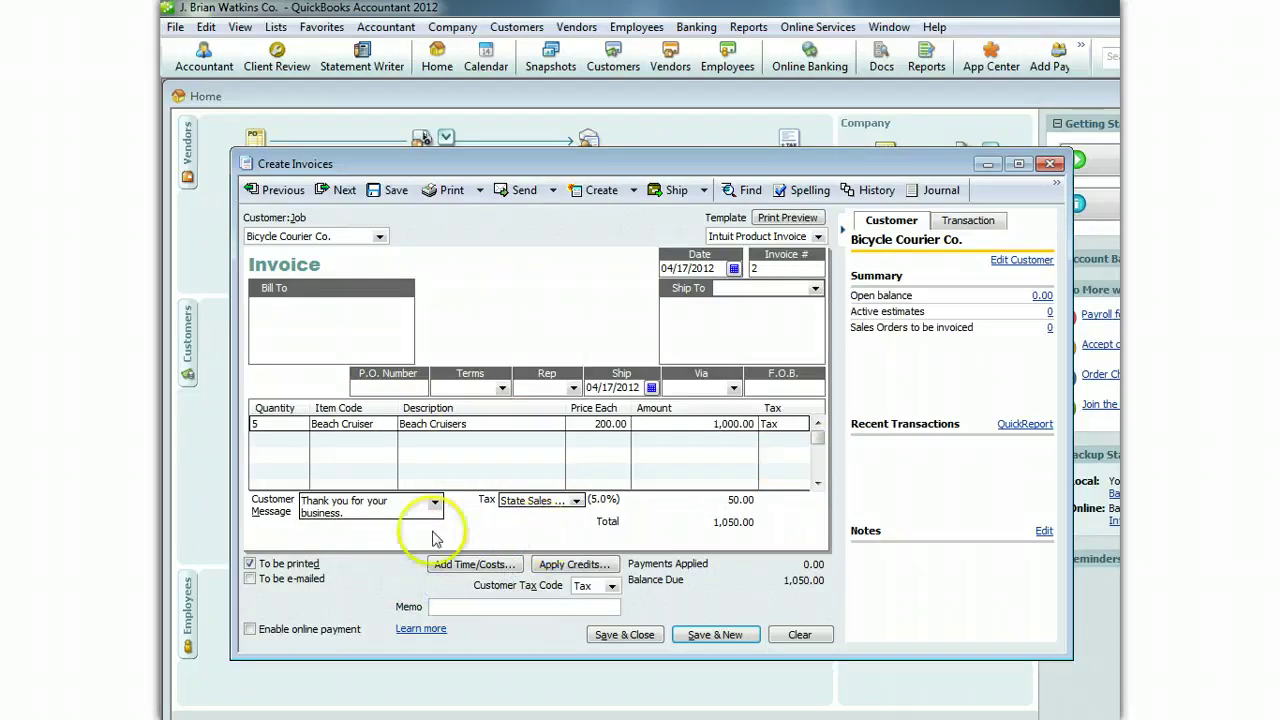
- Enter the memo 'Second sale--5 bicycles' on the Bicycle Courier Co. invoice
click(470, 606)
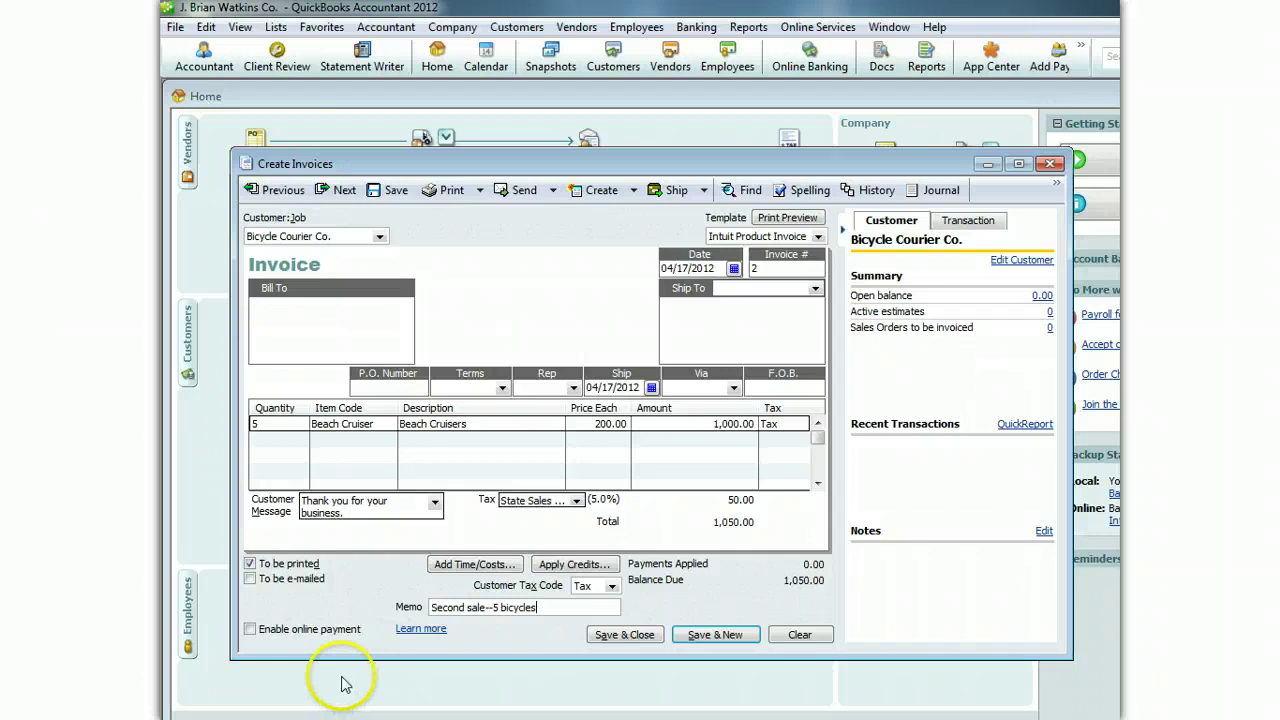
click(597, 605)
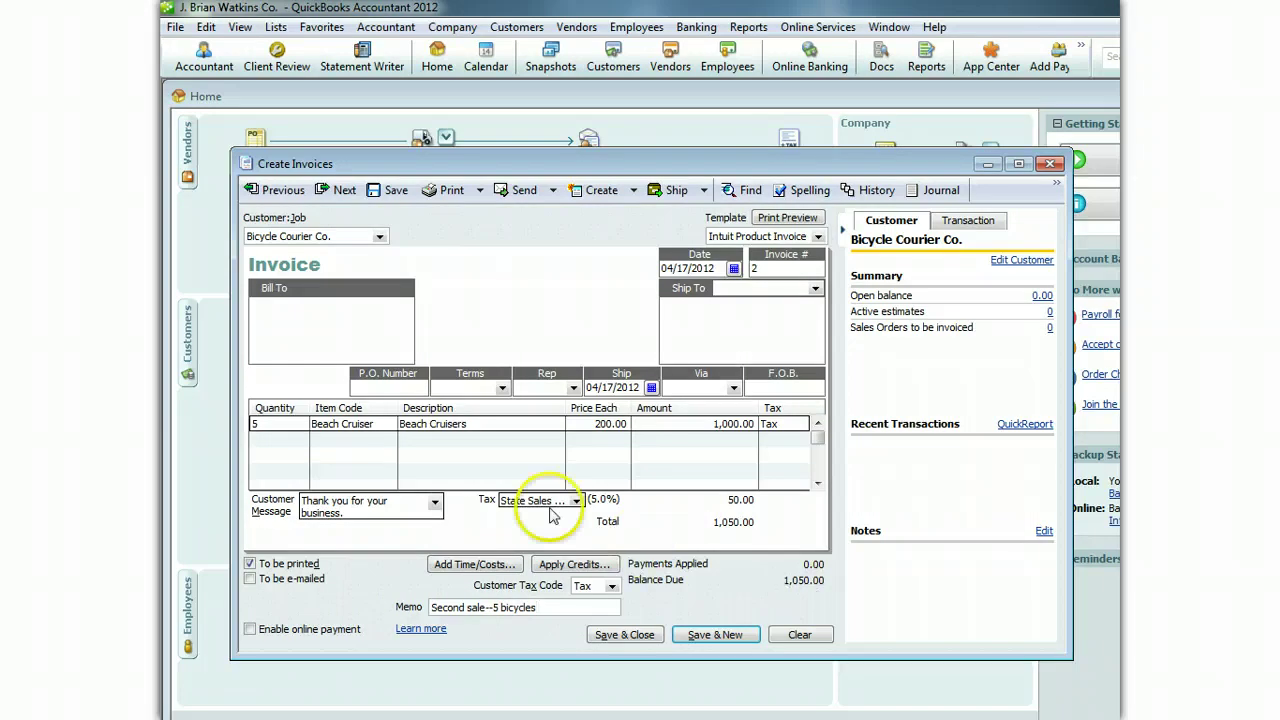
click(592, 521)
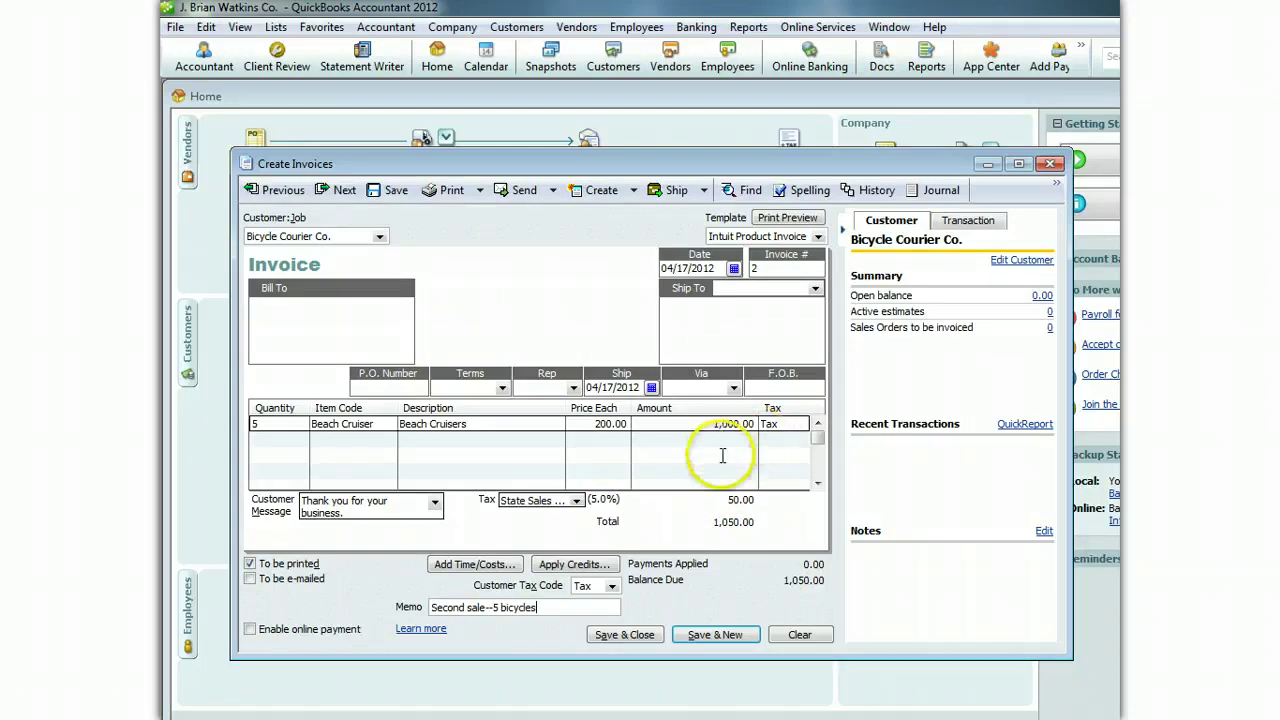
click(502, 388)
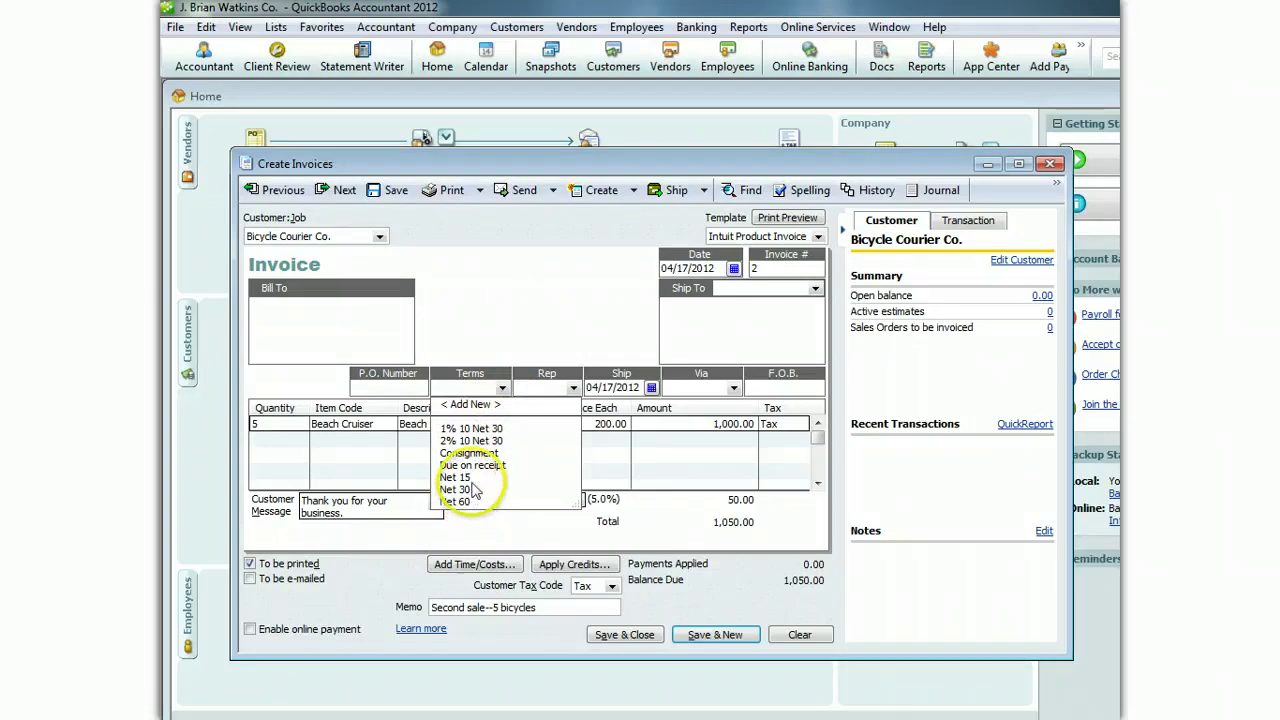
- Create a '3/10 net 30' payment term: net due in 30 days, 3% discount within 10 days
click(506, 405)
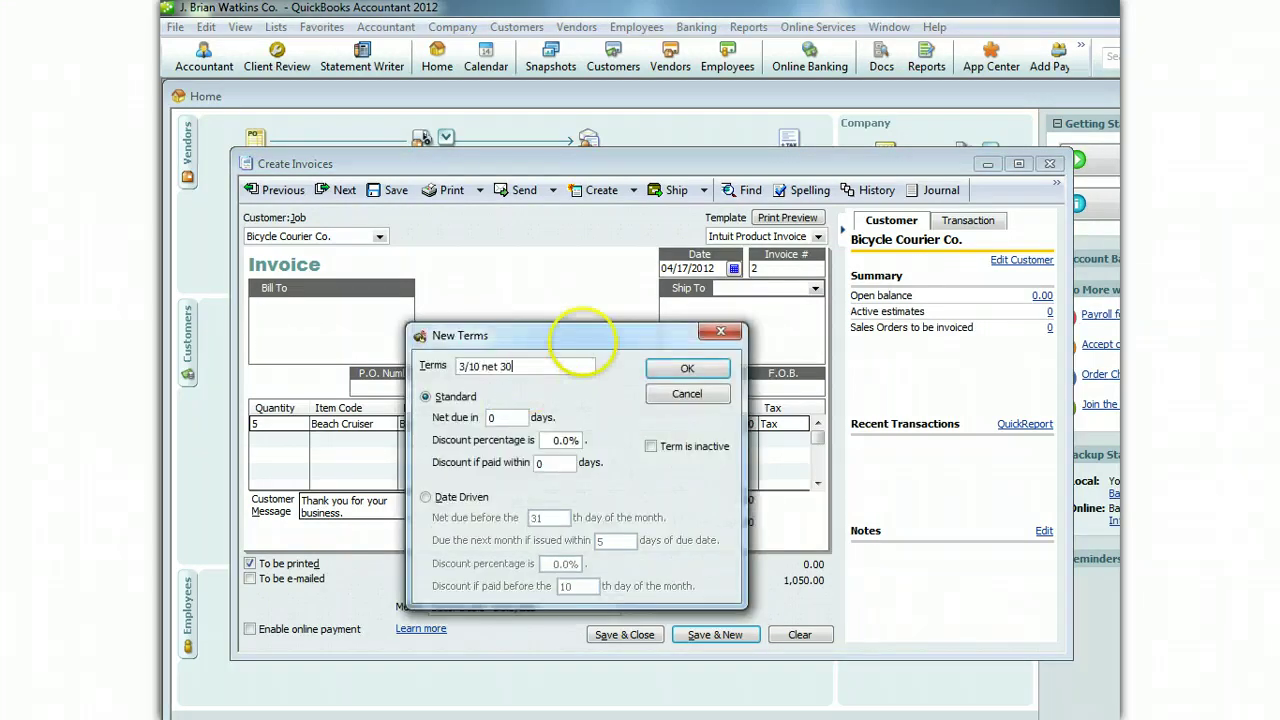
text(3/10 net 30)
click(487, 417)
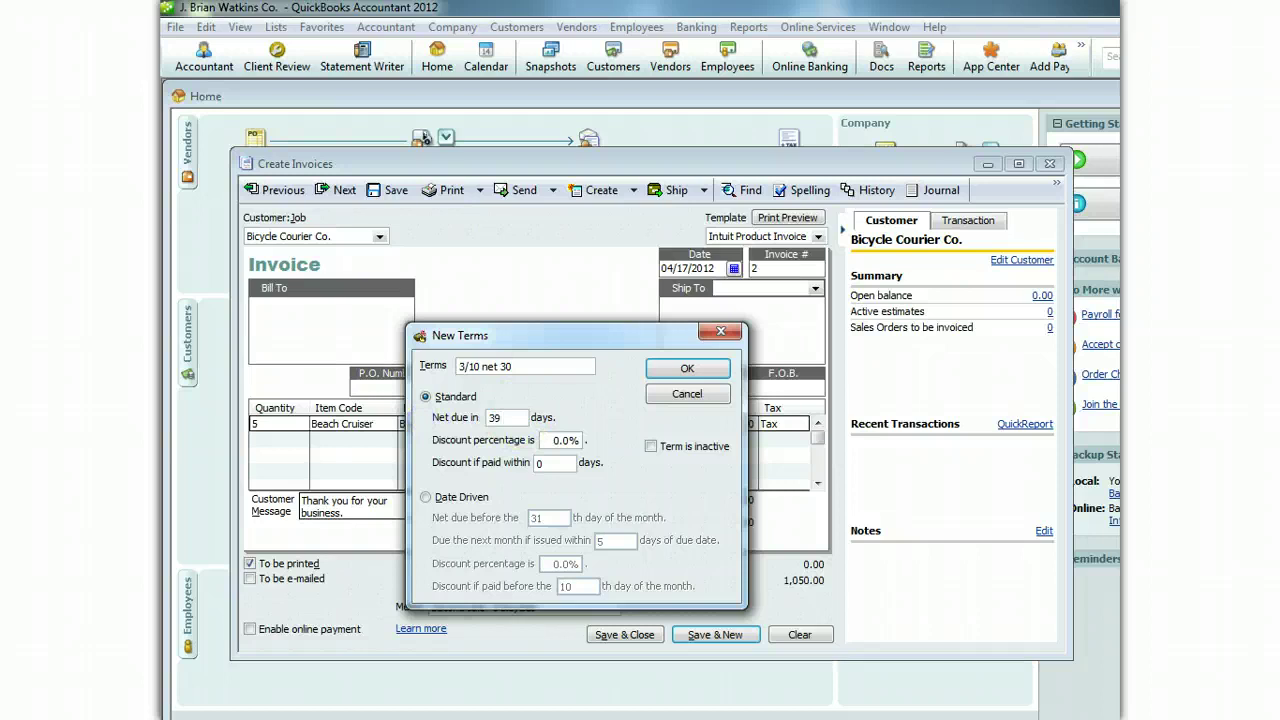
text(30)
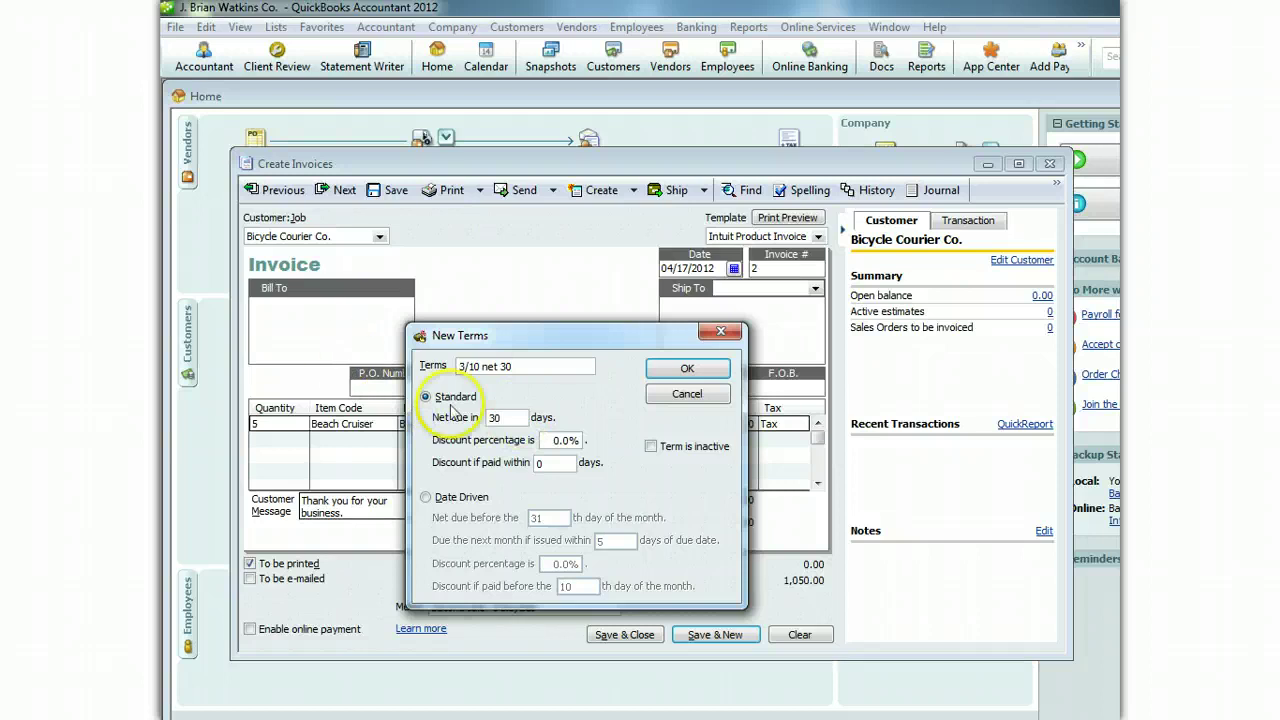
click(553, 440)
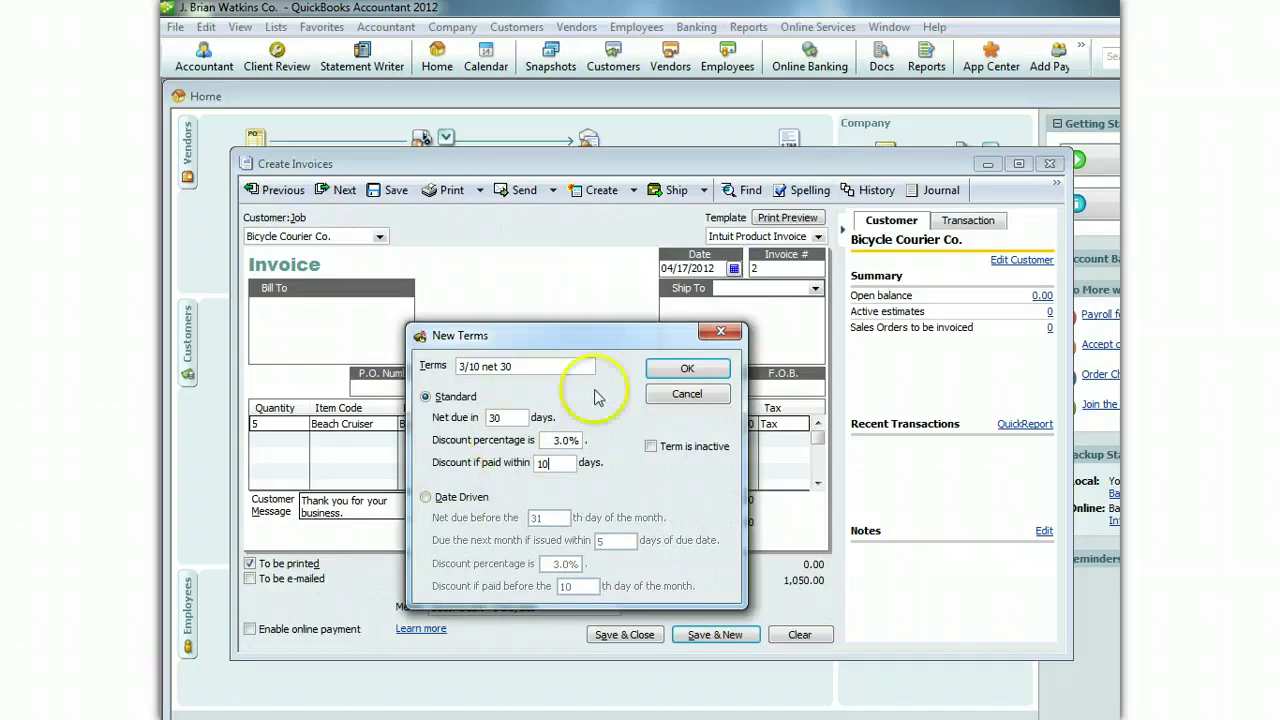
click(687, 368)
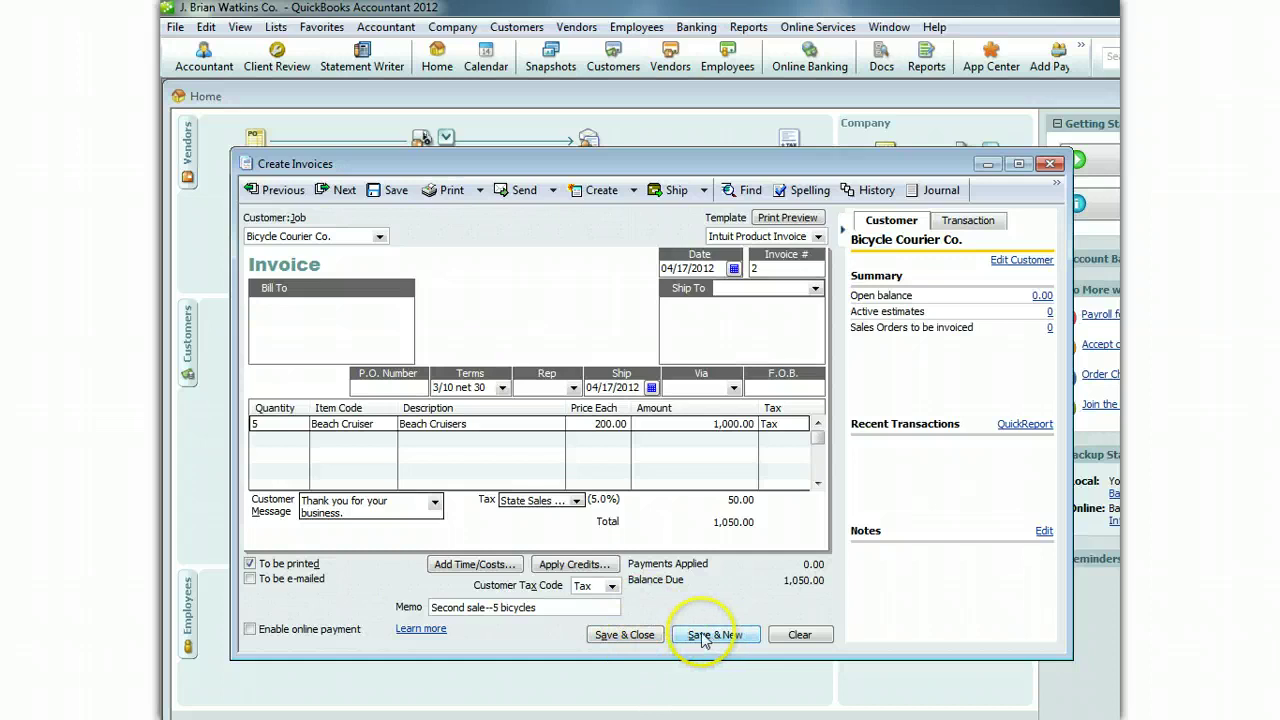
- Save the invoice with the new terms, keeping customer defaults, and open a fresh invoice
click(650, 640)
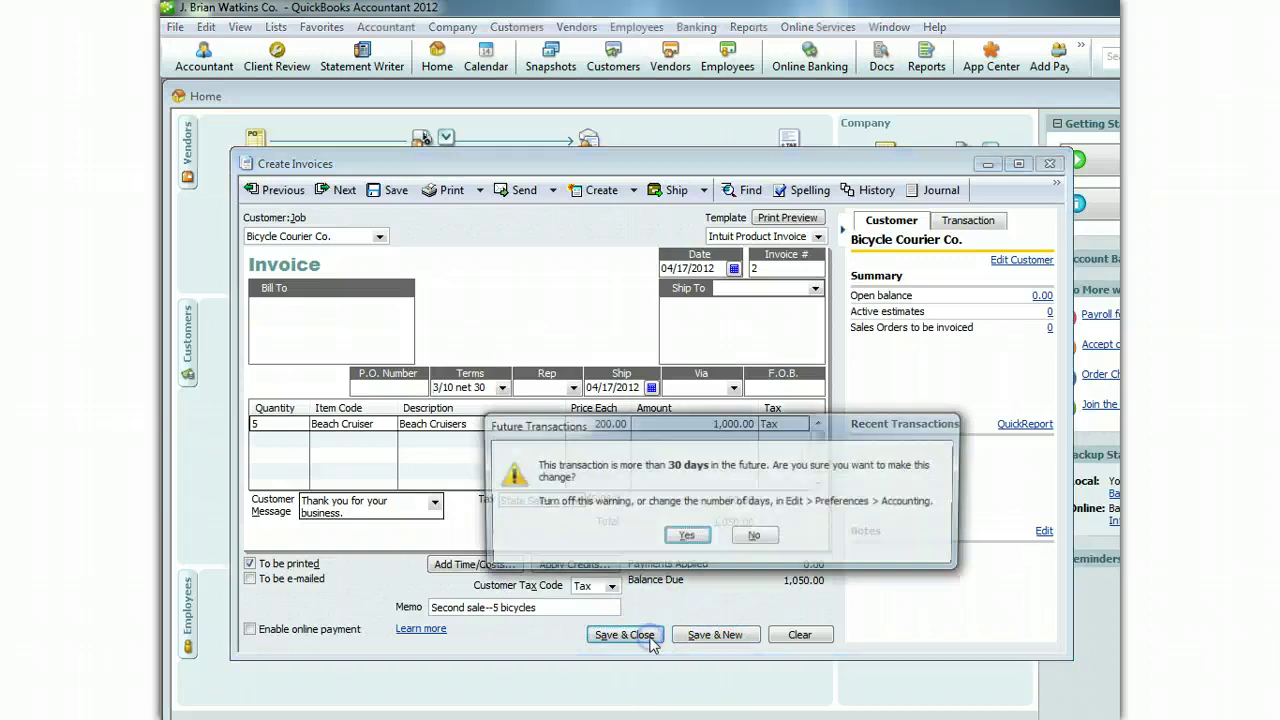
click(700, 535)
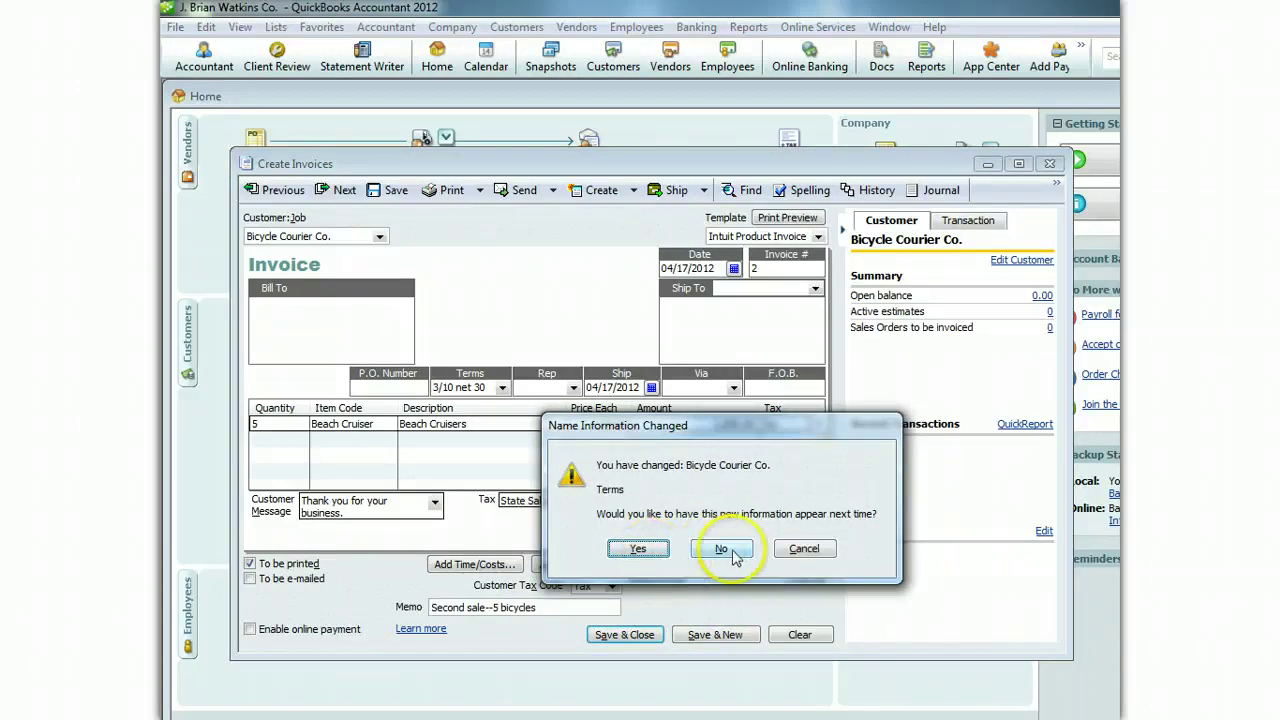
click(722, 549)
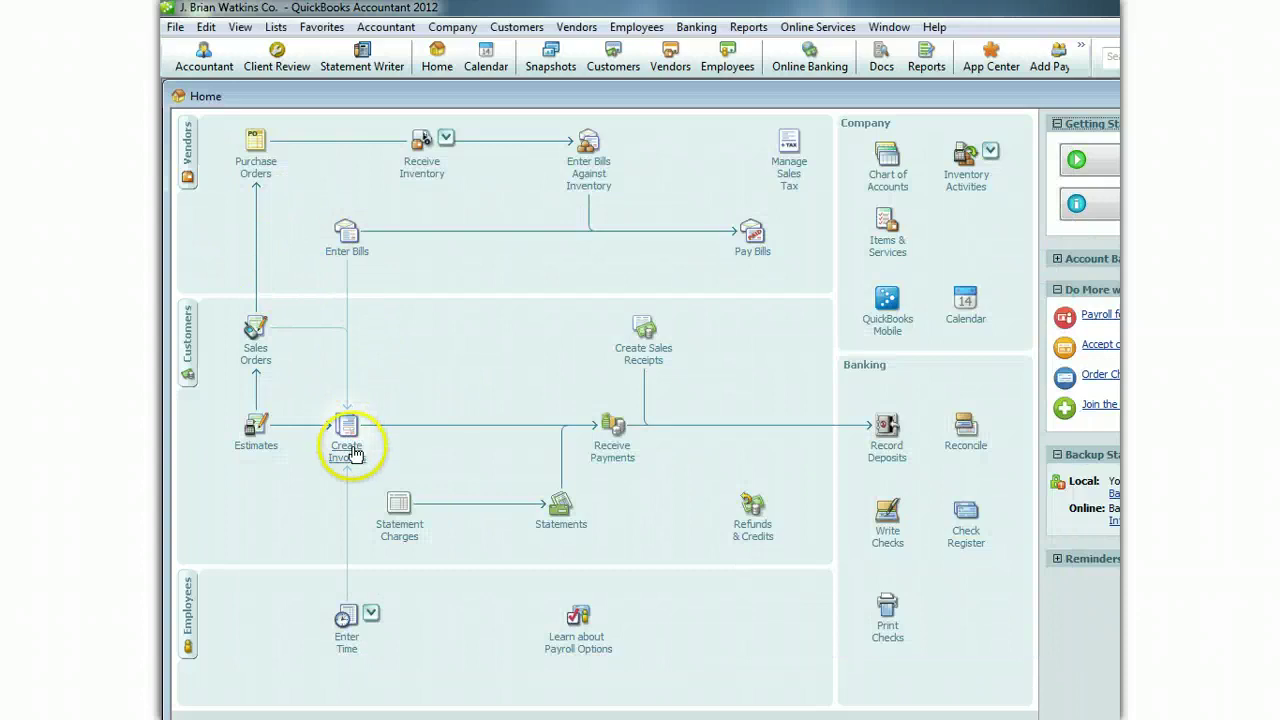
click(346, 440)
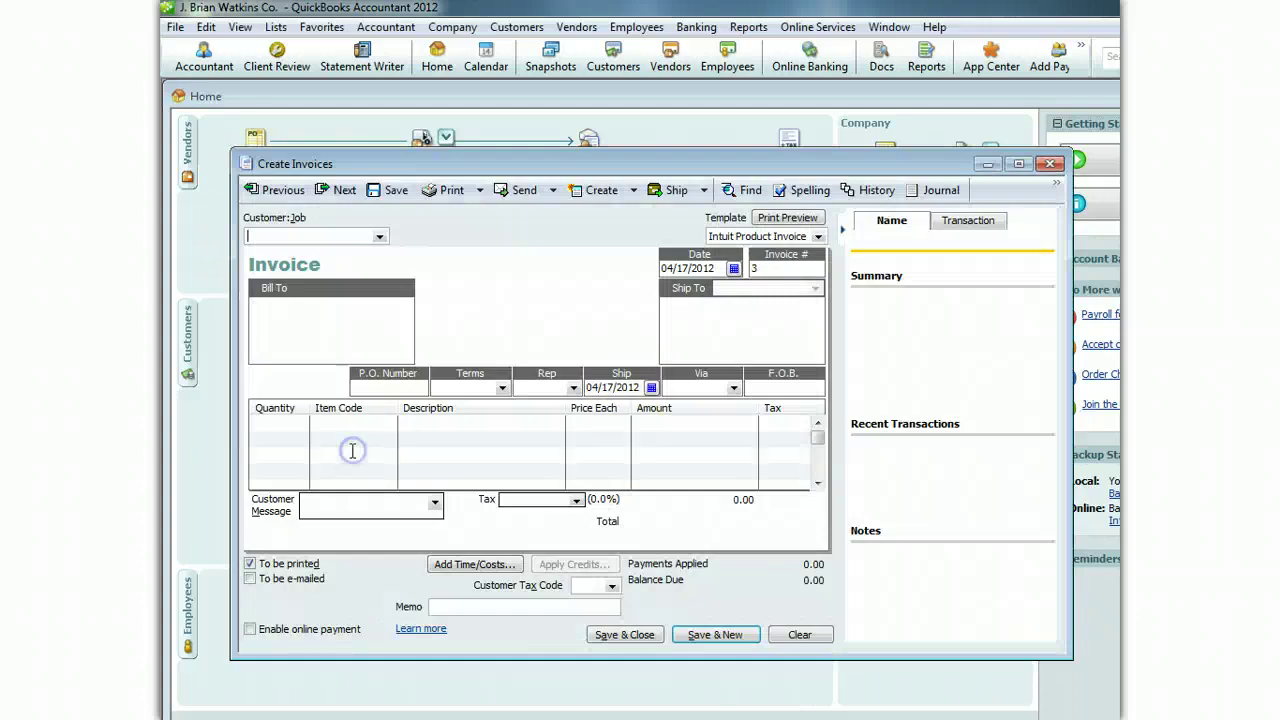
- Go back to invoice #1 and give it 3/10 net 30 terms
click(278, 190)
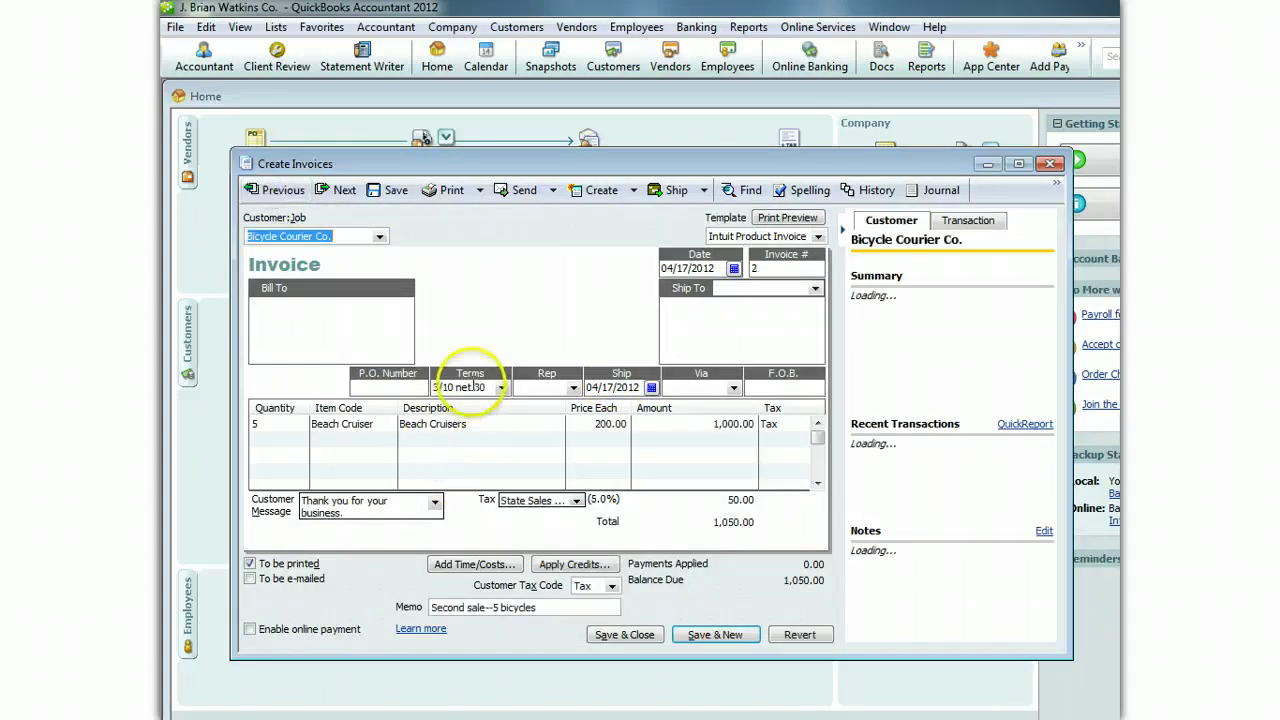
click(283, 192)
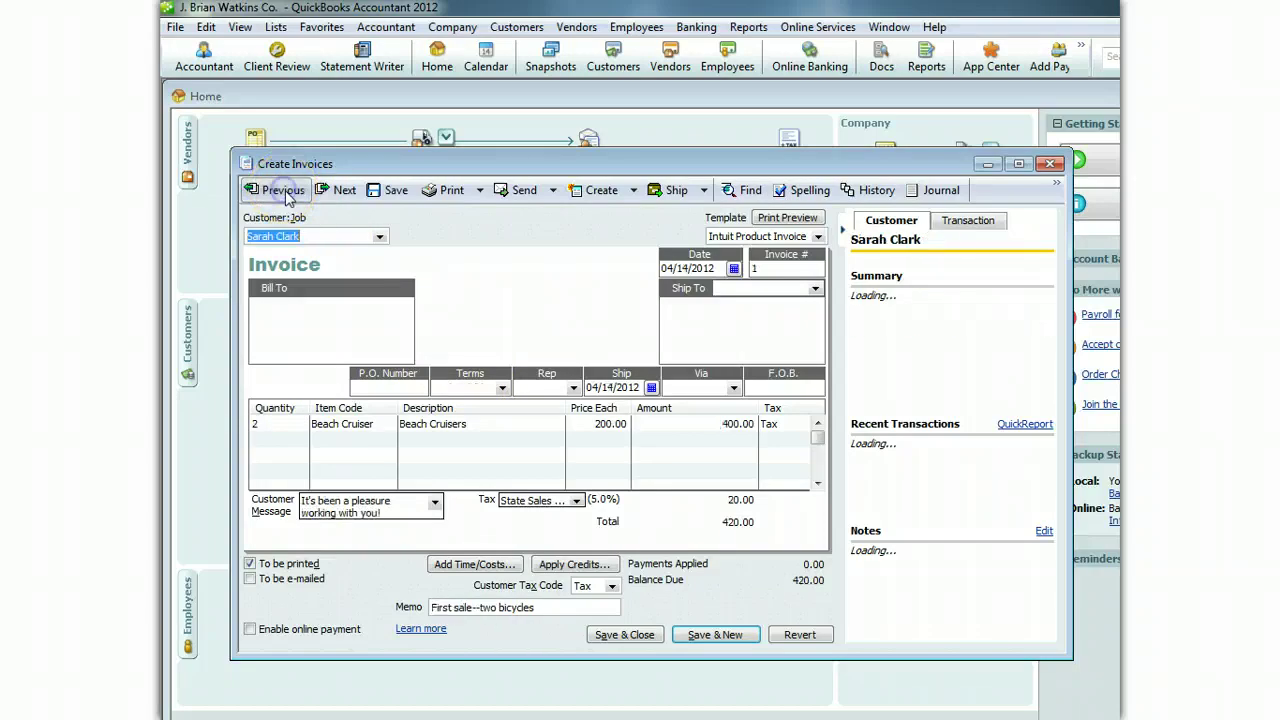
click(502, 389)
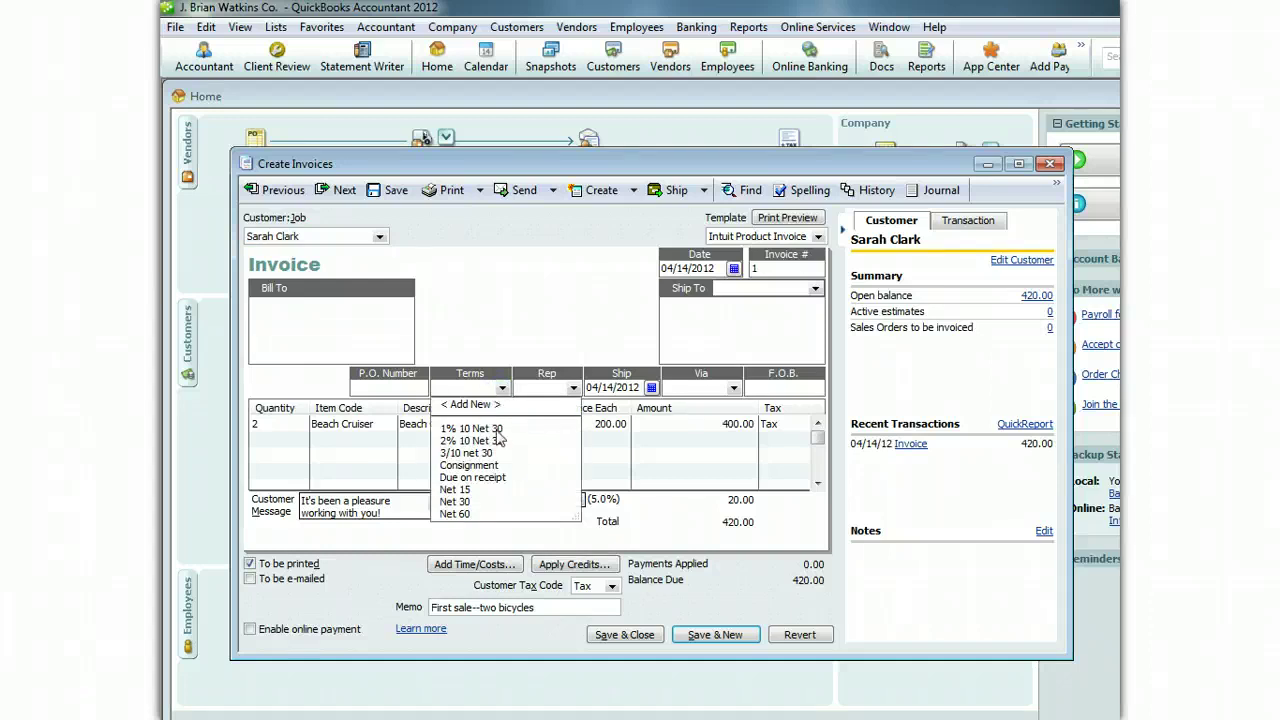
click(468, 453)
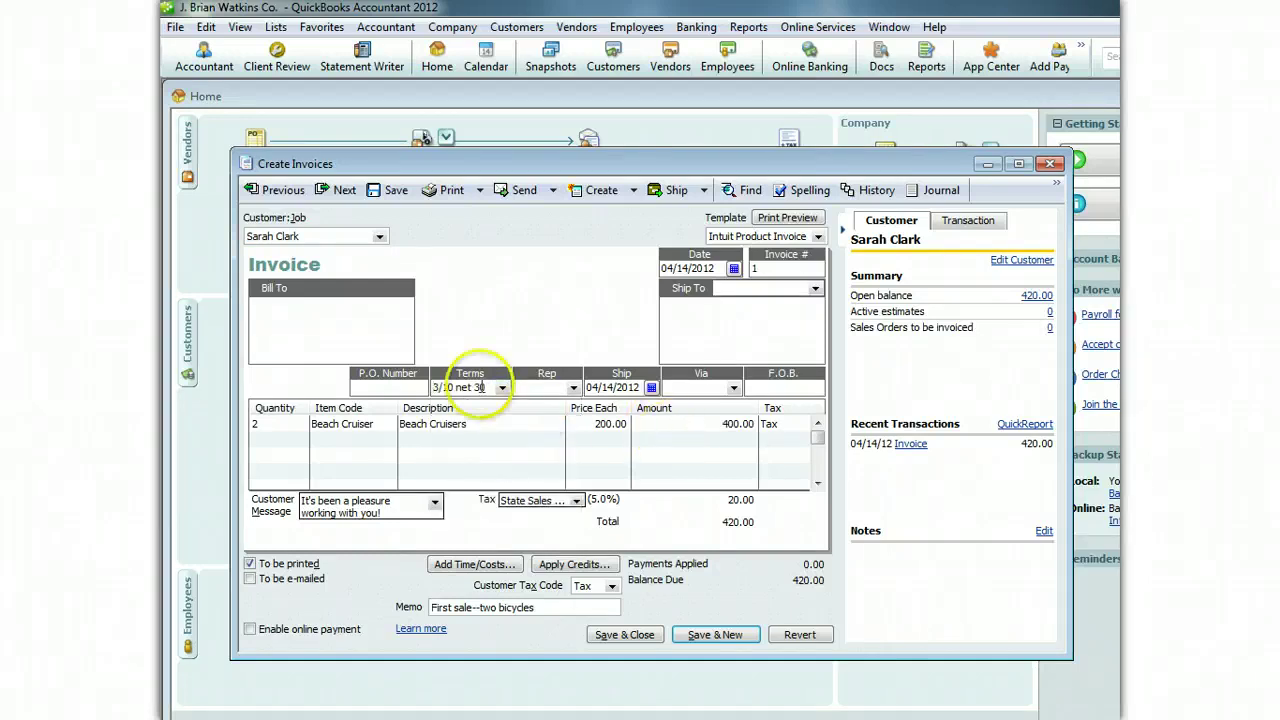
- Record the changed invoice #1, keeping the customer's default terms, and close the invoices window
click(708, 636)
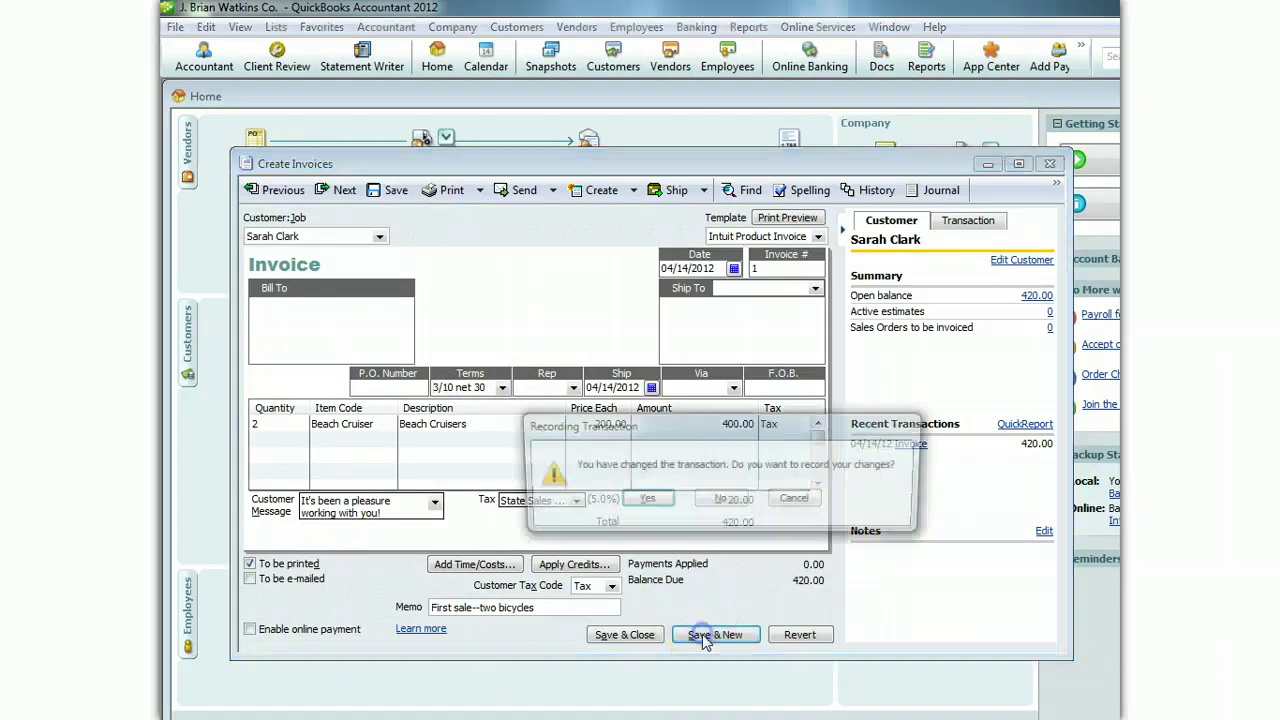
click(646, 498)
click(686, 540)
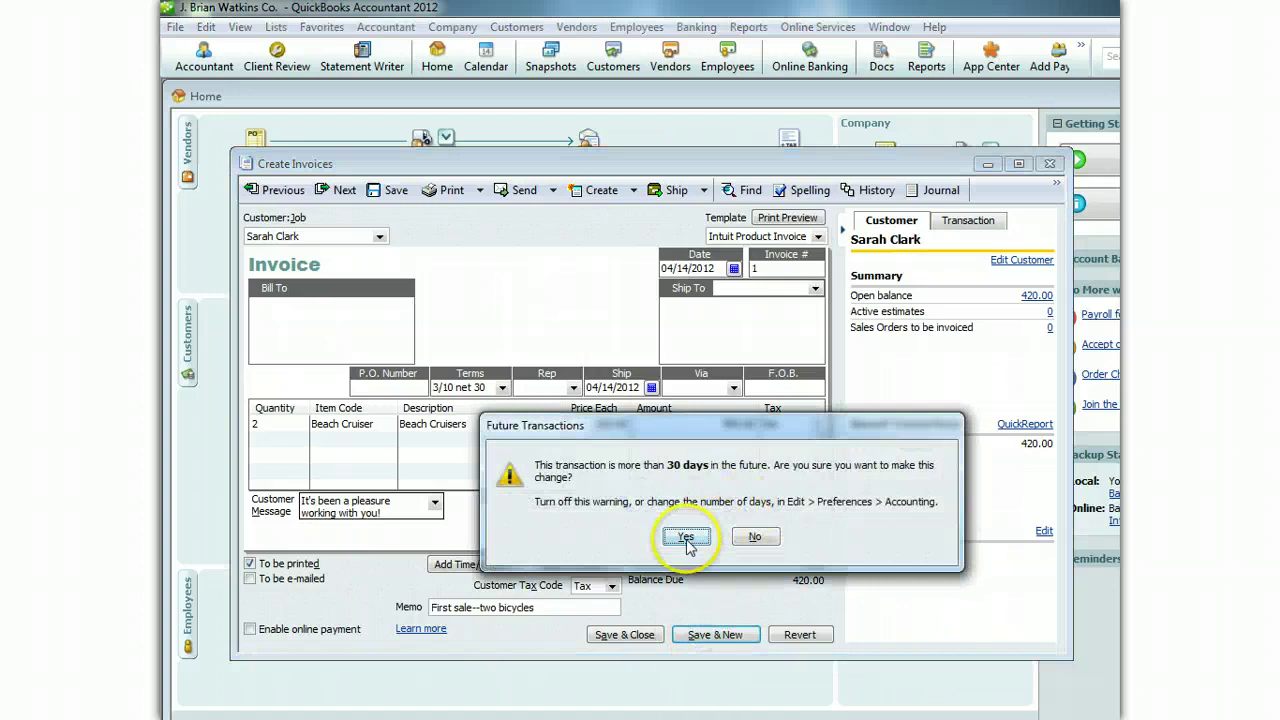
click(721, 549)
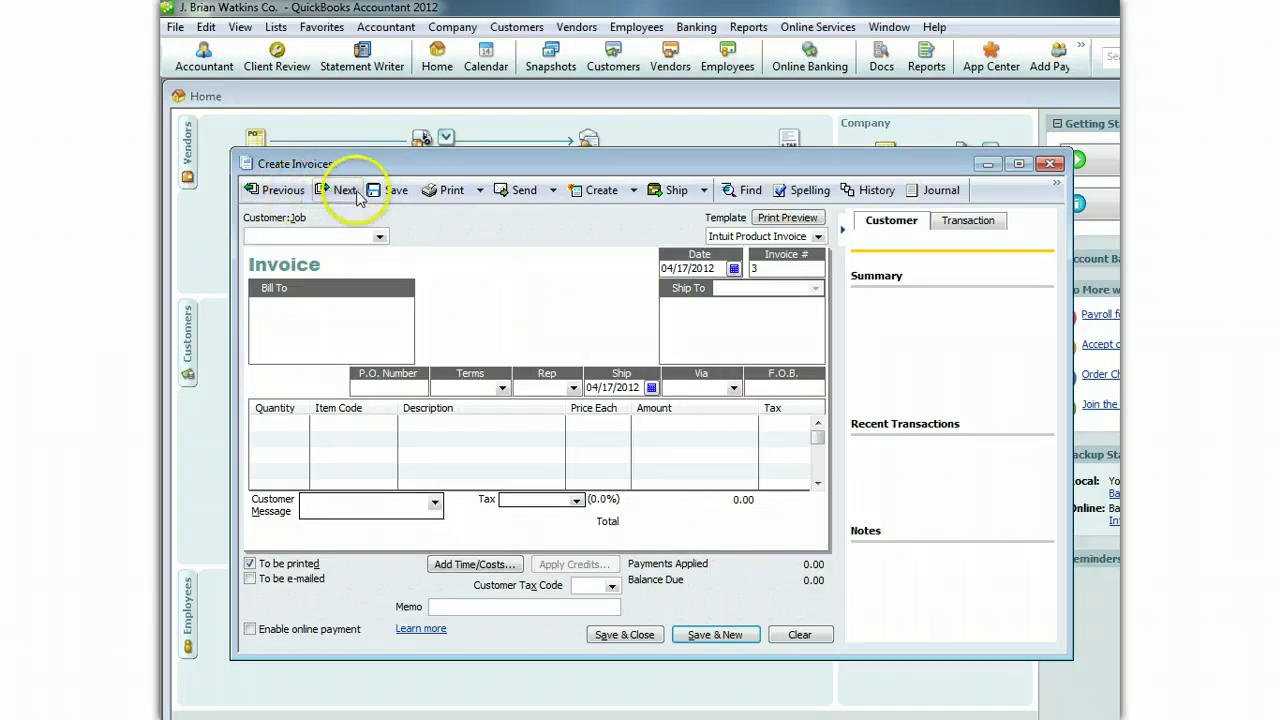
click(1050, 165)
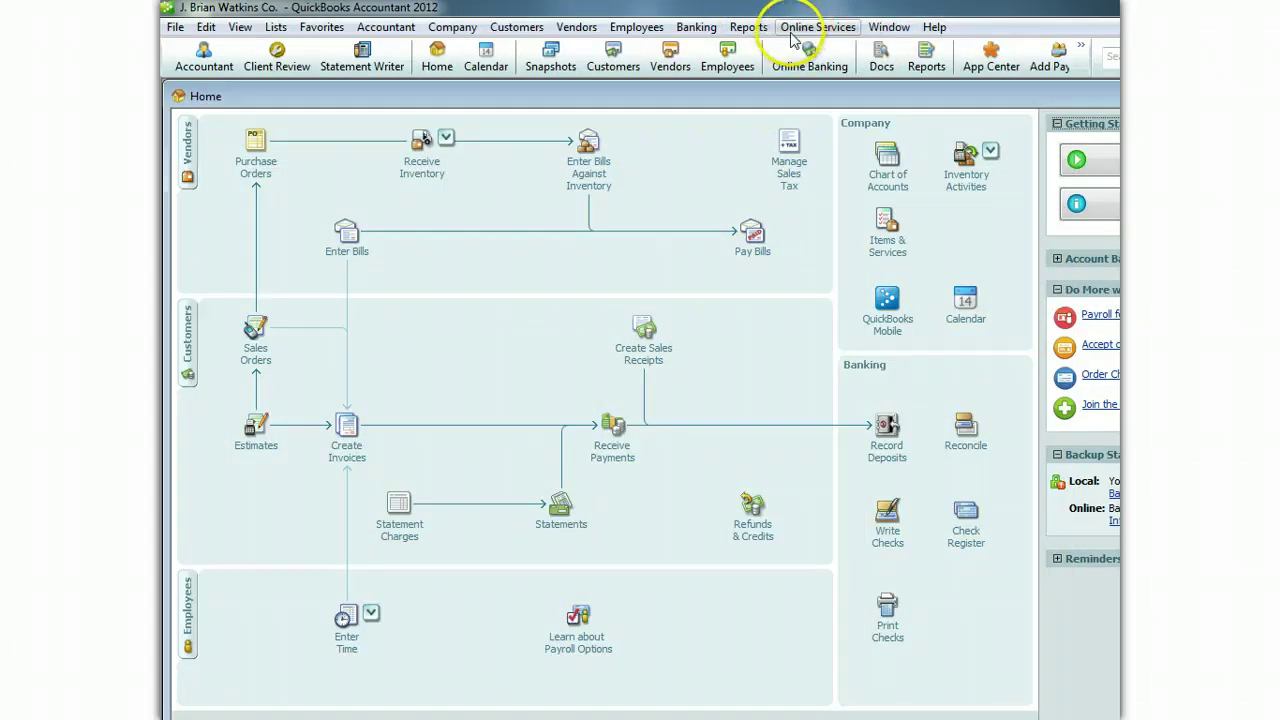
click(748, 27)
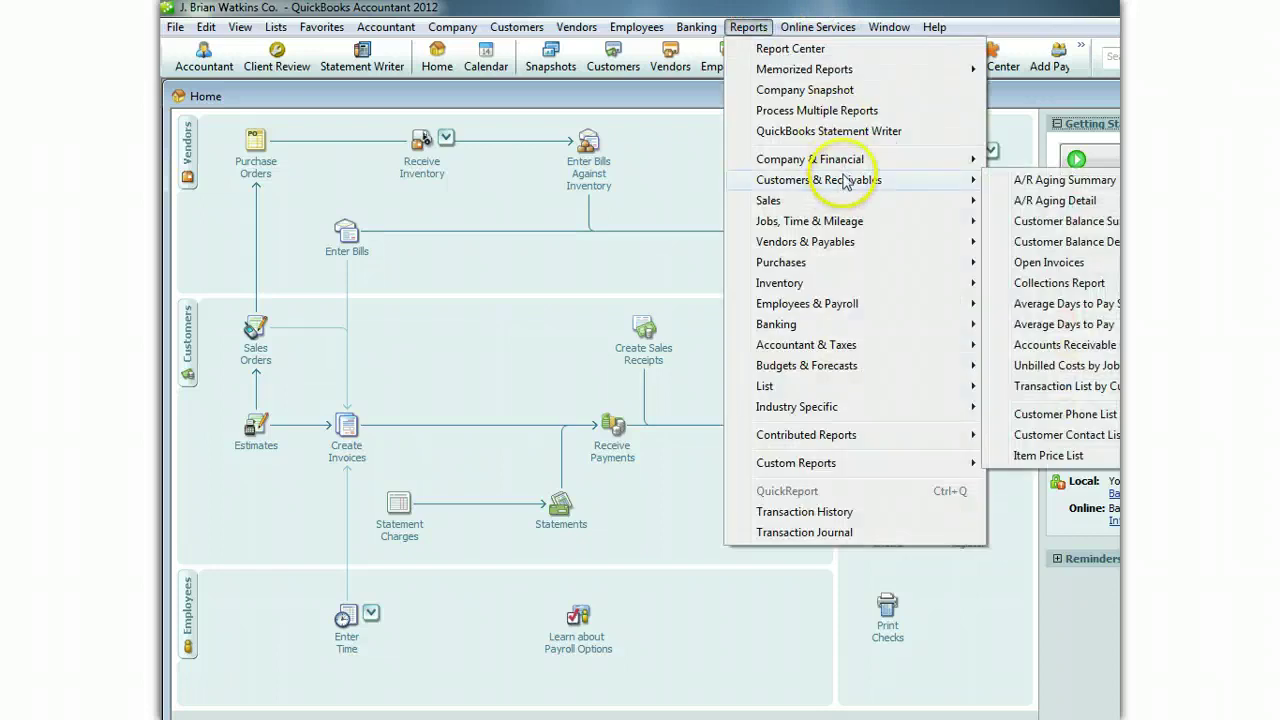
mouse_move(857, 168)
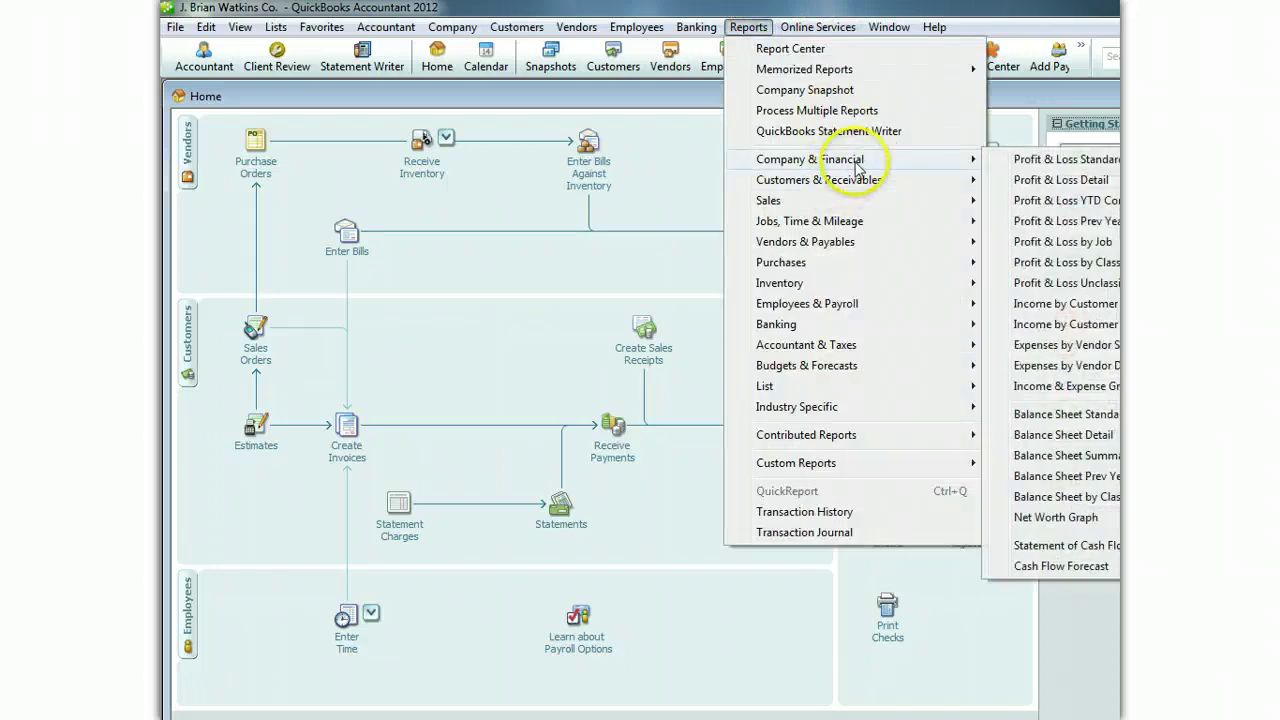
click(1030, 159)
click(661, 253)
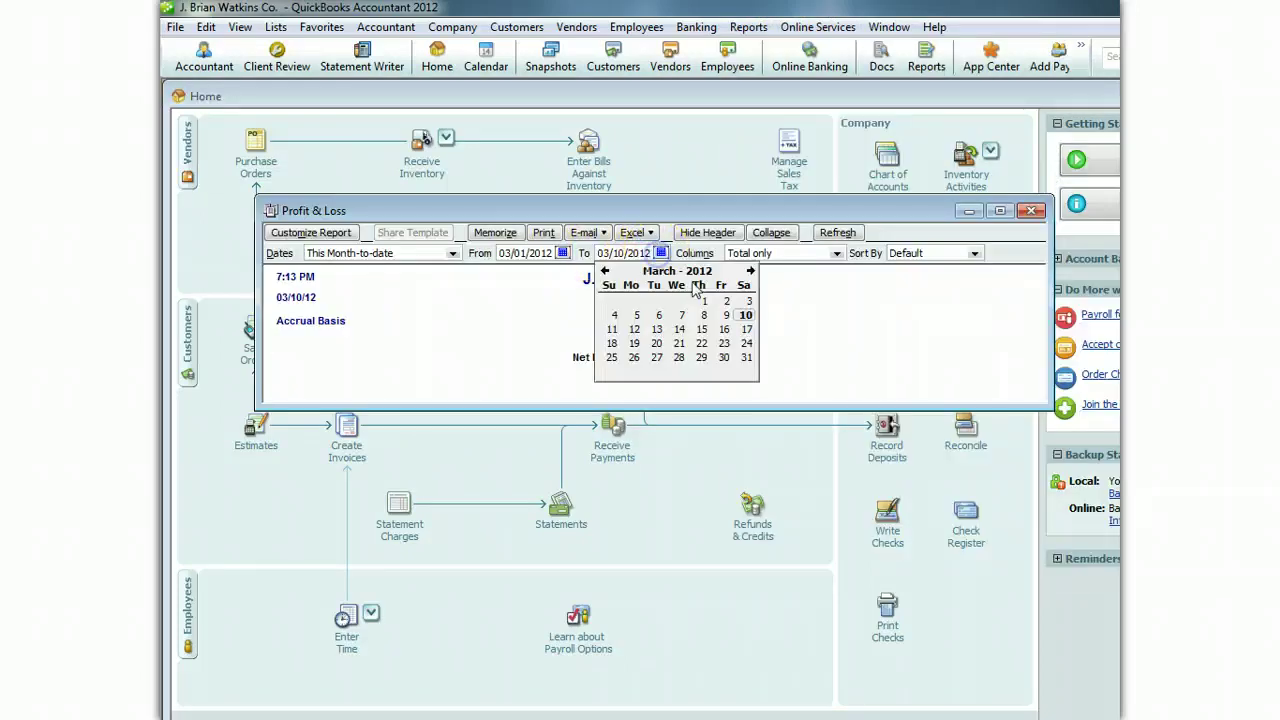
click(749, 272)
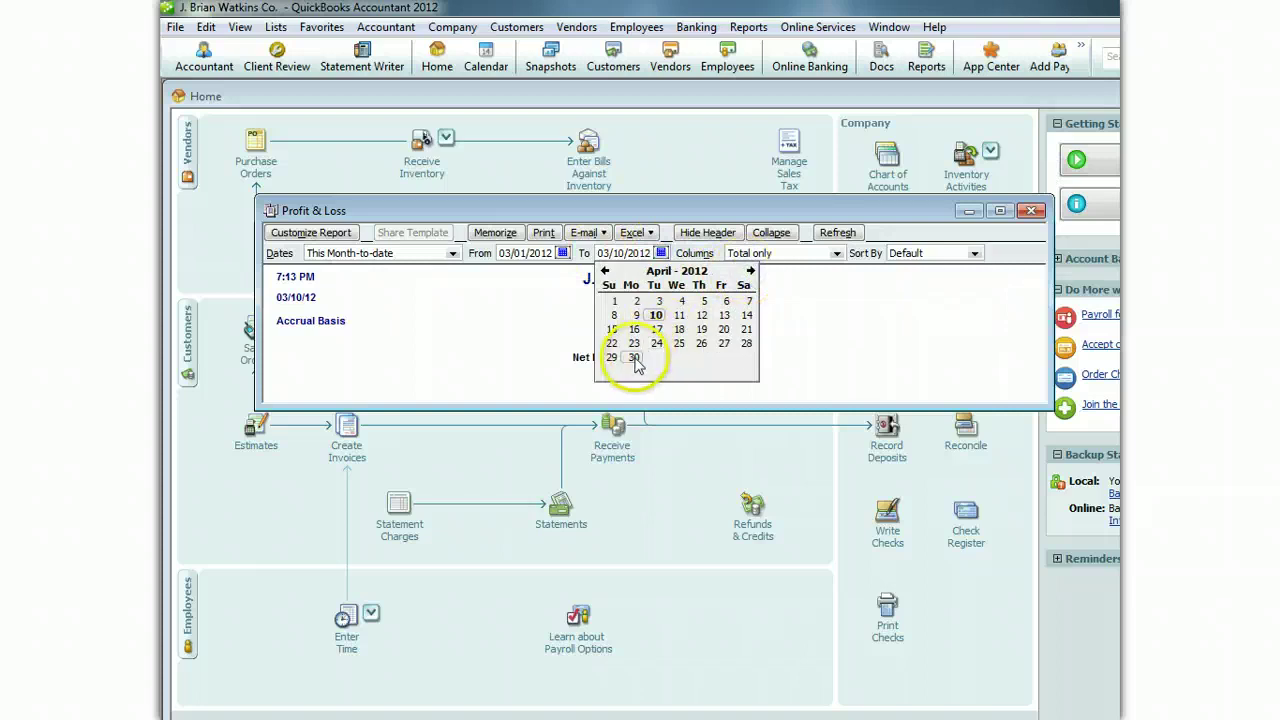
click(634, 357)
click(838, 234)
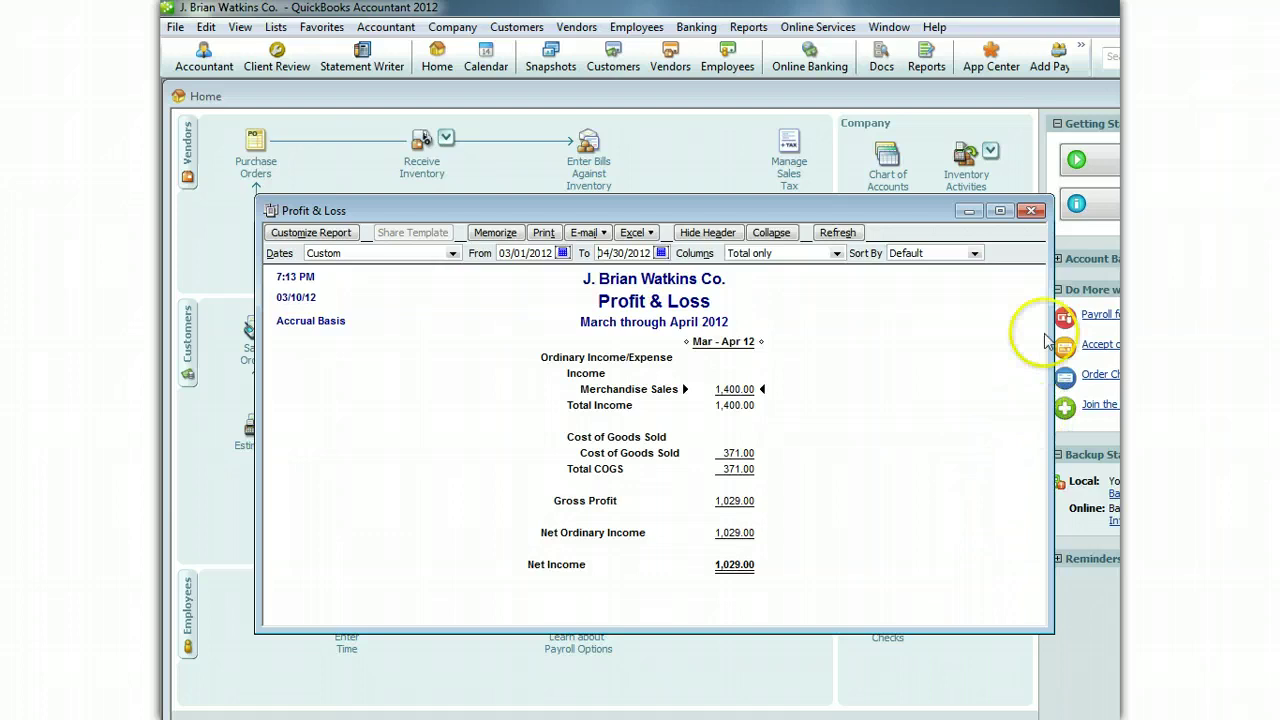
click(1032, 211)
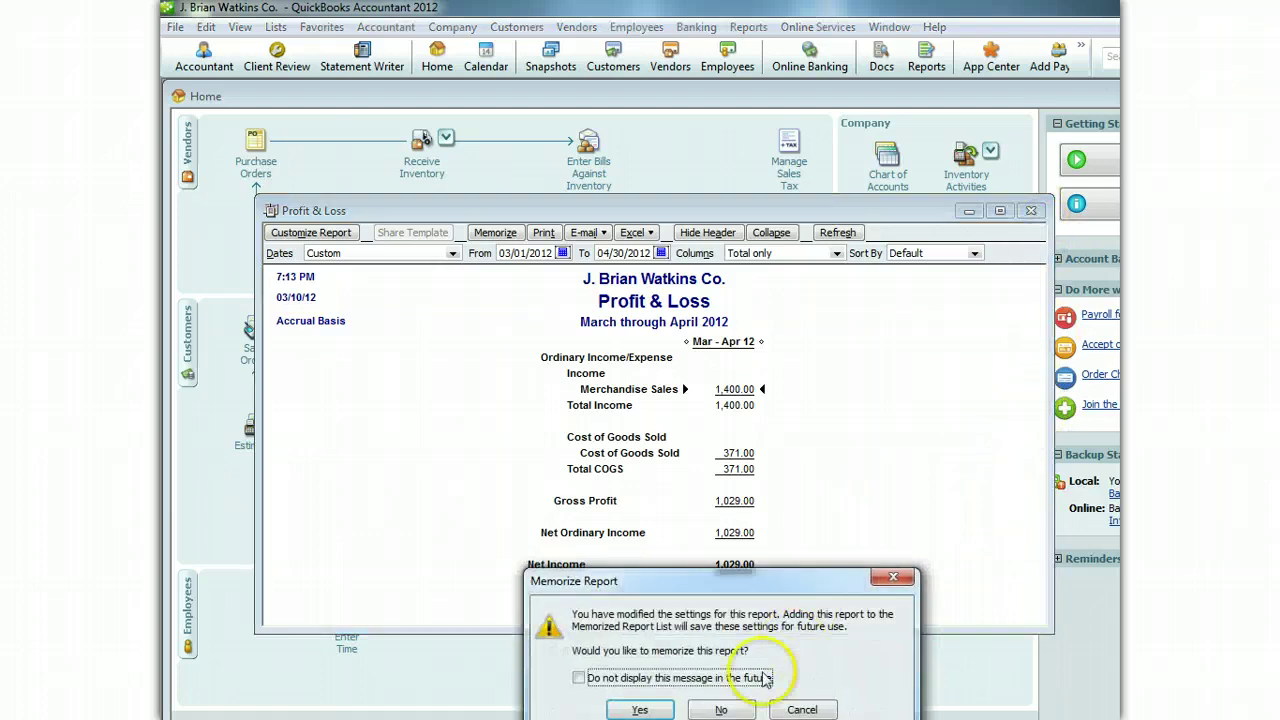
click(740, 706)
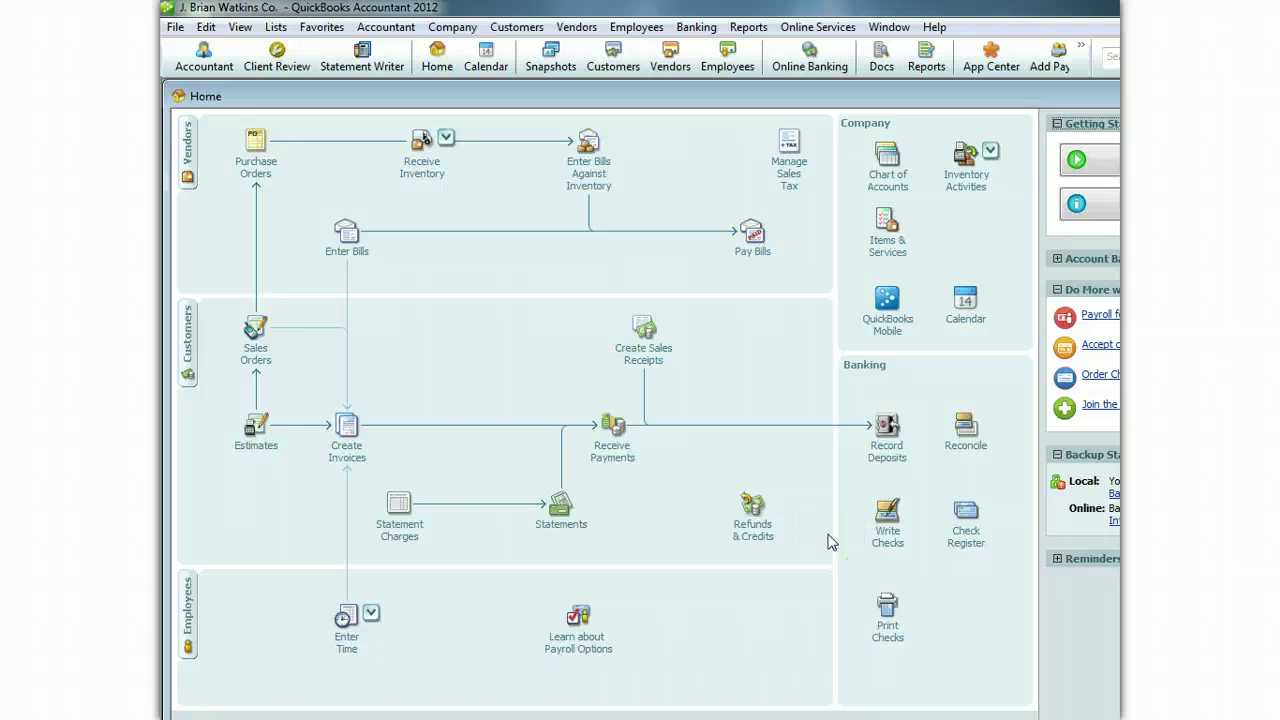
- Start a customer payment from the individual customer with the open invoice
click(752, 527)
click(747, 486)
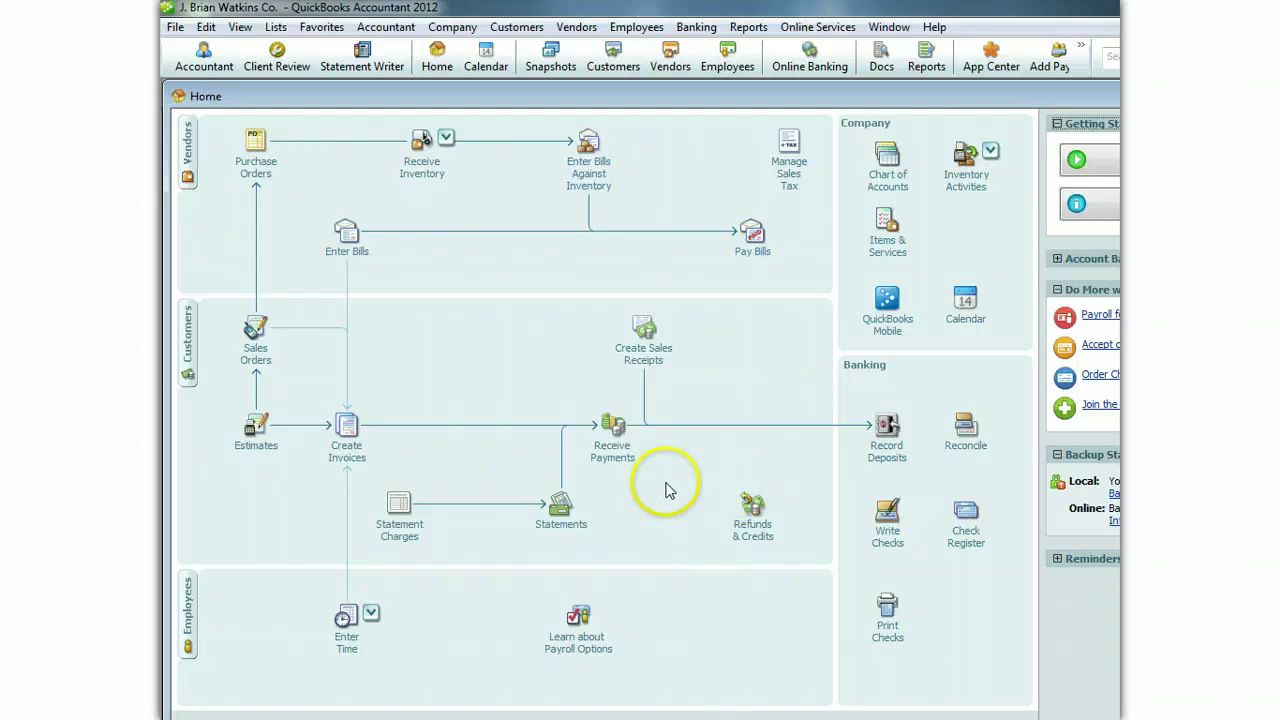
click(612, 428)
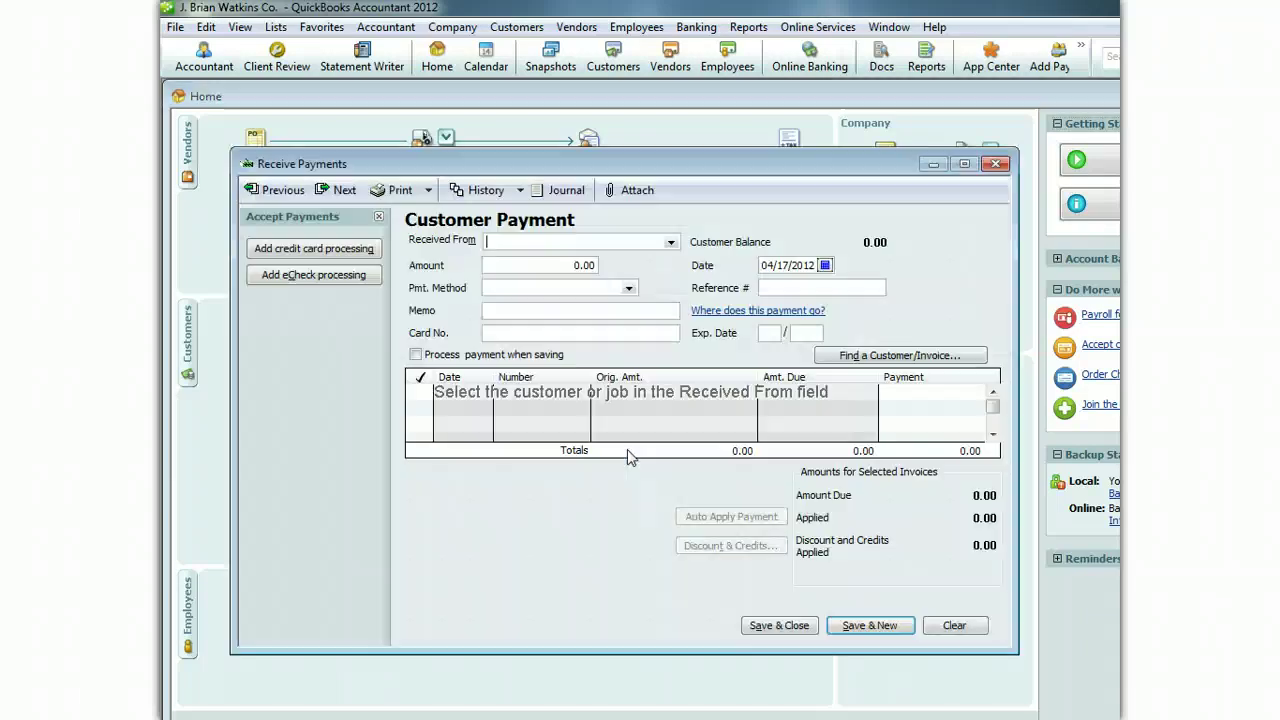
click(670, 242)
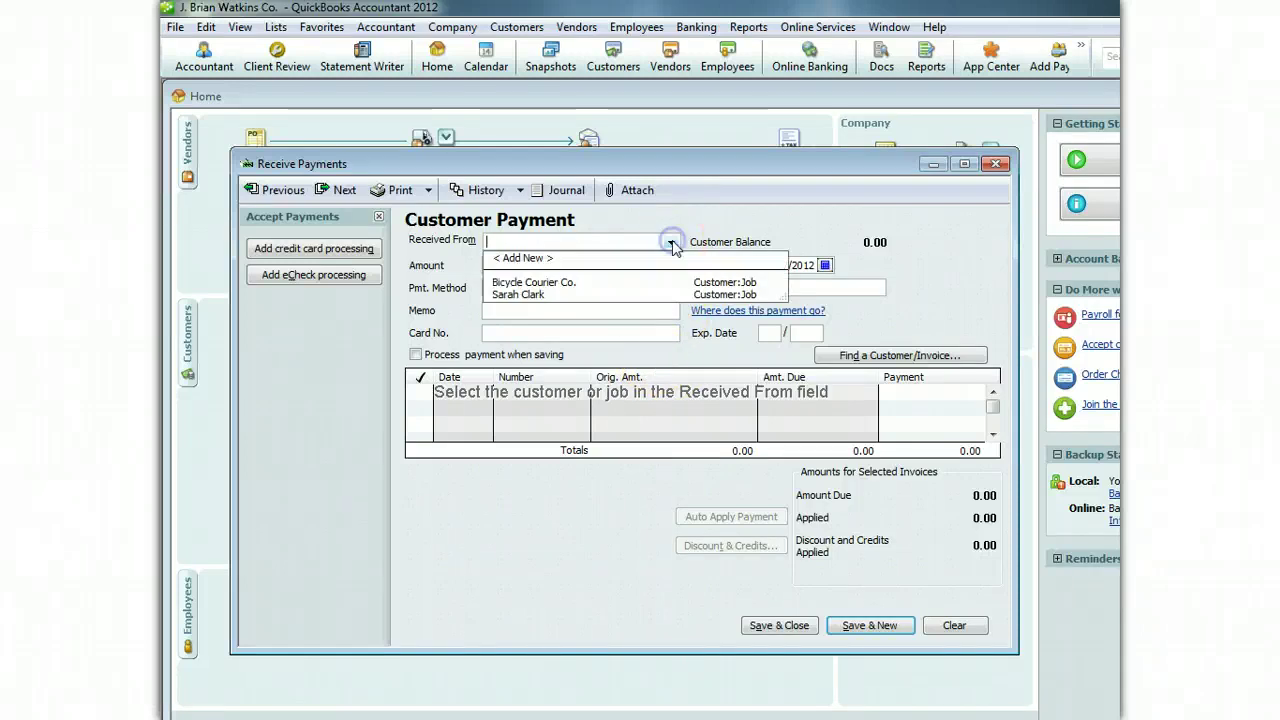
click(566, 295)
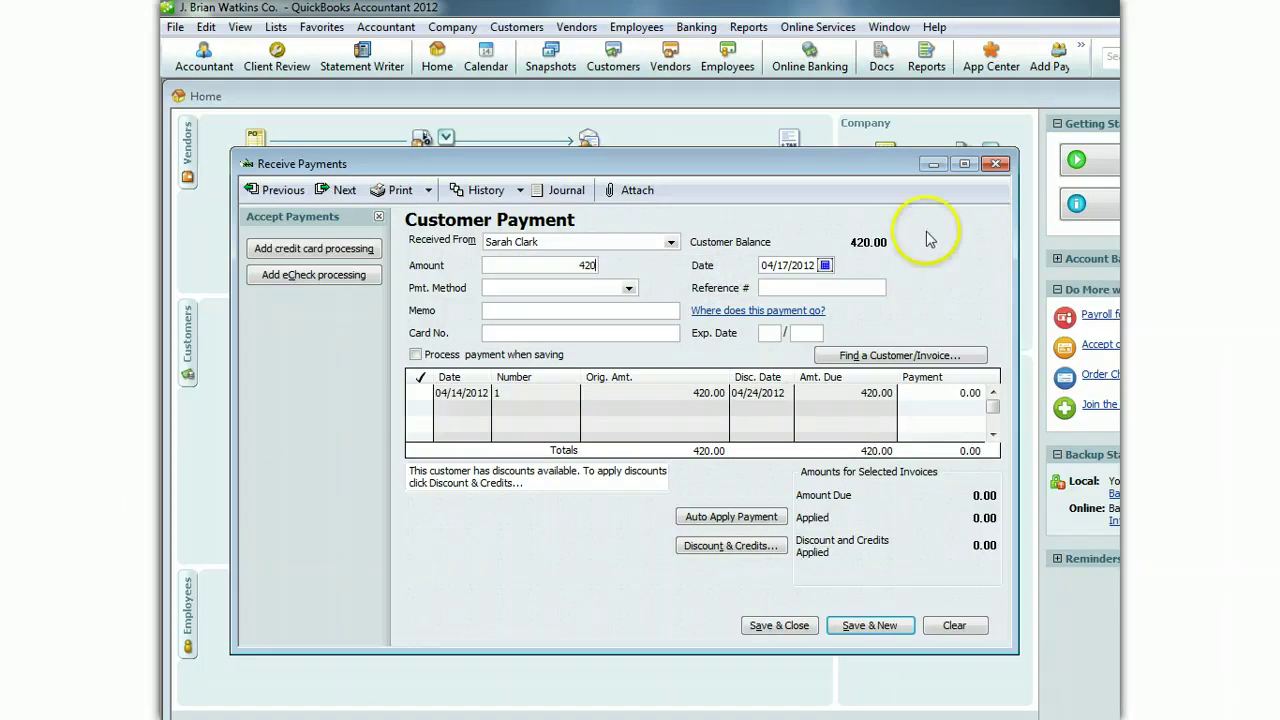
- Date the 420.00 payment 04/26/2012 and set its method to Check
click(825, 265)
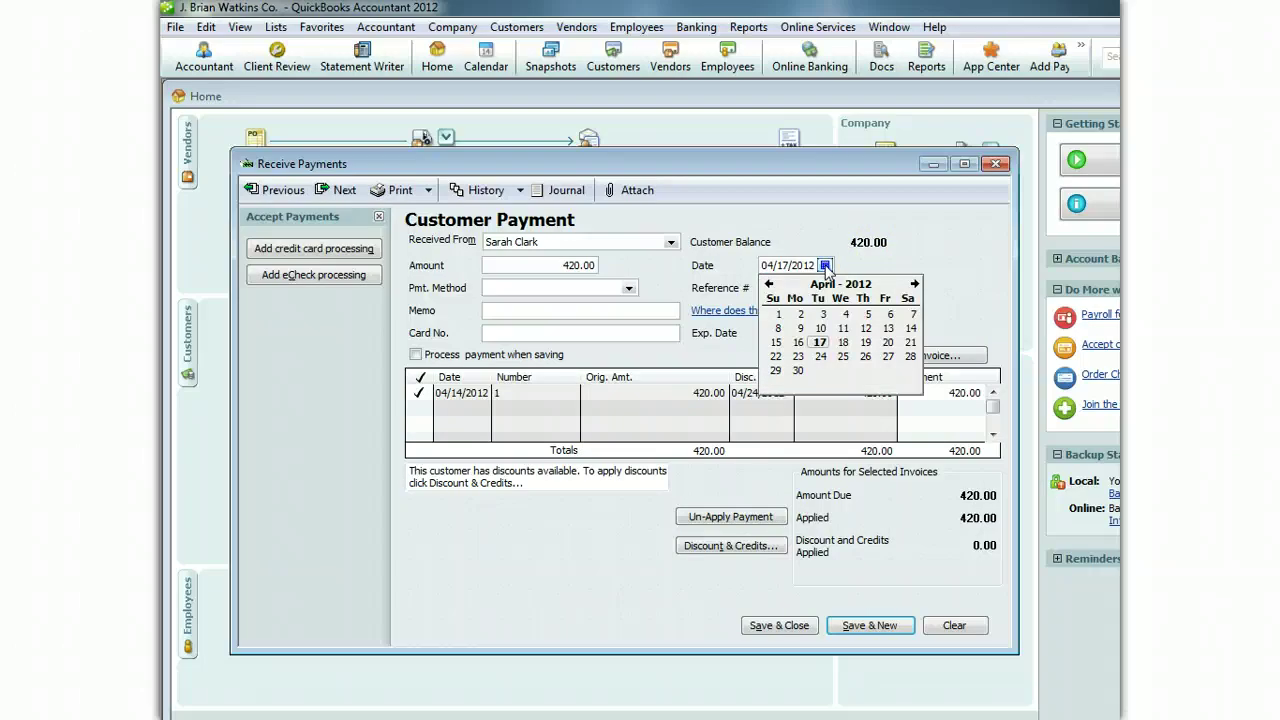
click(886, 356)
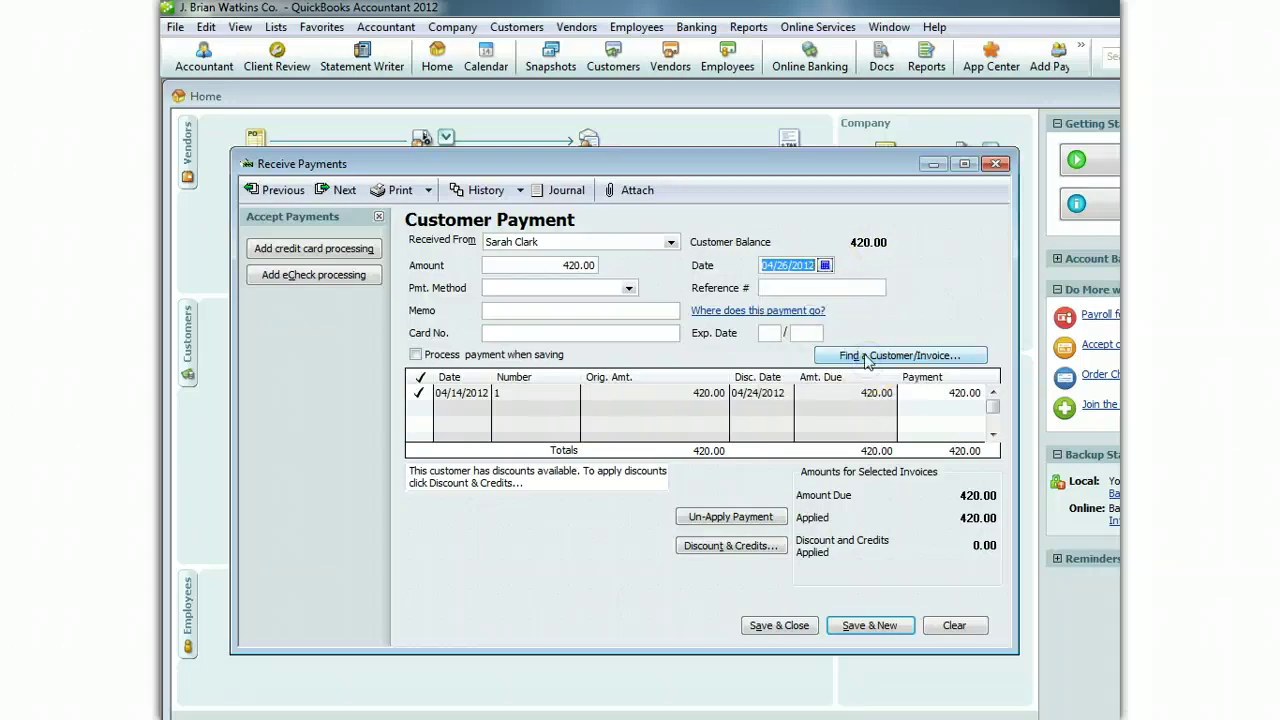
click(629, 288)
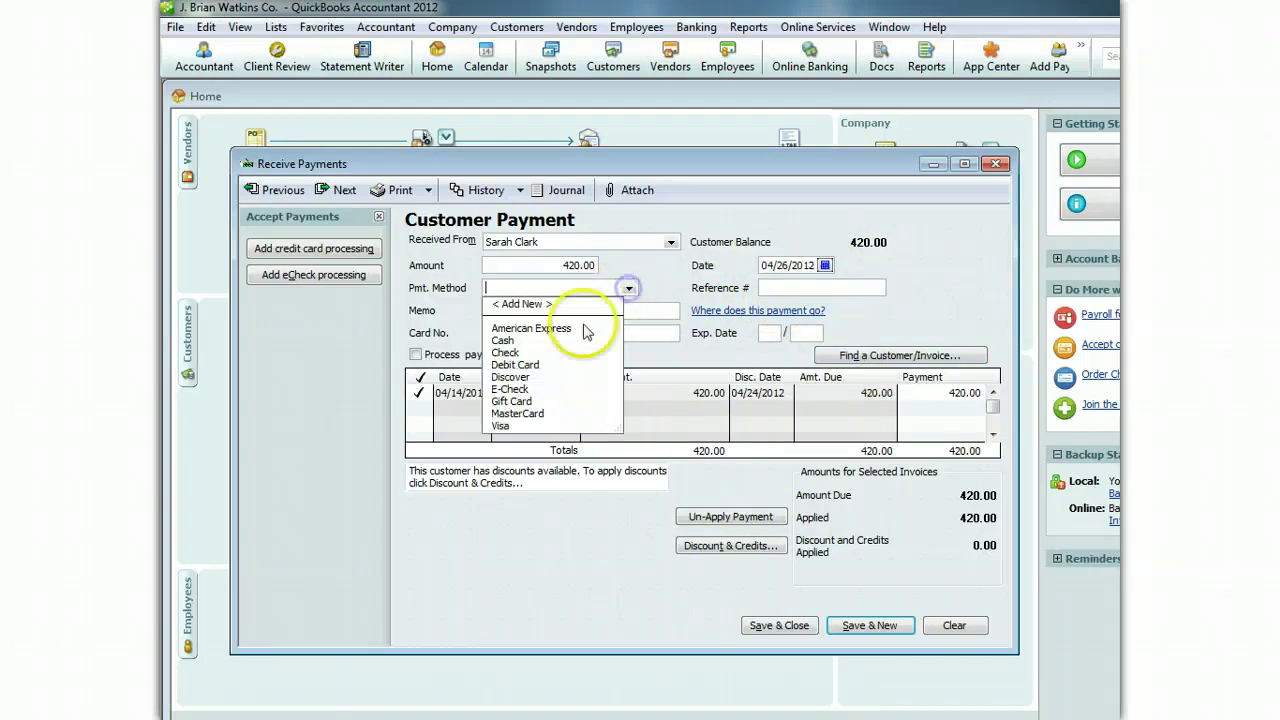
click(505, 352)
click(786, 288)
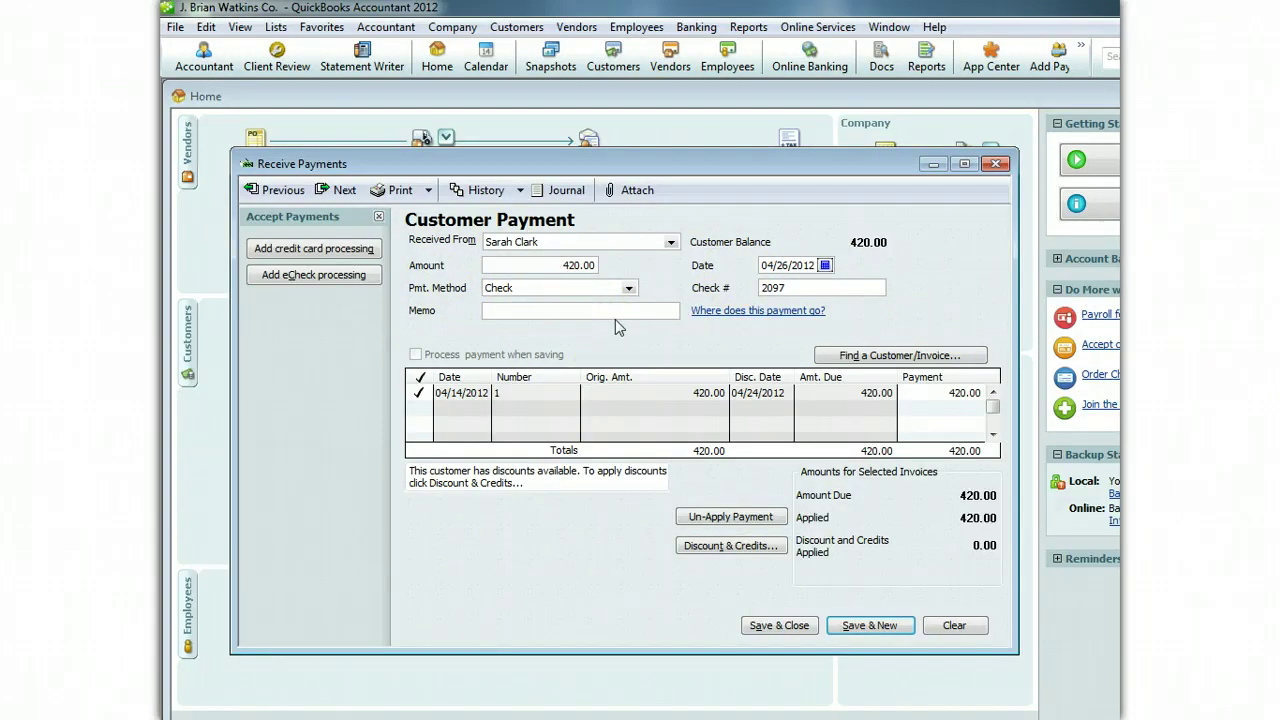
key(Tab)
- Add a 'Payment for' first-invoice memo, save the future-dated payment, and close the form
text(Payment for)
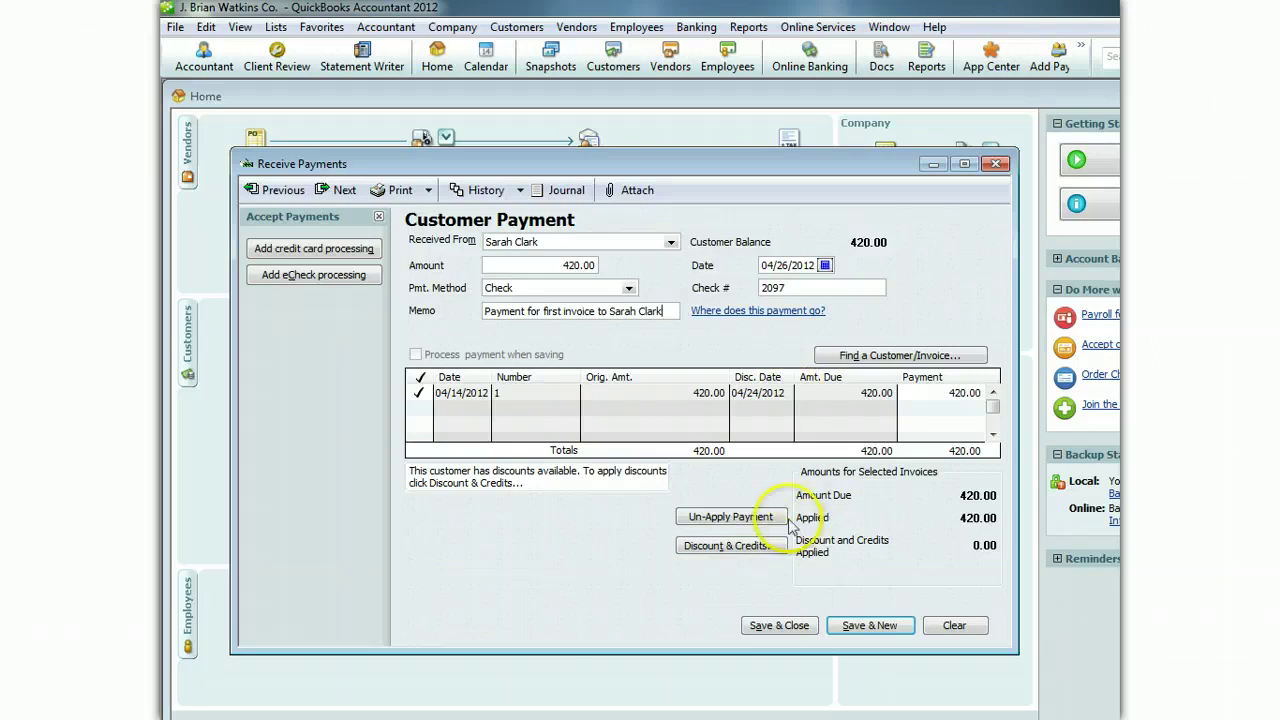
click(870, 628)
click(686, 534)
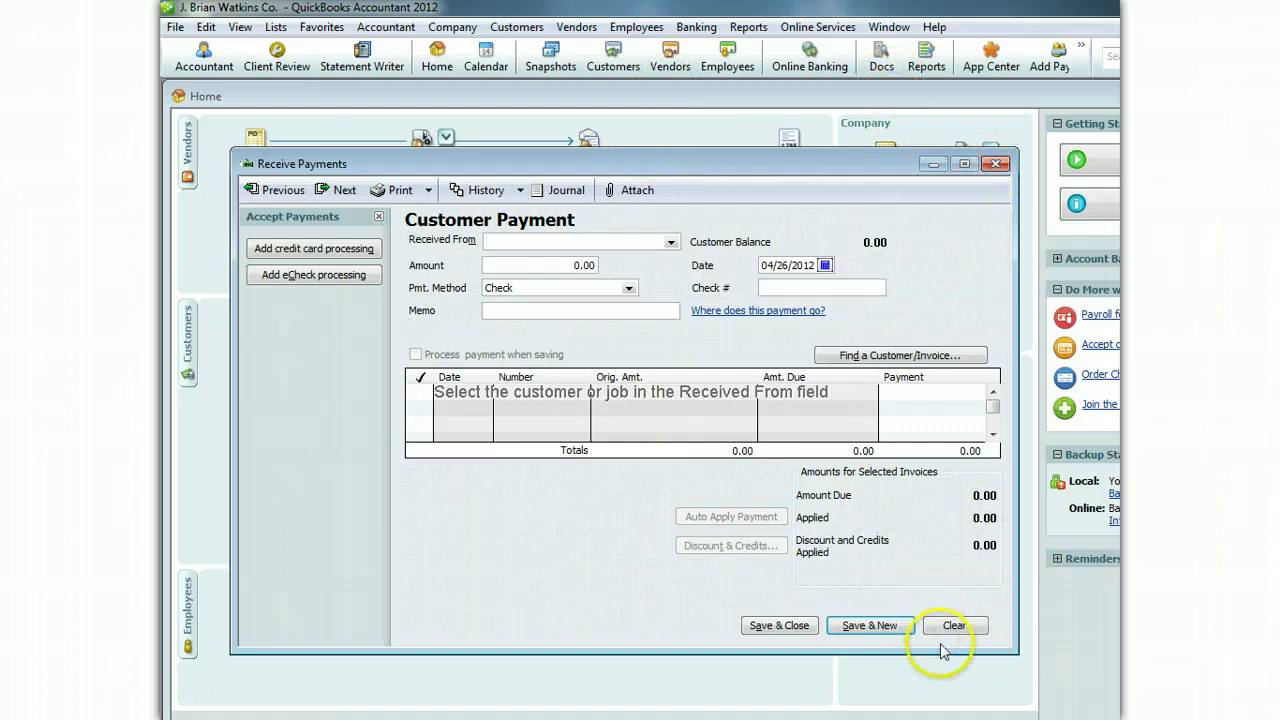
click(995, 163)
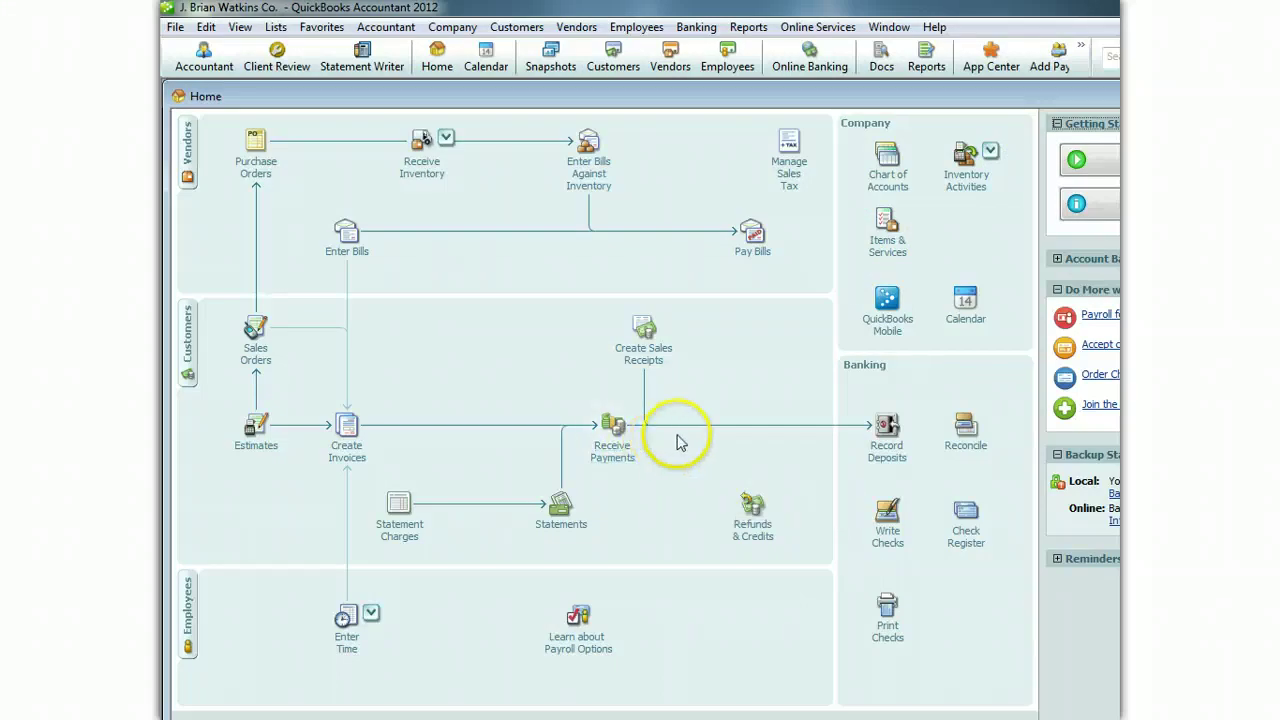
- Deposit the 420.00 check payment into Laie First Bank dated 04/26/2012, accepting the future-date warning
click(887, 440)
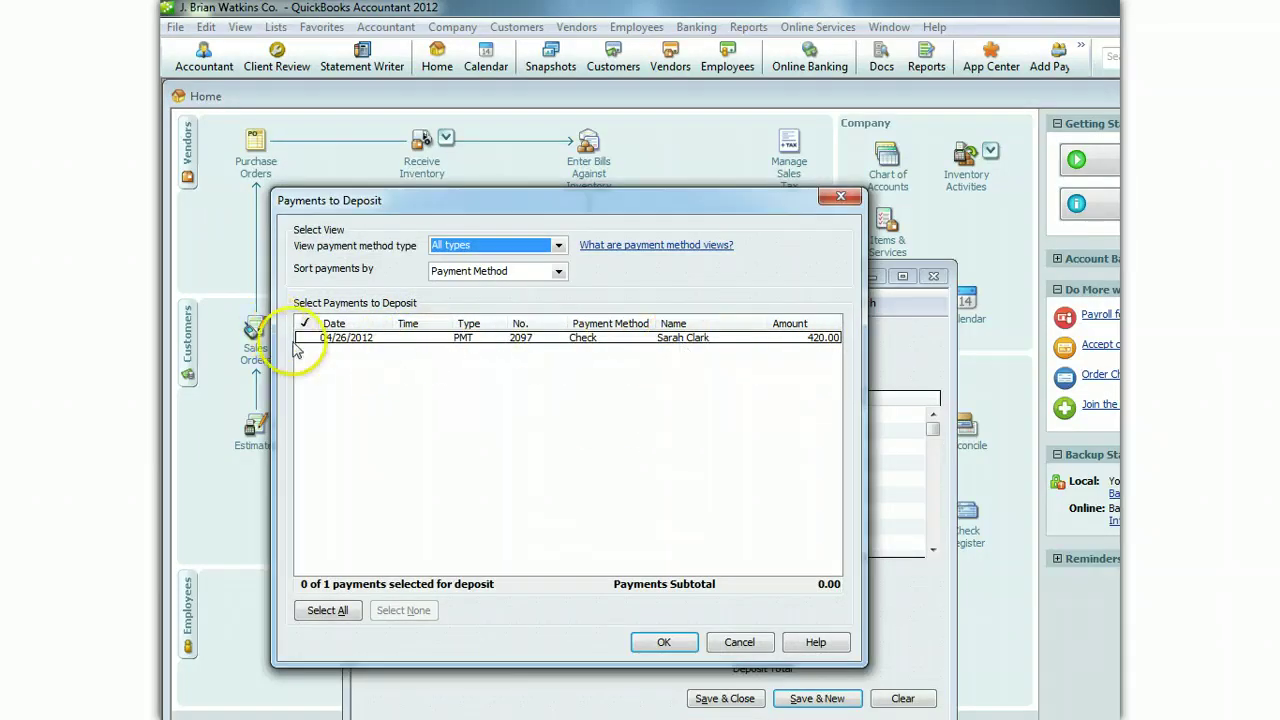
click(303, 339)
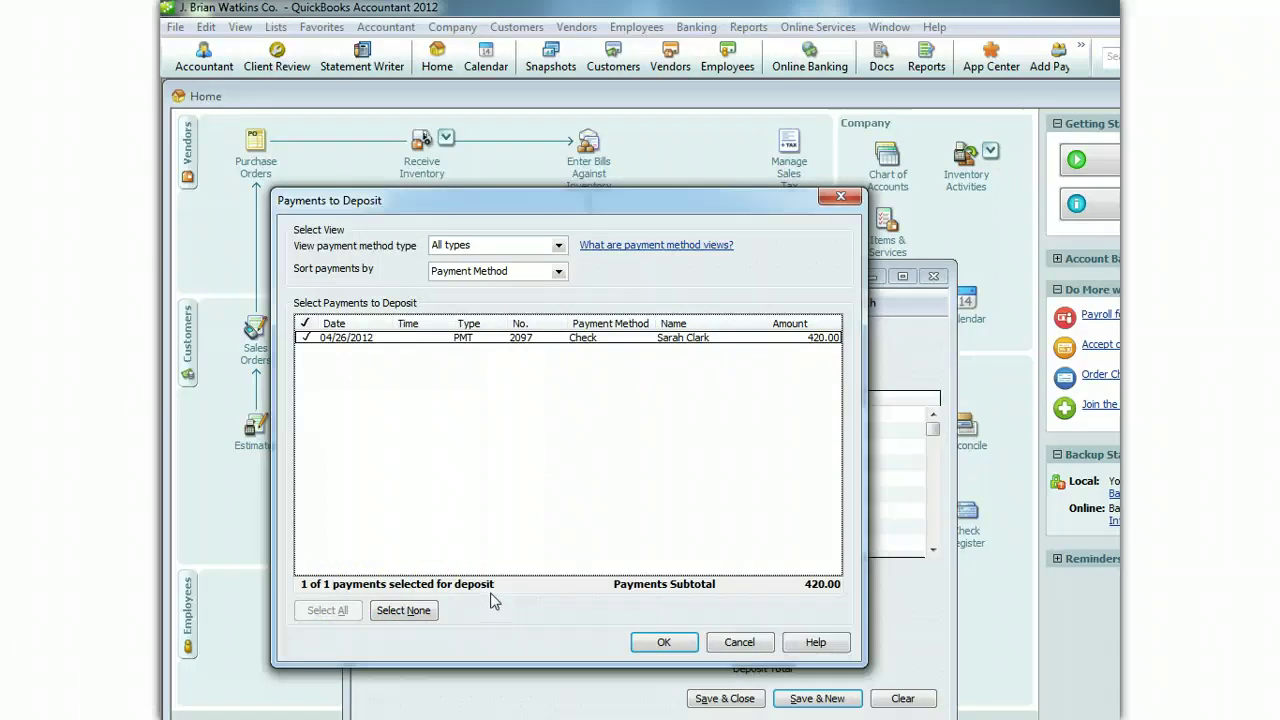
click(664, 642)
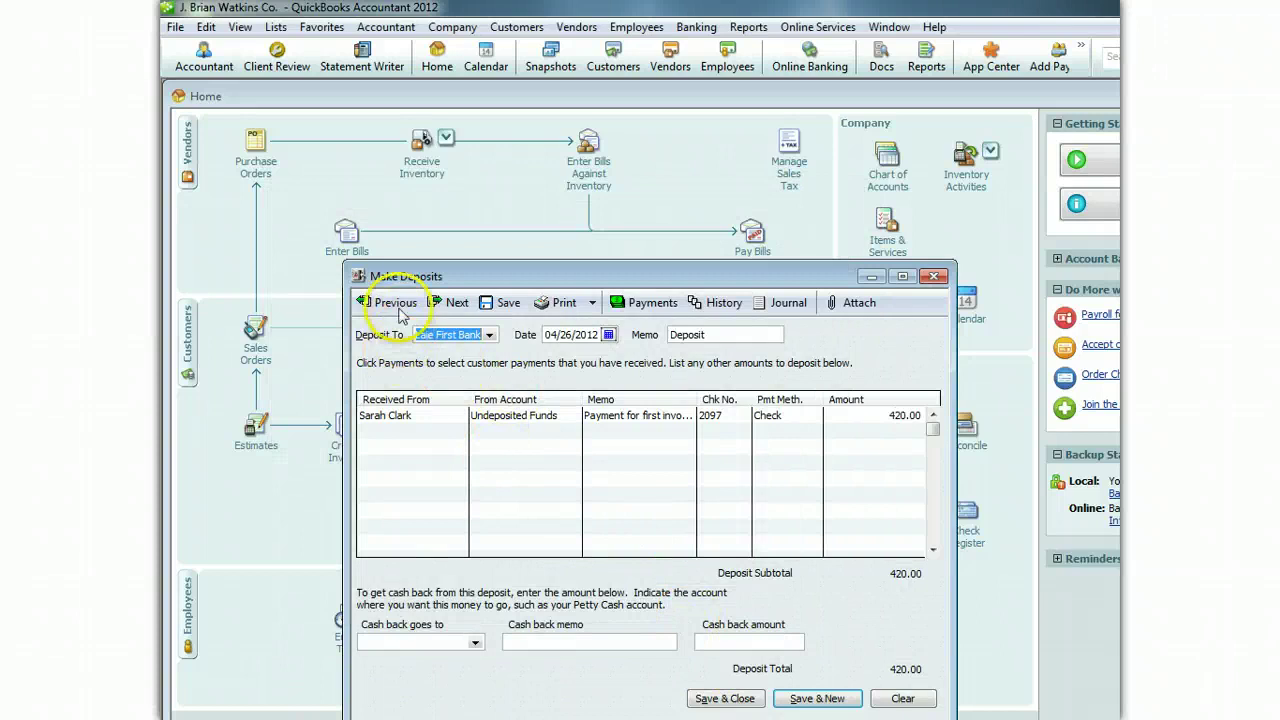
drag(509, 266, 537, 225)
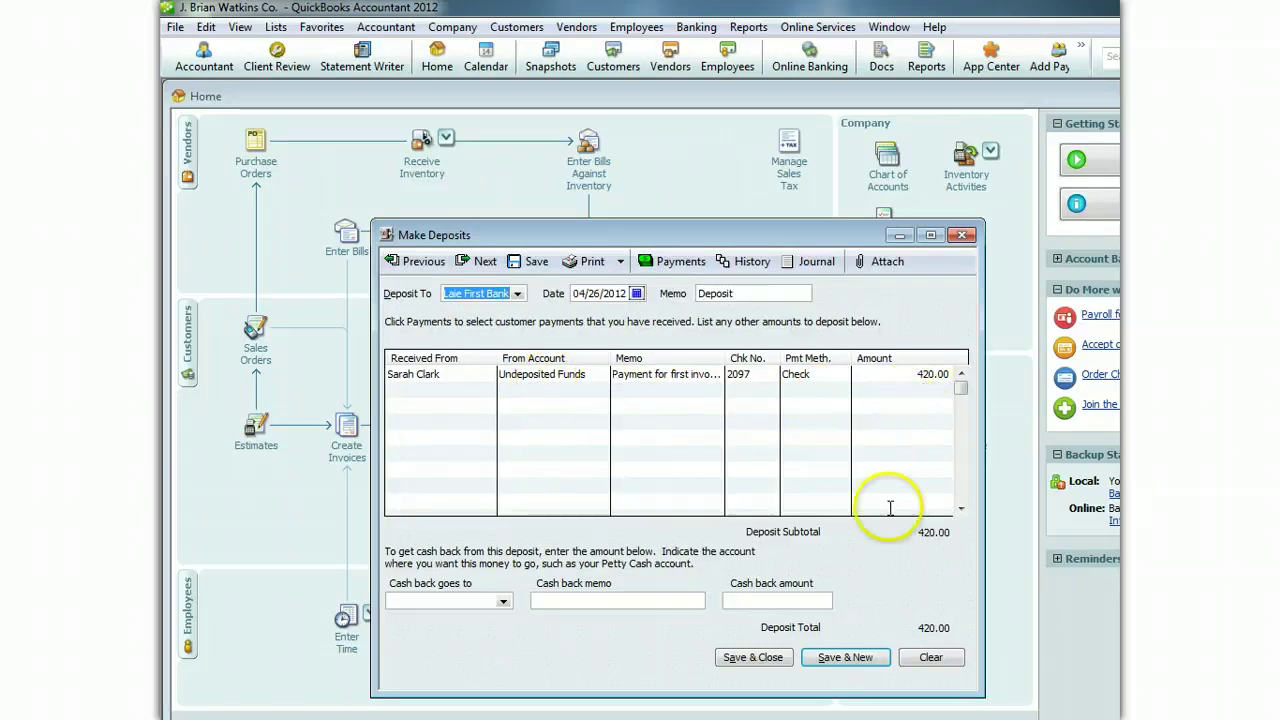
click(752, 660)
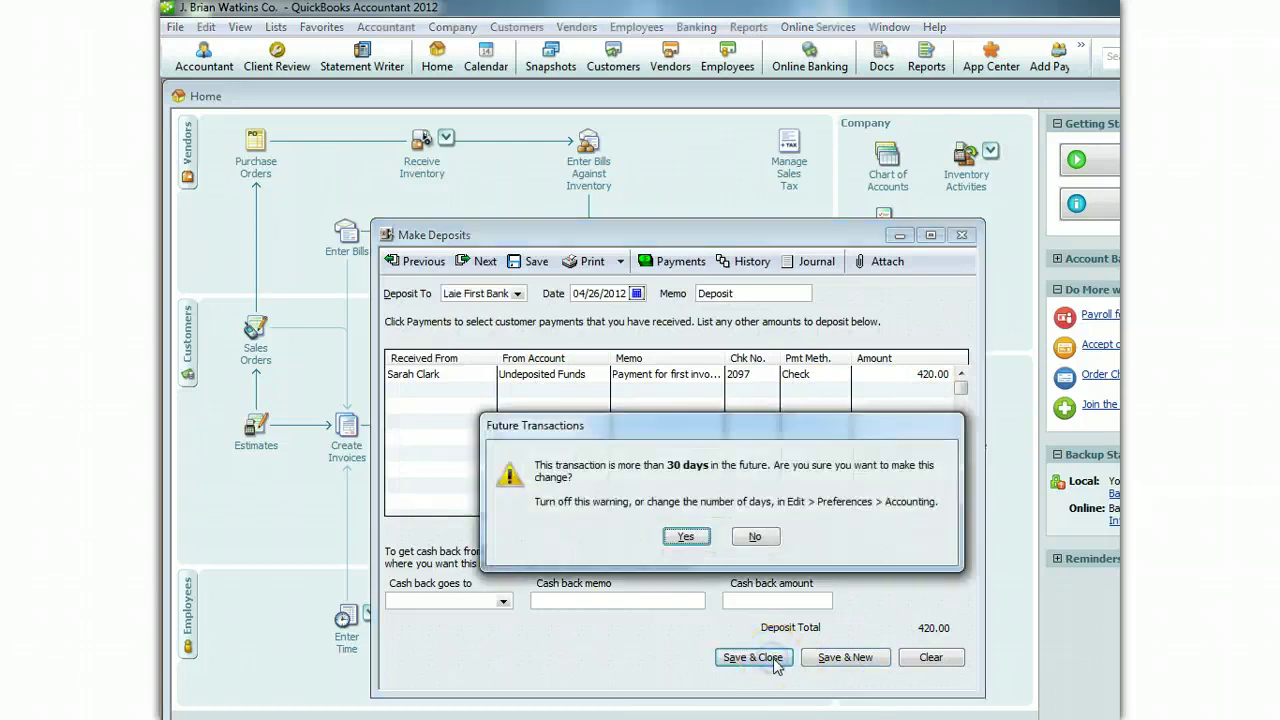
click(686, 538)
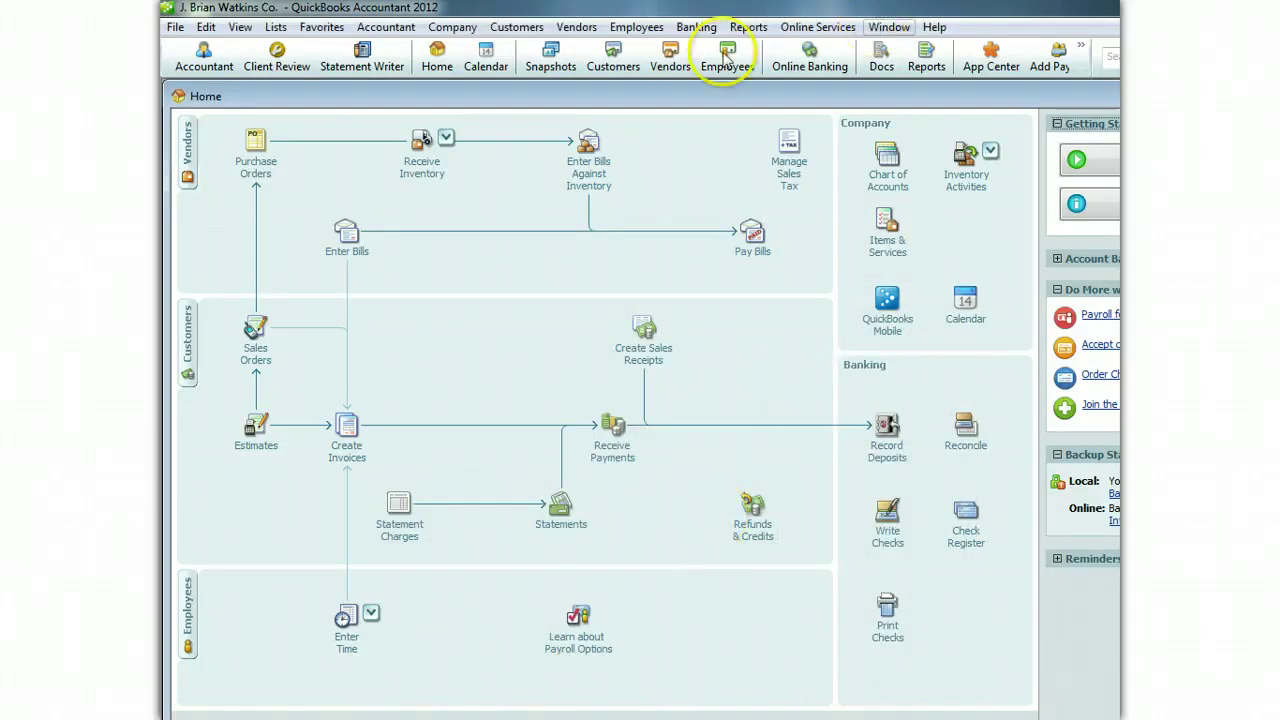
- Generate the standard Balance Sheet report as of April 30, 2012
click(761, 36)
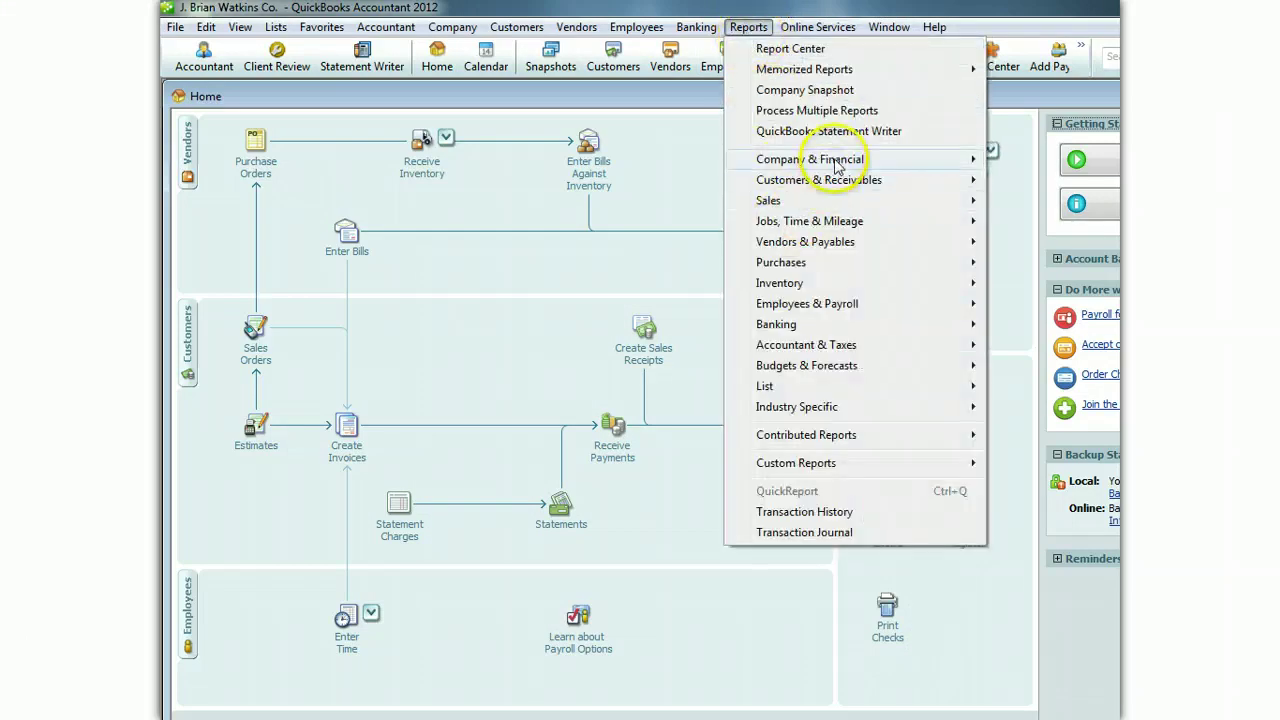
mouse_move(845, 159)
click(1062, 416)
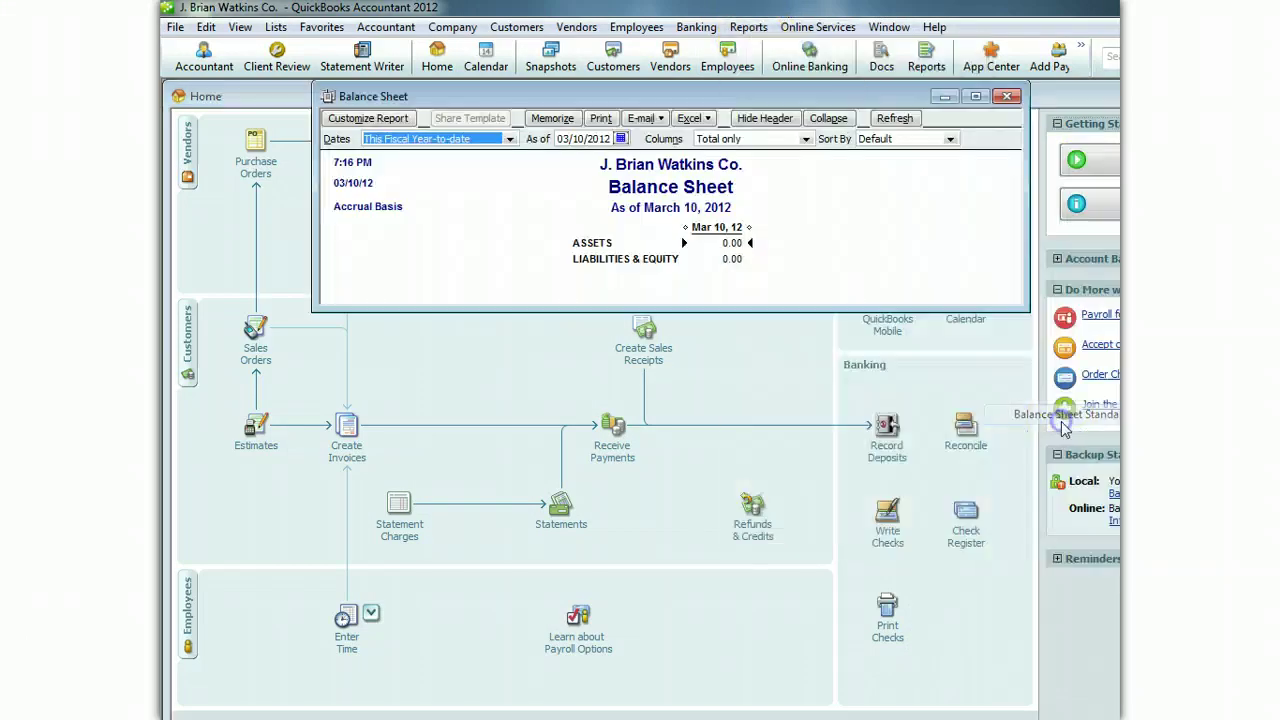
click(620, 138)
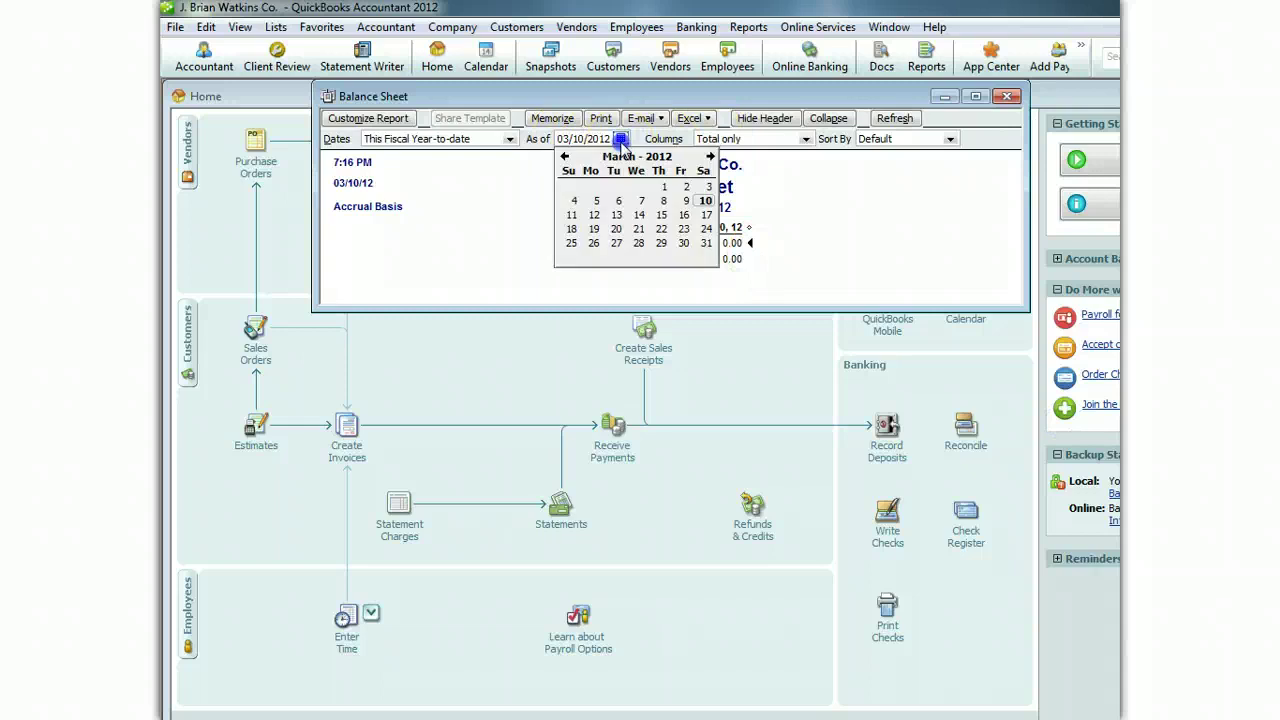
click(710, 156)
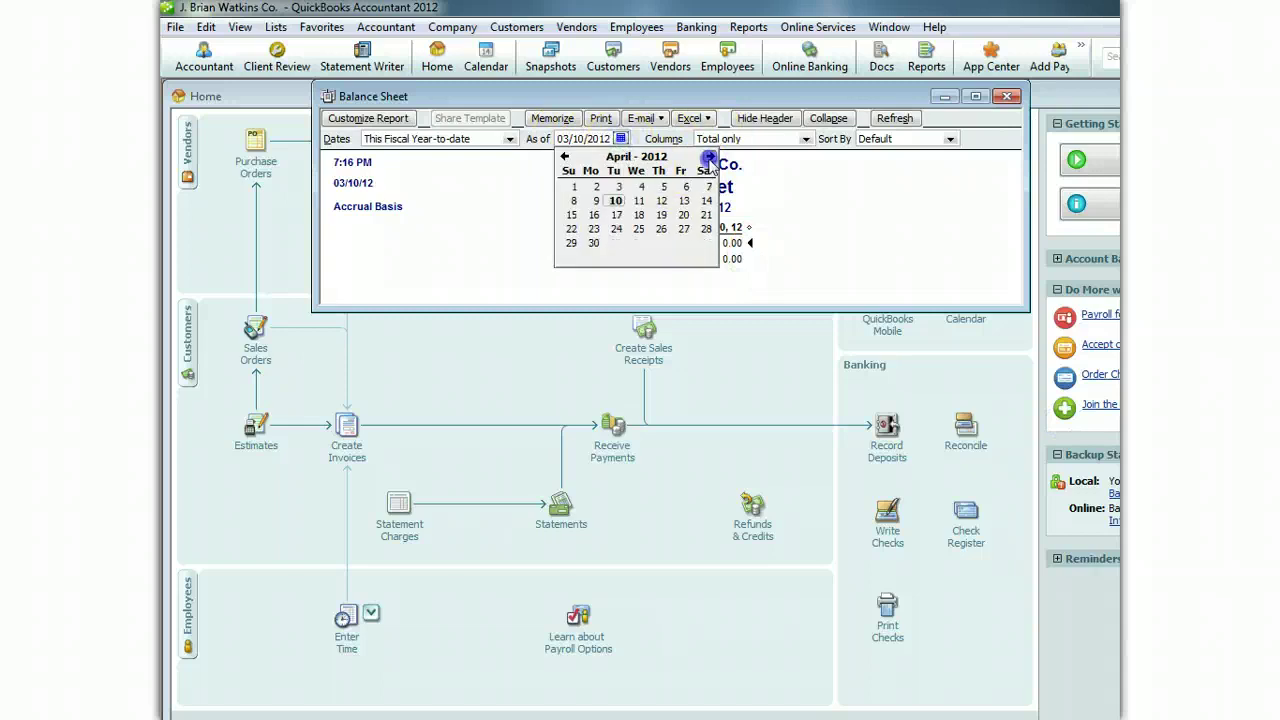
click(594, 243)
click(892, 118)
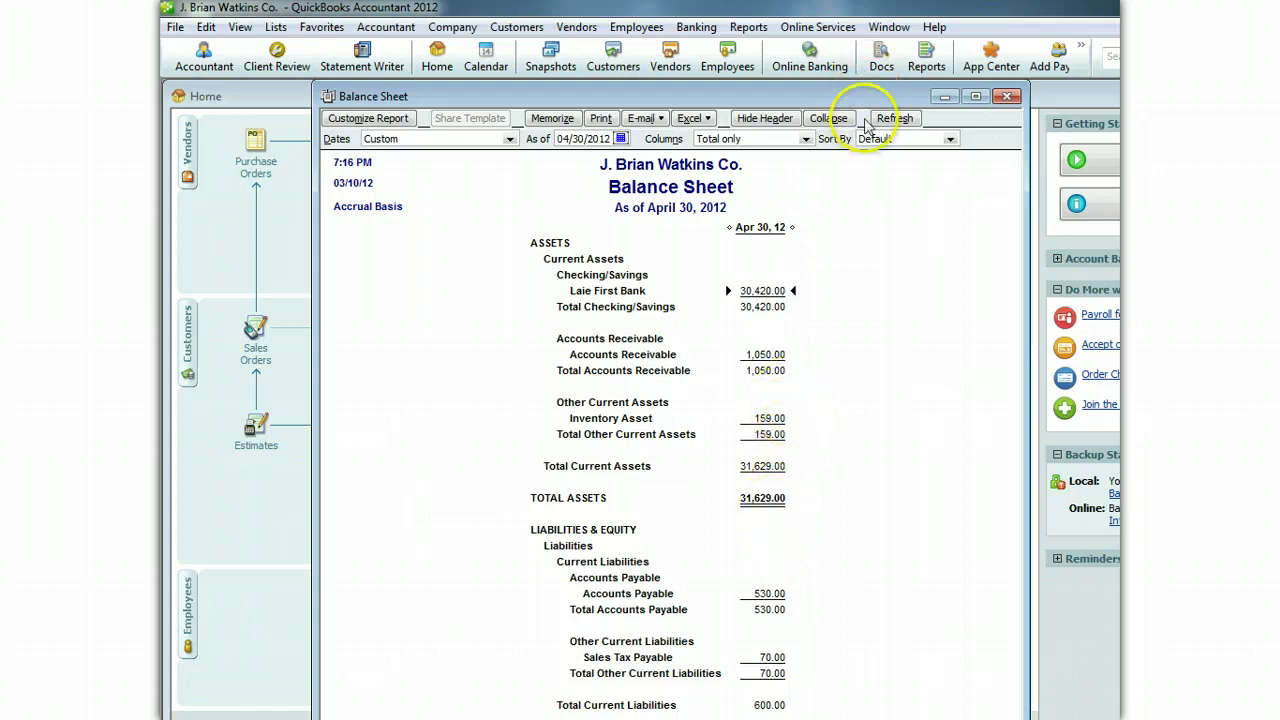
- Review the Balance Sheet, then close it without memorizing the report
drag(866, 96, 884, 80)
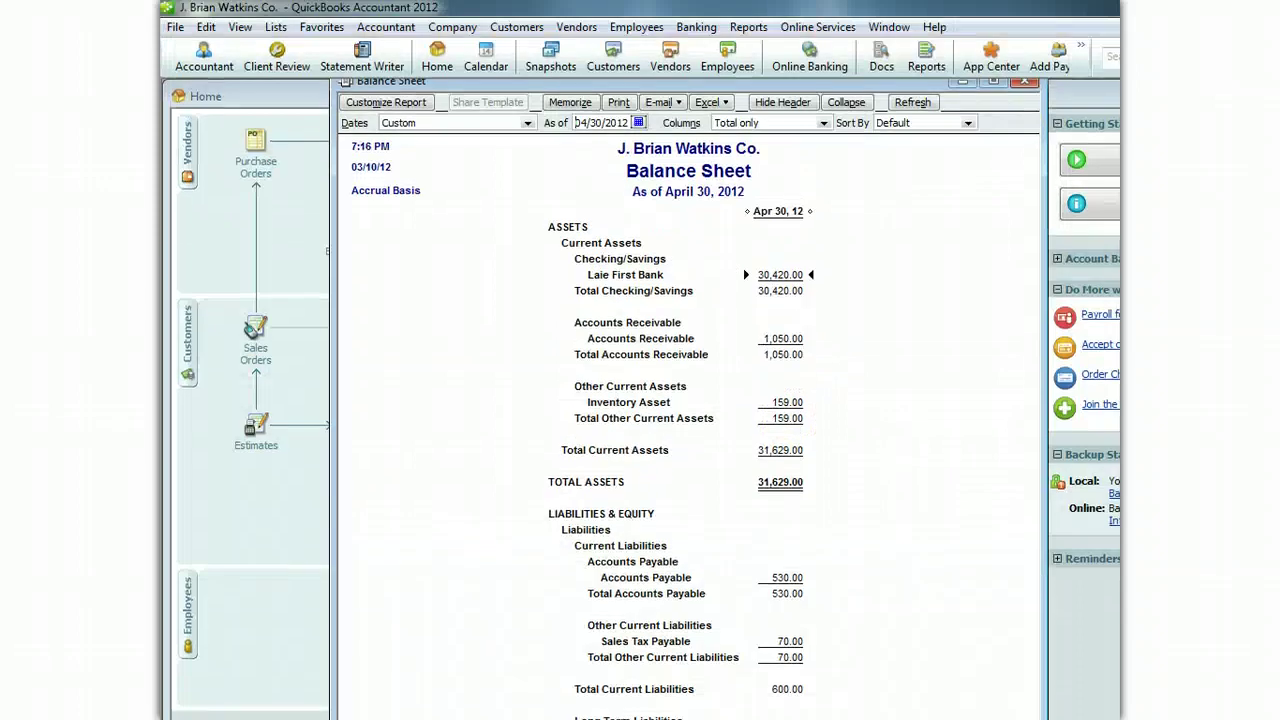
click(1024, 80)
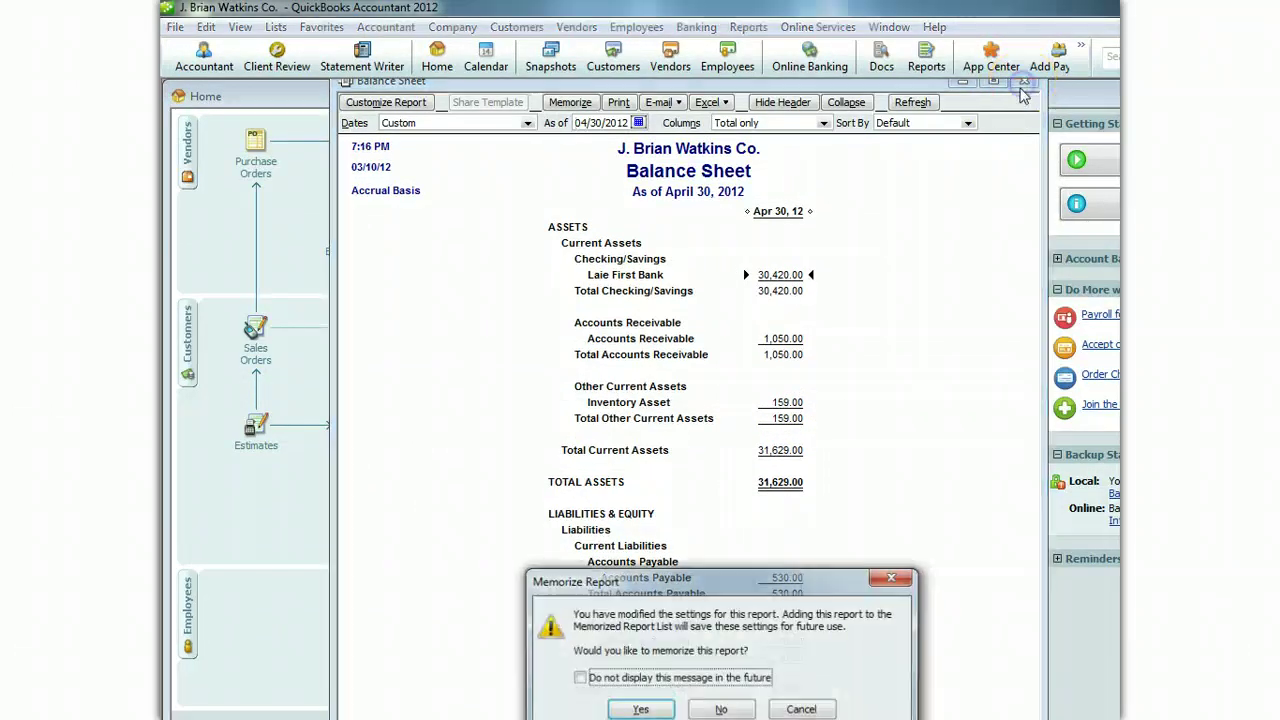
click(719, 707)
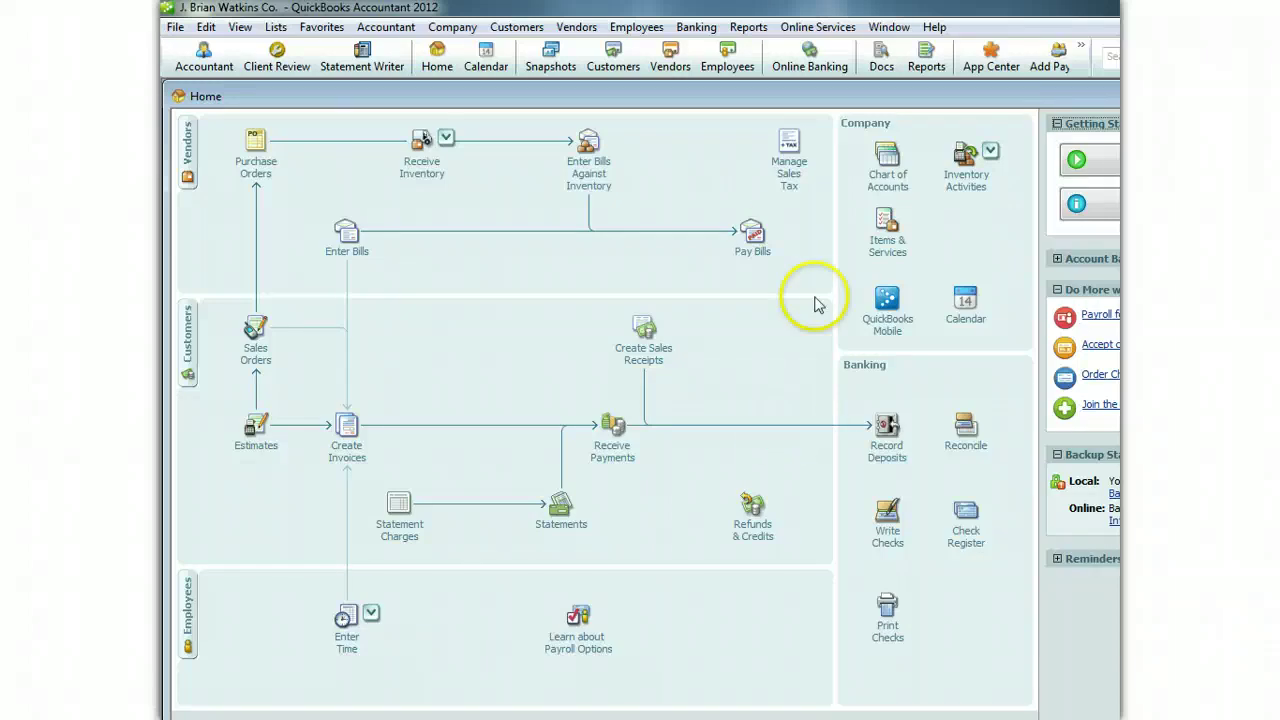
- Select the 530.00 China Bicycle Co. bill for payment with date 04/29/2012
click(753, 240)
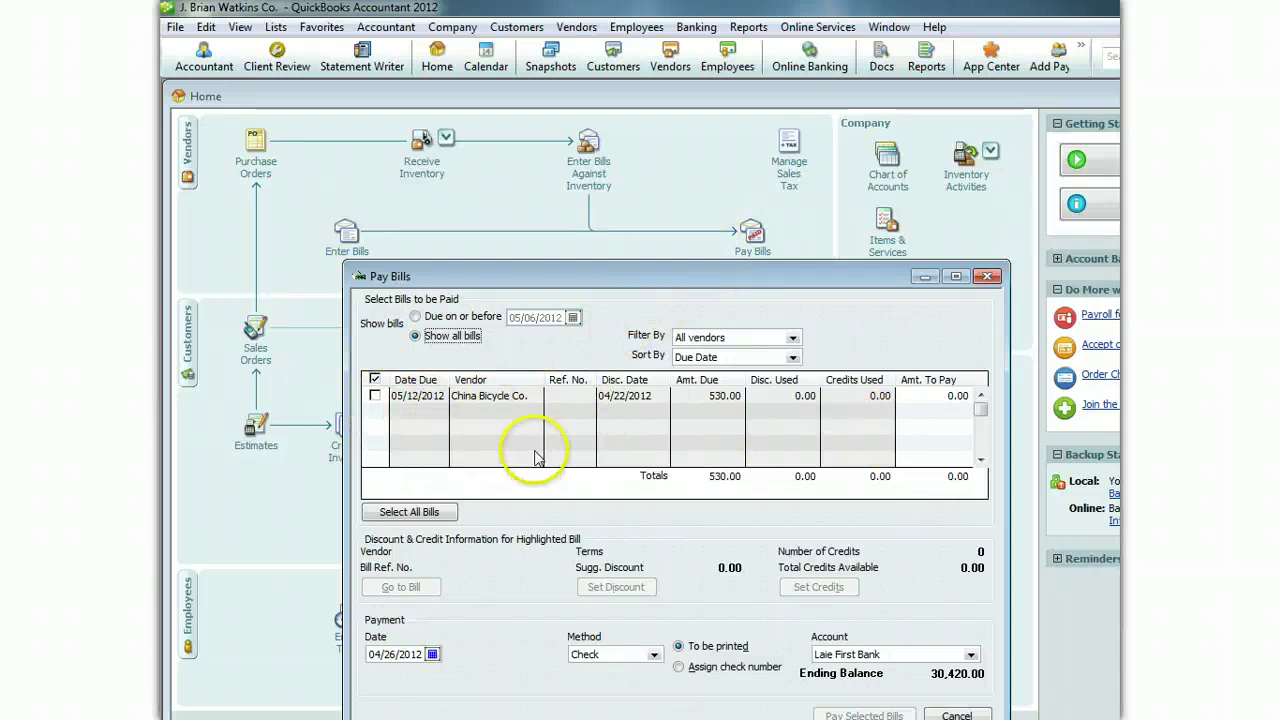
click(375, 396)
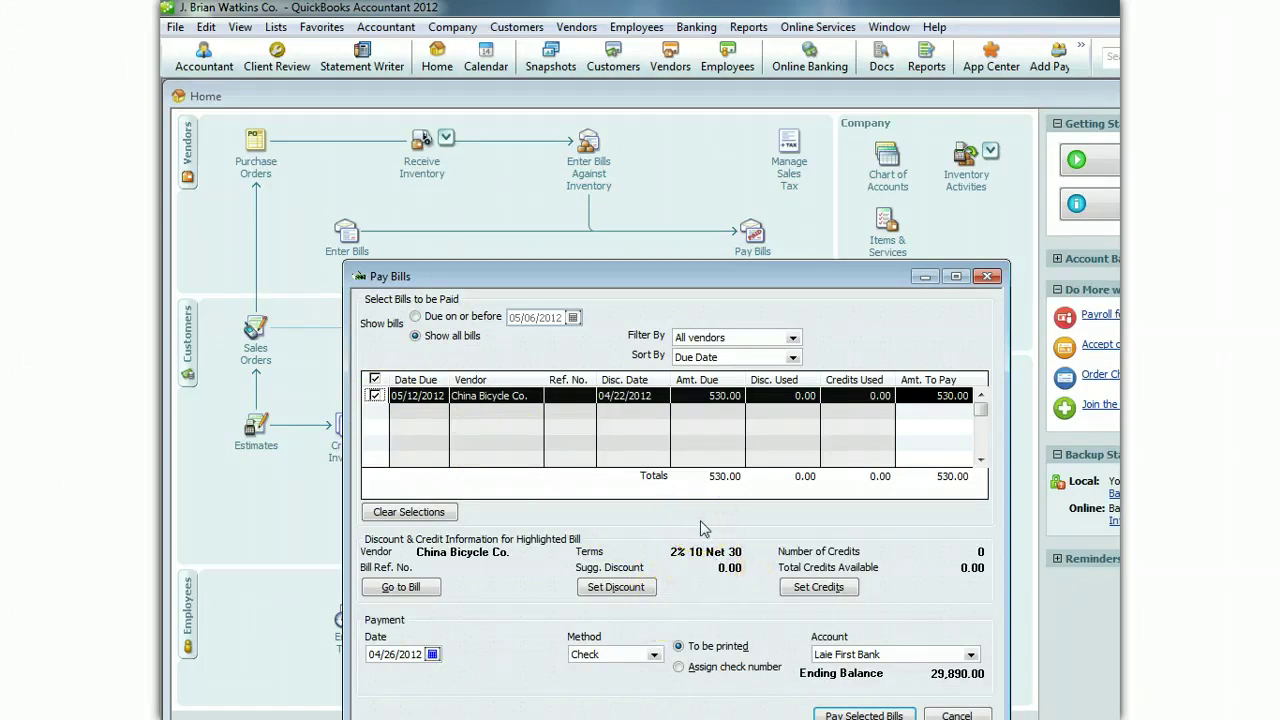
click(432, 654)
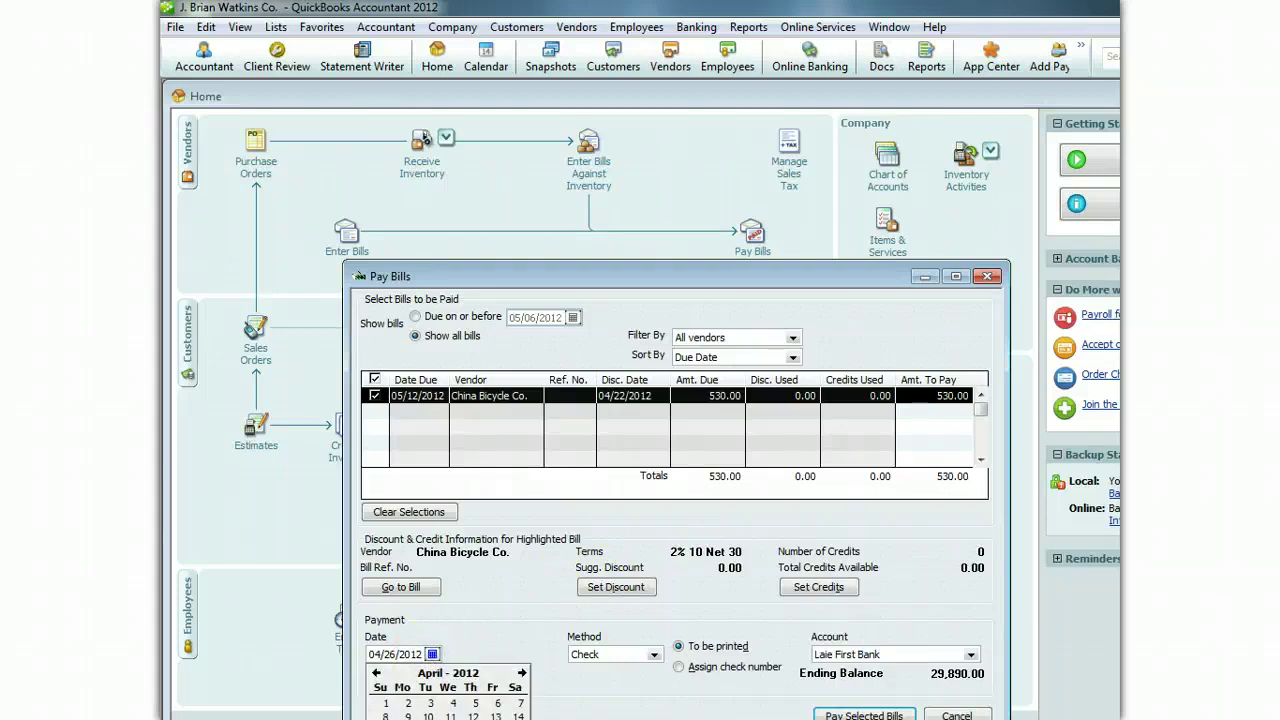
click(380, 719)
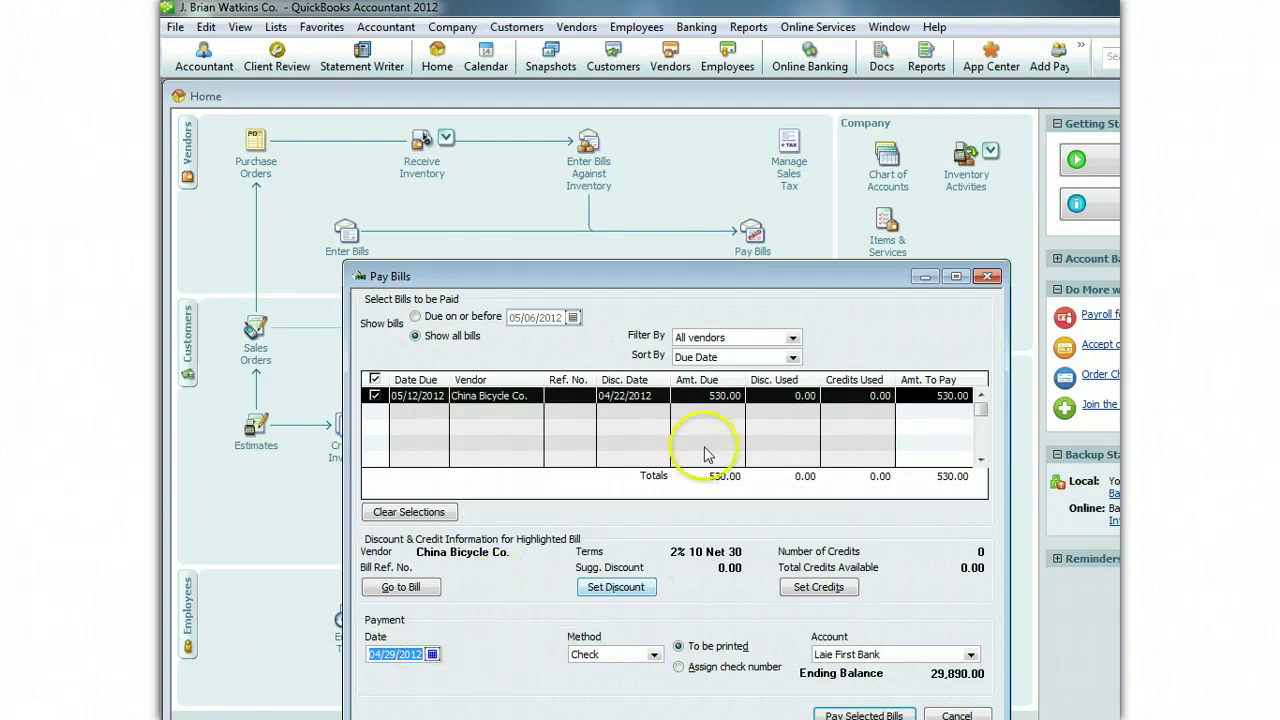
- Pay the selected bill by check, accept the future-date warning, and dismiss the summary
click(776, 278)
drag(776, 278, 770, 182)
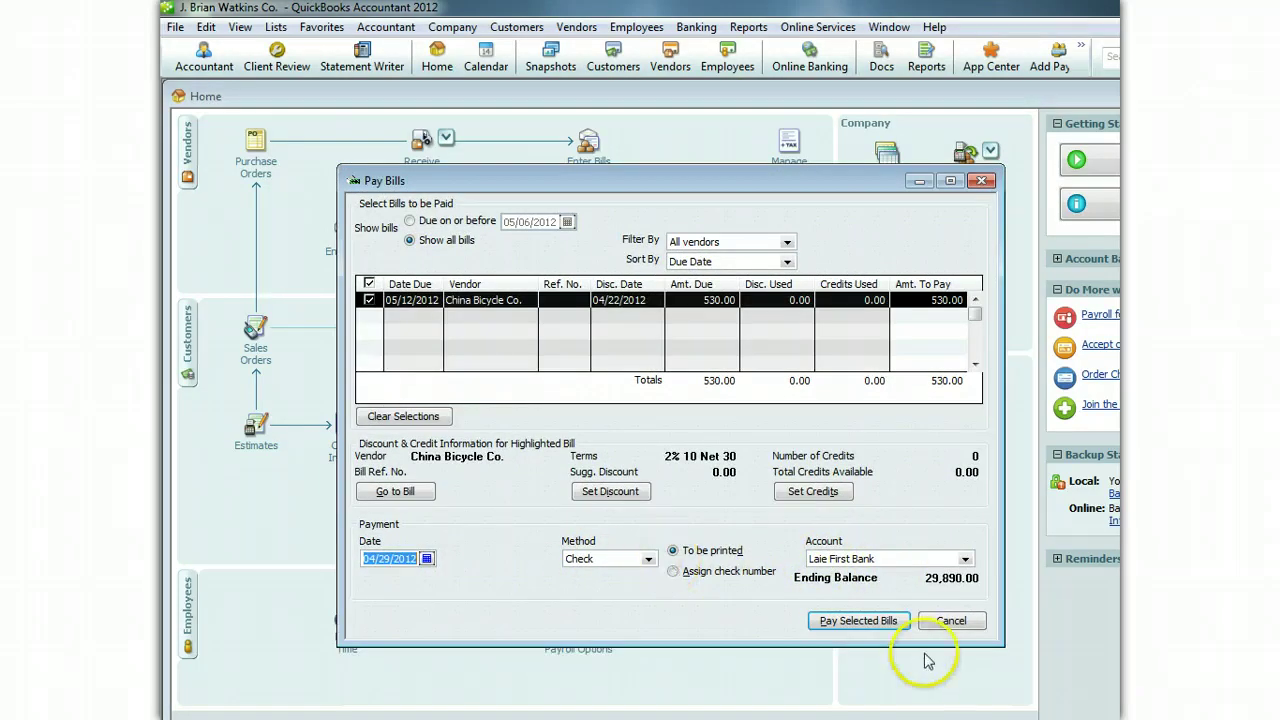
click(864, 621)
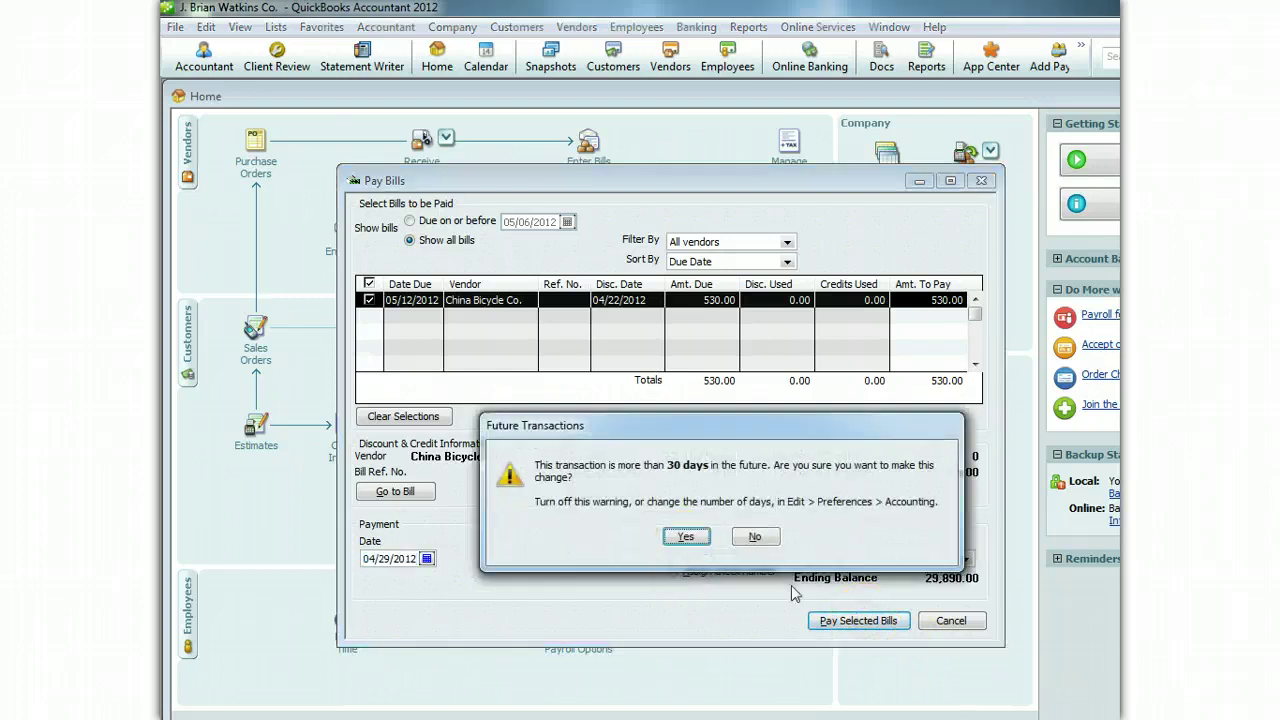
click(677, 537)
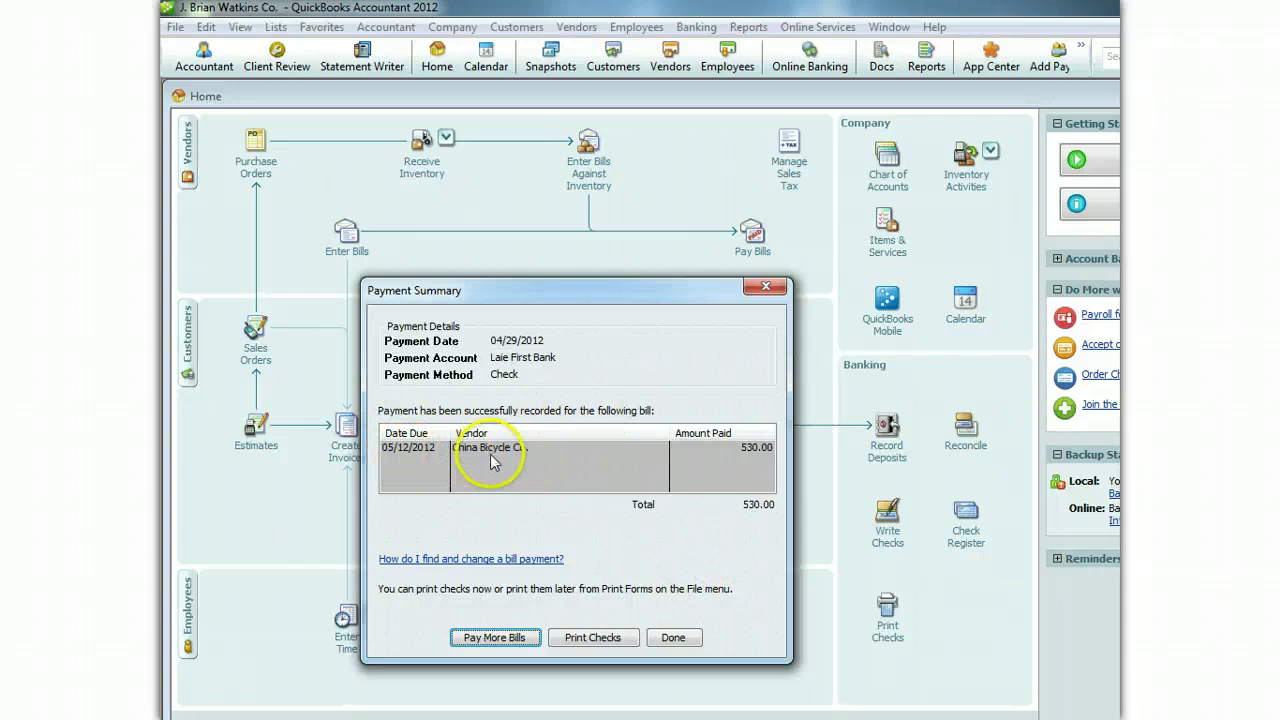
click(672, 638)
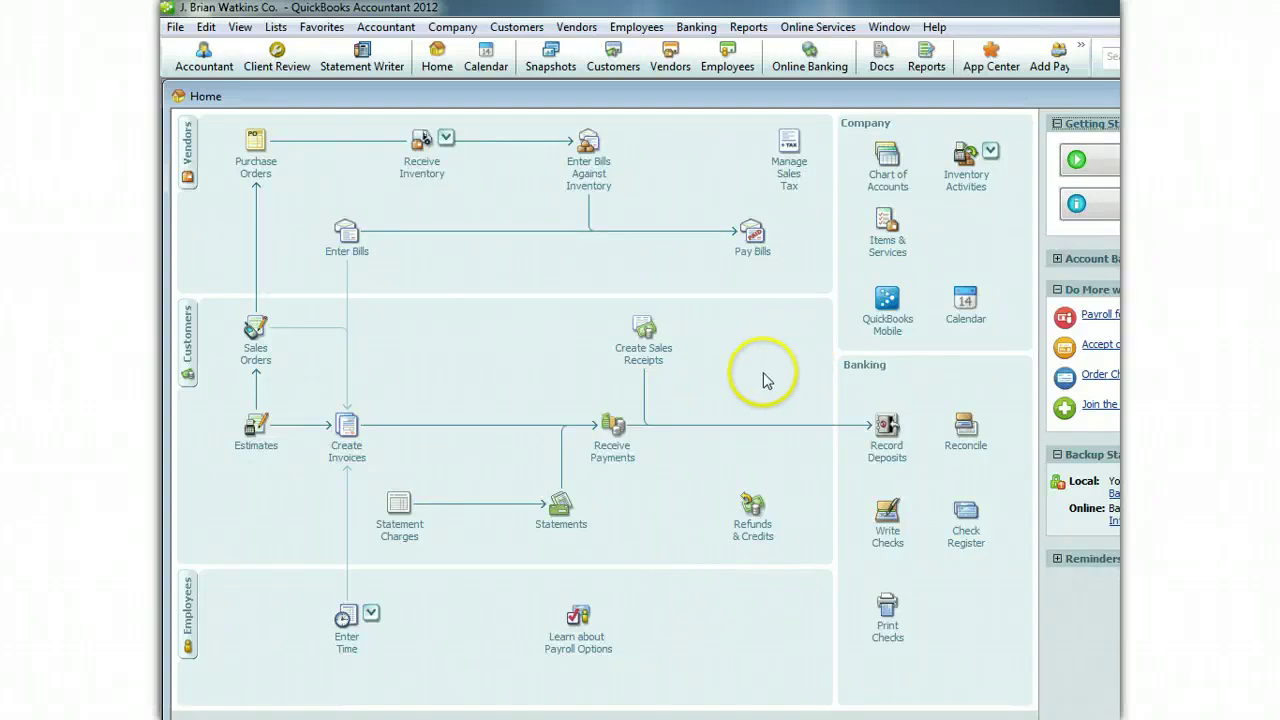
- Start a Bicycle Courier Co. payment of 1,050.00 dated 04/30/2012
click(613, 443)
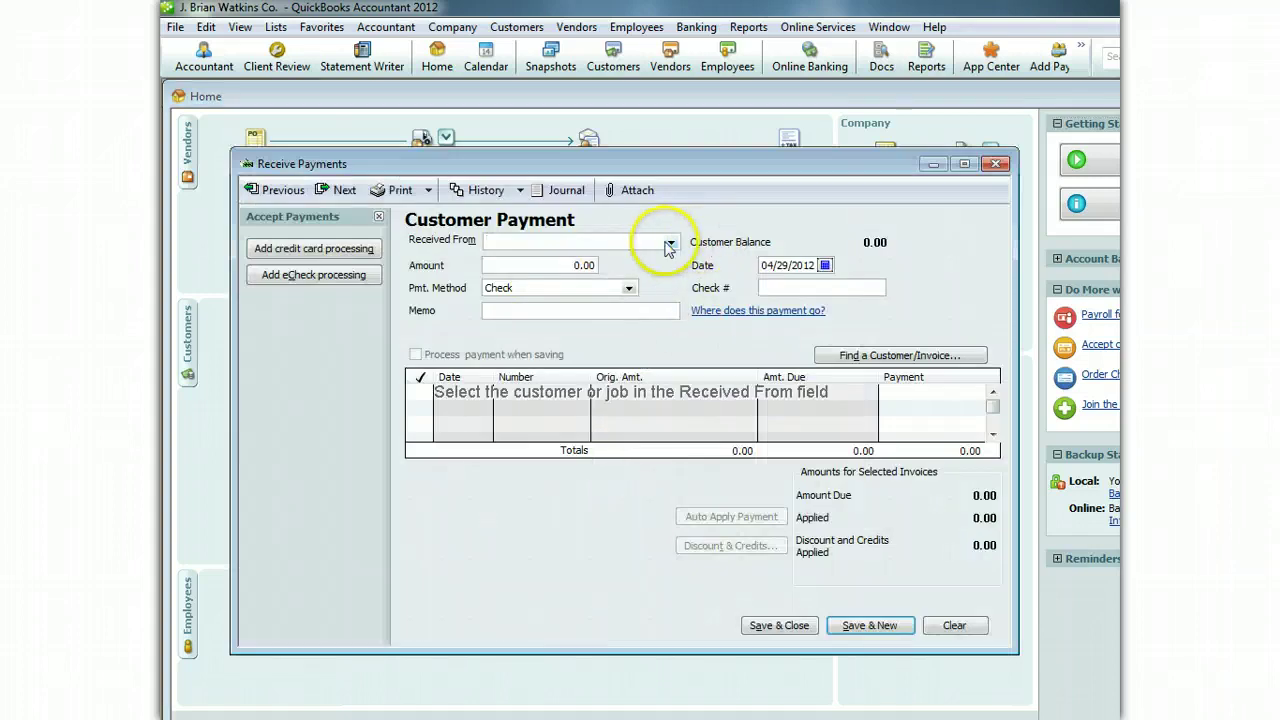
click(669, 242)
click(585, 283)
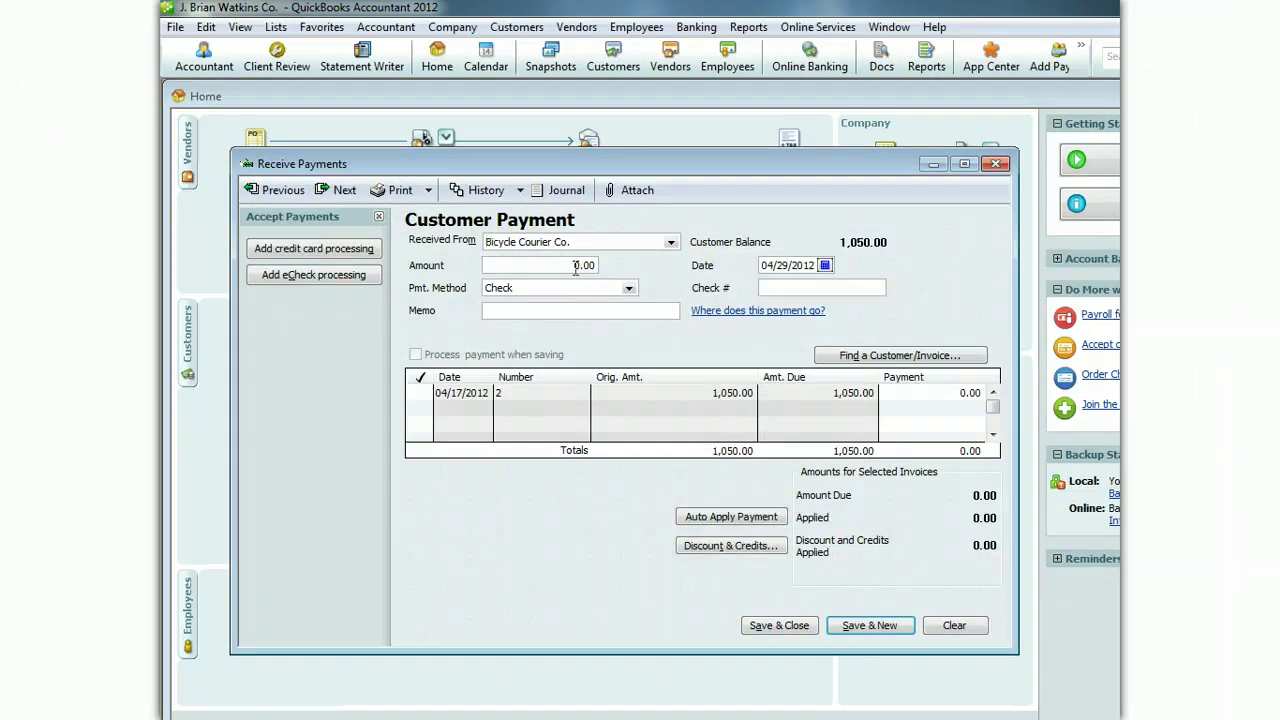
click(576, 268)
click(773, 254)
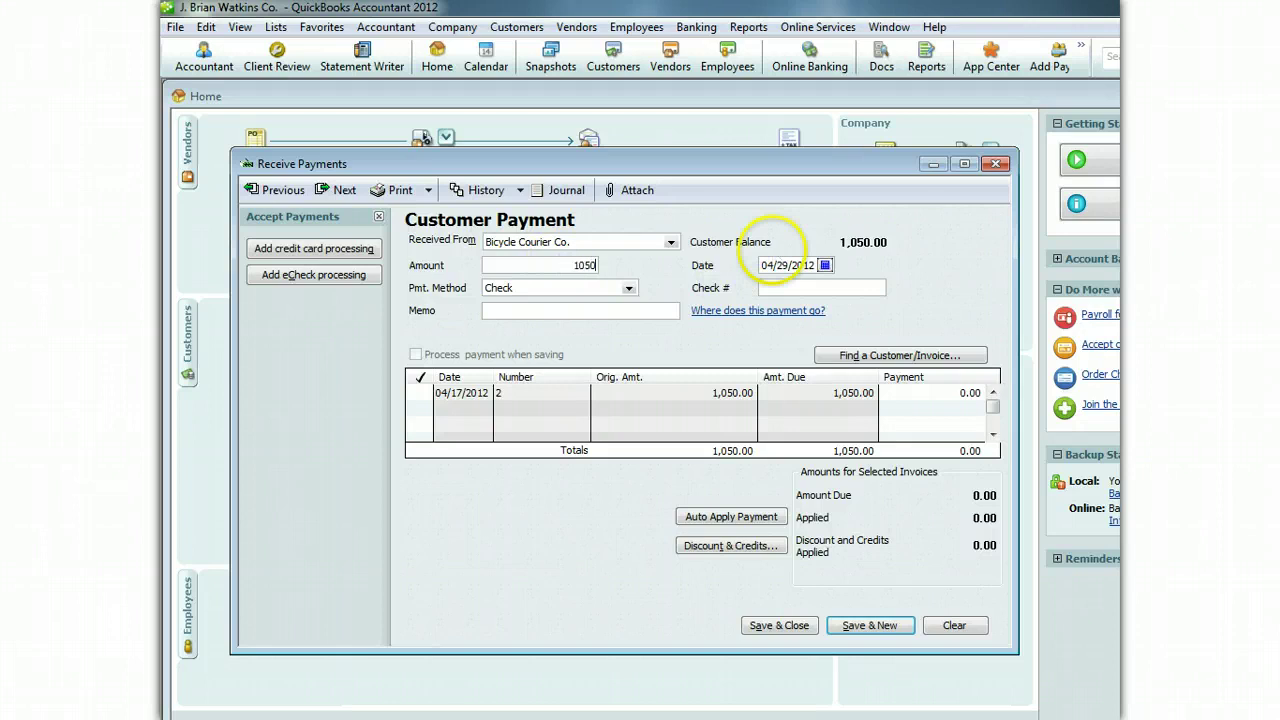
click(824, 265)
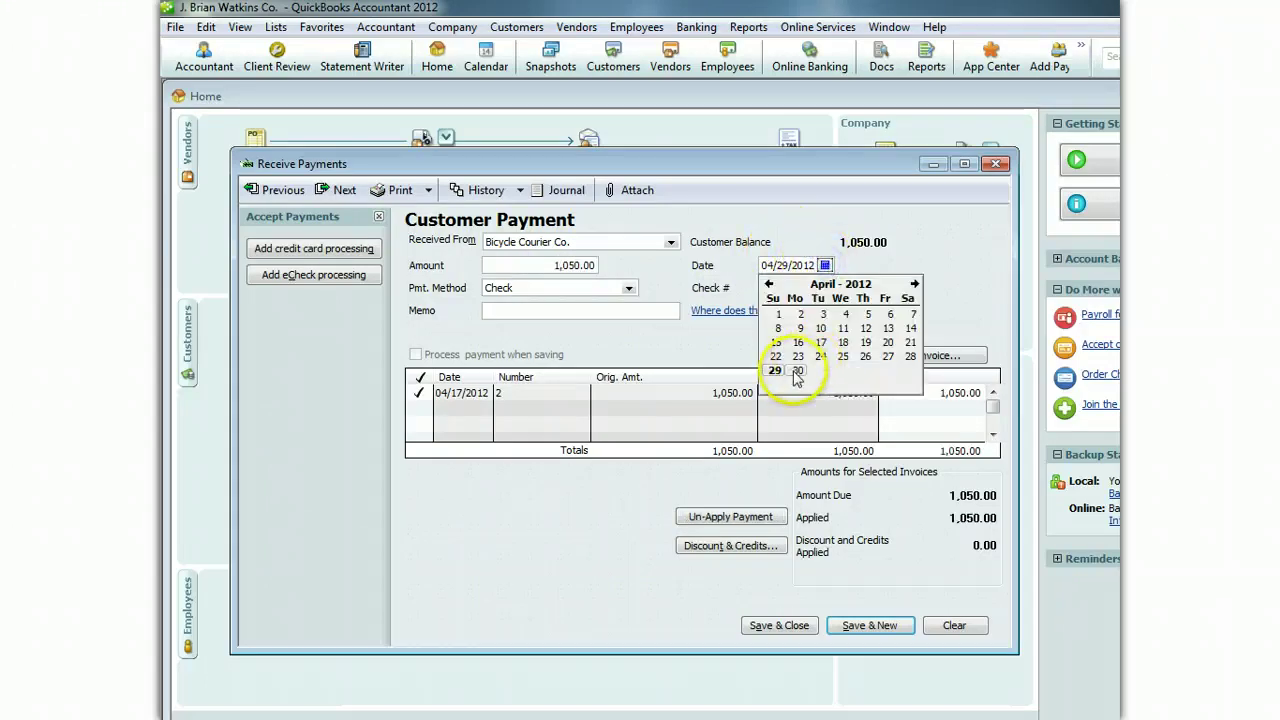
click(797, 372)
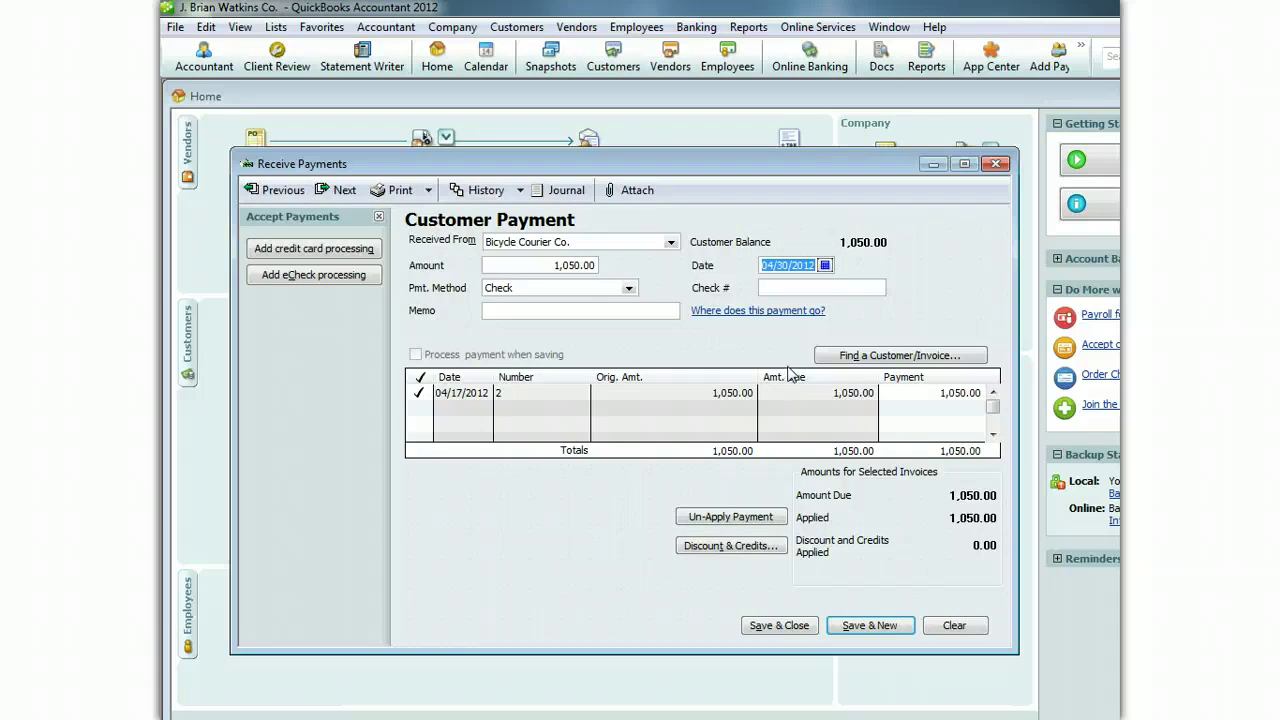
- Enter check number 5 and memo 'Payment for Second Sale of Bicycles', then save the payment
click(788, 290)
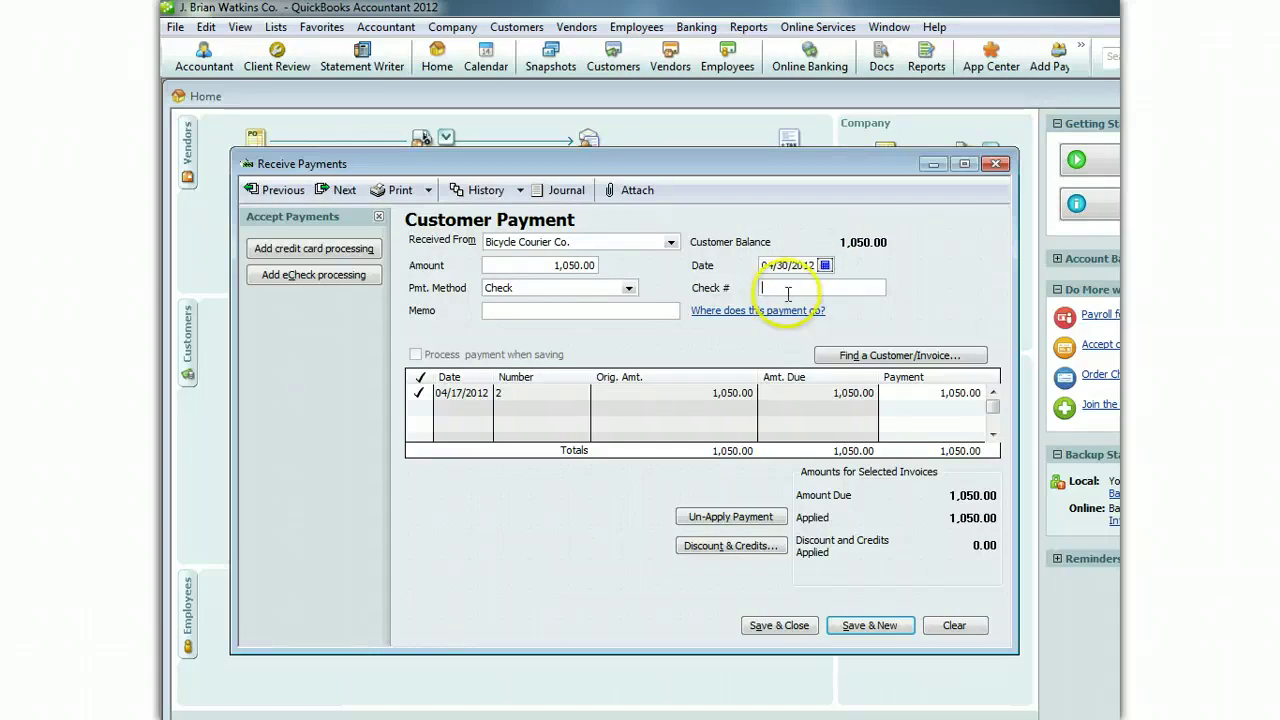
text(5)
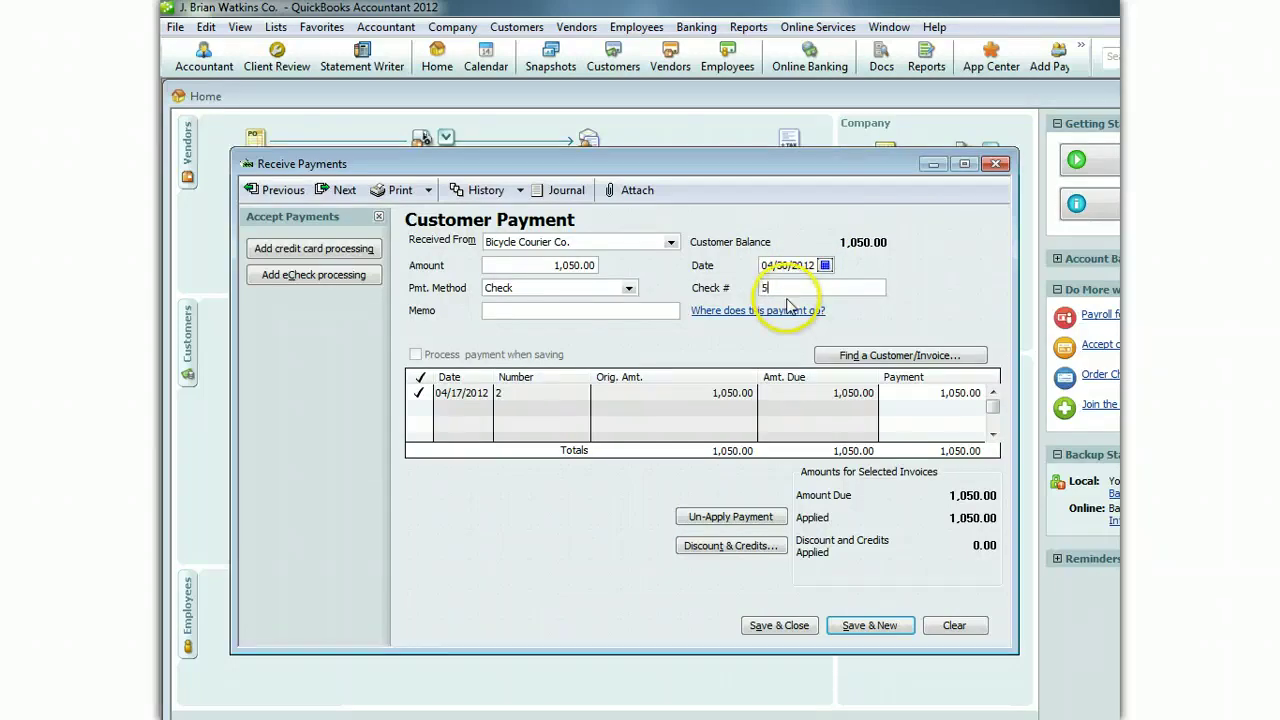
click(555, 307)
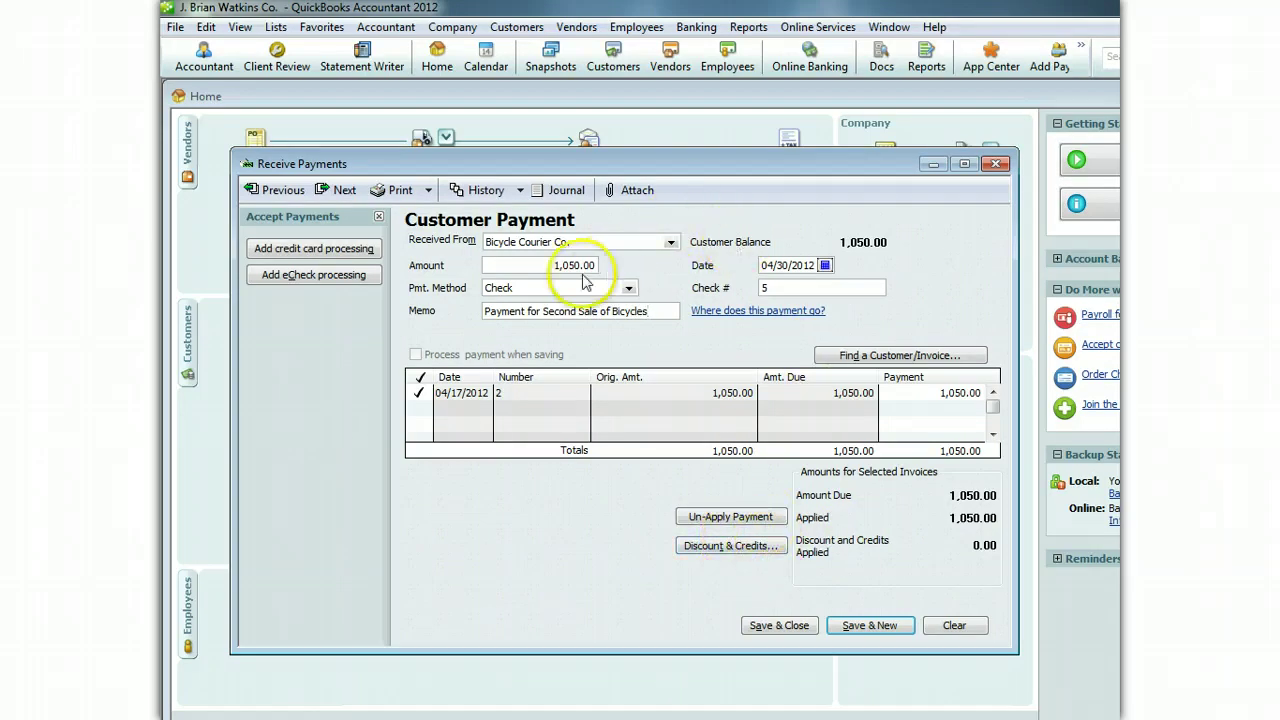
click(785, 630)
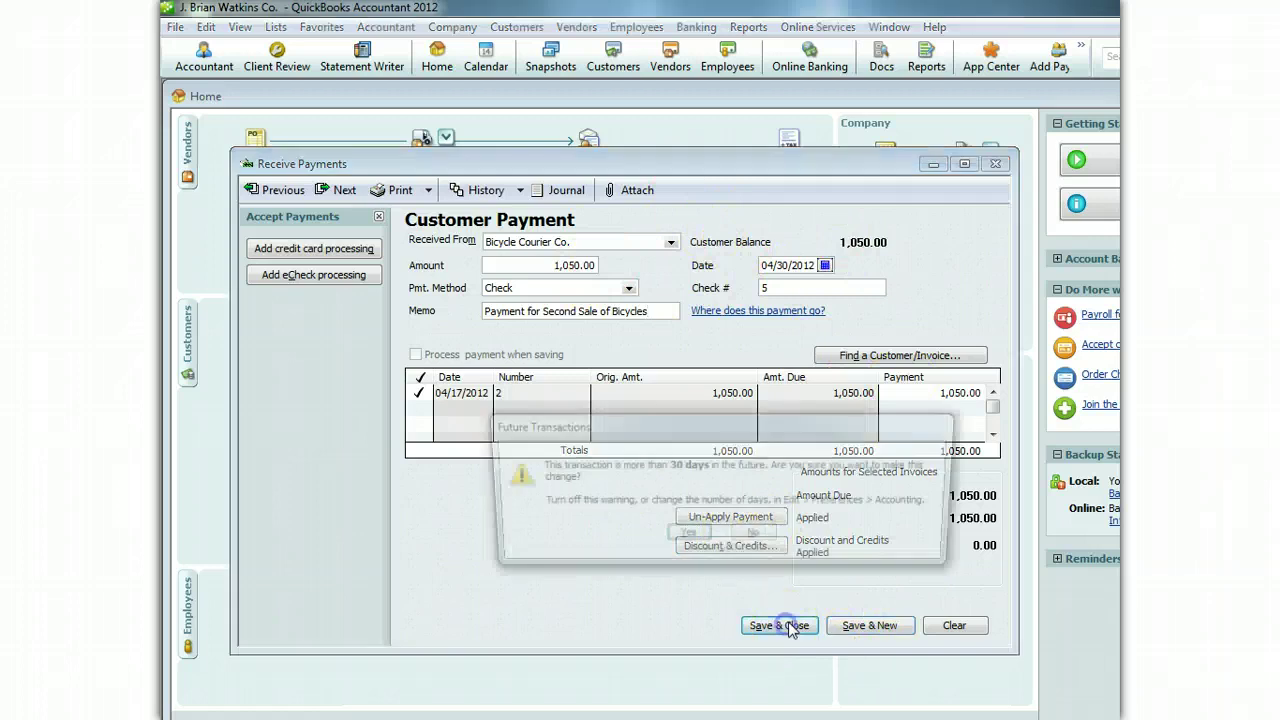
click(686, 536)
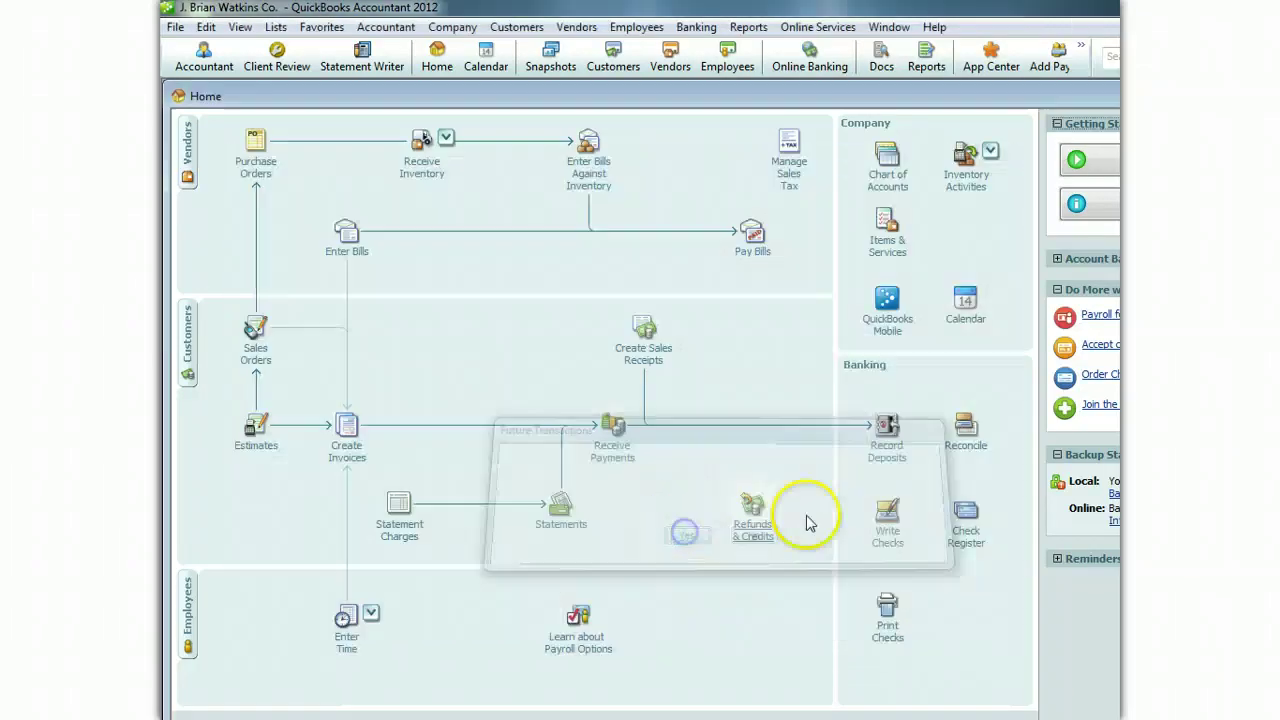
- Deposit the Bicycle Courier Co. 1,050.00 check into Laie First Bank, accepting the future-date warning
click(884, 450)
click(305, 337)
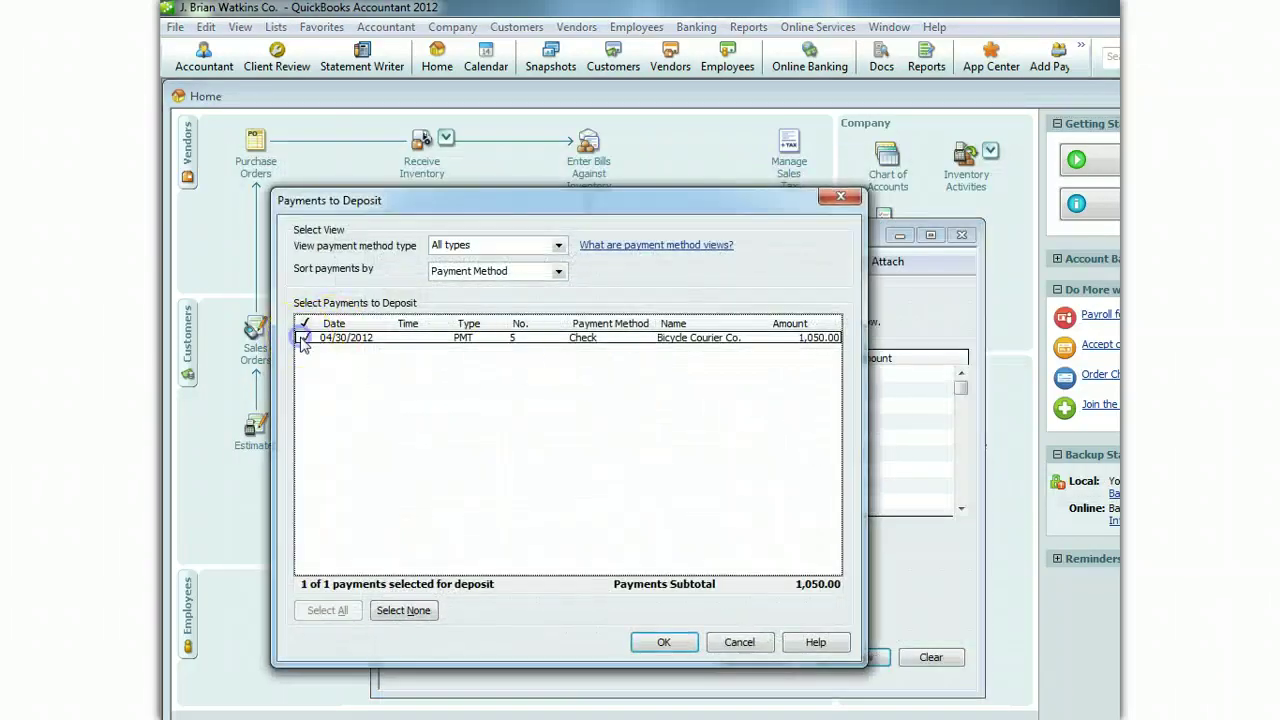
click(663, 642)
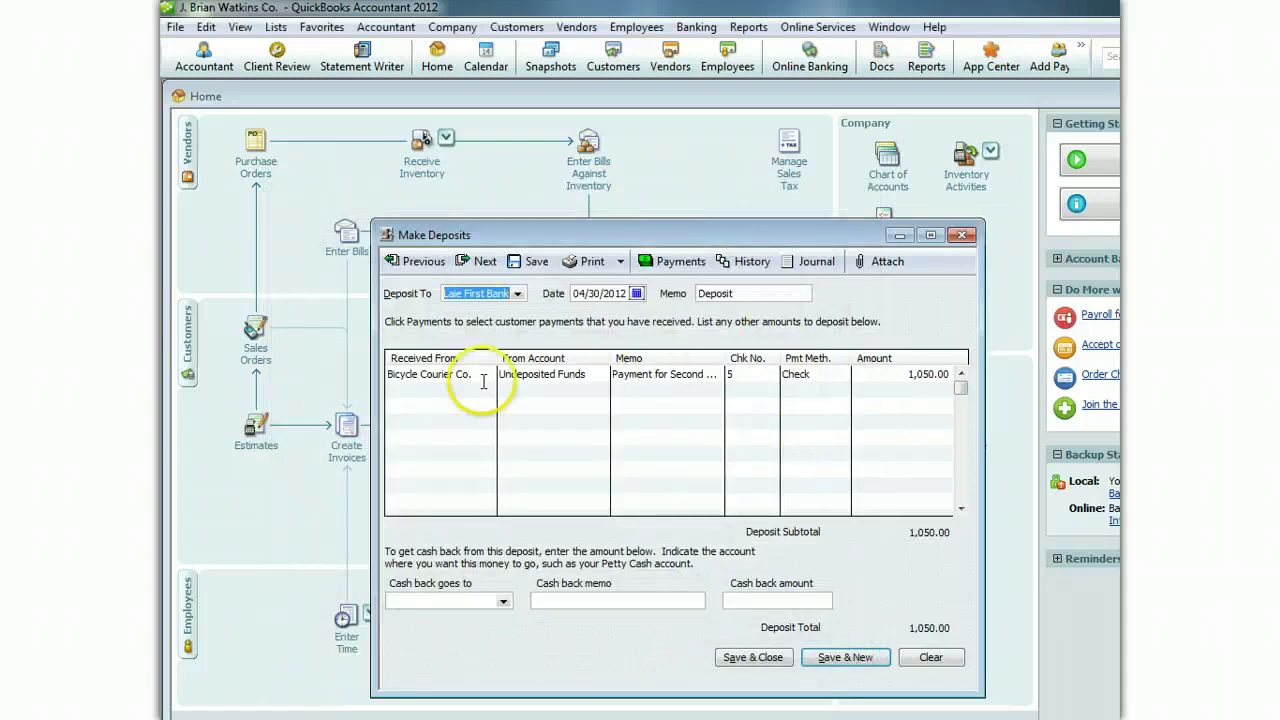
click(777, 661)
click(688, 538)
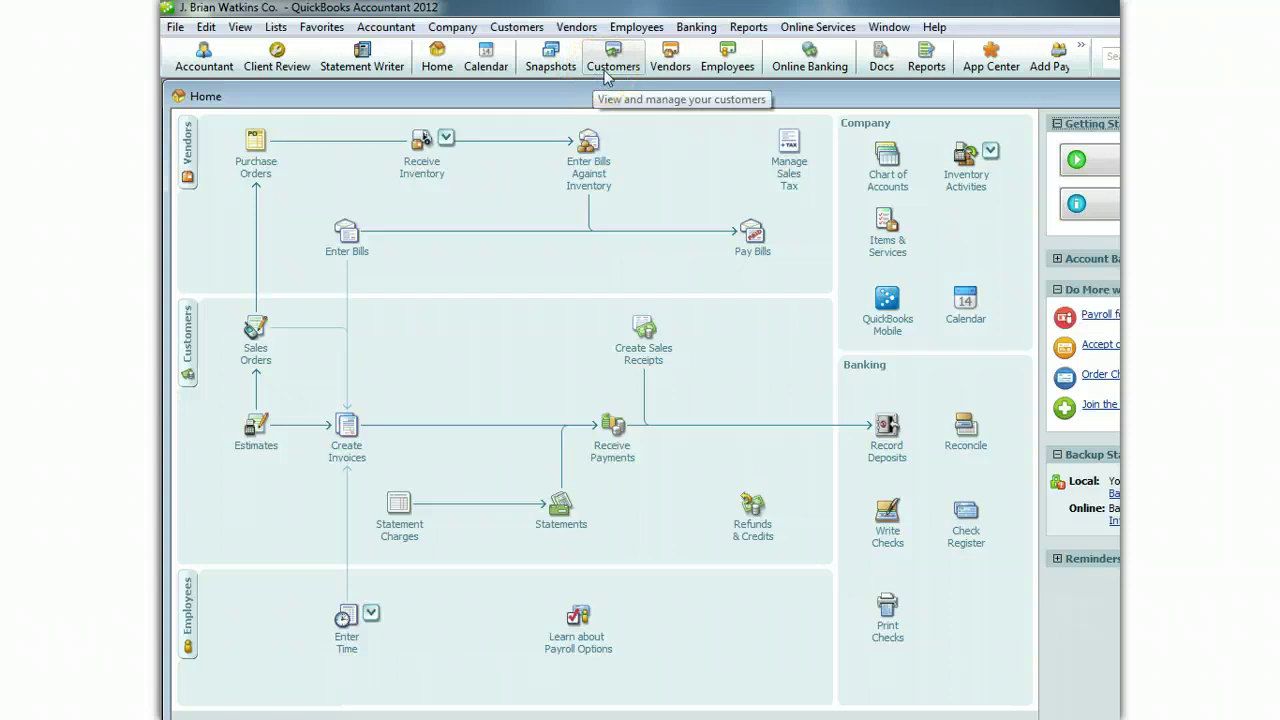
- Begin the Laie First Bank reconciliation with statement date 05/01/2012 and ending balance 30,450.00
click(965, 445)
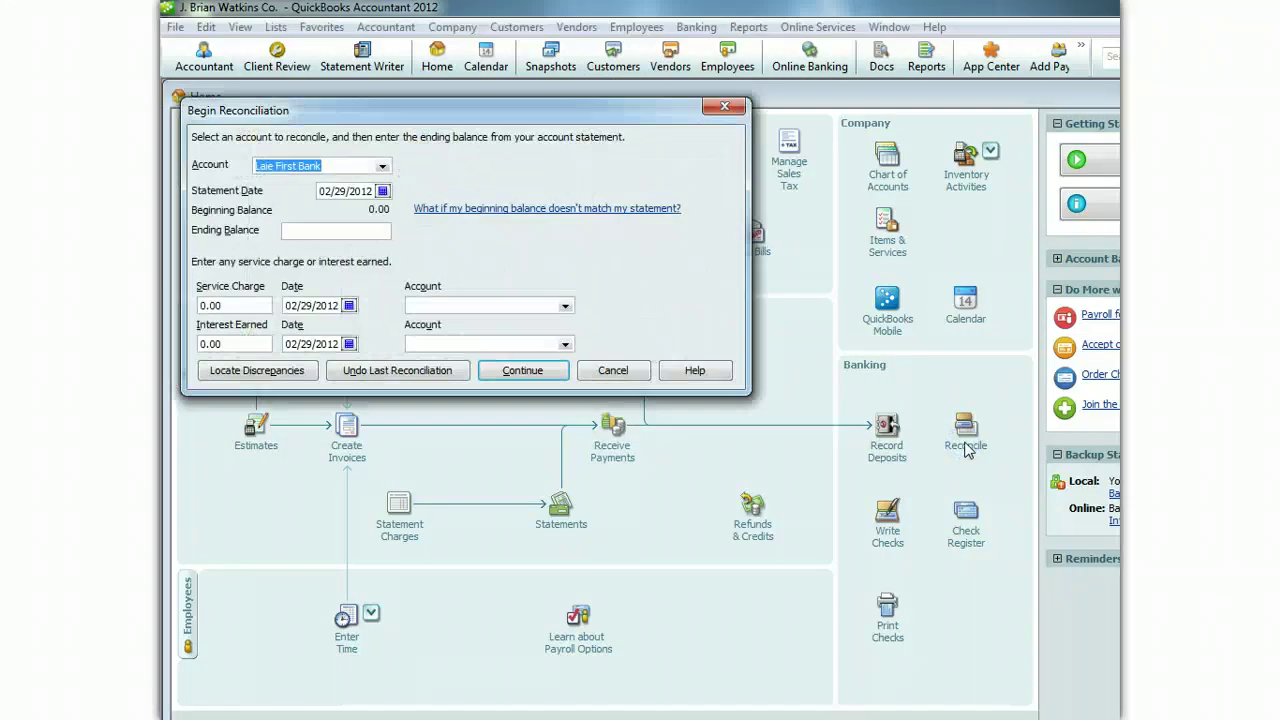
drag(516, 113, 674, 166)
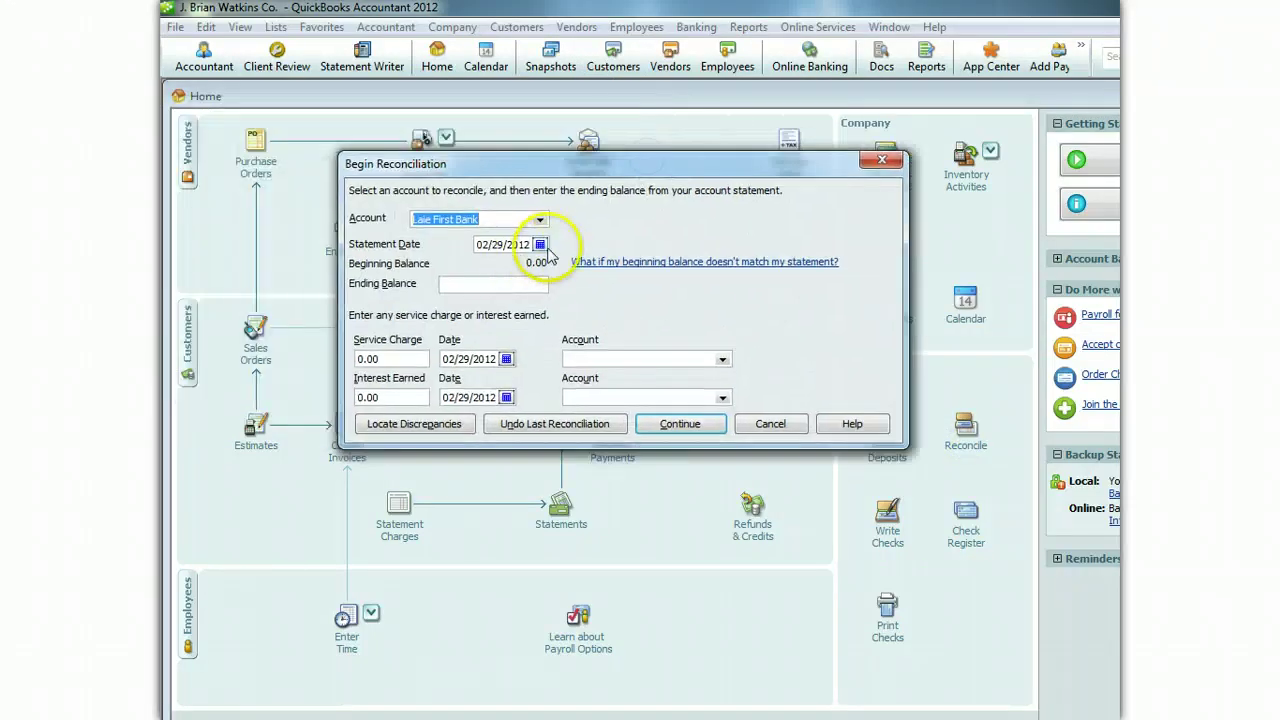
click(541, 247)
click(628, 263)
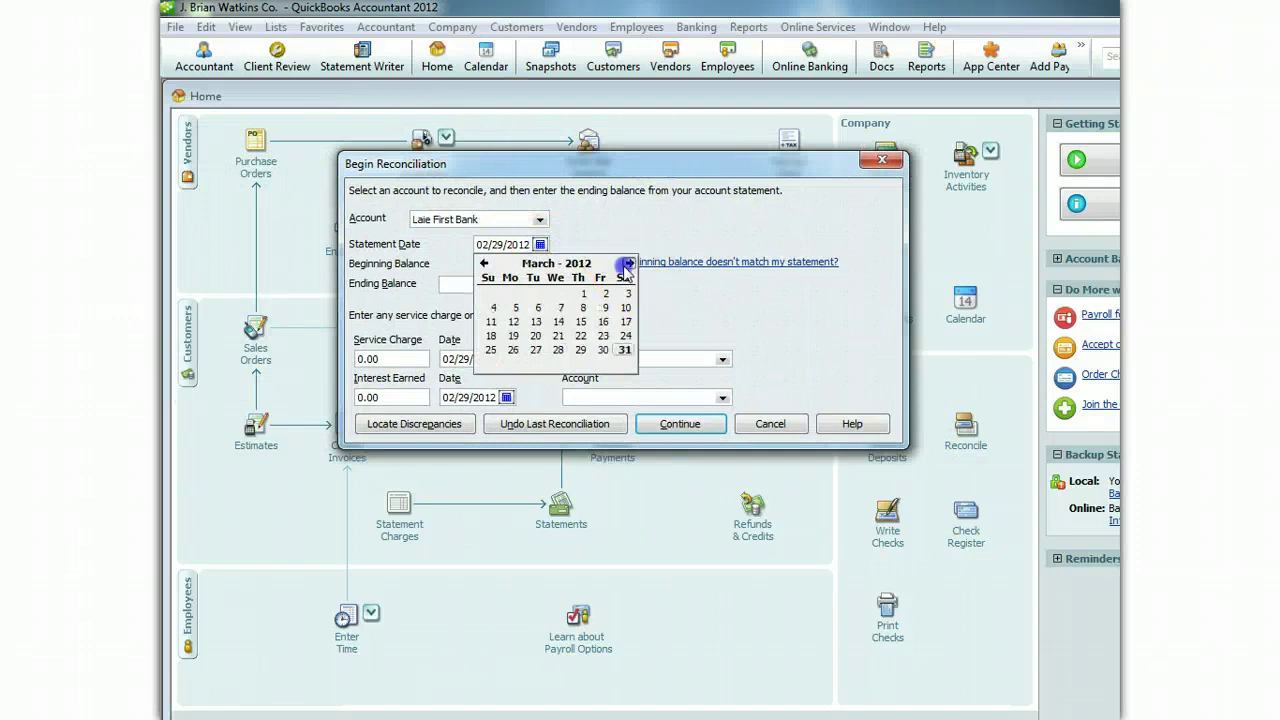
click(628, 263)
click(628, 263)
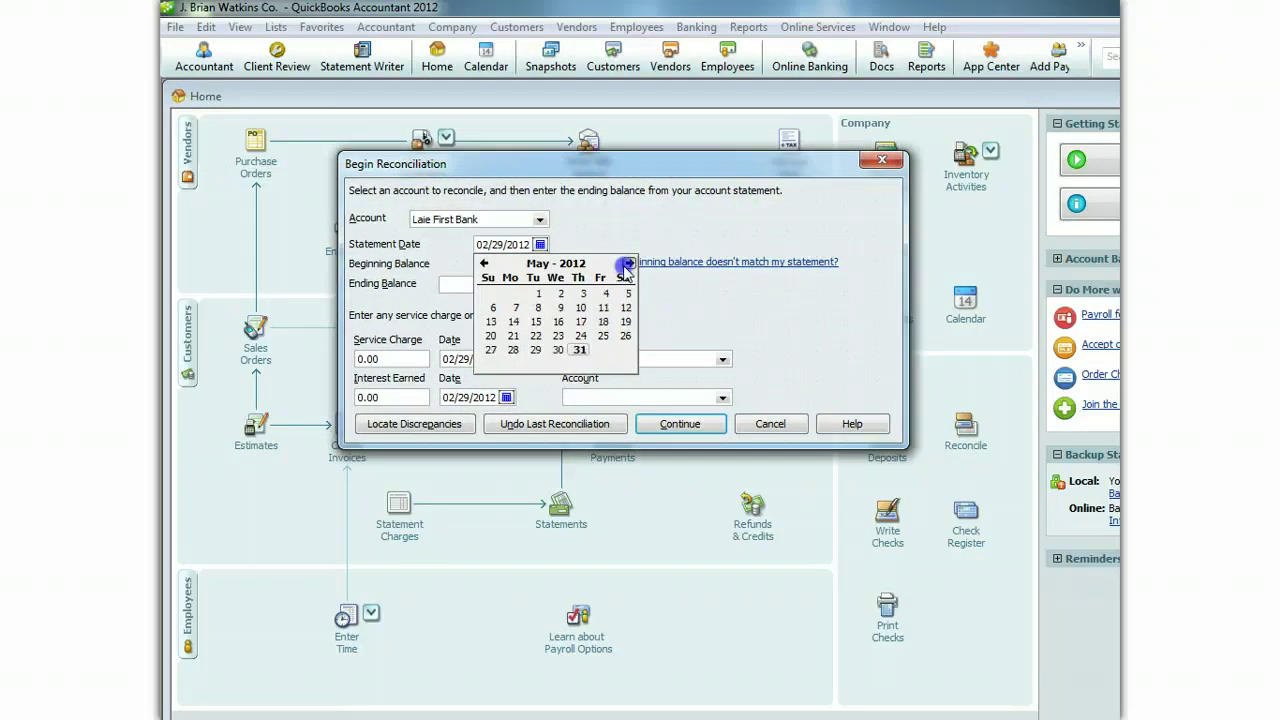
click(536, 293)
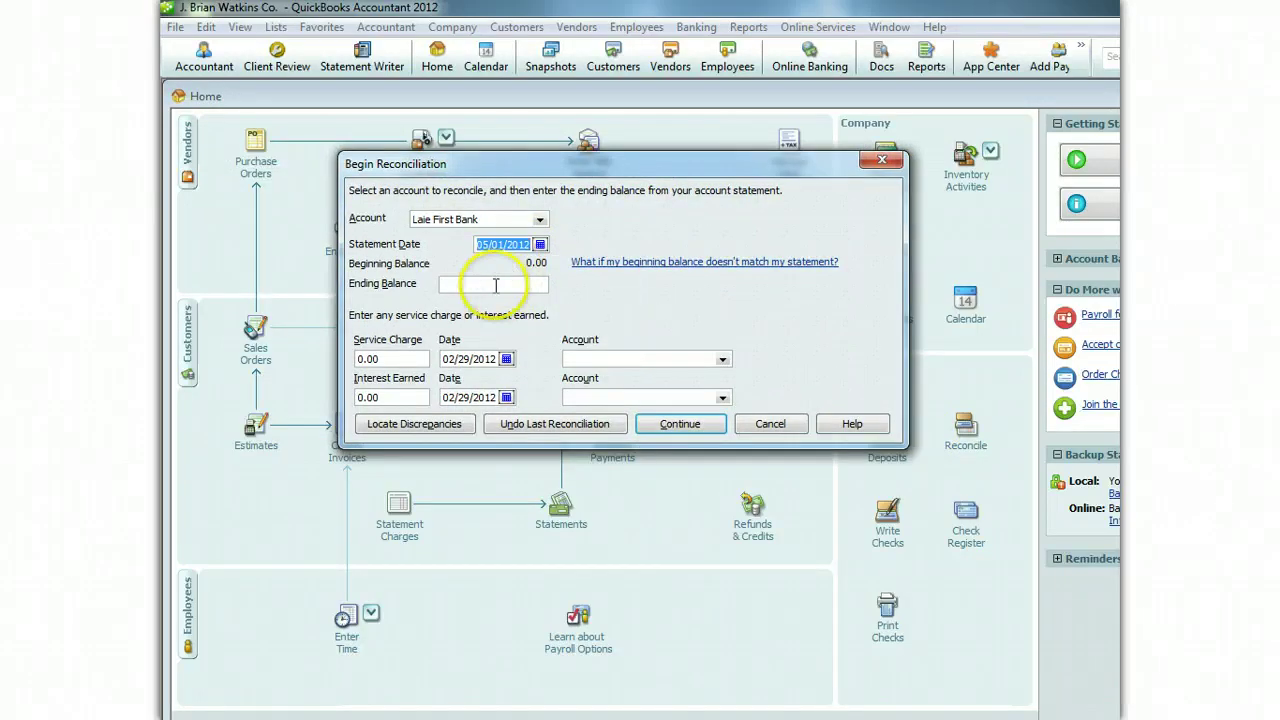
click(494, 286)
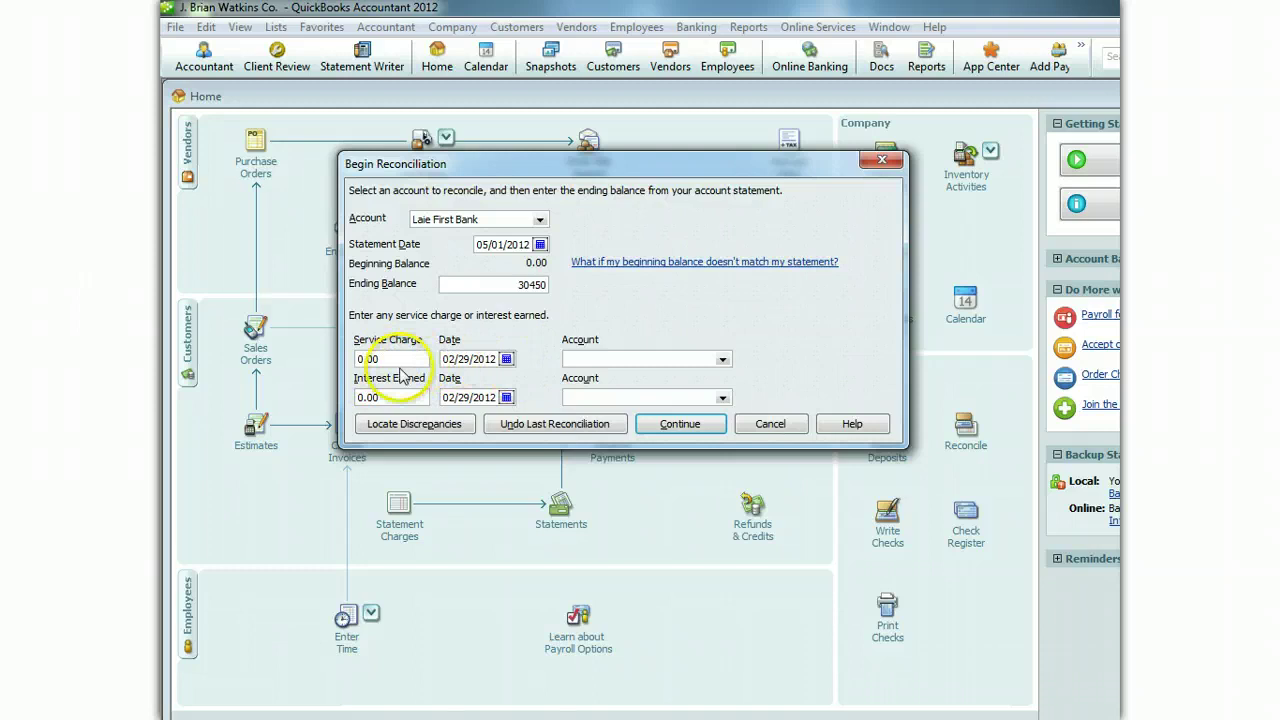
- Enter 30.00 interest earned dated 04/30/2012 and open its account list
click(507, 397)
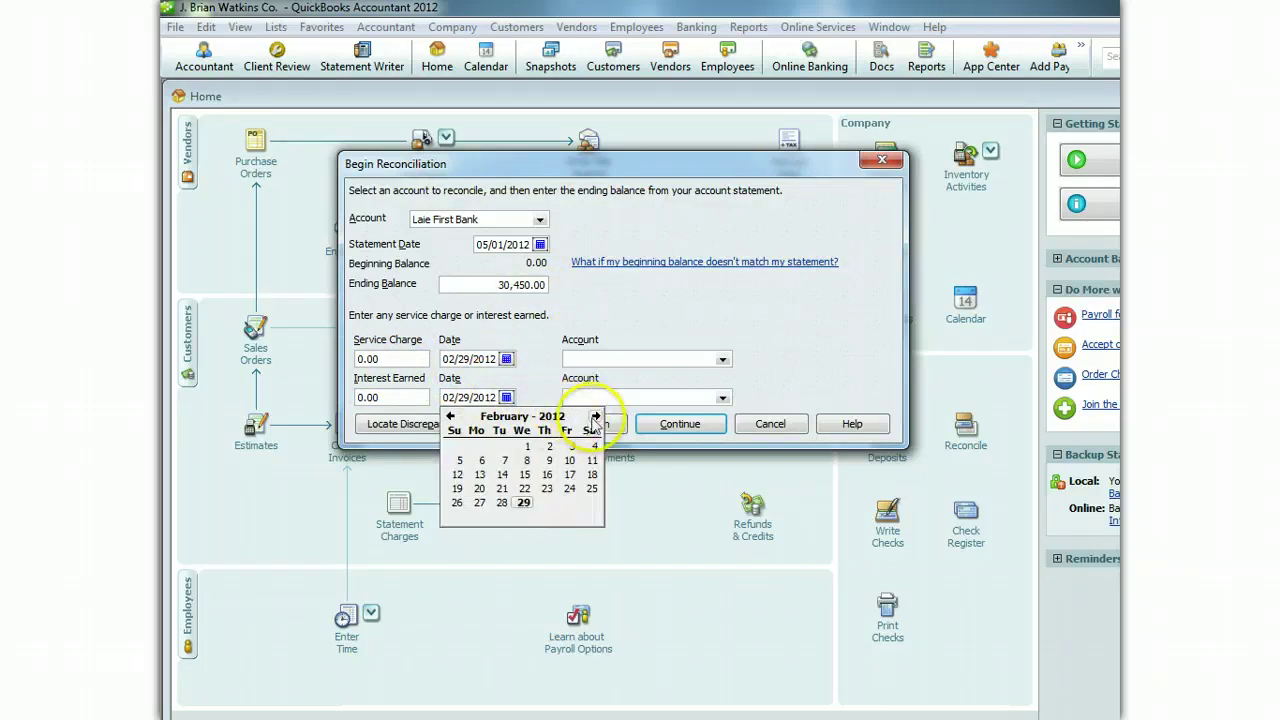
click(385, 397)
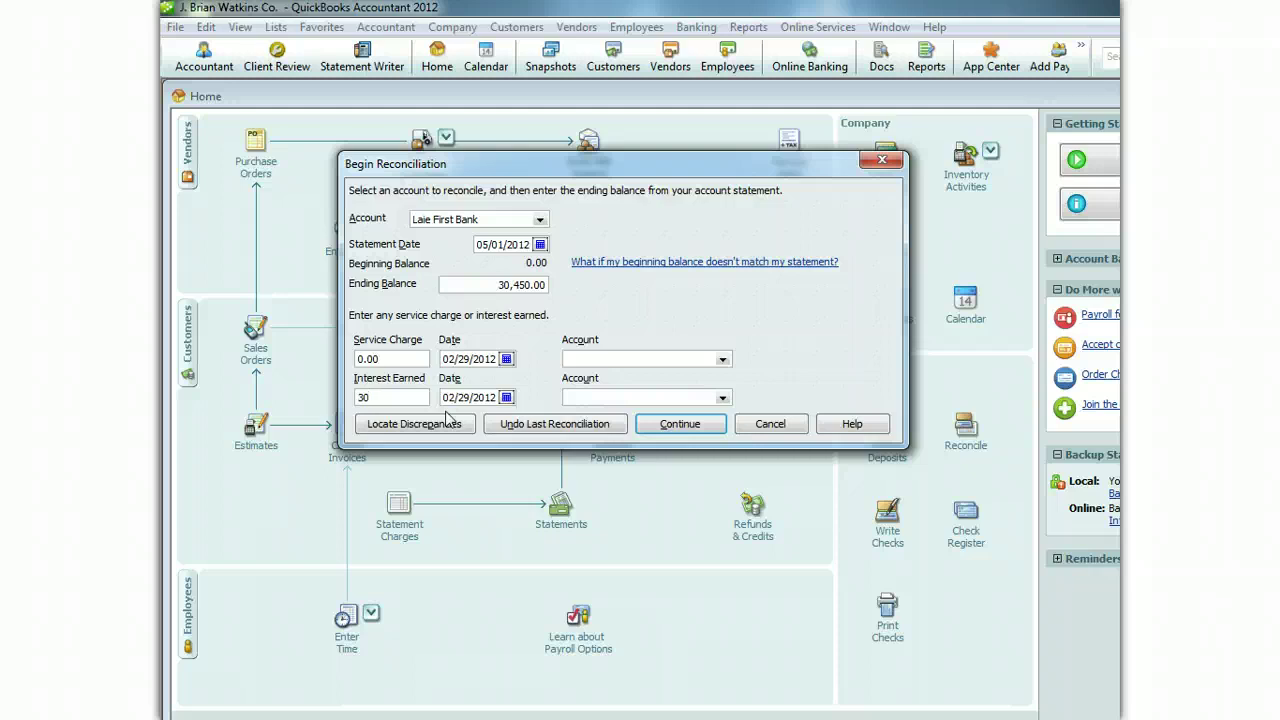
click(507, 398)
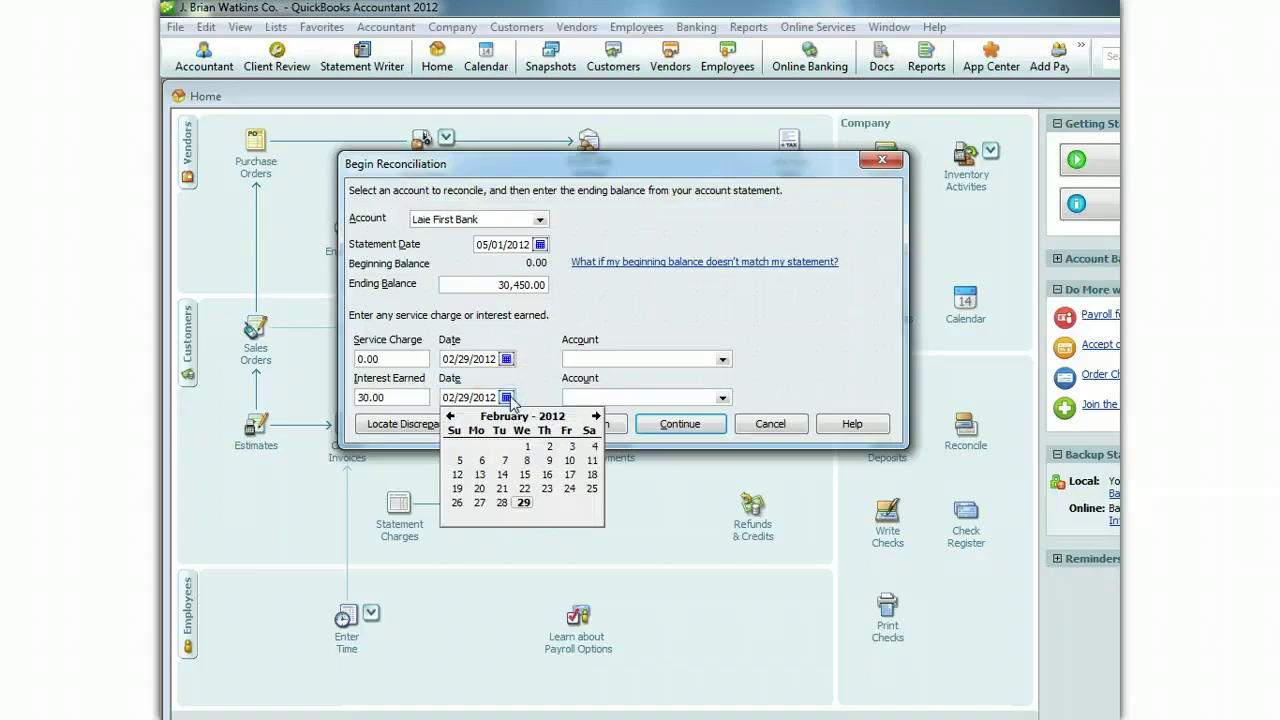
click(596, 416)
click(596, 416)
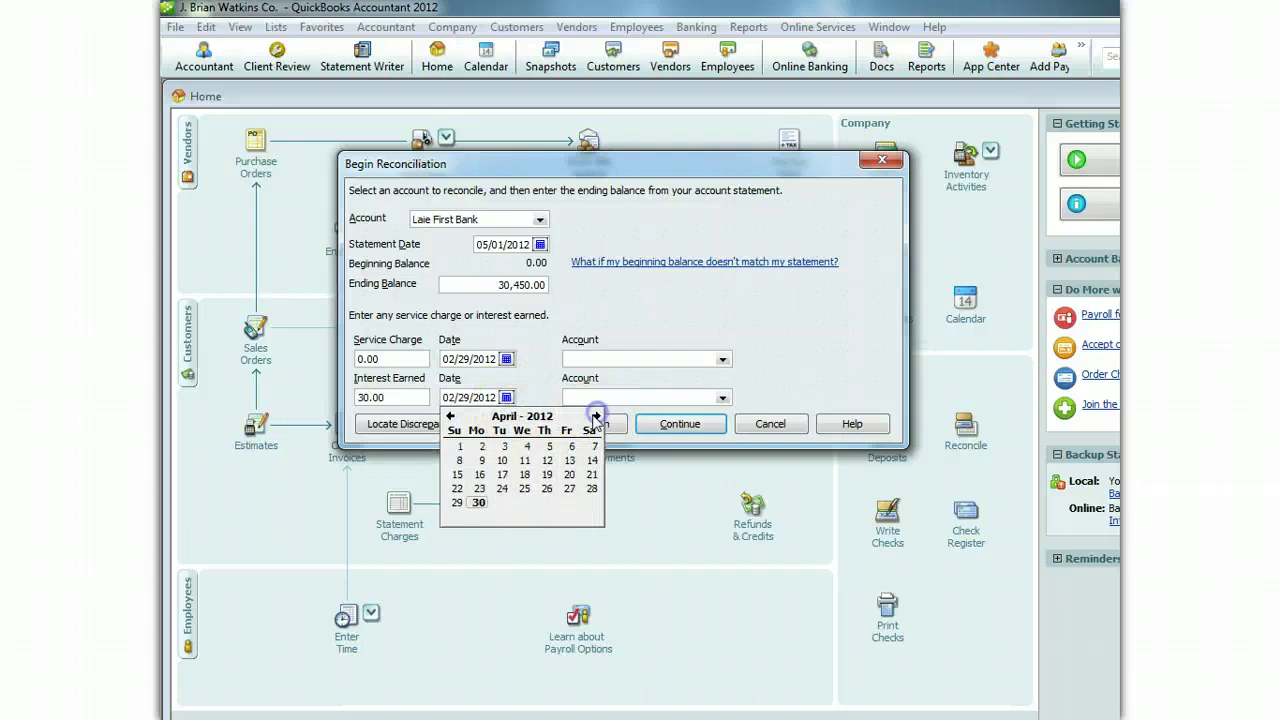
click(478, 502)
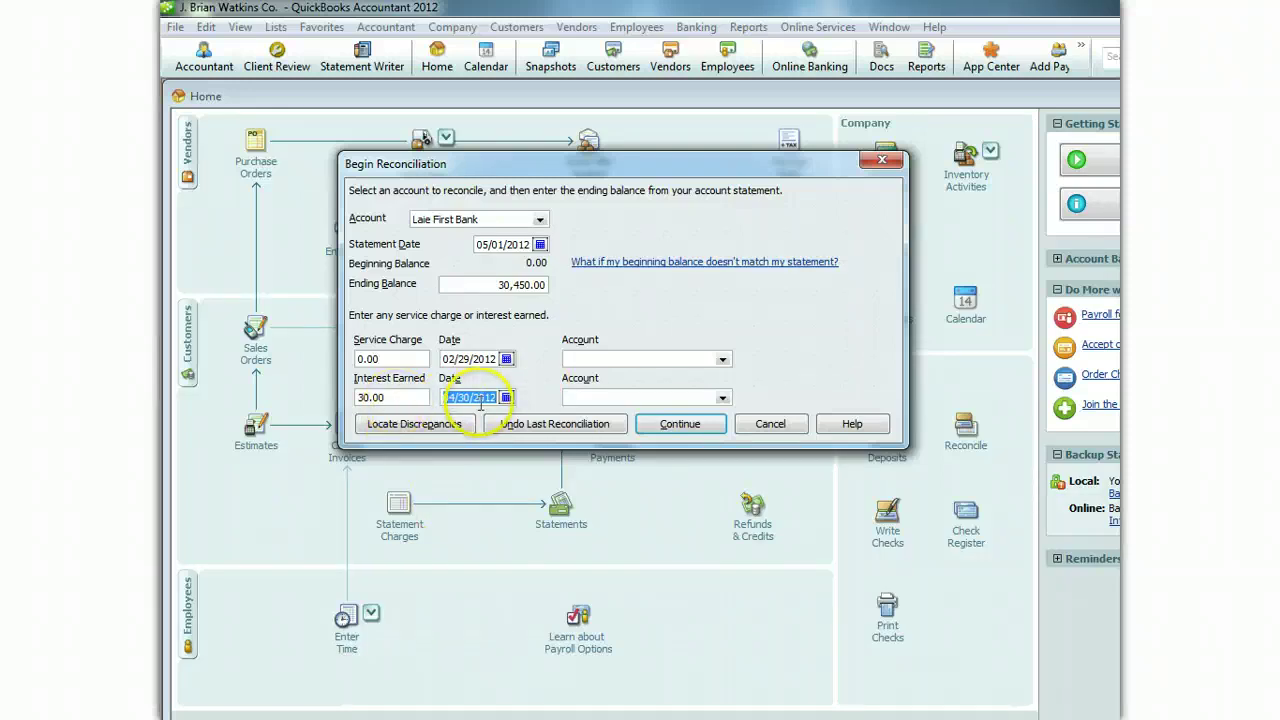
click(722, 398)
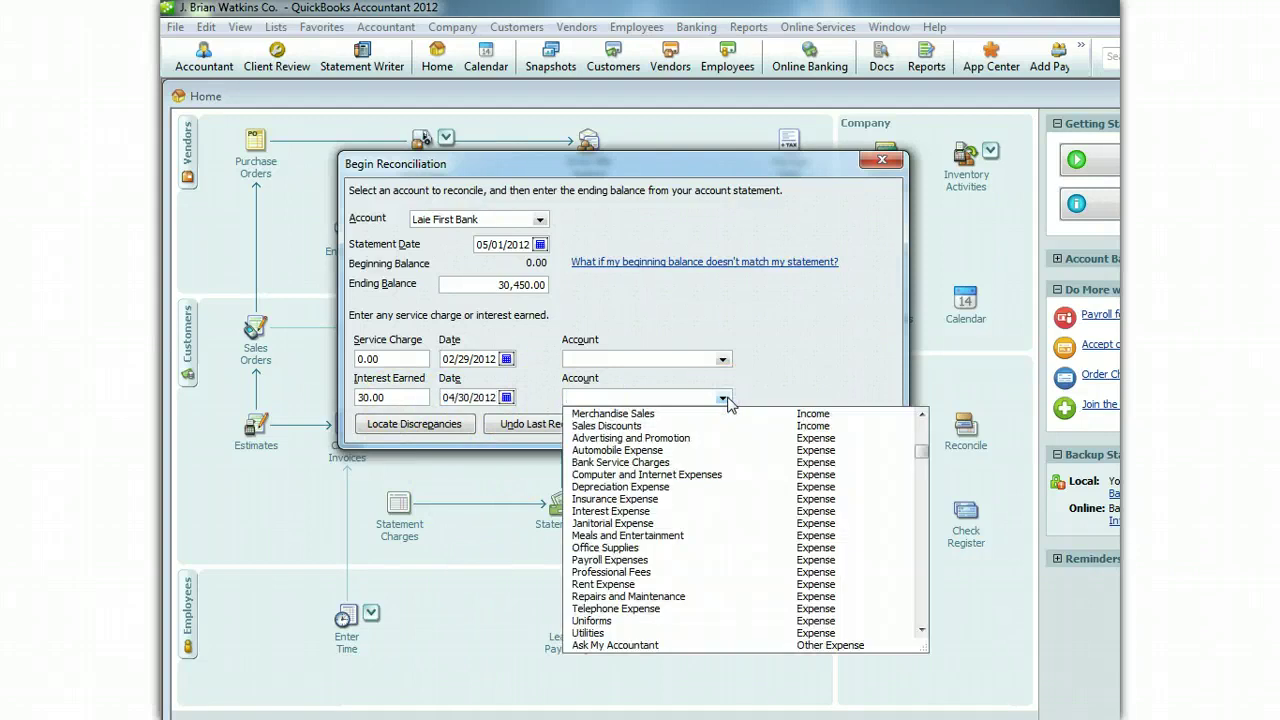
click(920, 446)
- Add an Interest Income account from the Other Income examples for the 30.00 interest
drag(920, 446, 920, 424)
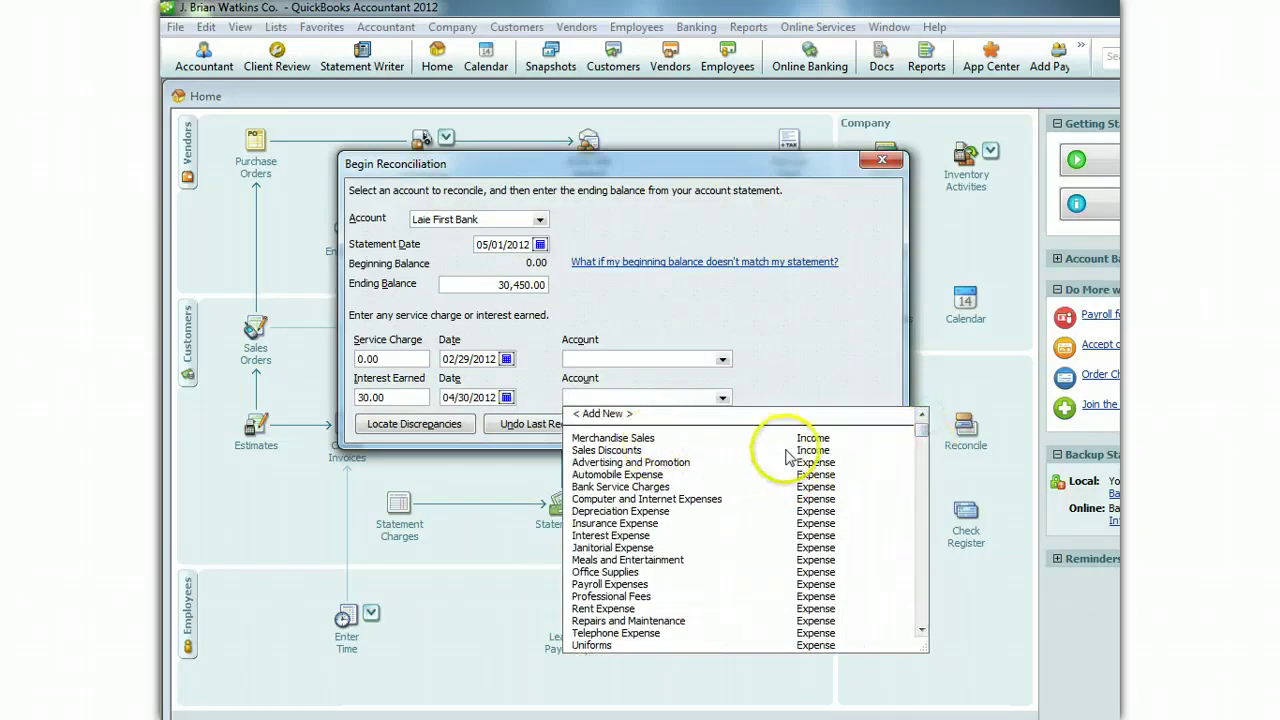
click(610, 413)
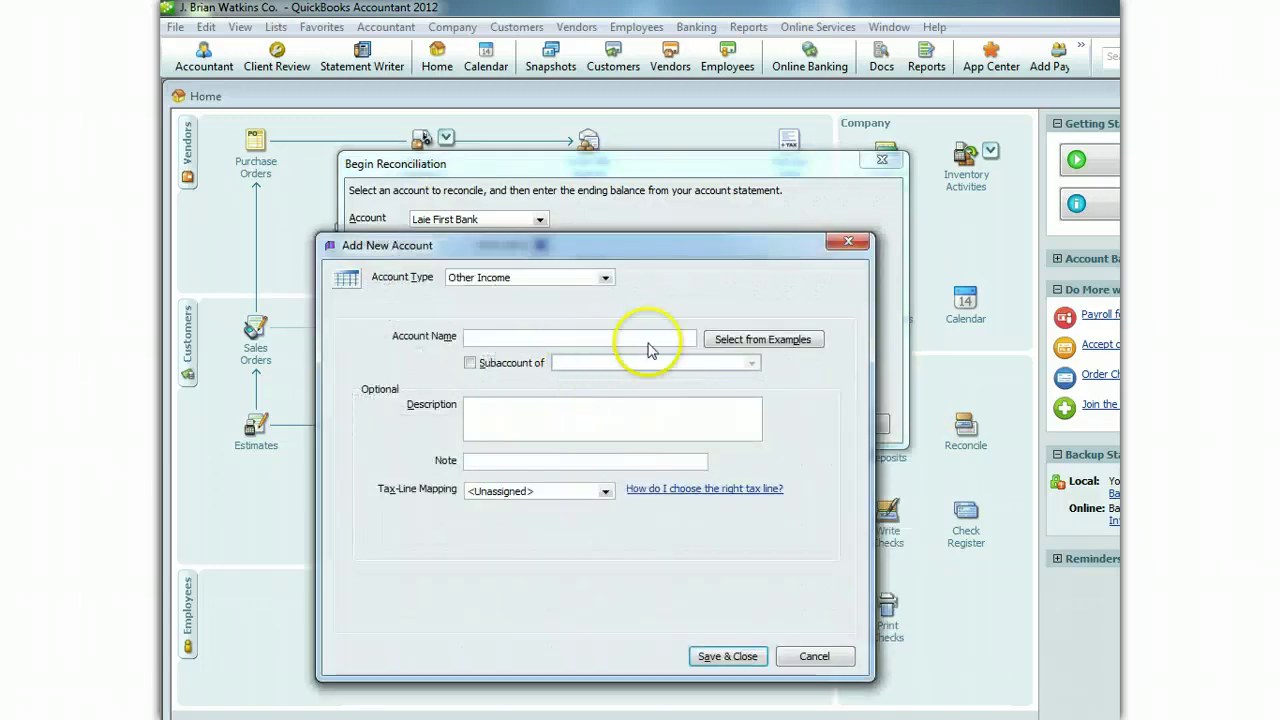
click(738, 339)
click(280, 271)
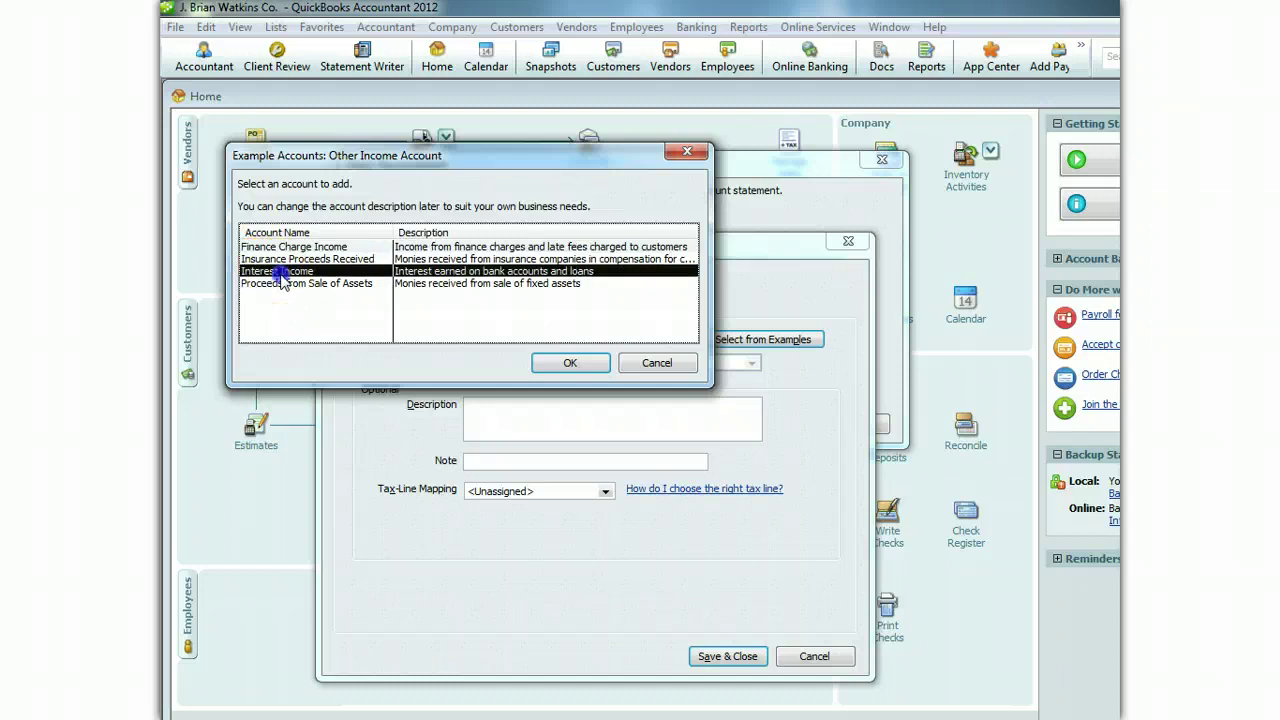
click(575, 366)
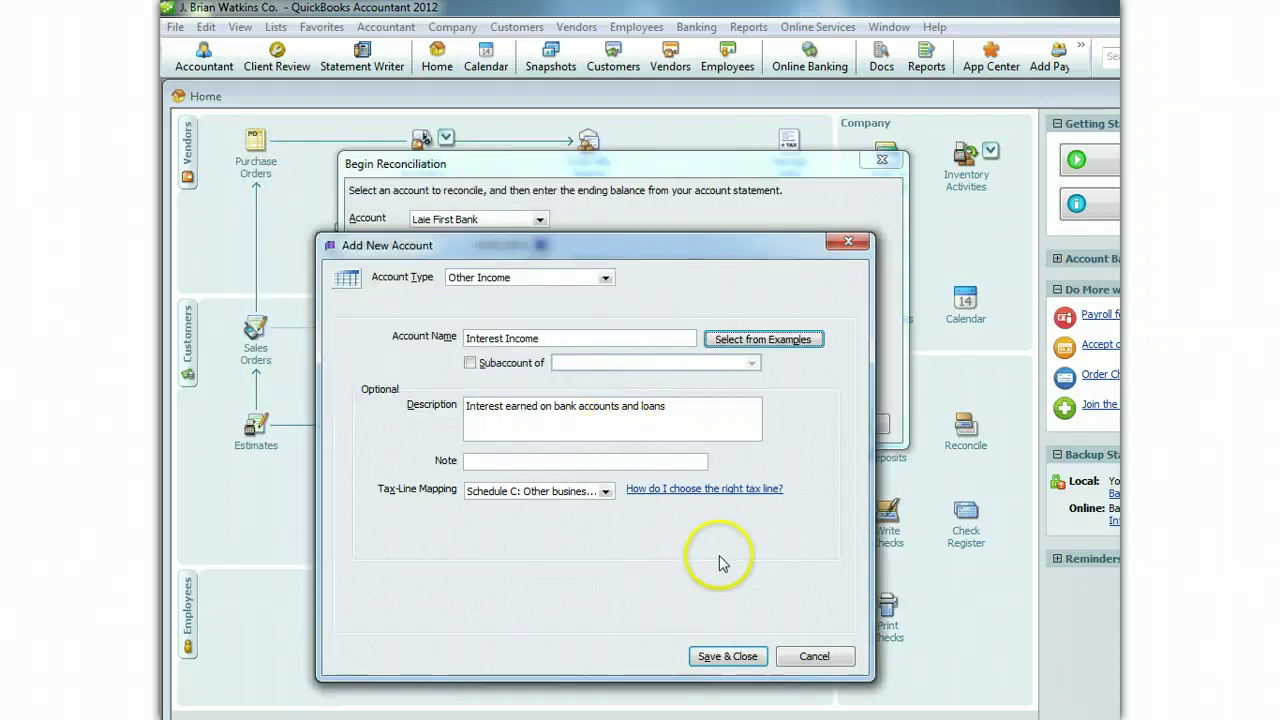
click(727, 656)
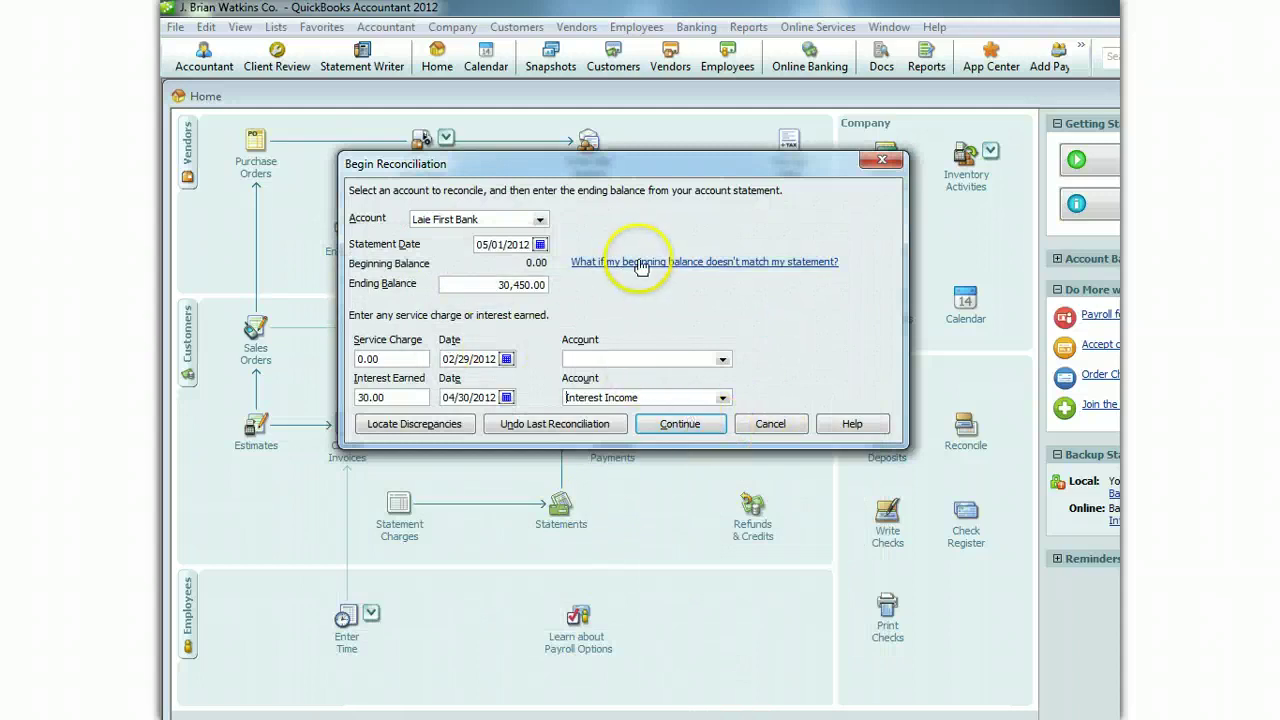
- Clear the 04/01 10,000.00, 04/11 20,000.00 and 04/26 420.00 deposits and reconcile
click(698, 426)
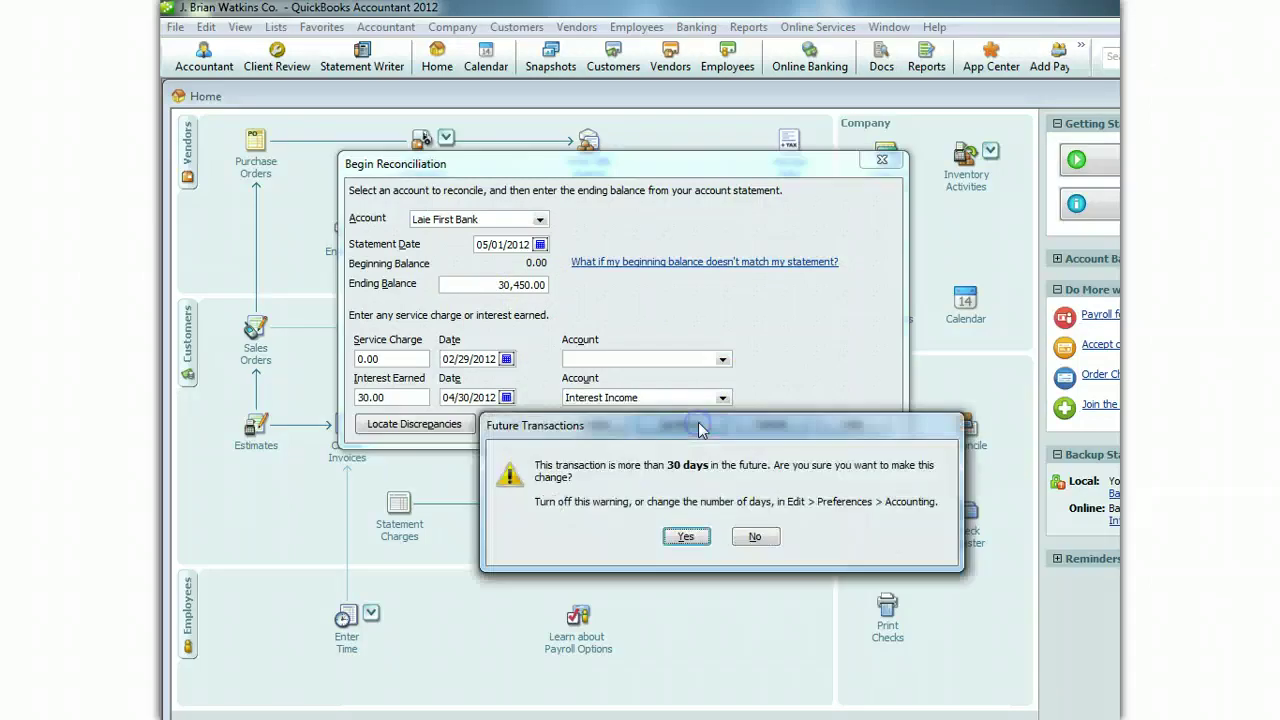
click(700, 537)
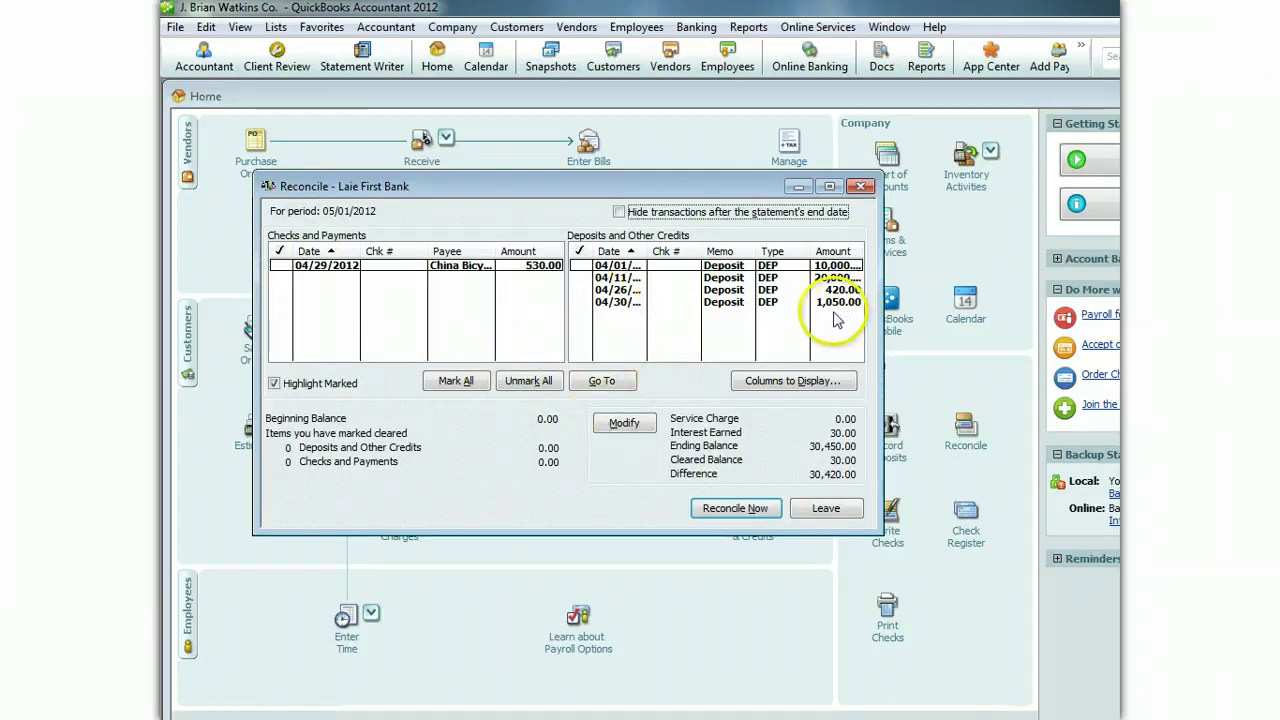
click(582, 265)
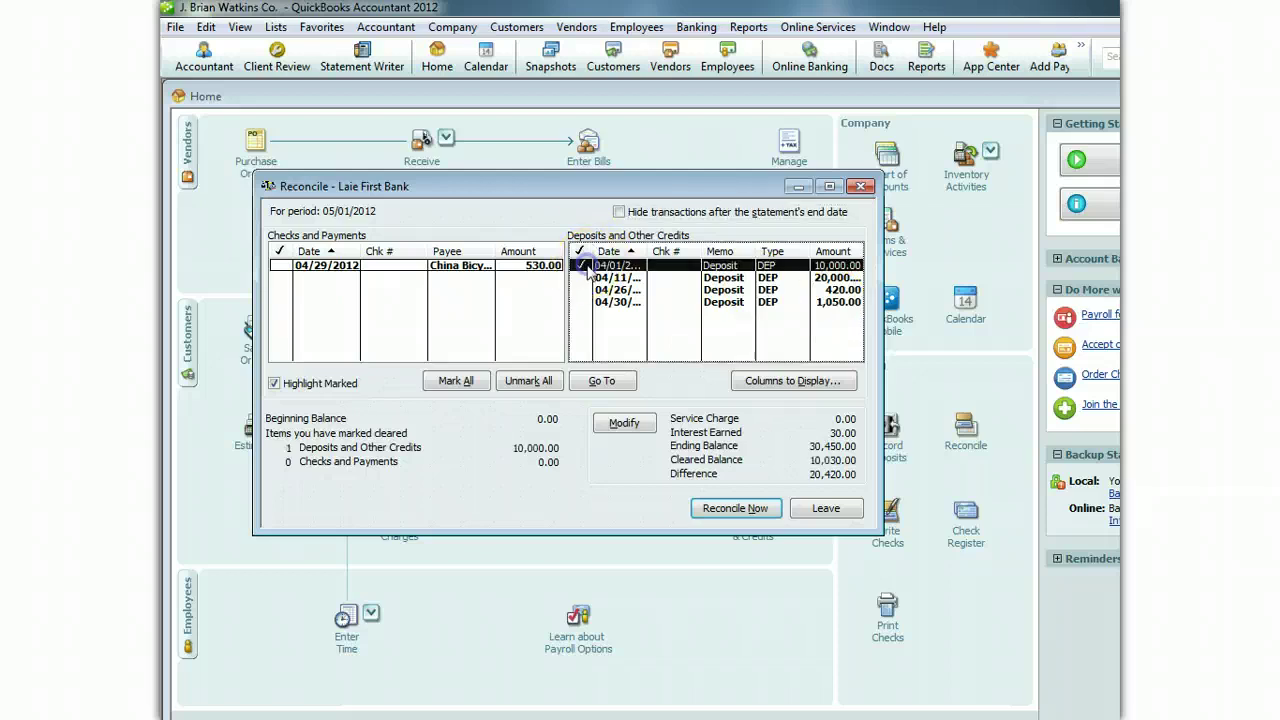
click(582, 277)
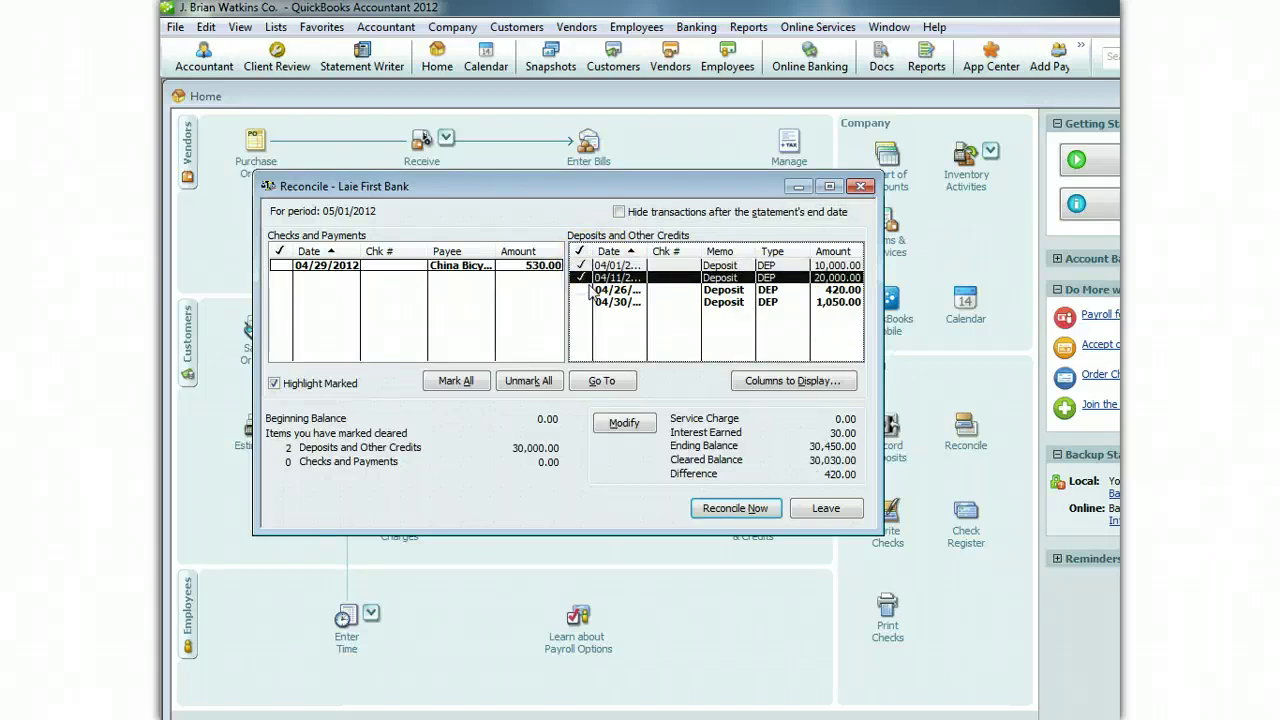
click(584, 290)
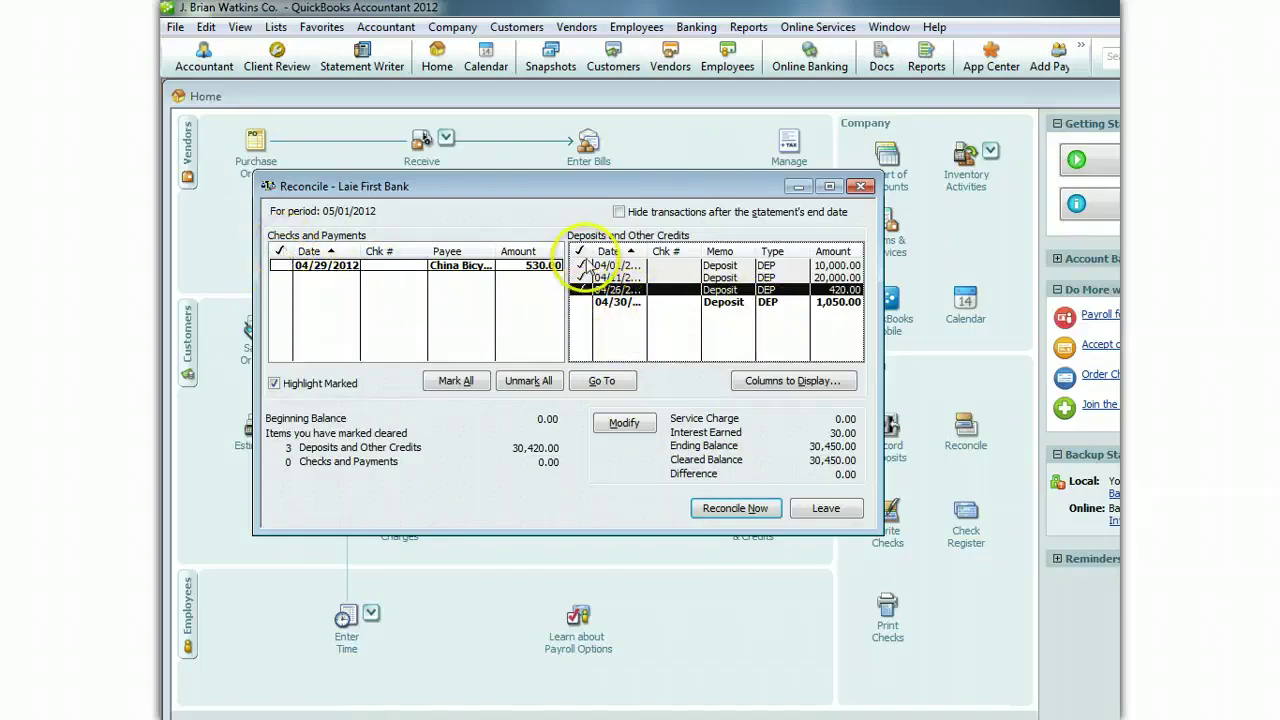
click(737, 508)
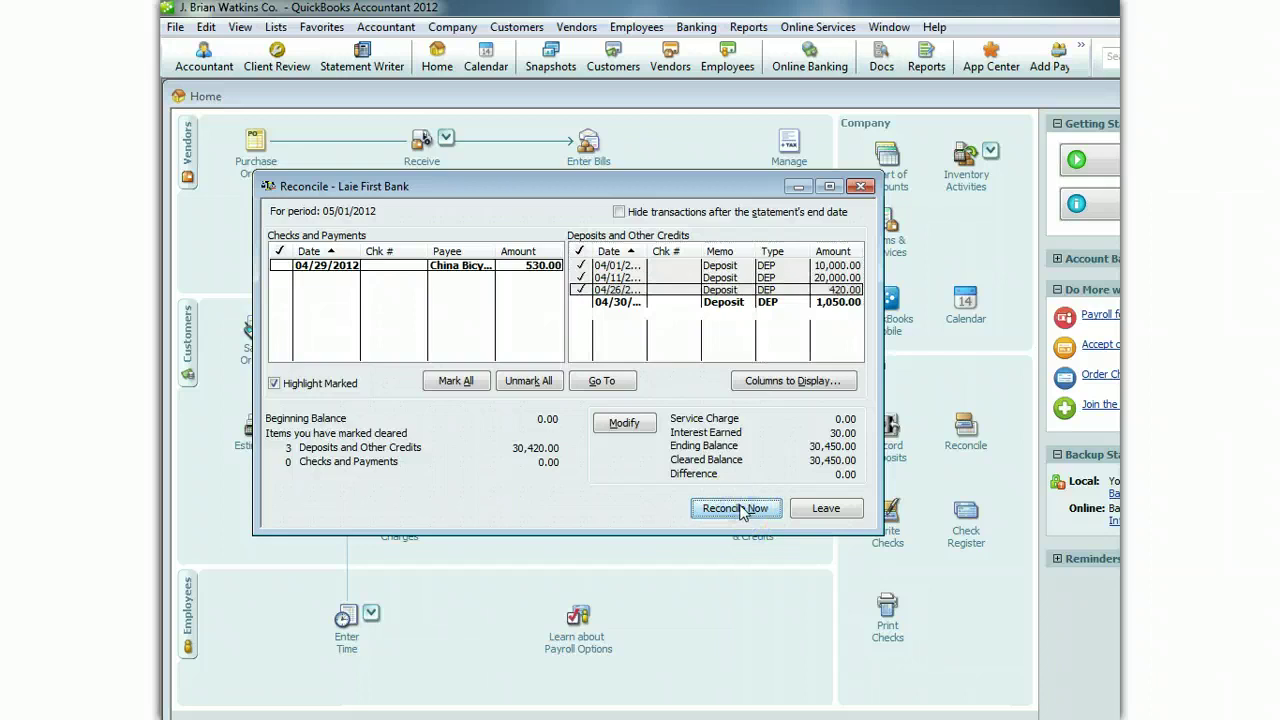
- Display both Summary and Detail reconciliation reports, closing the Summary to review the Detail
click(424, 359)
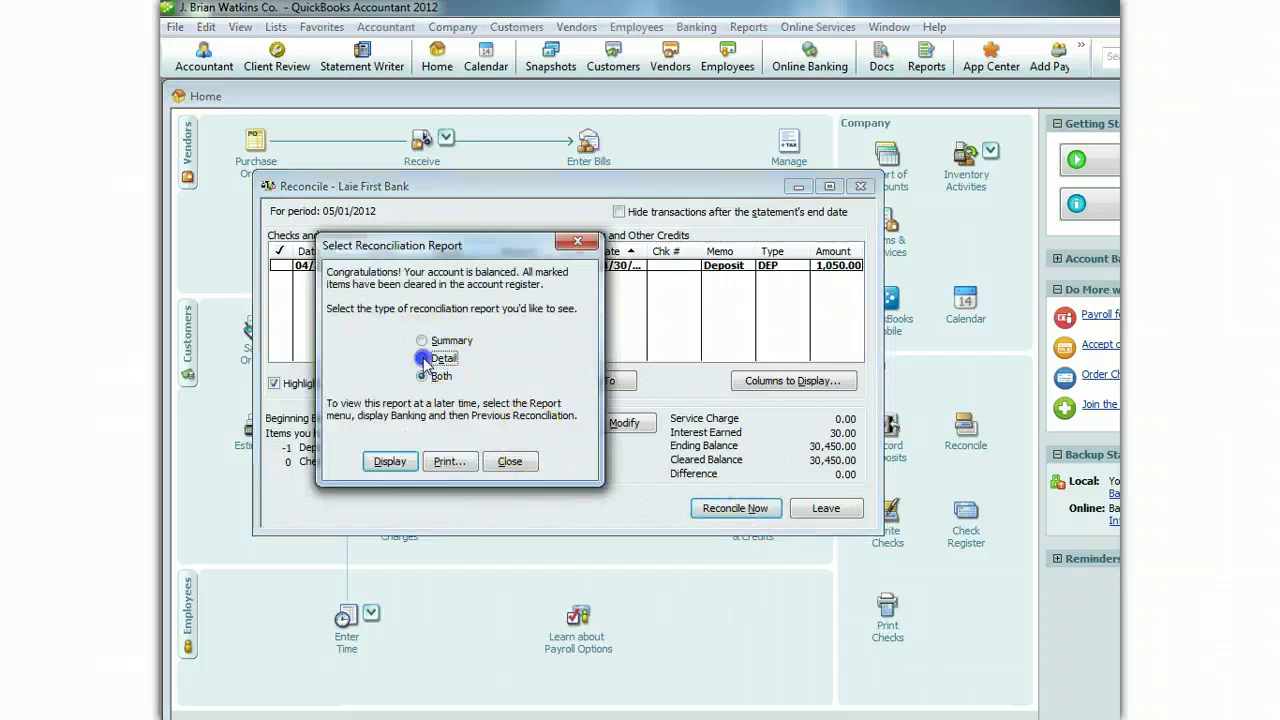
click(422, 376)
click(388, 466)
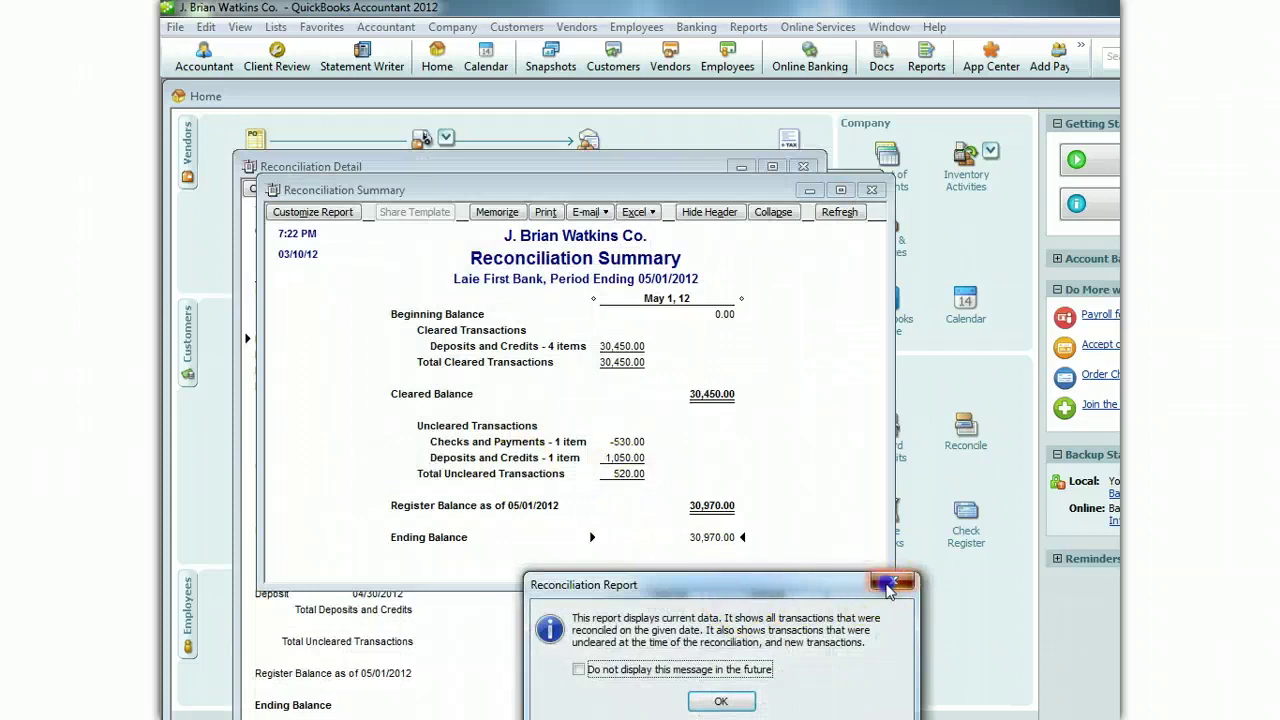
click(891, 582)
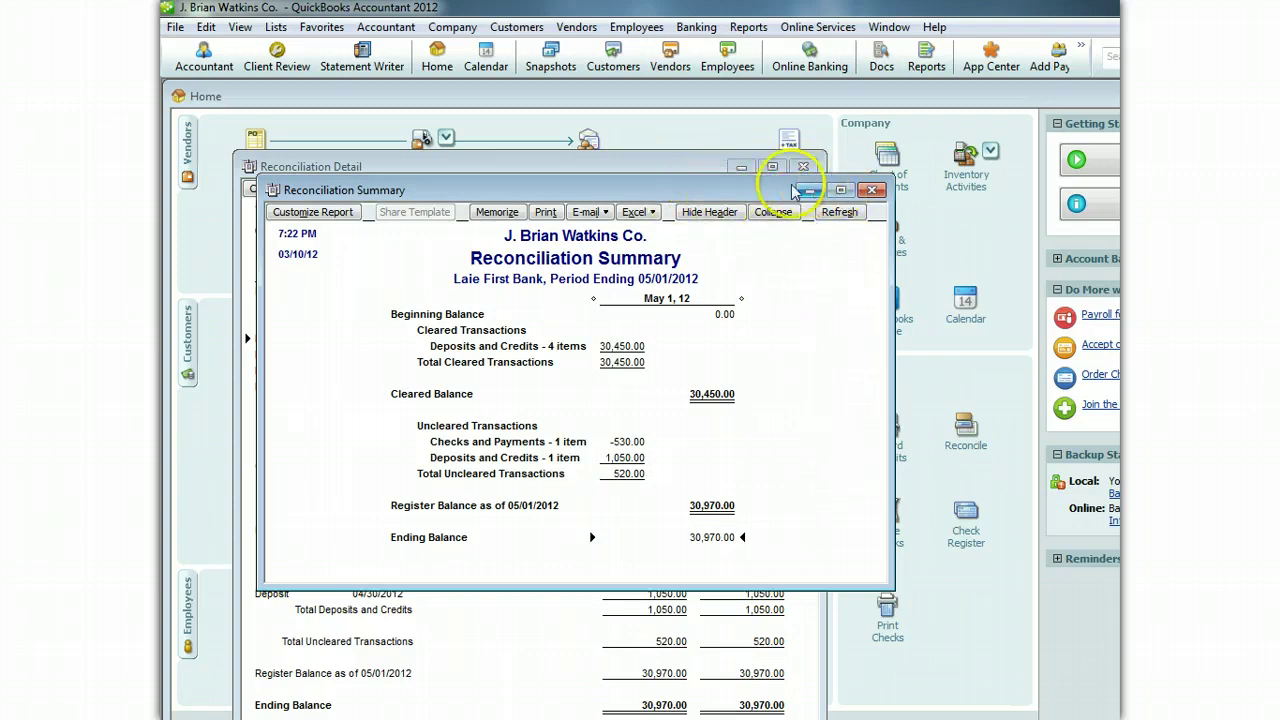
click(872, 190)
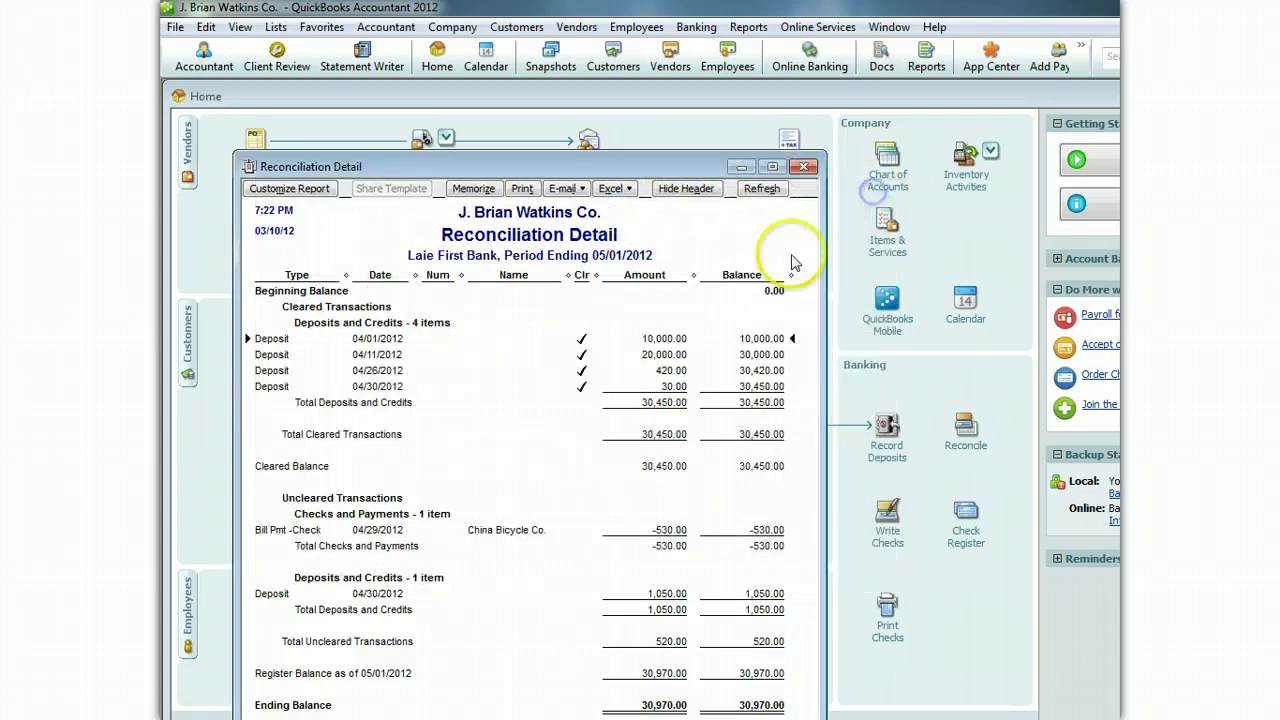
drag(638, 173, 695, 103)
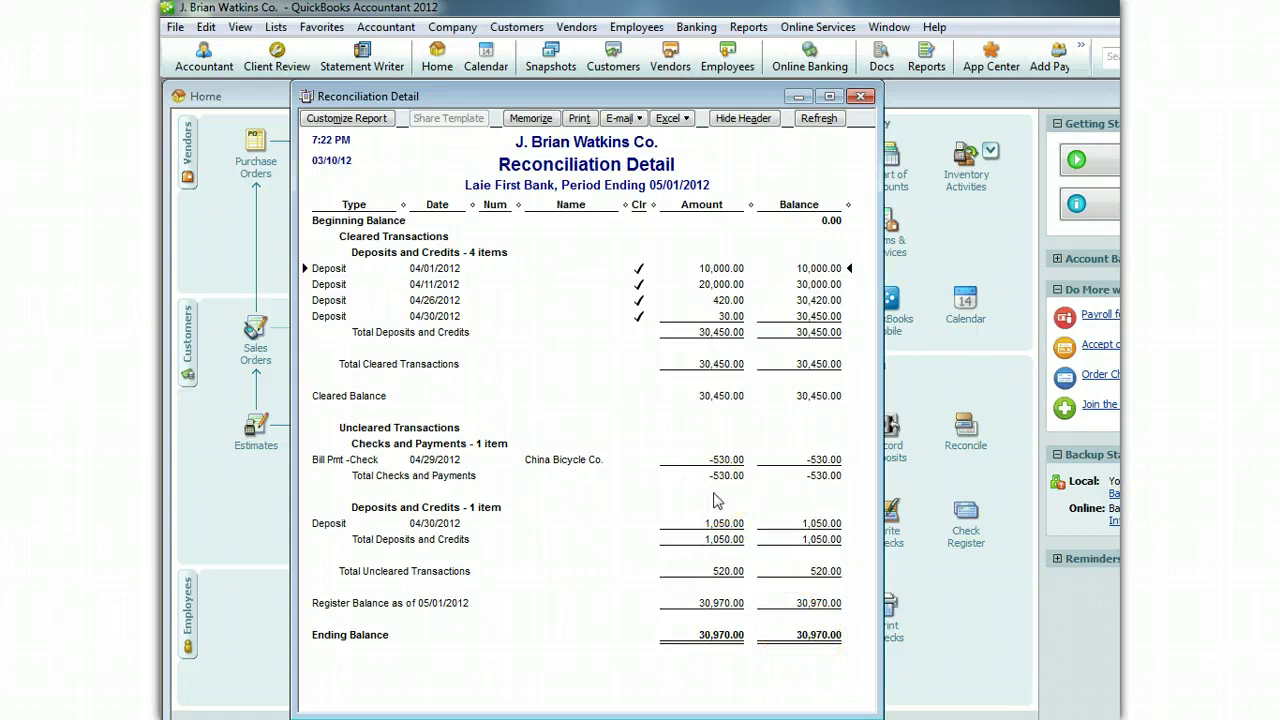
- Close the reconciliation detail and open the Journal report from Accountant & Taxes
click(860, 98)
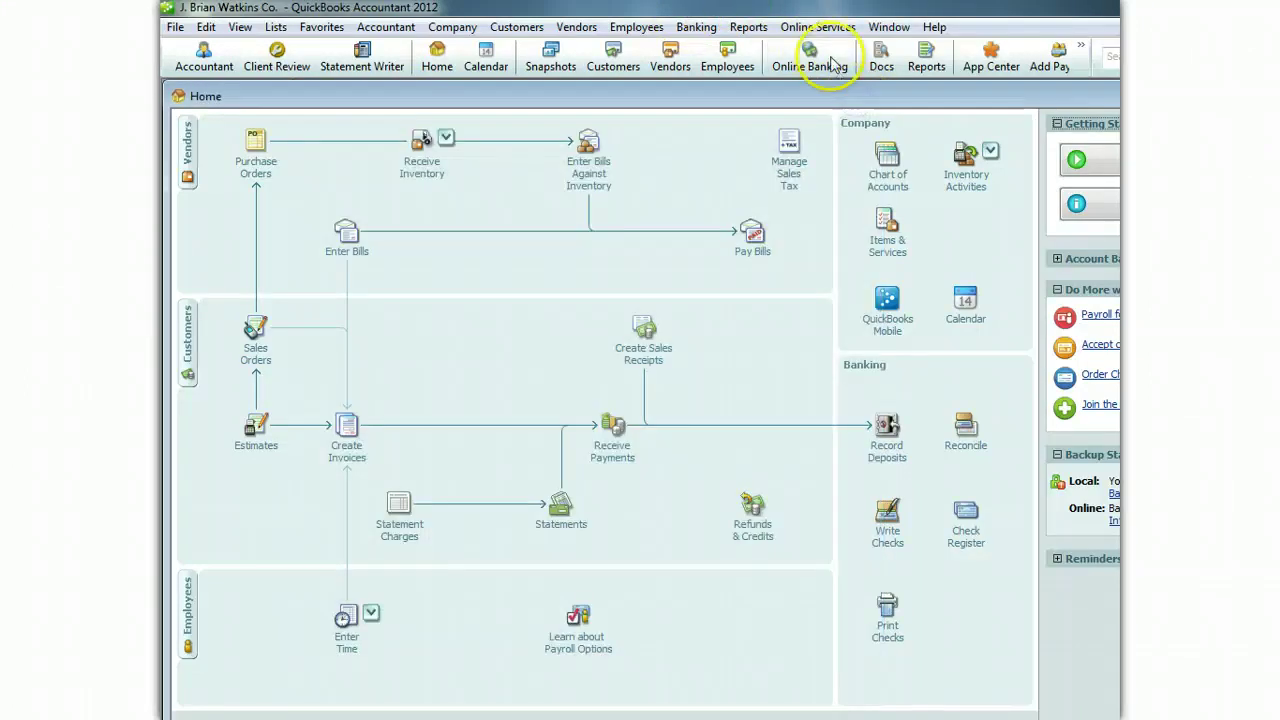
click(748, 27)
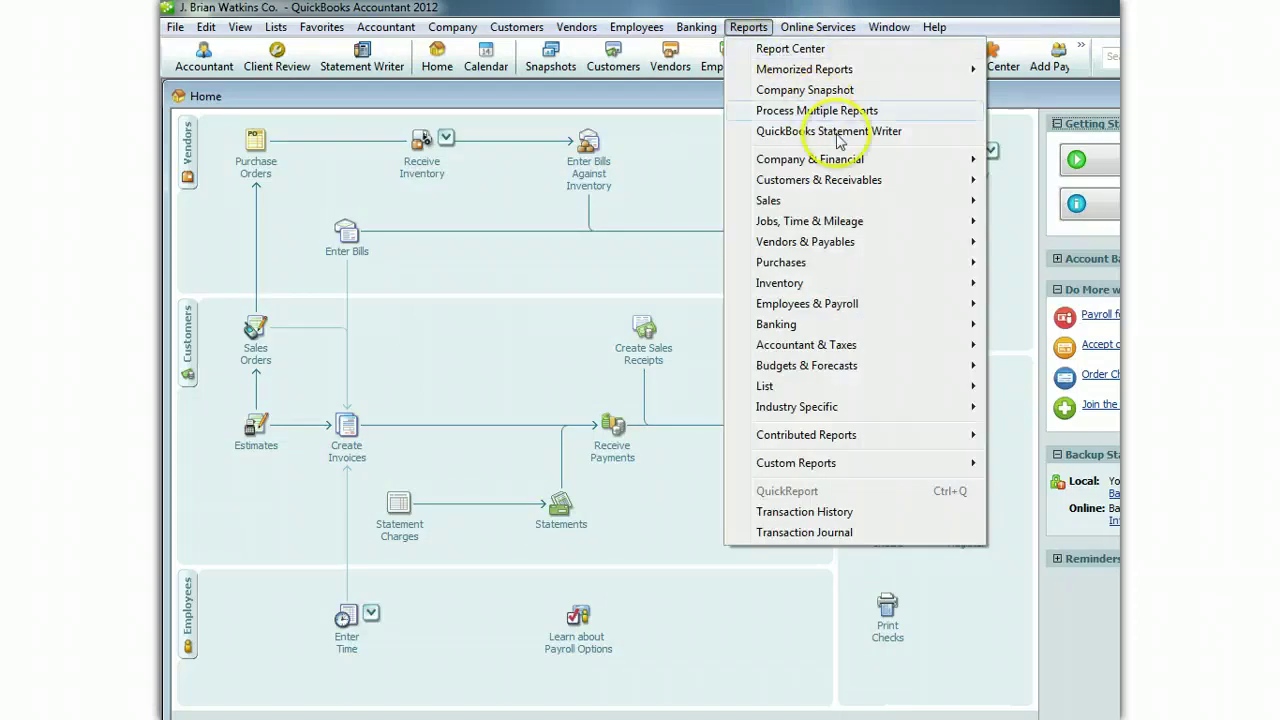
mouse_move(815, 344)
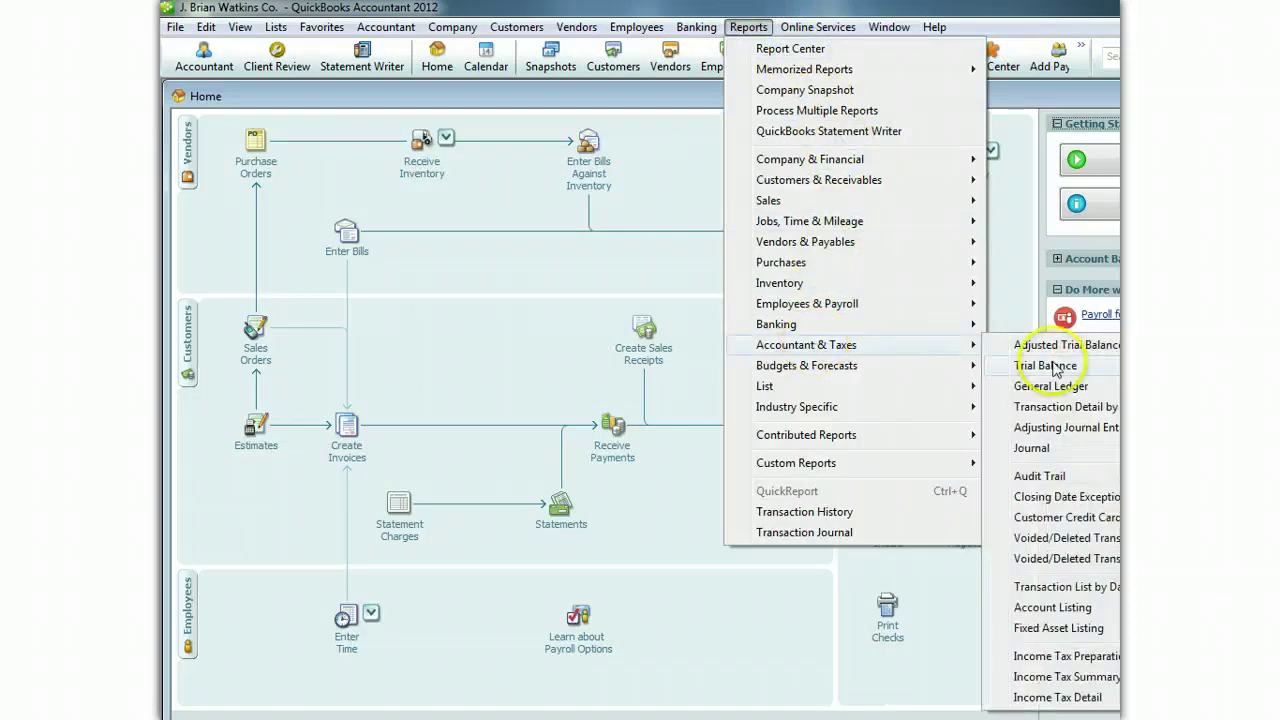
click(1054, 446)
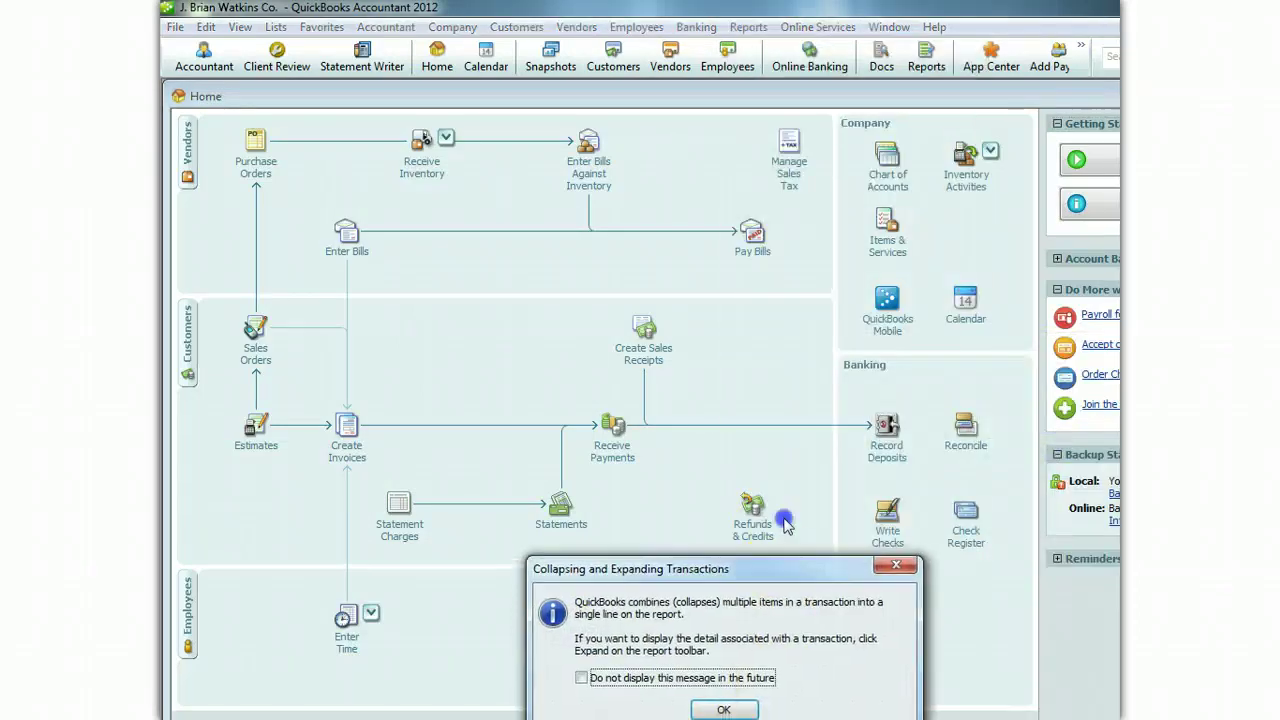
click(735, 661)
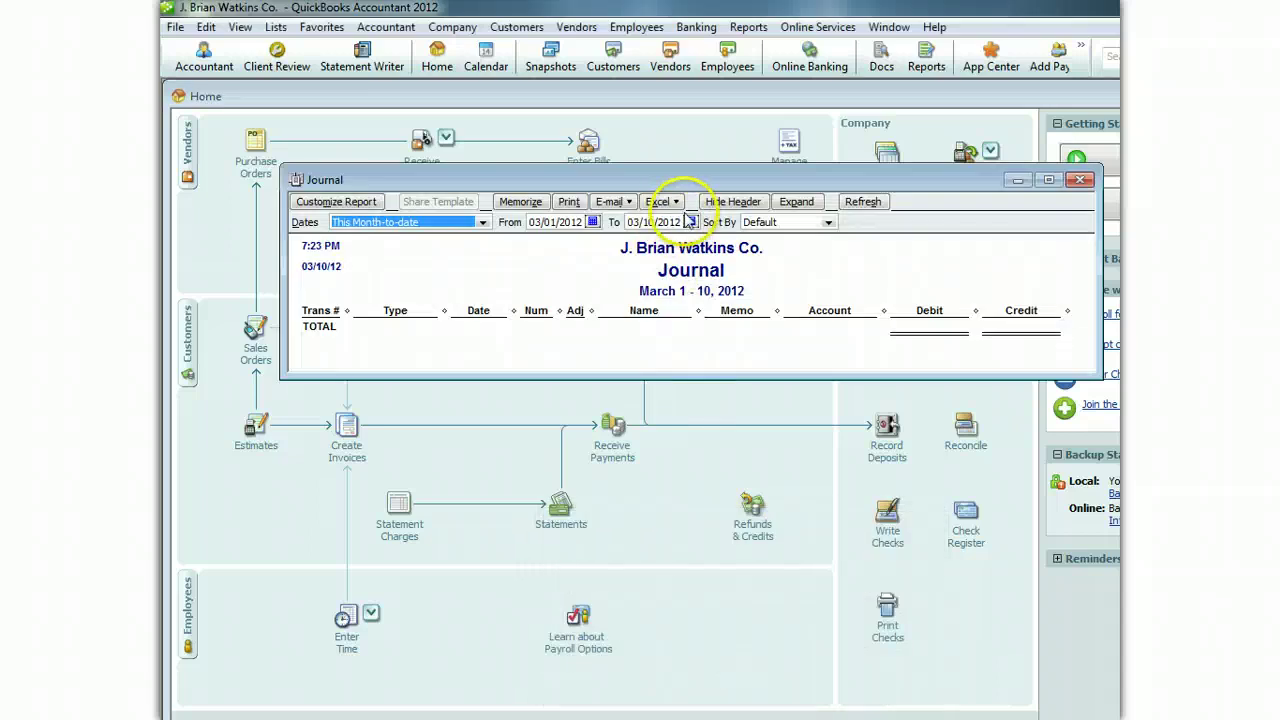
- Set the Journal end date to 05/01/2012, review it, then close without memorizing
click(690, 221)
click(779, 240)
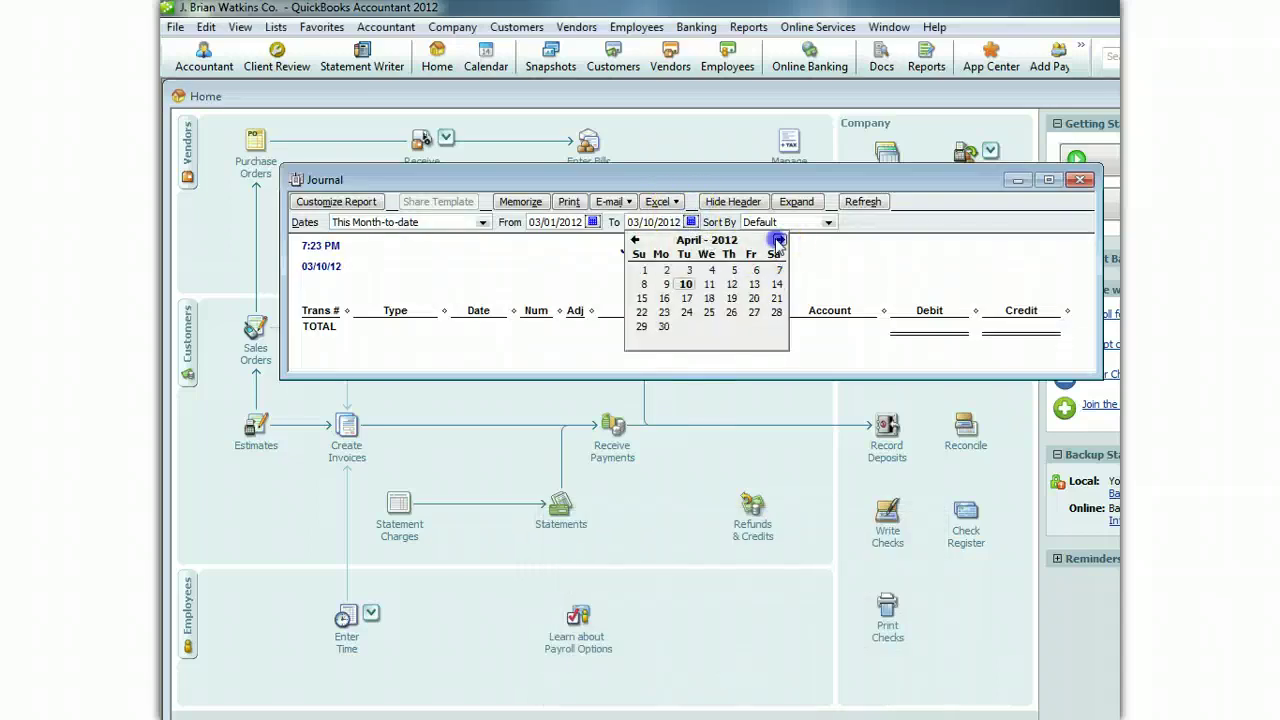
click(779, 240)
click(686, 270)
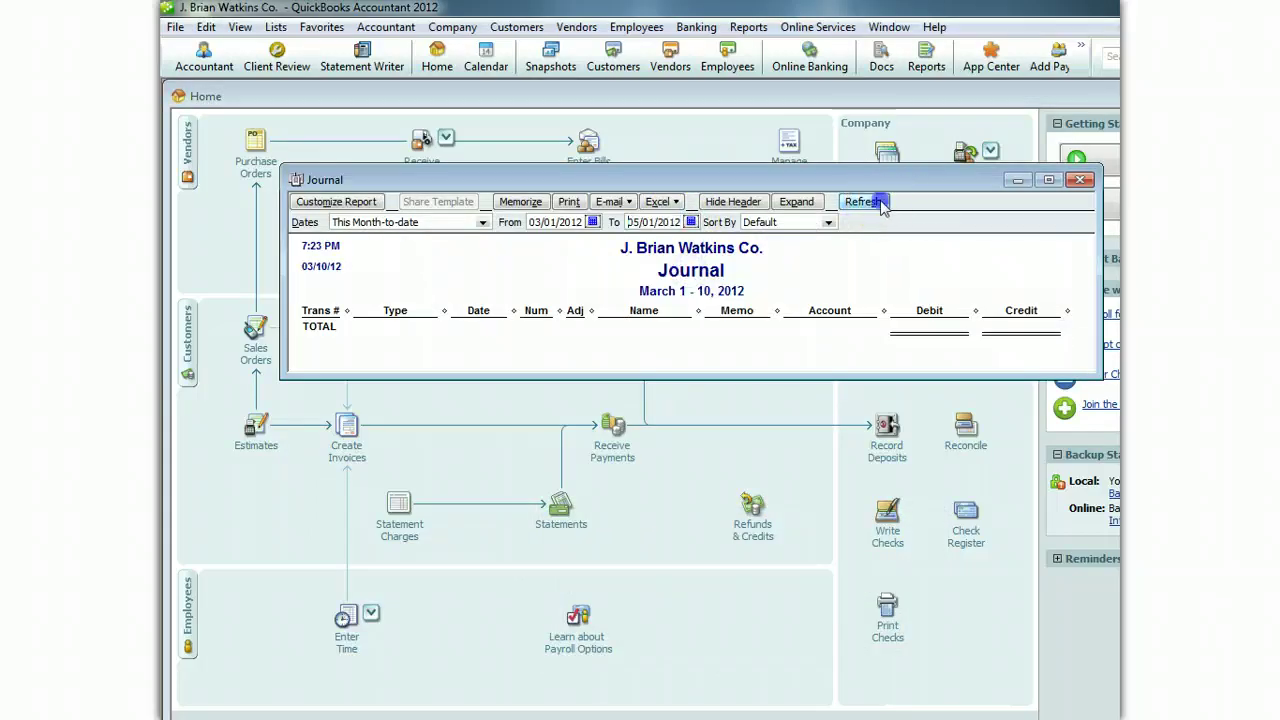
click(862, 202)
drag(810, 177, 810, 88)
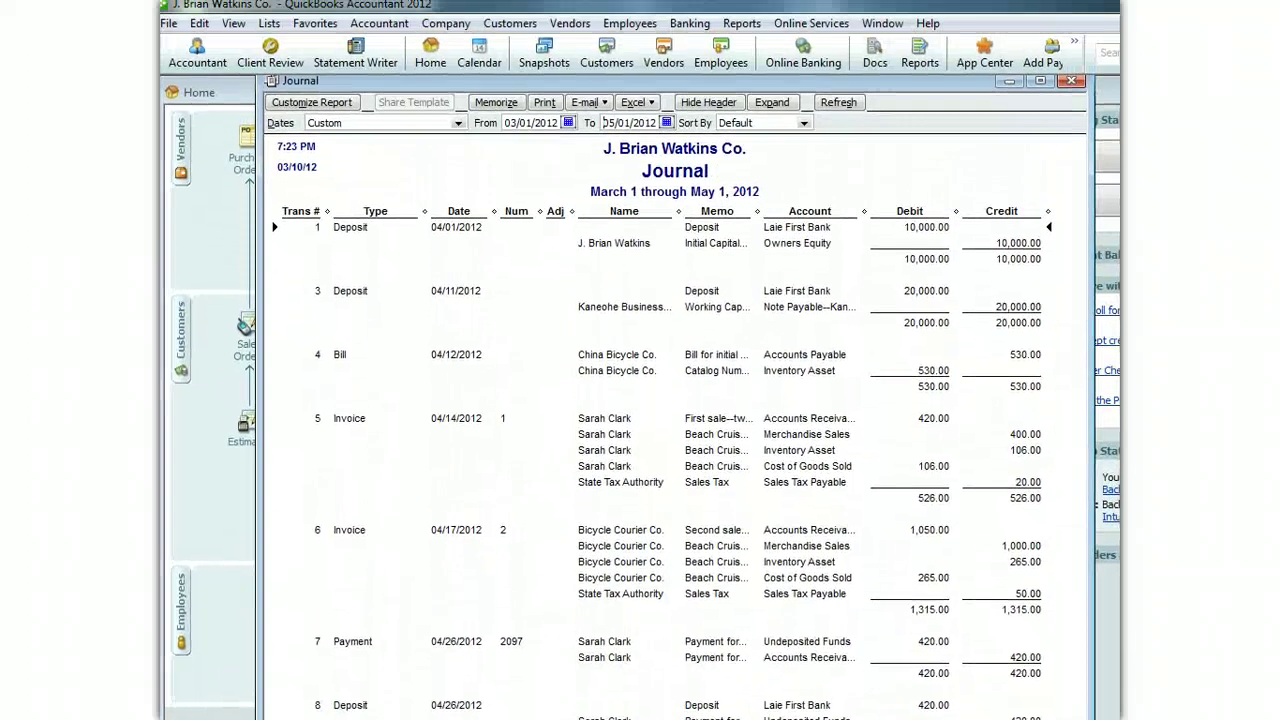
click(1070, 86)
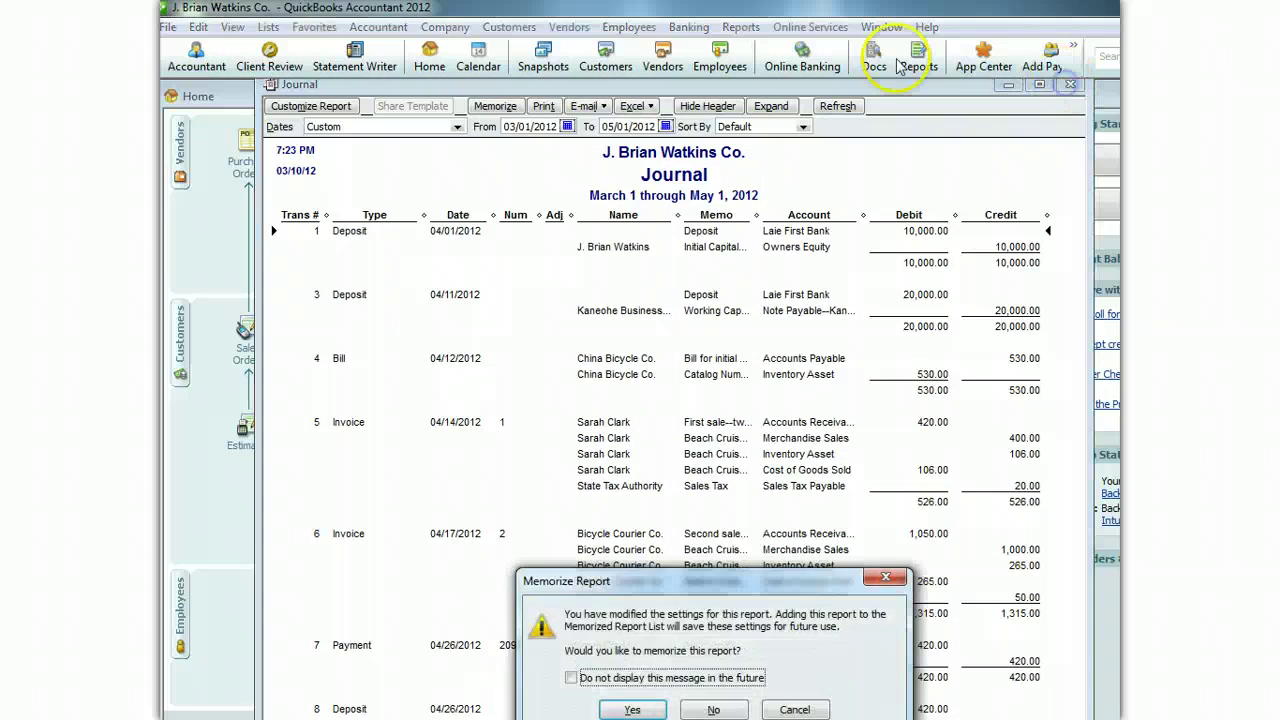
click(713, 709)
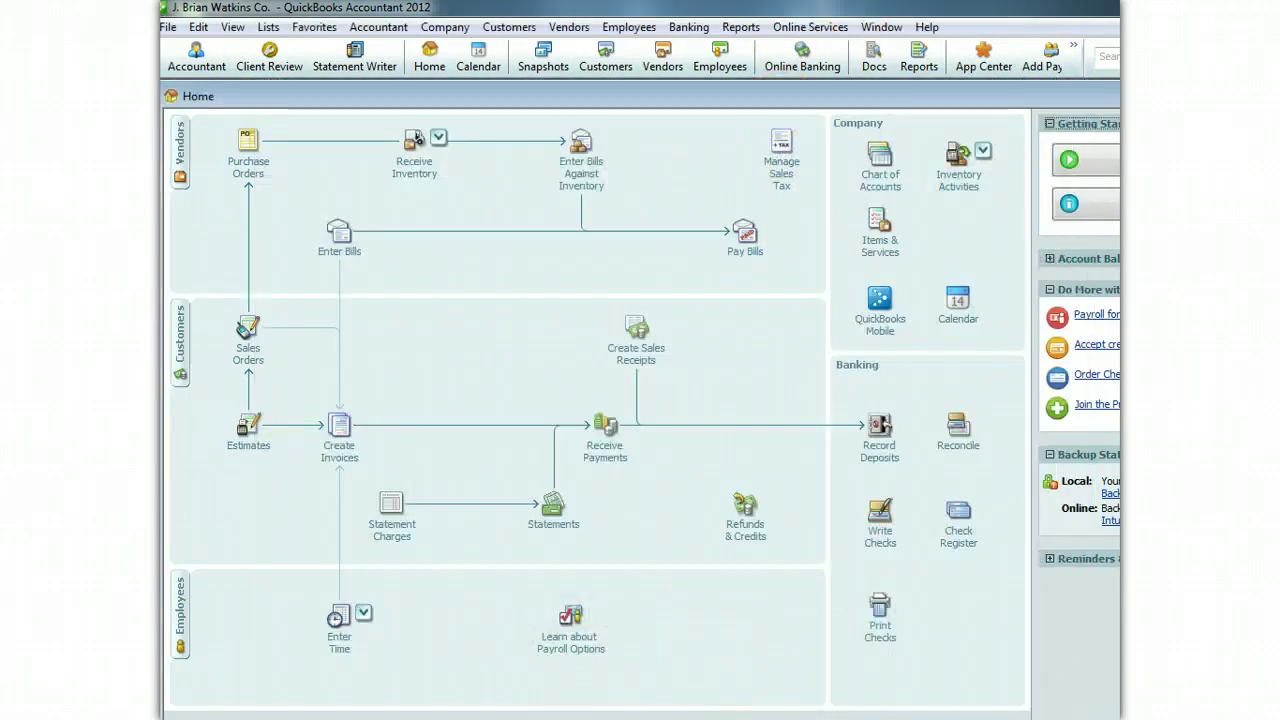
click(741, 27)
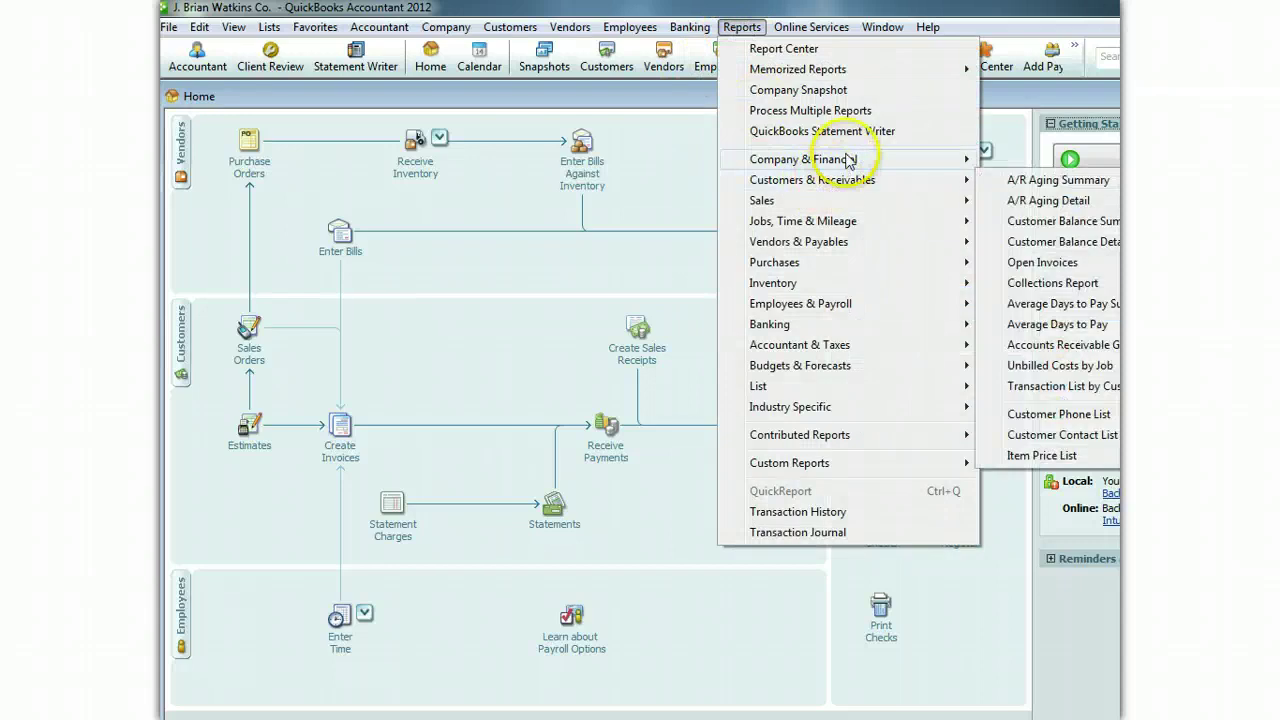
mouse_move(868, 158)
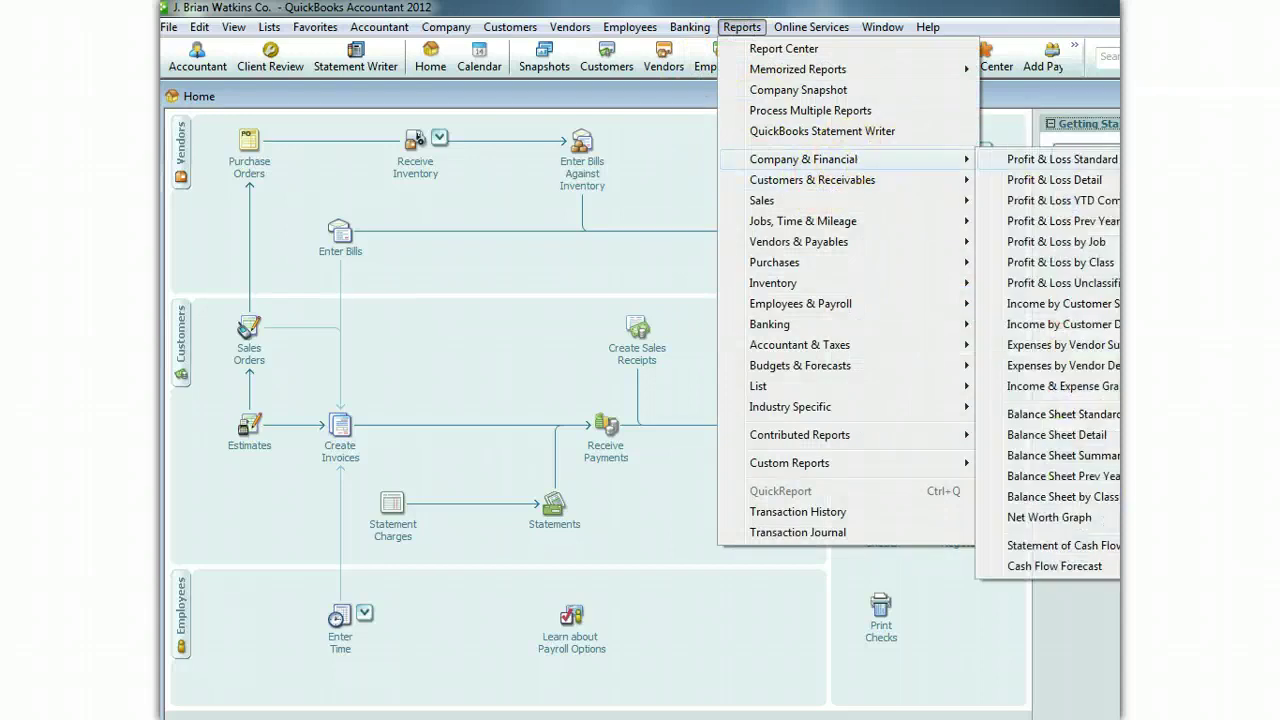
click(1060, 159)
click(654, 253)
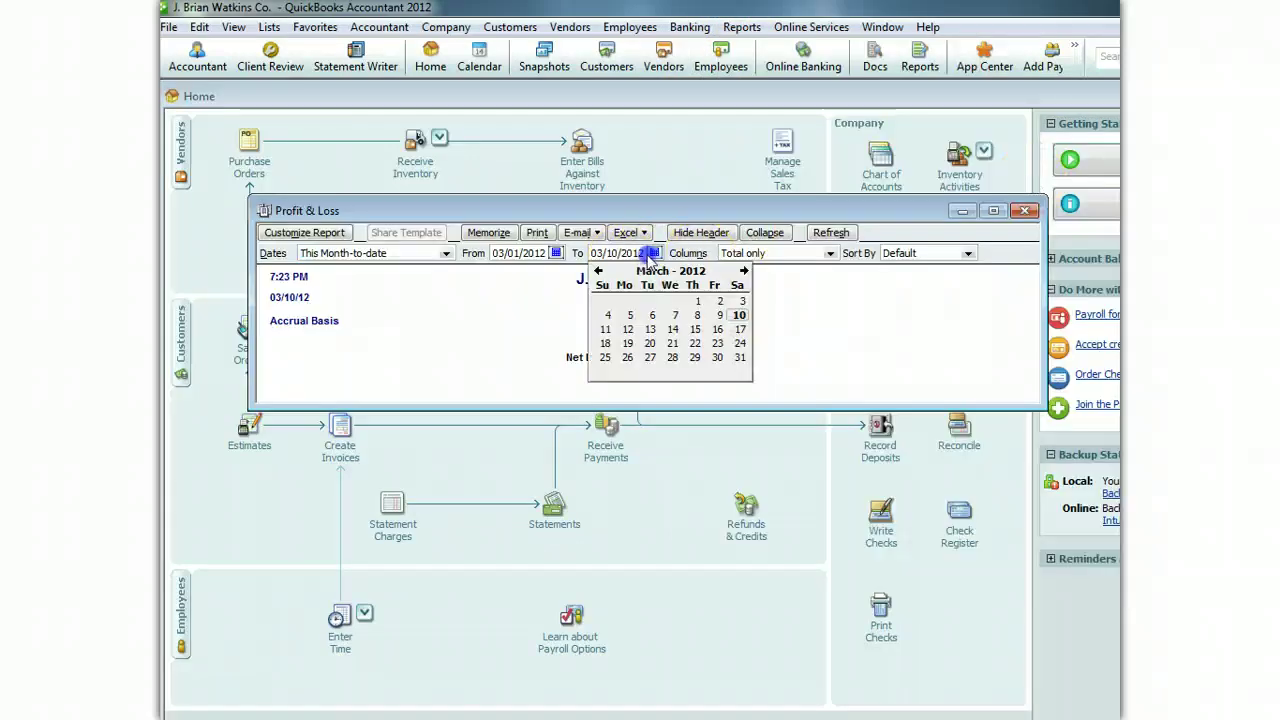
click(743, 271)
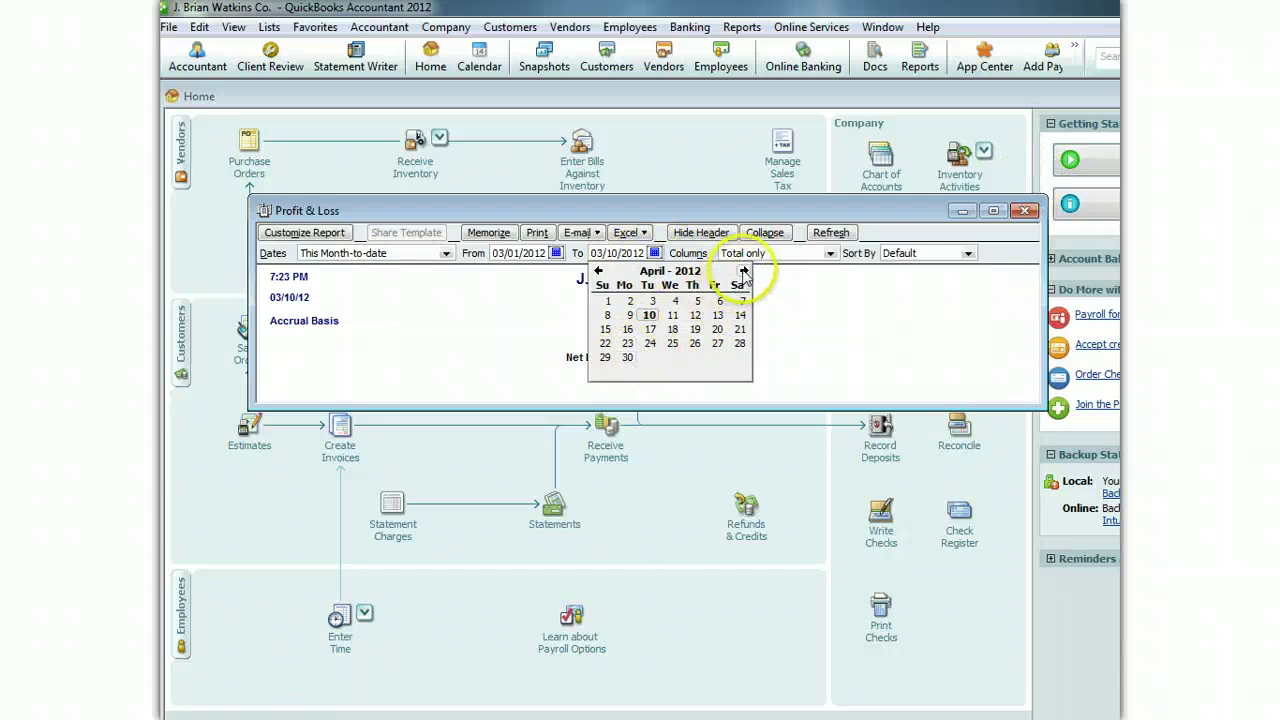
click(743, 271)
click(650, 301)
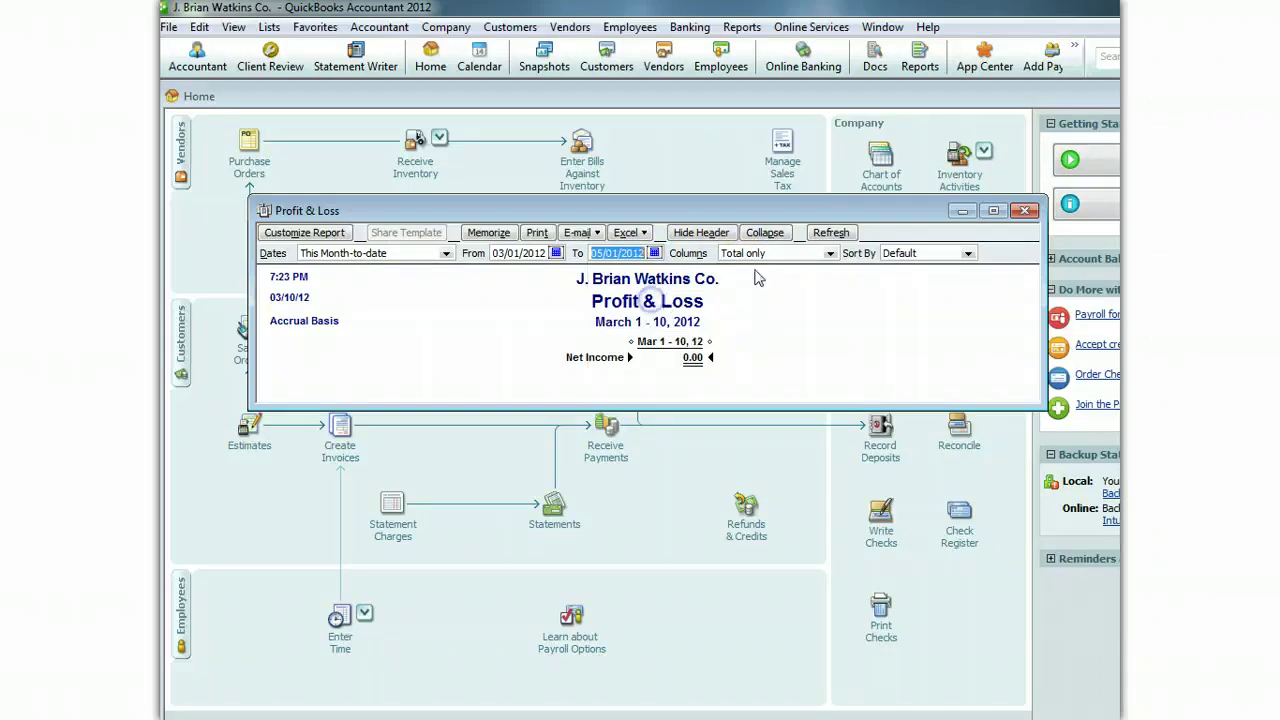
click(829, 233)
drag(806, 211, 810, 97)
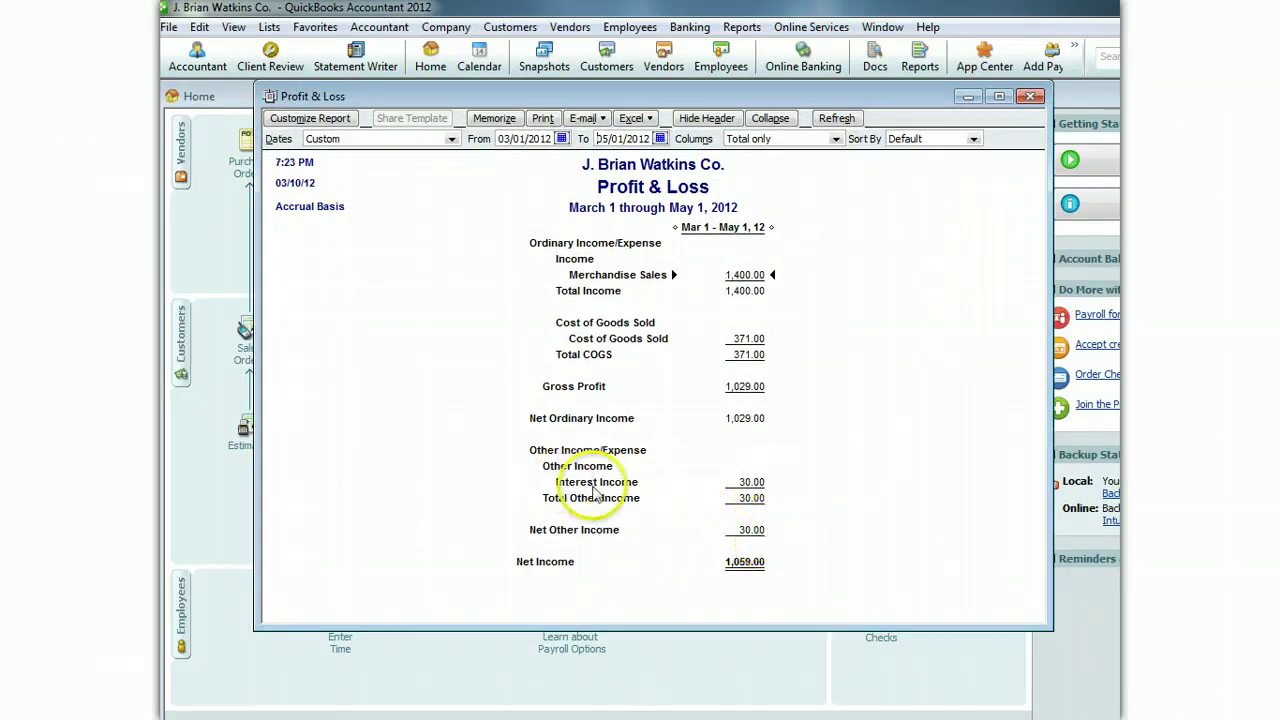
click(1030, 97)
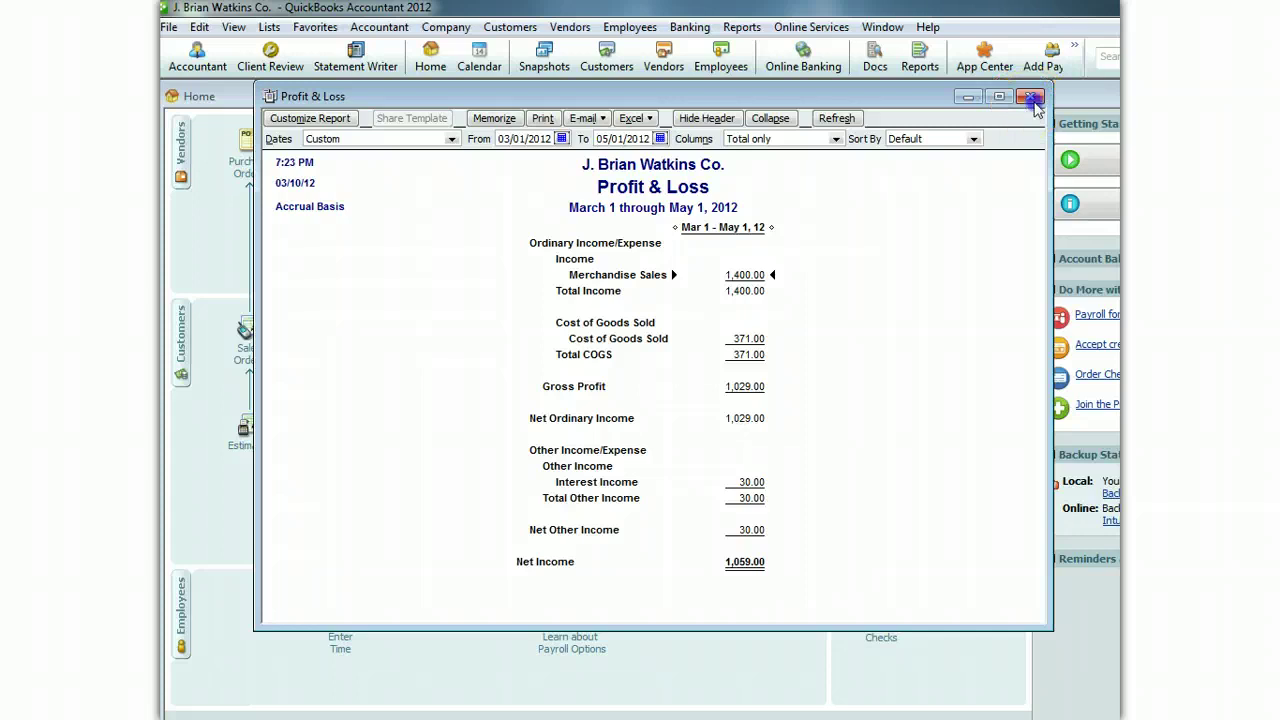
- Dismiss the memorize-report prompt and open the Balance Sheet Standard report
click(705, 708)
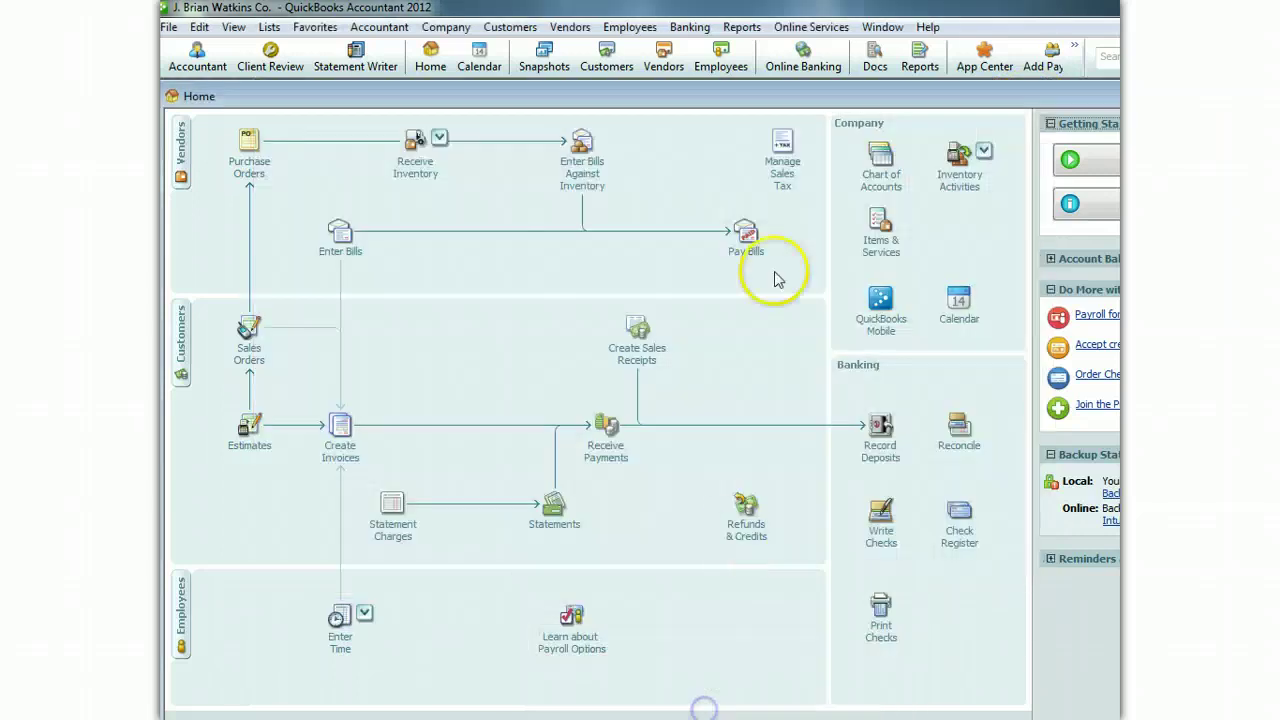
click(742, 27)
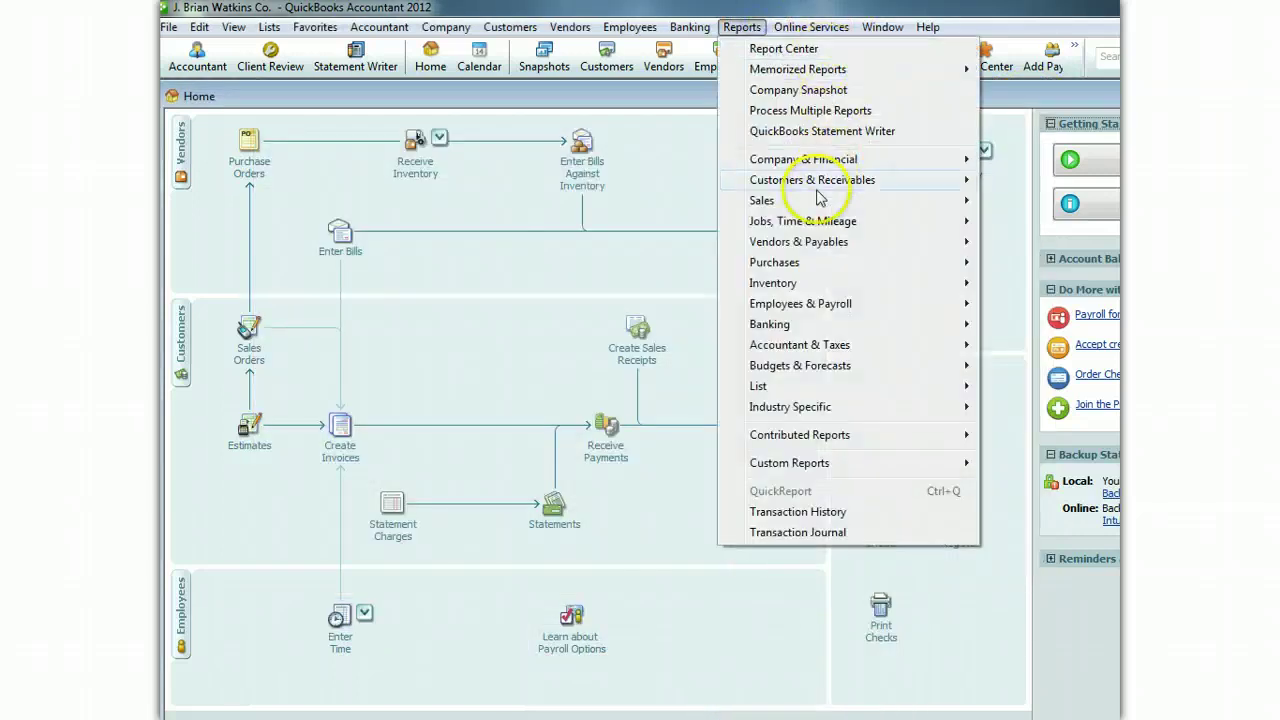
mouse_move(790, 160)
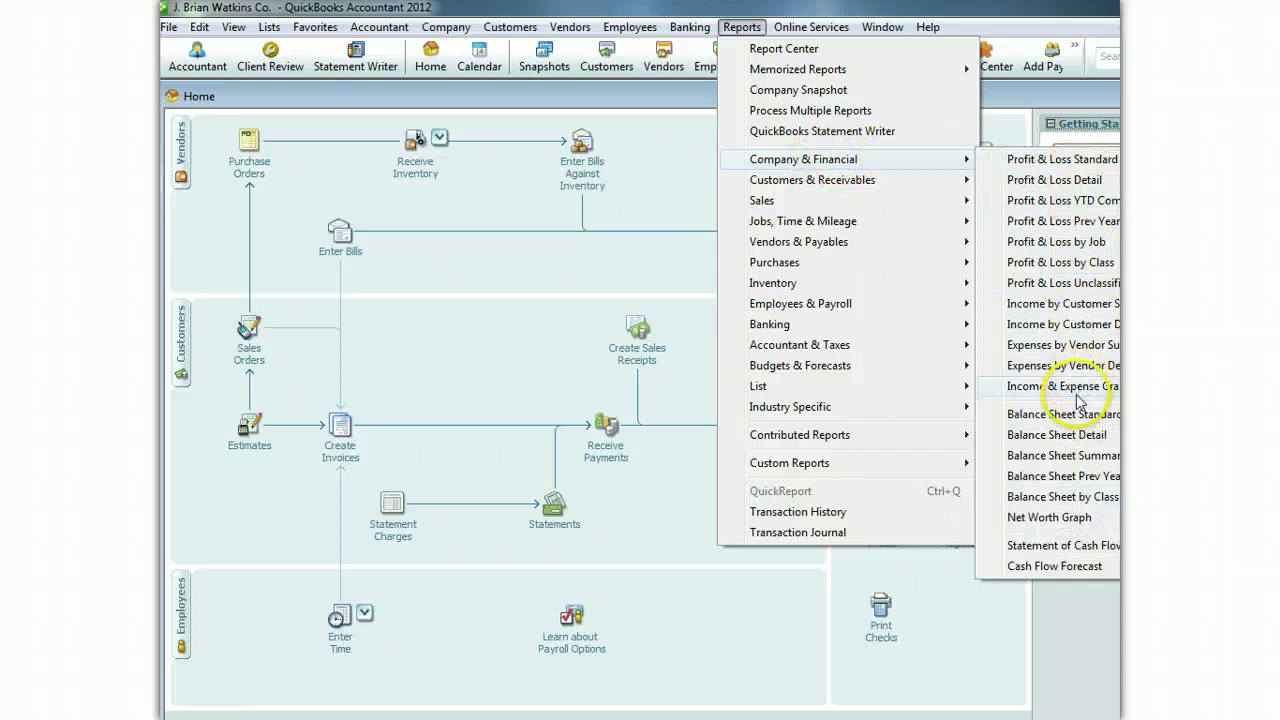
click(1070, 414)
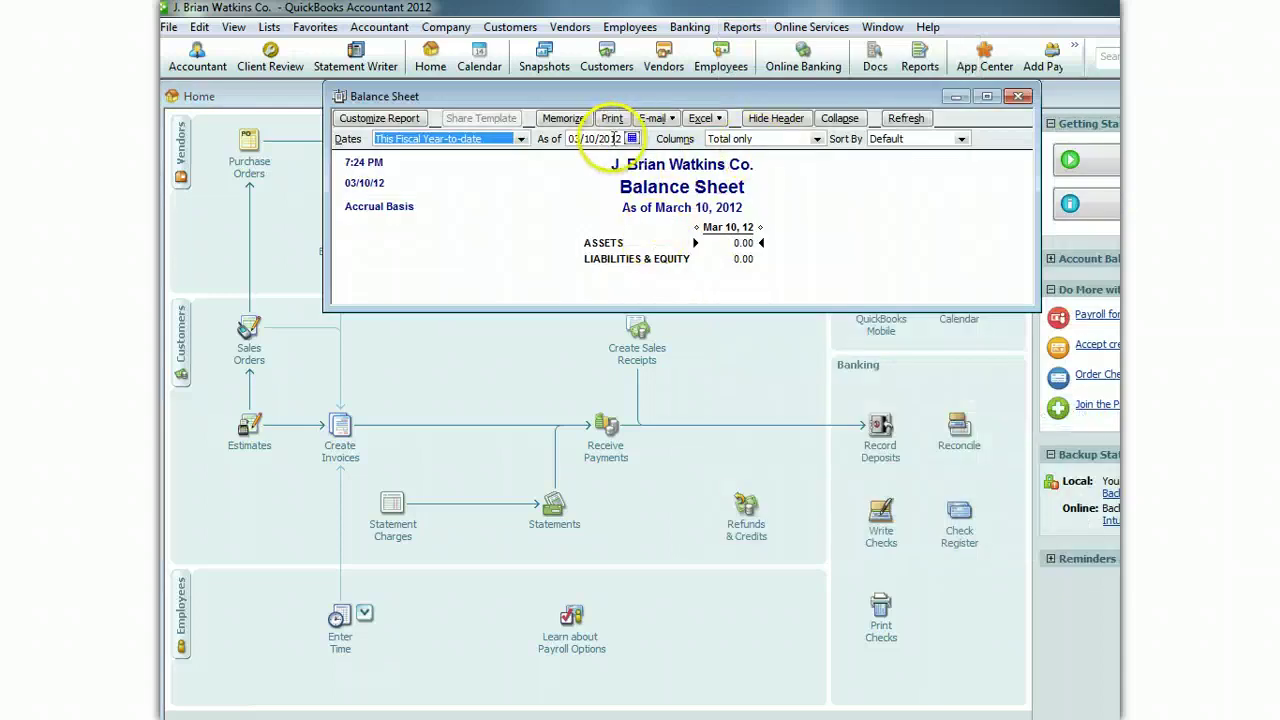
- Set the Balance Sheet as-of date to 05/01/2012 and refresh it
click(632, 138)
click(720, 157)
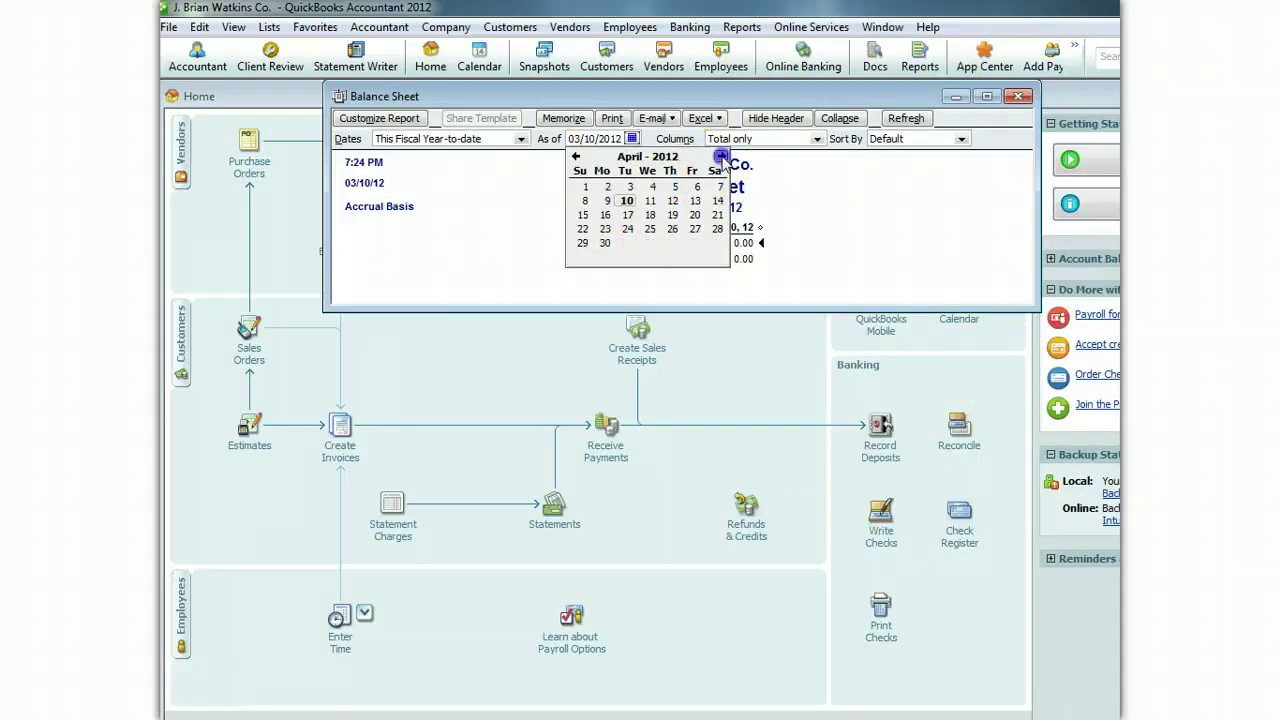
click(720, 157)
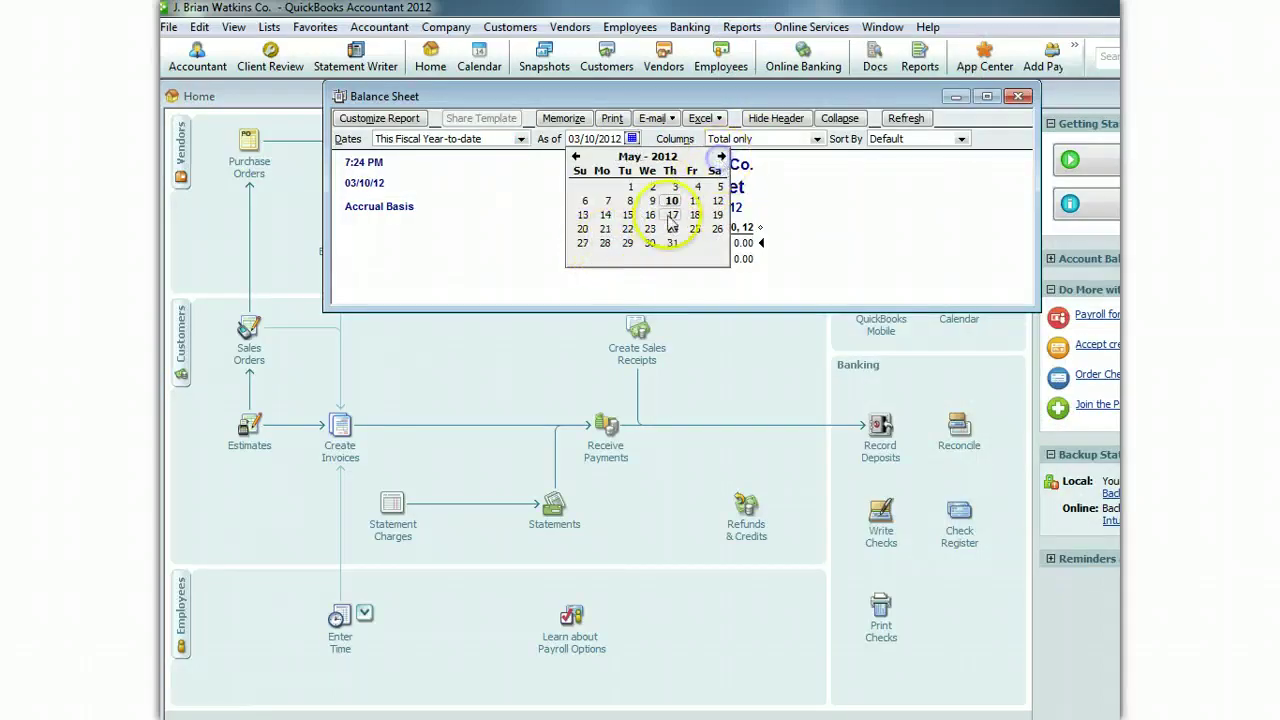
click(631, 188)
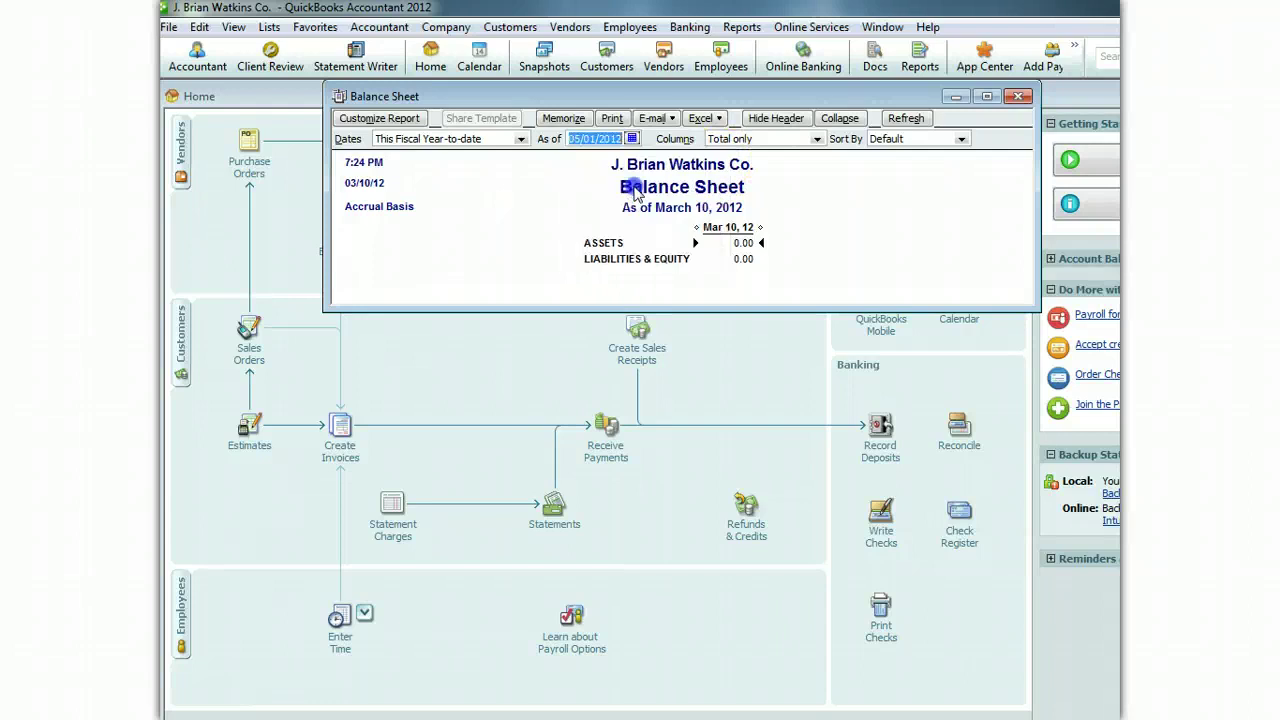
click(905, 119)
drag(878, 98, 882, 80)
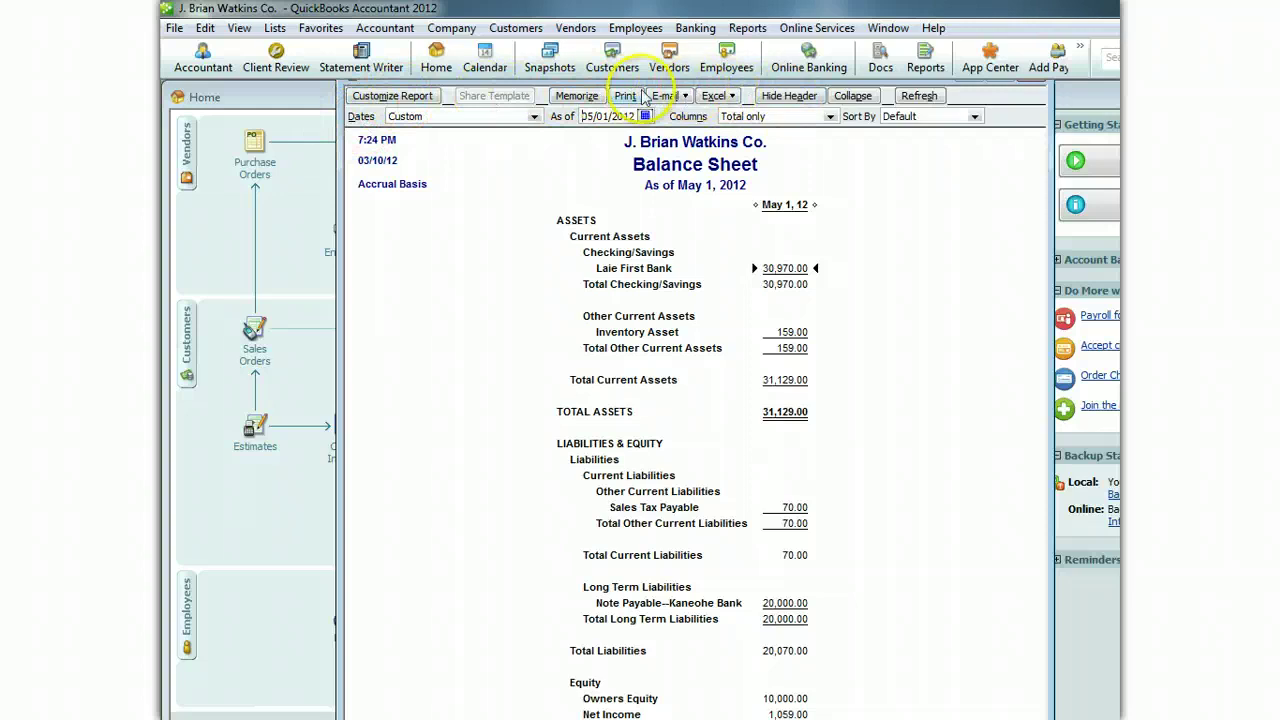
click(679, 100)
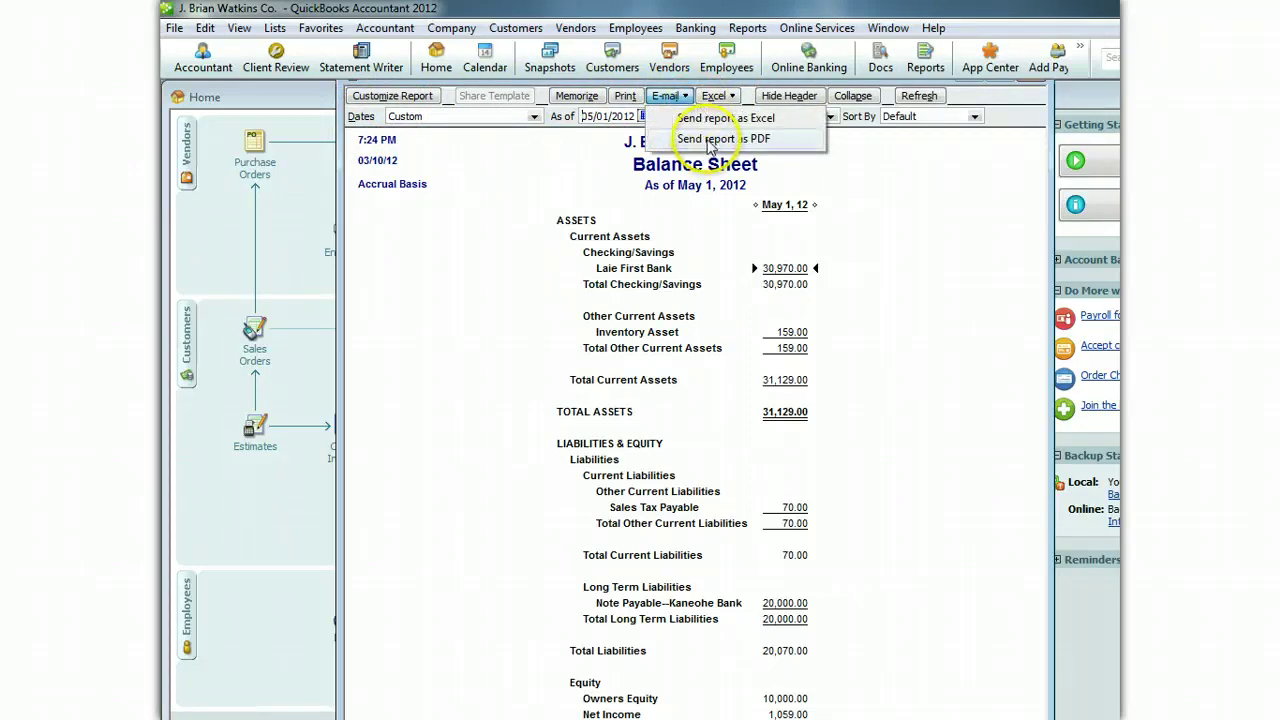
click(778, 142)
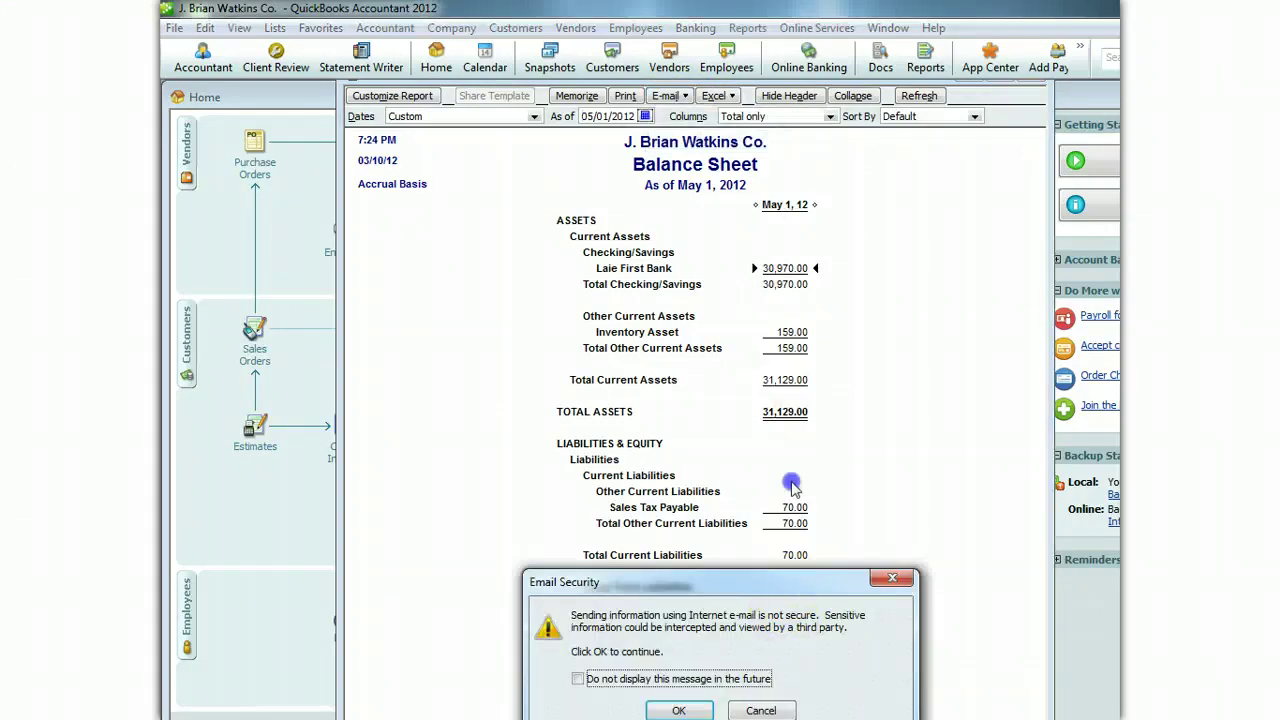
click(697, 574)
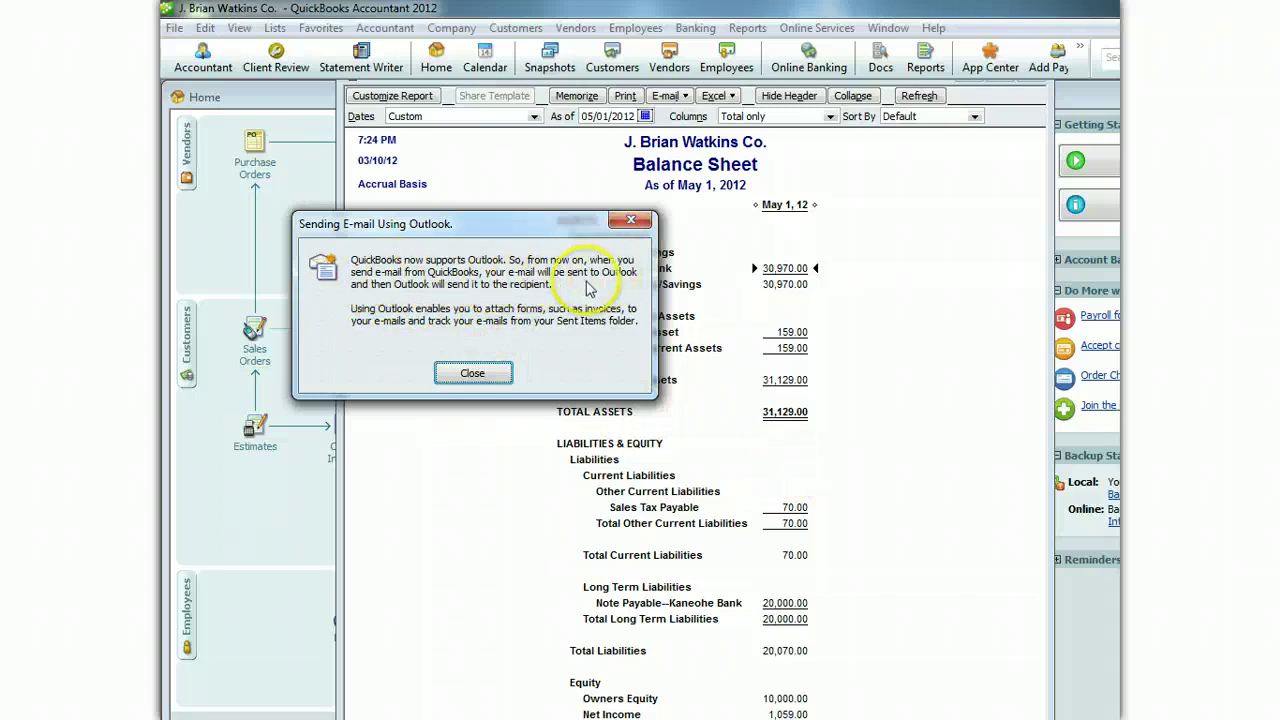
click(493, 368)
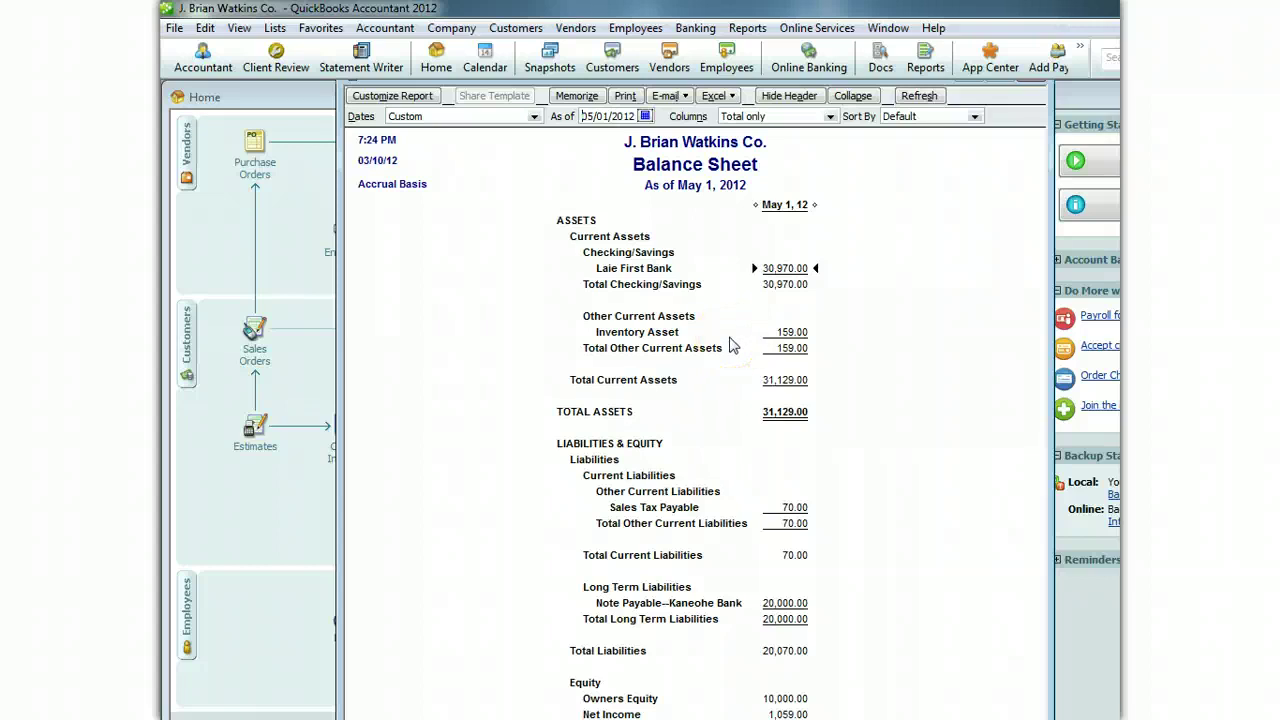
click(645, 103)
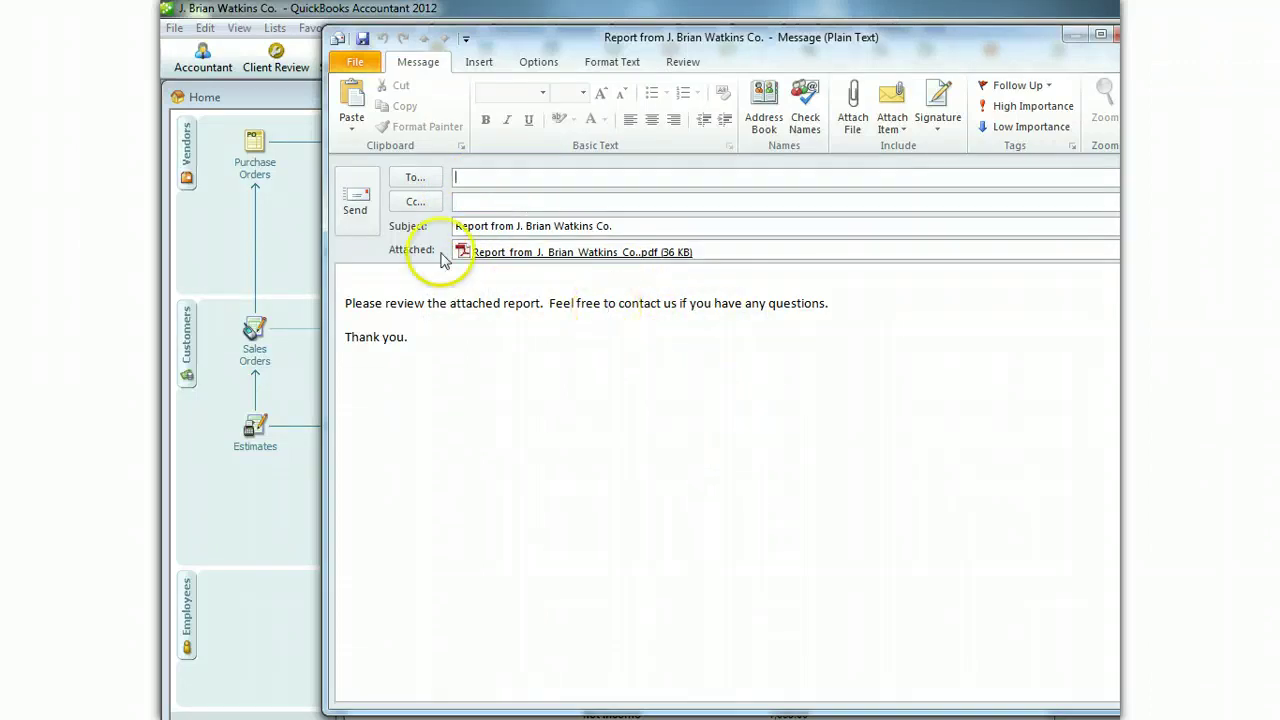
drag(996, 40, 850, 42)
click(991, 38)
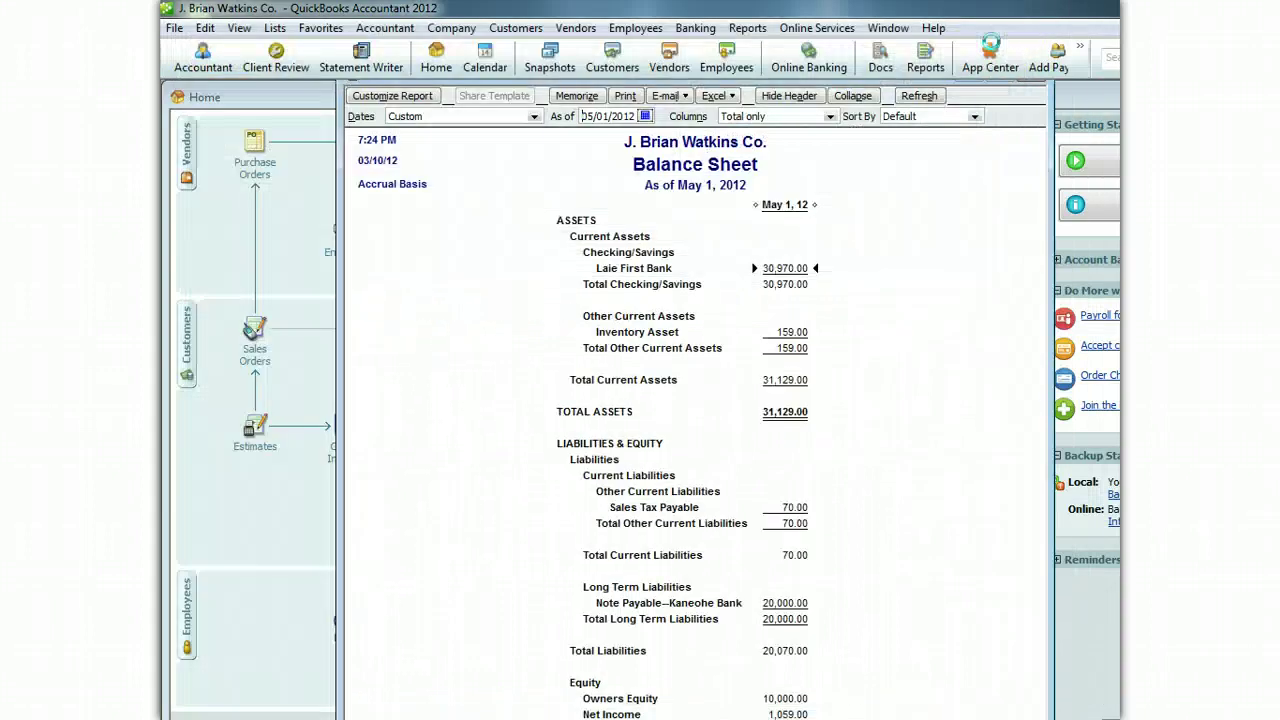
- Try printing the Balance Sheet to file through the QuickBooks PDF Converter
click(626, 96)
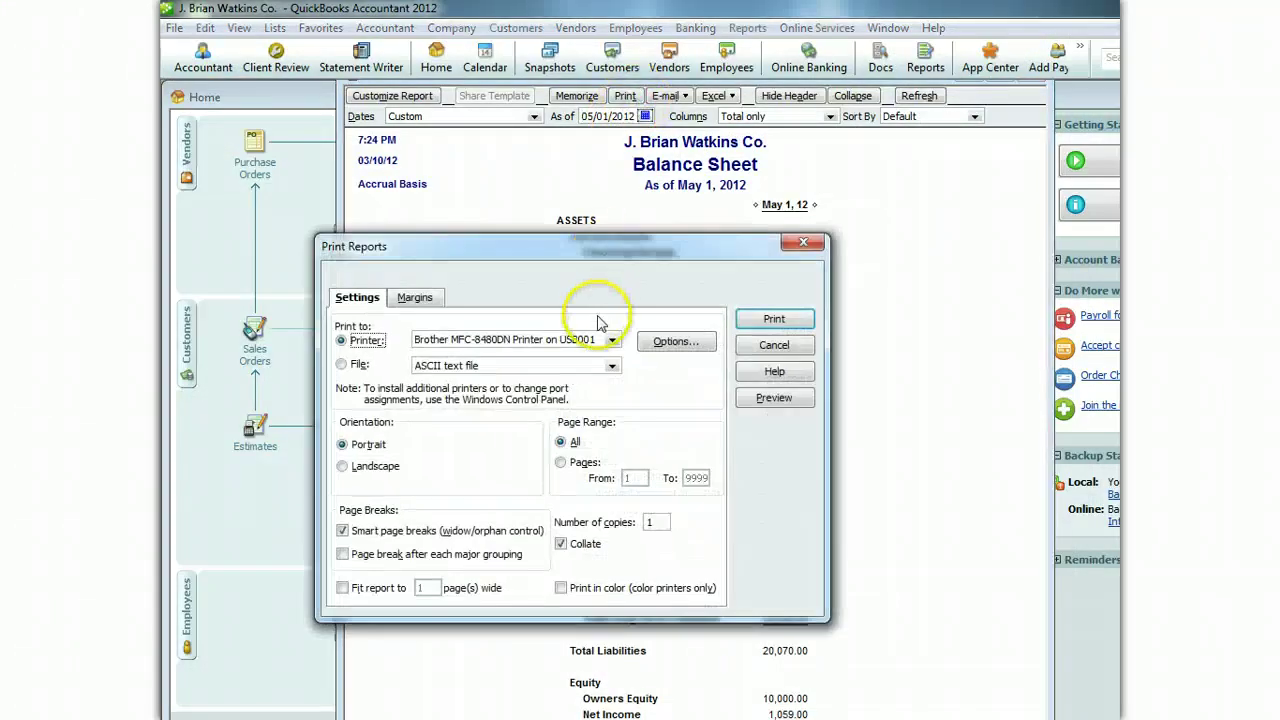
click(342, 367)
click(611, 367)
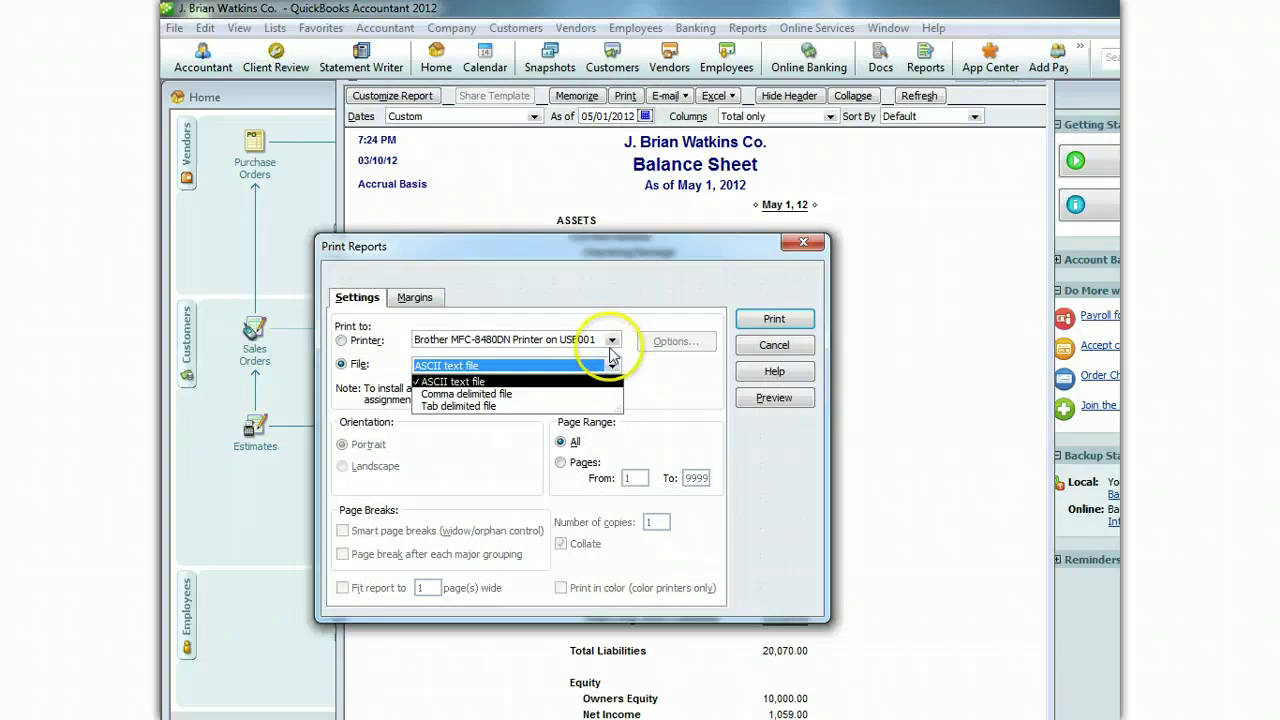
click(614, 341)
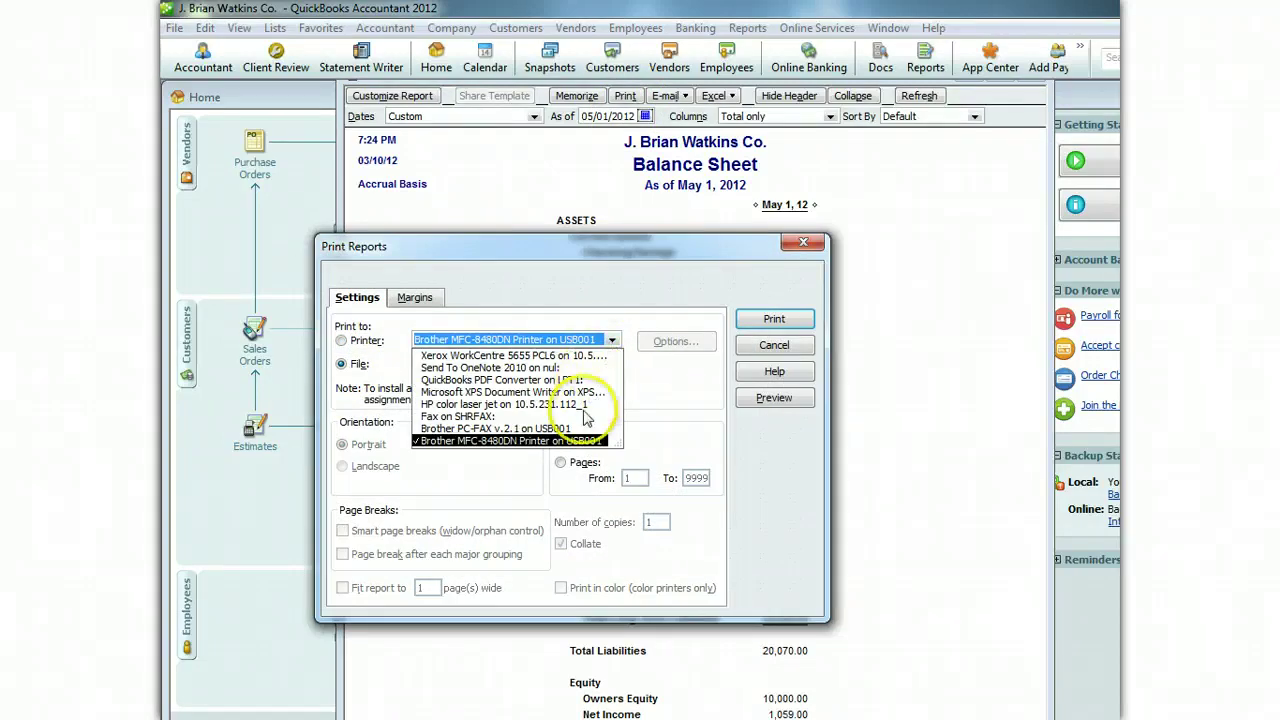
click(532, 333)
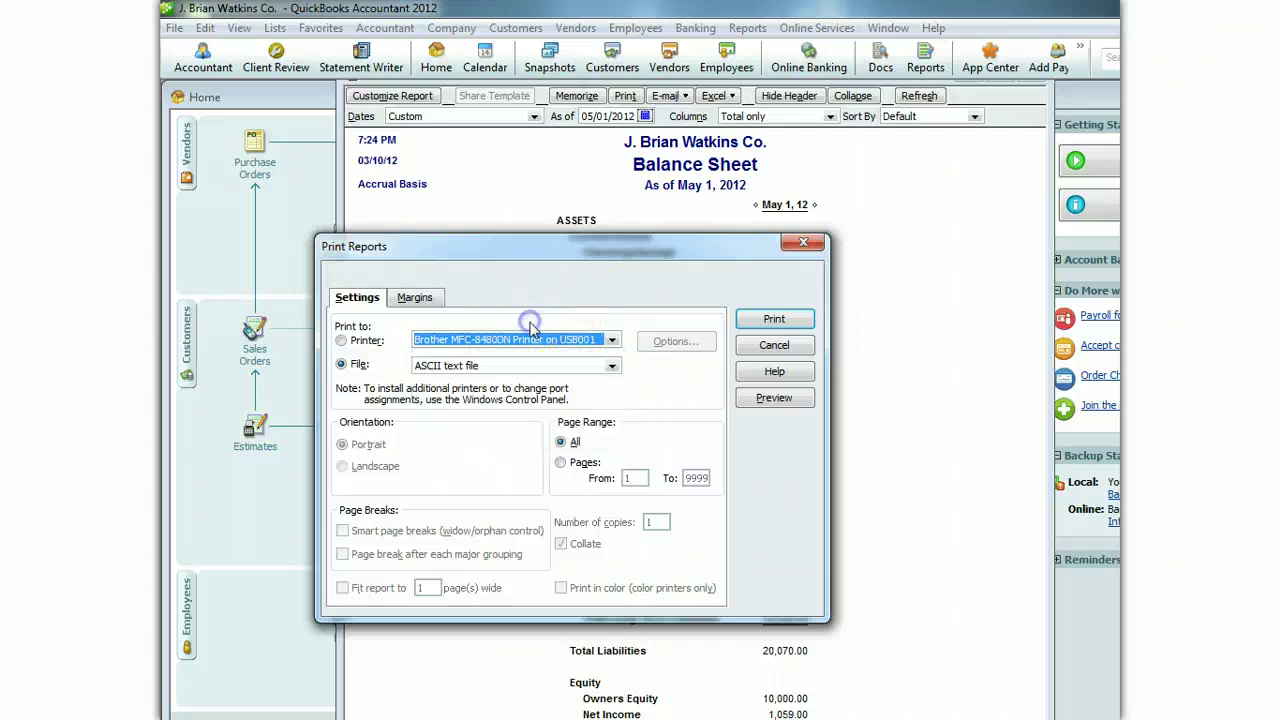
click(610, 367)
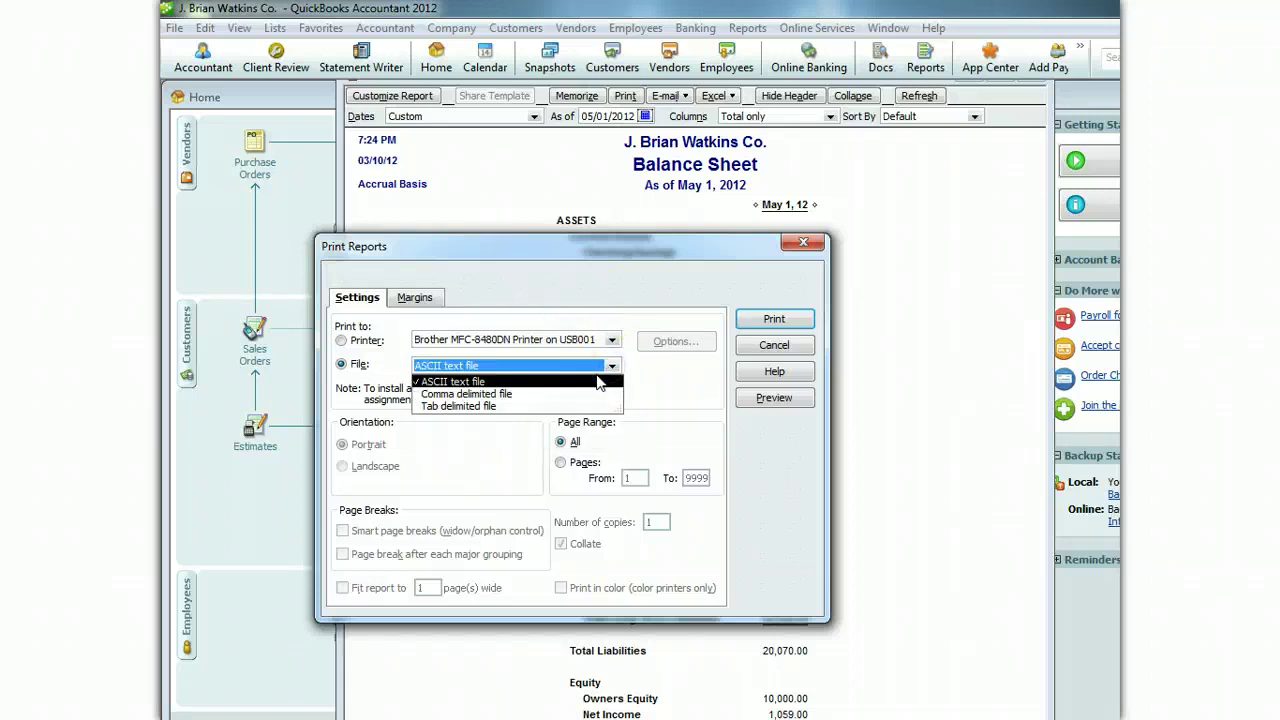
click(614, 340)
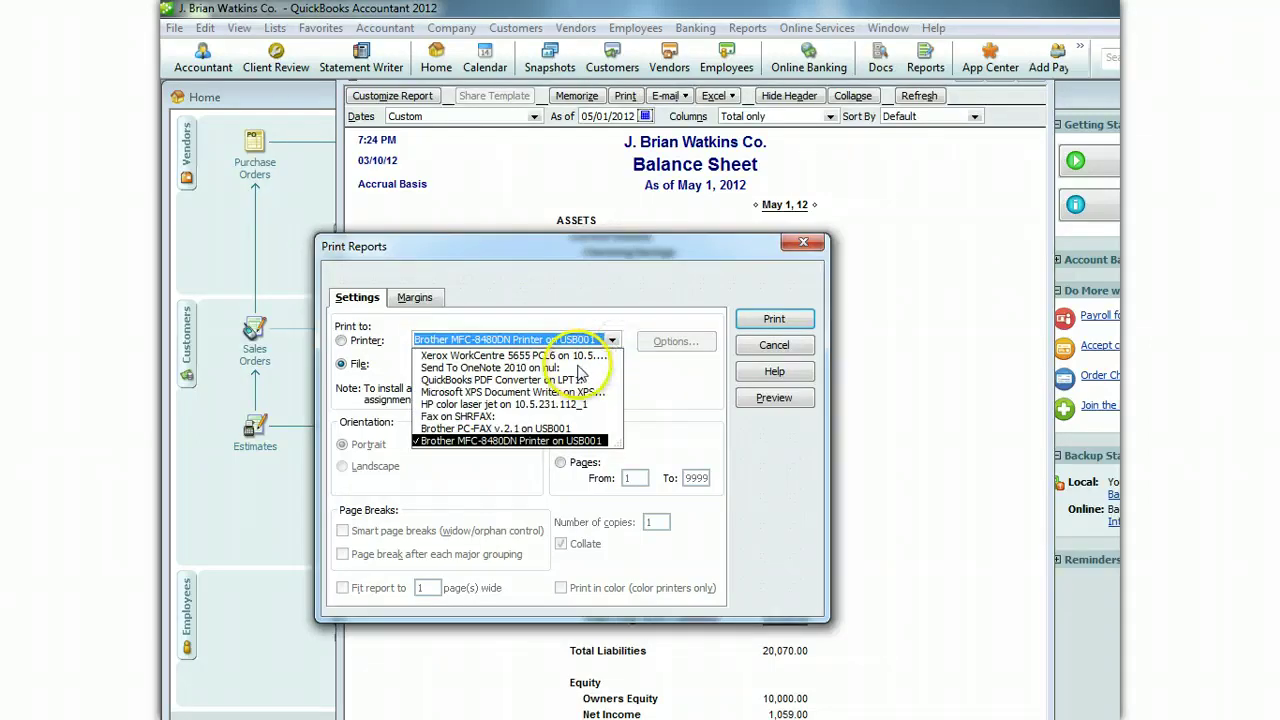
click(500, 380)
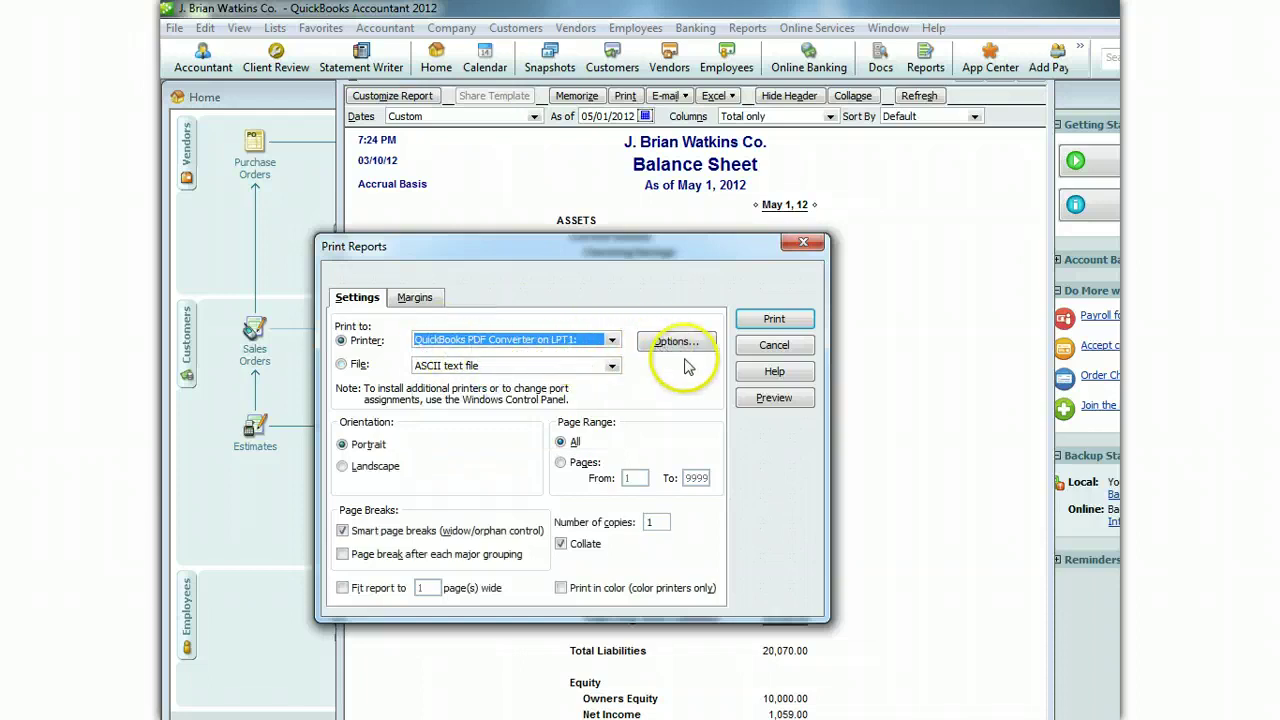
click(774, 320)
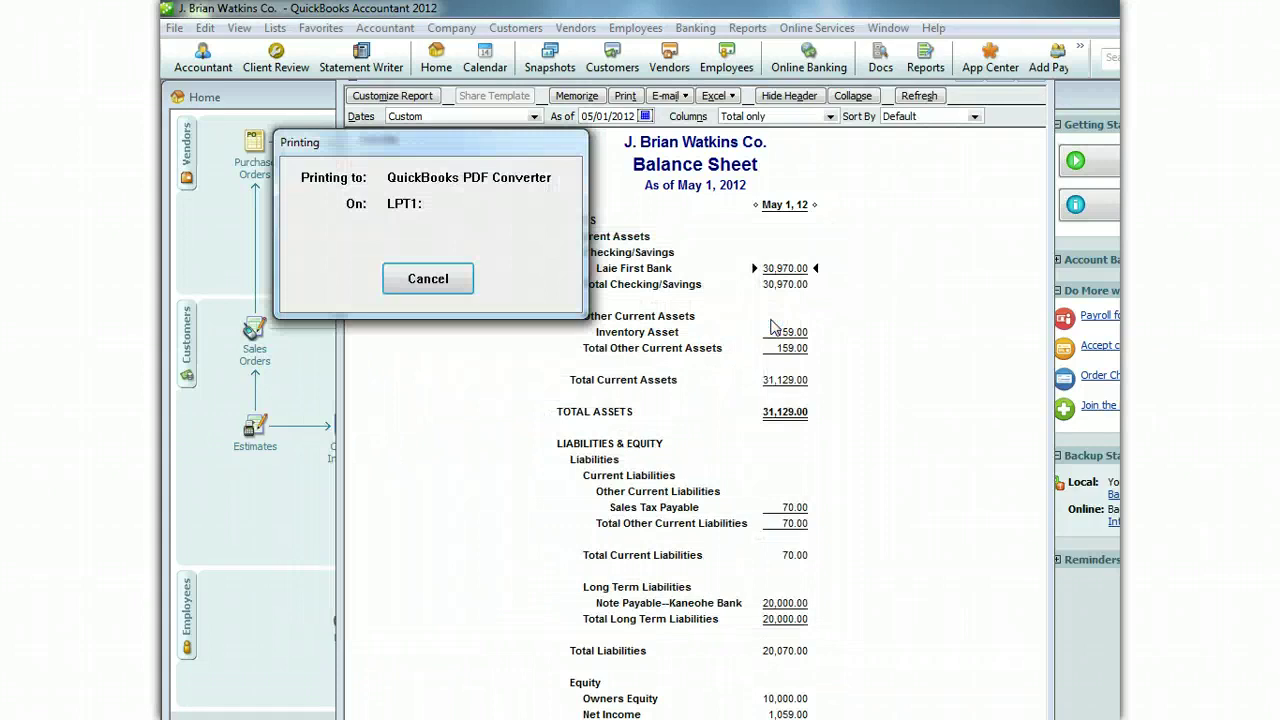
- Clear the activation and printer errors, check PDF Converter properties, then cancel printing
click(772, 597)
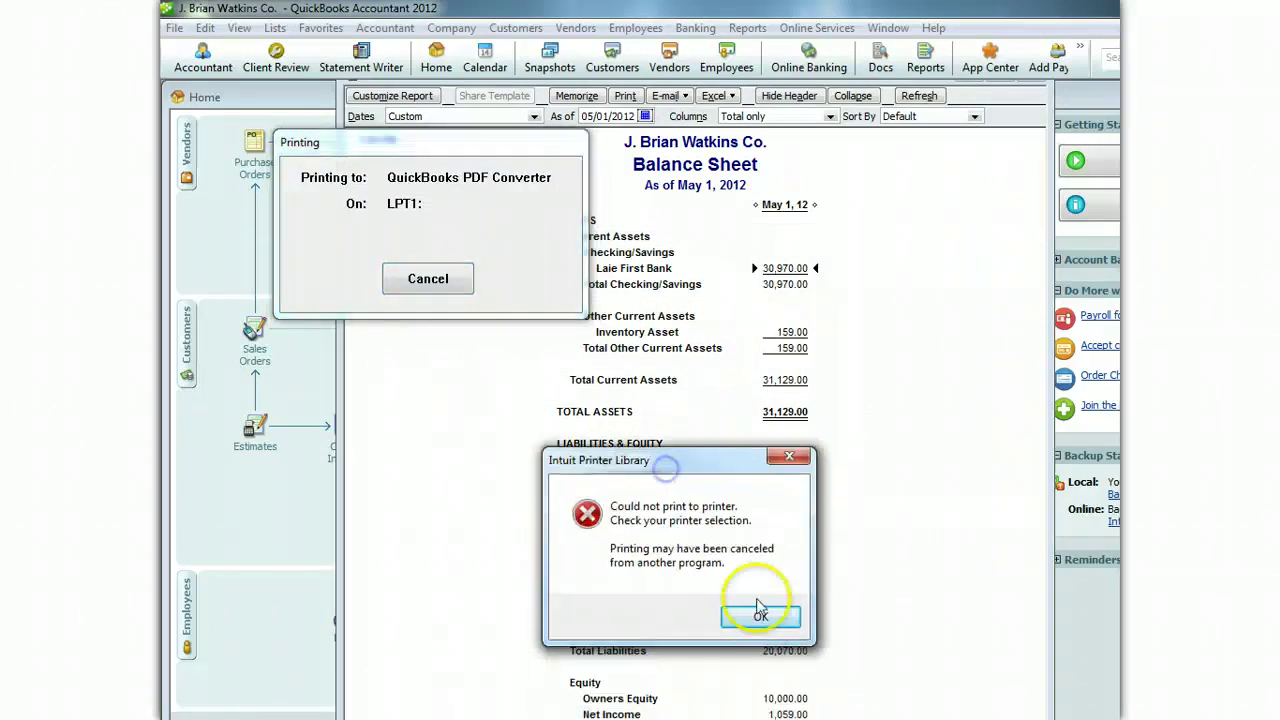
click(762, 618)
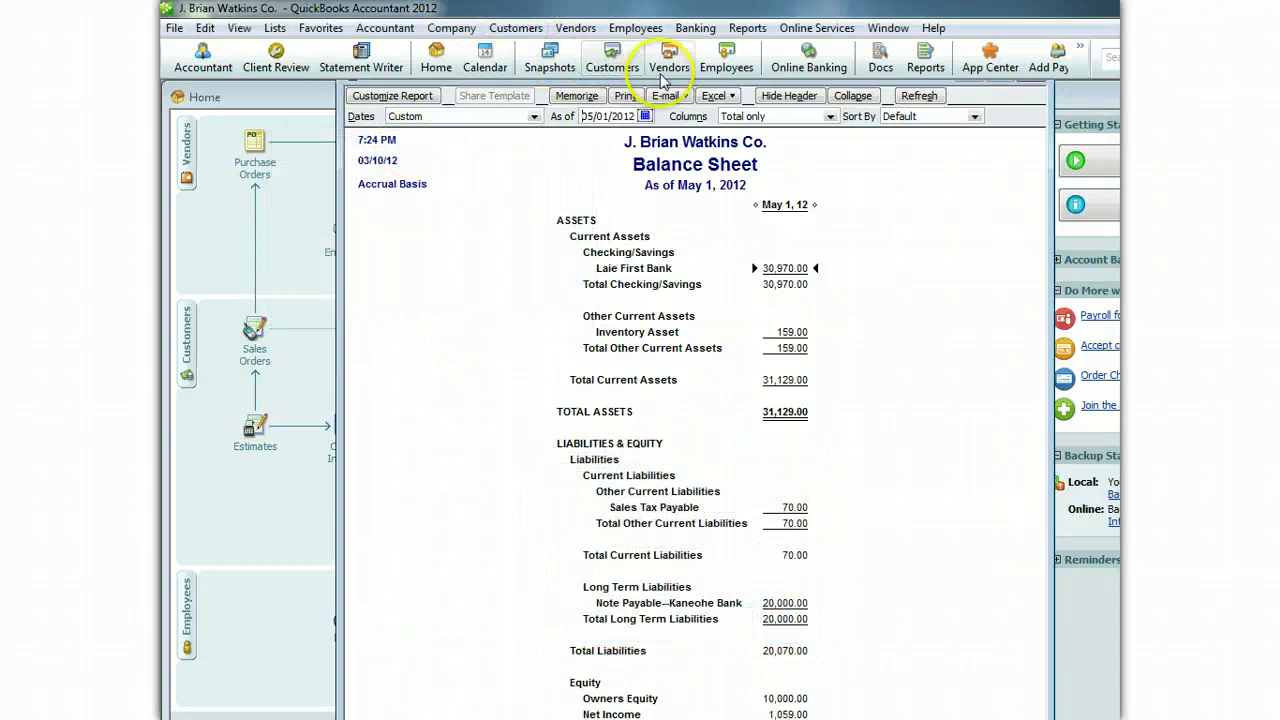
click(625, 96)
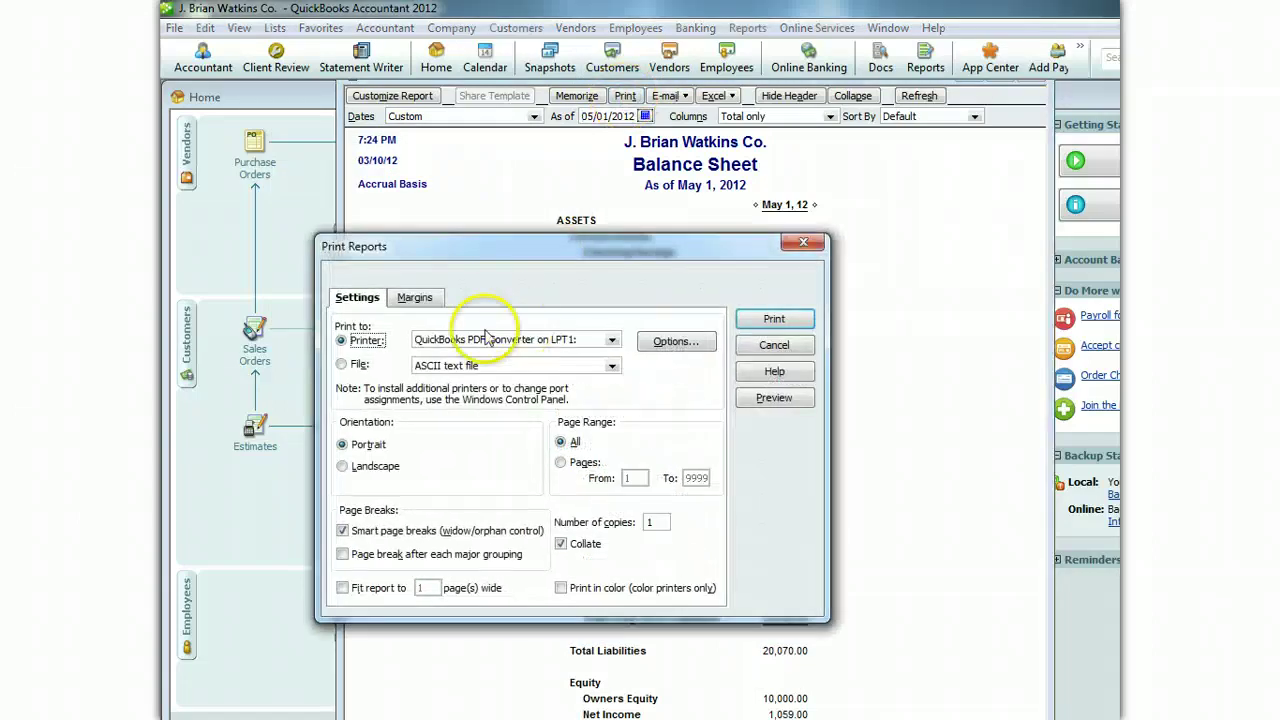
click(658, 344)
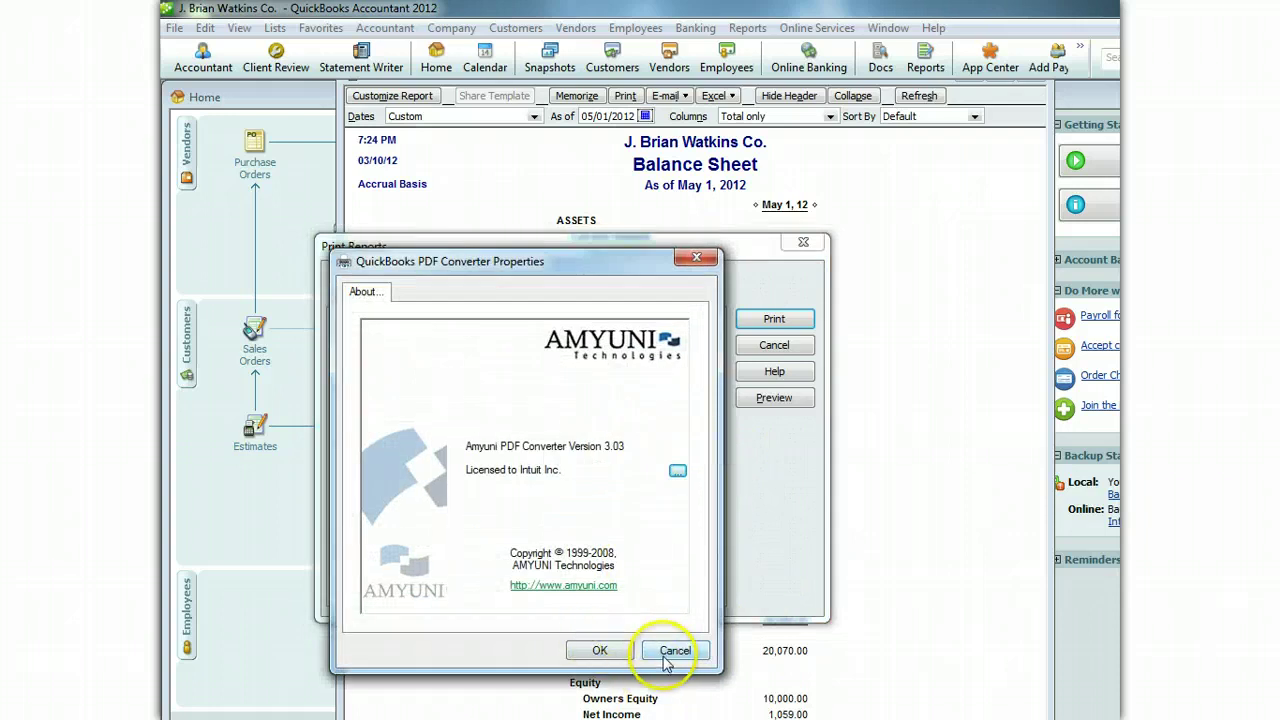
click(598, 650)
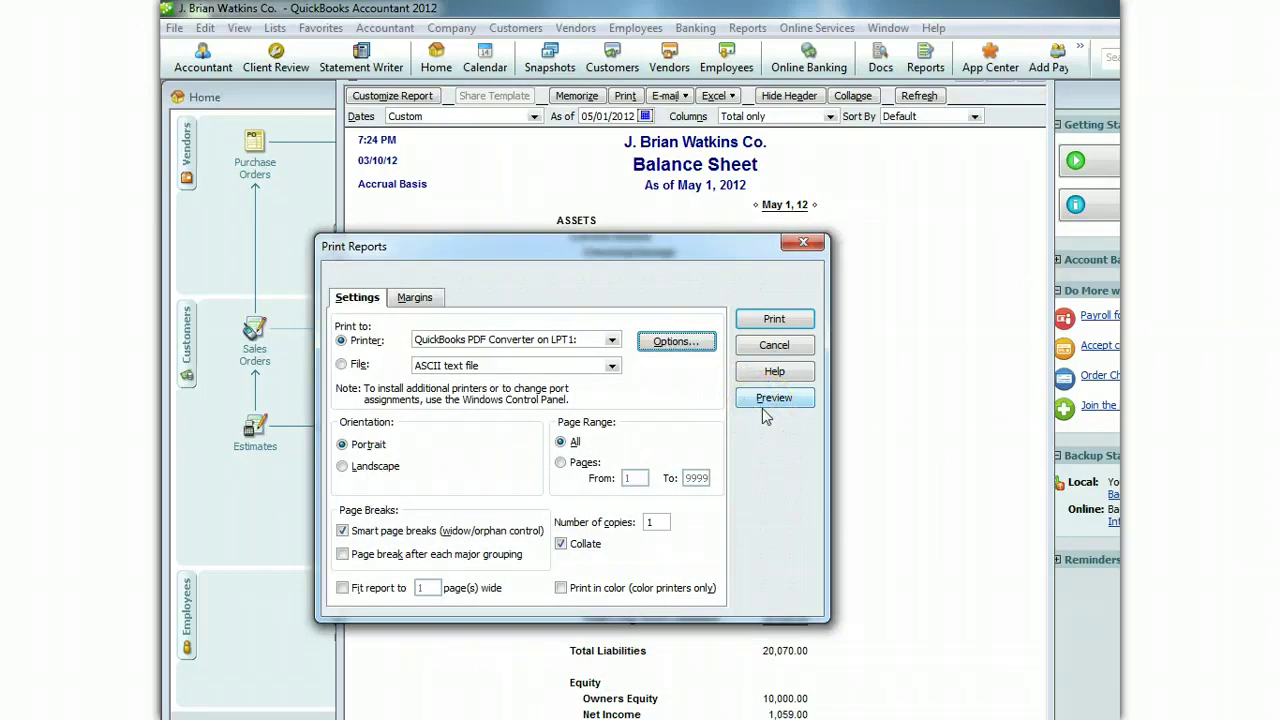
click(800, 242)
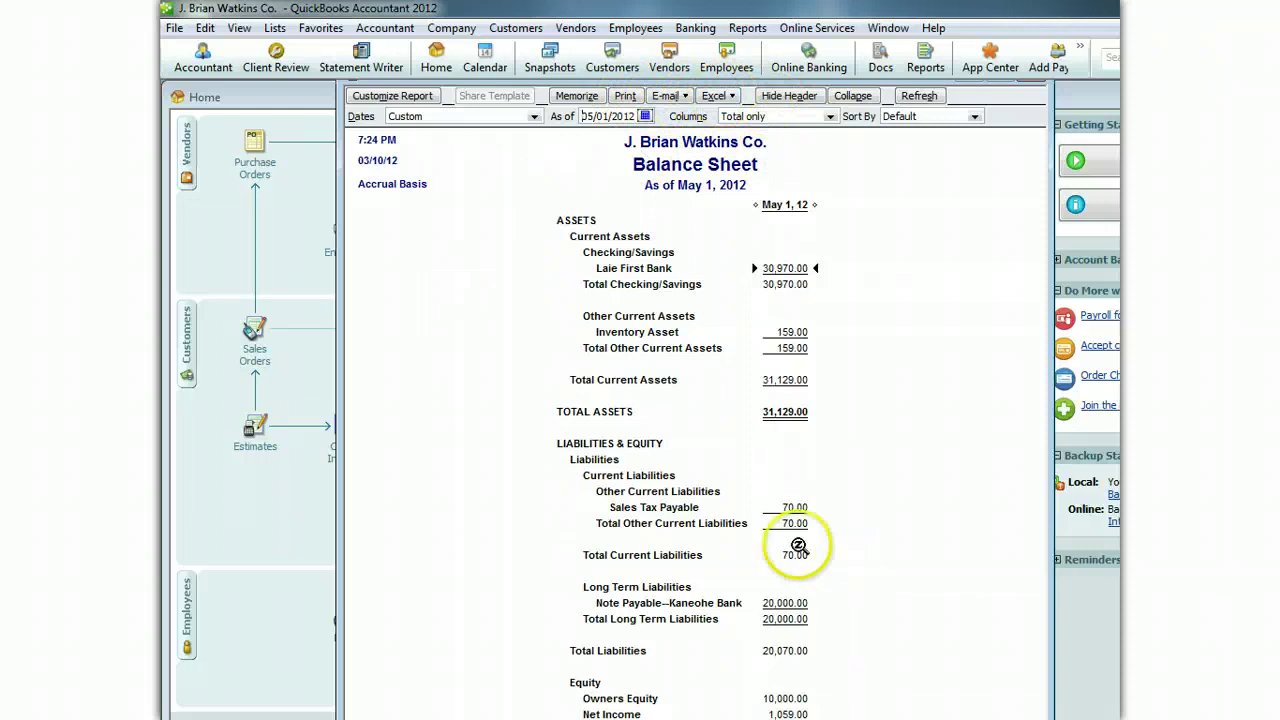
- Review the report's Excel and E-mail menus, then close the Balance Sheet and answer the memorize prompt
click(715, 97)
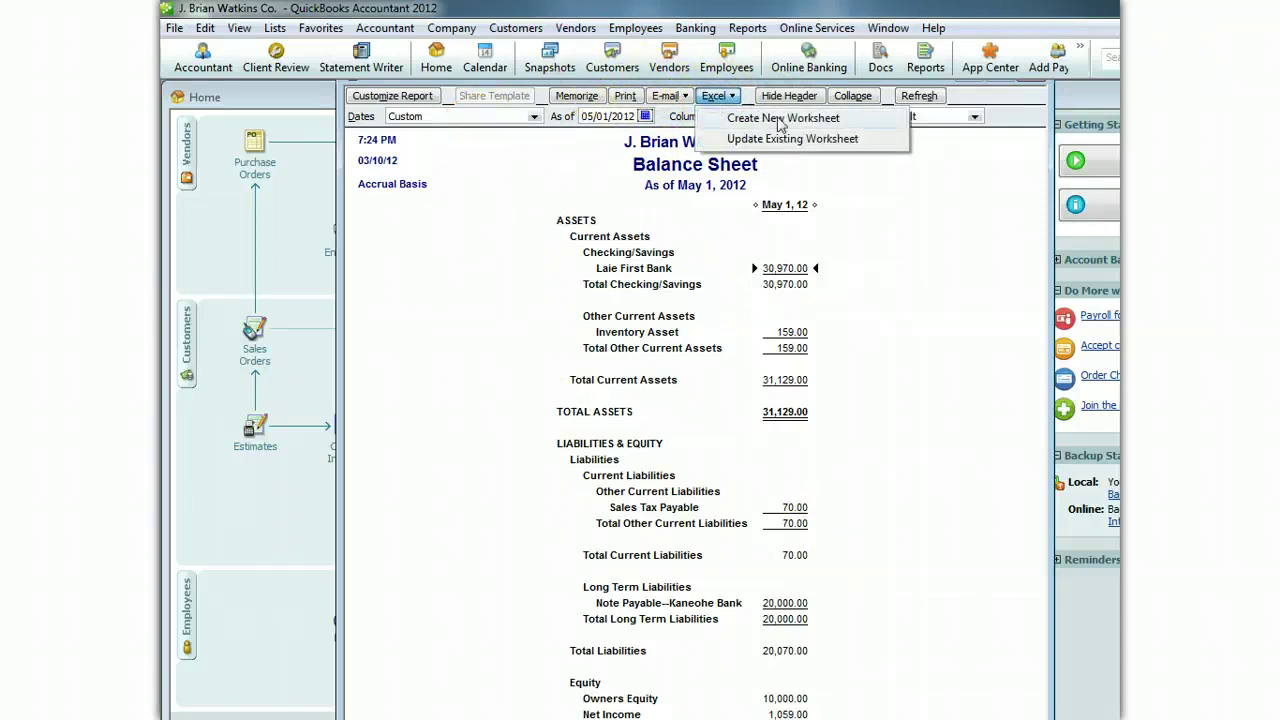
click(674, 98)
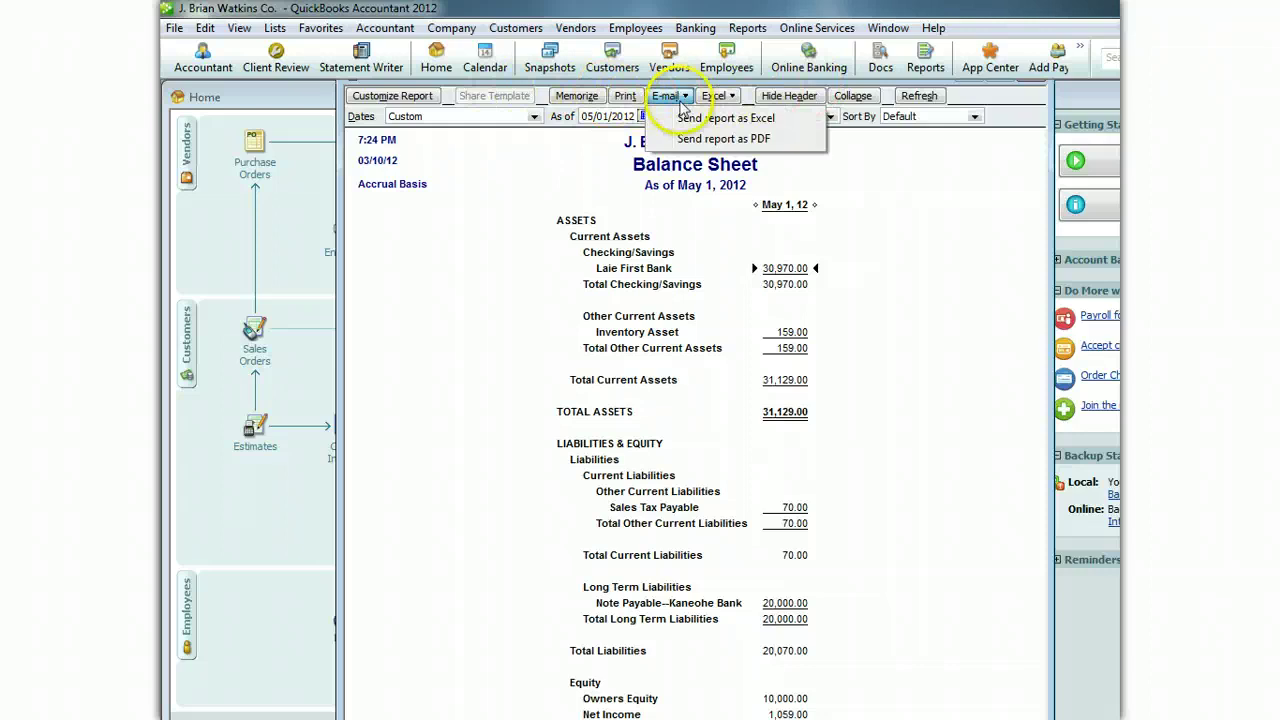
click(912, 195)
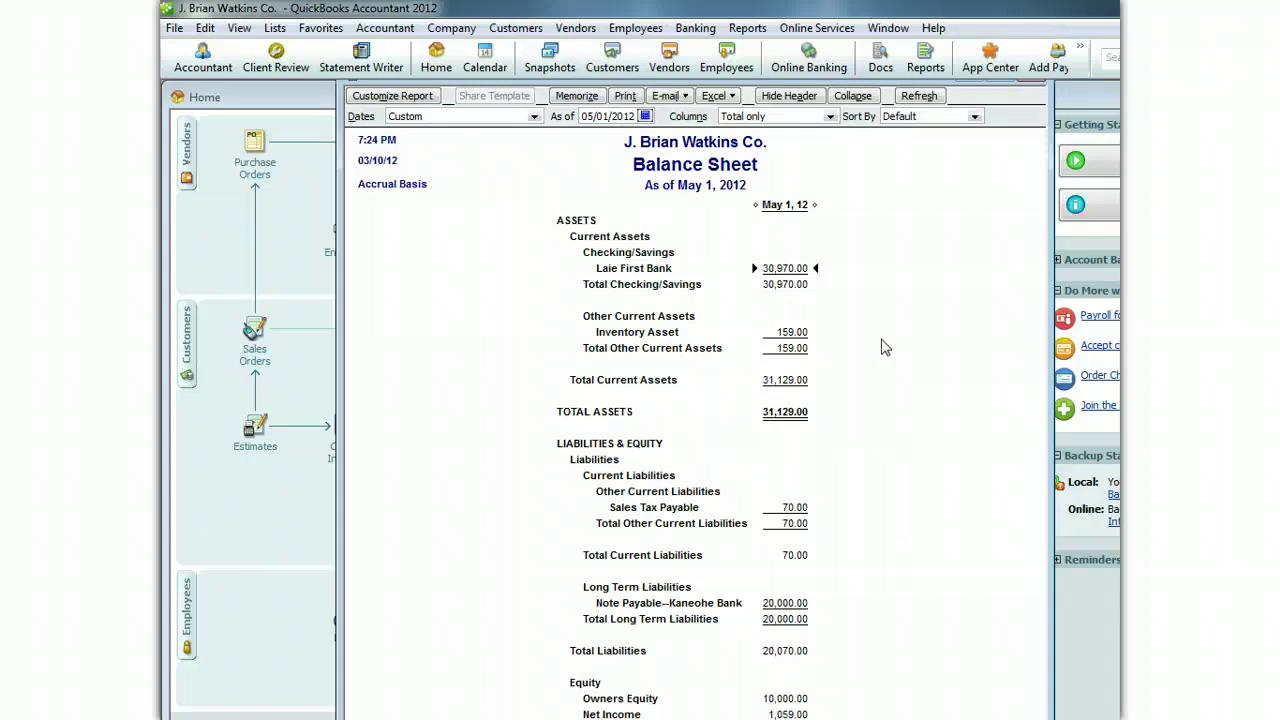
click(1038, 88)
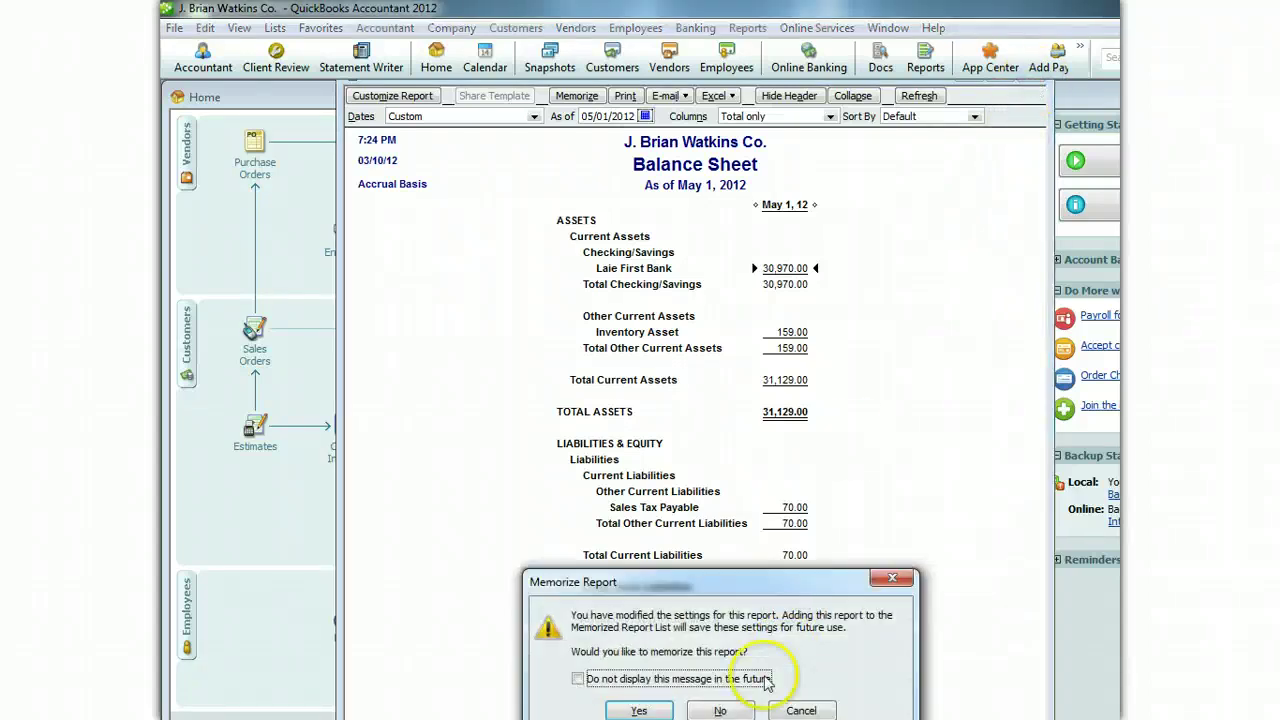
click(715, 705)
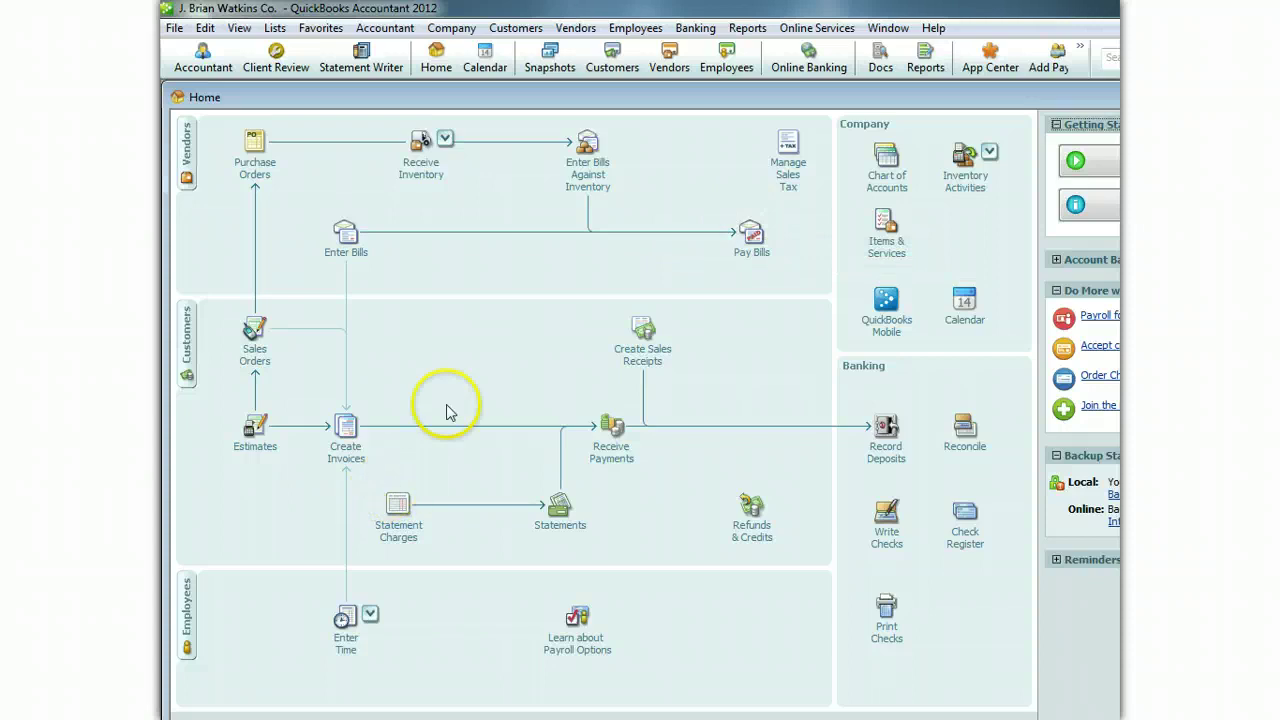
click(346, 430)
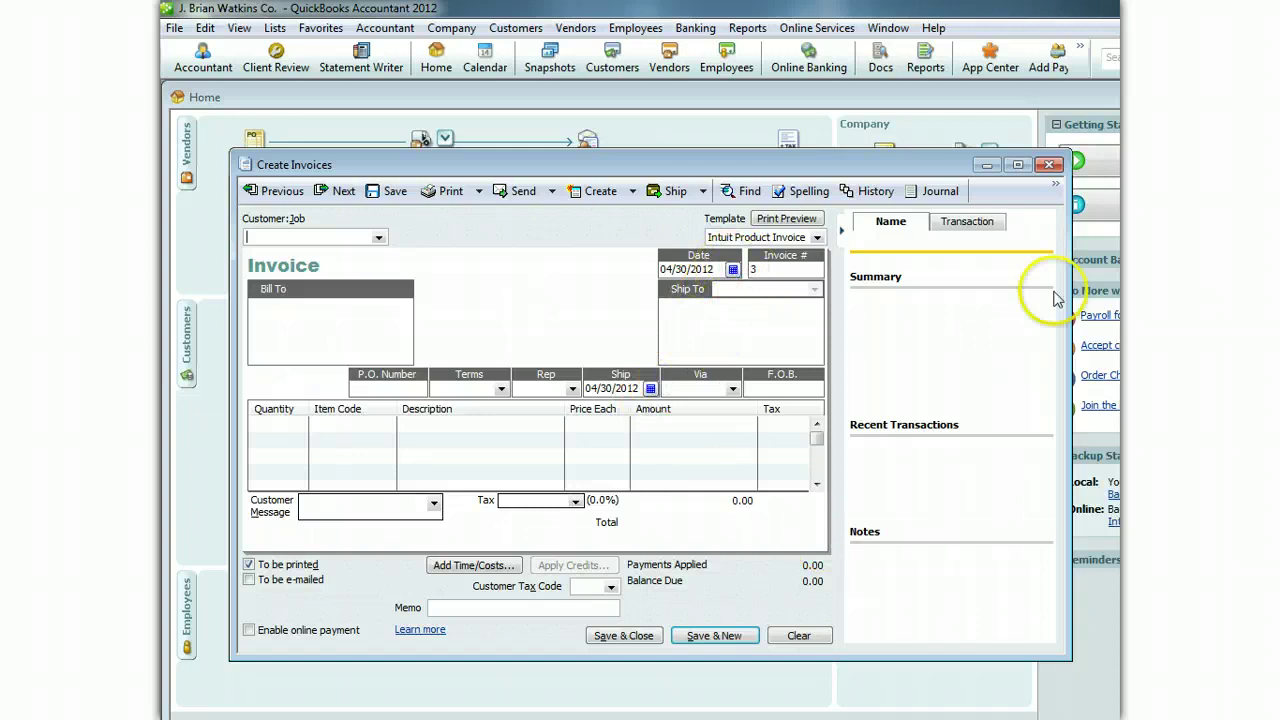
click(1048, 164)
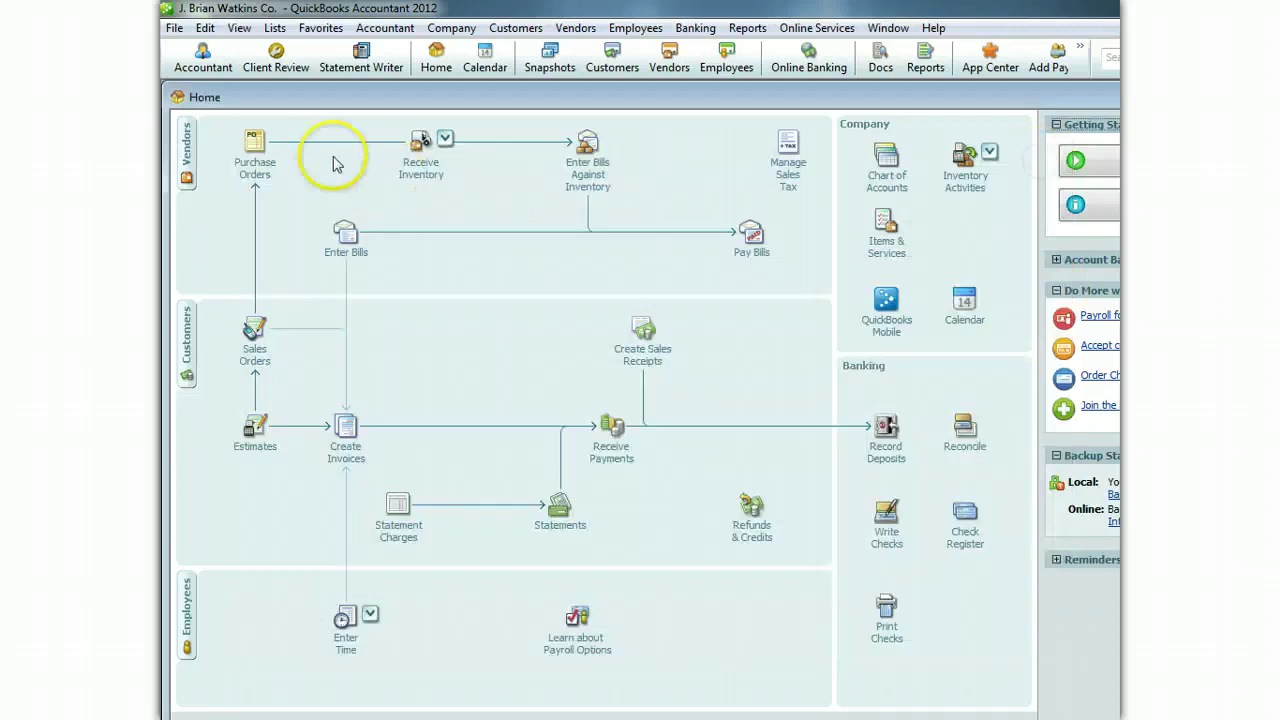
click(256, 158)
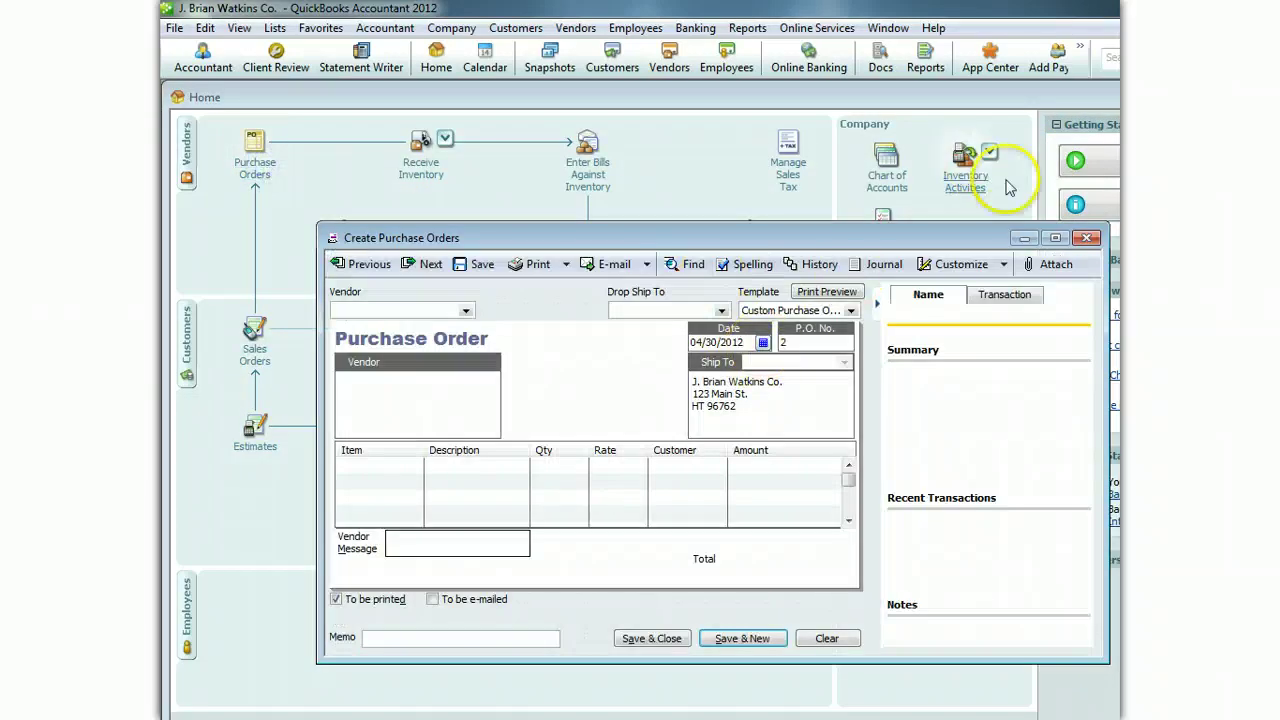
click(1088, 237)
click(417, 180)
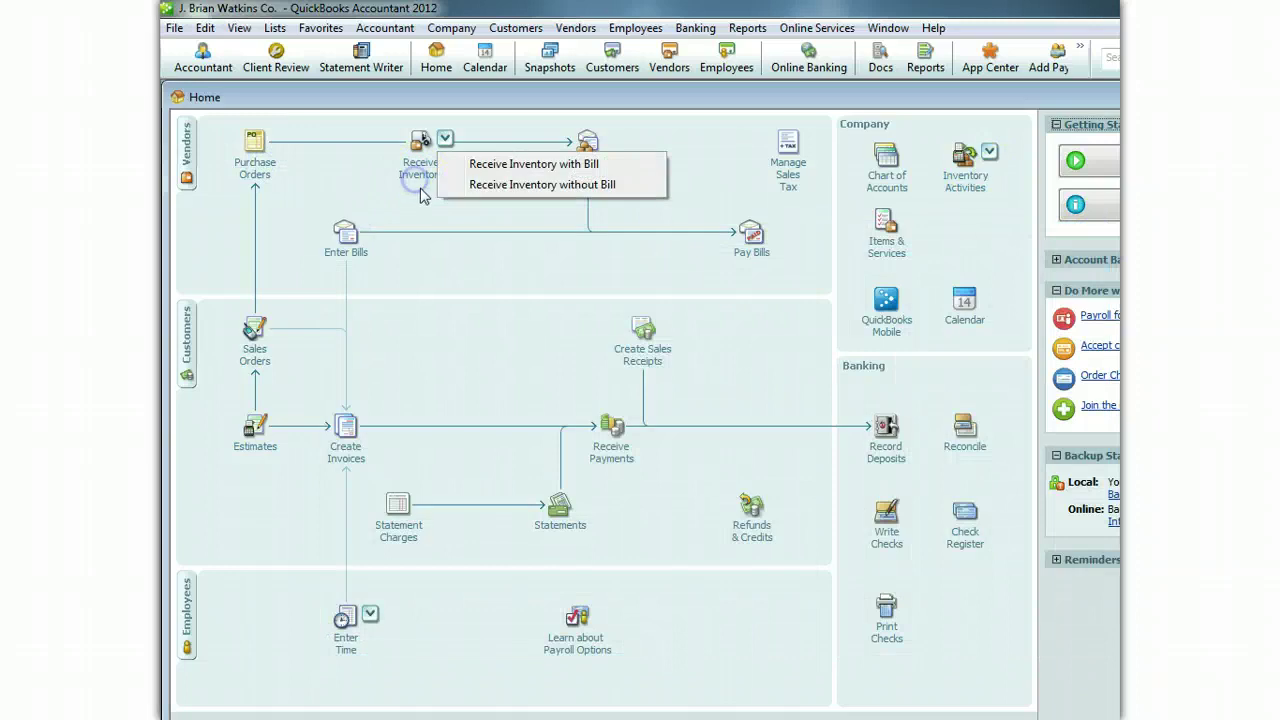
click(486, 164)
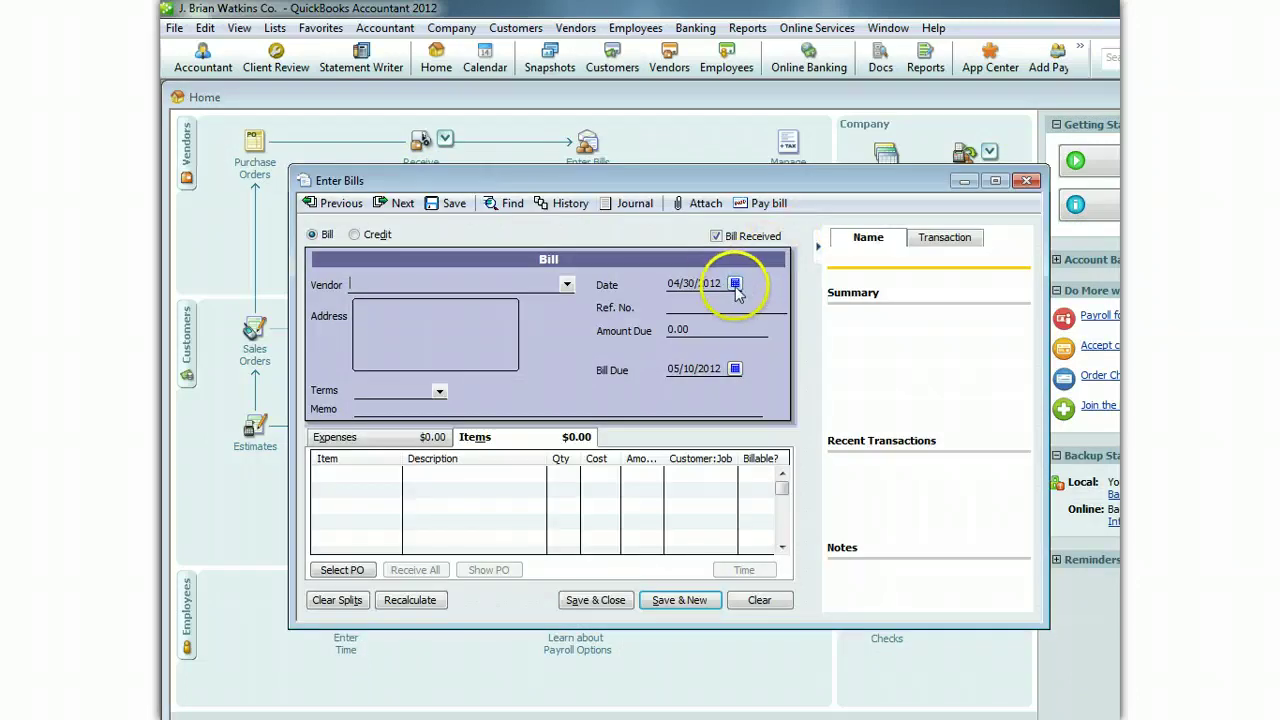
click(1027, 186)
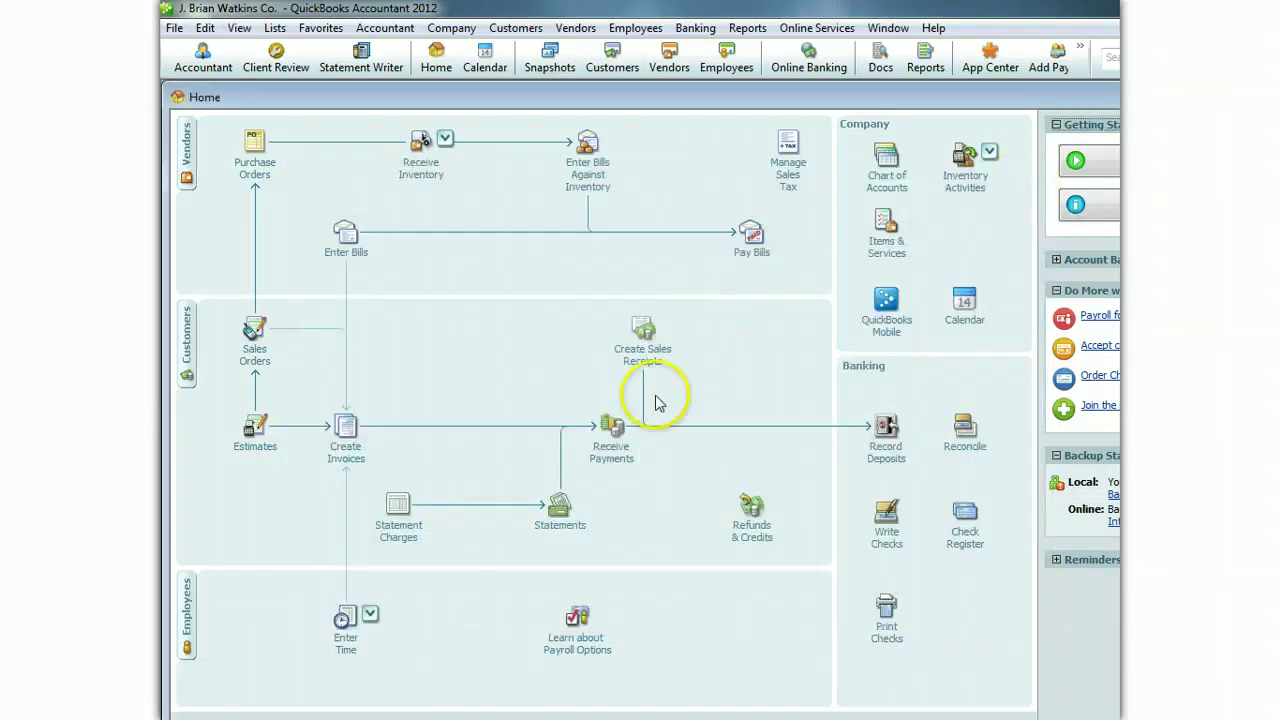
click(605, 455)
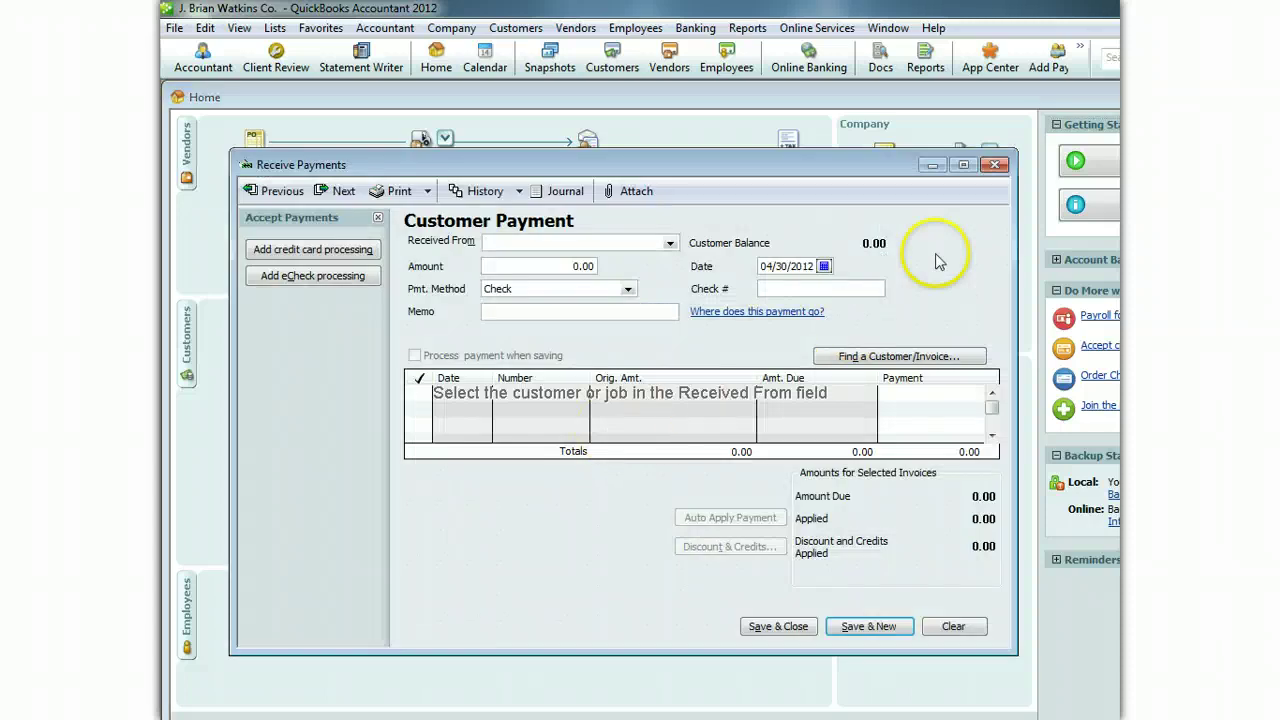
click(994, 164)
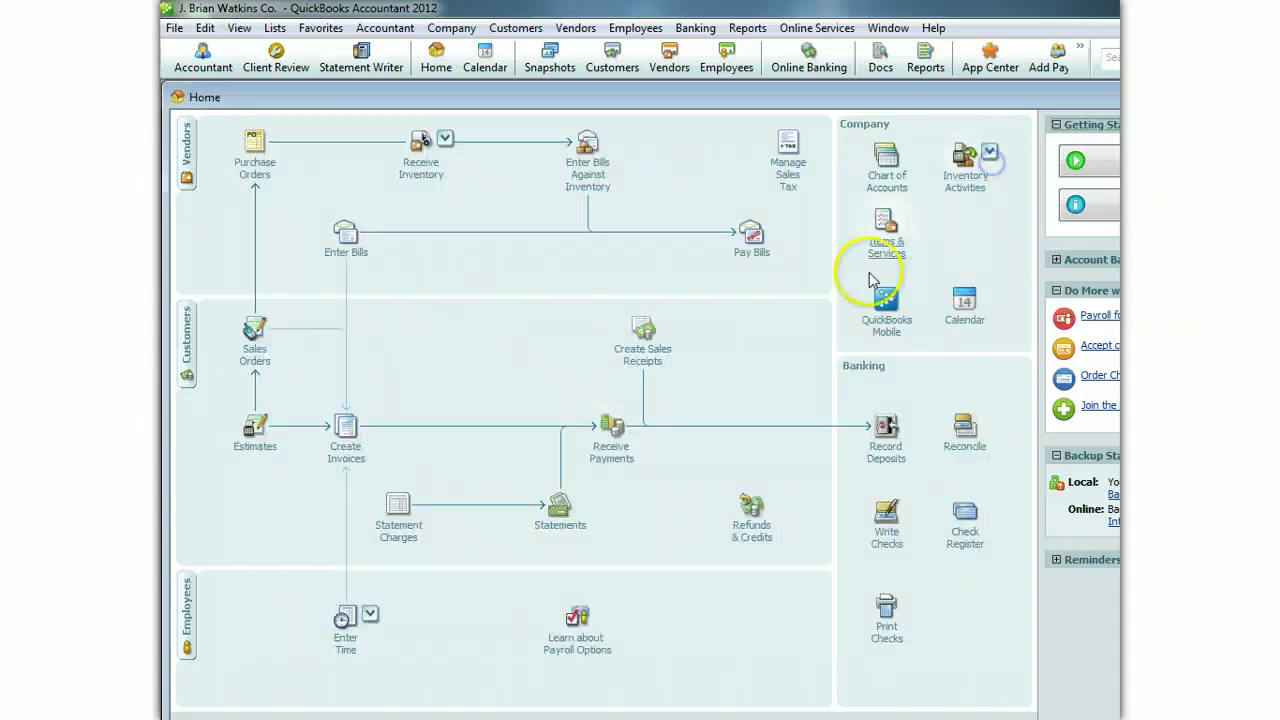
click(885, 455)
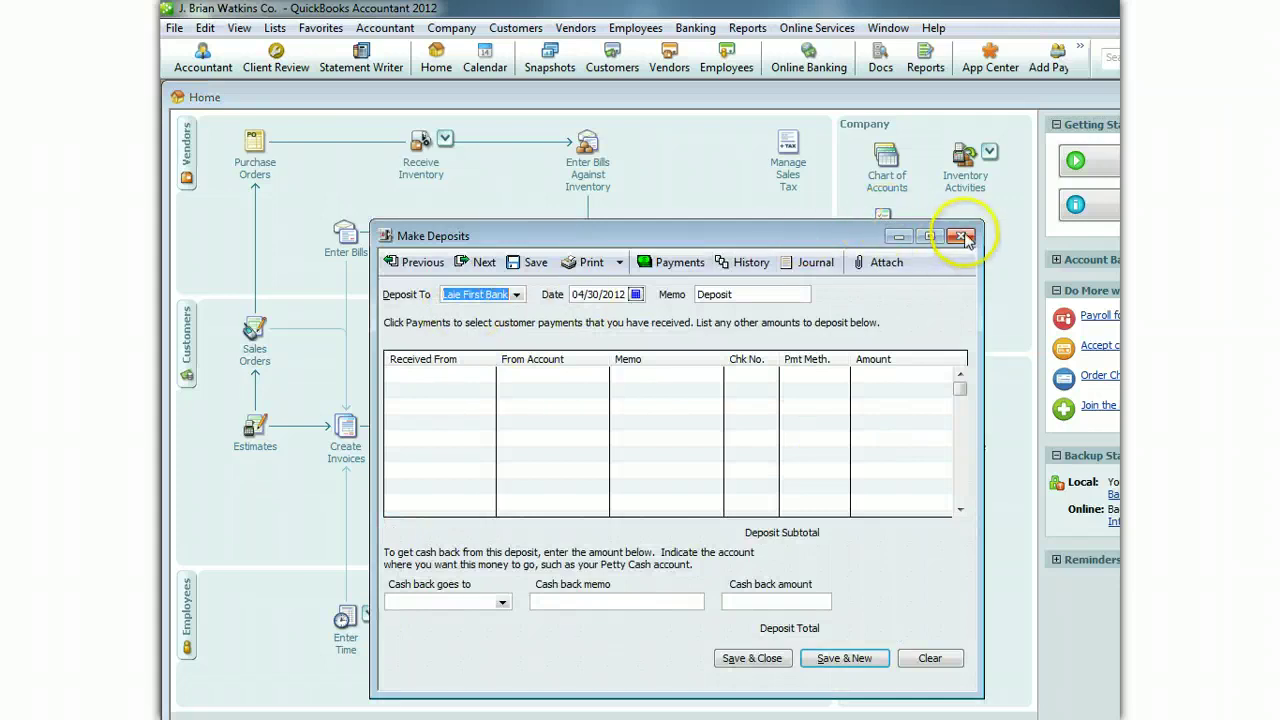
click(423, 264)
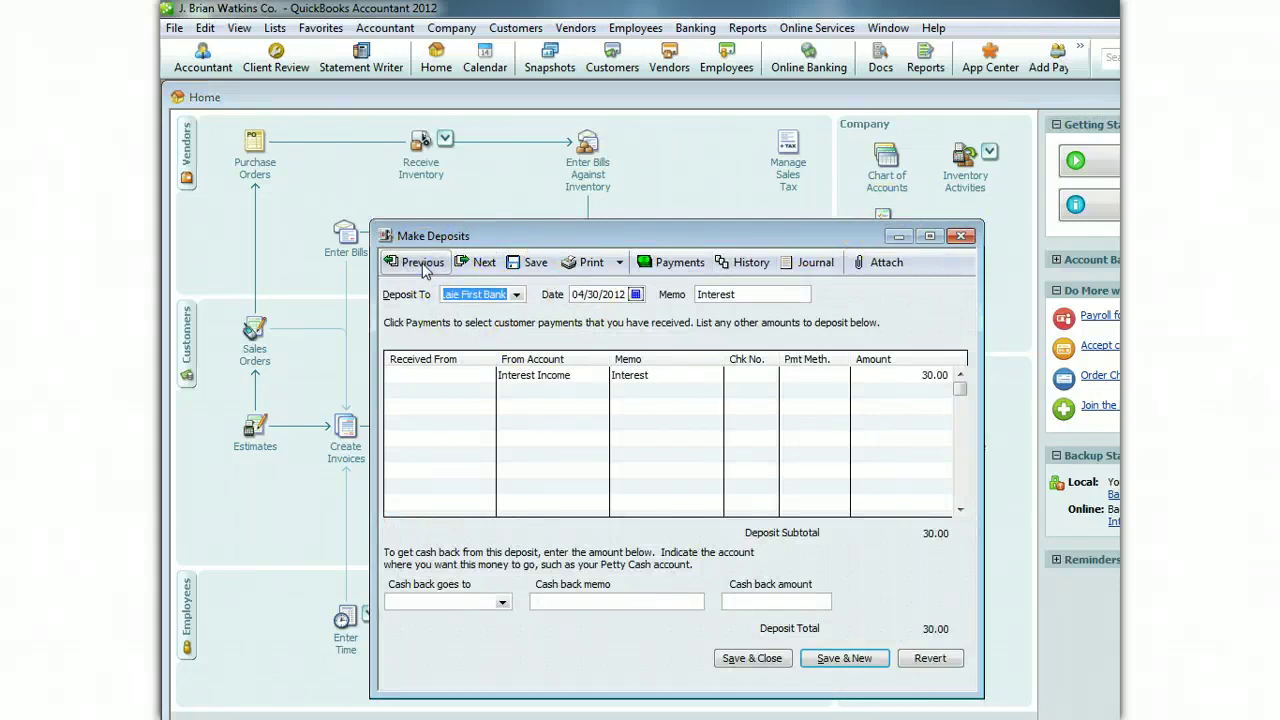
click(424, 264)
click(424, 265)
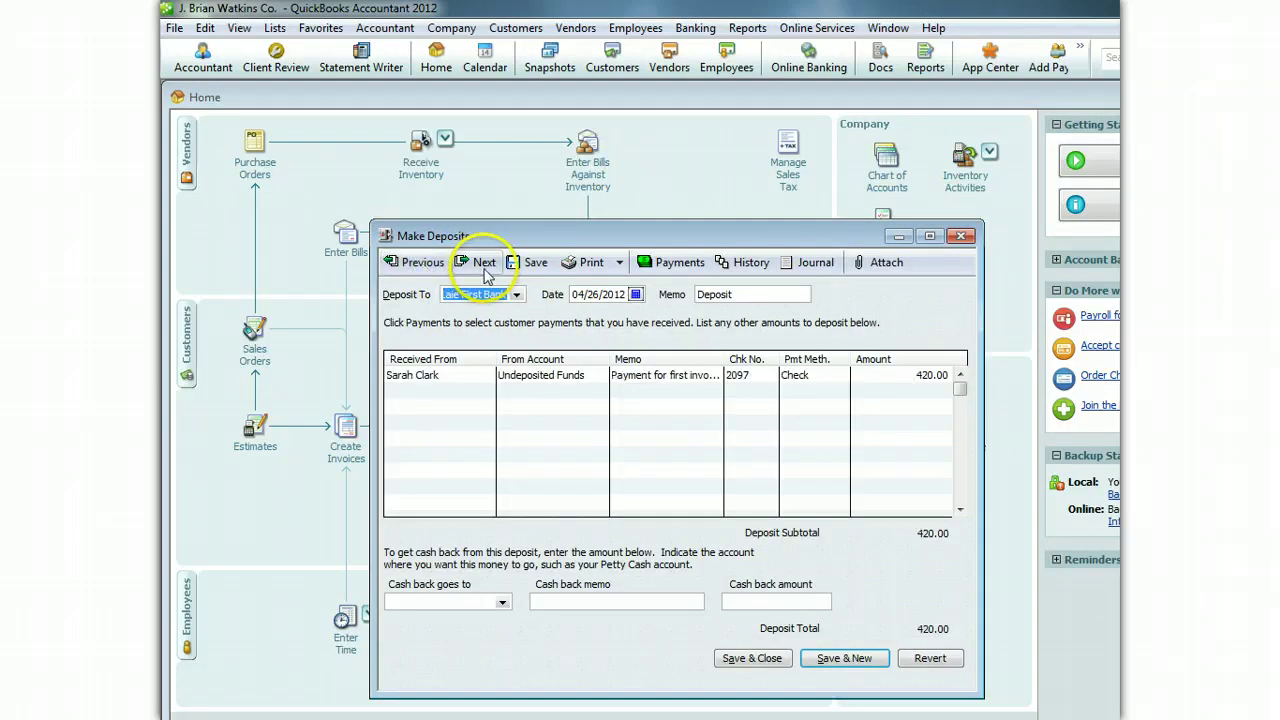
click(482, 263)
click(482, 263)
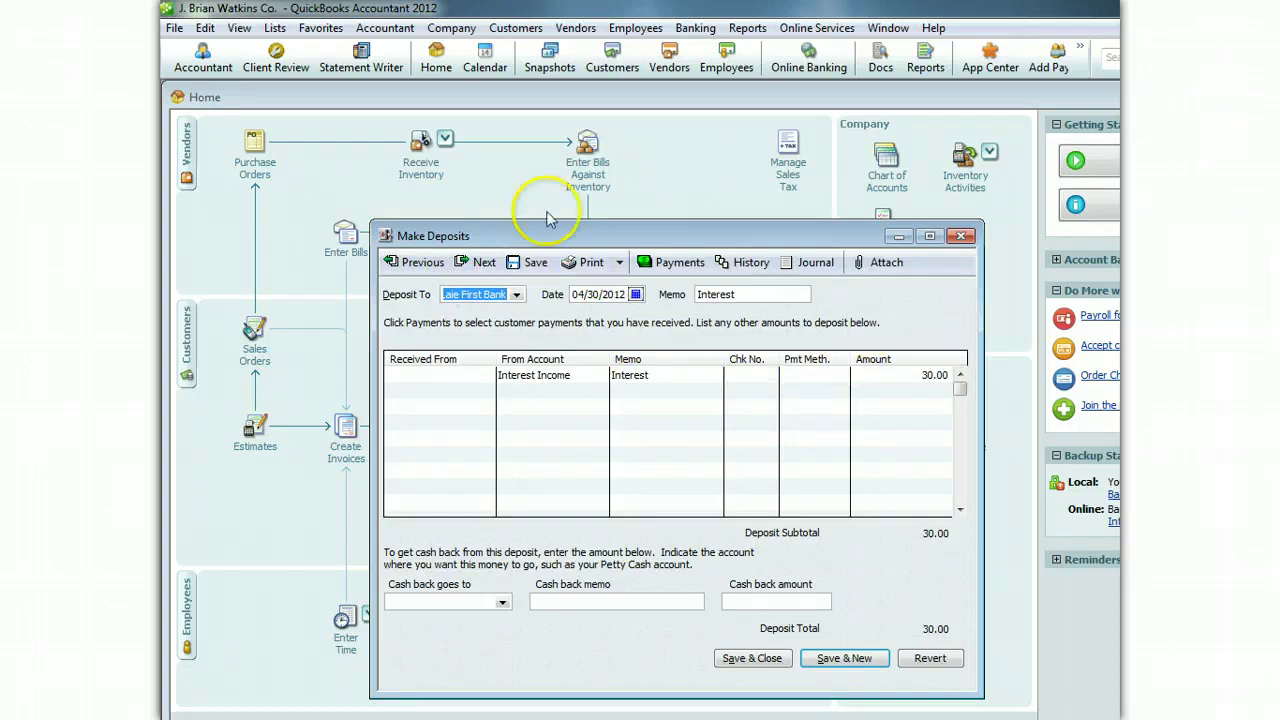
click(961, 236)
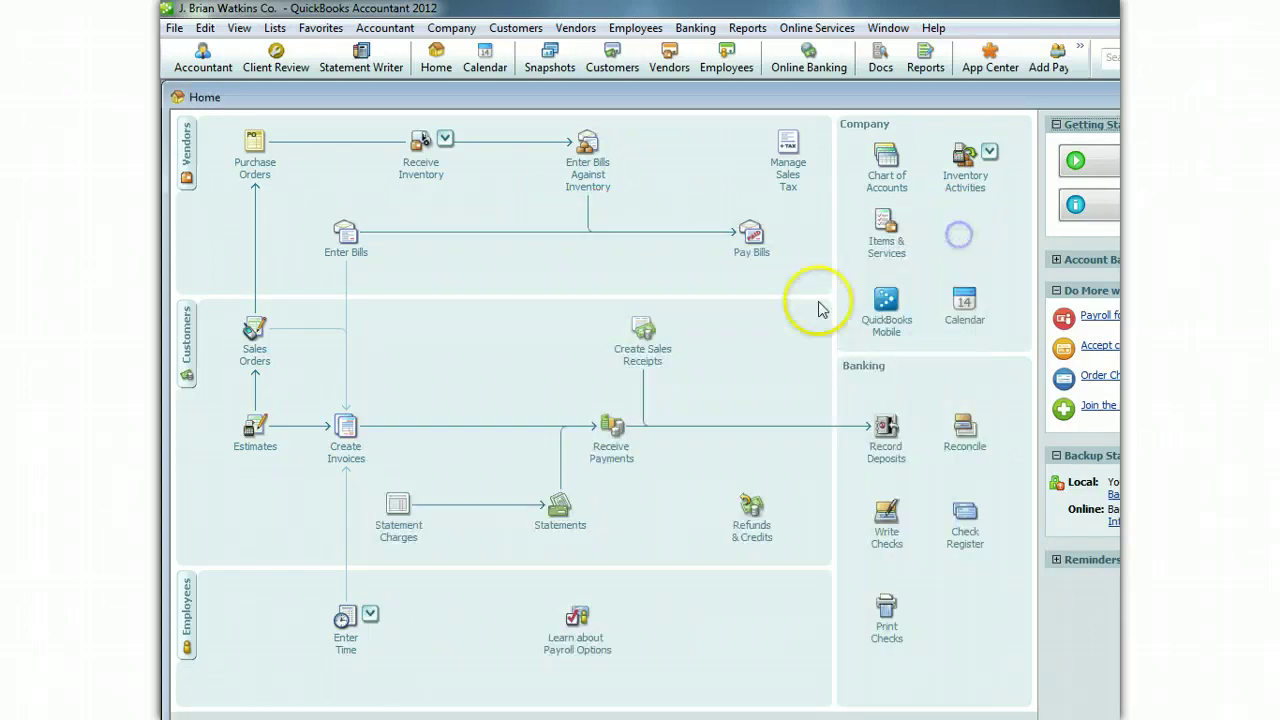
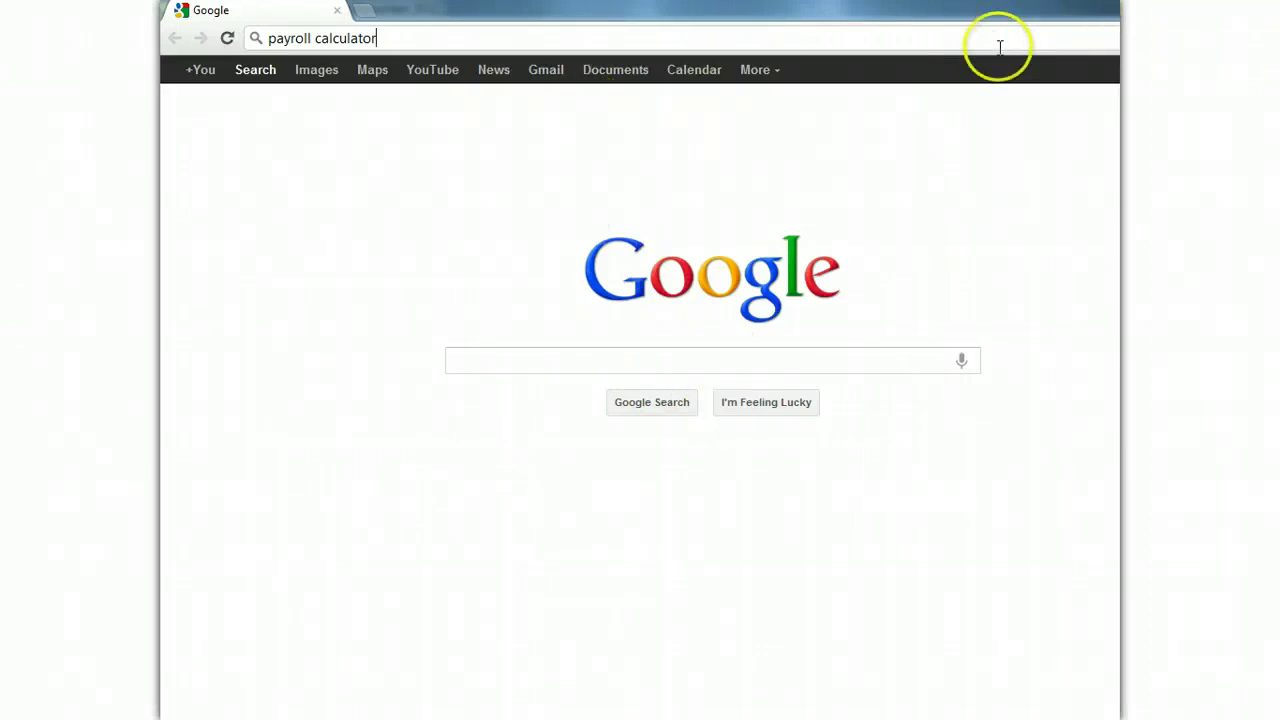
- Search the web for 'payroll calculator' and open Paycheck Manager's Free Payroll Tax Calculator result
key(Return)
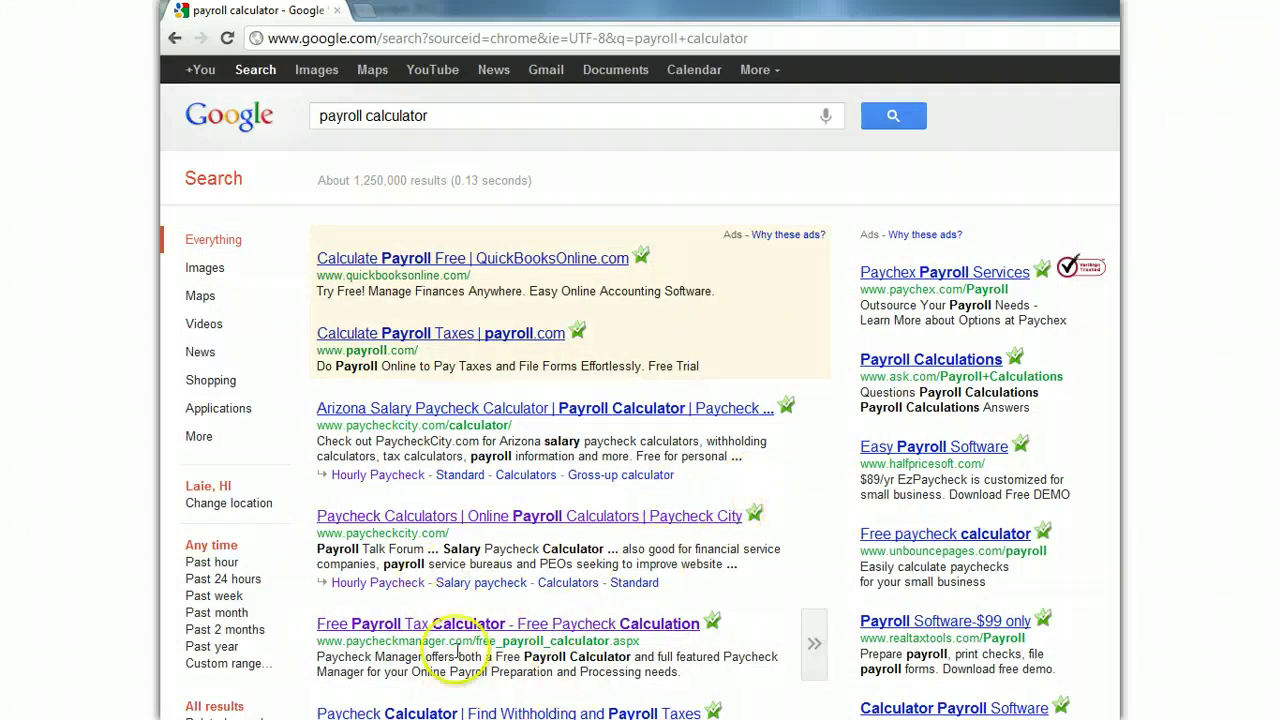
click(428, 626)
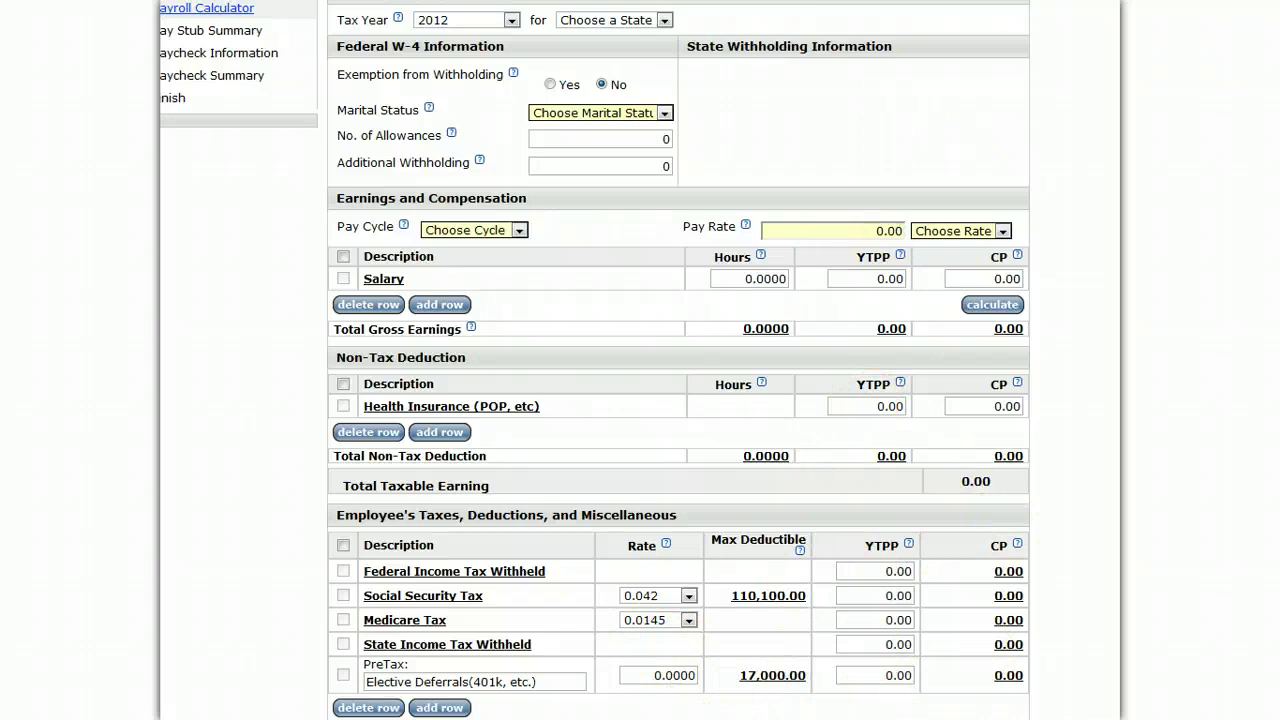
- Choose California as the state in the Free Payroll Tax Calculator form
scroll(614, 334, down, 5)
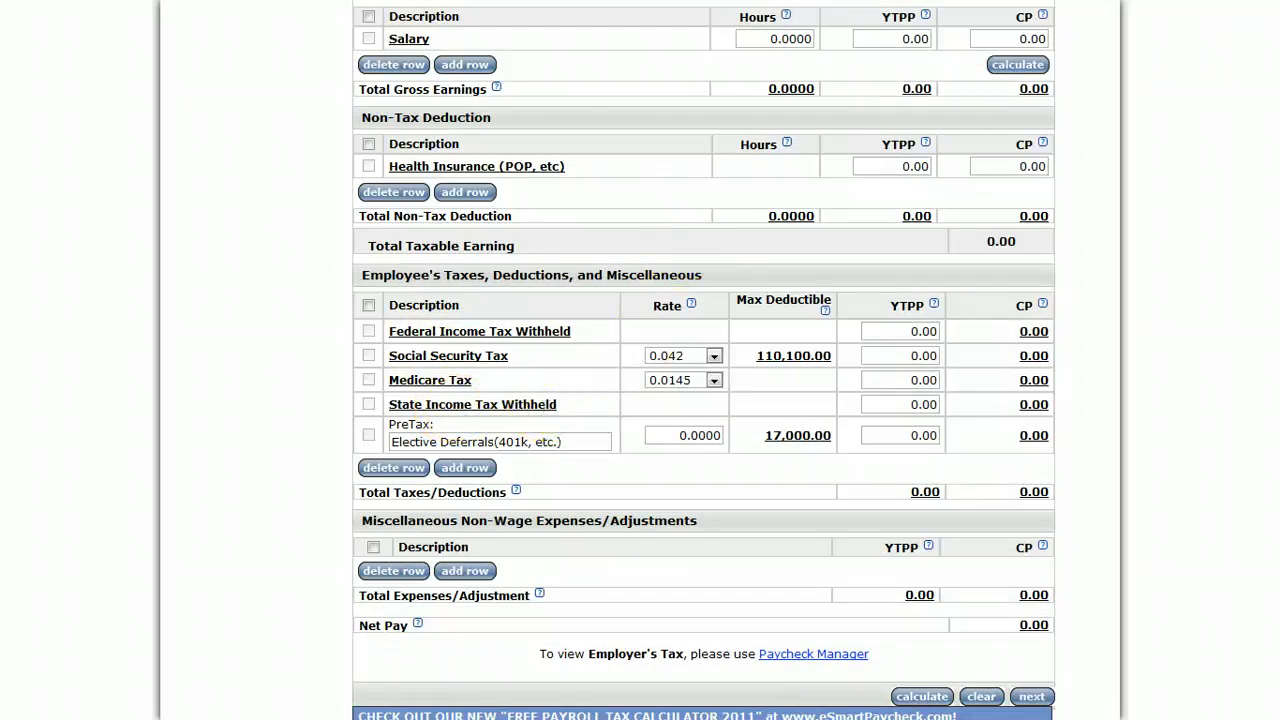
scroll(640, 360, up, 5)
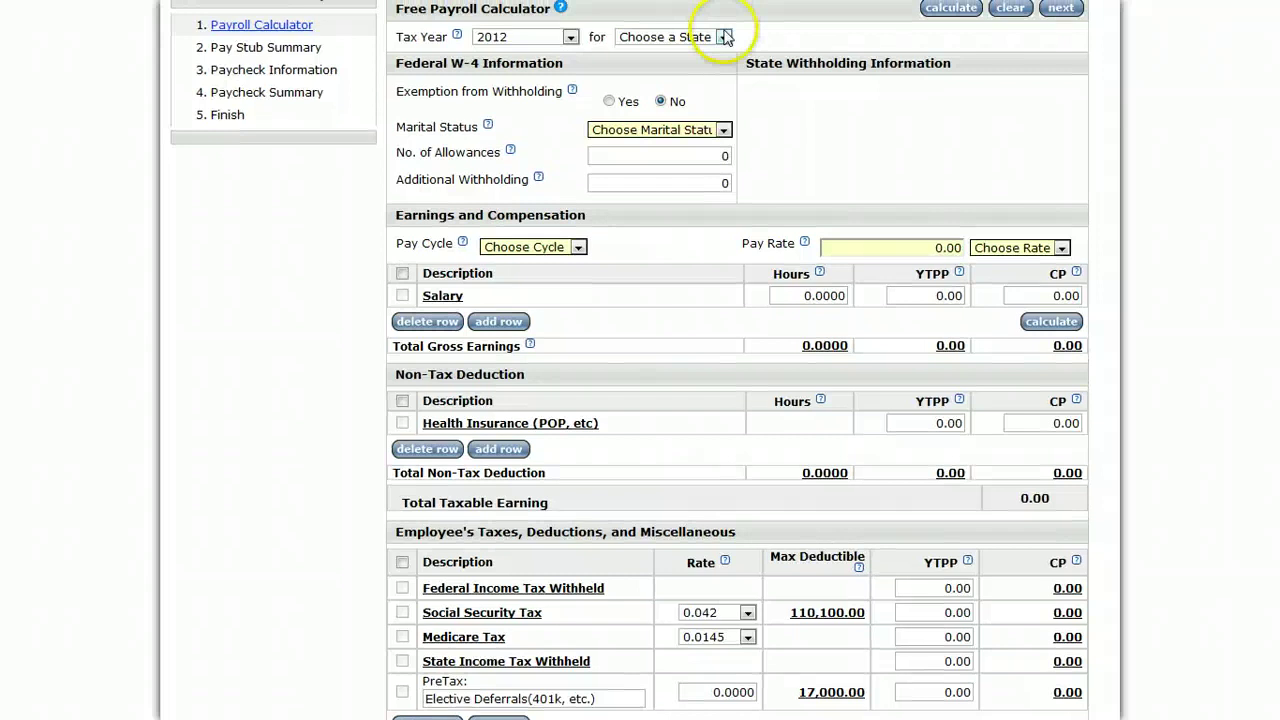
click(722, 37)
click(690, 118)
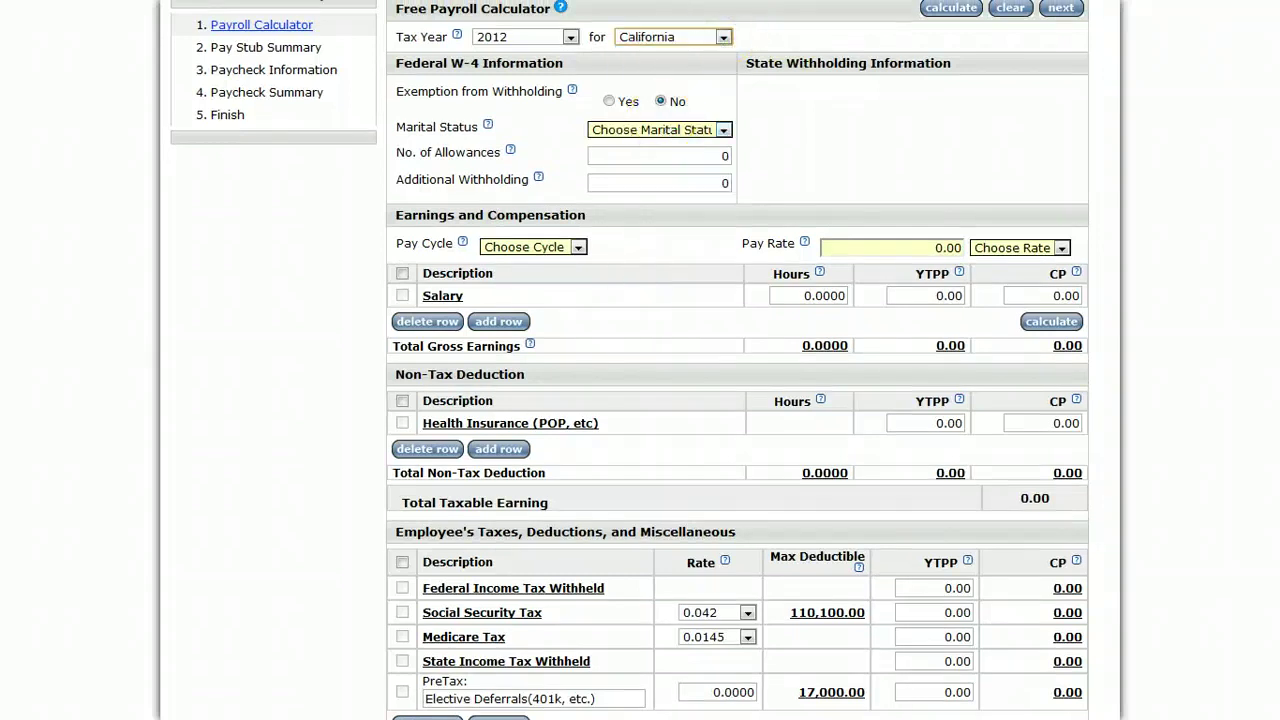
scroll(640, 360, down, 5)
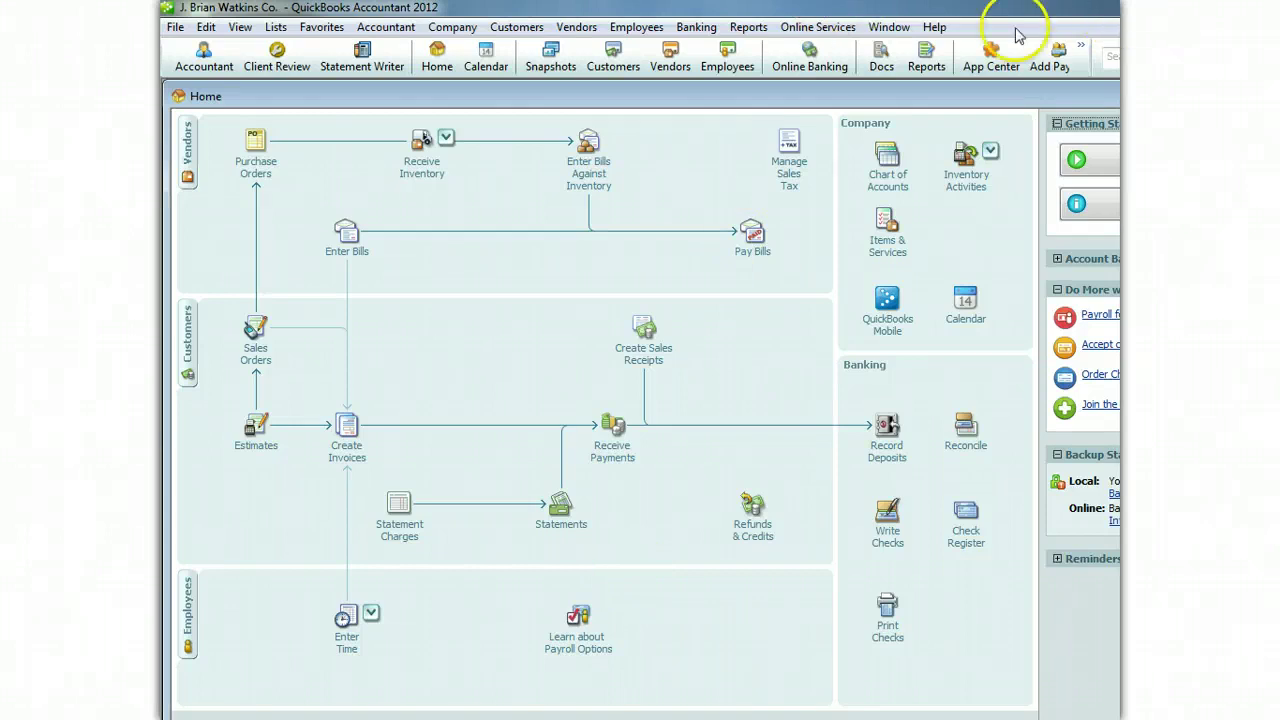
- Open QuickBooks Help from the Help menu to show the Have a Question? window
click(936, 28)
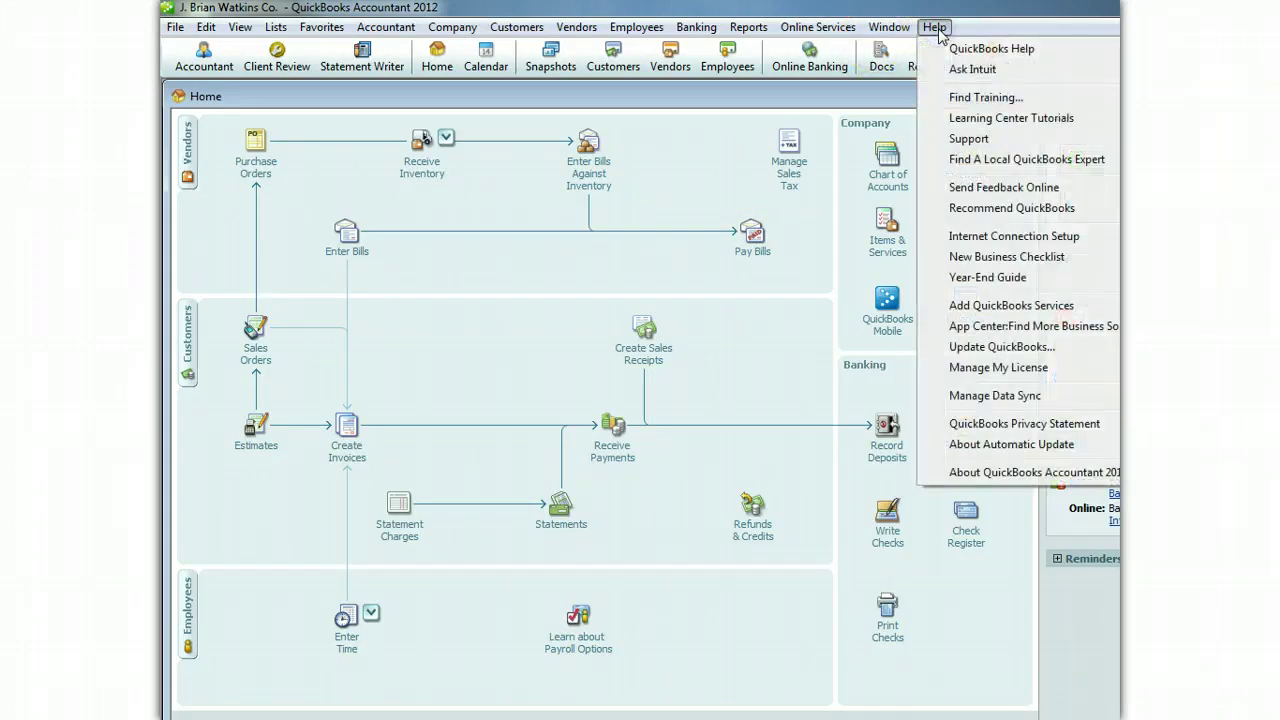
click(1066, 12)
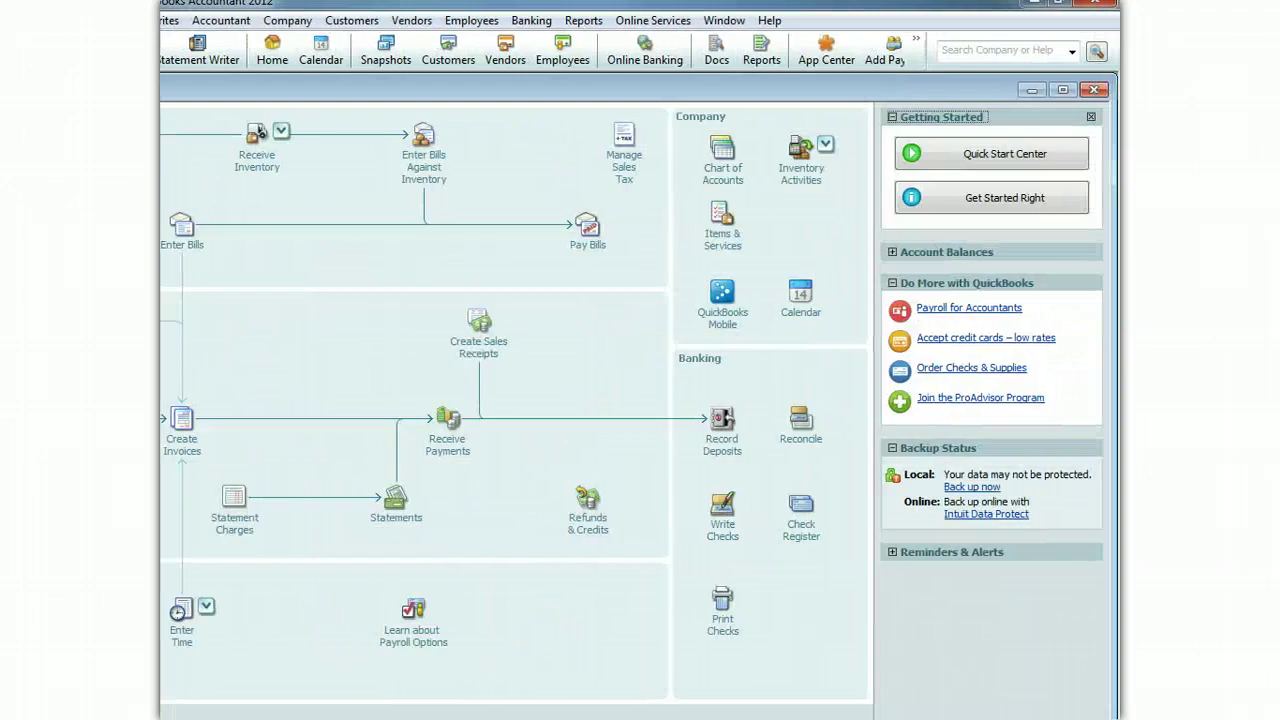
click(935, 23)
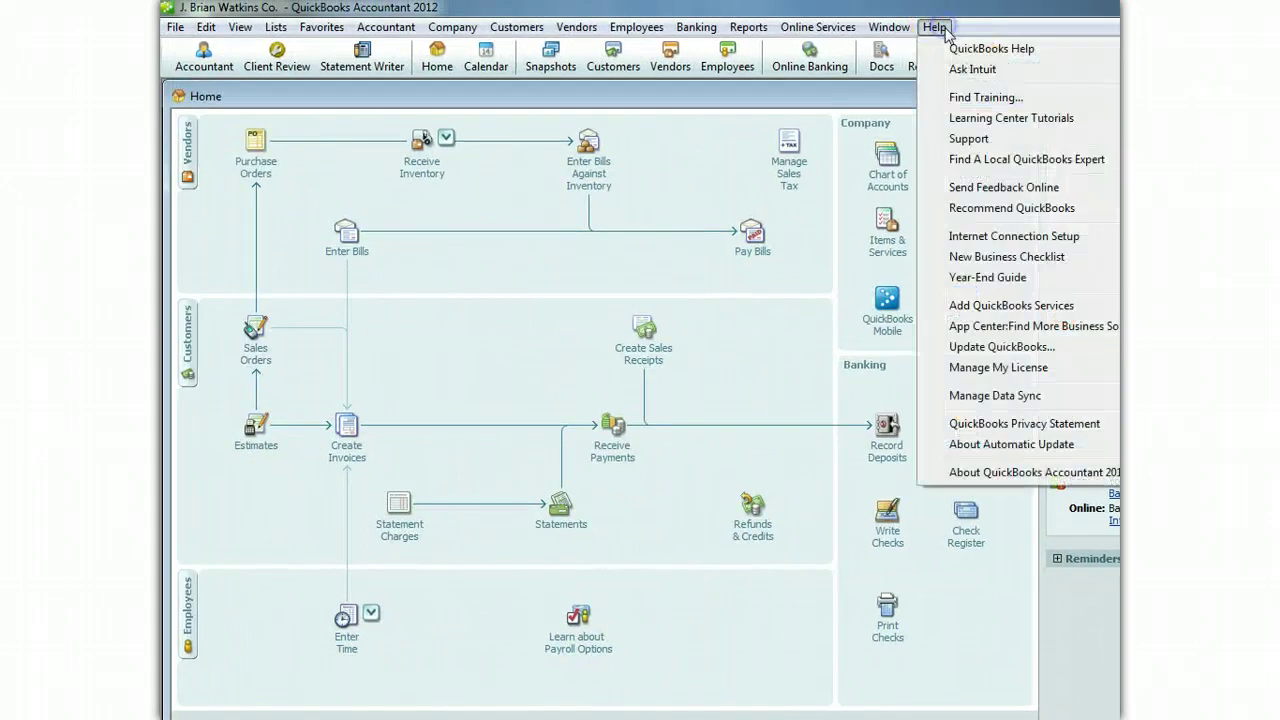
click(975, 48)
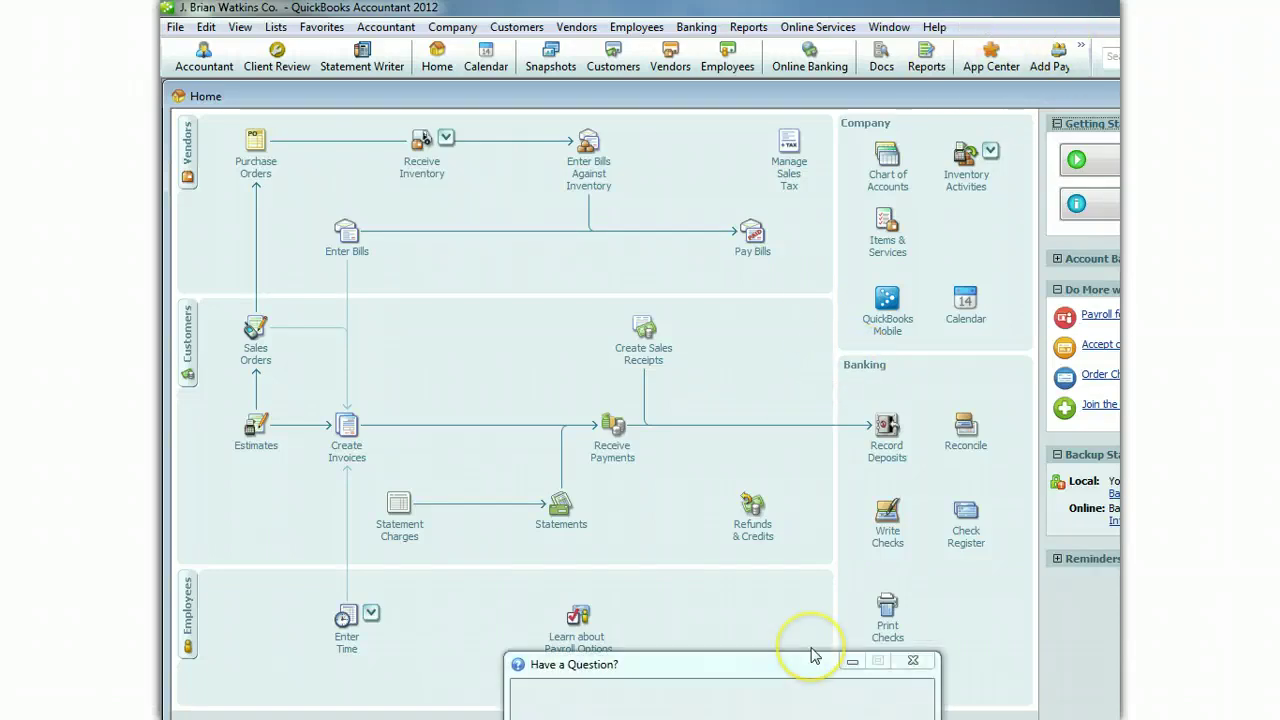
- Search the Have a Question? help for 'manual payroll'
click(737, 668)
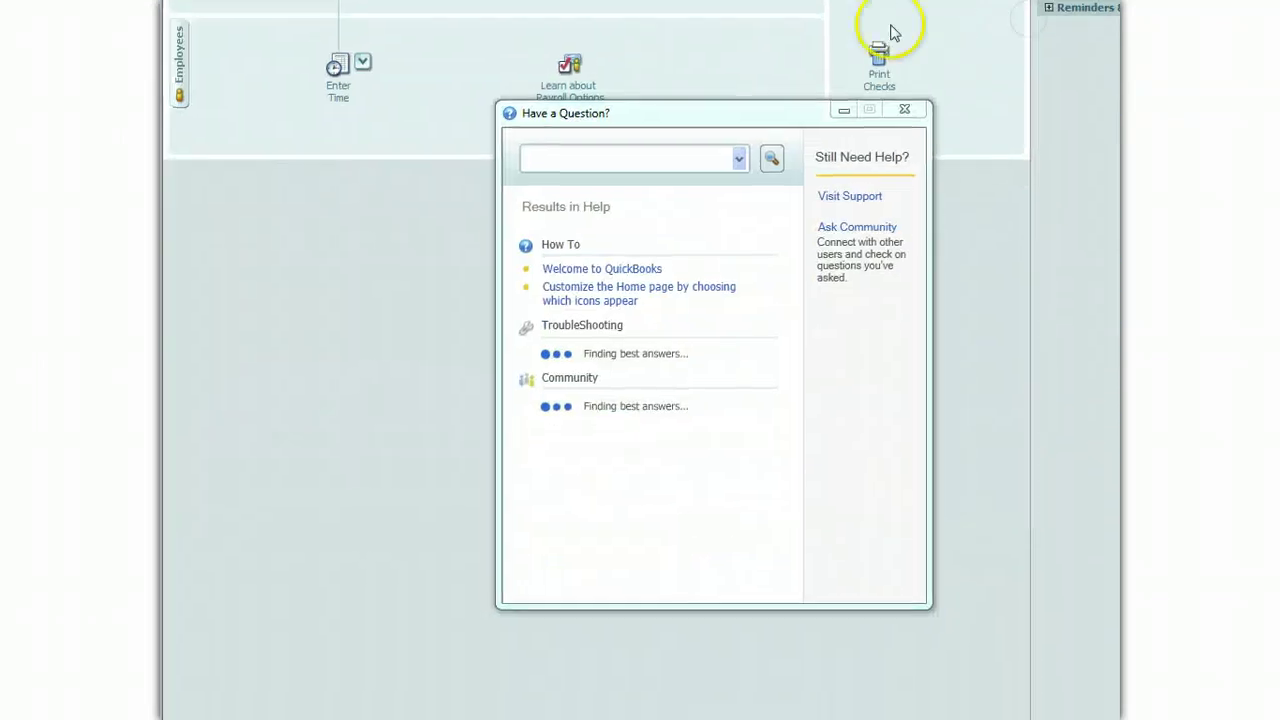
click(629, 708)
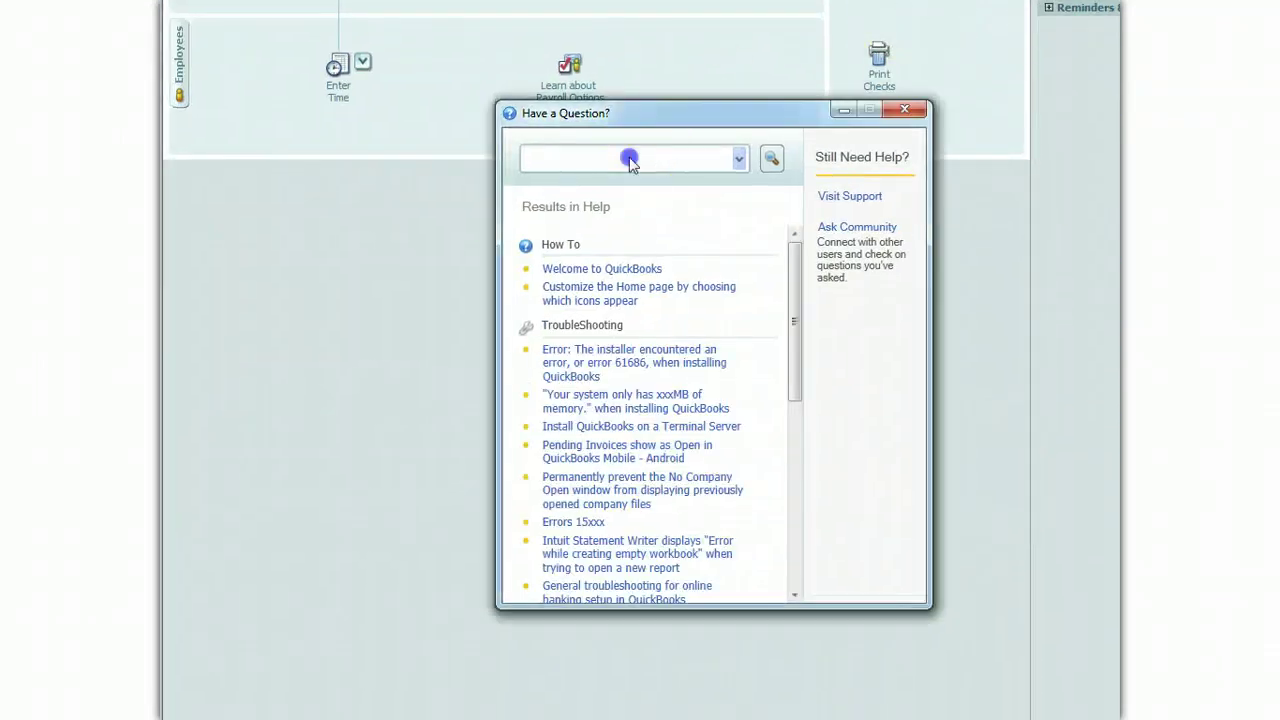
click(629, 157)
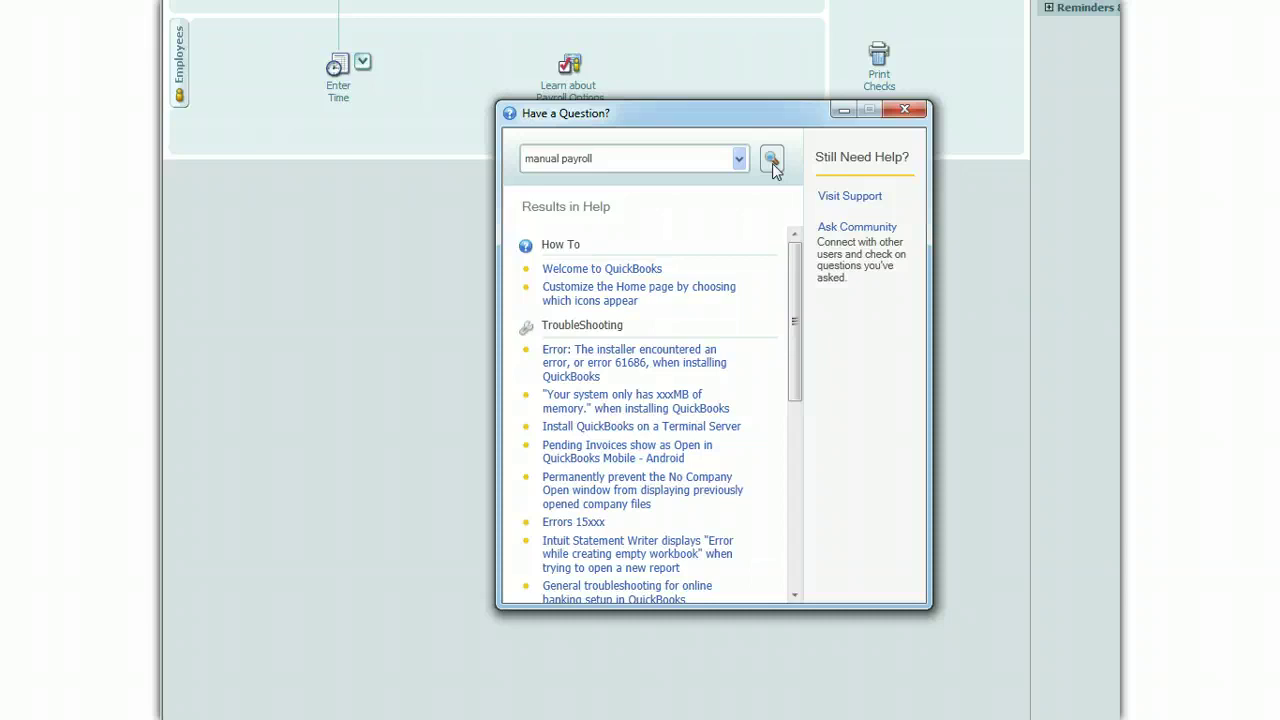
click(772, 162)
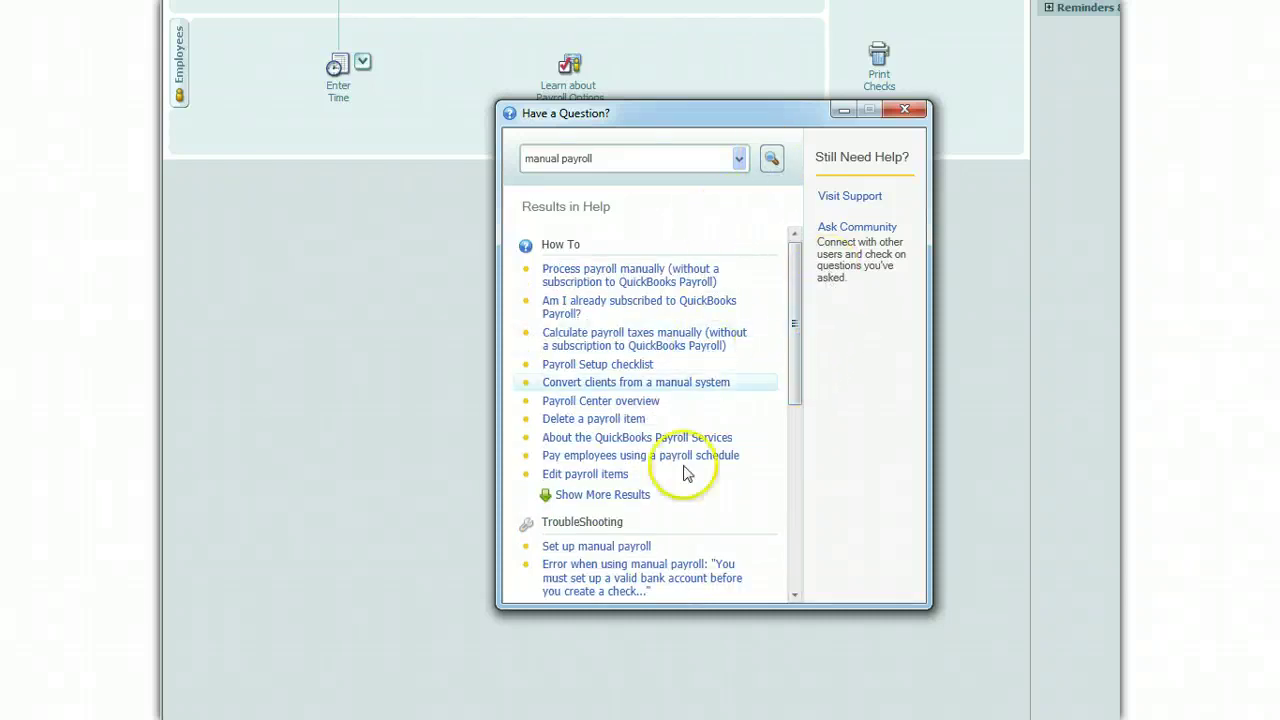
- Close the Set up manual payroll article that failed to display and rerun the 'manual payroll' search
click(616, 548)
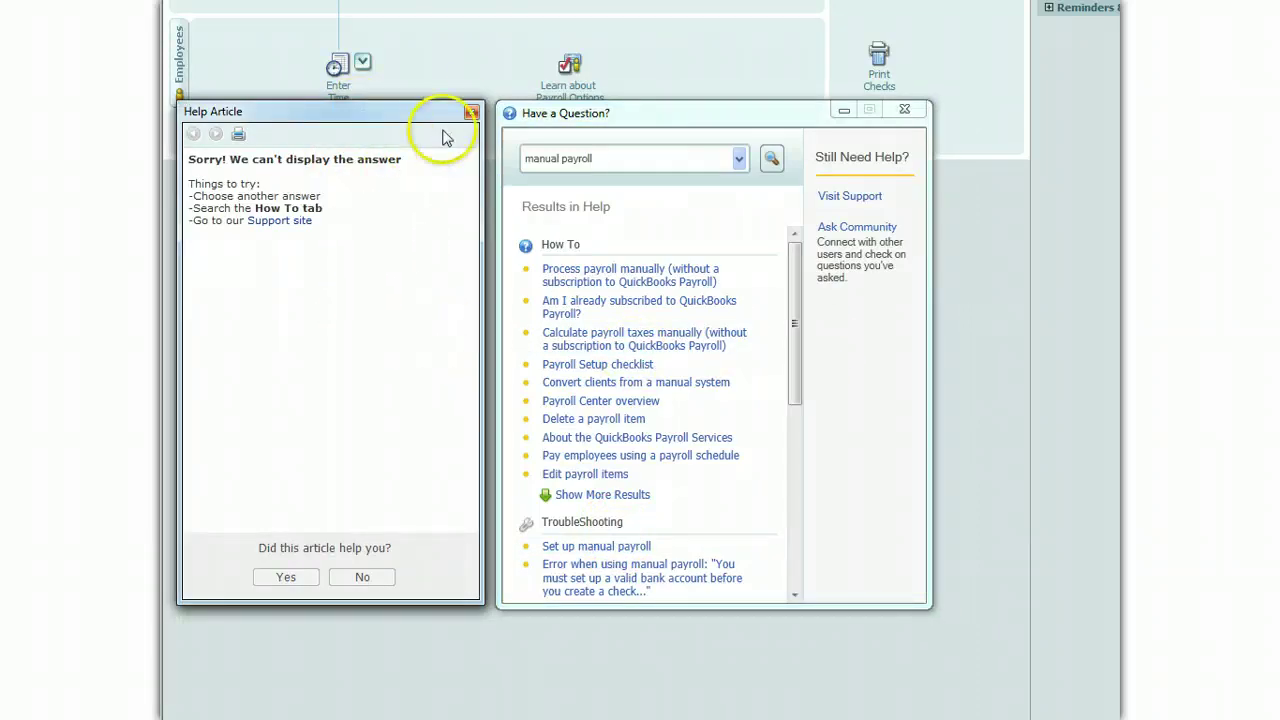
click(471, 114)
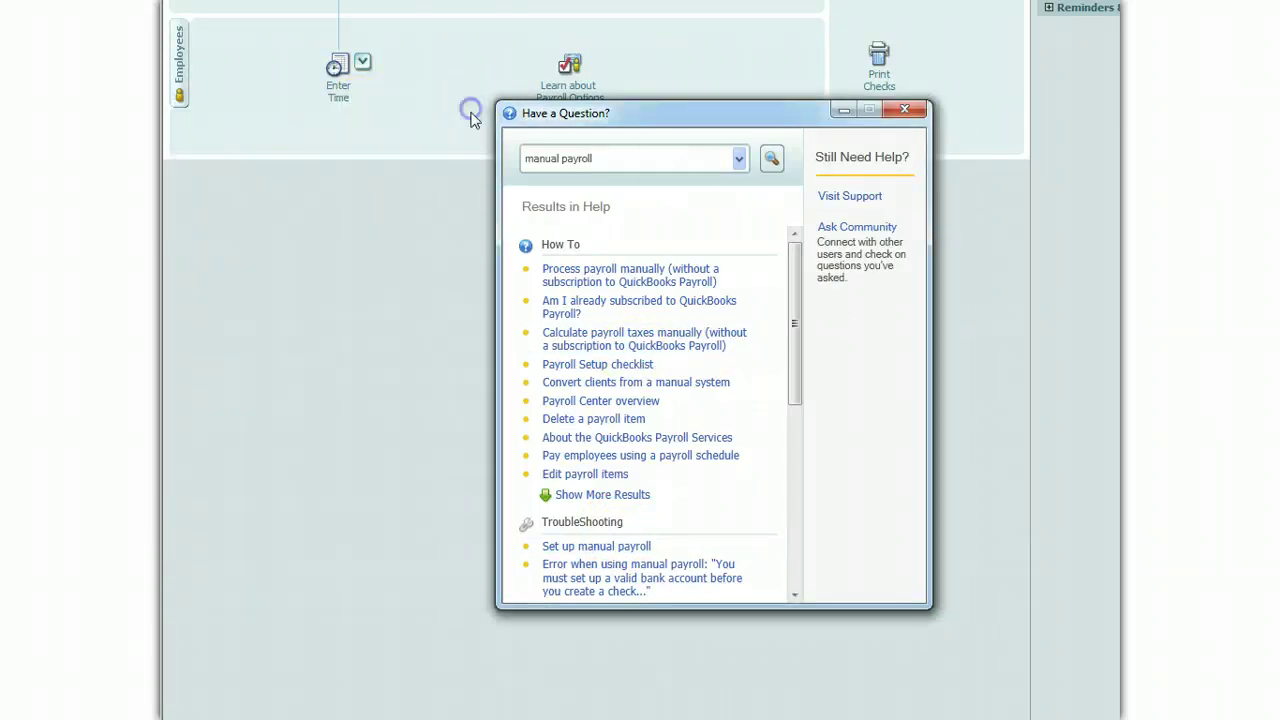
click(773, 160)
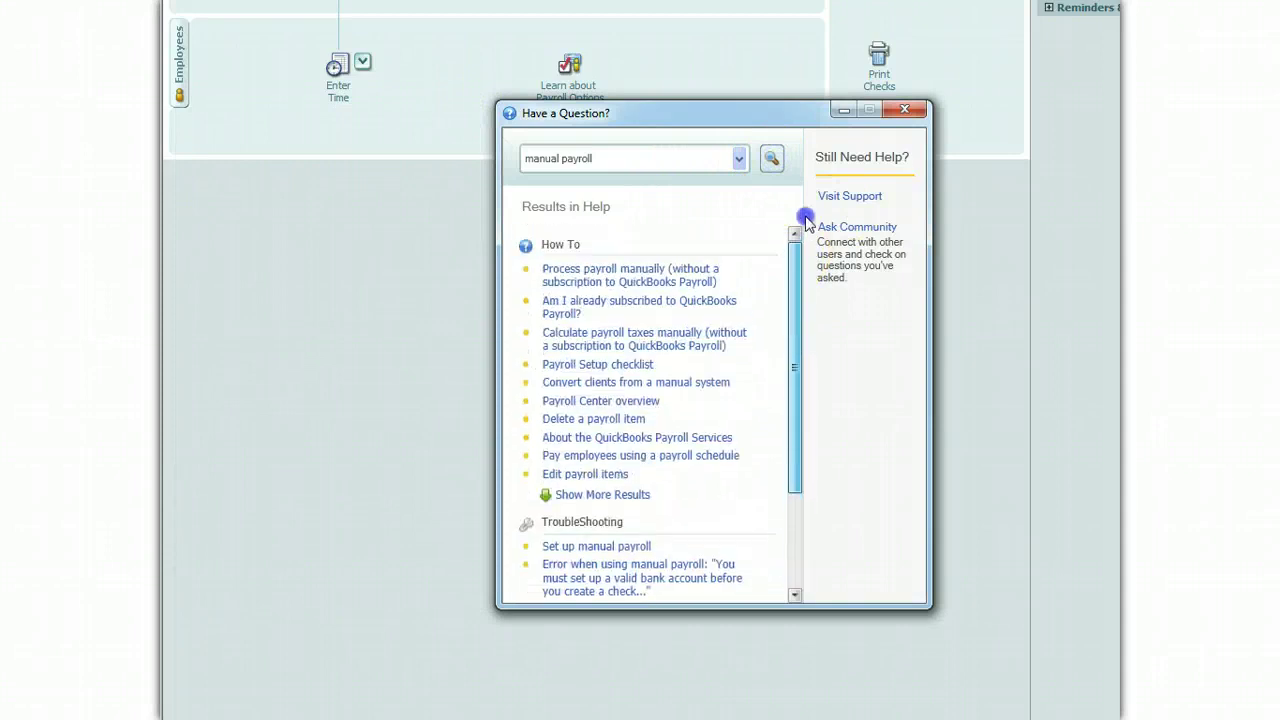
click(786, 440)
drag(786, 440, 797, 178)
- Open 'Process payroll manually' and follow its manual payroll calculations link
click(630, 275)
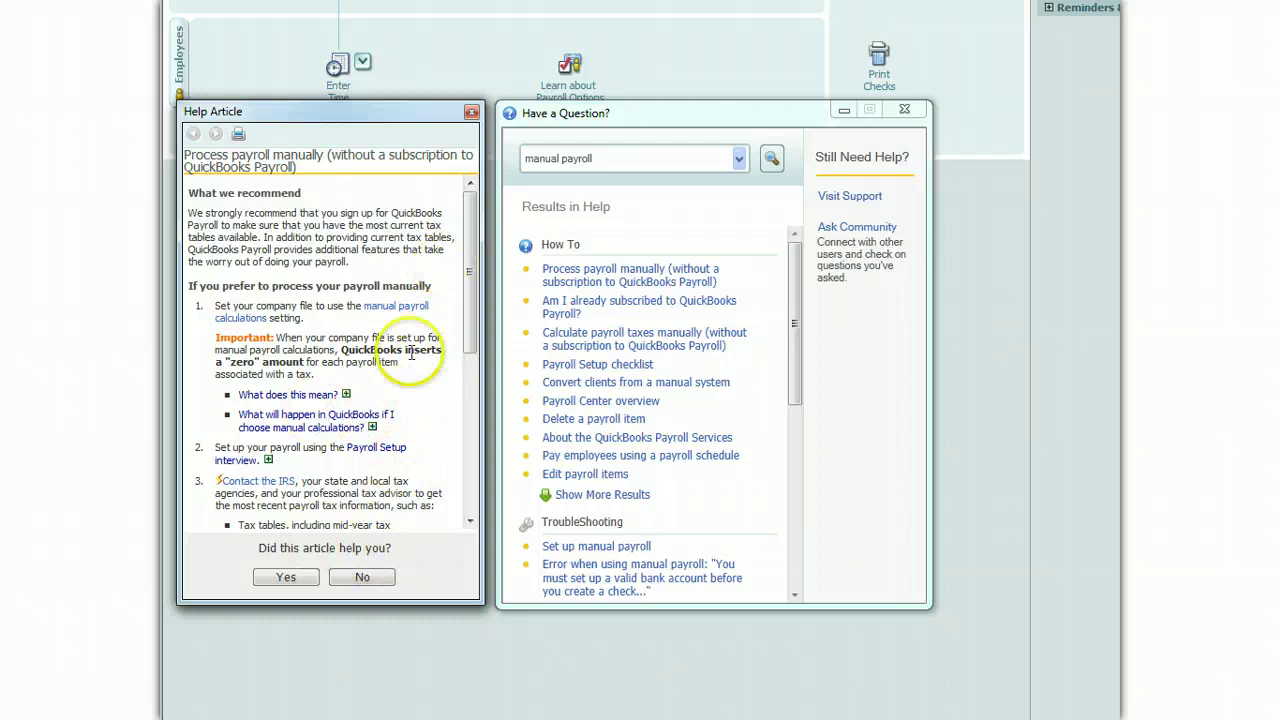
drag(476, 230, 480, 290)
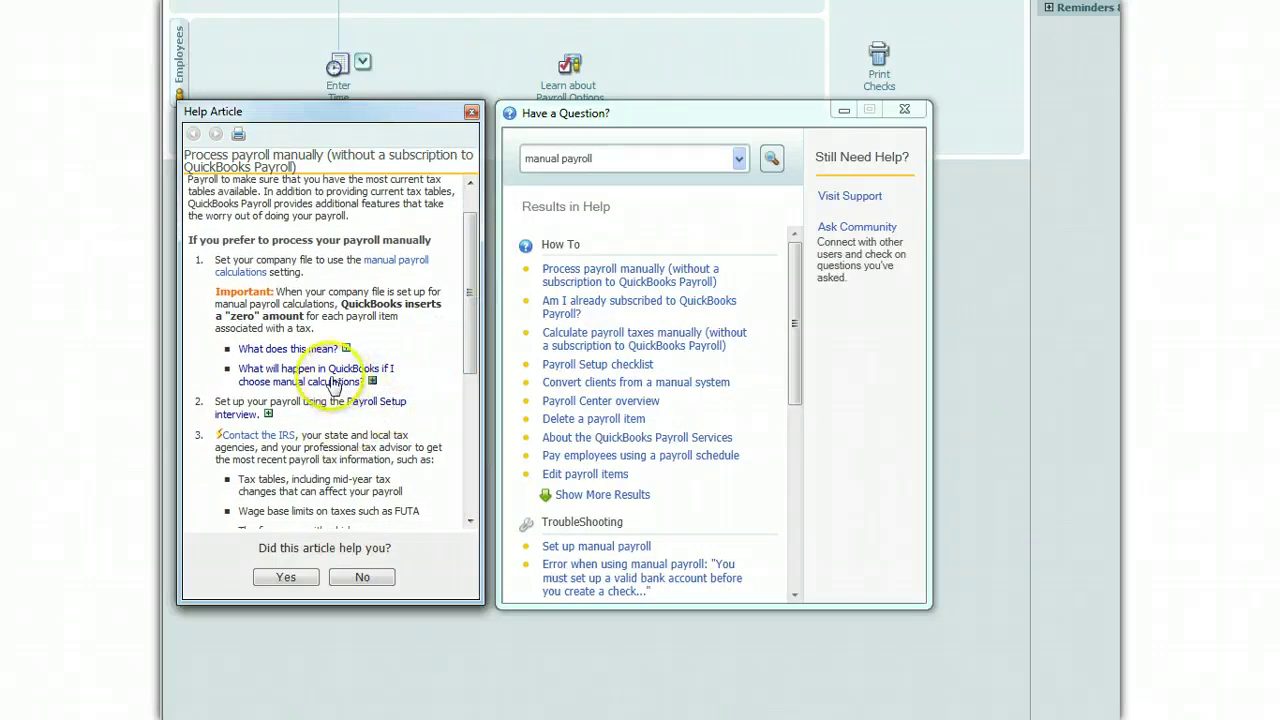
click(403, 265)
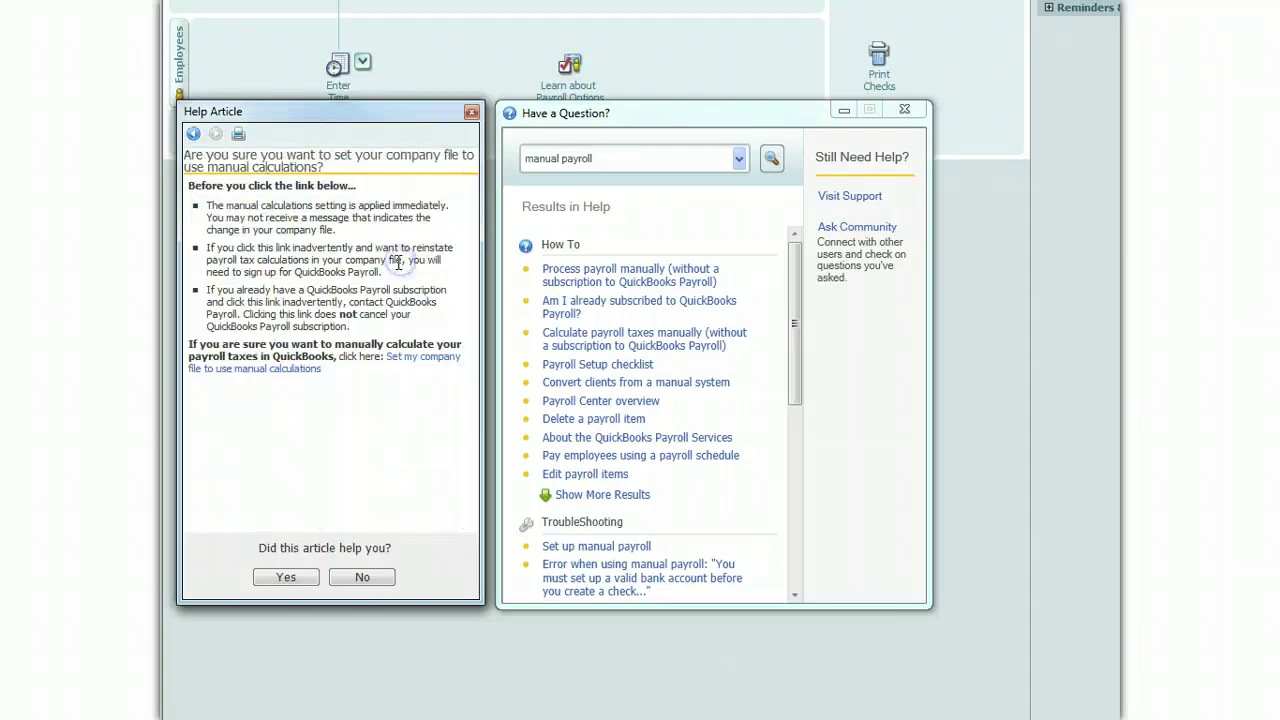
- Set the company file to manual payroll calculations, acknowledge the notice, and close both help windows
click(425, 362)
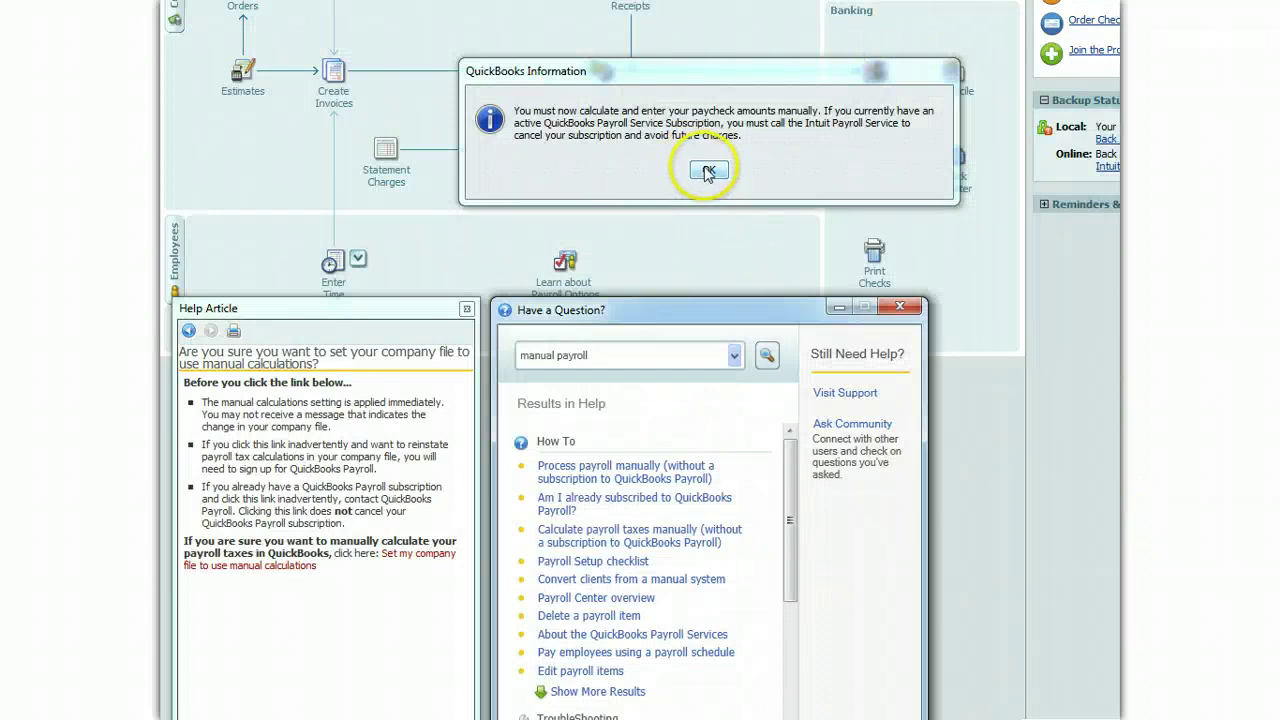
click(709, 172)
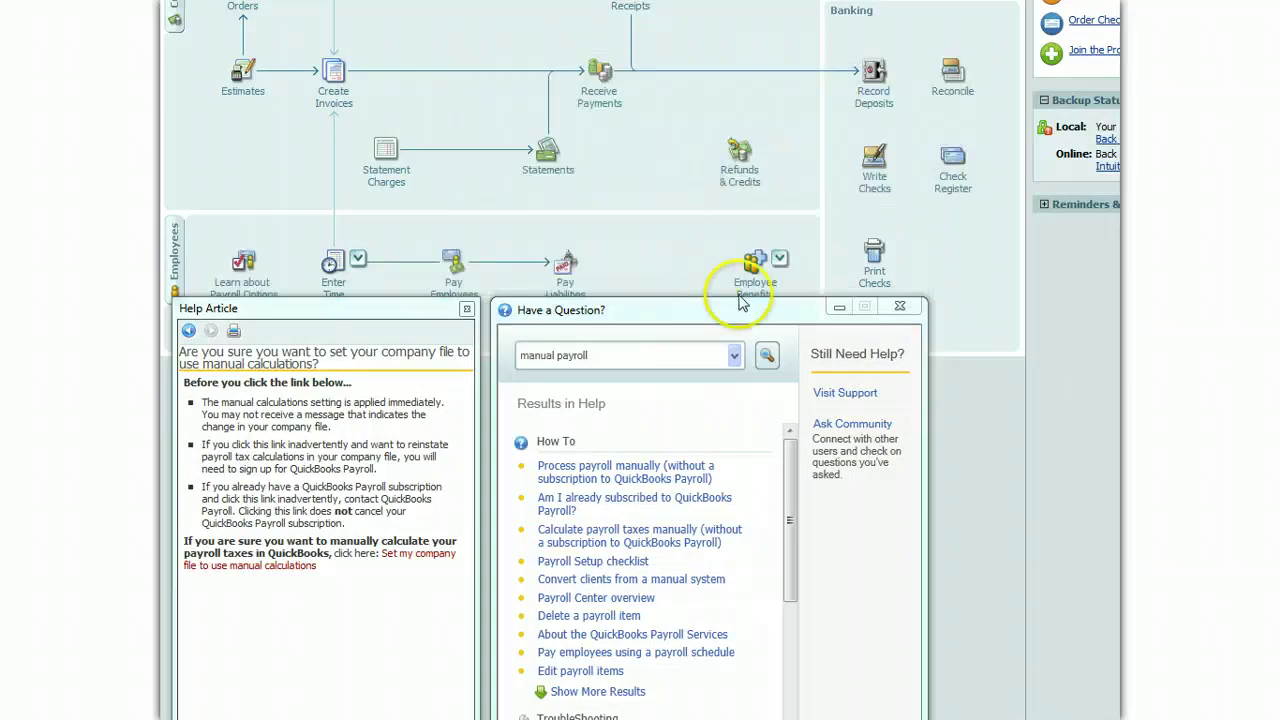
click(900, 310)
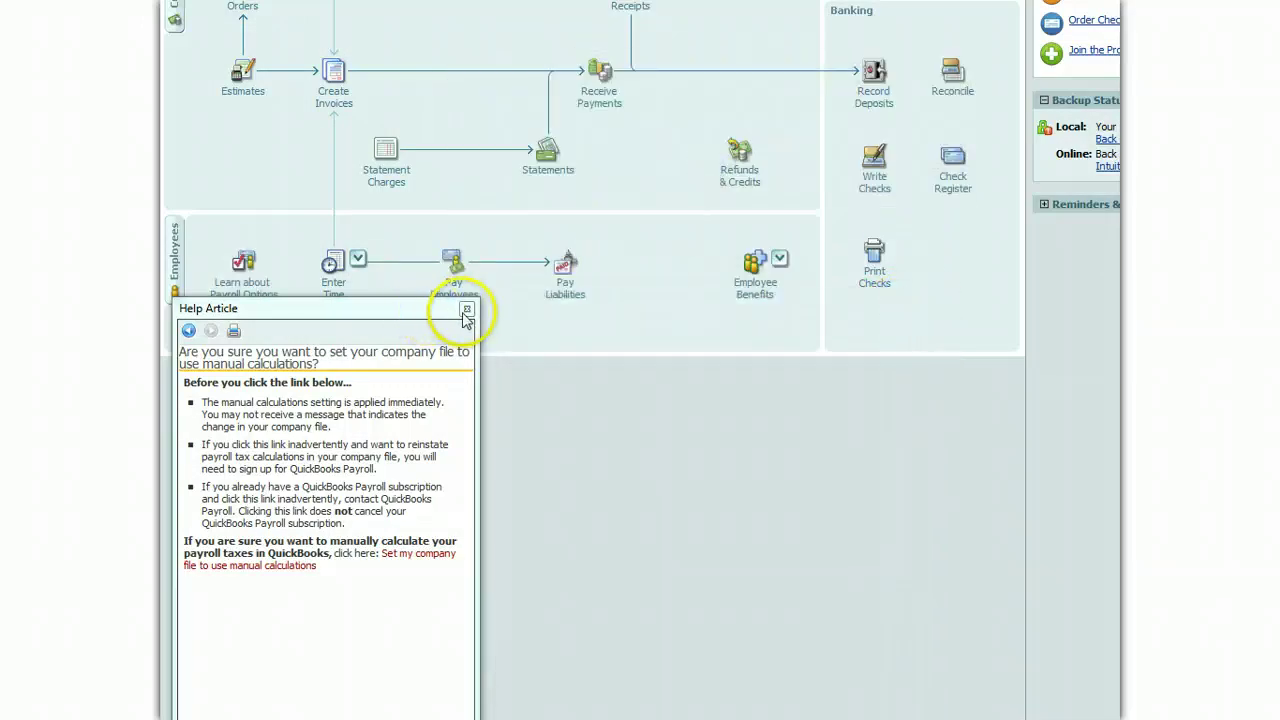
click(466, 309)
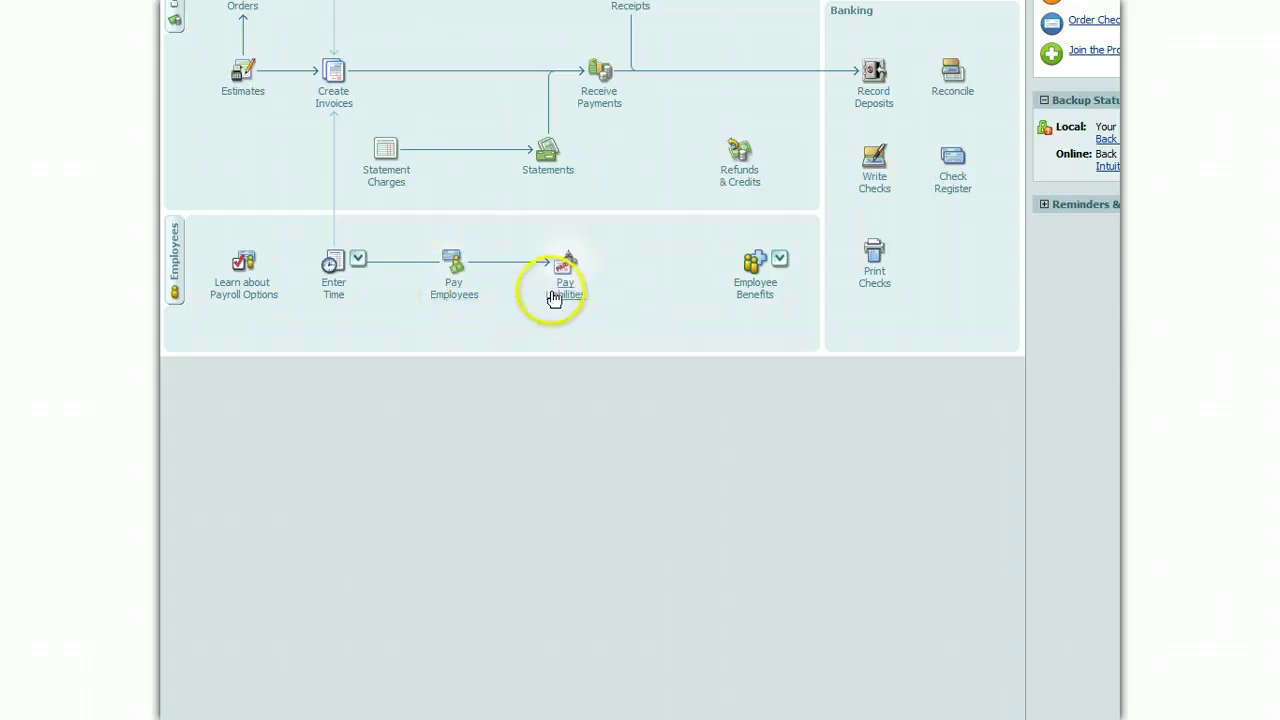
- Open a Weekly Timesheet, dismiss the missing-name warning, and close the timesheet empty
click(337, 299)
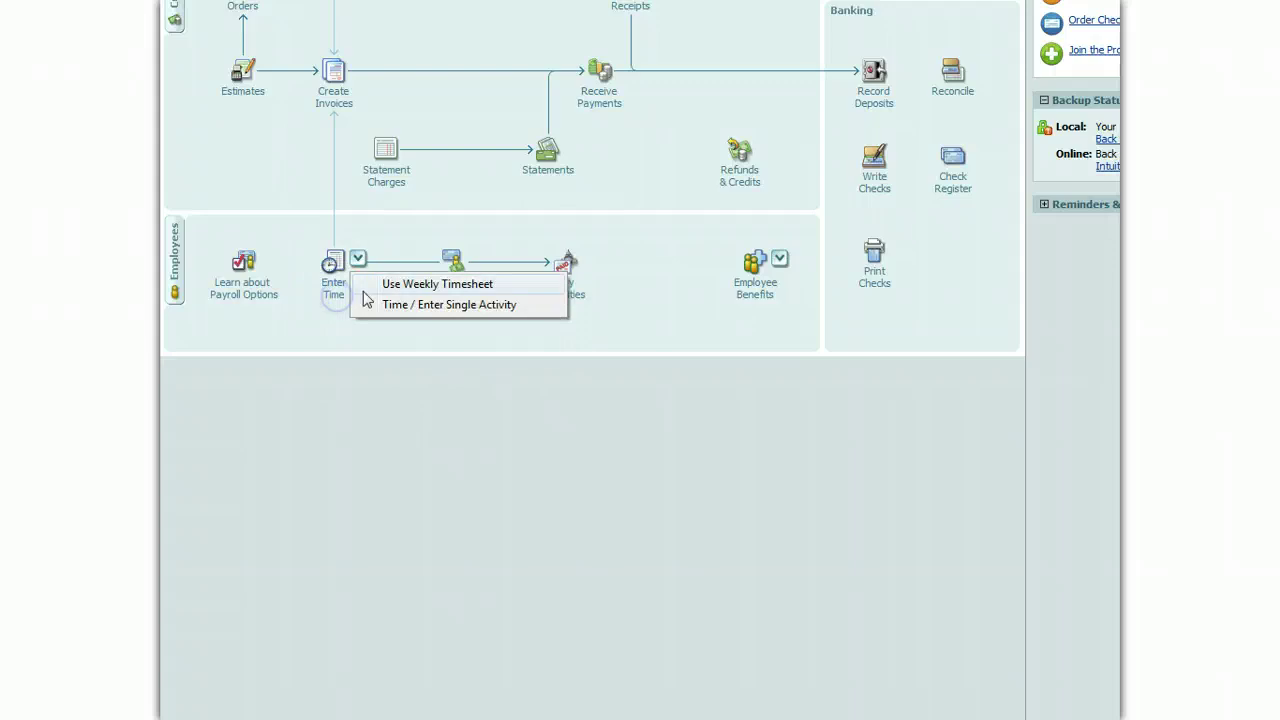
click(406, 288)
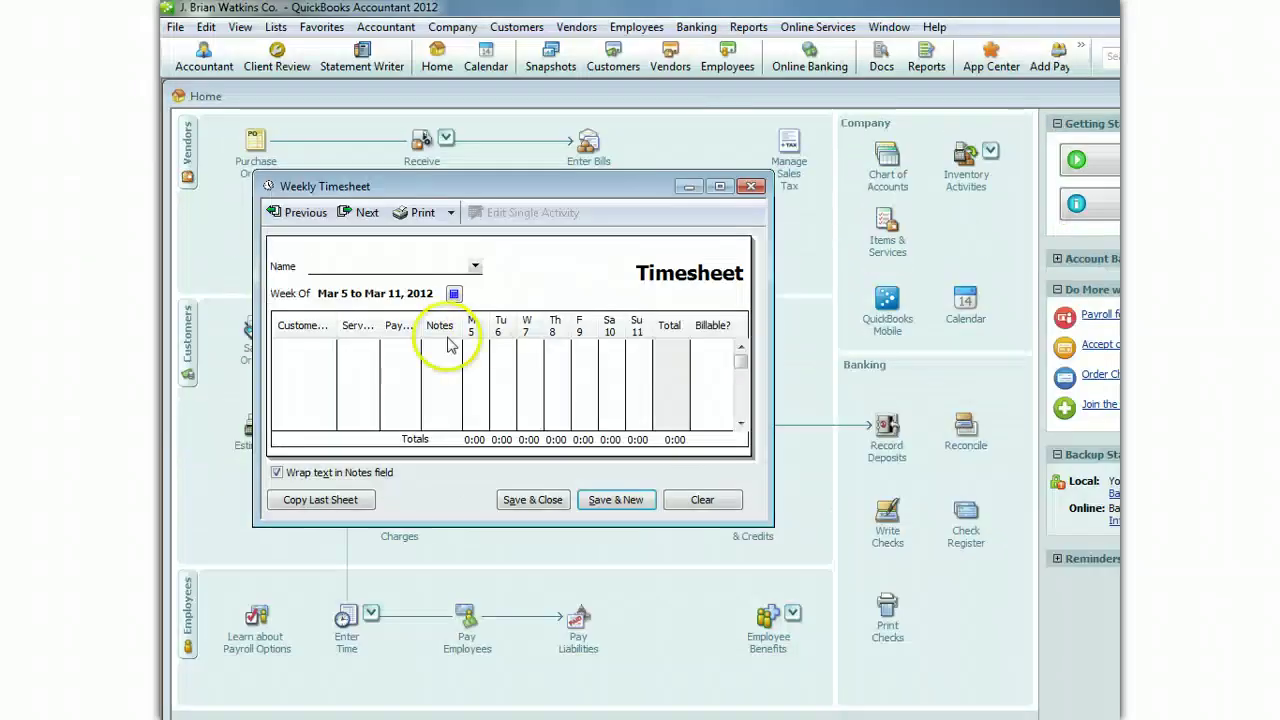
click(475, 267)
click(475, 267)
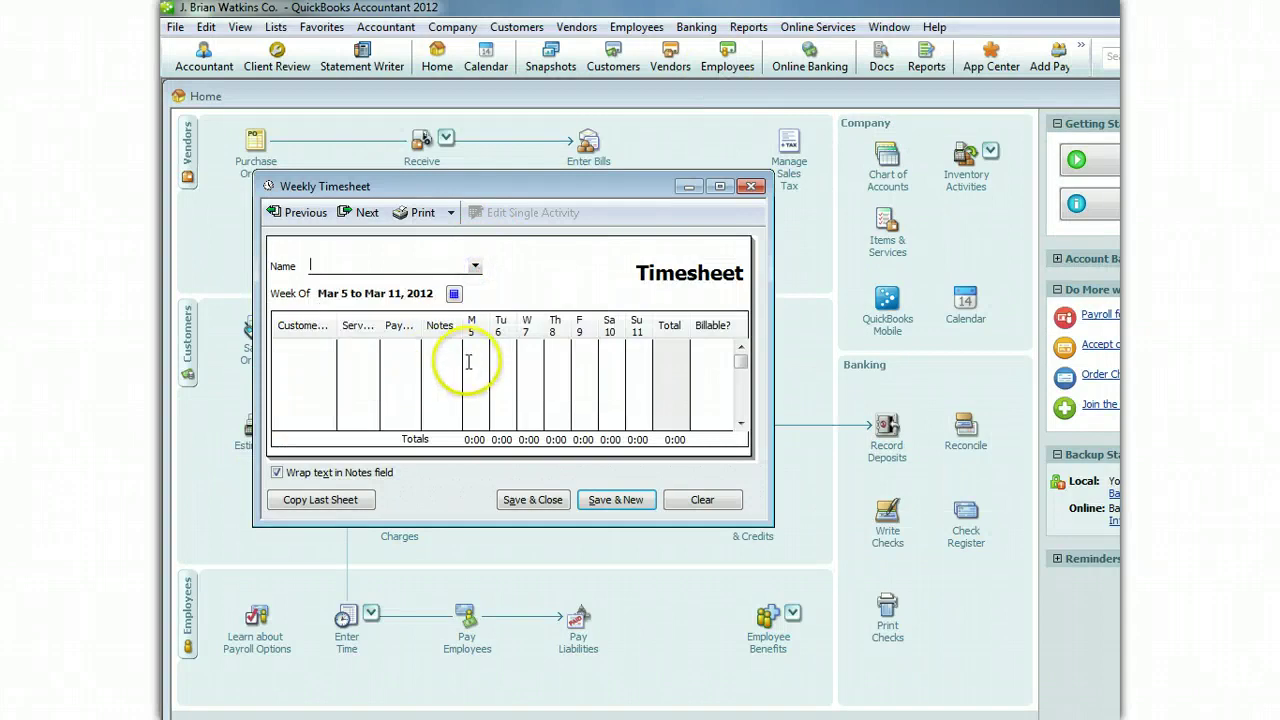
click(510, 356)
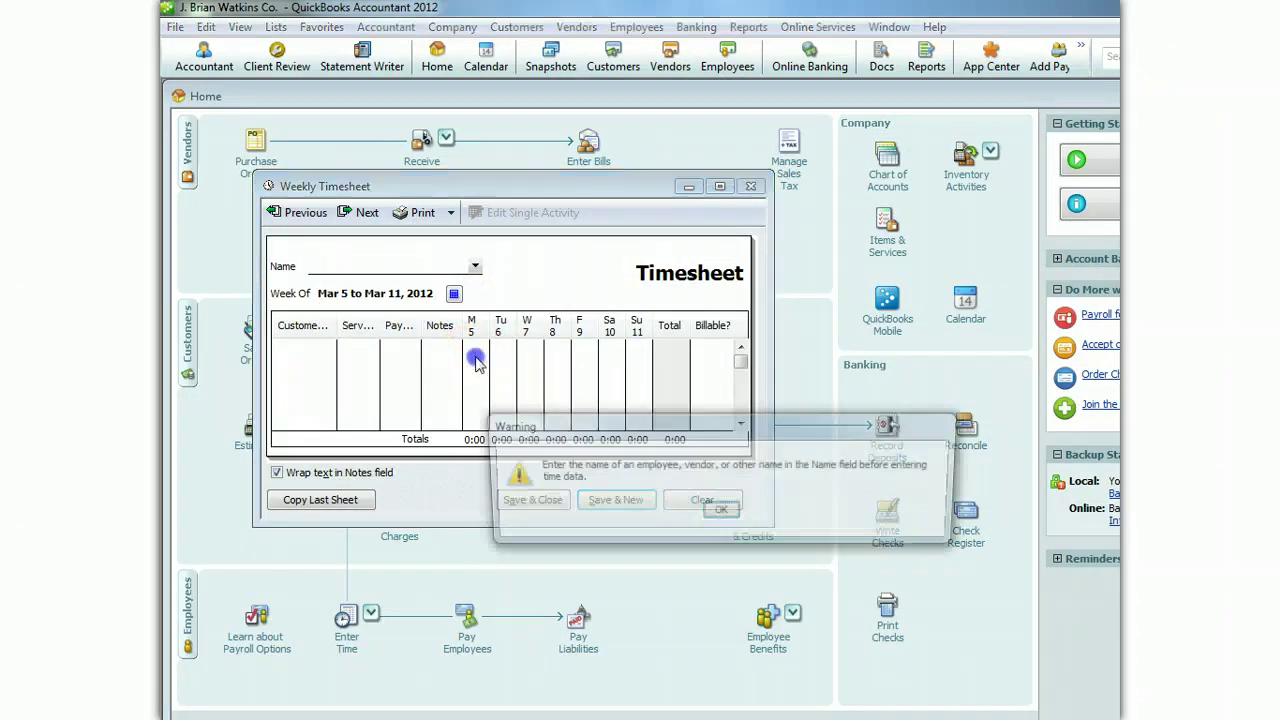
click(721, 514)
click(751, 186)
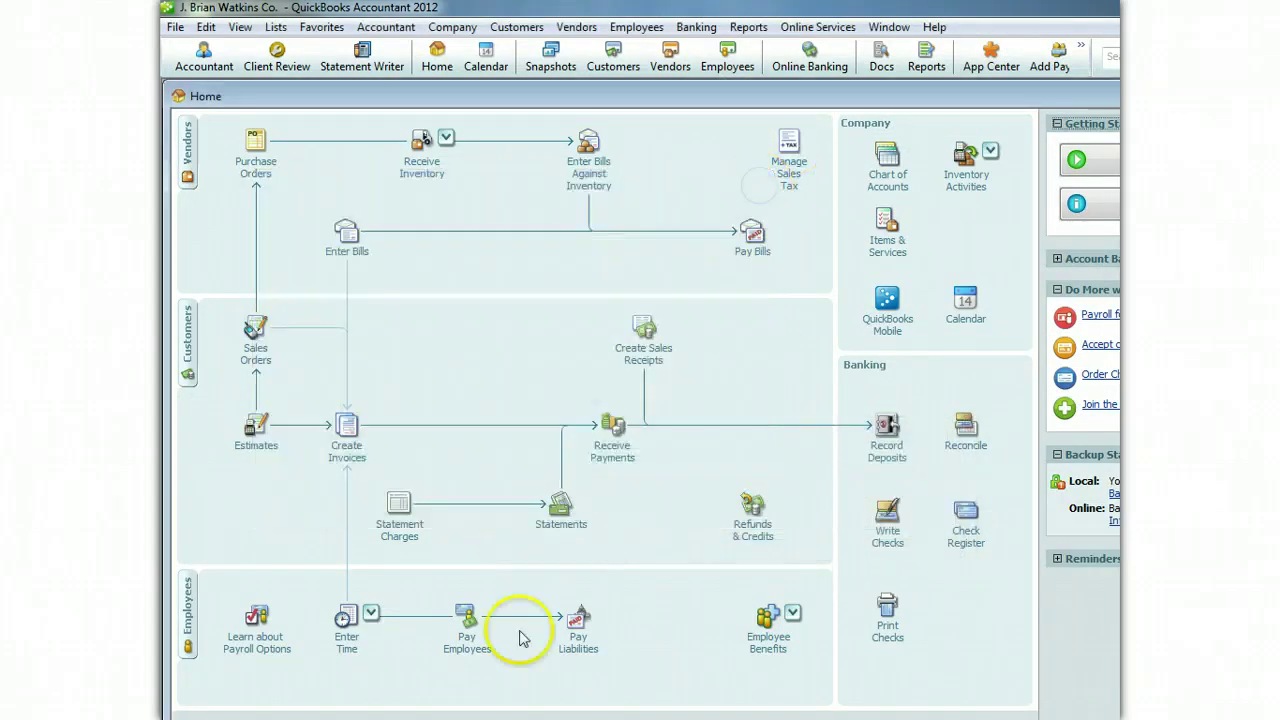
click(462, 645)
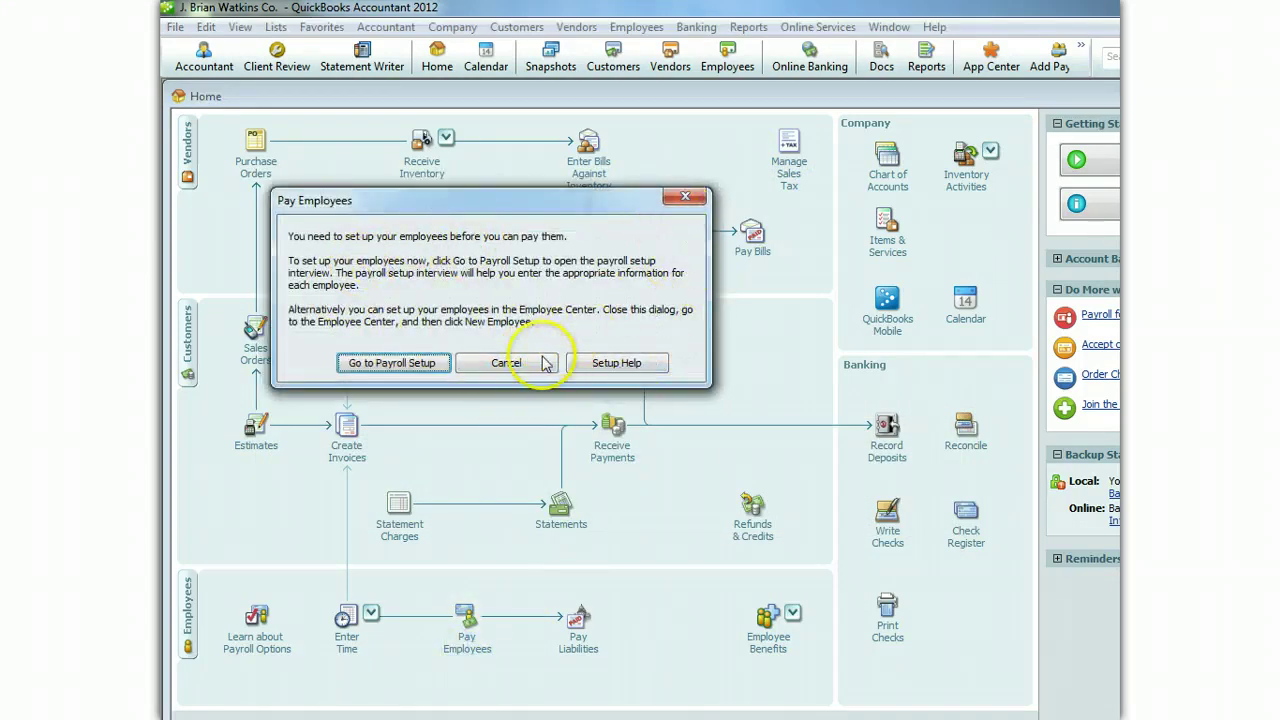
click(688, 198)
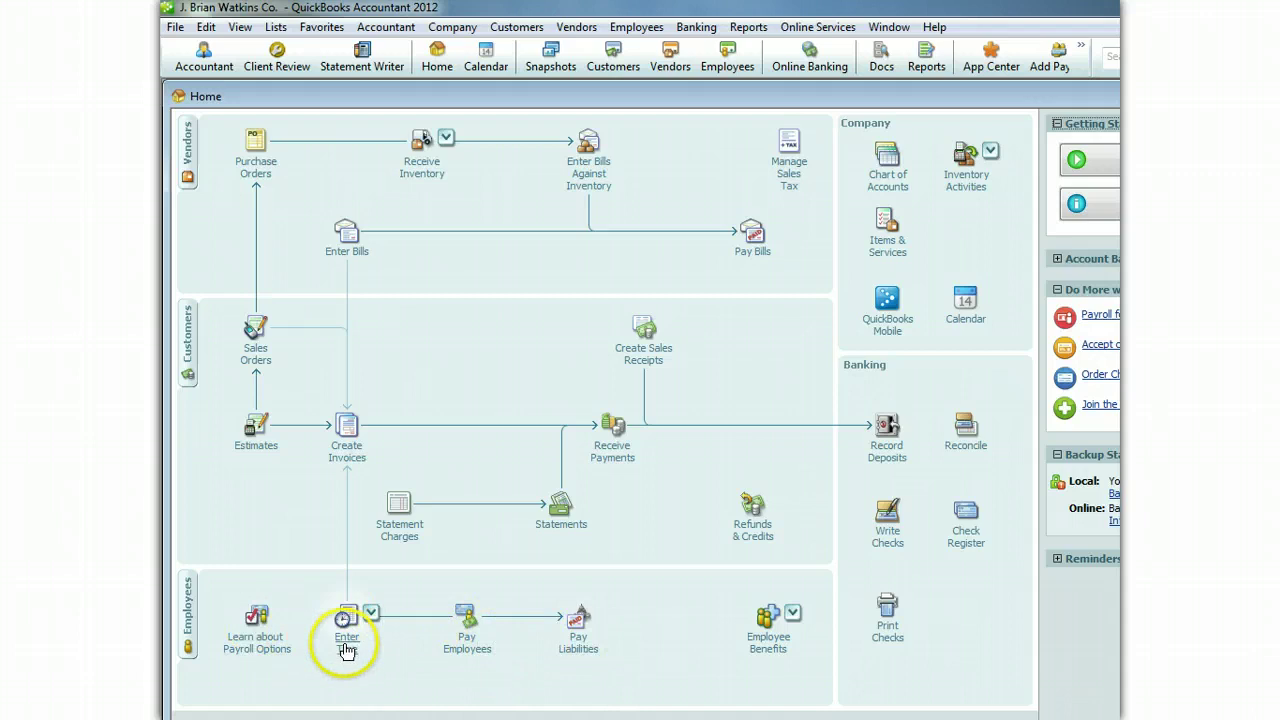
click(345, 617)
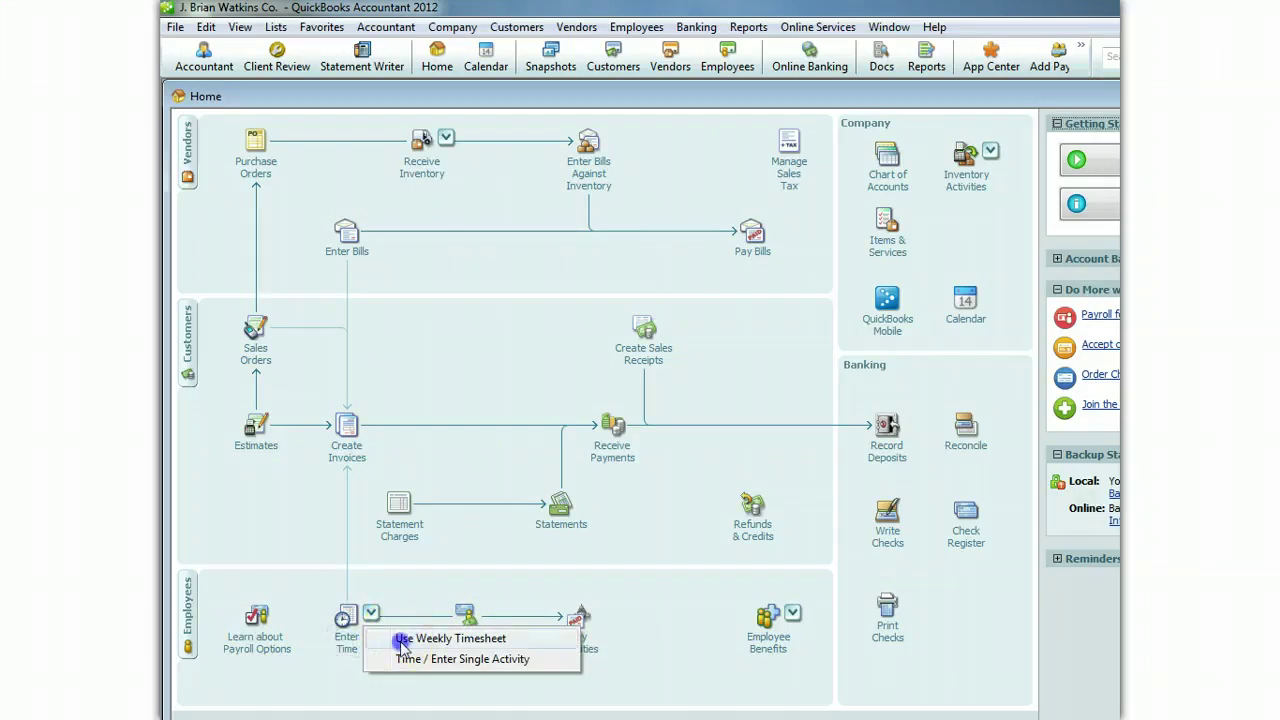
click(402, 640)
click(473, 268)
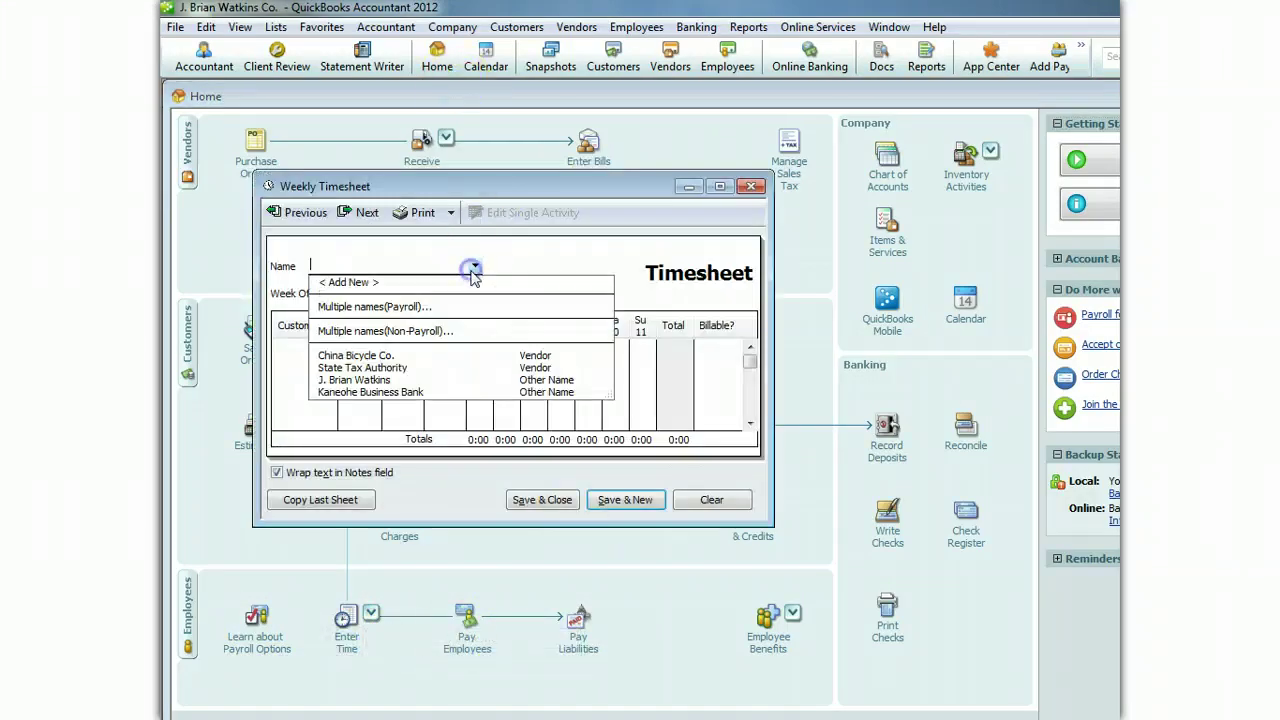
click(390, 380)
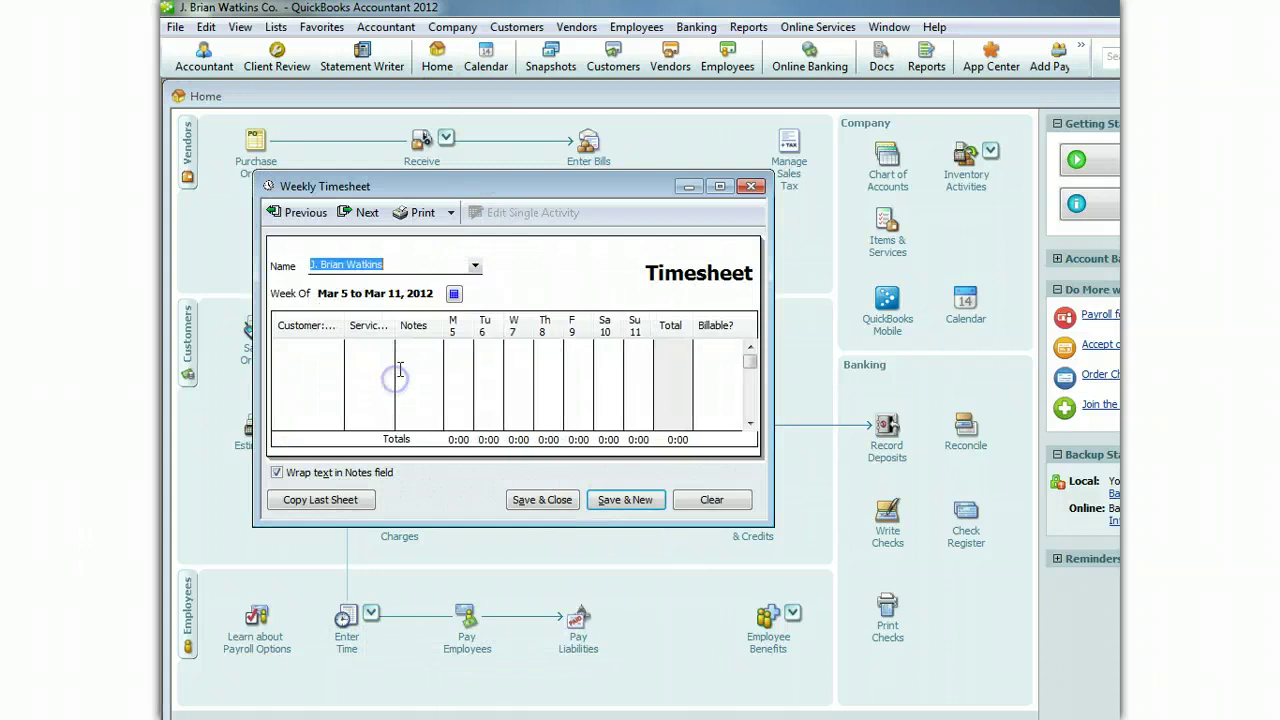
click(454, 295)
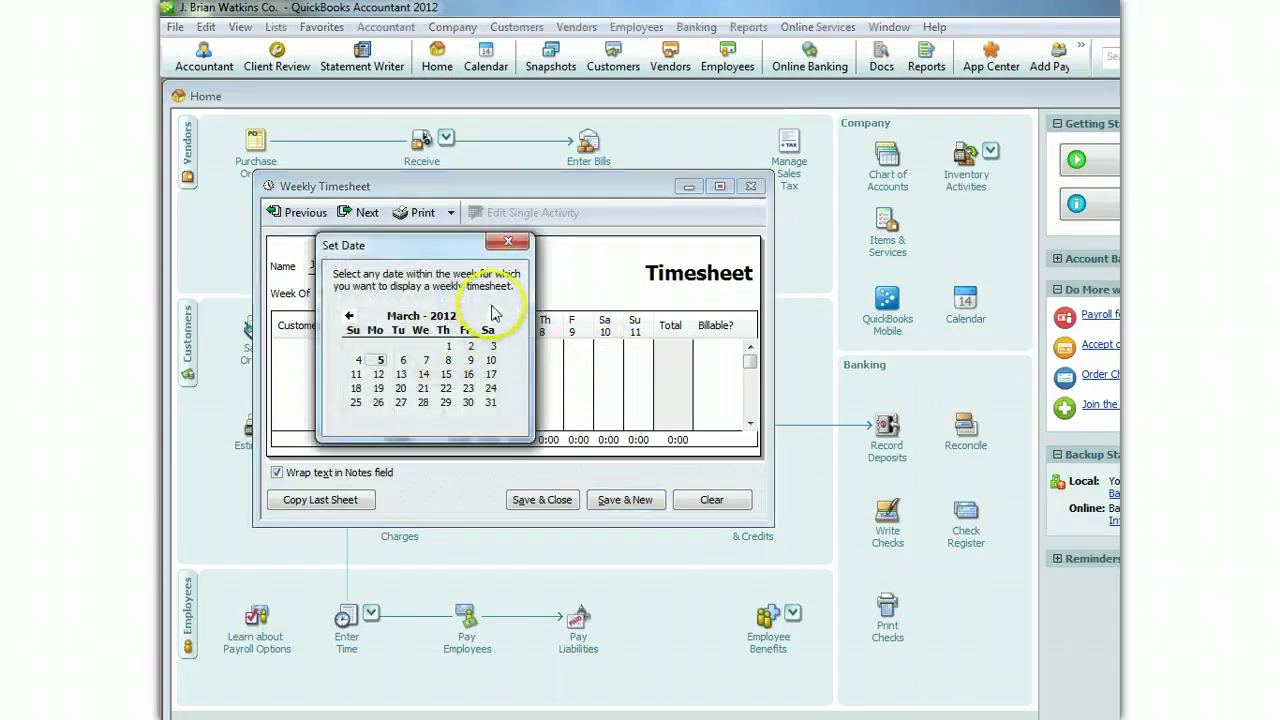
click(493, 316)
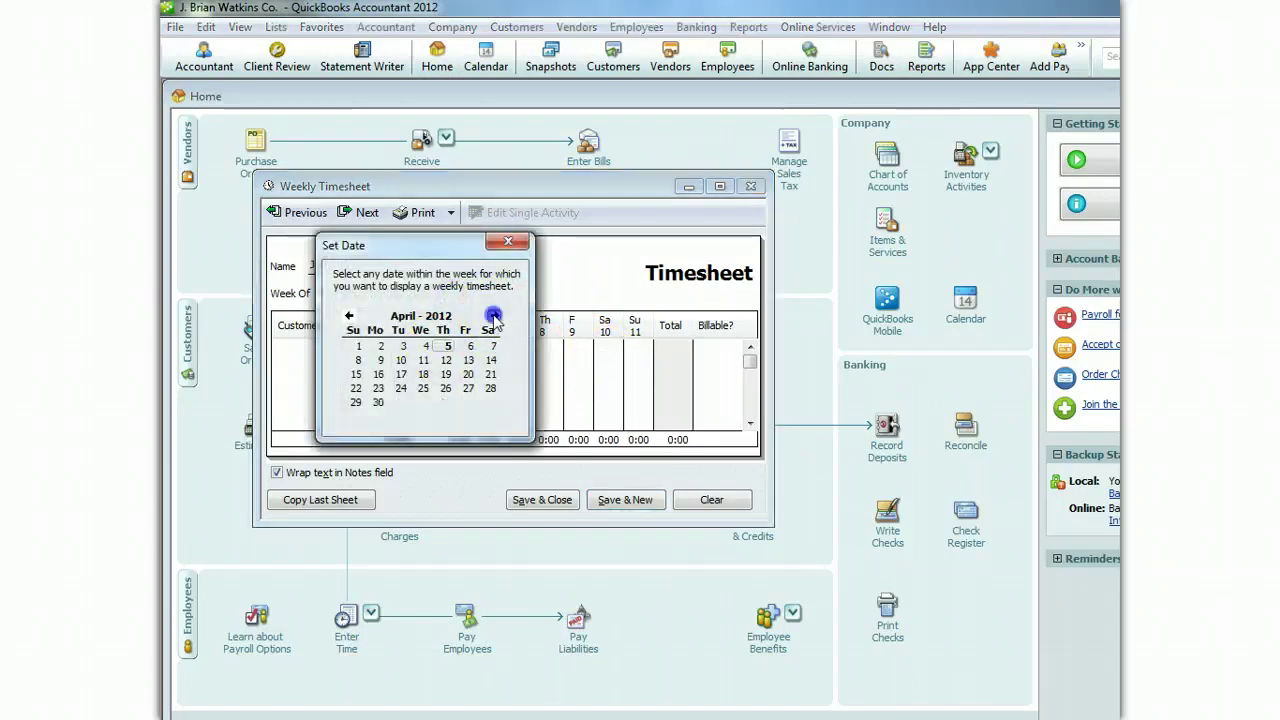
click(378, 402)
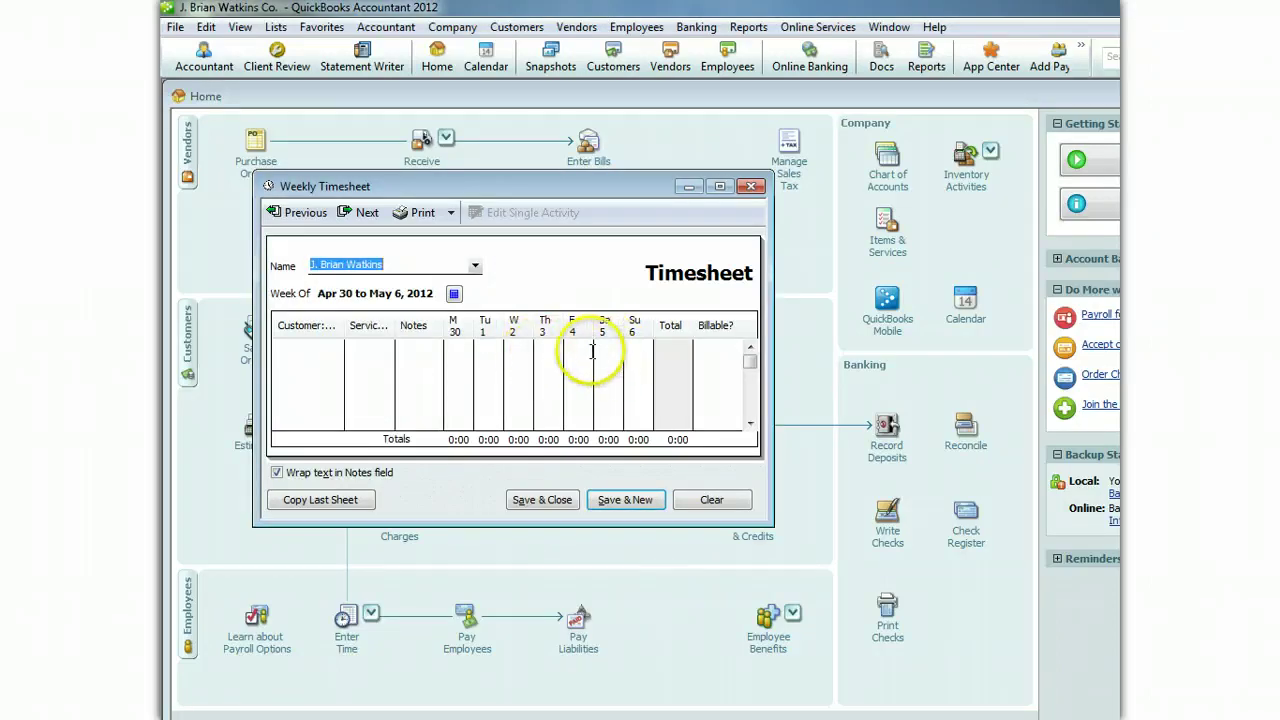
- Enter 10 non-billable hours for Monday, April 30 and save the timesheet
click(463, 352)
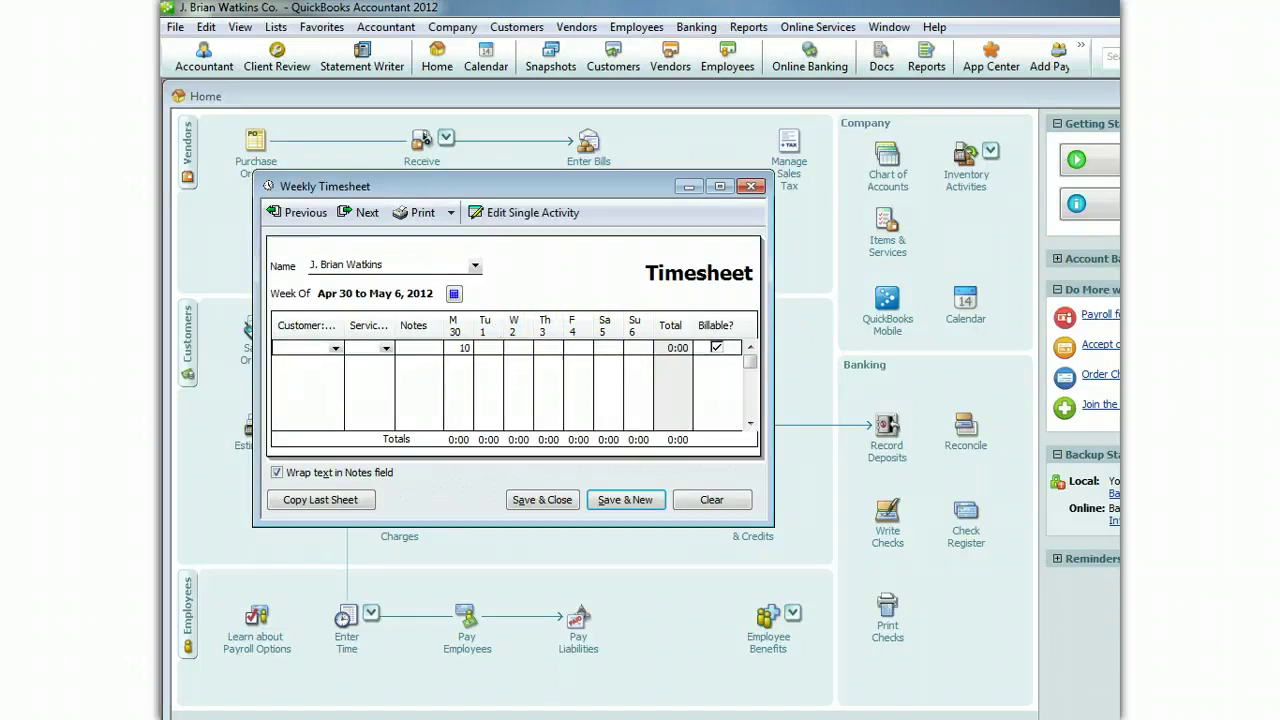
click(541, 500)
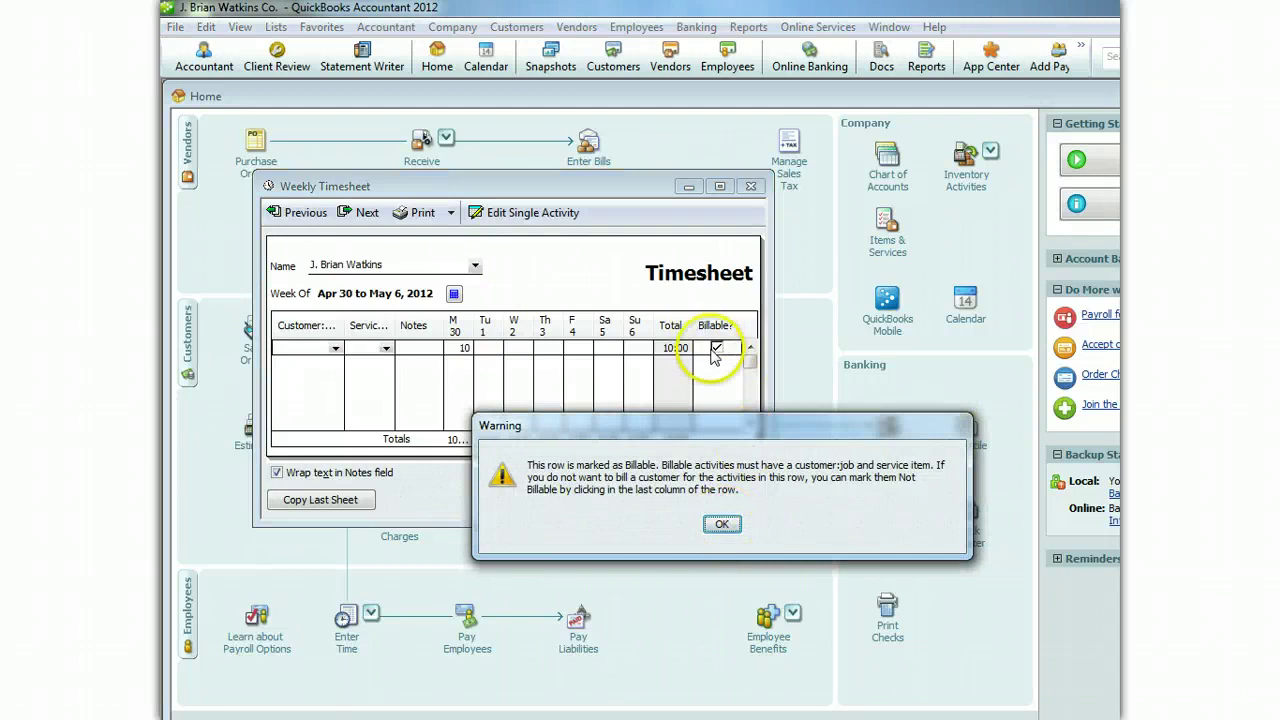
click(716, 532)
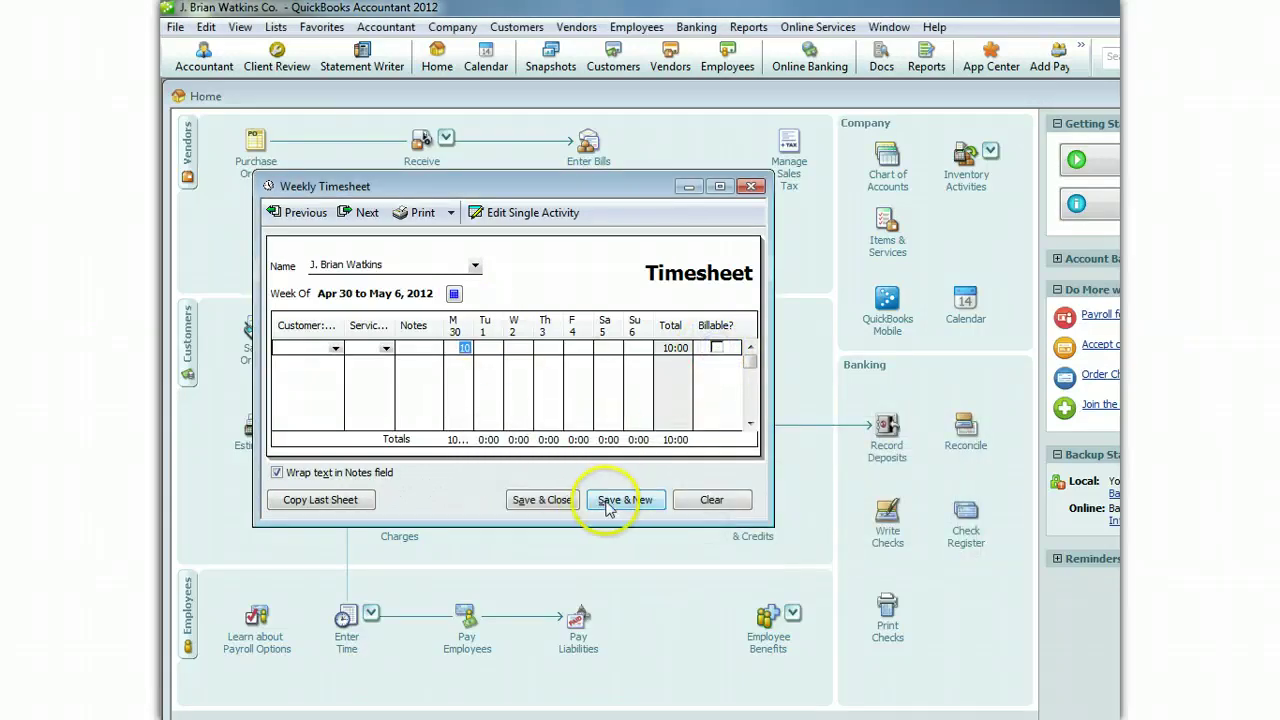
click(541, 500)
- Open the Payroll Setup interview from Pay Employees, then close it with Escape
click(466, 622)
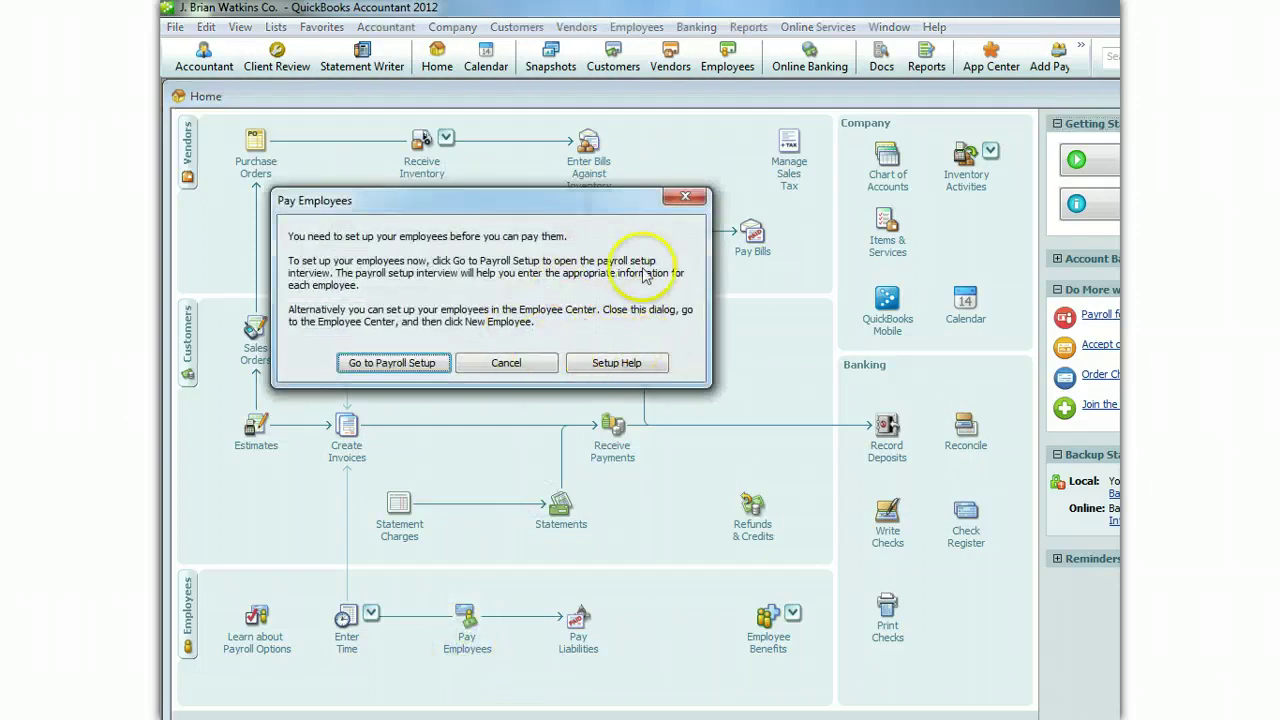
click(428, 362)
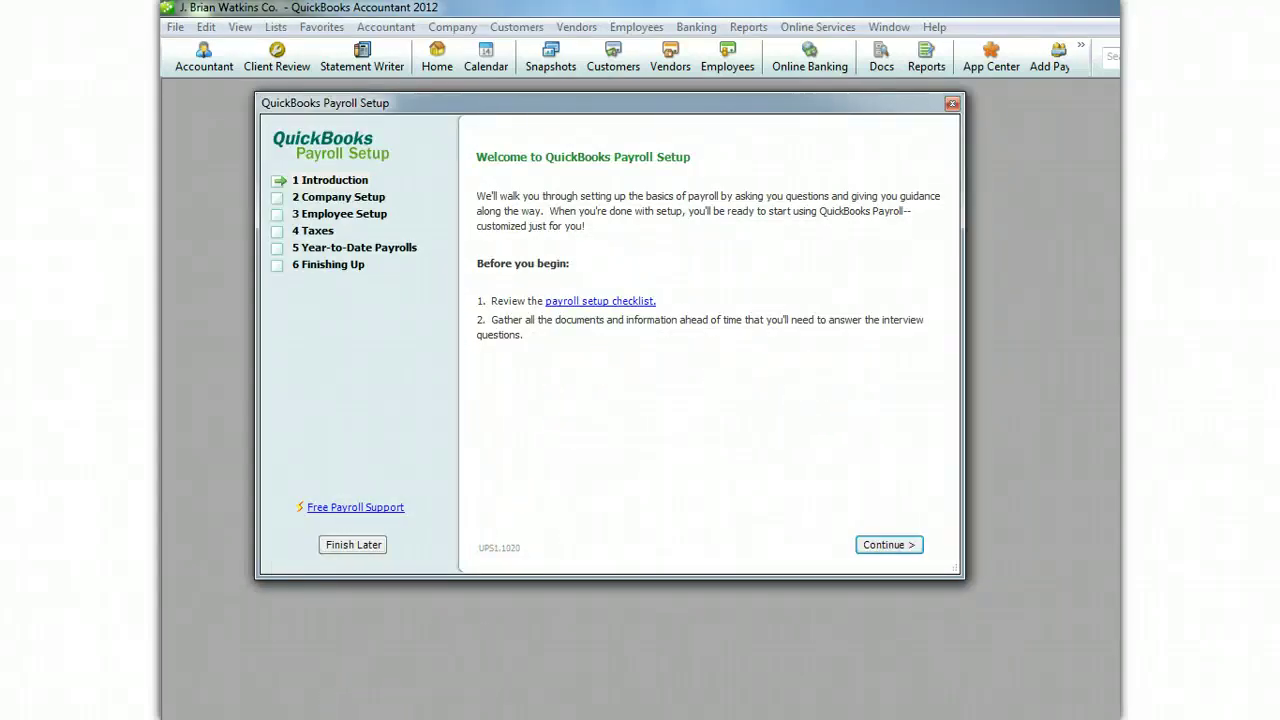
key(Escape)
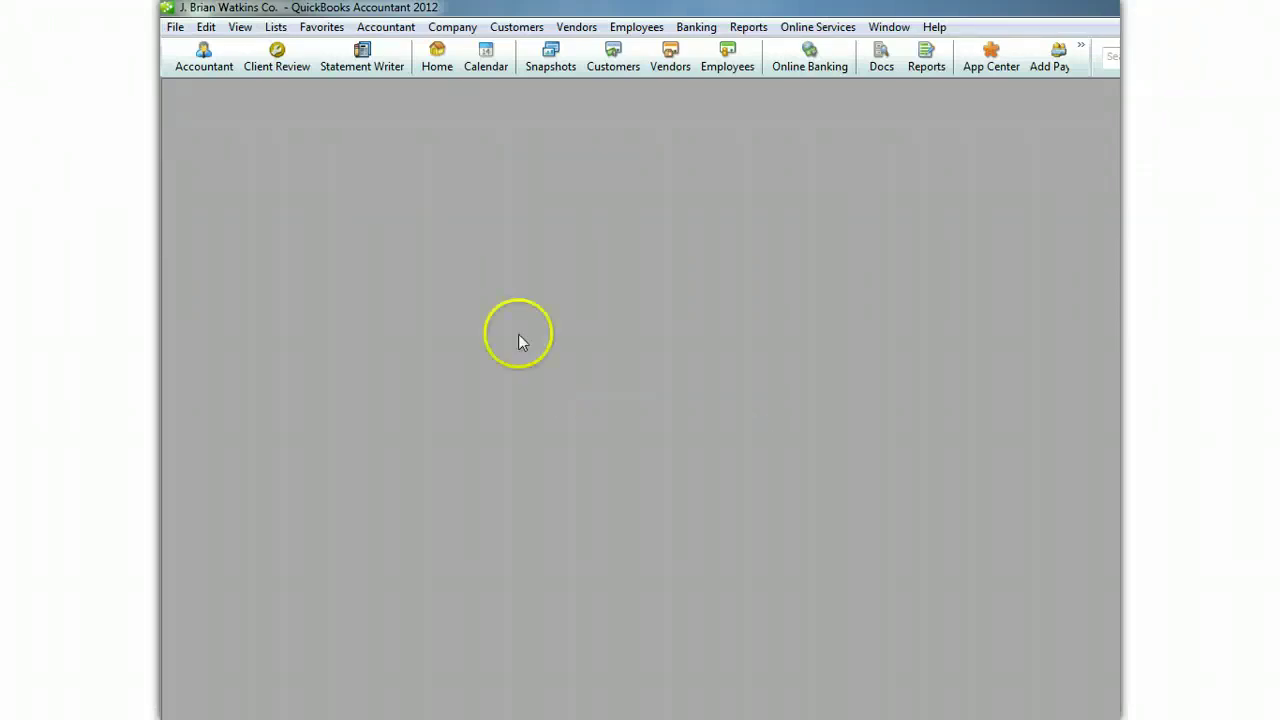
- Open Enter Payroll Information from Home and set the pay period end to 04/30/2012
click(438, 62)
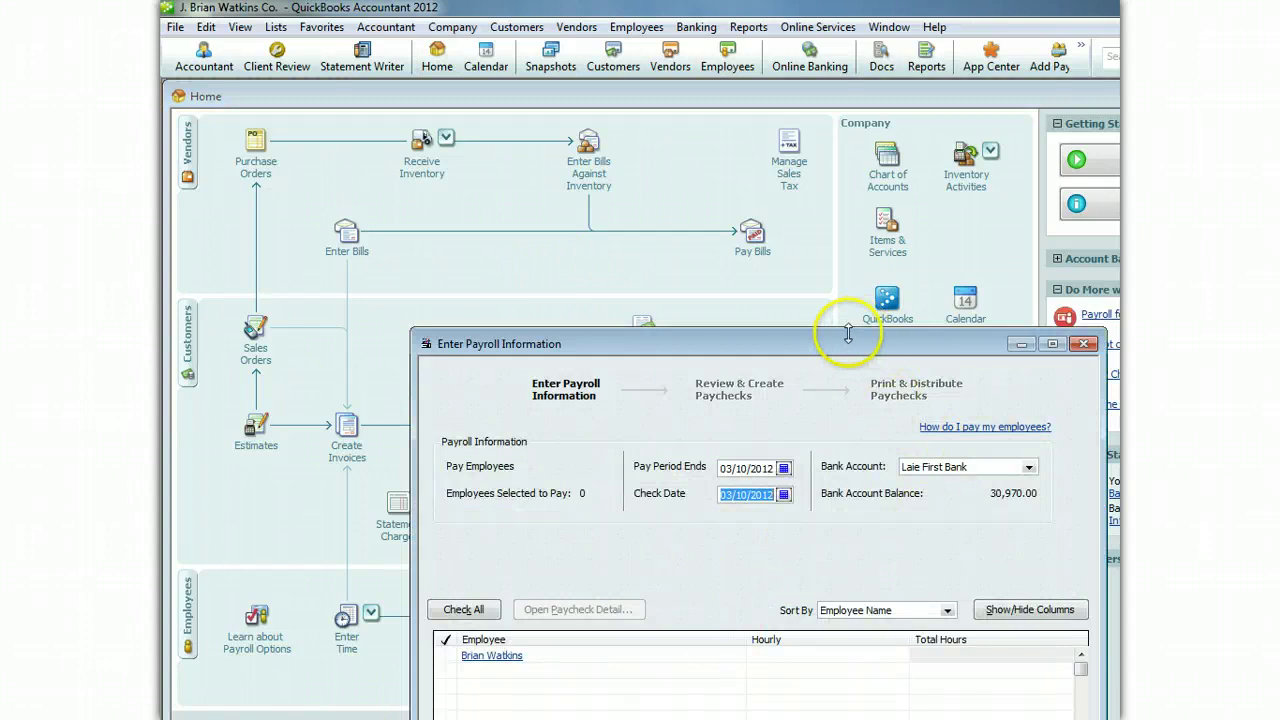
drag(851, 322, 797, 171)
click(731, 296)
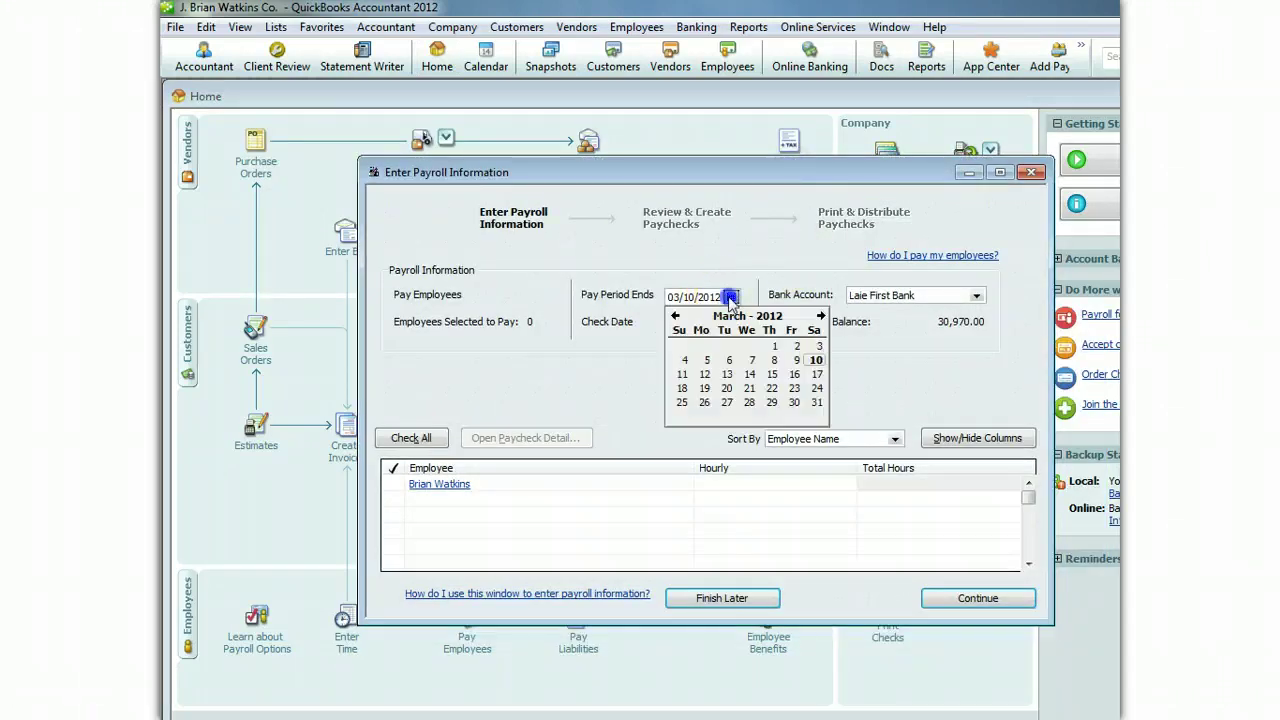
click(820, 315)
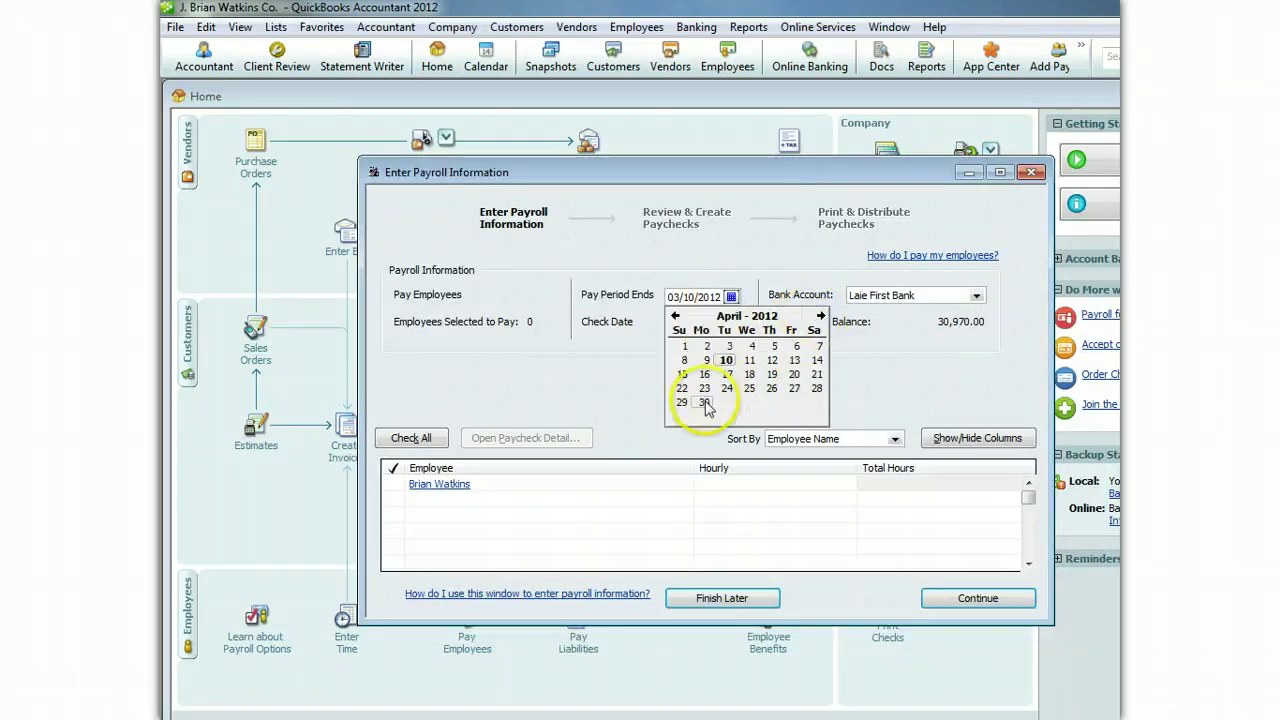
click(820, 315)
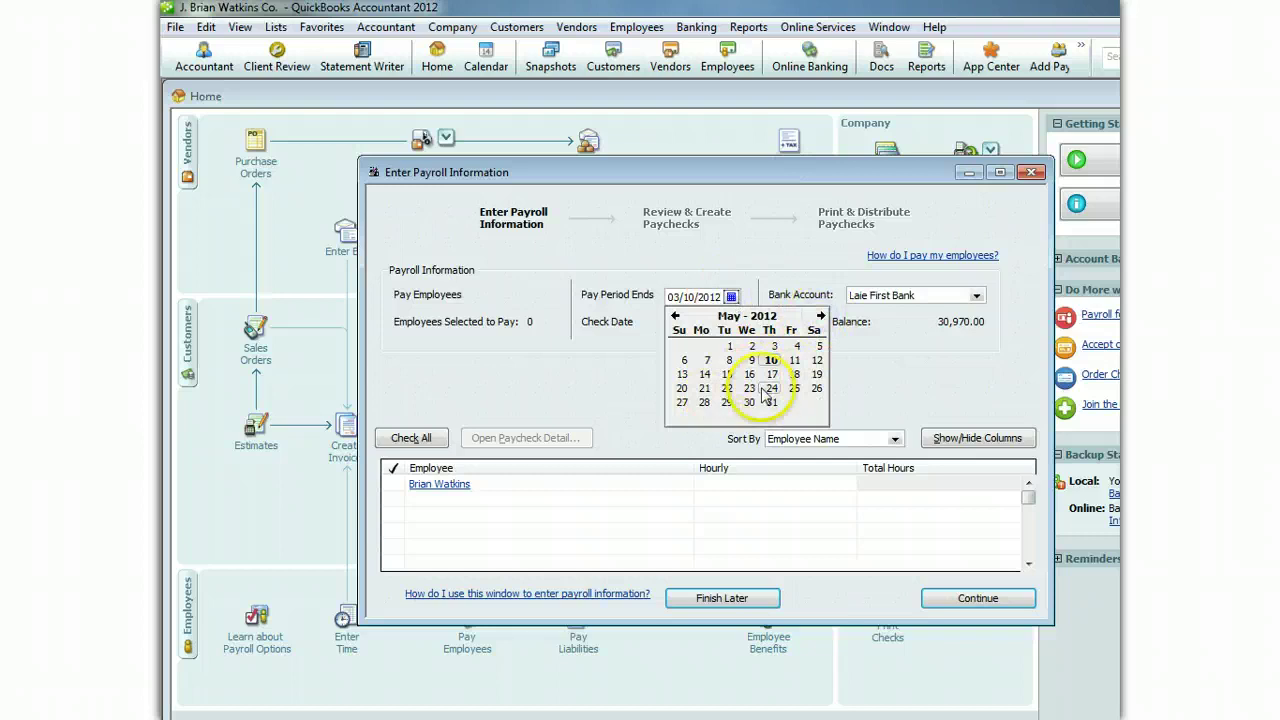
click(820, 315)
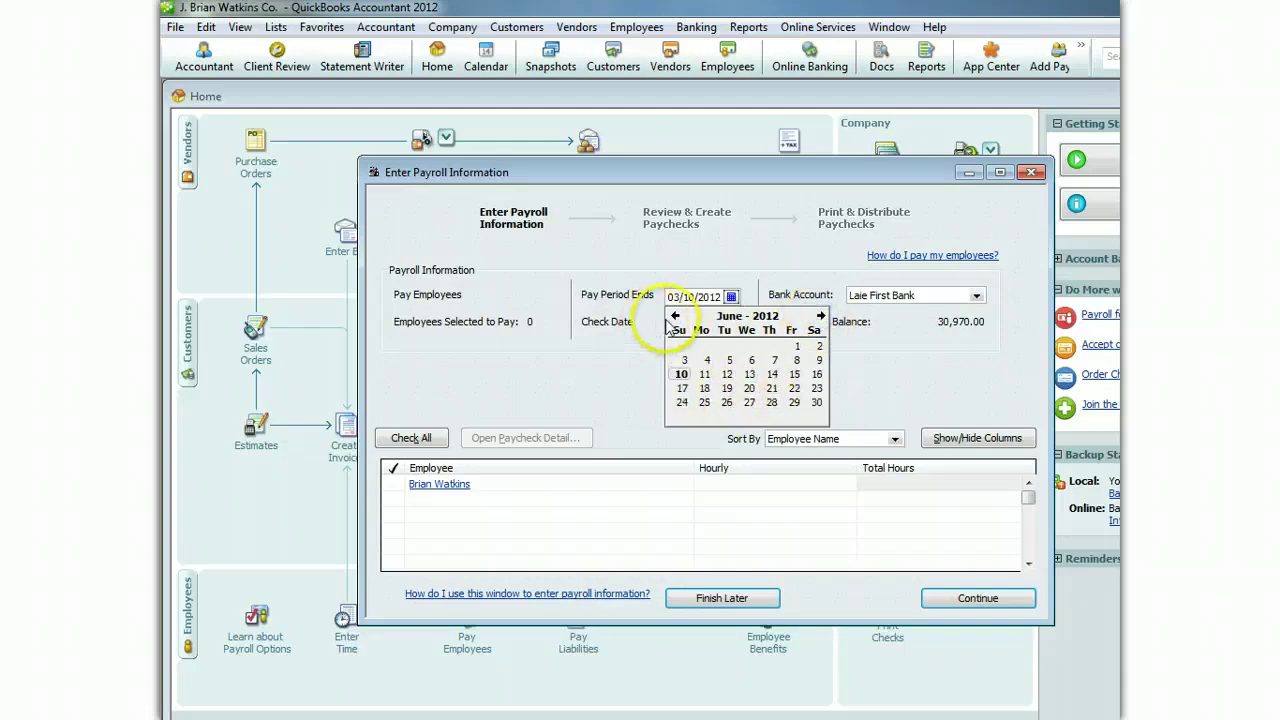
click(676, 316)
click(676, 316)
click(704, 402)
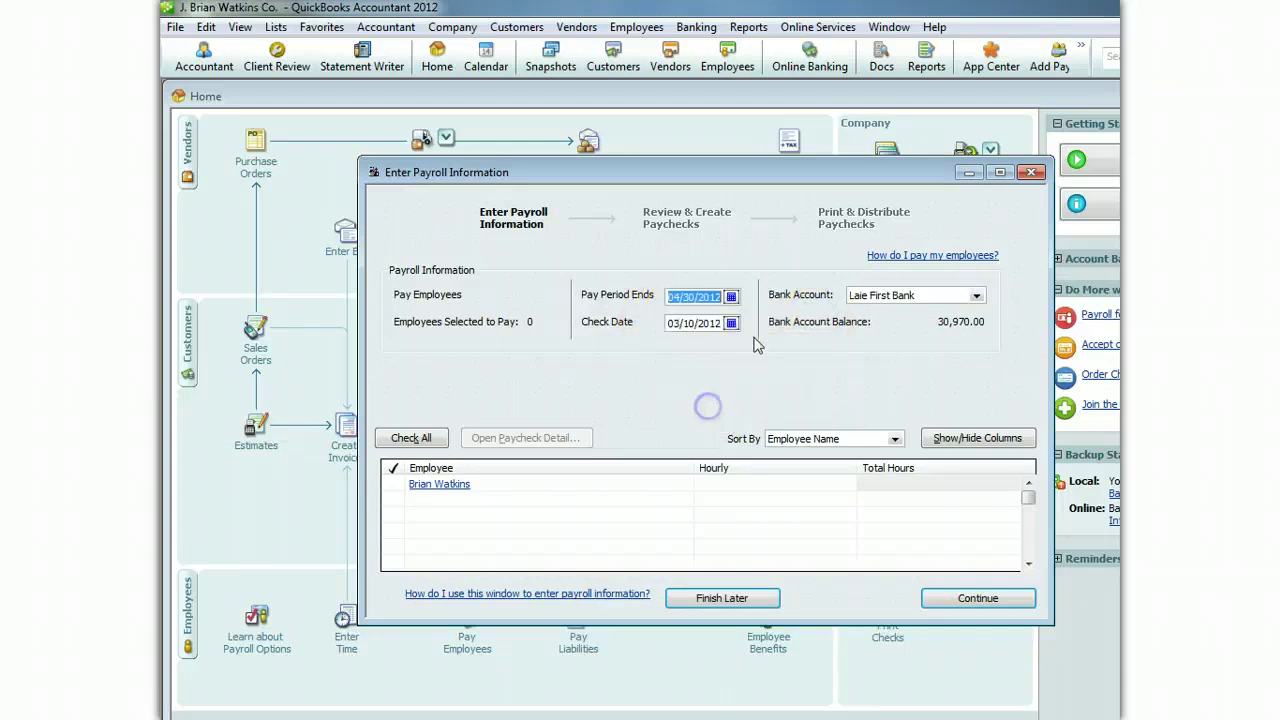
- Set the check date to 05/01/2012 and accept the future-date warning
click(732, 324)
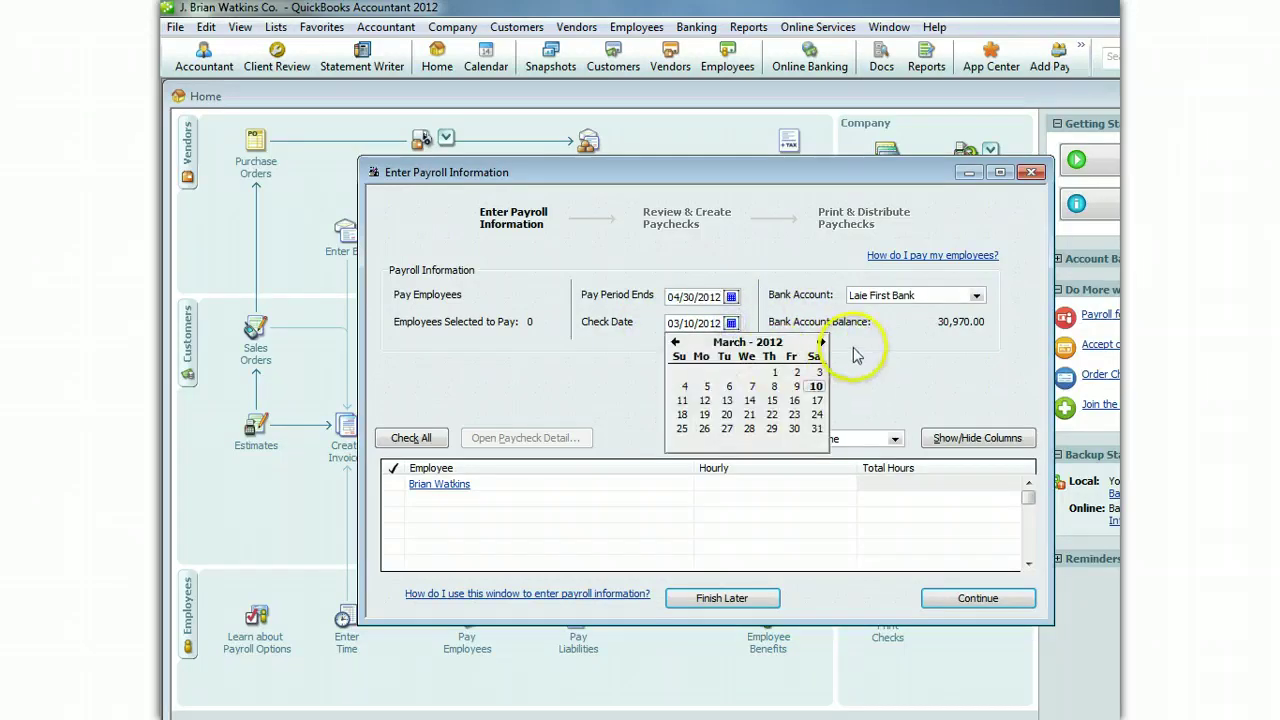
click(819, 342)
click(819, 342)
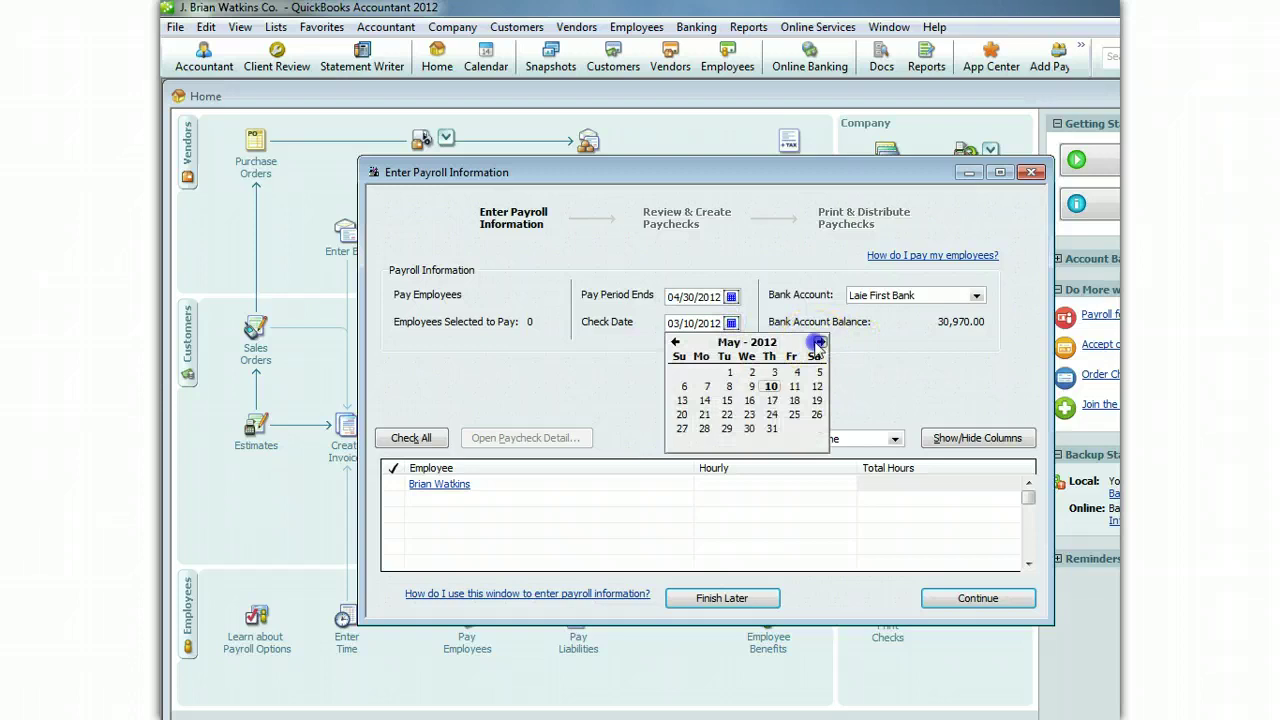
click(732, 374)
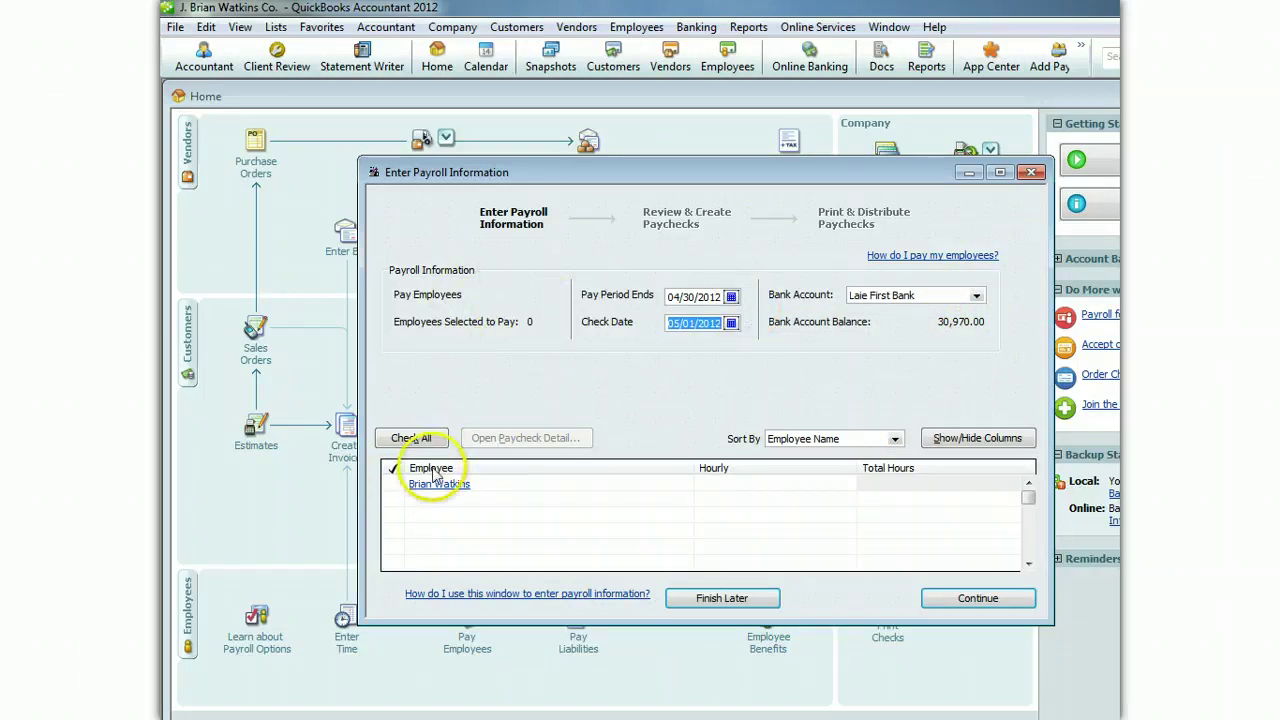
click(742, 486)
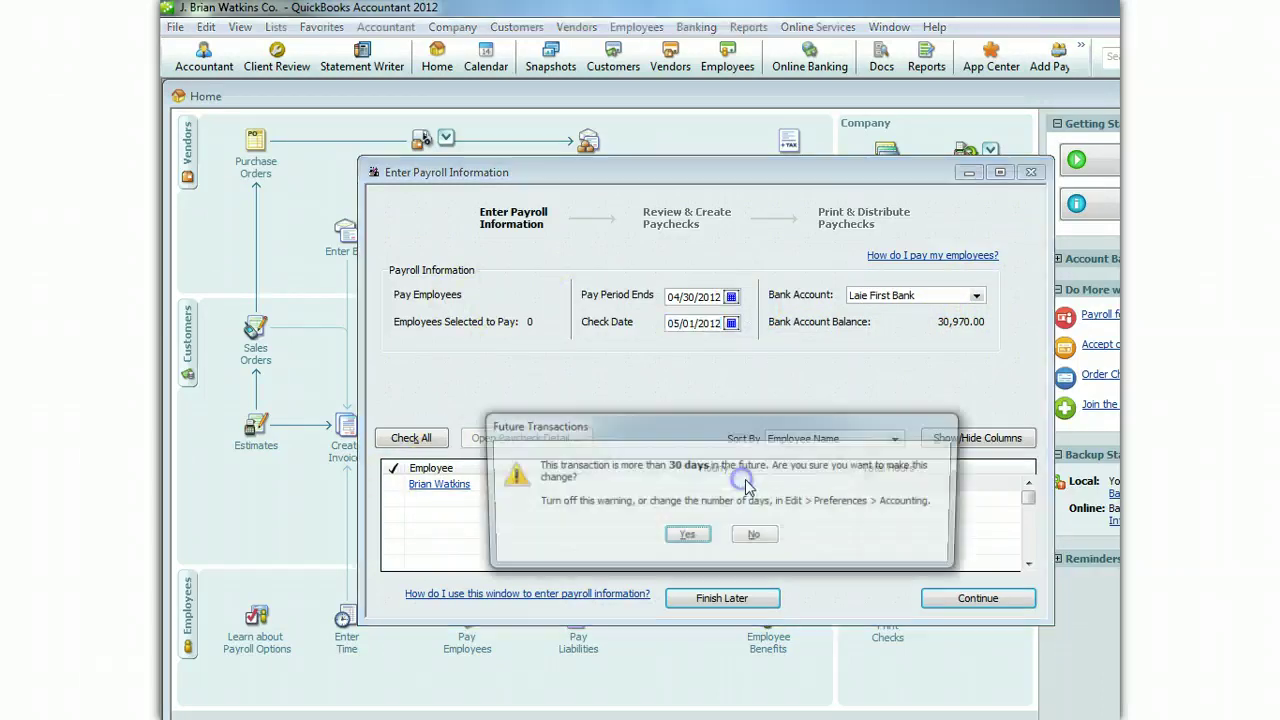
click(686, 537)
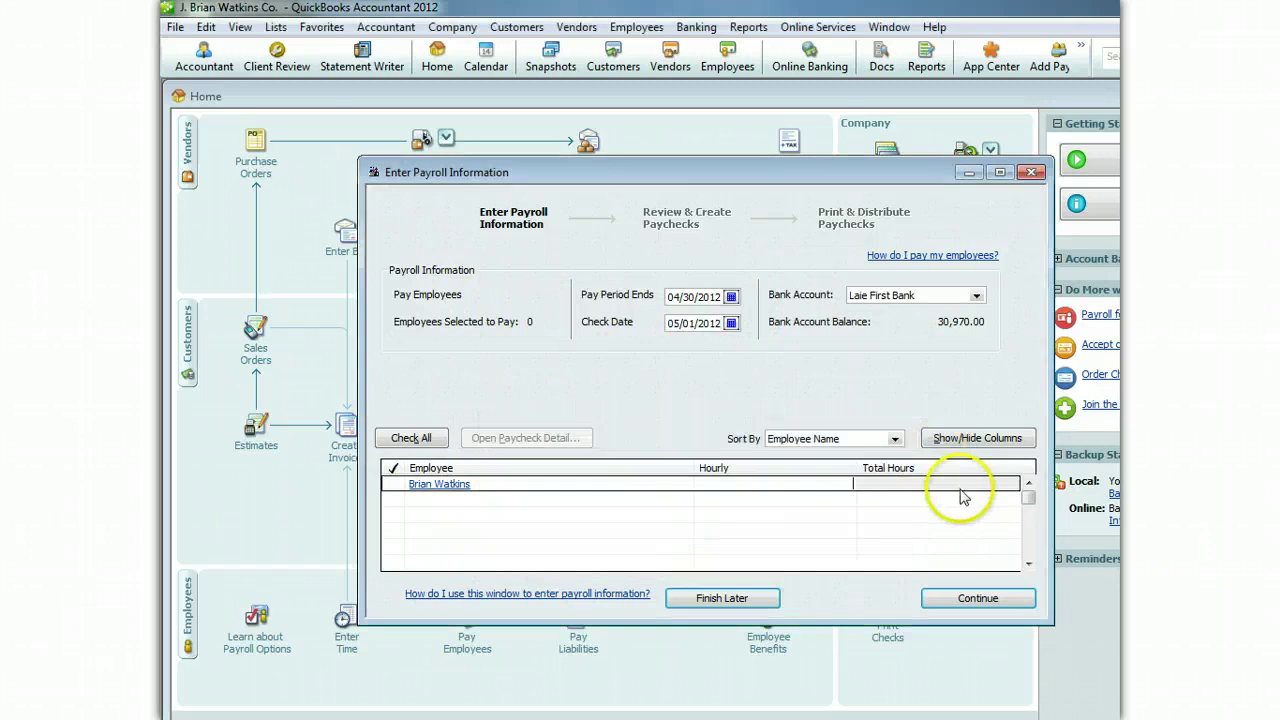